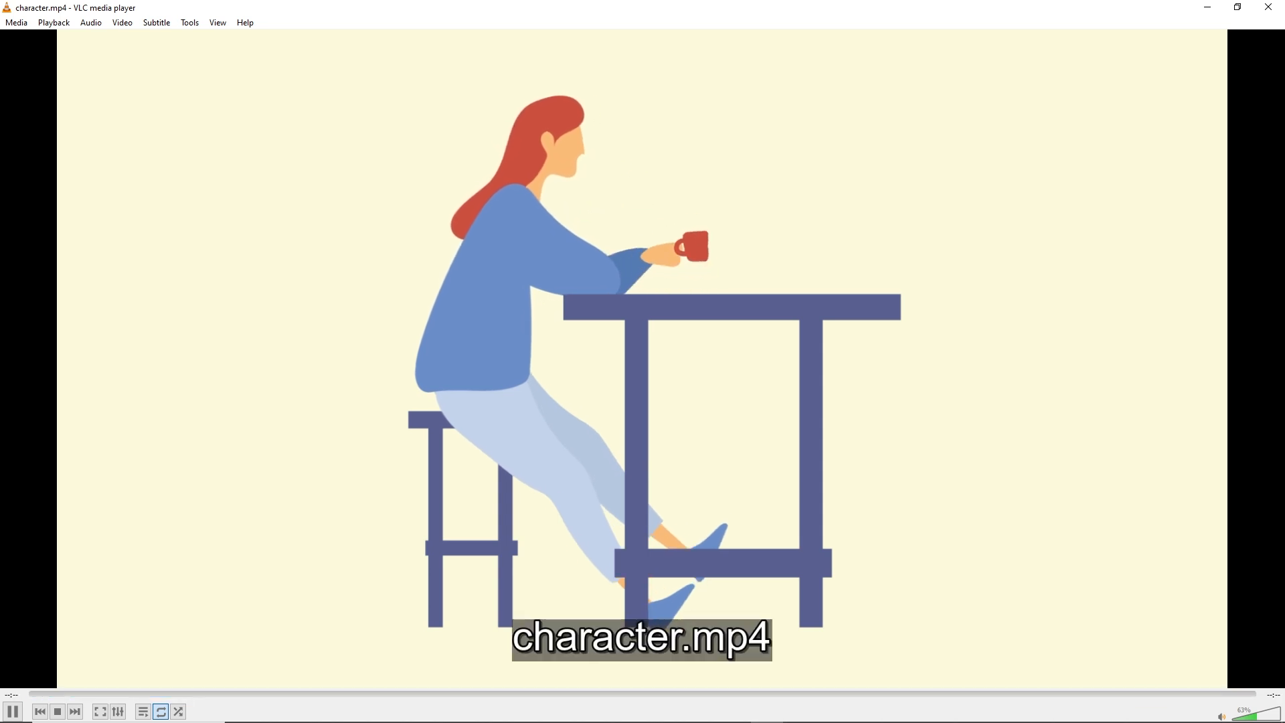
Step: Play character.mp4 from the char2 folder to preview the woman working at a desk, and close the player
{"action": "left_click", "coordinate": [1209, 8]}
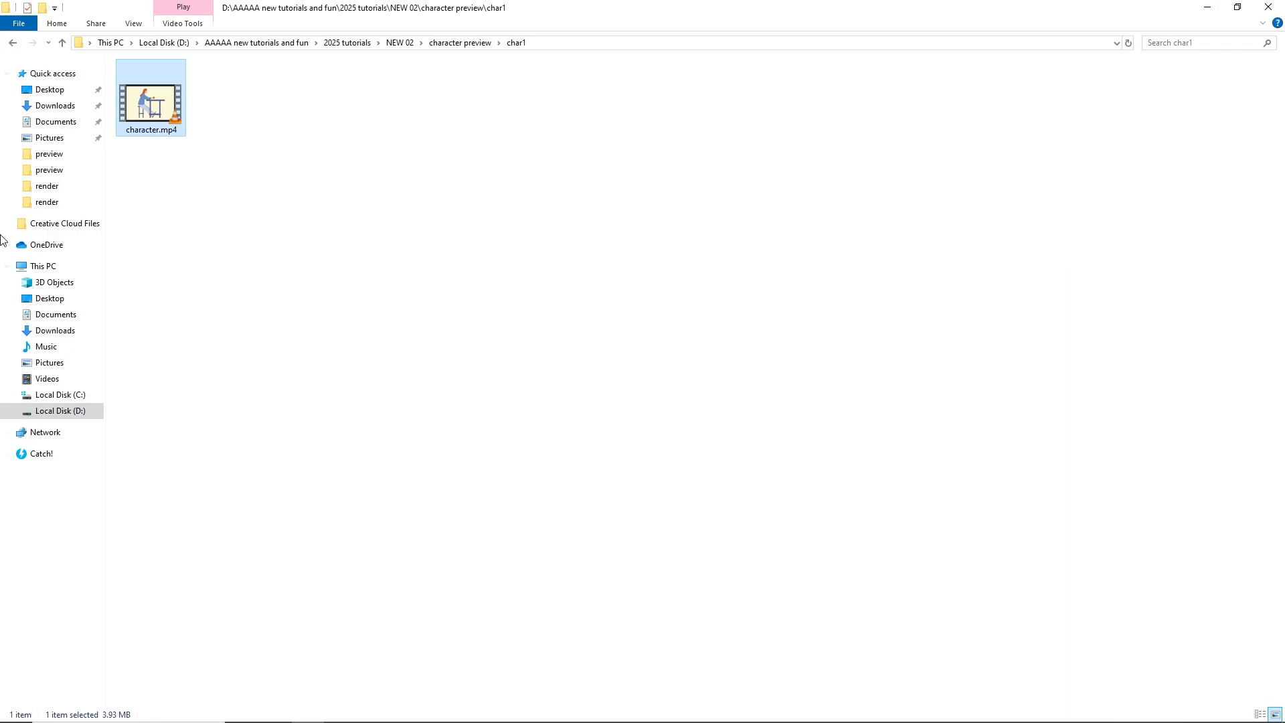
{"action": "left_click", "coordinate": [12, 43]}
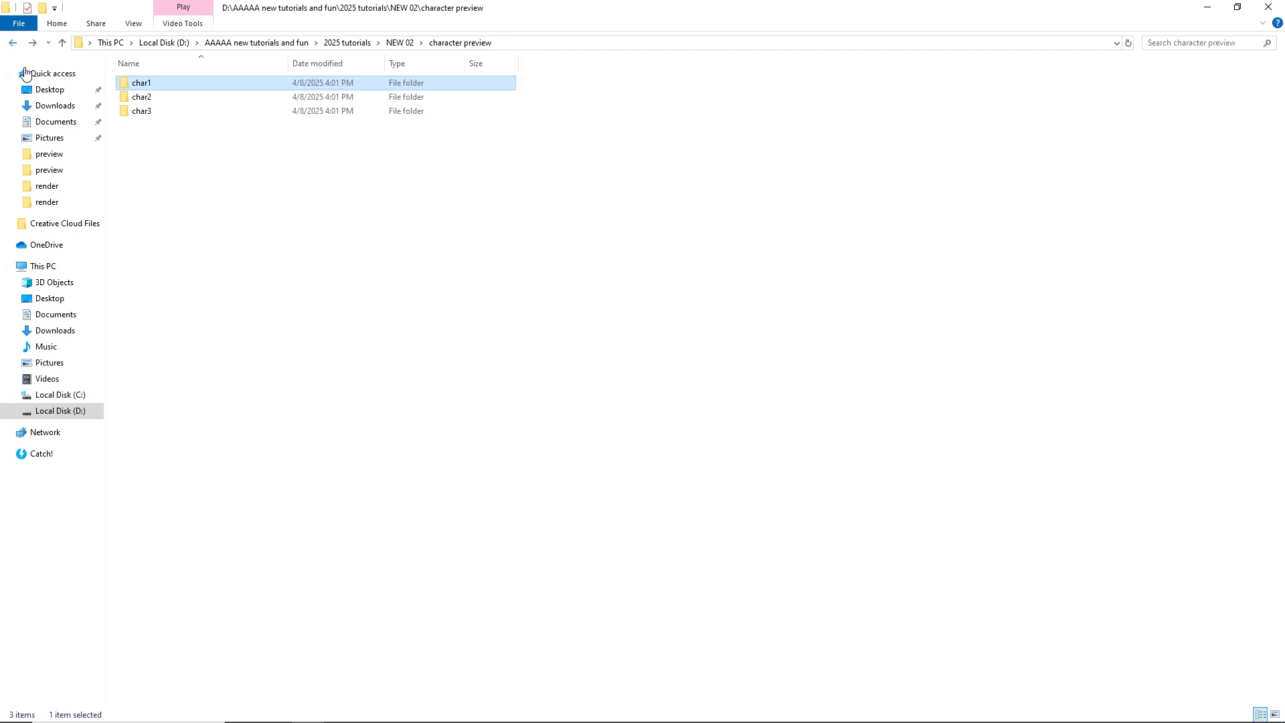
{"action": "double_click", "coordinate": [142, 97]}
{"action": "left_click", "coordinate": [161, 131]}
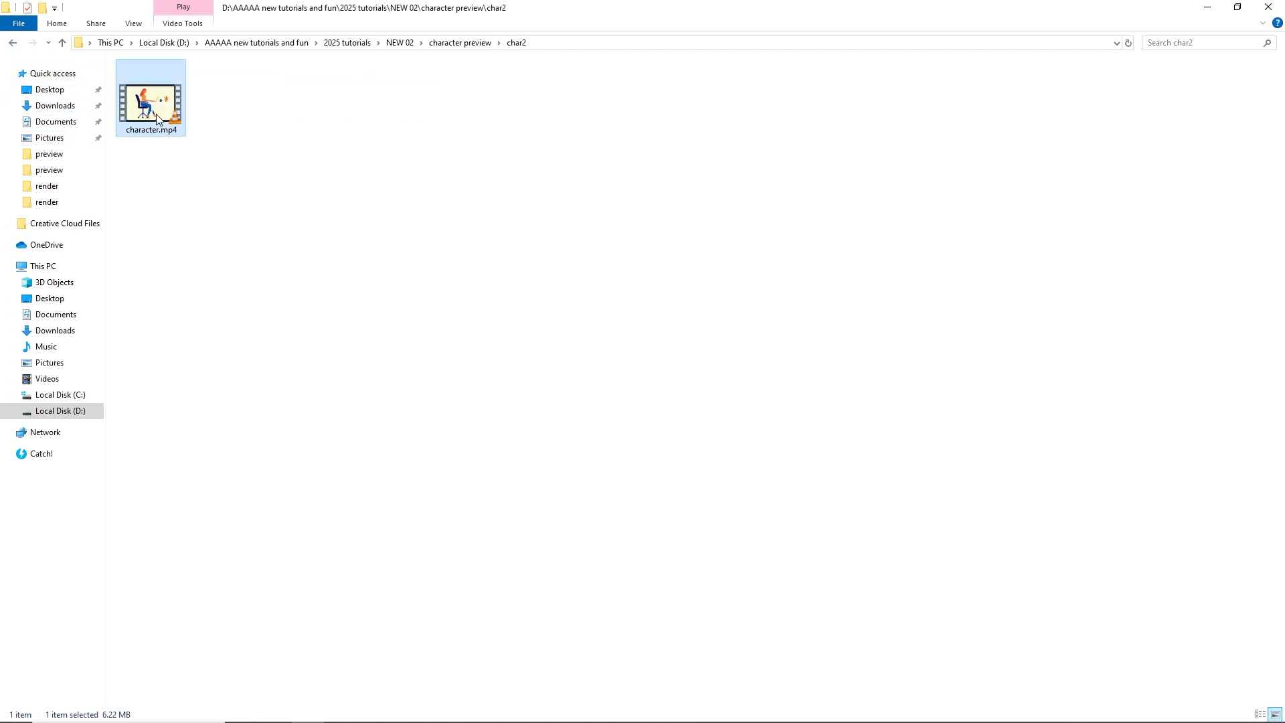
{"action": "left_click", "coordinate": [765, 711]}
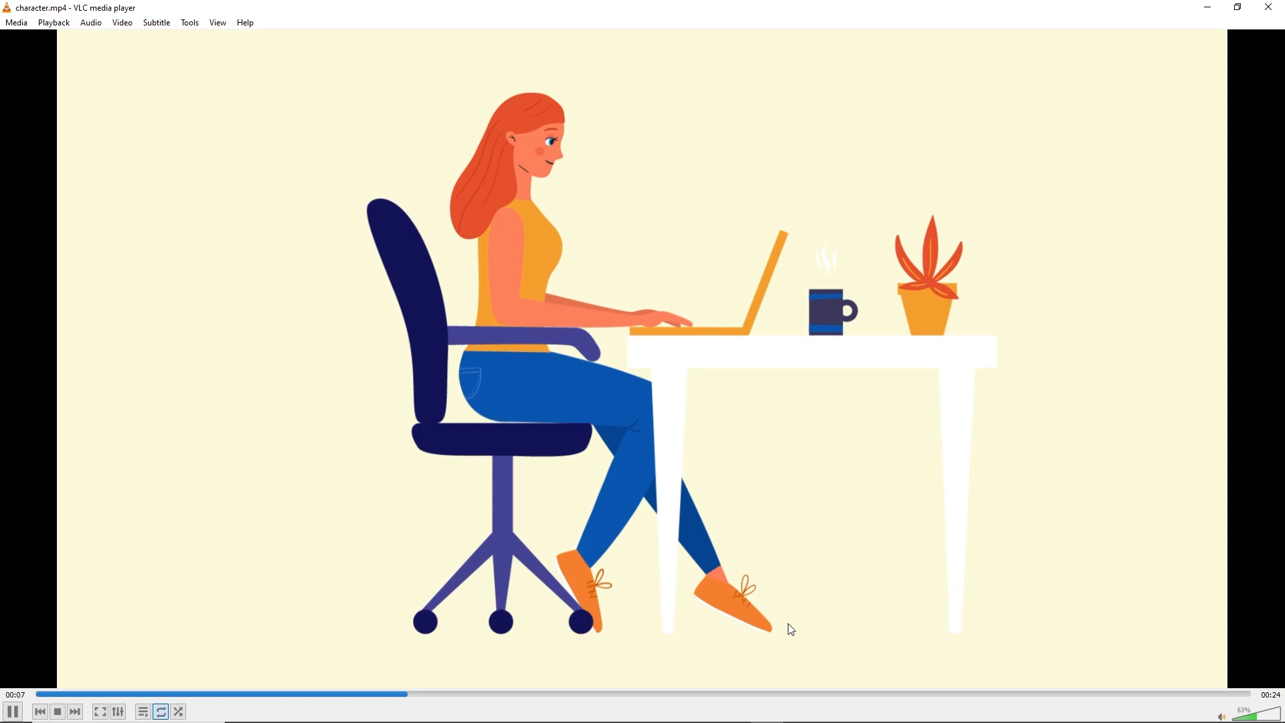
{"action": "left_click", "coordinate": [1274, 18]}
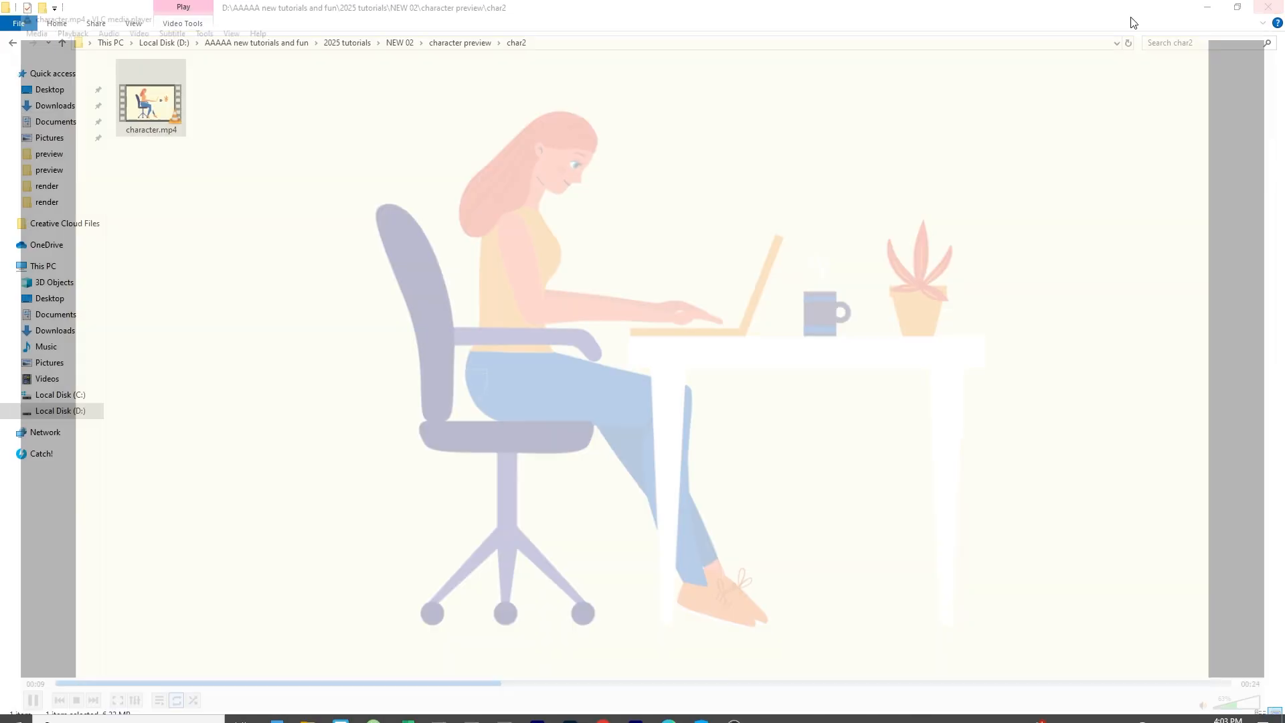
Step: Play character.mp4 from the char3 folder to preview the backpacker animation, and put the player away
{"action": "left_click", "coordinate": [13, 43]}
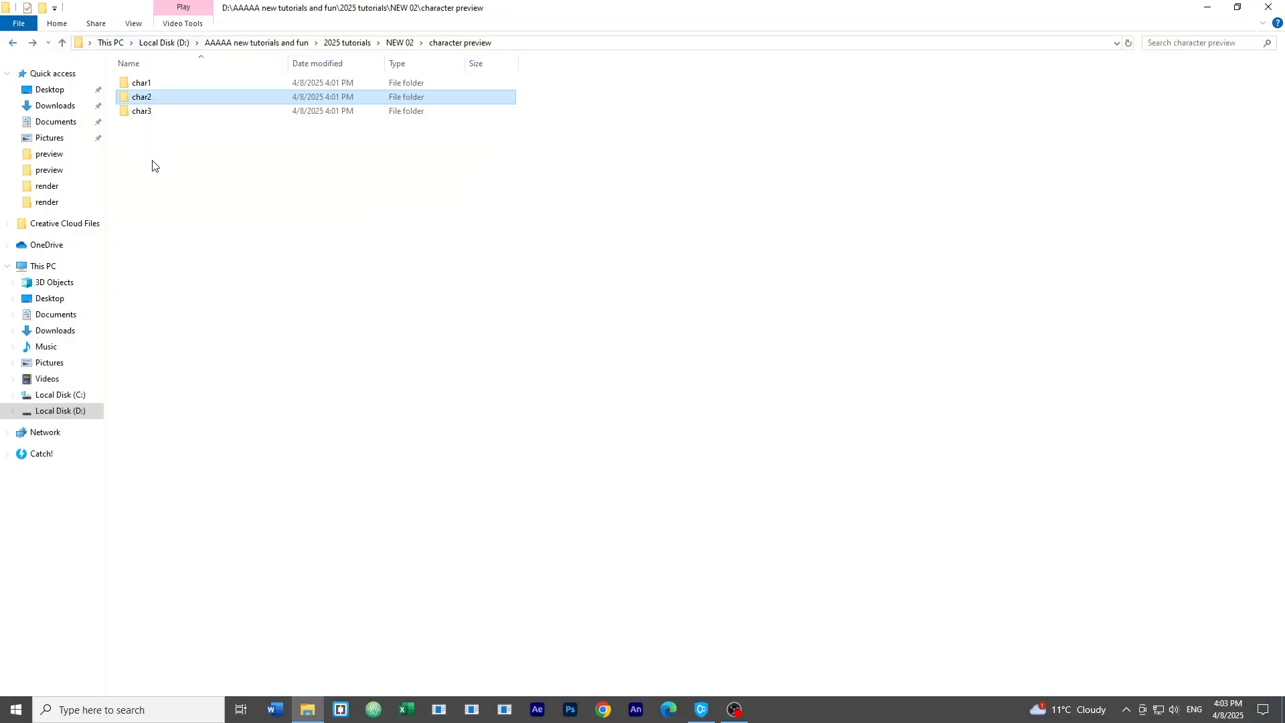
{"action": "double_click", "coordinate": [158, 112]}
{"action": "left_click", "coordinate": [159, 115]}
{"action": "double_click", "coordinate": [159, 115]}
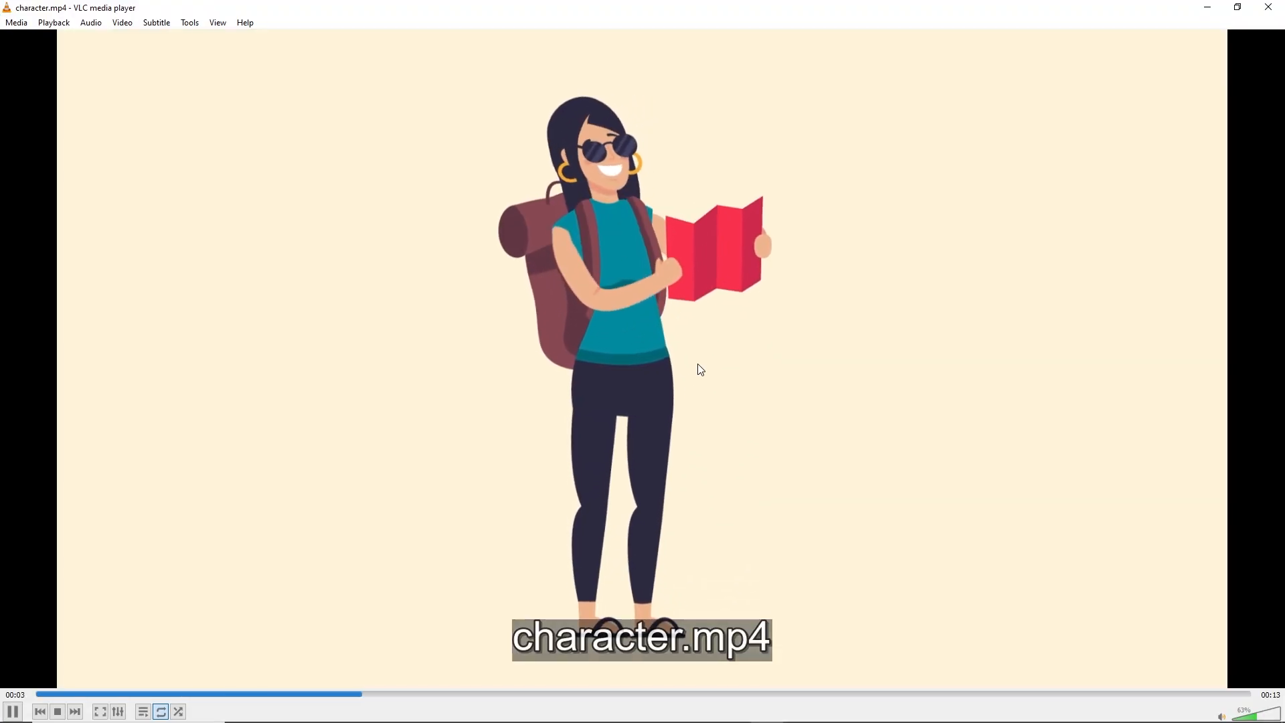
{"action": "left_click", "coordinate": [1208, 8]}
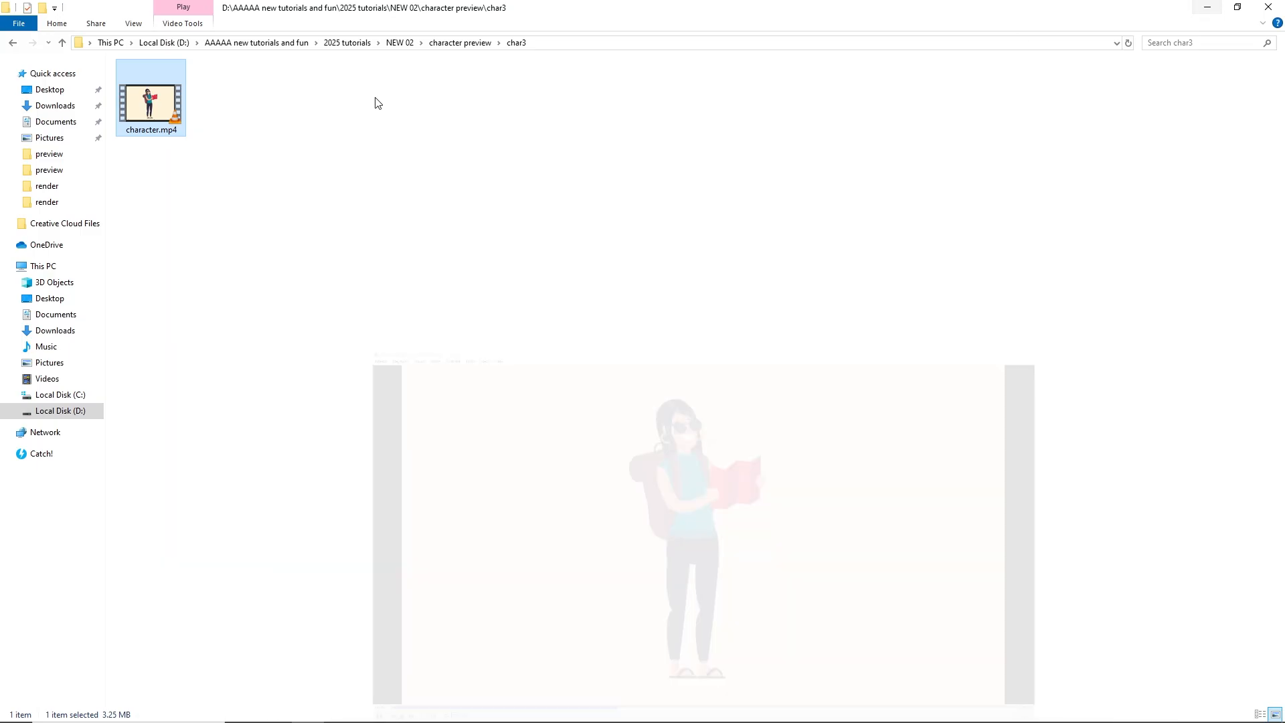
Step: Play character.mp4 from the char1 folder to preview the woman sitting at the cafe table
{"action": "left_click", "coordinate": [13, 42]}
{"action": "left_click", "coordinate": [167, 89]}
{"action": "double_click", "coordinate": [166, 89]}
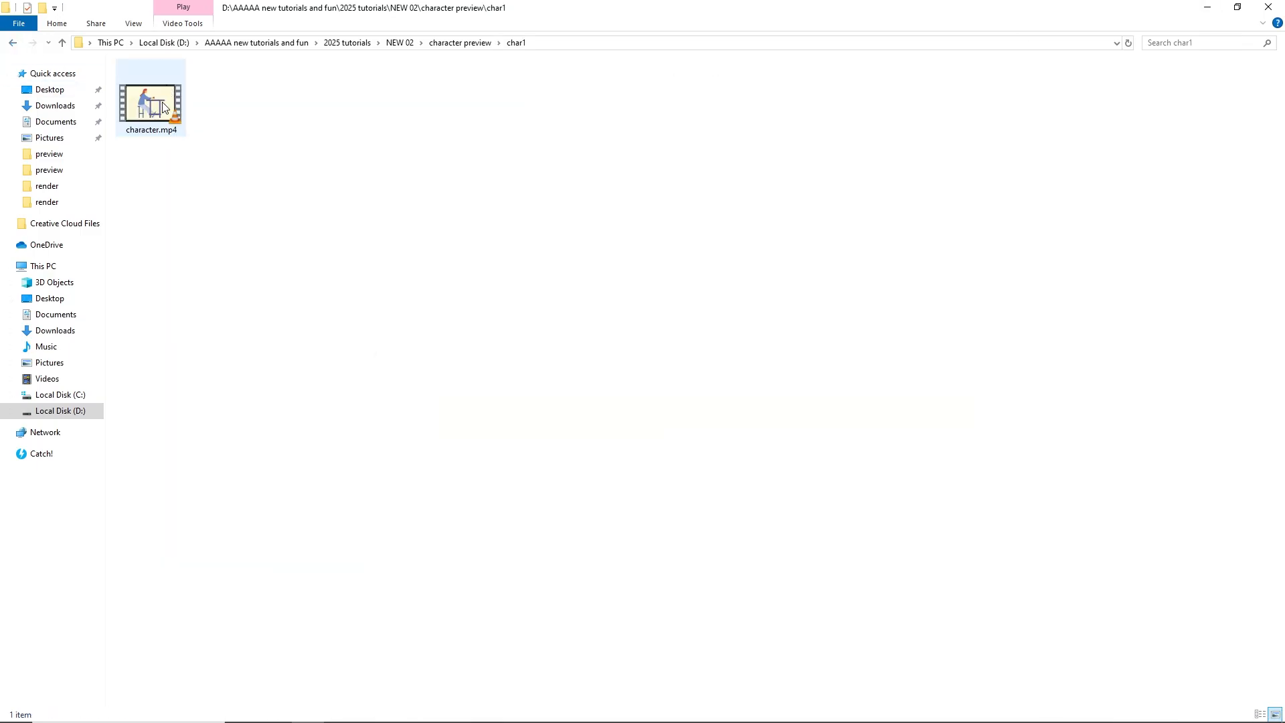
{"action": "left_click", "coordinate": [166, 107]}
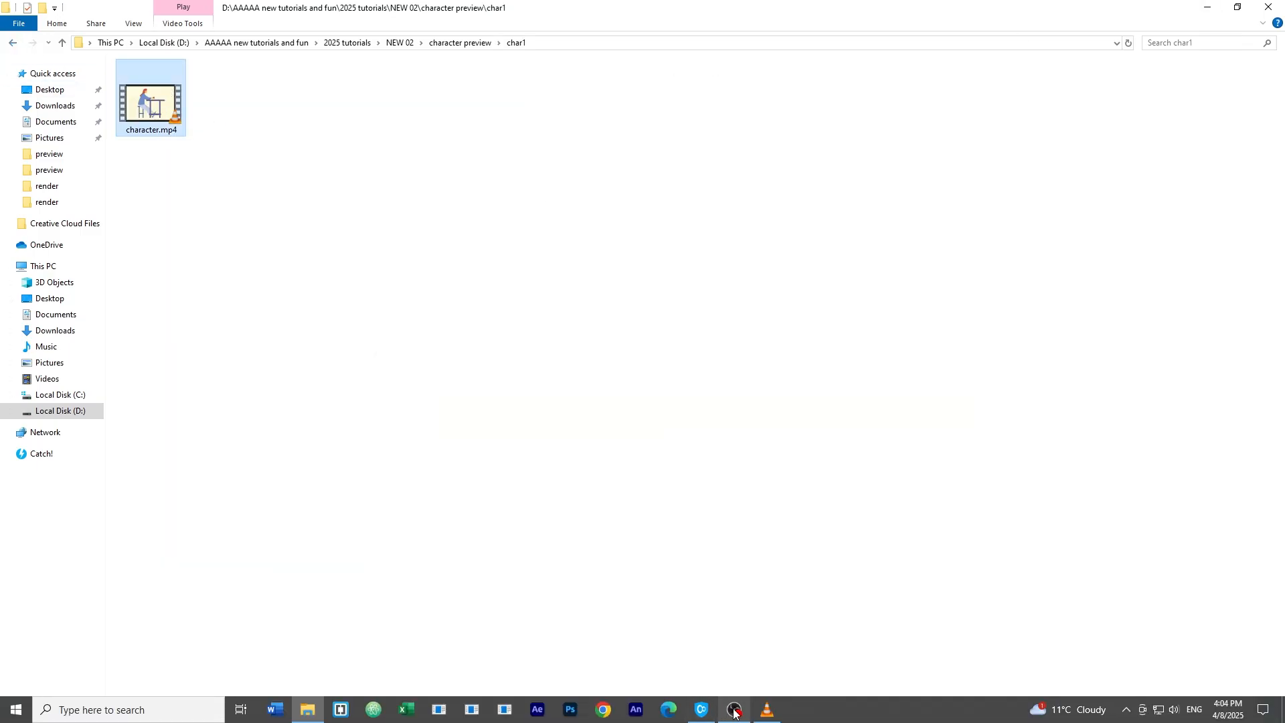
{"action": "left_click", "coordinate": [754, 707]}
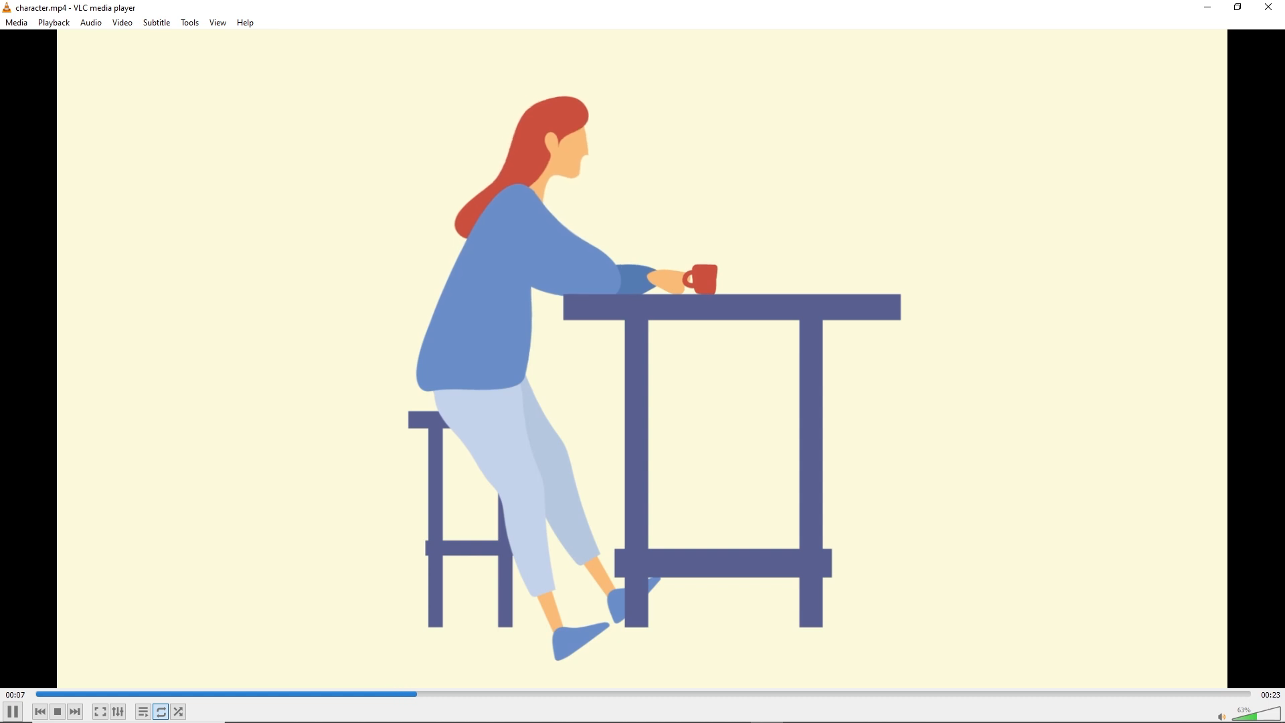
{"action": "key", "text": "space"}
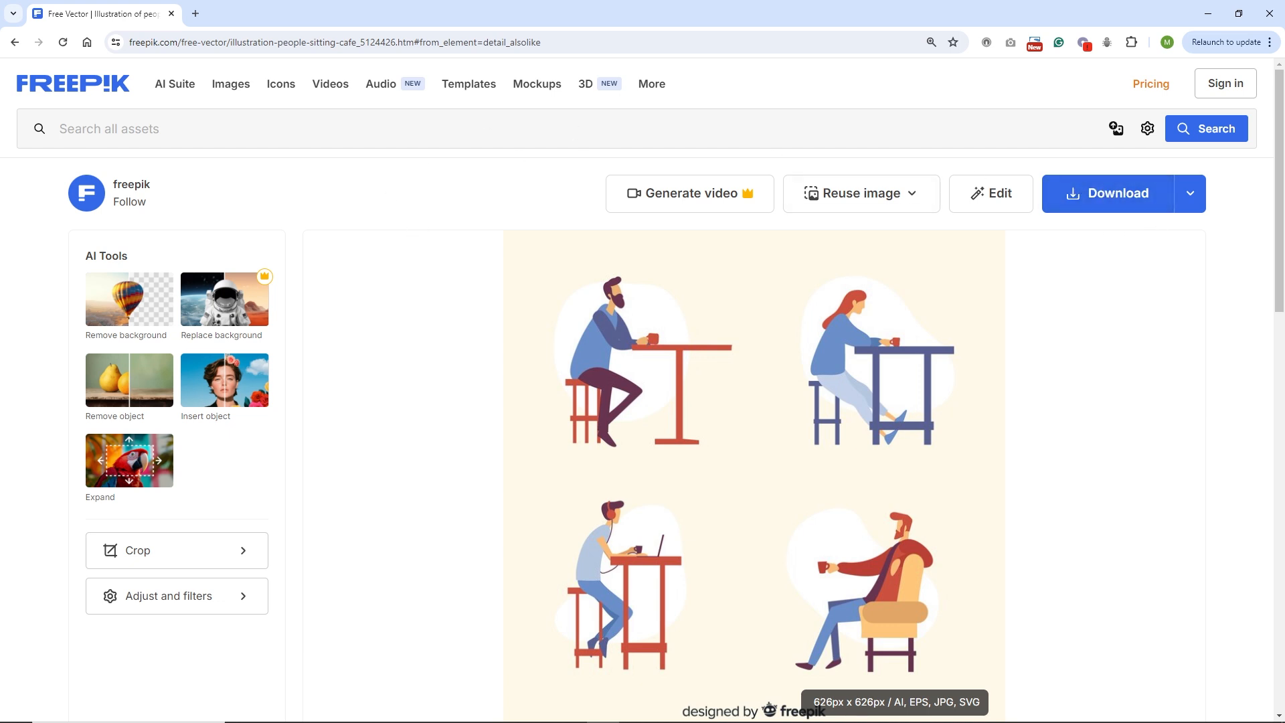
Step: Open 2667311.ai from the freepik folder in Illustrator and put the file window away
{"action": "left_click", "coordinate": [307, 711]}
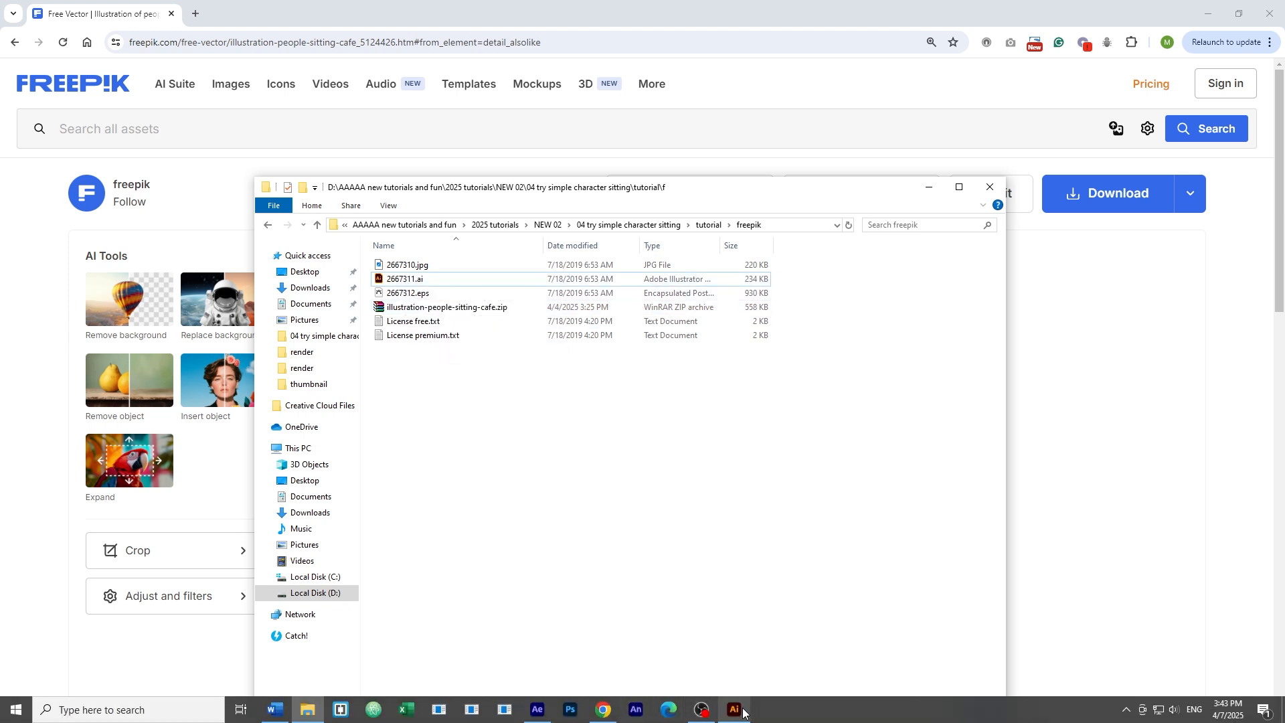
{"action": "left_click", "coordinate": [734, 709]}
{"action": "left_click", "coordinate": [307, 710]}
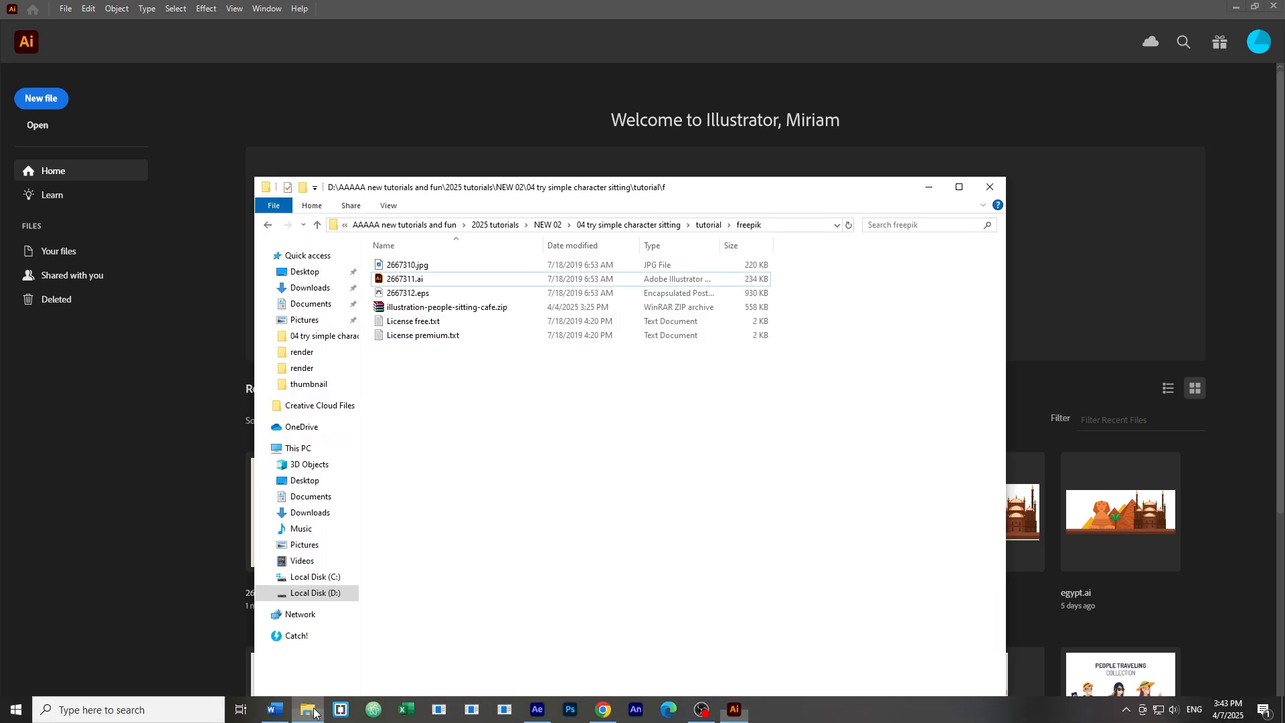
{"action": "left_click_drag", "start_coordinate": [404, 280], "coordinate": [151, 404]}
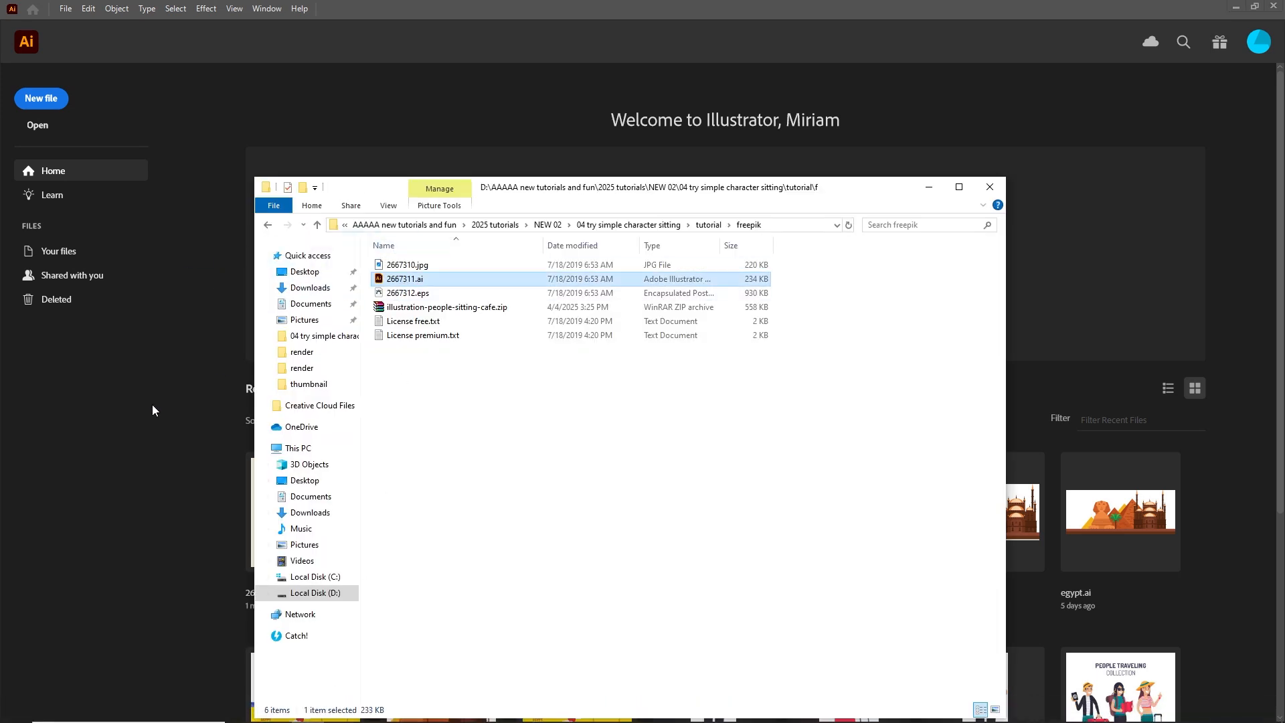
{"action": "left_click", "coordinate": [927, 190]}
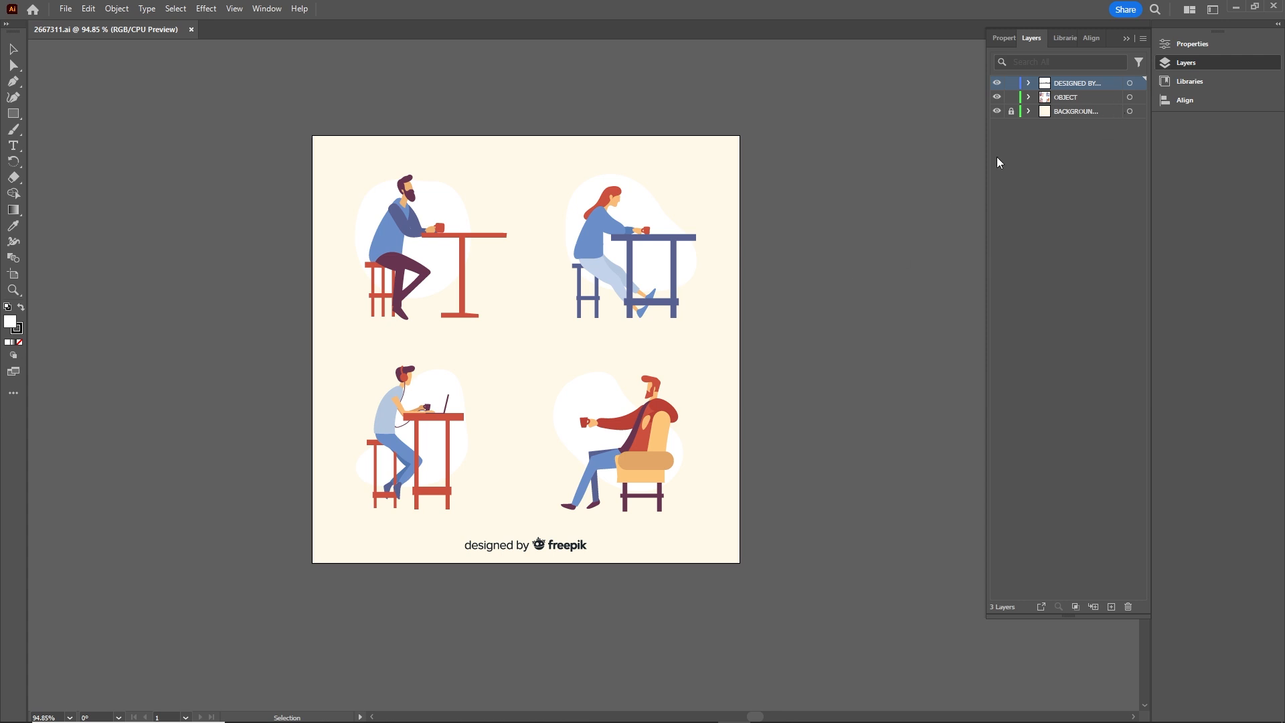
Step: Create a new 1920 x 1080 px RGB document and bring the illustration of the red-haired woman at the table into it
{"action": "key", "text": "ctrl+n"}
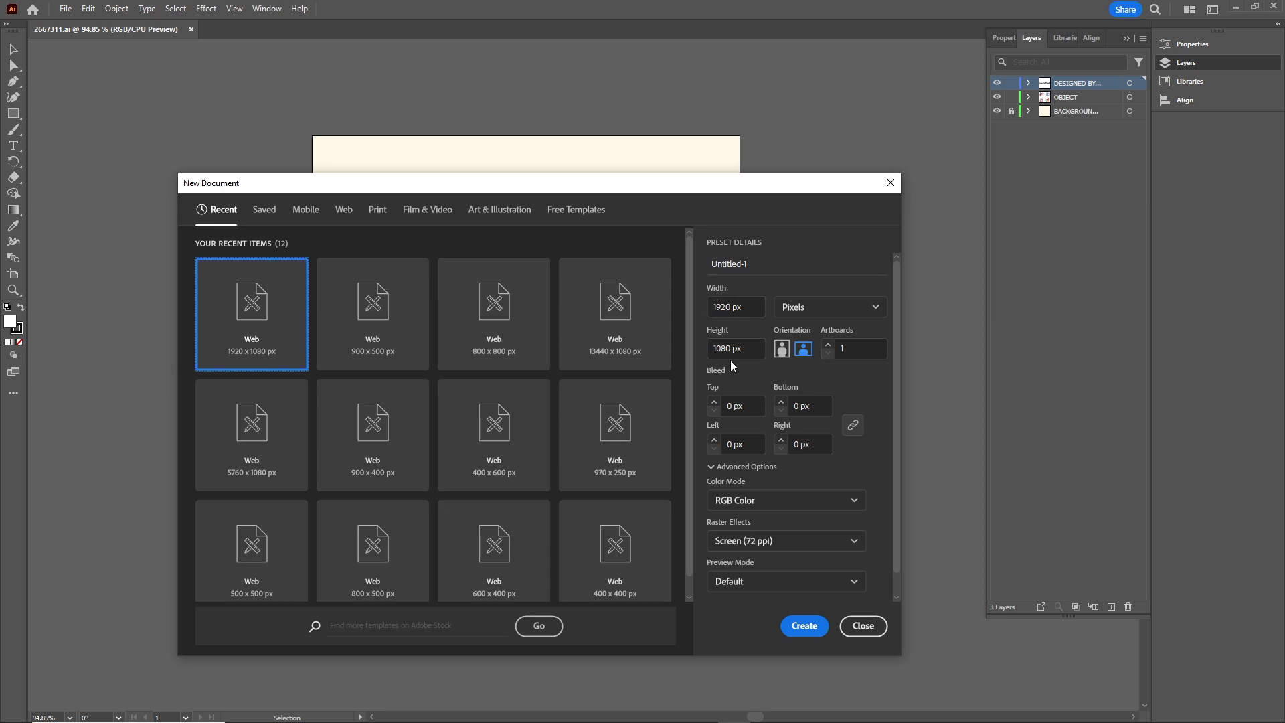
{"action": "left_click", "coordinate": [805, 626]}
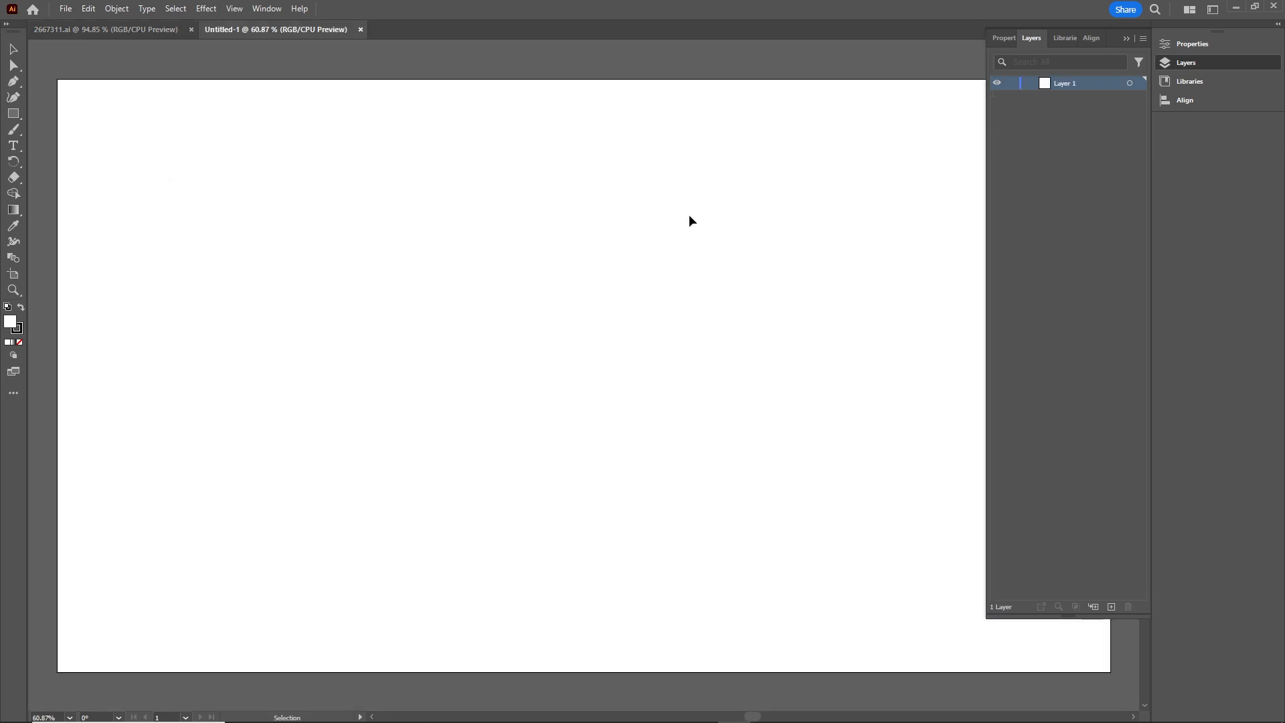
{"action": "left_click", "coordinate": [110, 29]}
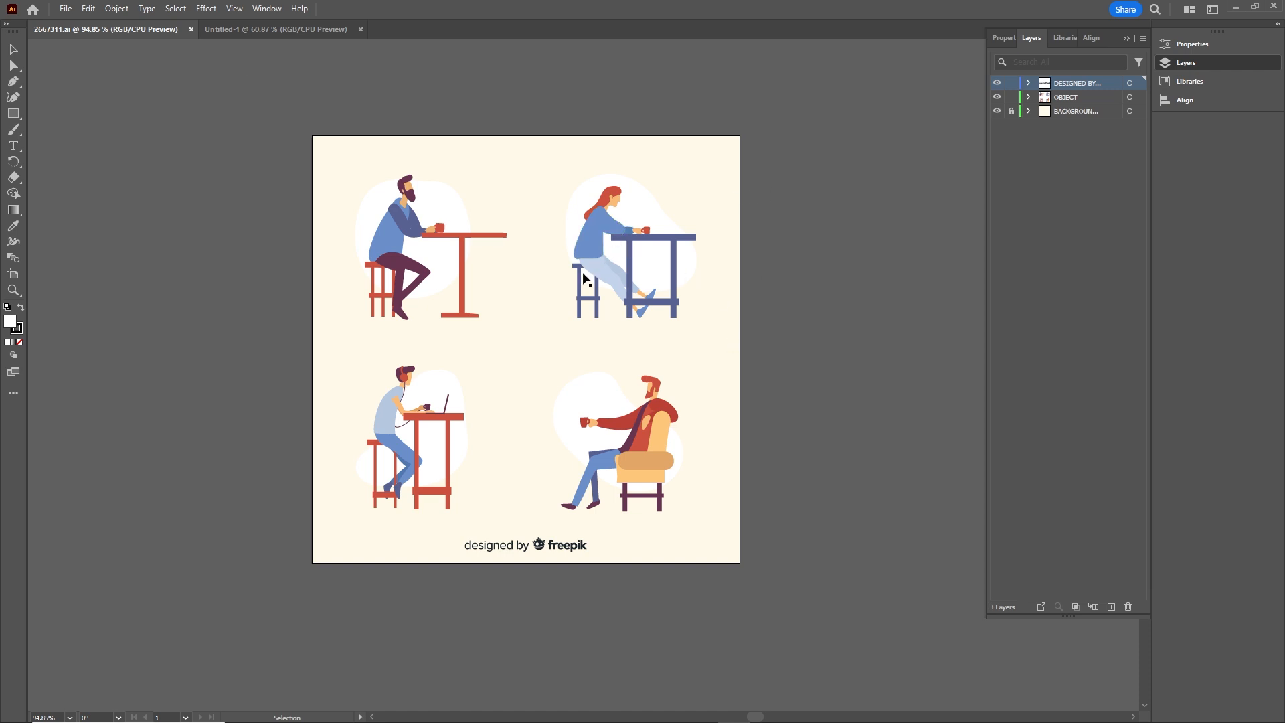
{"action": "left_click", "coordinate": [603, 239]}
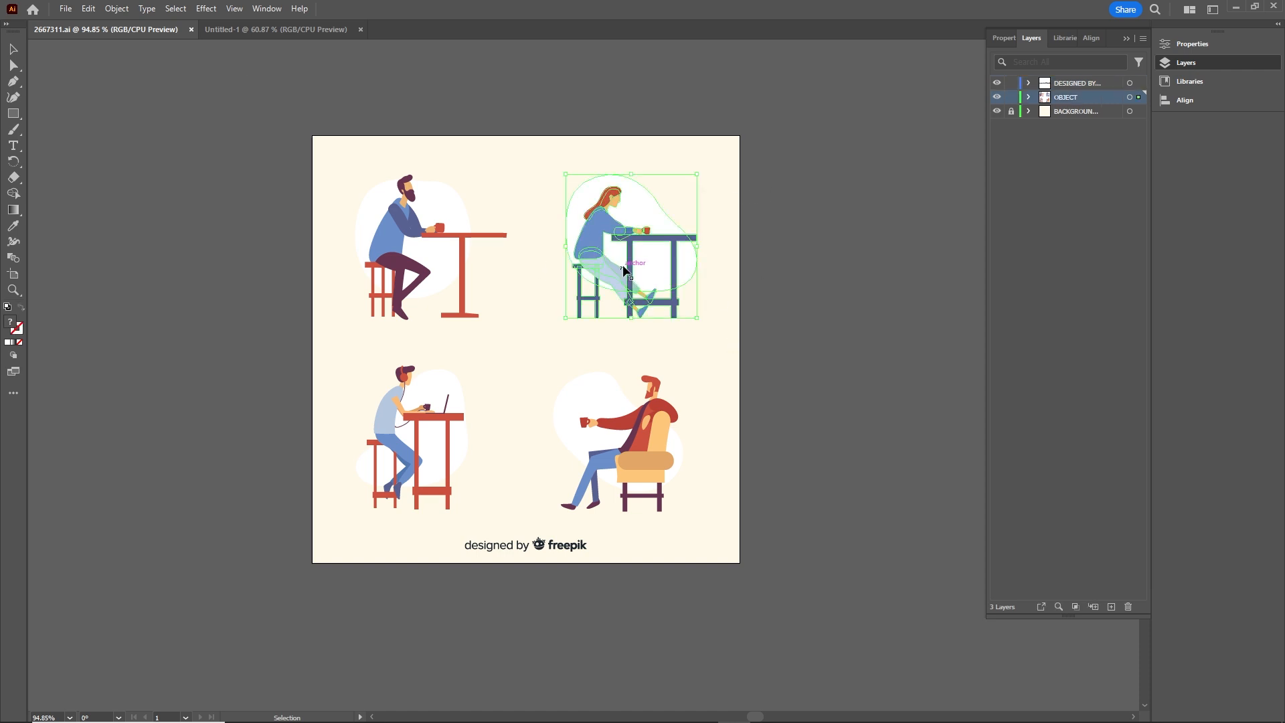
{"action": "left_click_drag", "start_coordinate": [603, 239], "coordinate": [559, 342]}
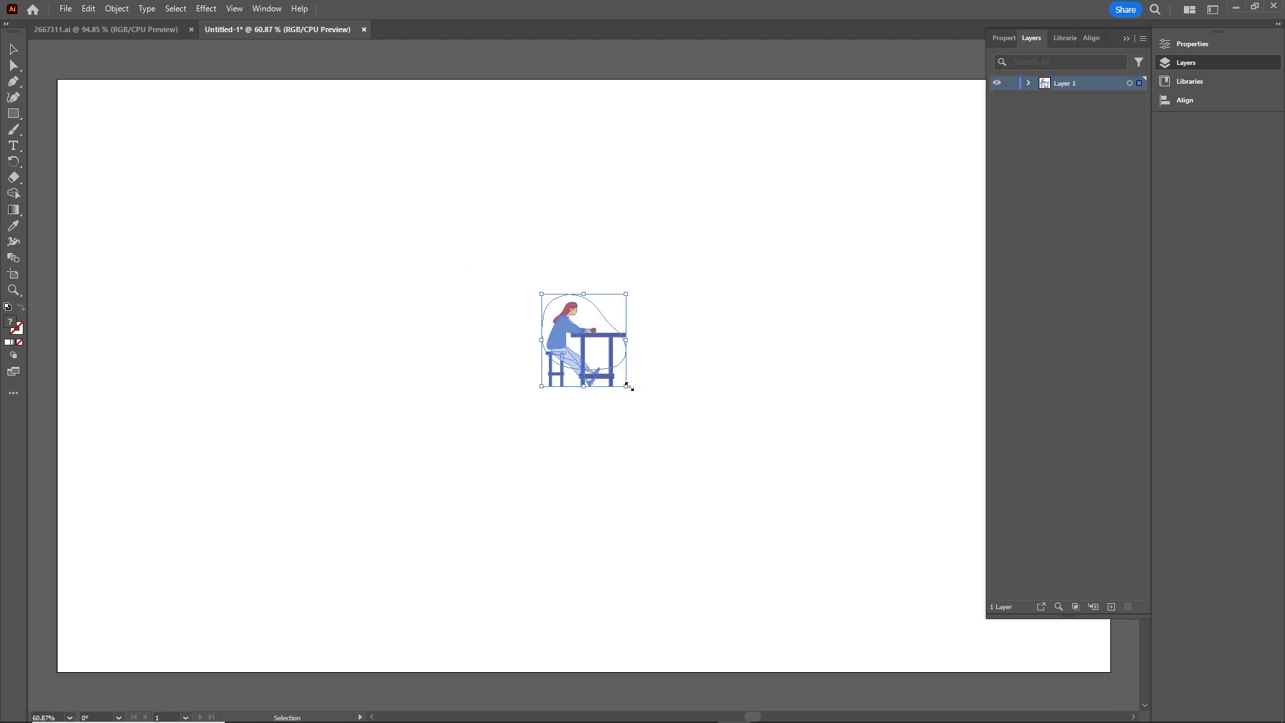
Step: Scale the woman illustration up proportionally from its center until it fills most of the artboard's height
{"action": "left_click_drag", "start_coordinate": [629, 387], "coordinate": [1014, 580]}
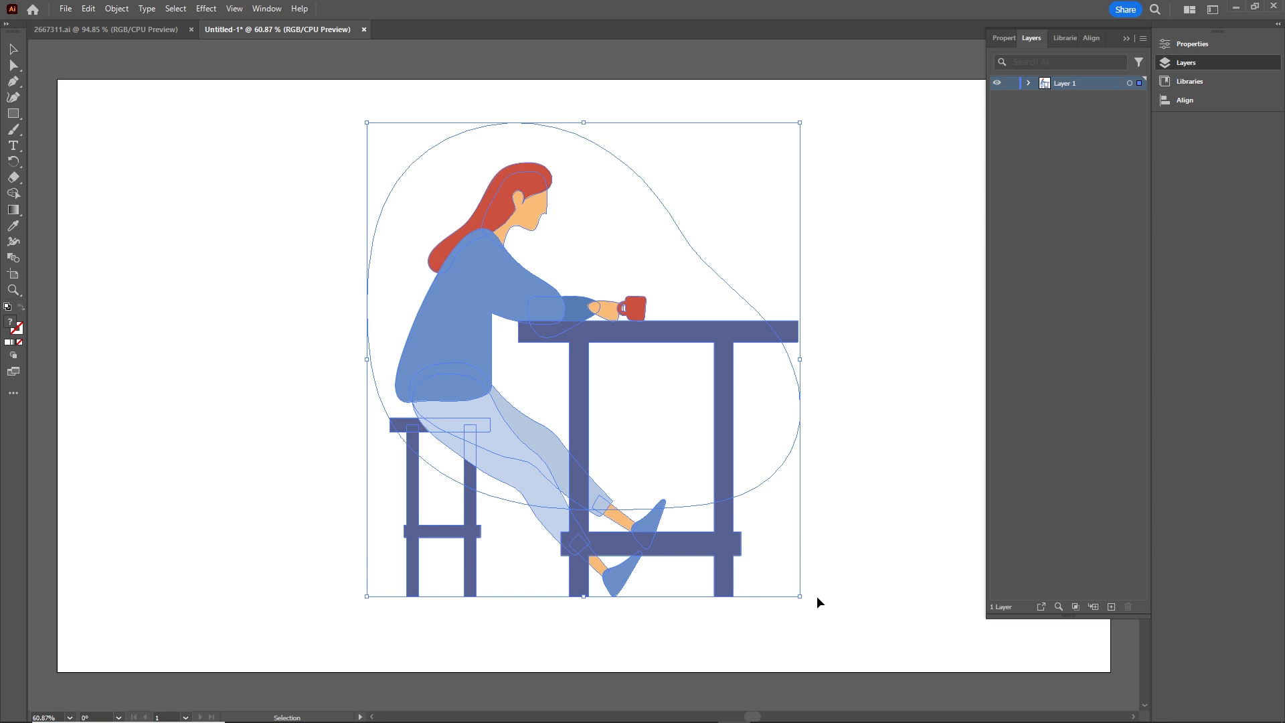
{"action": "left_click_drag", "start_coordinate": [799, 594], "coordinate": [843, 622]}
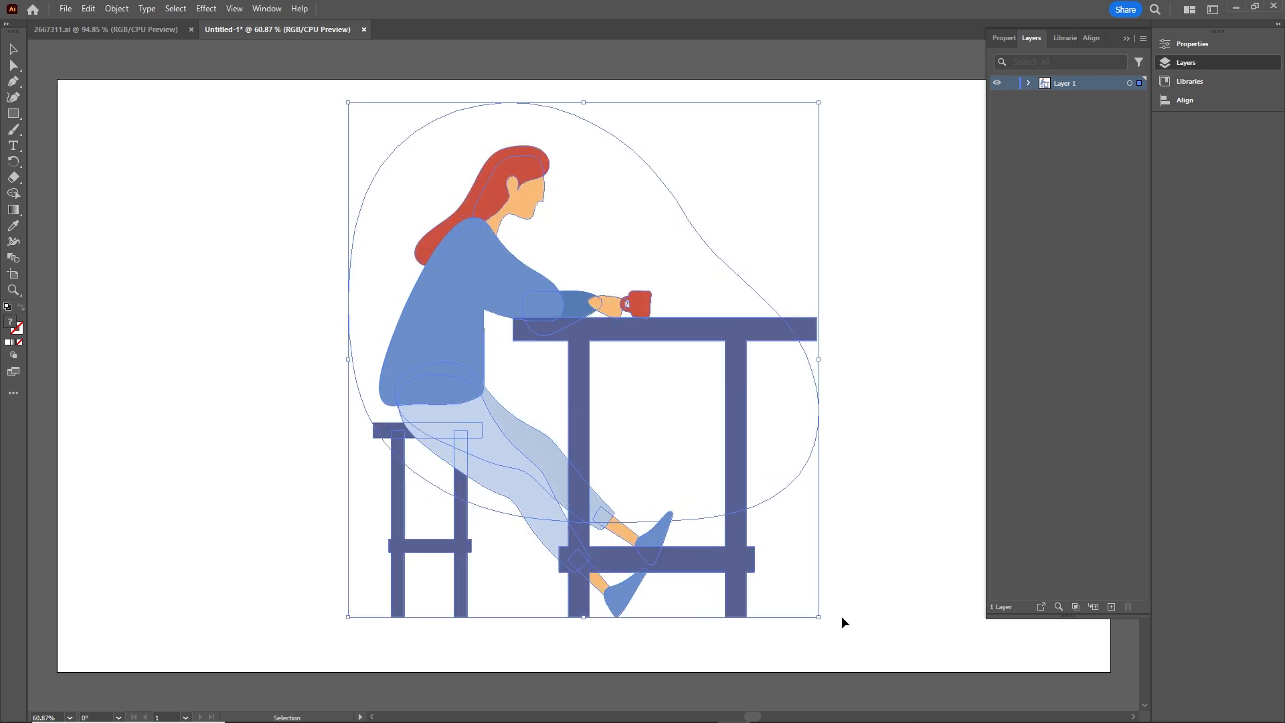
{"action": "left_click", "coordinate": [890, 442]}
Step: Ungroup the woman illustration to separate its white background shape from the rest of the artwork
{"action": "left_click", "coordinate": [429, 326]}
{"action": "right_click", "coordinate": [447, 299]}
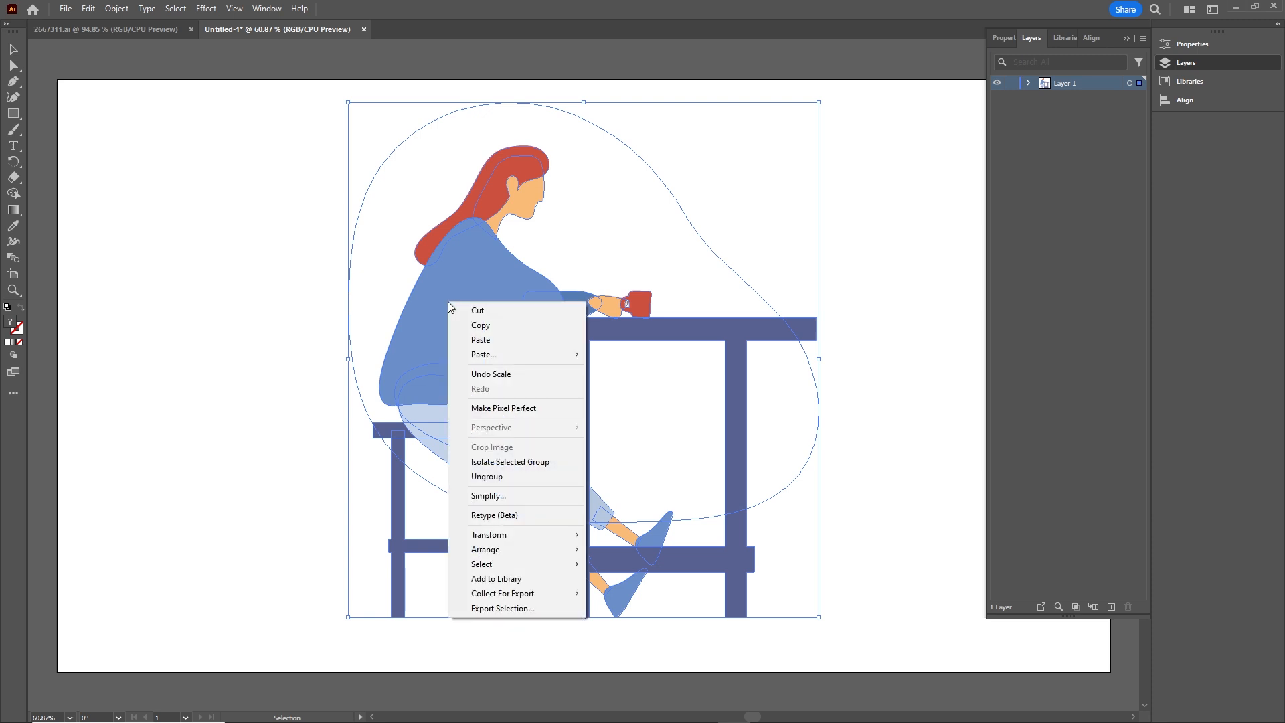
{"action": "left_click", "coordinate": [516, 475]}
{"action": "left_click", "coordinate": [922, 399]}
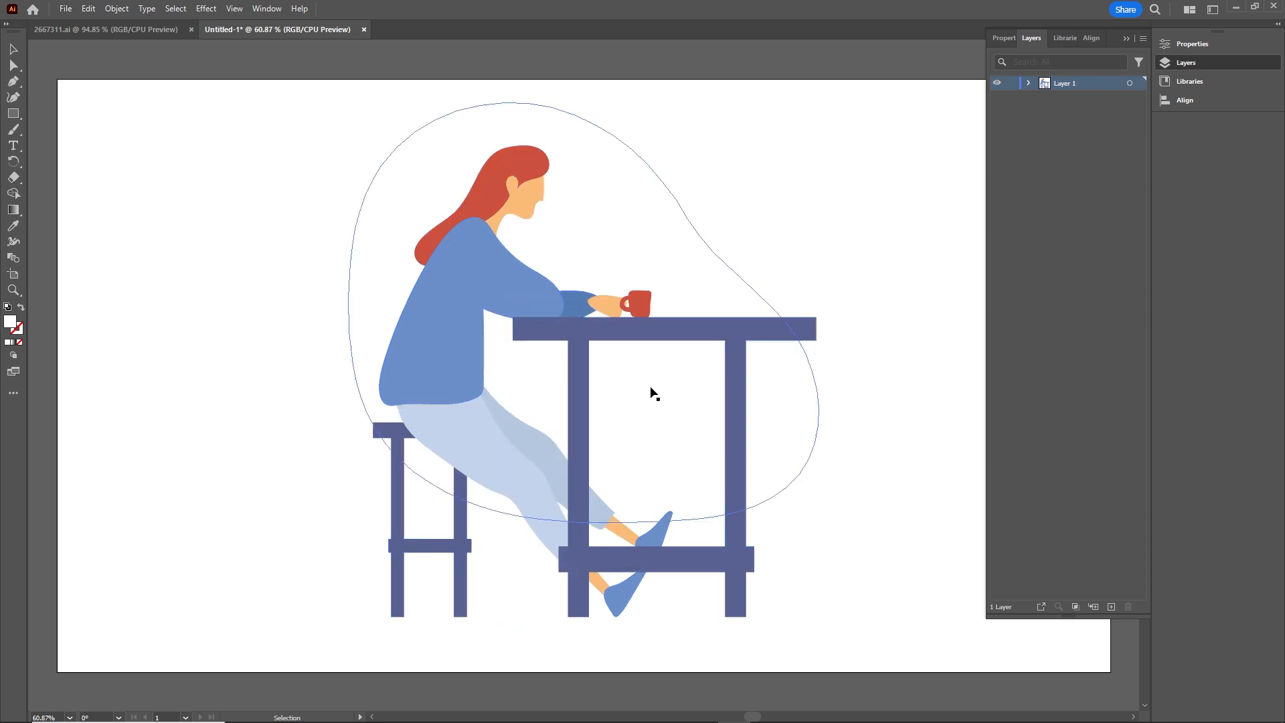
Step: Test-move the woman and furniture group away from the background shape, and undo the move
{"action": "left_click", "coordinate": [474, 332]}
{"action": "left_click_drag", "start_coordinate": [468, 332], "coordinate": [334, 328]}
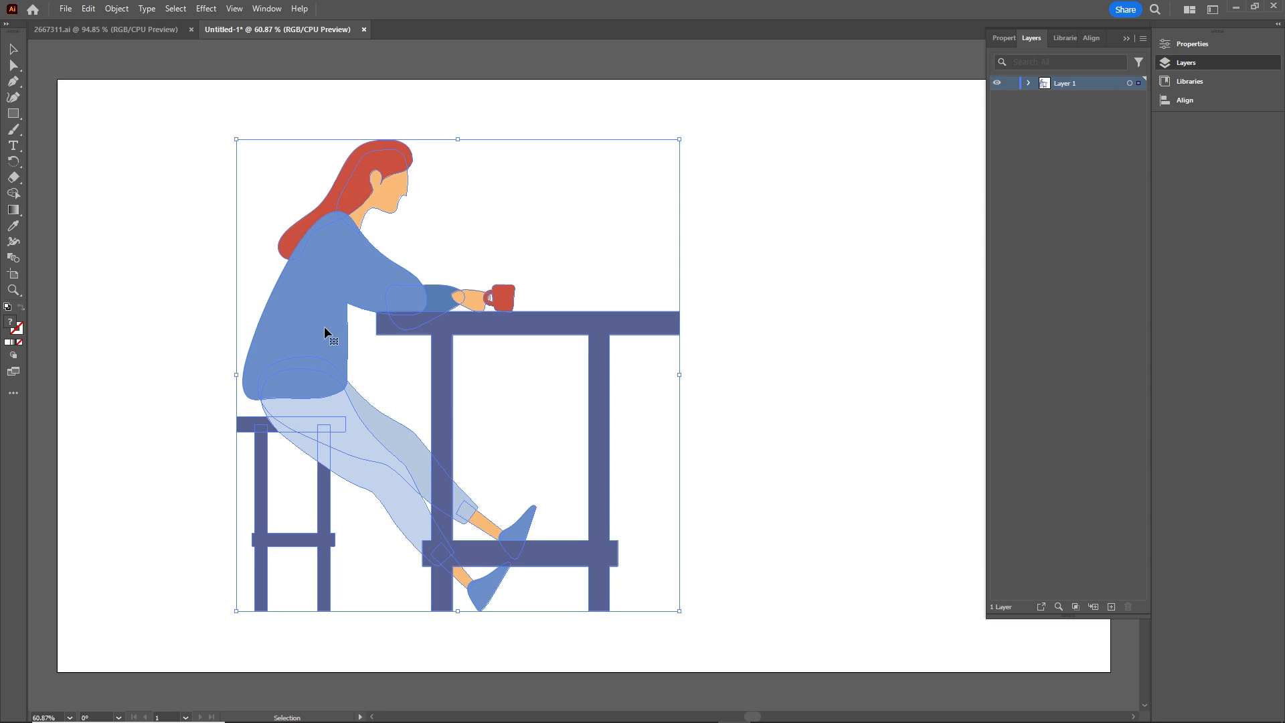
{"action": "key", "text": "a"}
{"action": "key", "text": "ctrl+z"}
Step: Delete the white blob-shaped background behind the woman and the table
{"action": "left_click", "coordinate": [627, 241]}
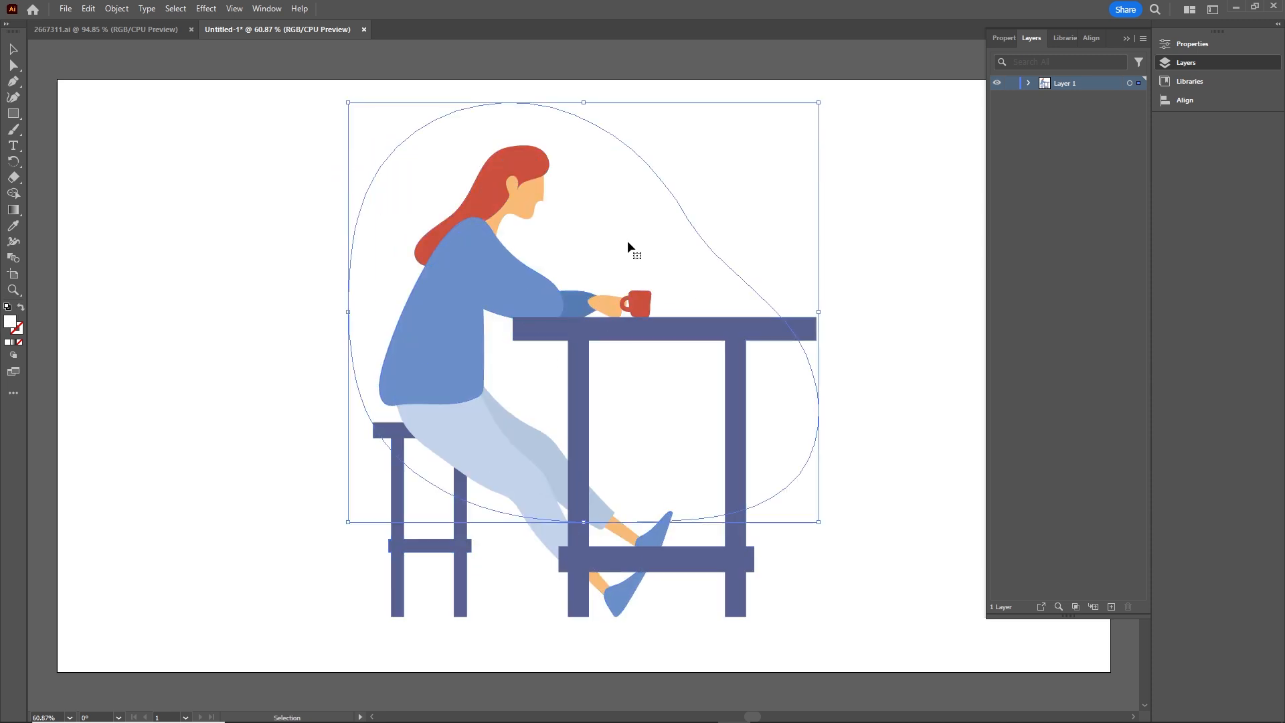
{"action": "left_click_drag", "start_coordinate": [627, 241], "coordinate": [664, 186]}
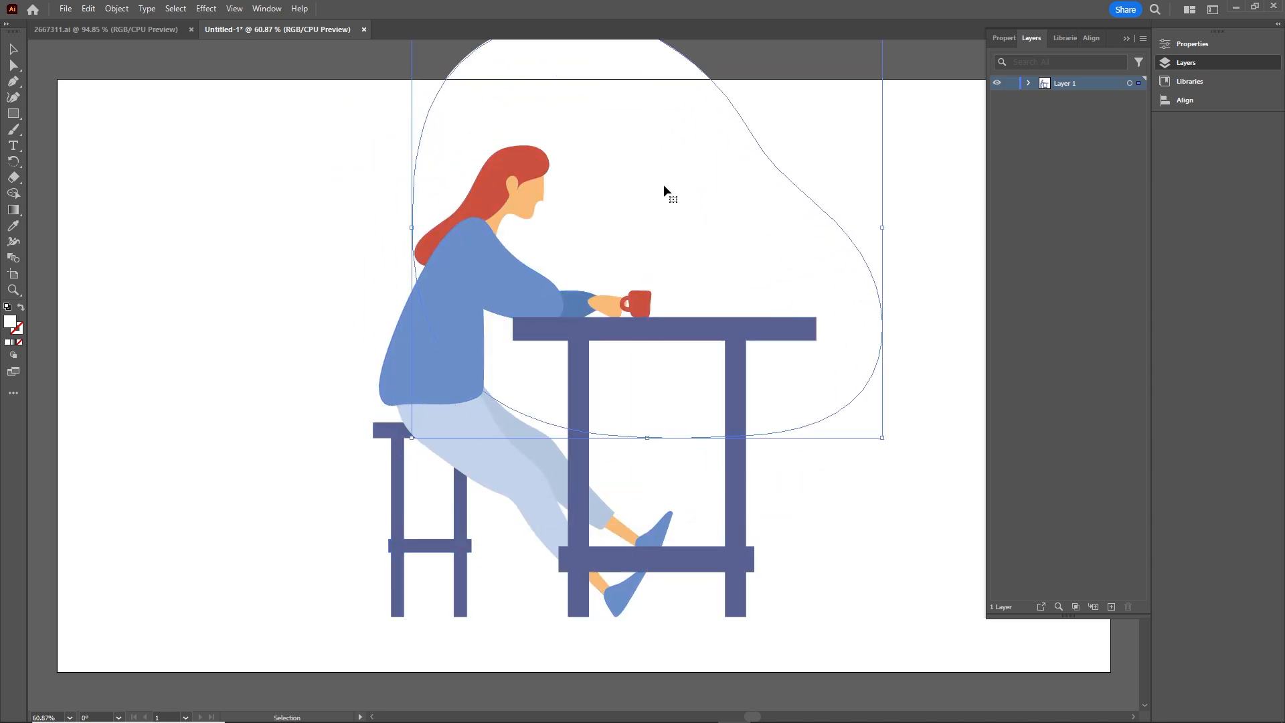
{"action": "key", "text": "Delete"}
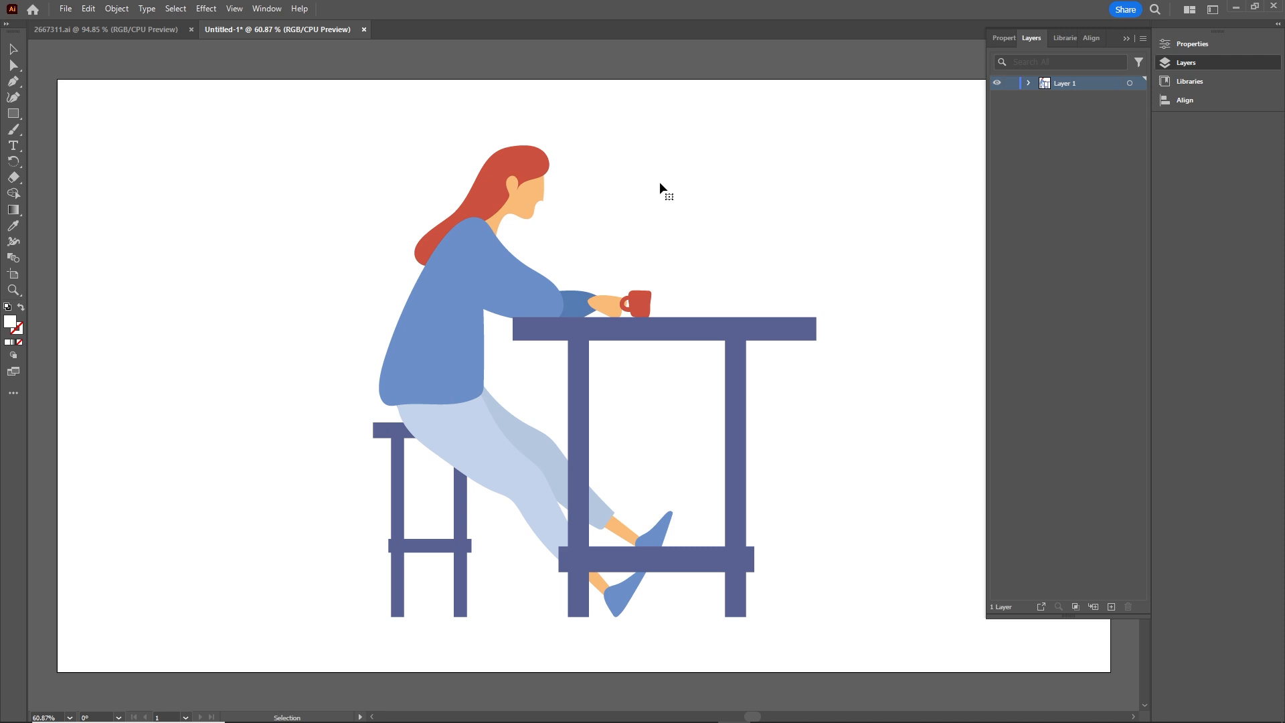
Step: Ungroup the remaining artwork to separate the woman from the table, stool and cup
{"action": "left_click", "coordinate": [471, 293]}
{"action": "right_click", "coordinate": [471, 299]}
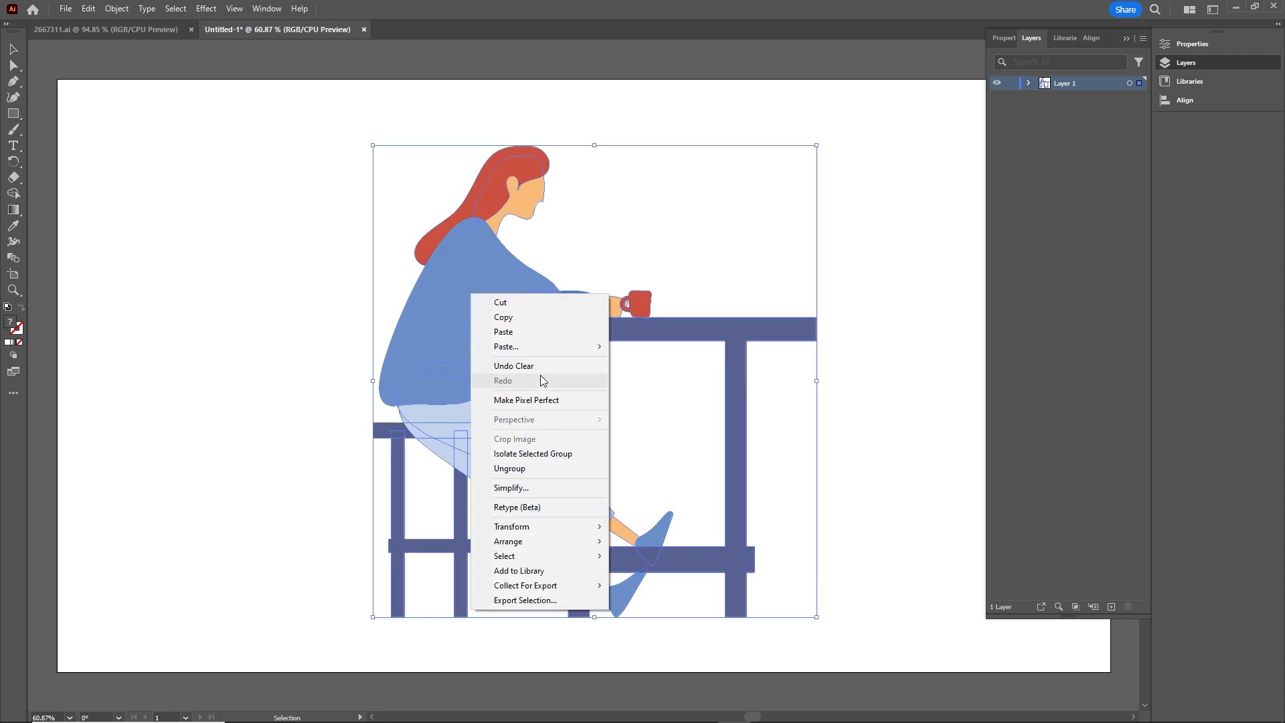
{"action": "left_click", "coordinate": [530, 470]}
{"action": "left_click", "coordinate": [866, 388]}
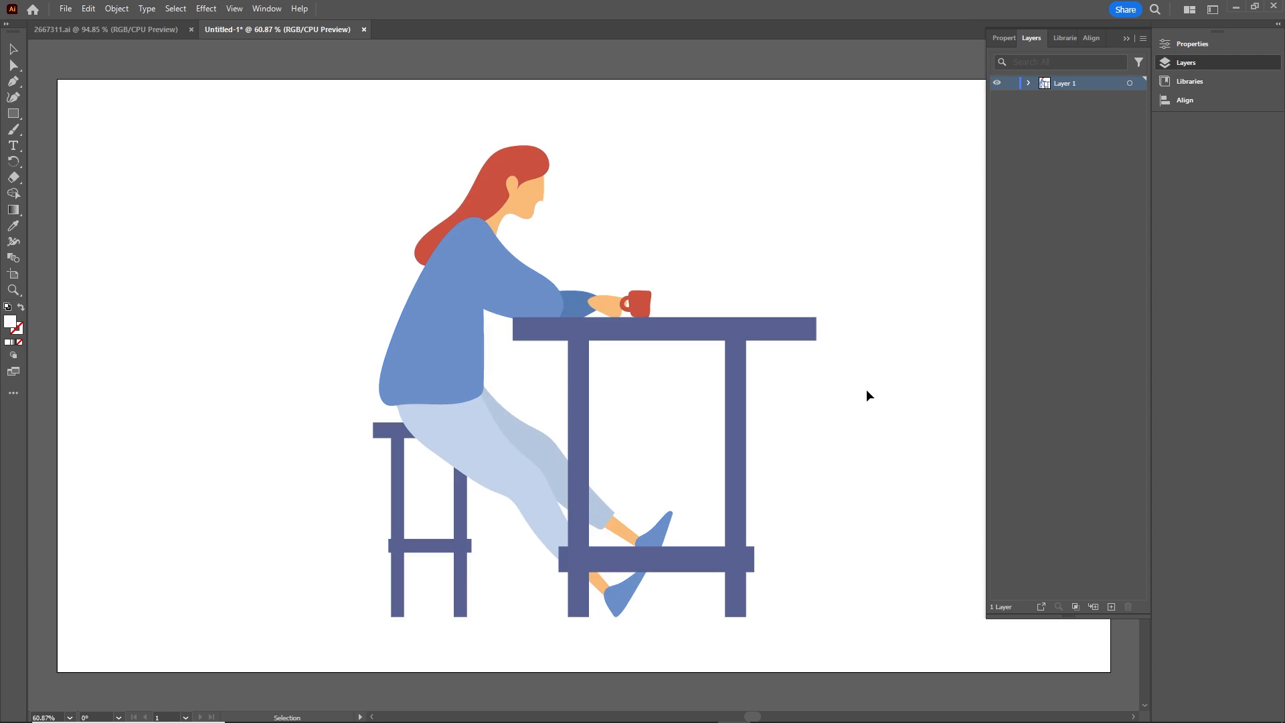
Step: Test-move the woman's group away from the furniture, and undo the move
{"action": "left_click", "coordinate": [429, 343]}
{"action": "left_click_drag", "start_coordinate": [537, 305], "coordinate": [288, 290]}
{"action": "key", "text": "ctrl+z"}
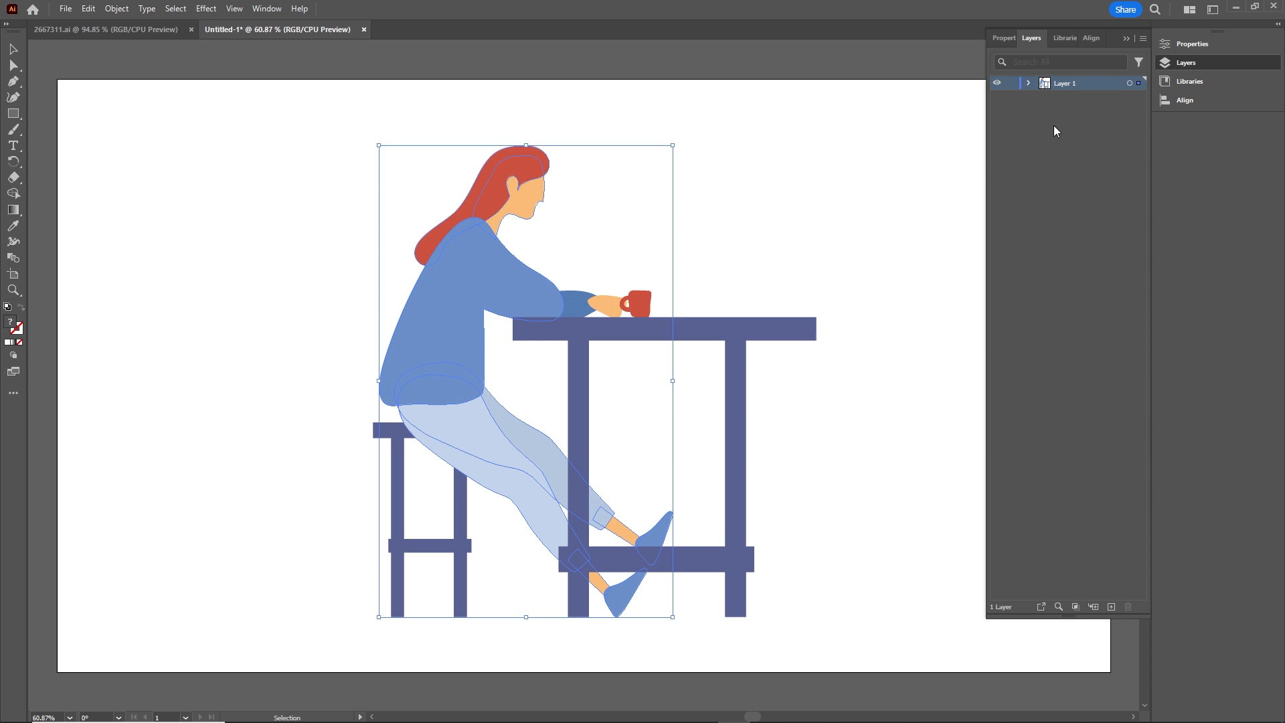
Step: Expand Layer 1 and set the layer list's row size to Other, 50 pixels, for larger thumbnails
{"action": "left_click", "coordinate": [1028, 83]}
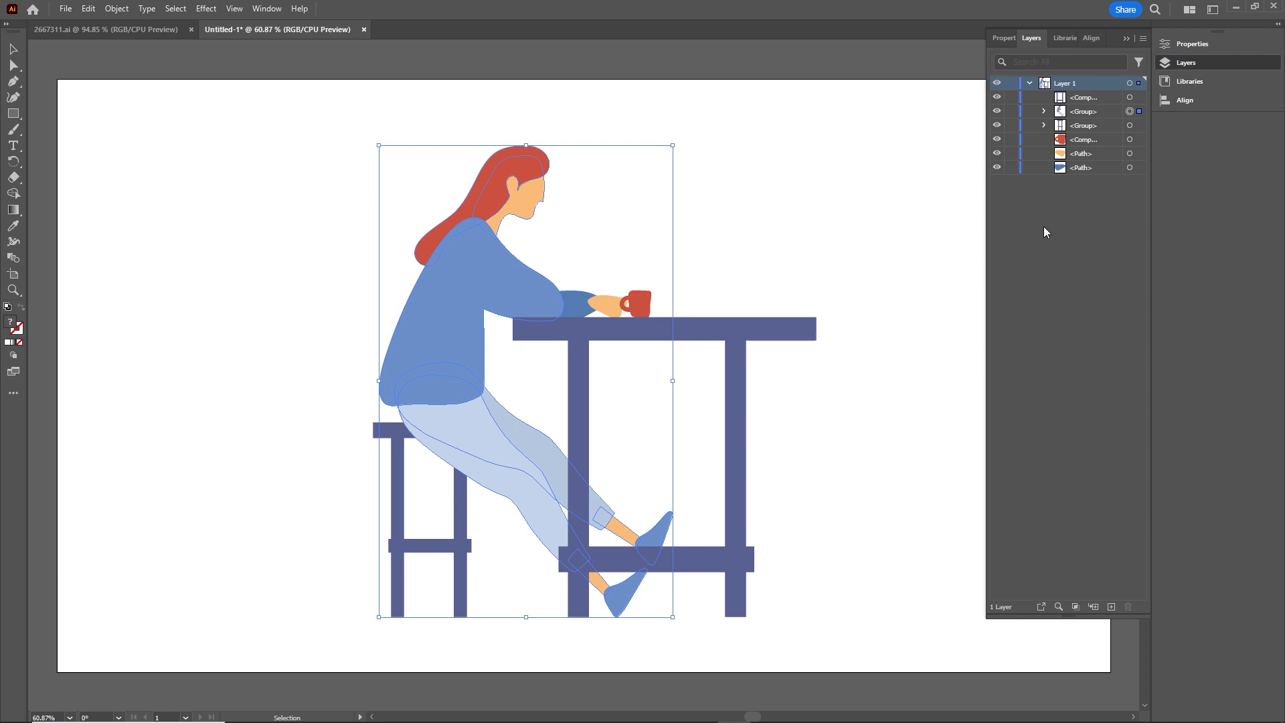
{"action": "left_click", "coordinate": [1145, 43]}
{"action": "left_click", "coordinate": [1043, 389]}
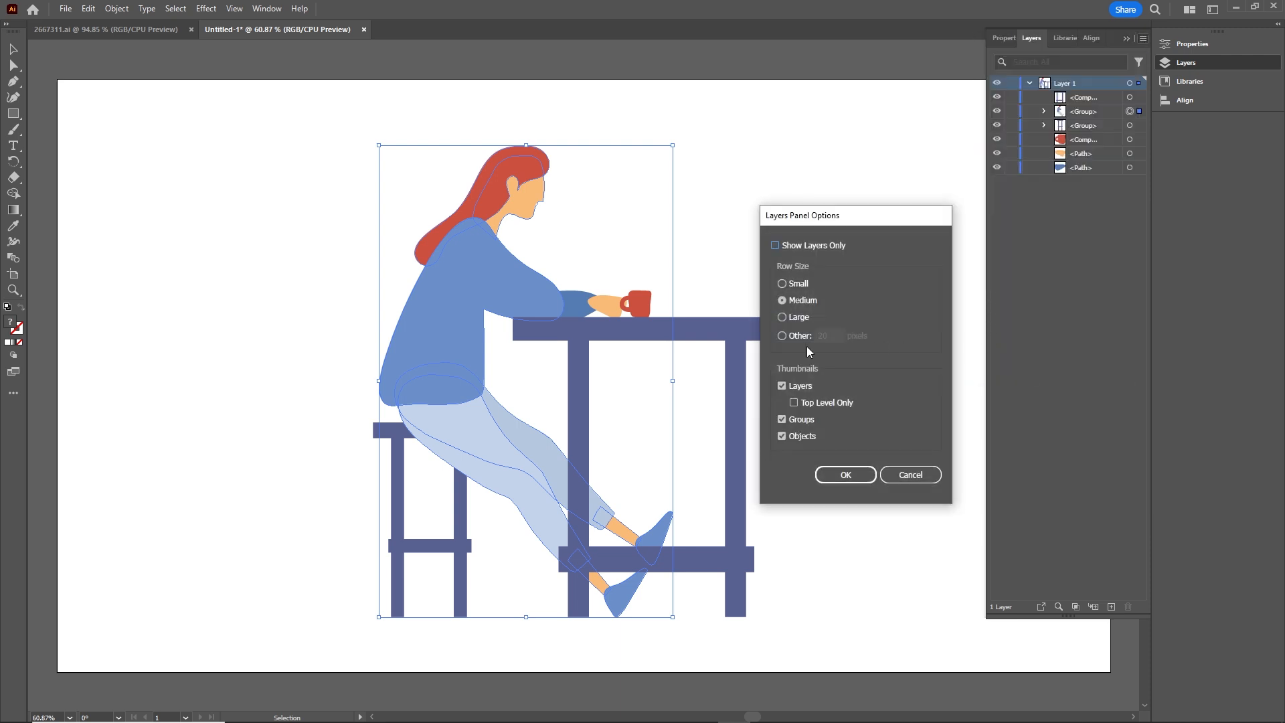
{"action": "left_click", "coordinate": [782, 336]}
{"action": "double_click", "coordinate": [828, 335]}
{"action": "type", "text": "50"}
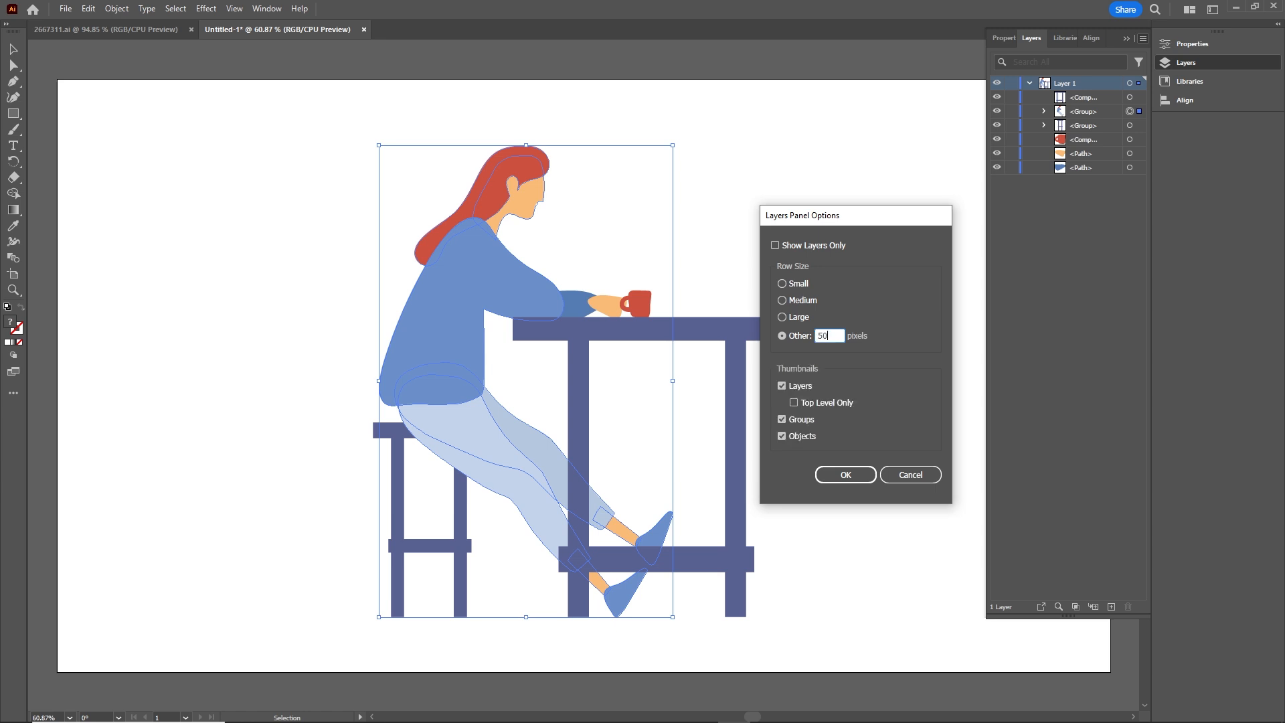
{"action": "left_click", "coordinate": [845, 475]}
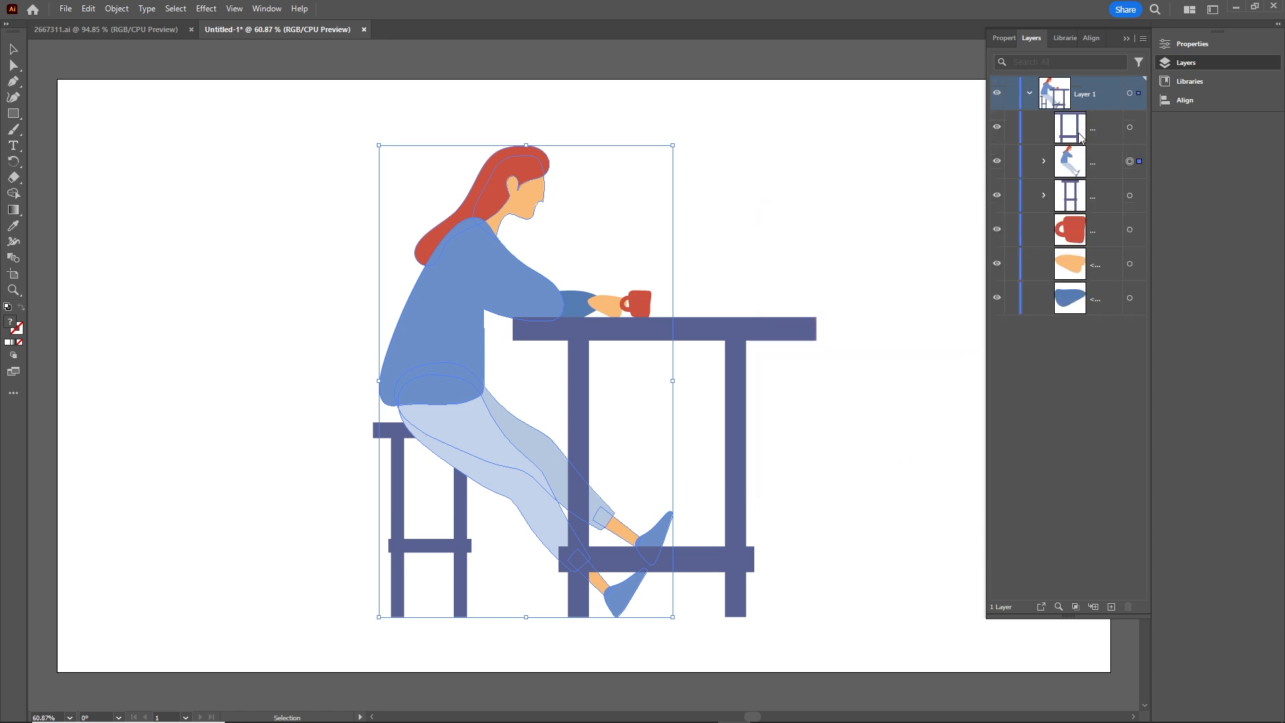
{"action": "left_click", "coordinate": [903, 390]}
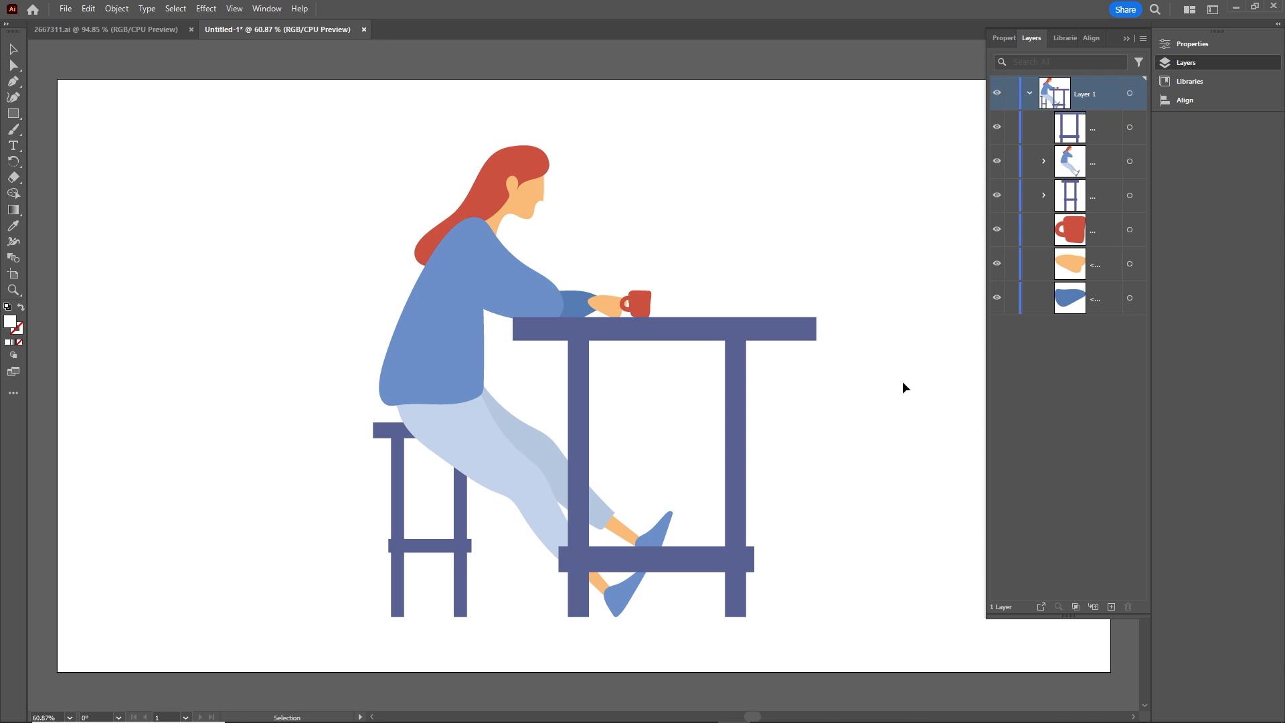
Step: Hide the woman's group temporarily and inspect the far sleeve and hand resting on the table up close
{"action": "left_click", "coordinate": [452, 287]}
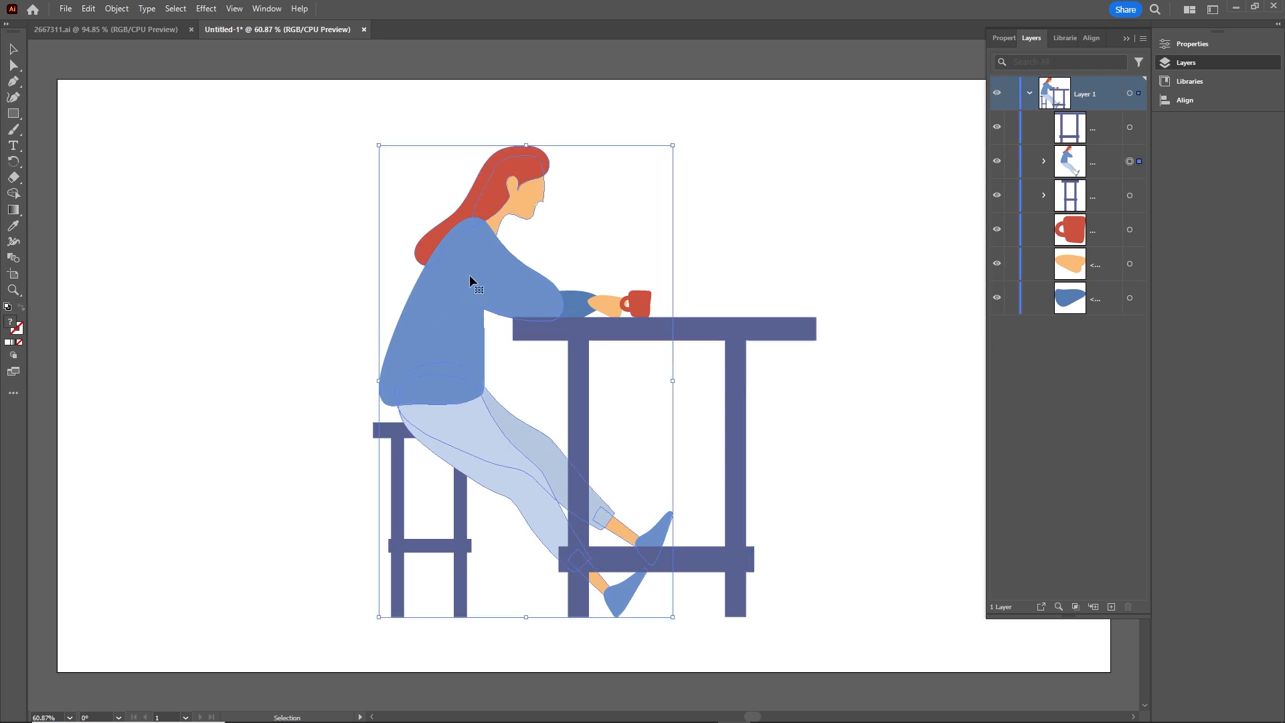
{"action": "left_click", "coordinate": [997, 161]}
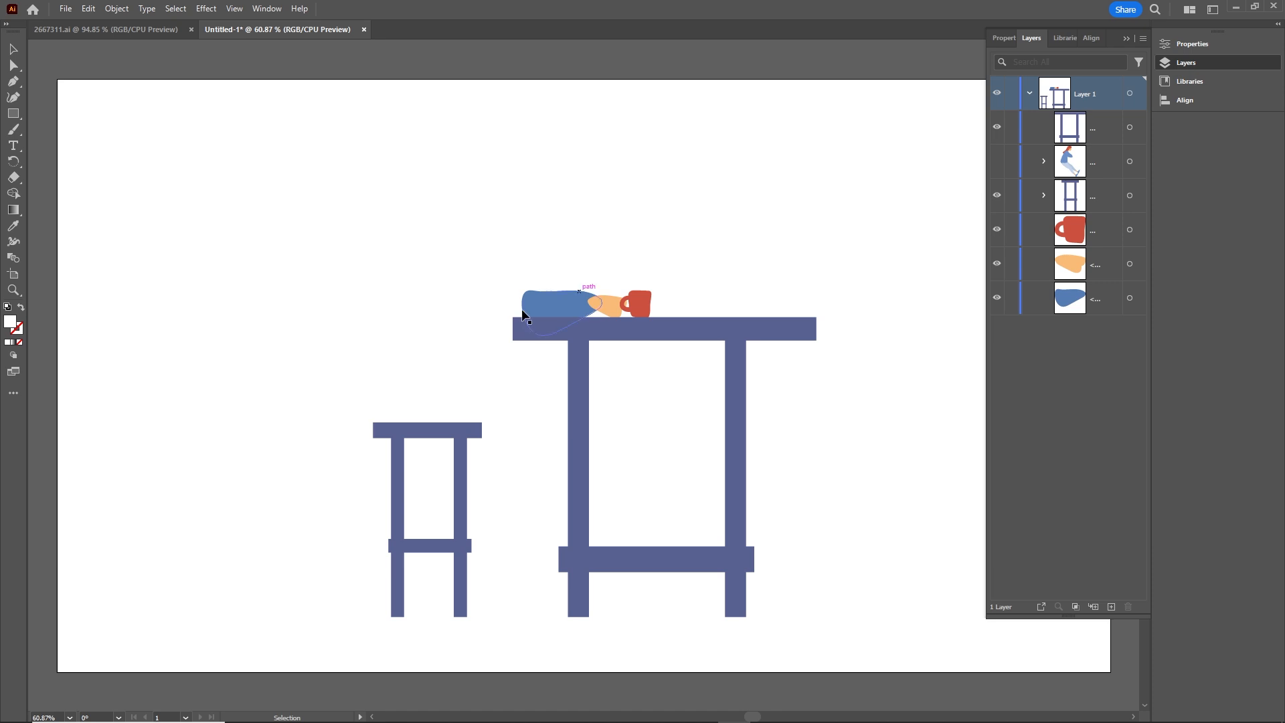
{"action": "left_click", "coordinate": [565, 310]}
{"action": "key", "text": "ctrl+equal"}
{"action": "key", "text": "ctrl+equal"}
{"action": "key", "text": "ctrl+equal"}
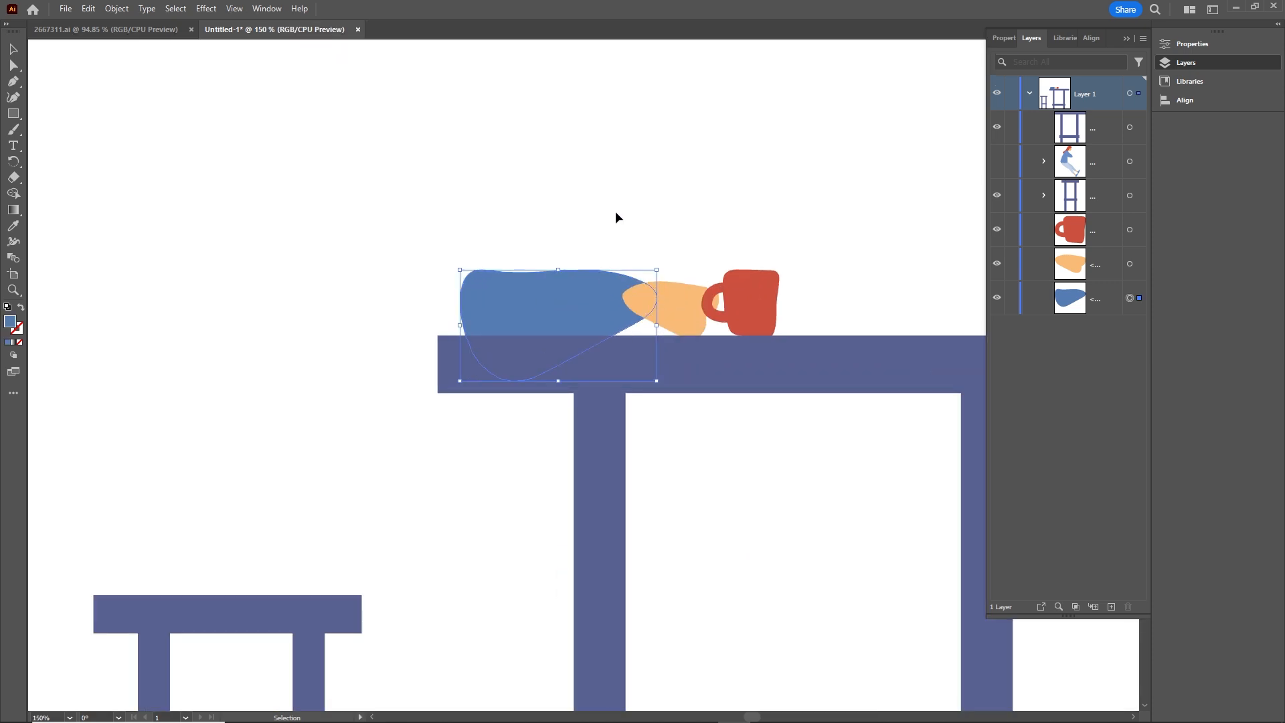
{"action": "left_click", "coordinate": [619, 218]}
Step: Toggle the visibility of the blue sleeve path and the hand path to check that they are separate objects
{"action": "left_click", "coordinate": [997, 298]}
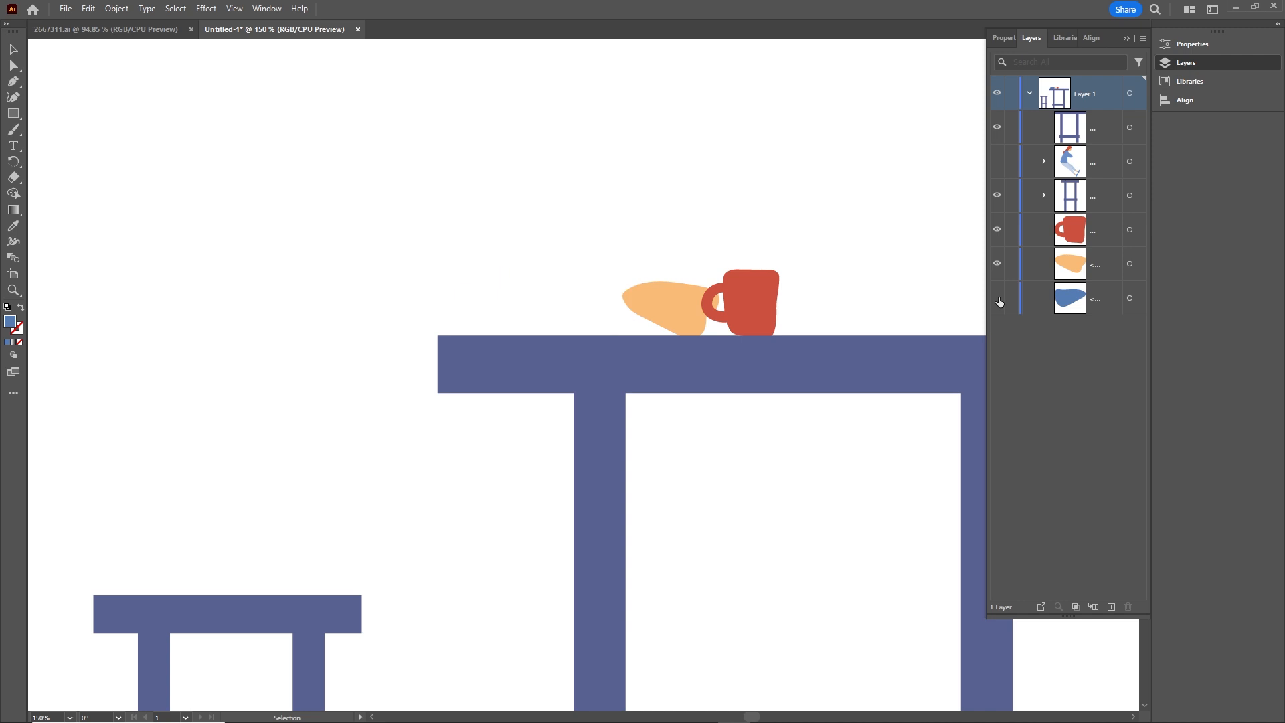
{"action": "left_click", "coordinate": [675, 301]}
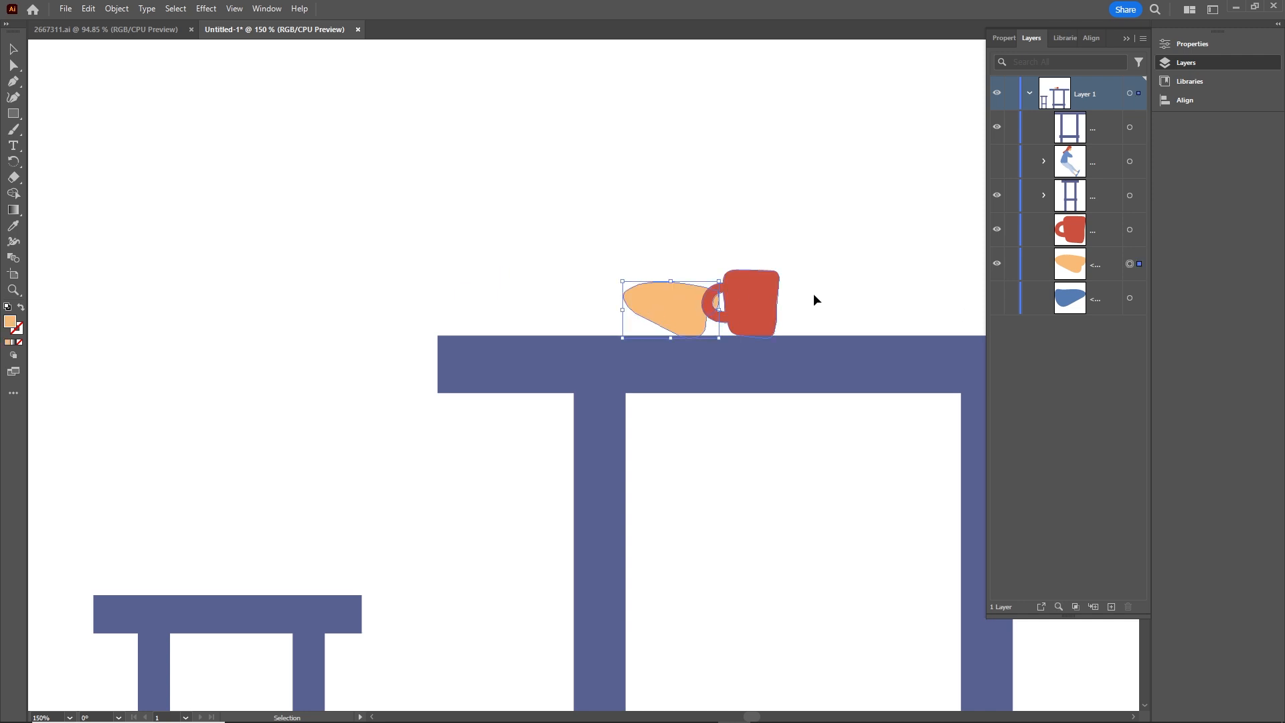
{"action": "left_click", "coordinate": [997, 264]}
{"action": "left_click", "coordinate": [997, 264]}
{"action": "left_click", "coordinate": [997, 299]}
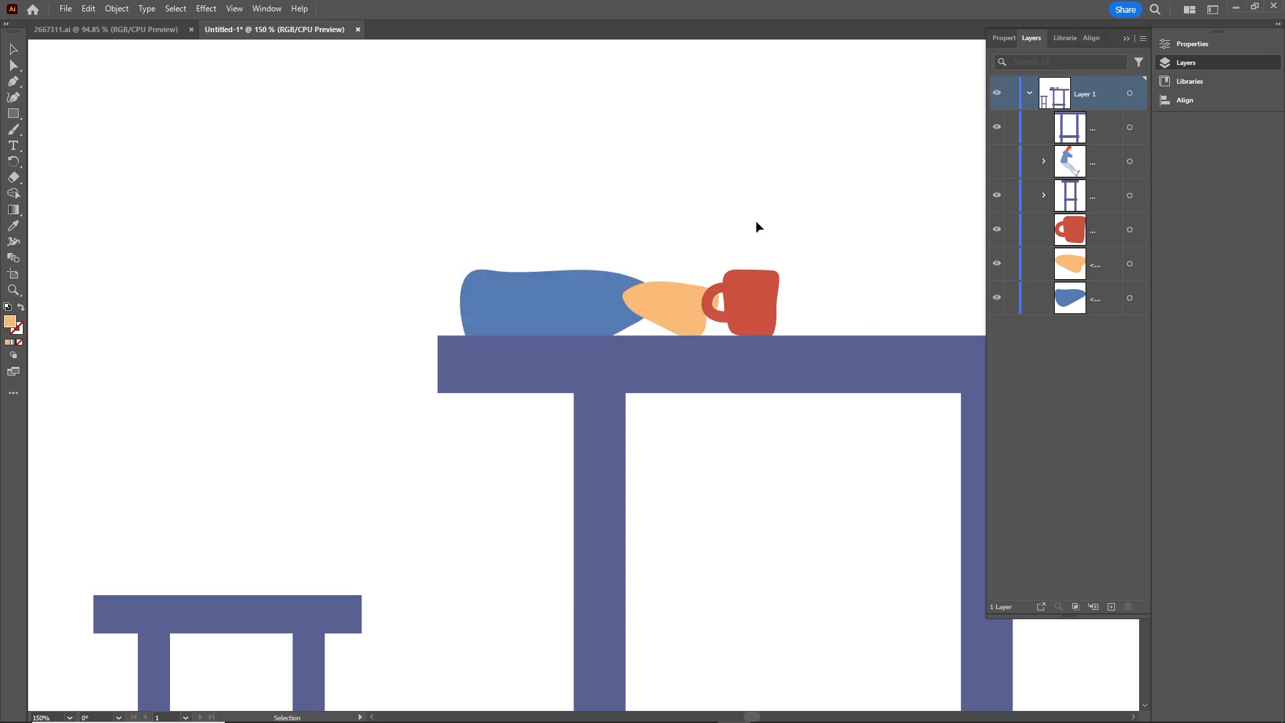
Step: Group the blue sleeve with the hand holding the cup, and show the woman's group again
{"action": "left_click", "coordinate": [542, 306]}
{"action": "left_click", "coordinate": [684, 317], "text": "shift"}
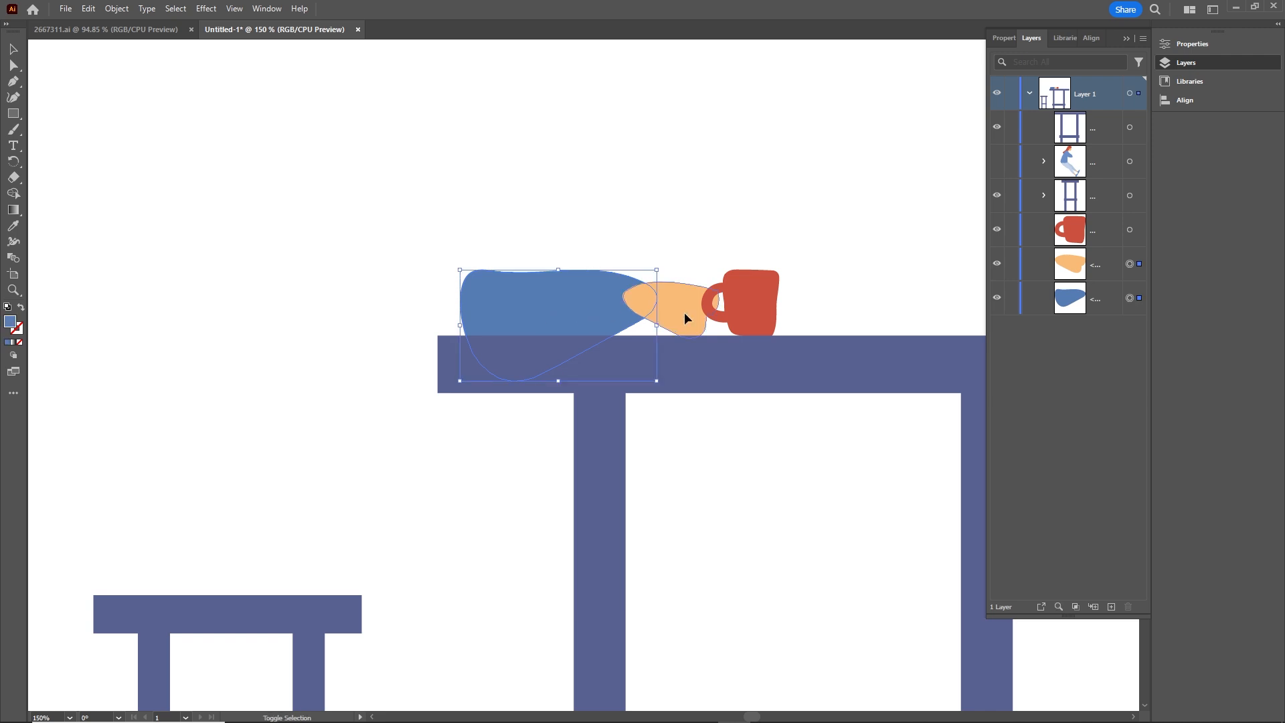
{"action": "key", "text": "ctrl+g"}
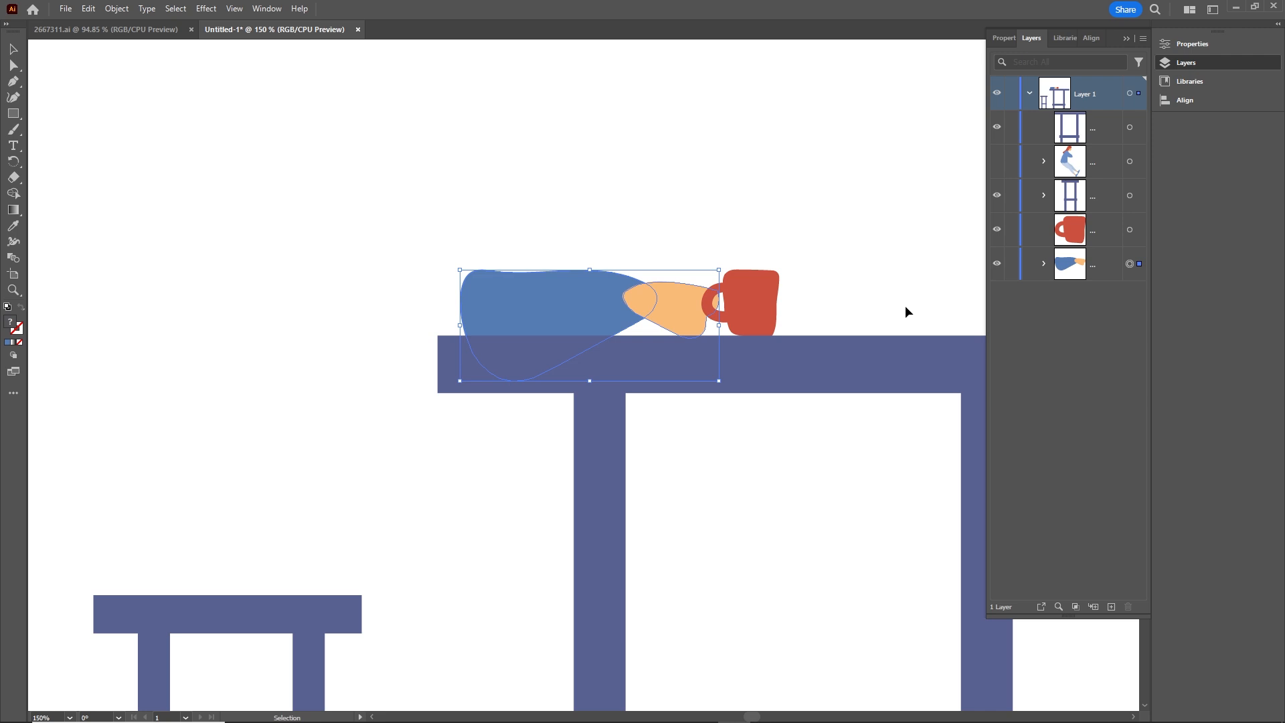
{"action": "left_click", "coordinate": [996, 161]}
{"action": "scroll", "coordinate": [702, 217], "scroll_direction": "down", "scroll_amount": 1}
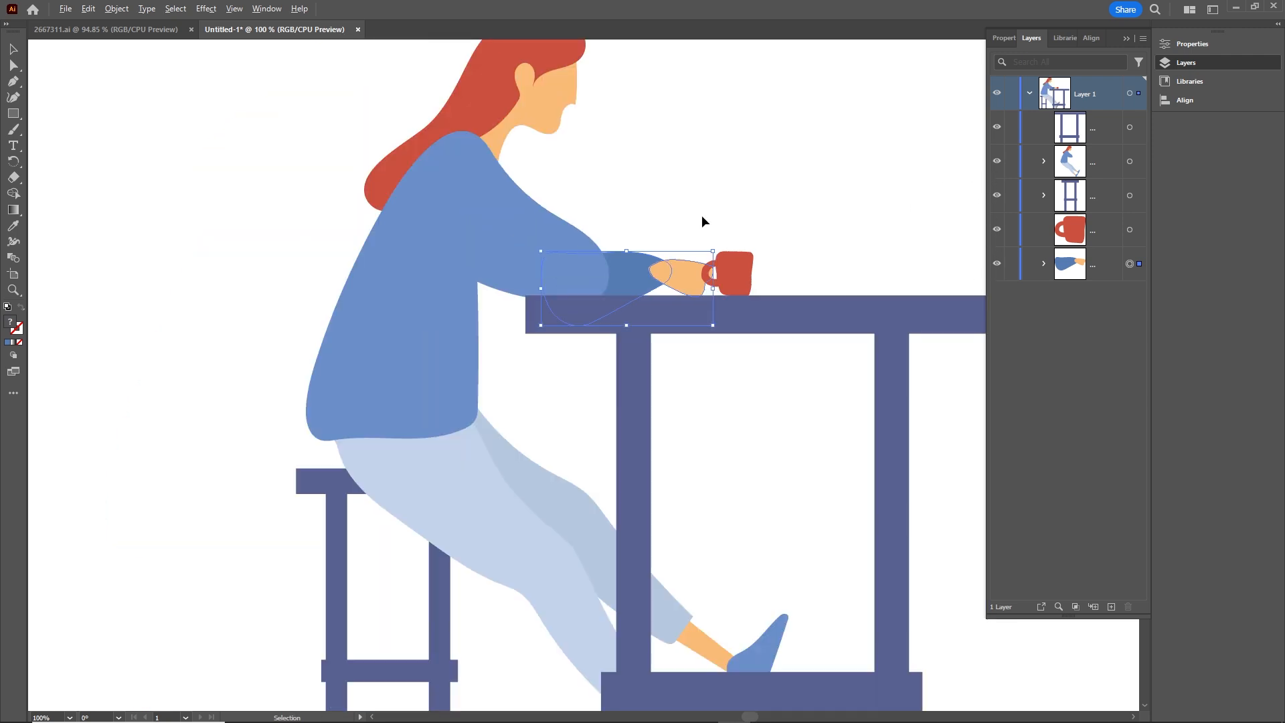
{"action": "scroll", "coordinate": [702, 216], "scroll_direction": "down", "scroll_amount": 1}
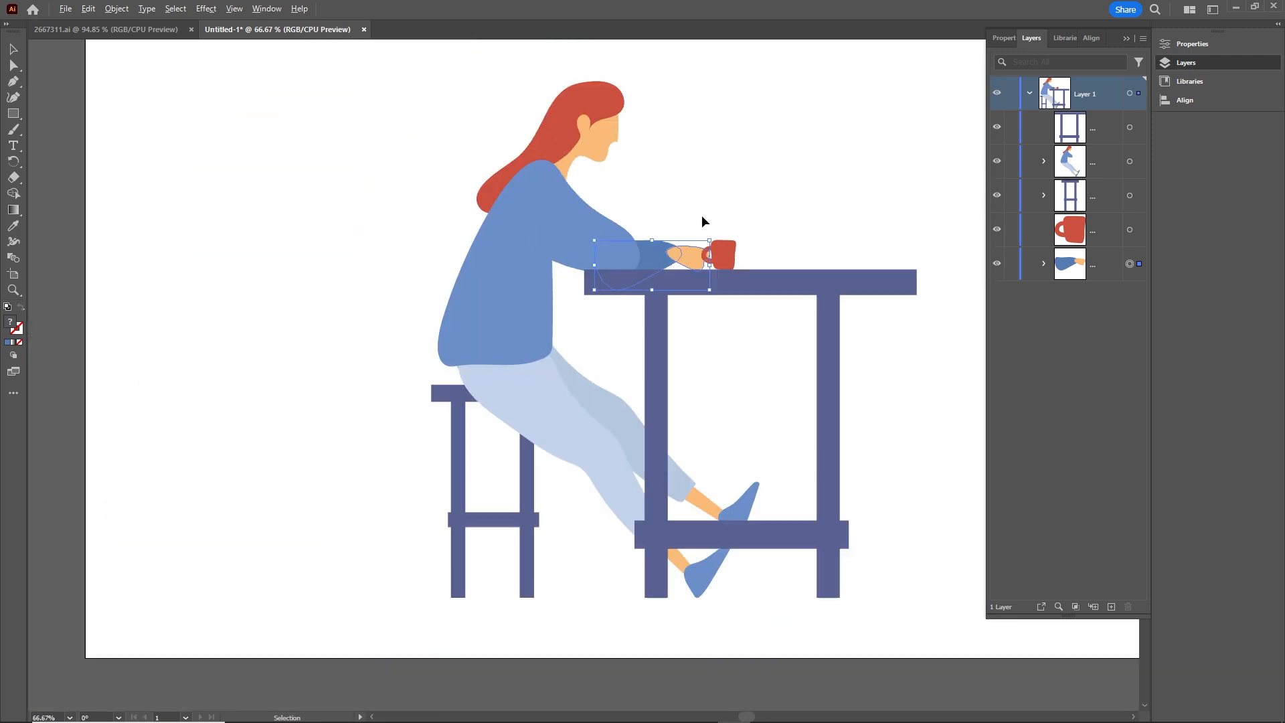
{"action": "left_click", "coordinate": [1060, 367]}
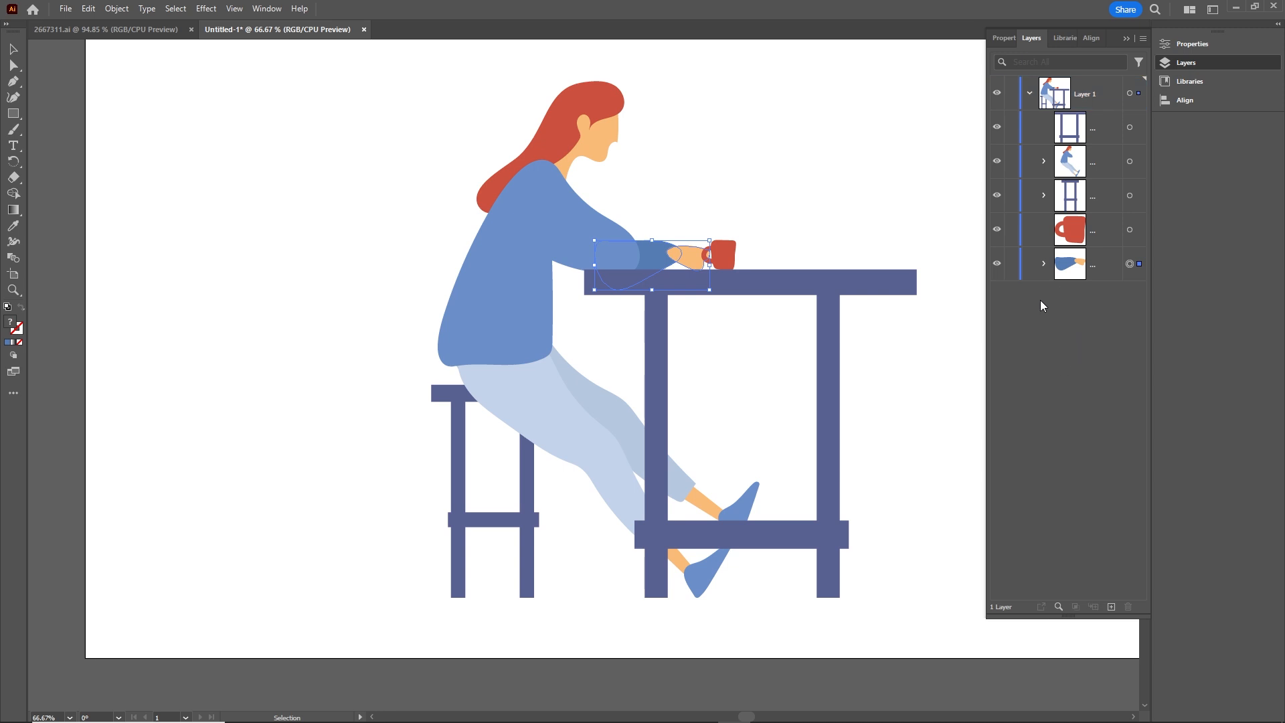
Step: Check each item in Layer 1 by toggling the visibility of the table, woman, stool, cup and arm
{"action": "left_click", "coordinate": [996, 127]}
{"action": "left_click", "coordinate": [996, 127]}
{"action": "left_click", "coordinate": [1000, 161]}
{"action": "left_click", "coordinate": [1000, 161]}
{"action": "left_click", "coordinate": [997, 196]}
{"action": "left_click", "coordinate": [997, 196]}
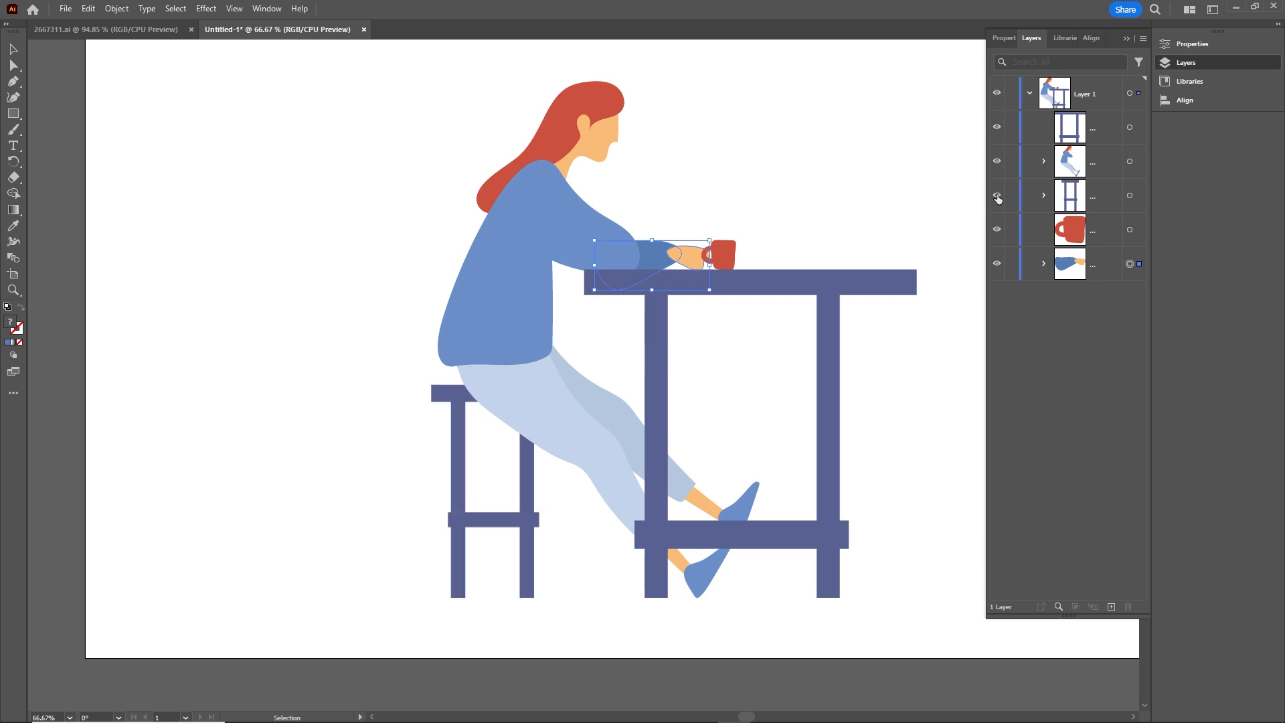
{"action": "left_click", "coordinate": [997, 230]}
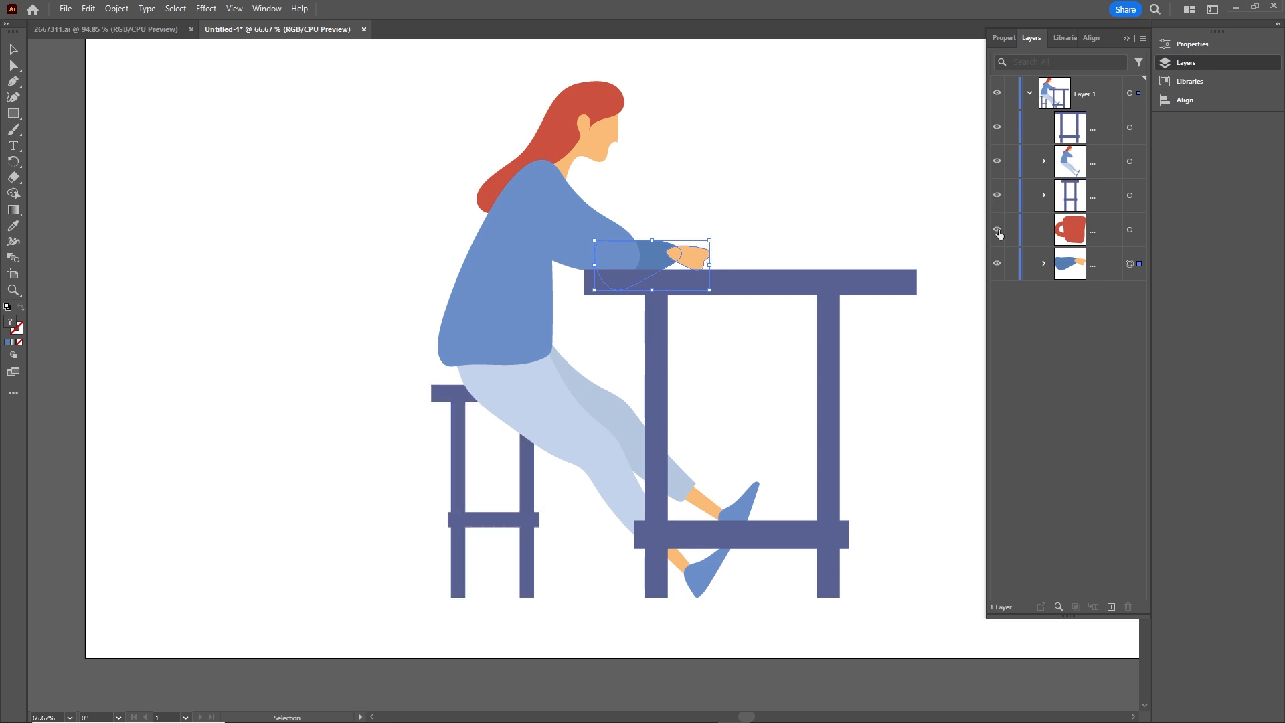
{"action": "left_click", "coordinate": [996, 265]}
{"action": "left_click", "coordinate": [997, 265]}
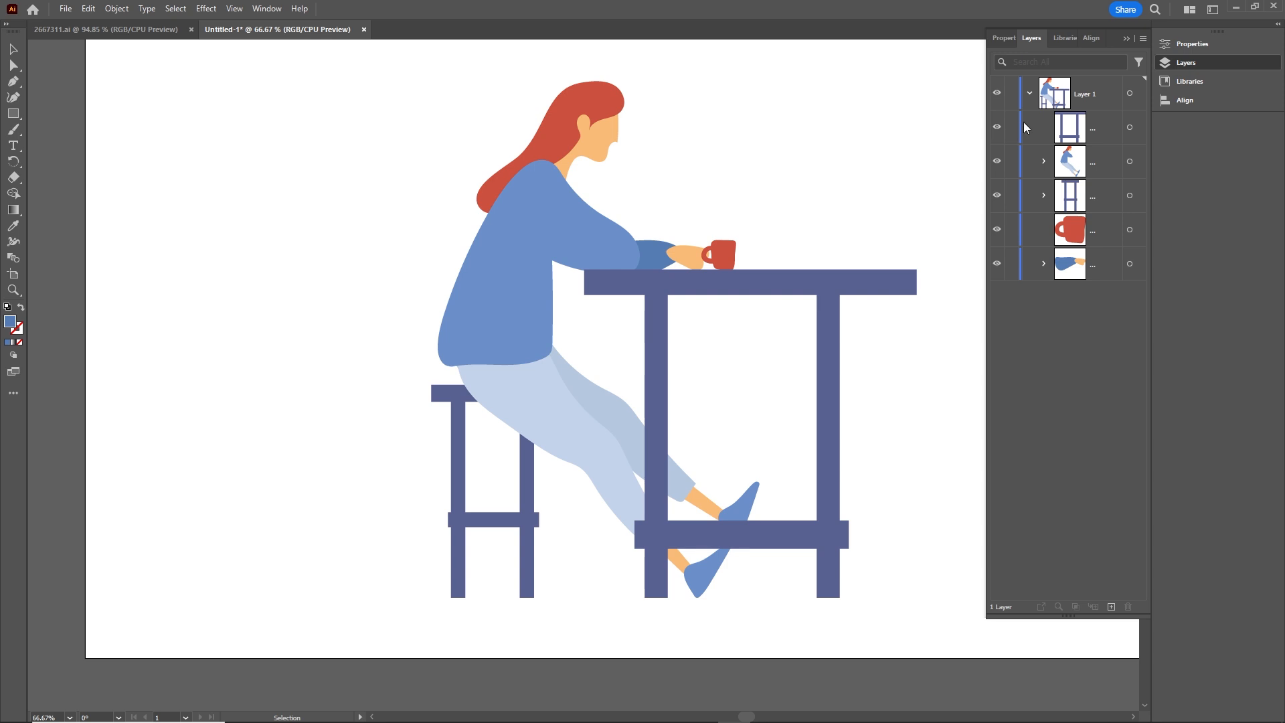
Step: Release the contents of Layer 1 to separate layers using the Sequence option
{"action": "left_click", "coordinate": [1029, 93]}
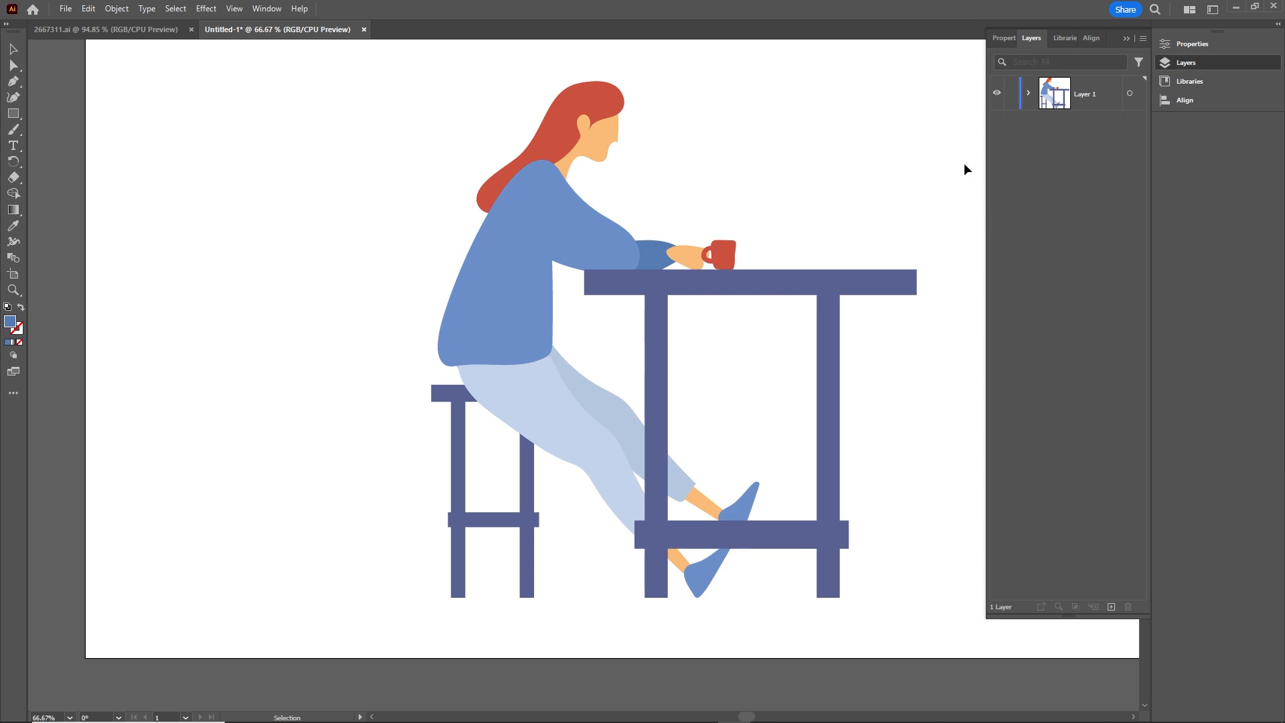
{"action": "left_click", "coordinate": [1085, 97]}
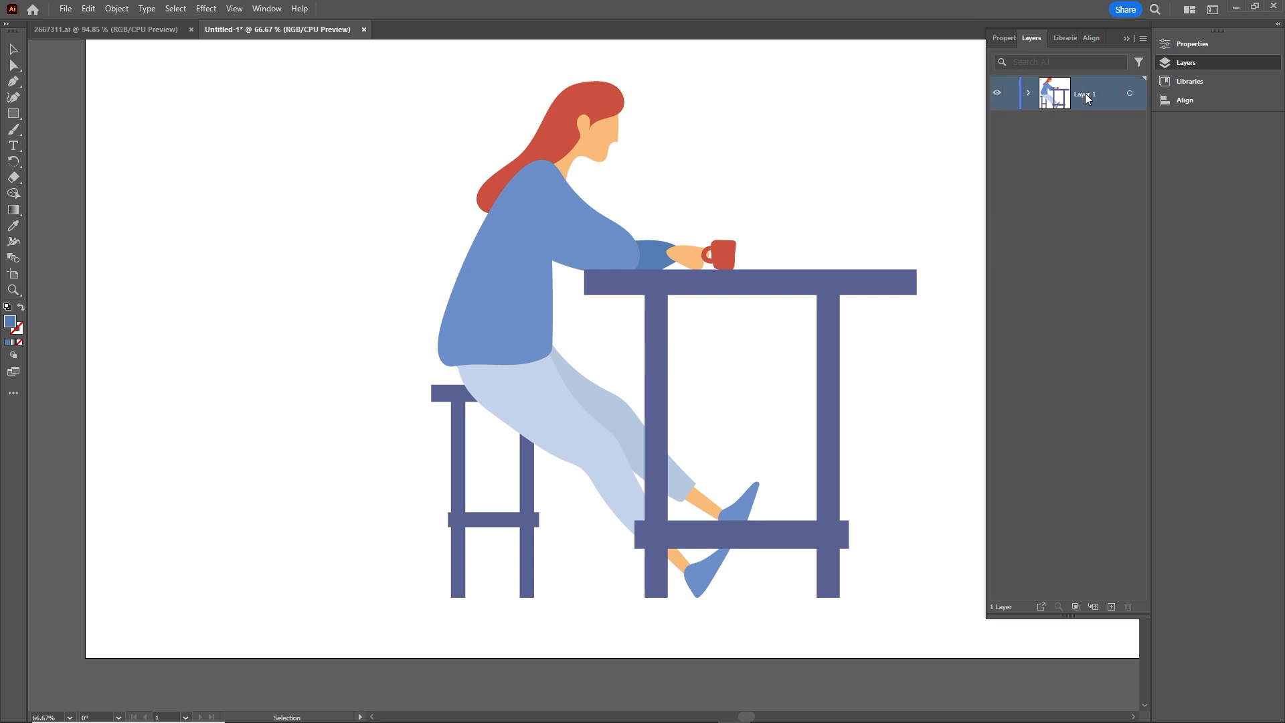
{"action": "left_click", "coordinate": [1143, 39]}
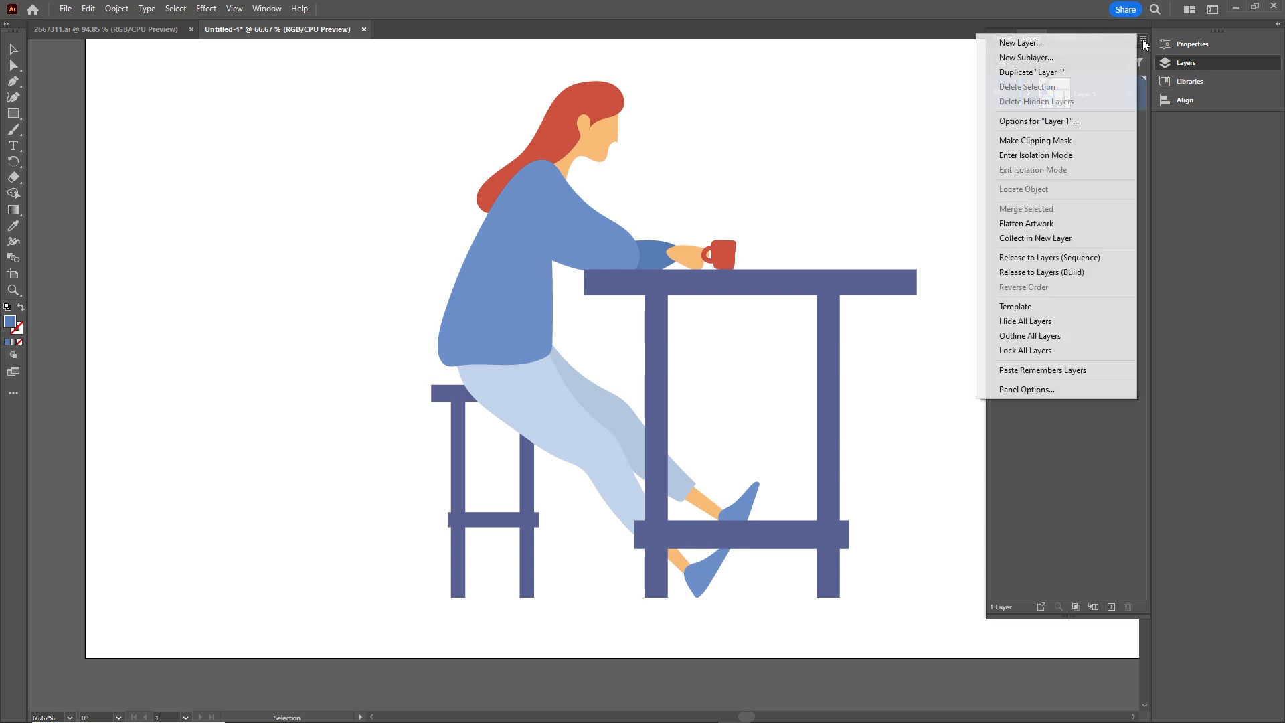
{"action": "left_click", "coordinate": [1045, 258]}
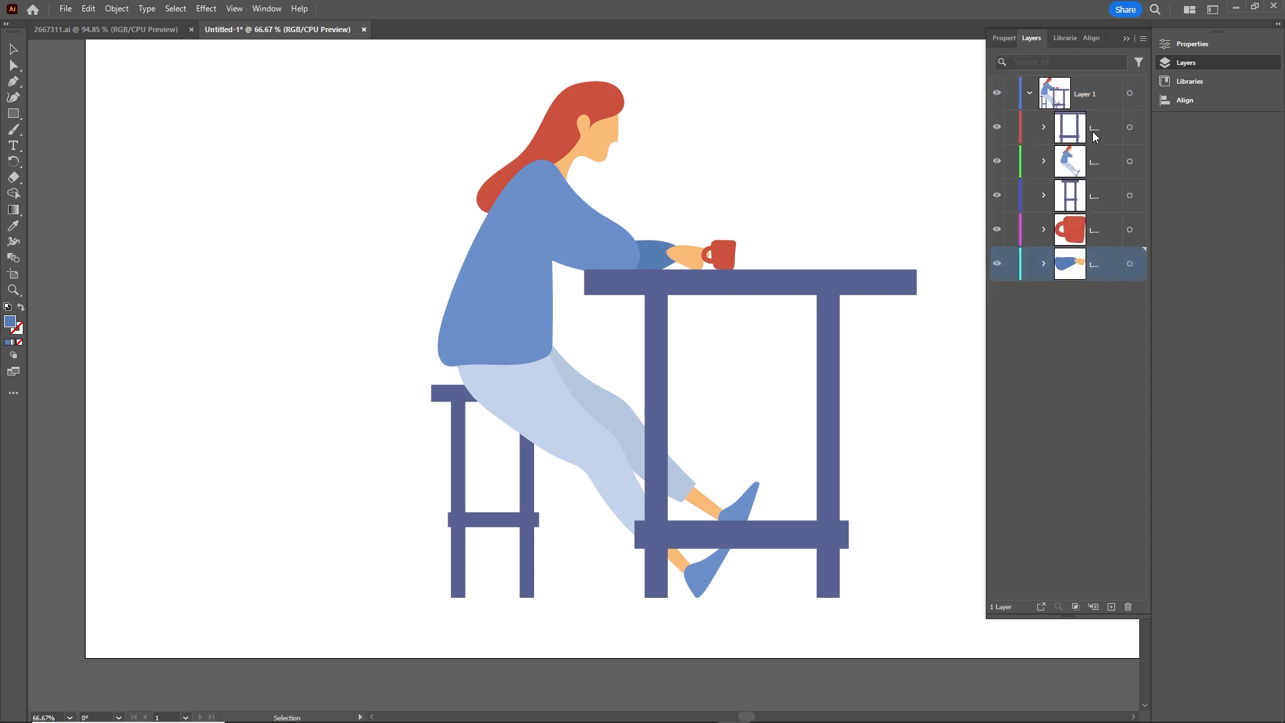
Step: Move all the released sublayers out of Layer 1 to the top level and delete the empty Layer 1
{"action": "left_click", "coordinate": [1092, 132]}
{"action": "left_click", "coordinate": [1078, 262], "text": "shift"}
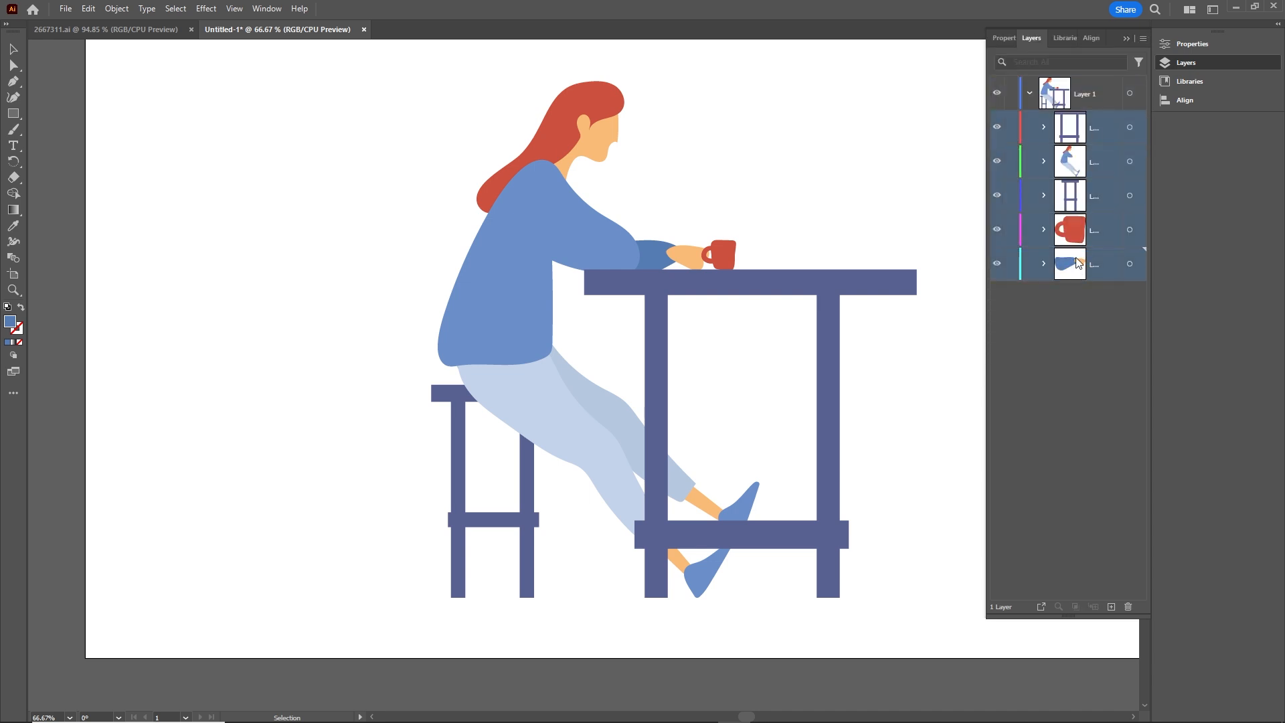
{"action": "left_click_drag", "start_coordinate": [1077, 262], "coordinate": [1056, 355]}
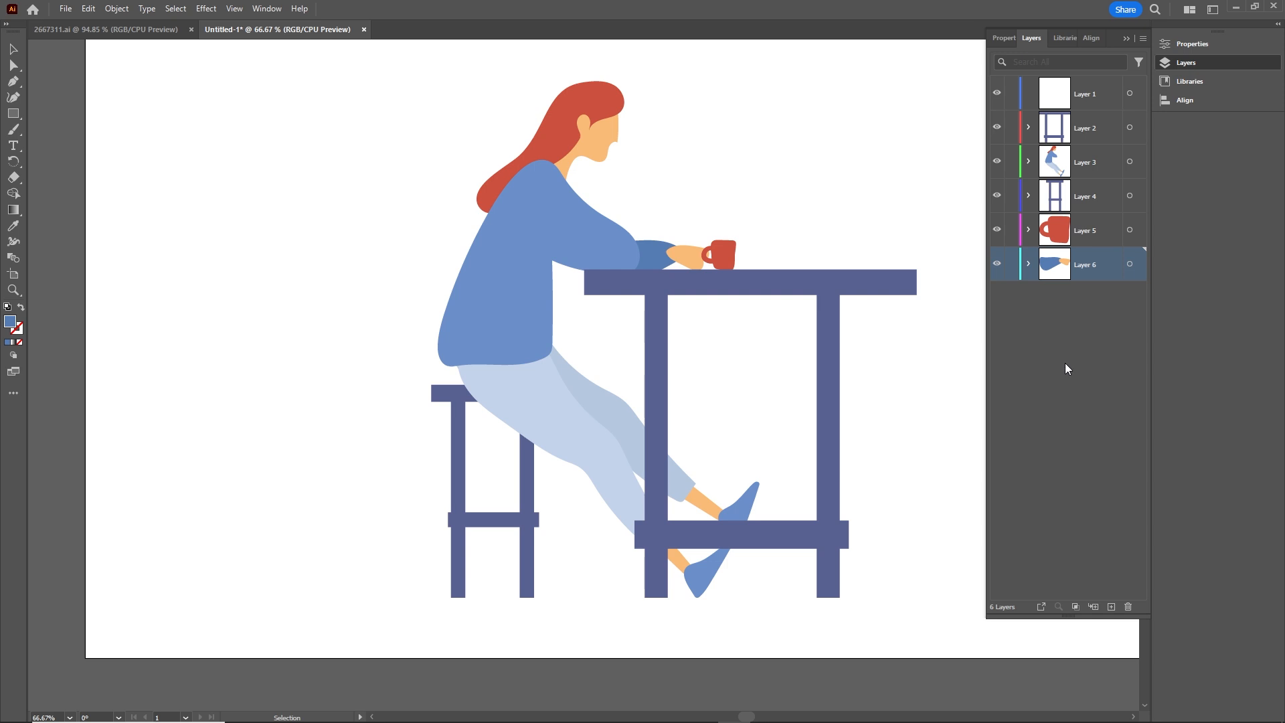
{"action": "left_click", "coordinate": [1091, 100]}
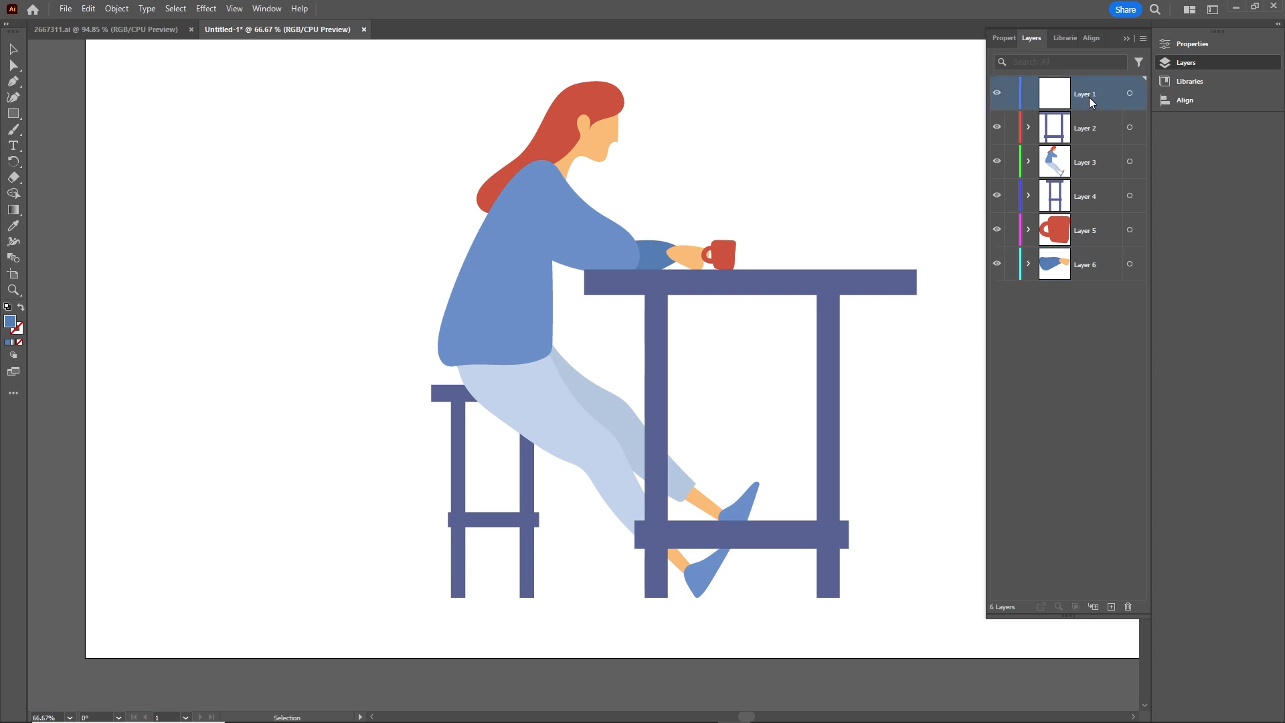
{"action": "left_click", "coordinate": [1130, 605]}
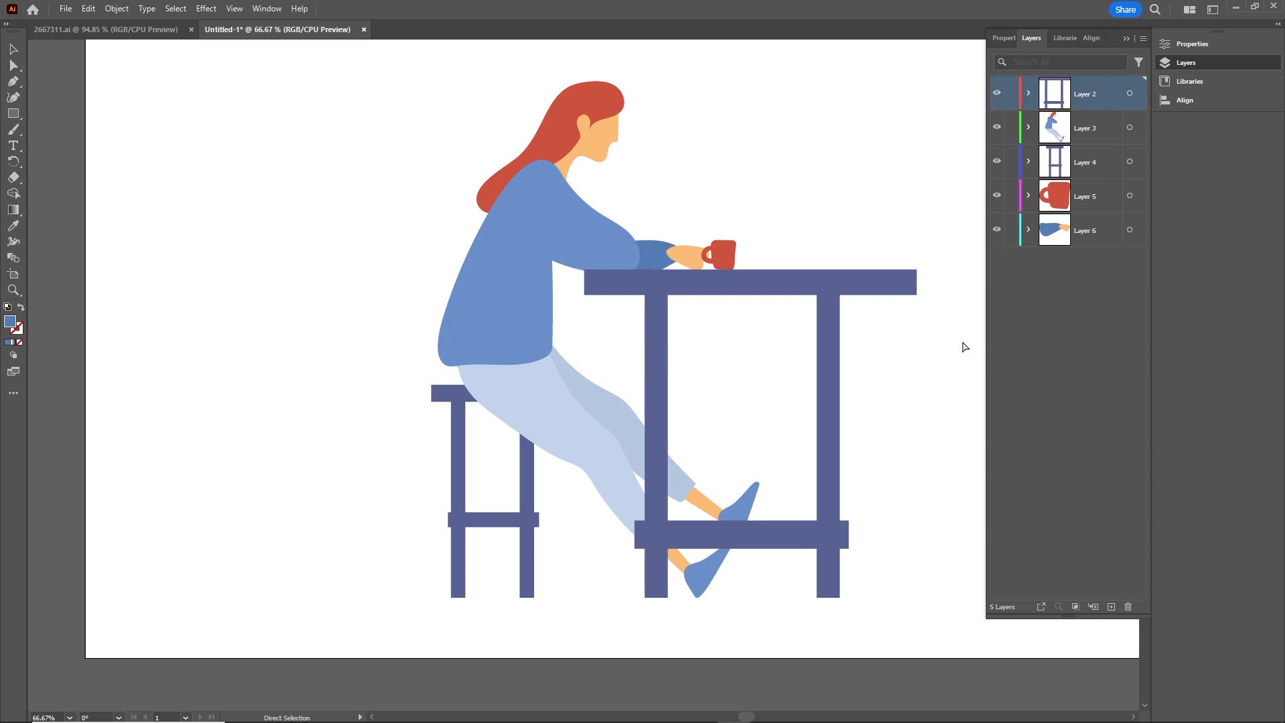
Step: Start saving the document and create a folder named illustrator inside the tutorial folder of 04 try simple character sitting
{"action": "key", "text": "ctrl+s"}
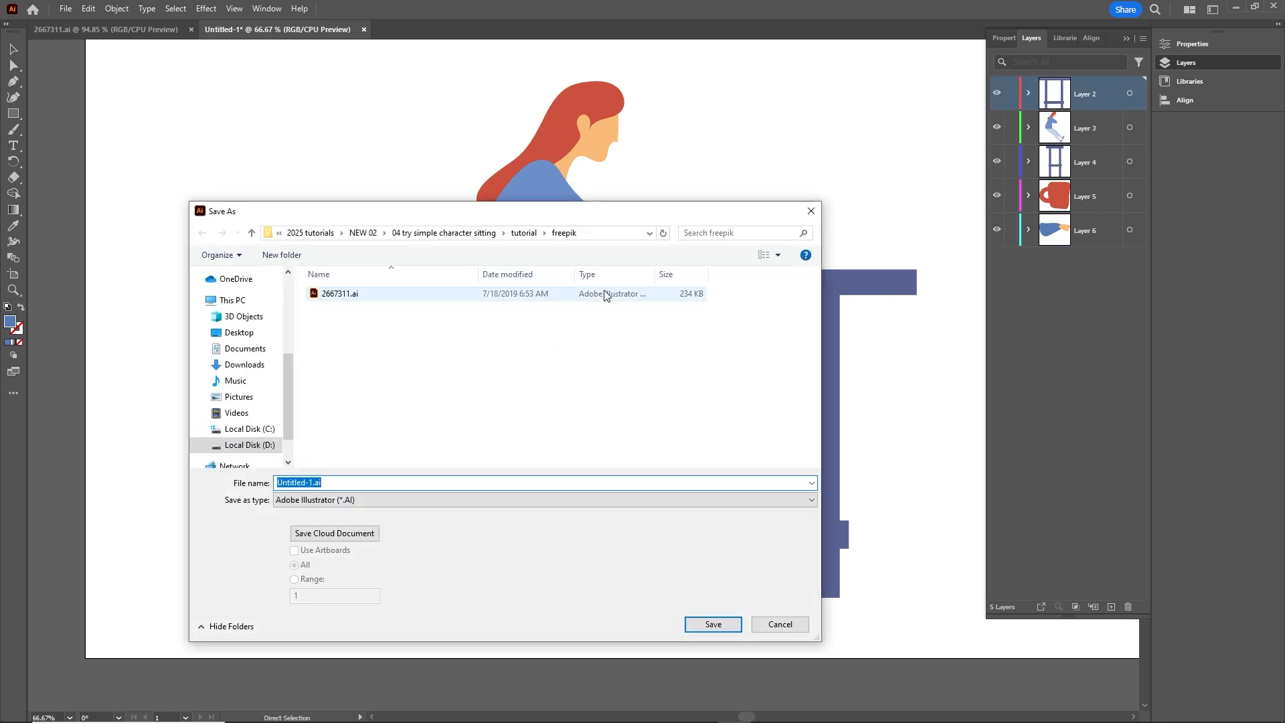
{"action": "left_click", "coordinate": [362, 232]}
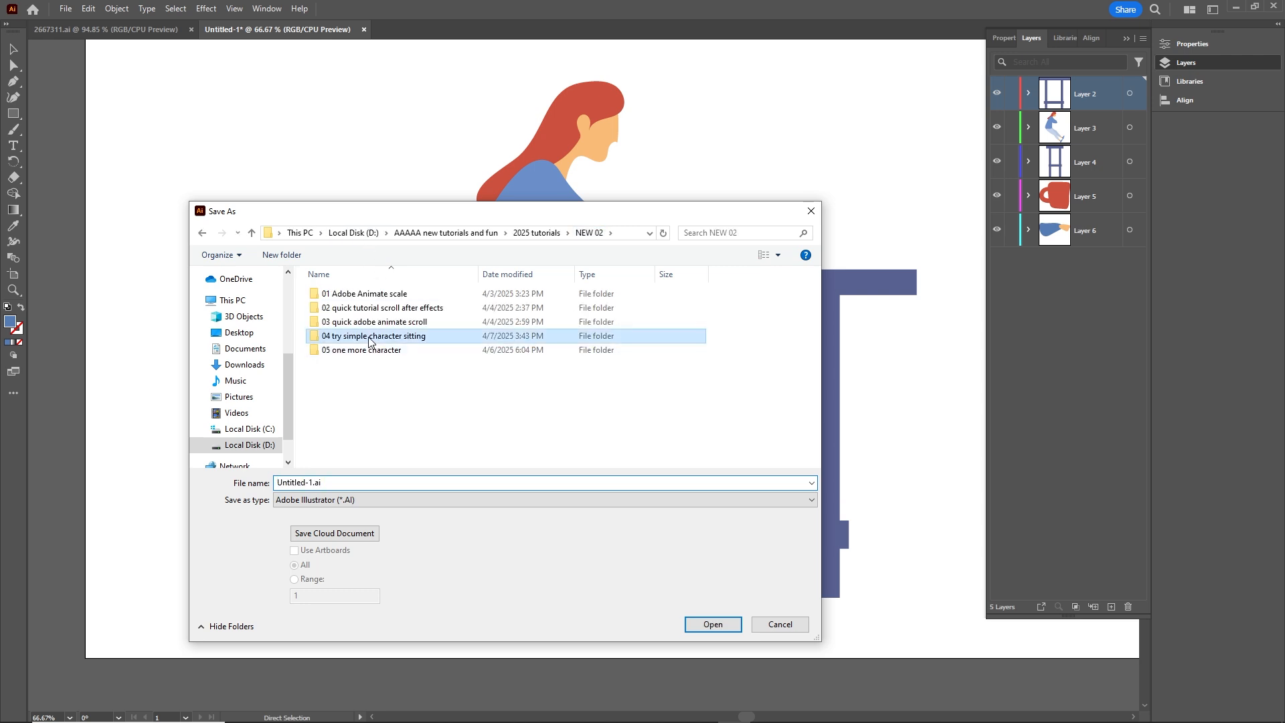
{"action": "double_click", "coordinate": [351, 336]}
{"action": "double_click", "coordinate": [351, 364]}
{"action": "right_click", "coordinate": [353, 347]}
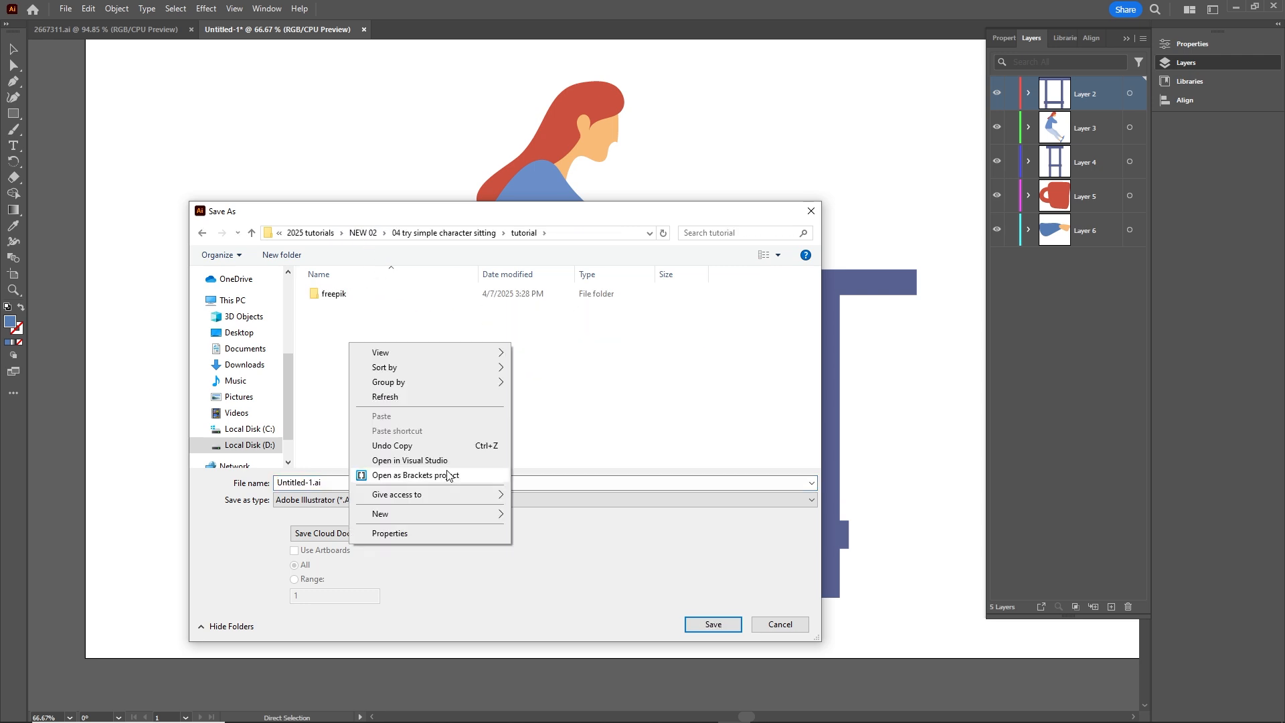
{"action": "mouse_move", "coordinate": [495, 513]}
{"action": "left_click", "coordinate": [539, 516]}
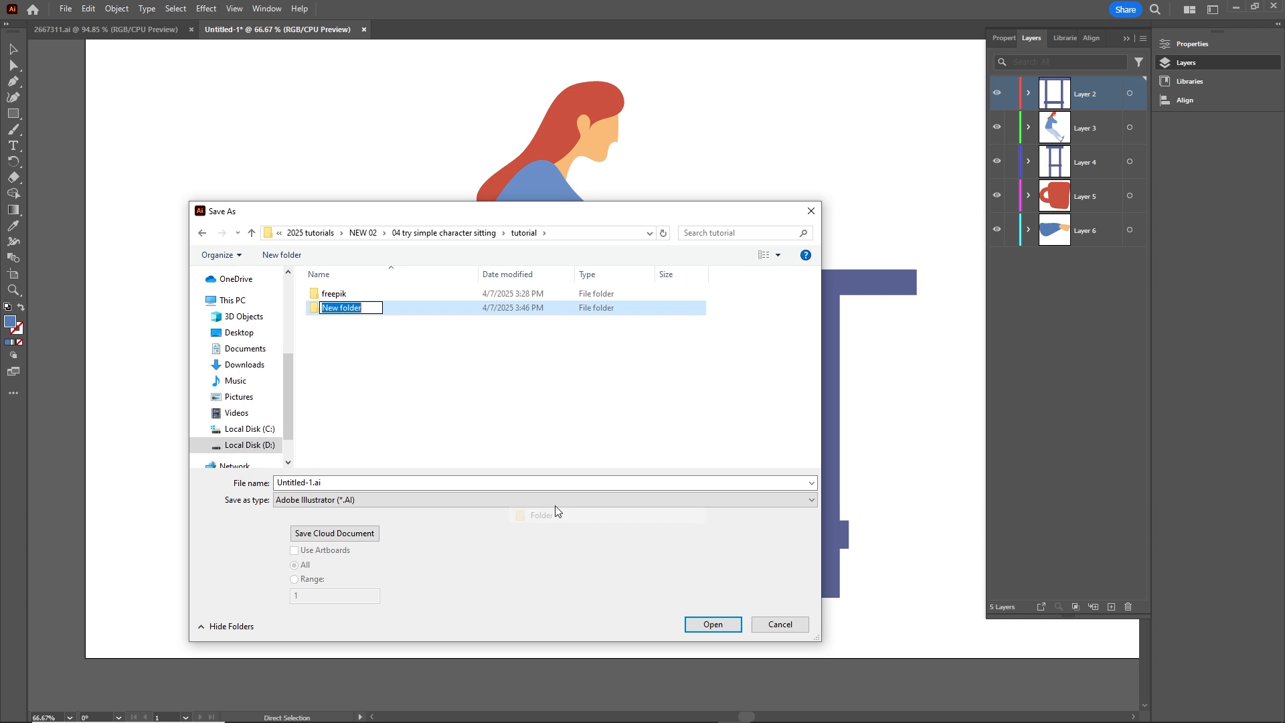
{"action": "type", "text": "illustrator"}
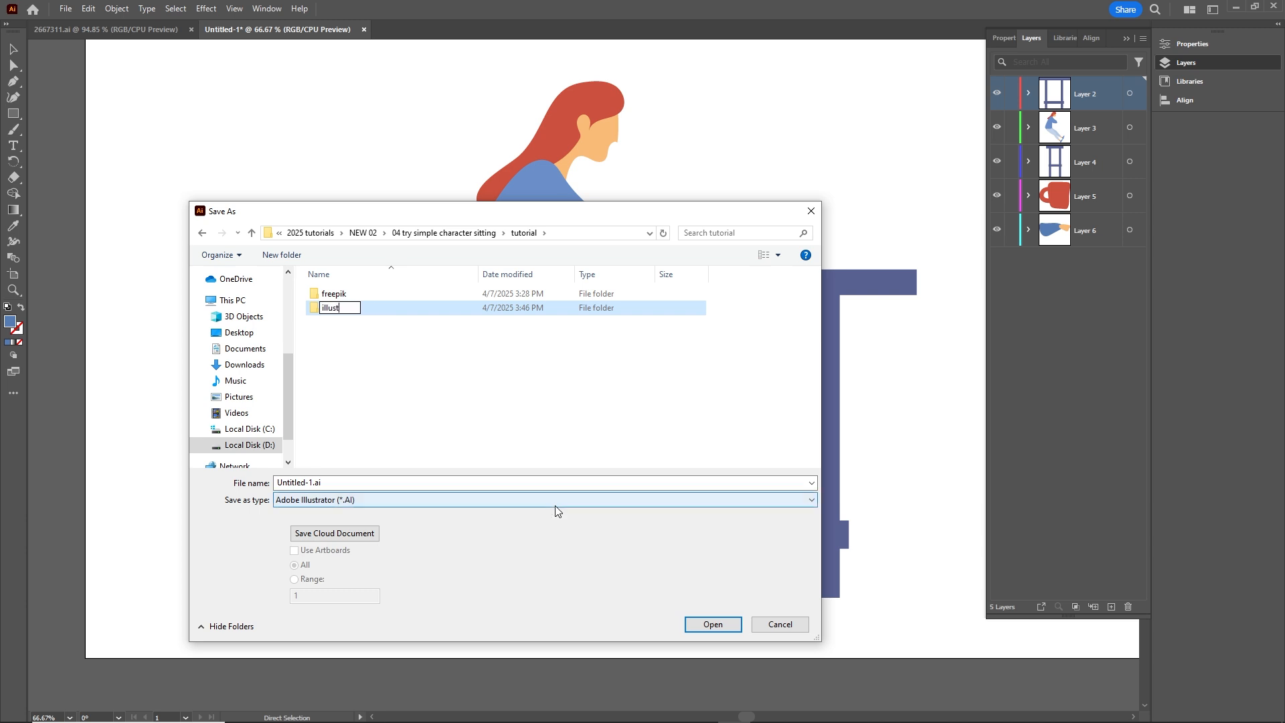
Step: Save the document as character.ai in the illustrator folder, in Illustrator 2020 format with the default options
{"action": "left_click", "coordinate": [322, 359]}
{"action": "double_click", "coordinate": [338, 309]}
{"action": "left_click", "coordinate": [336, 482]}
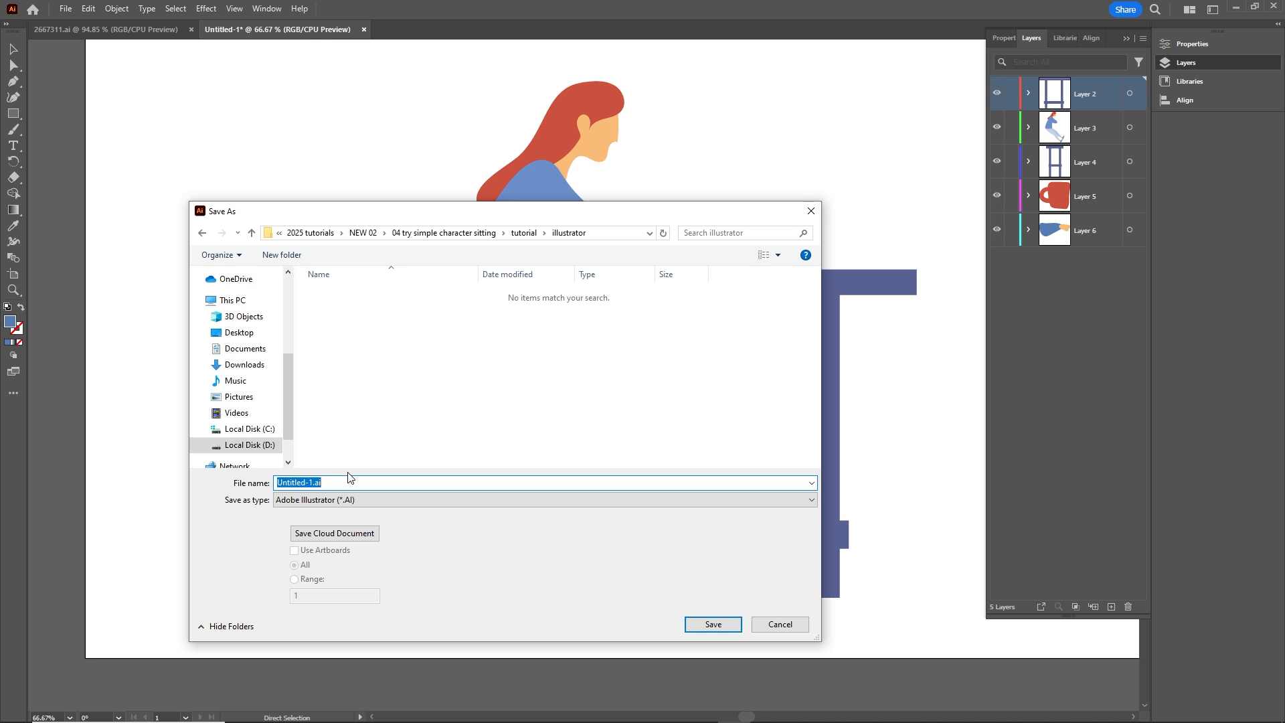
{"action": "type", "text": "character"}
{"action": "left_click", "coordinate": [713, 622]}
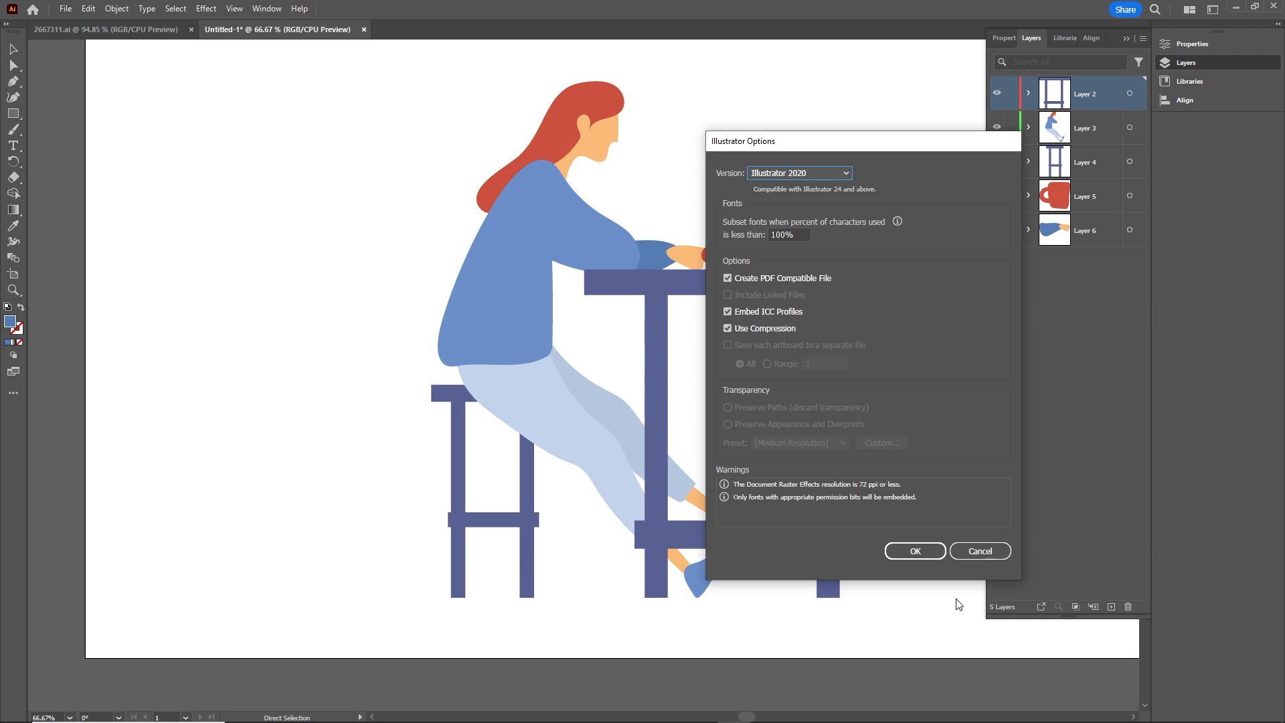
{"action": "left_click", "coordinate": [926, 553]}
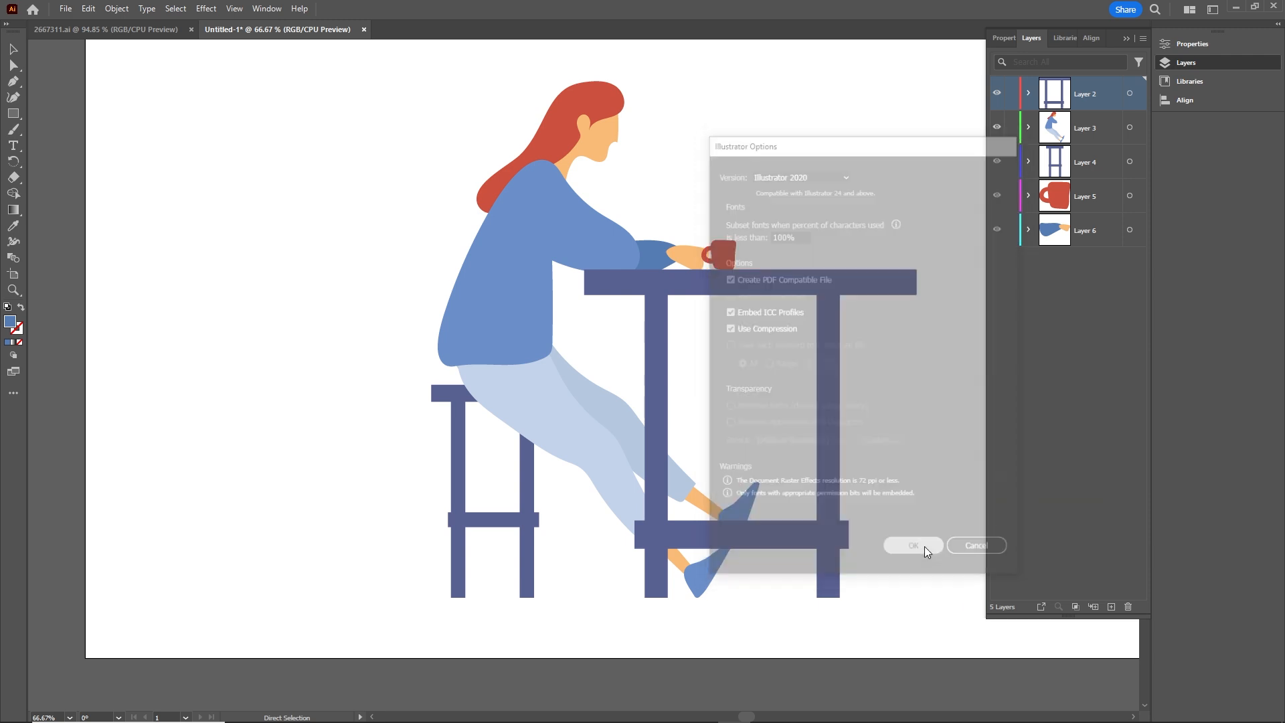
Step: Switch to After Effects, import character.ai from the illustrator folder as a Composition with Layer Size footage dimensions, and open the character composition
{"action": "left_click", "coordinate": [537, 710]}
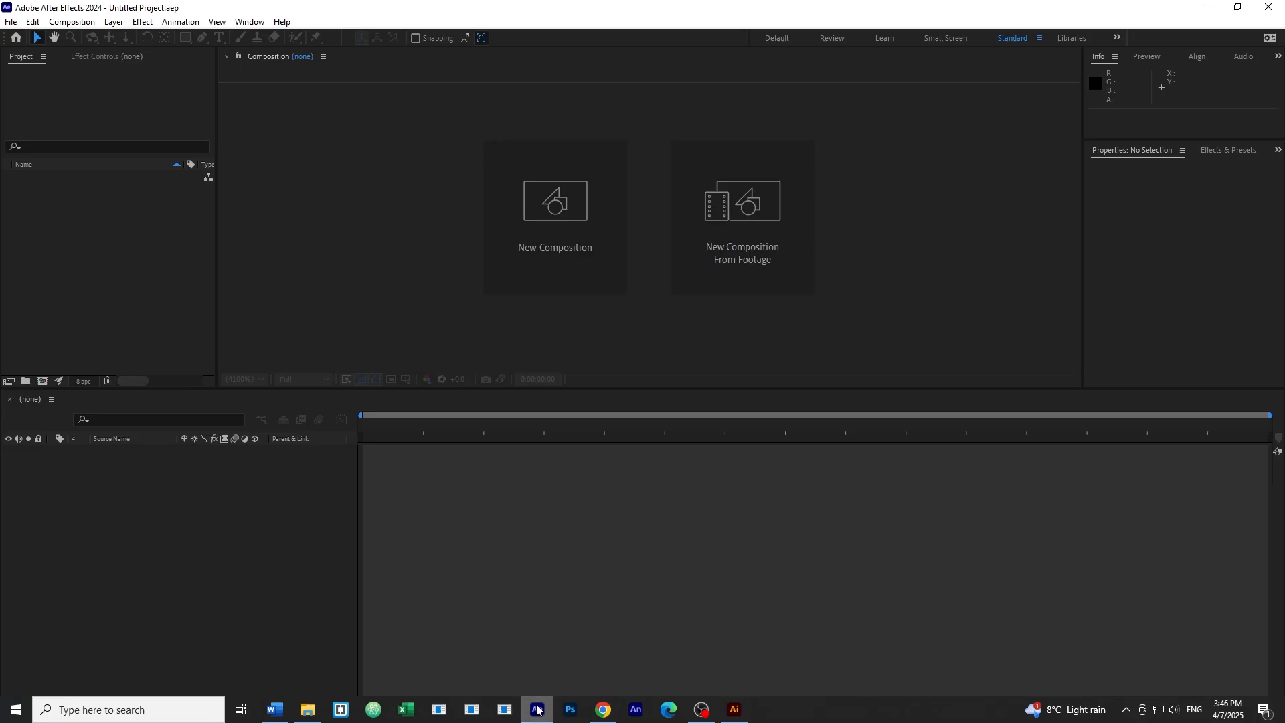
{"action": "left_click", "coordinate": [307, 710]}
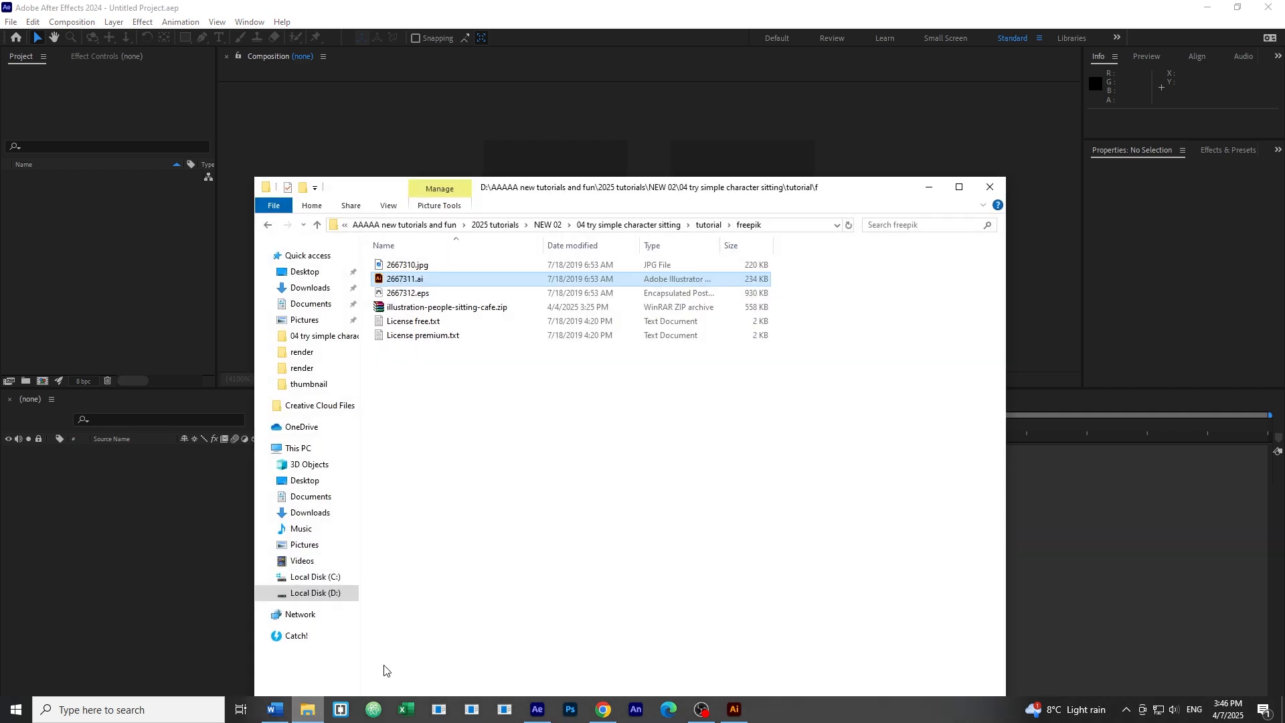
{"action": "left_click", "coordinate": [707, 228]}
{"action": "double_click", "coordinate": [420, 285]}
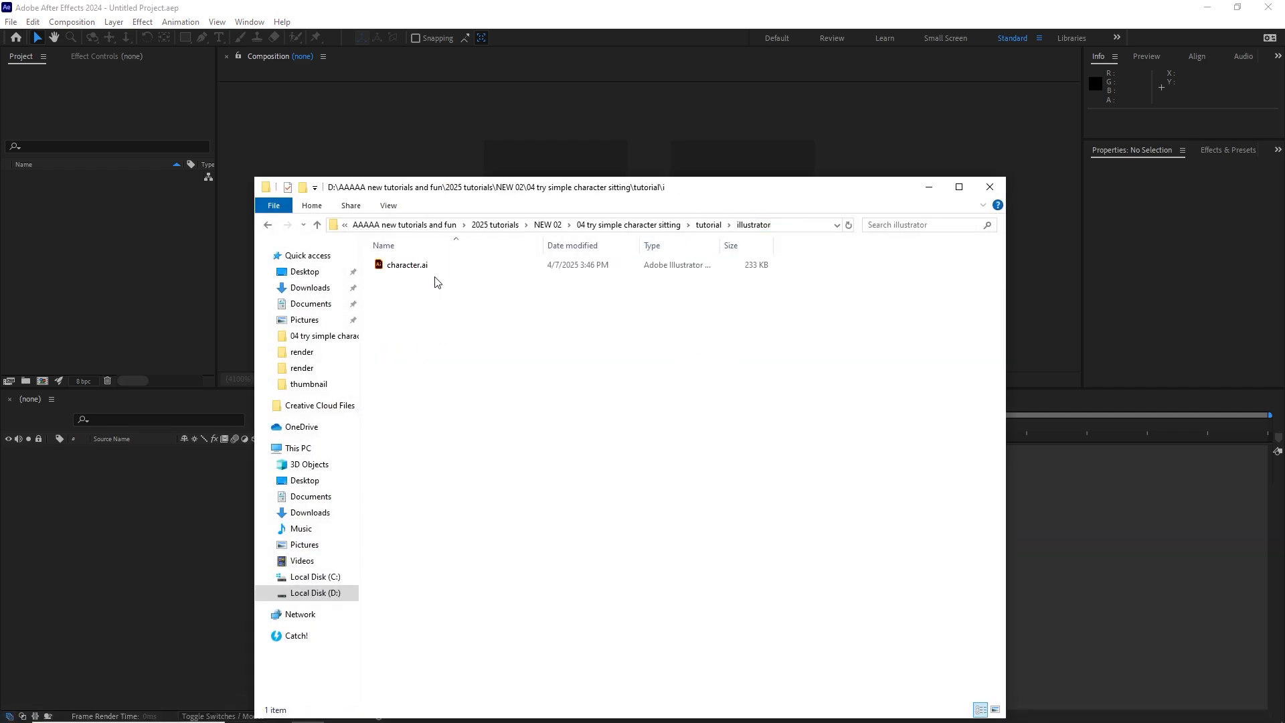
{"action": "left_click_drag", "start_coordinate": [433, 273], "coordinate": [90, 227]}
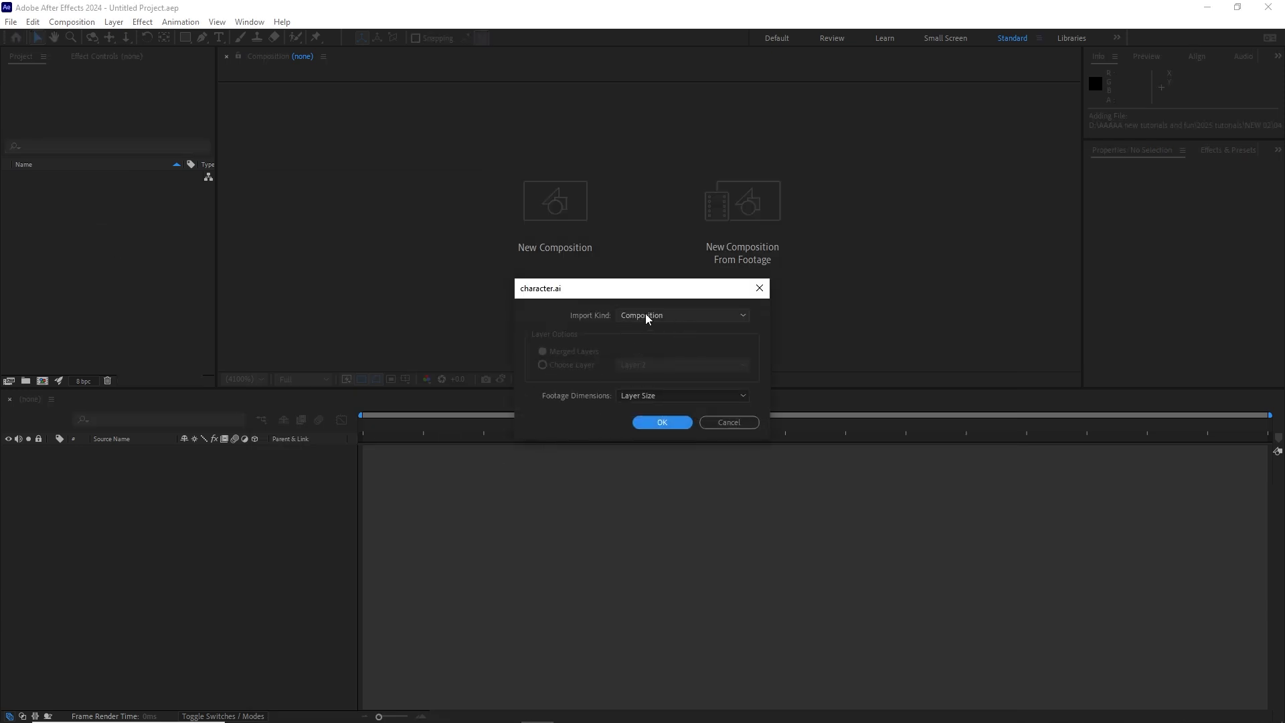
{"action": "left_click", "coordinate": [660, 423]}
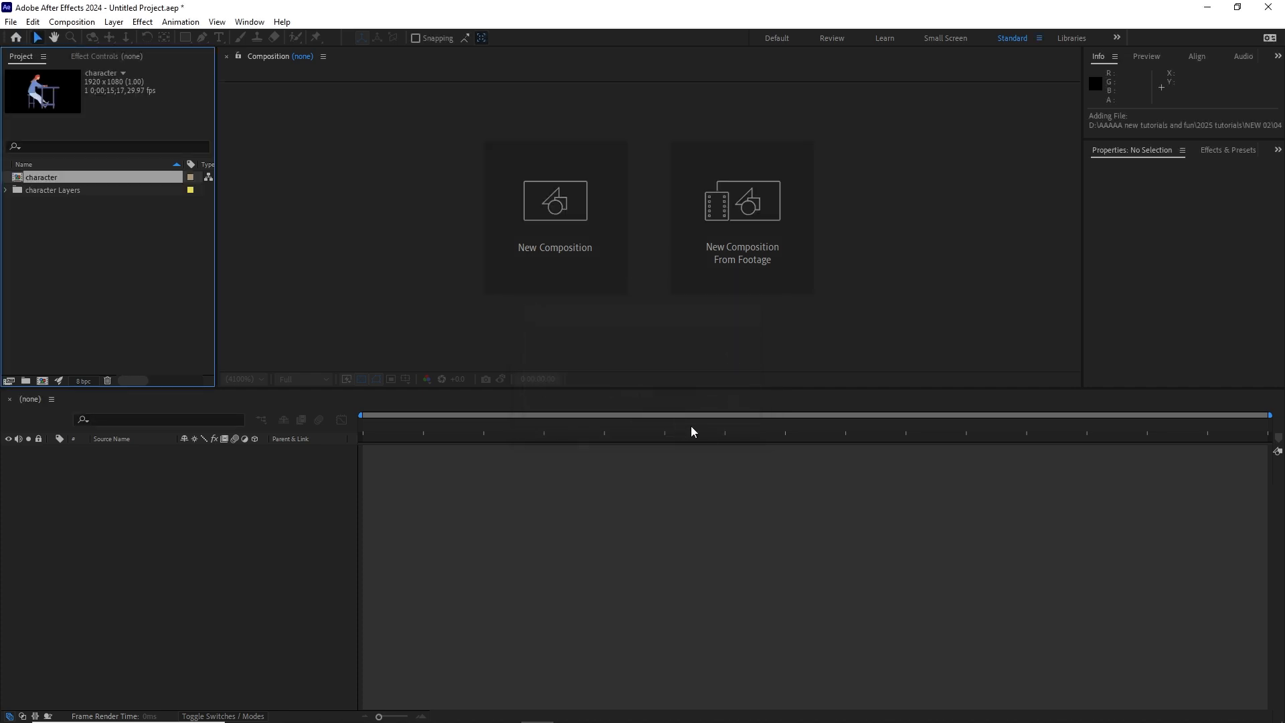
{"action": "double_click", "coordinate": [17, 179]}
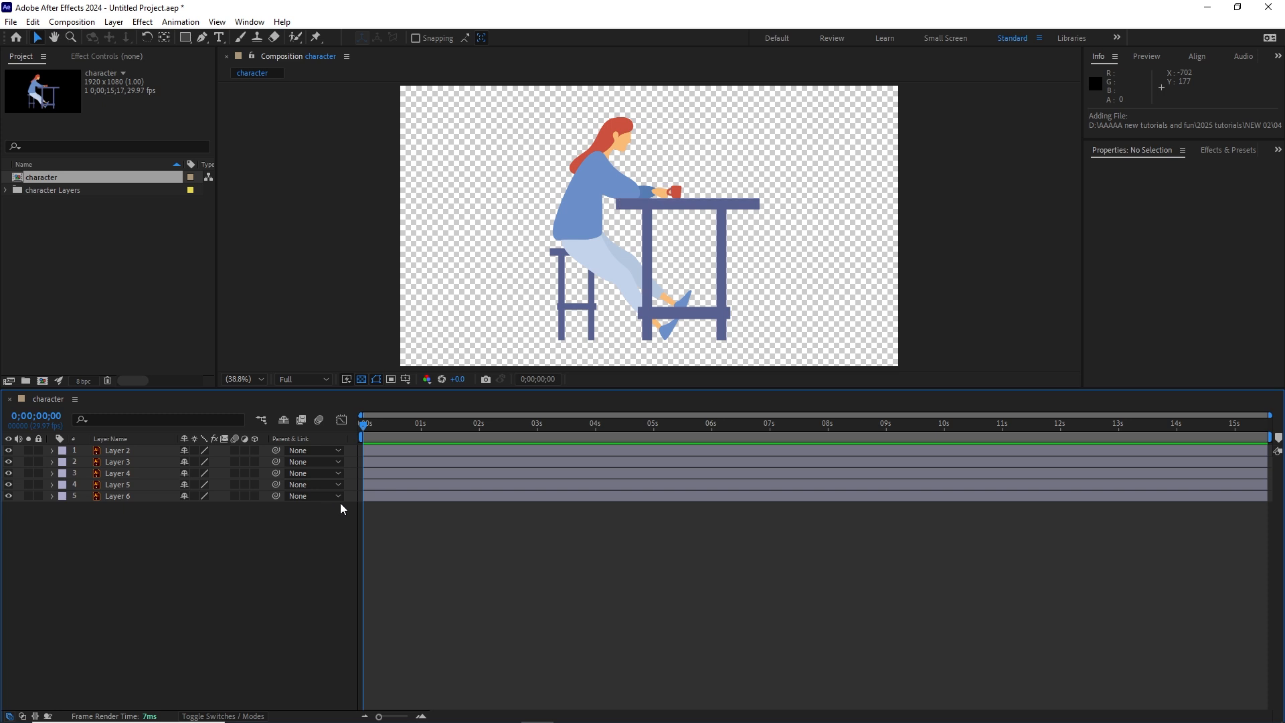
Step: Create a 1920 x 1080 px pale yellow background solid in color FCFADA and lock it beneath all the other layers
{"action": "left_click", "coordinate": [111, 23]}
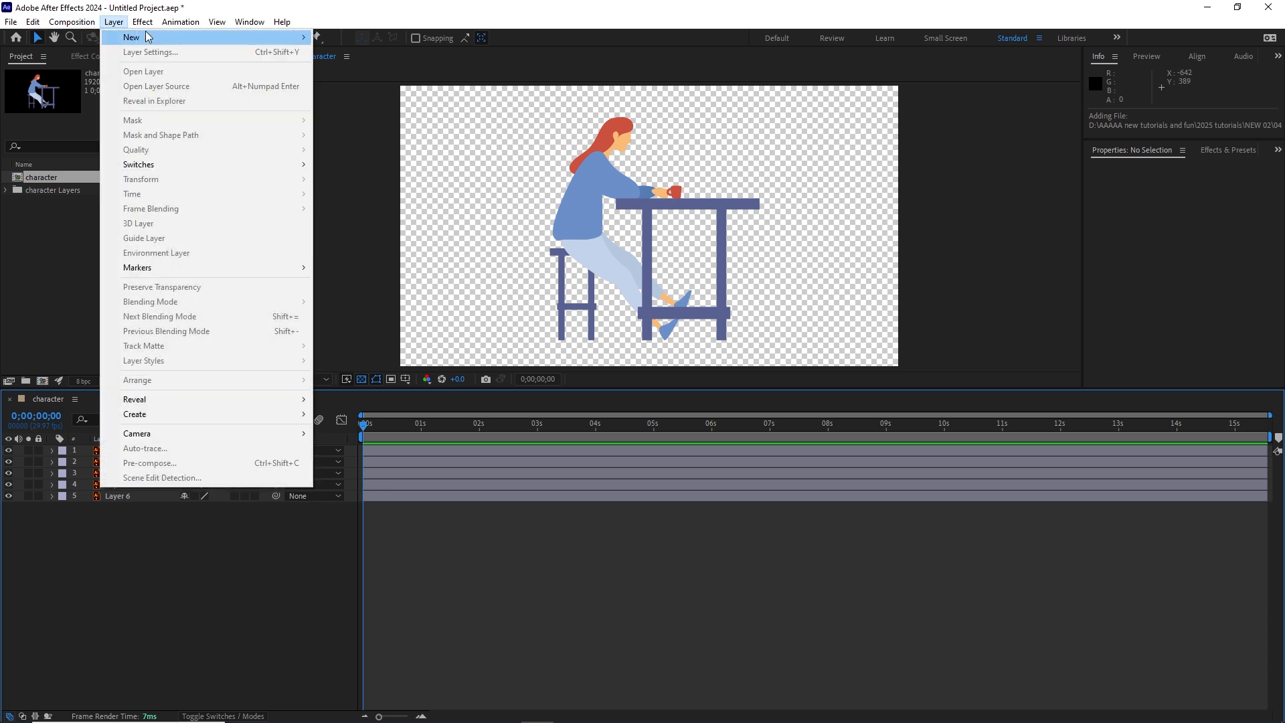
{"action": "mouse_move", "coordinate": [277, 38]}
{"action": "left_click", "coordinate": [344, 53]}
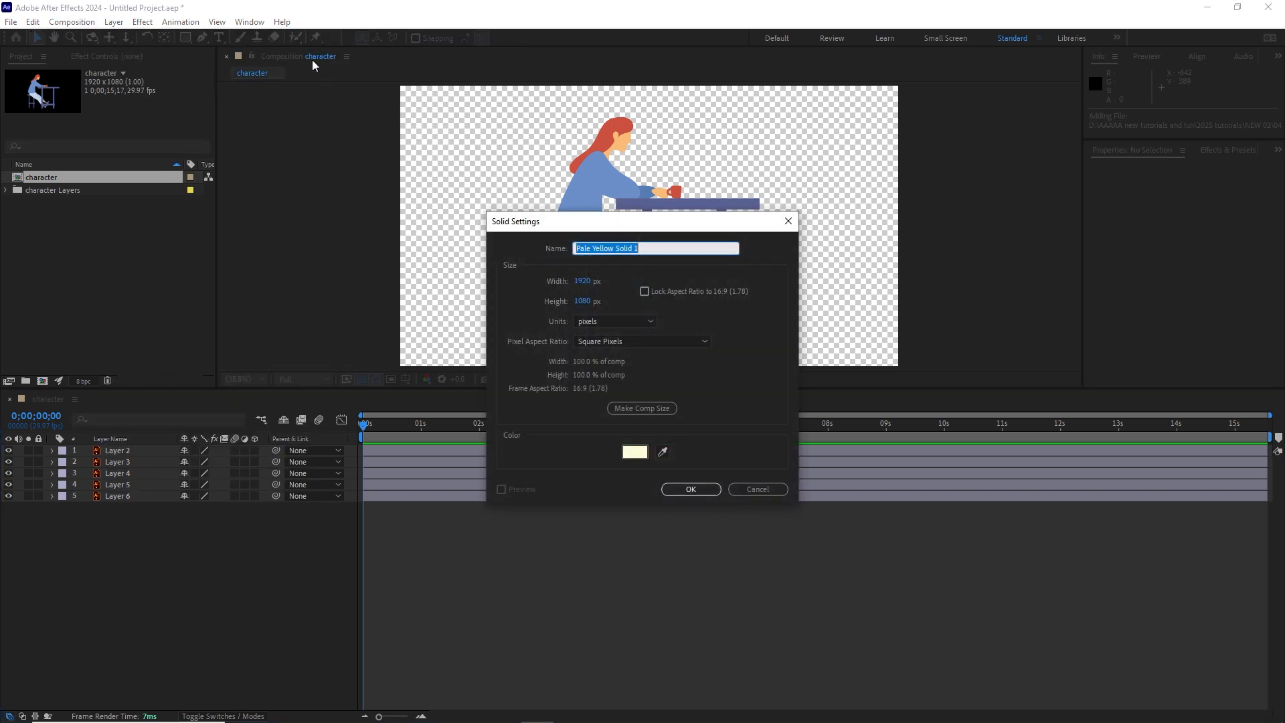
{"action": "left_click", "coordinate": [635, 452]}
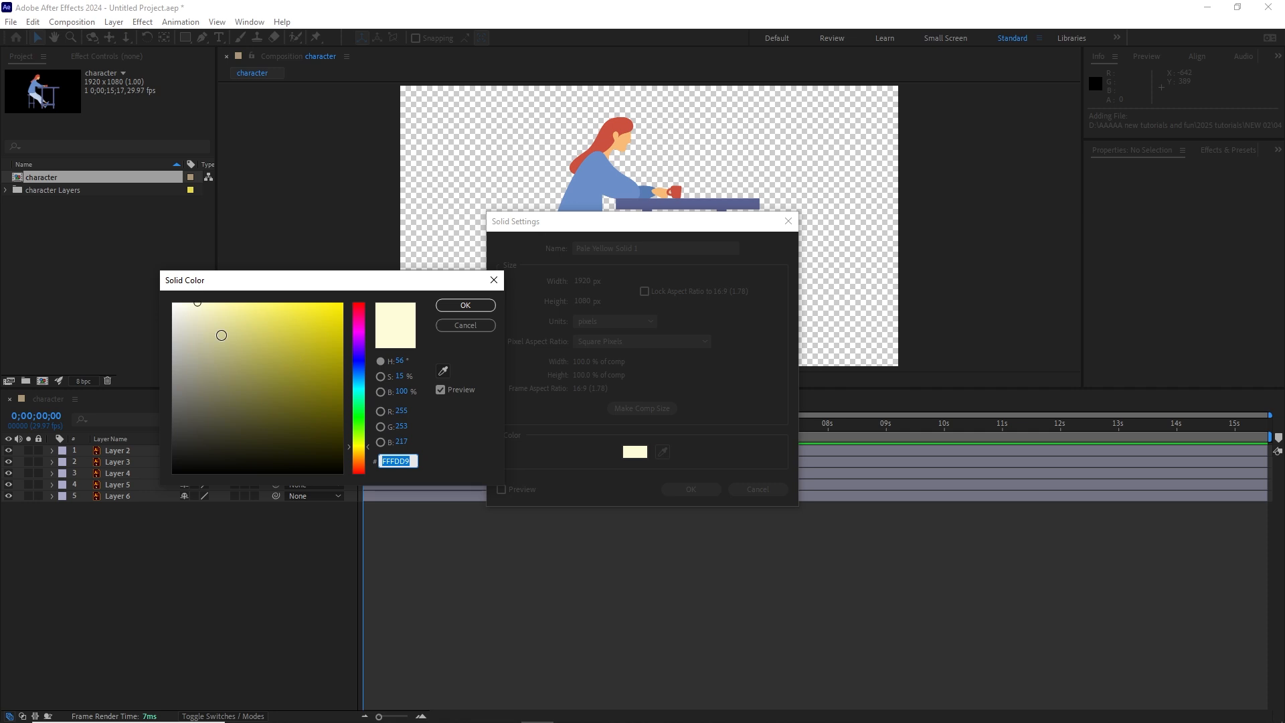
{"action": "left_click", "coordinate": [199, 305]}
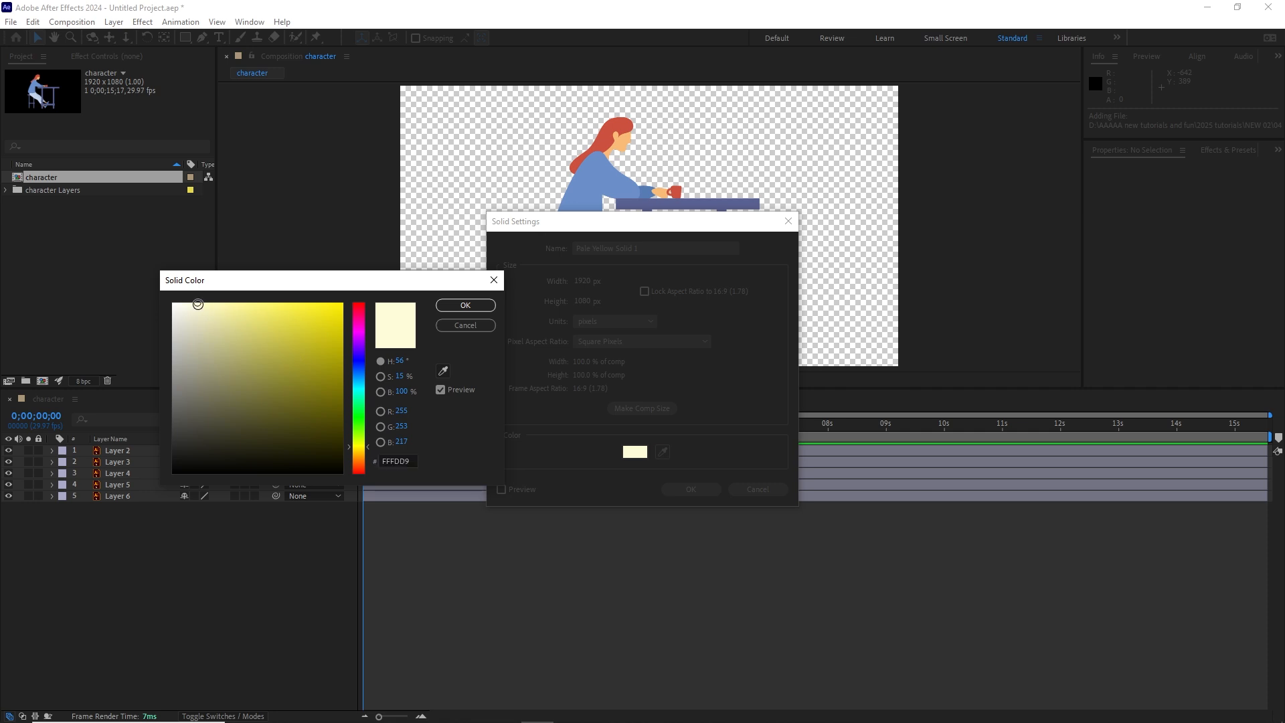
{"action": "left_click", "coordinate": [467, 306]}
{"action": "left_click", "coordinate": [710, 488]}
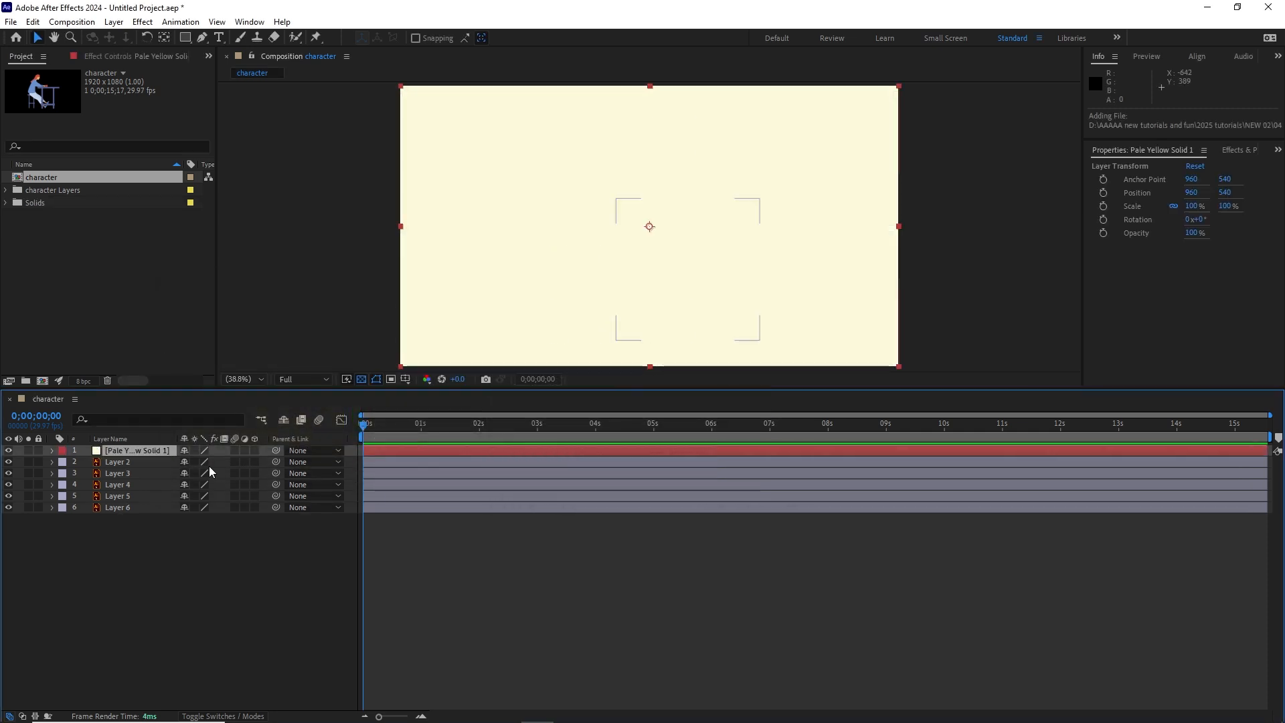
{"action": "left_click_drag", "start_coordinate": [143, 450], "coordinate": [143, 516]}
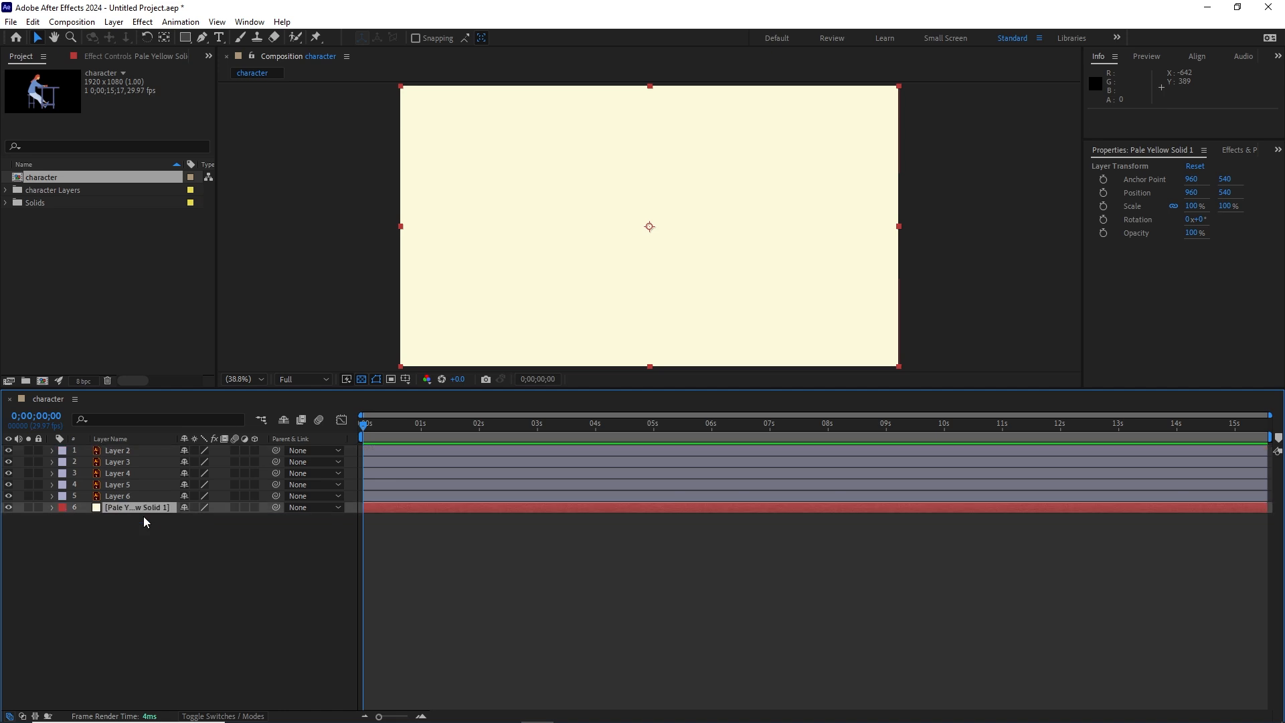
{"action": "left_click", "coordinate": [39, 508]}
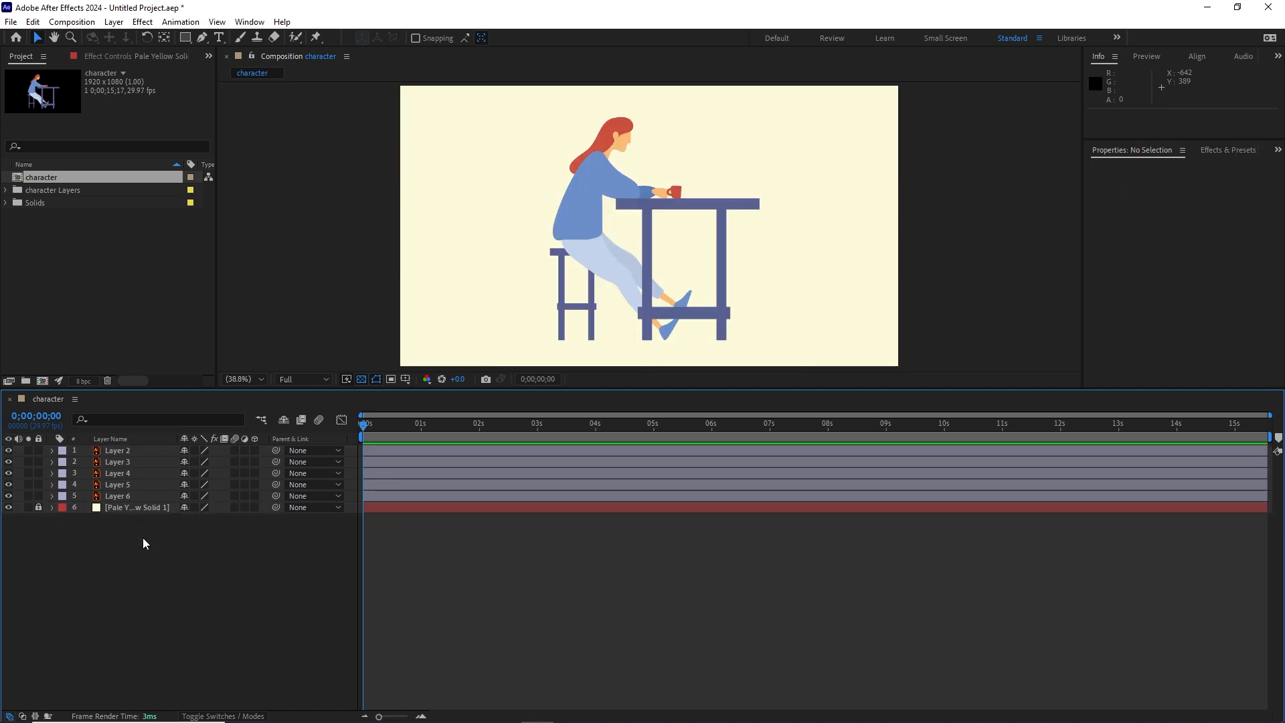
Step: Rename Layer 6, the woman's far forearm, as hand
{"action": "left_click", "coordinate": [118, 499]}
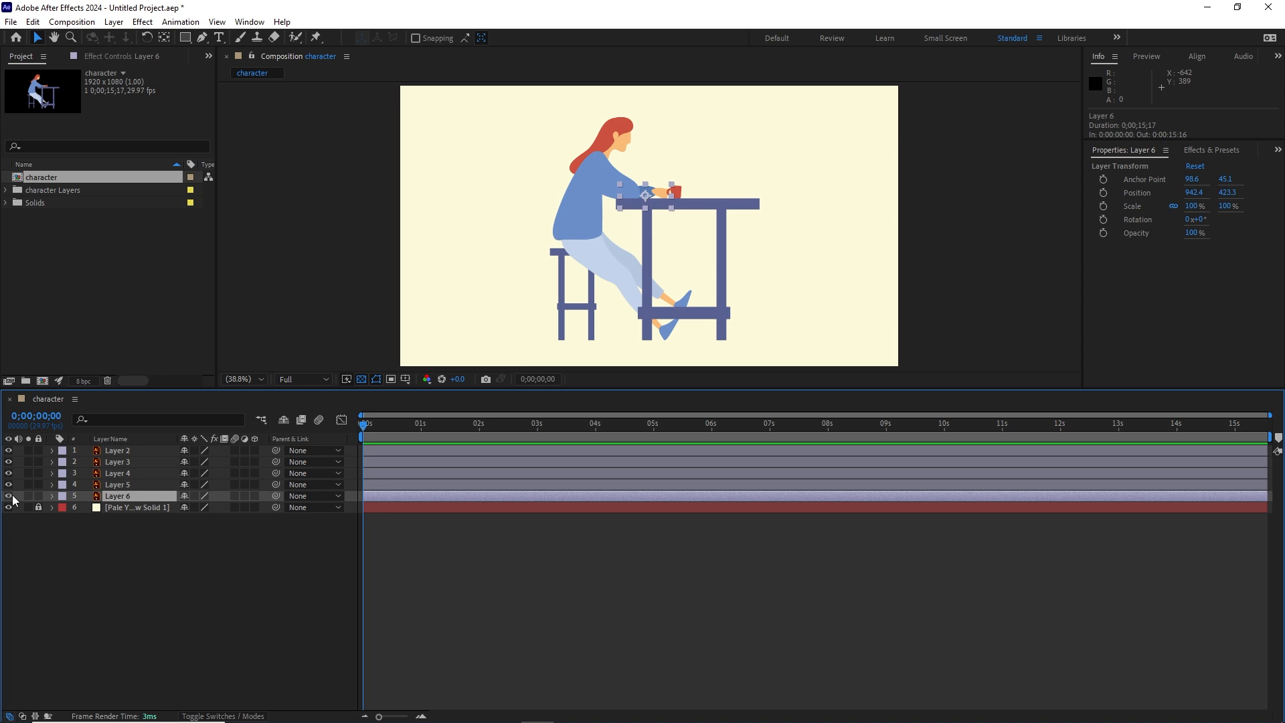
{"action": "left_click", "coordinate": [85, 542]}
{"action": "left_click", "coordinate": [120, 497]}
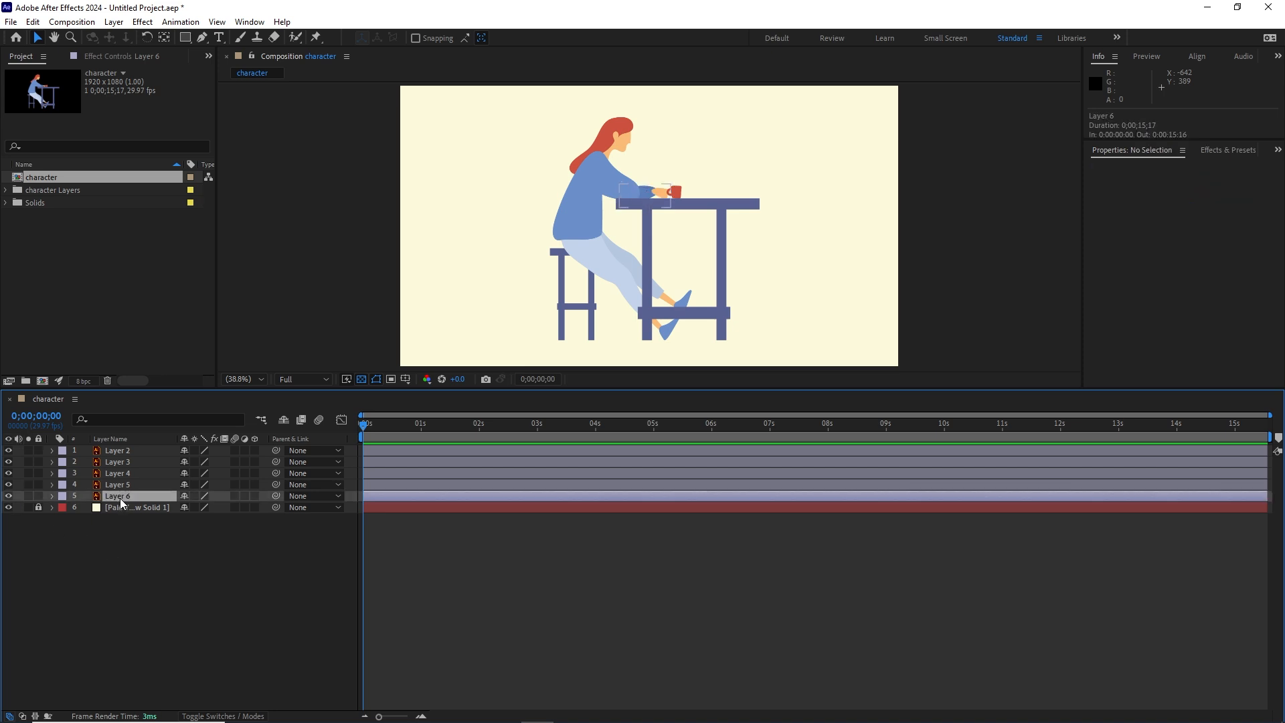
{"action": "key", "text": "Return"}
{"action": "type", "text": "hand"}
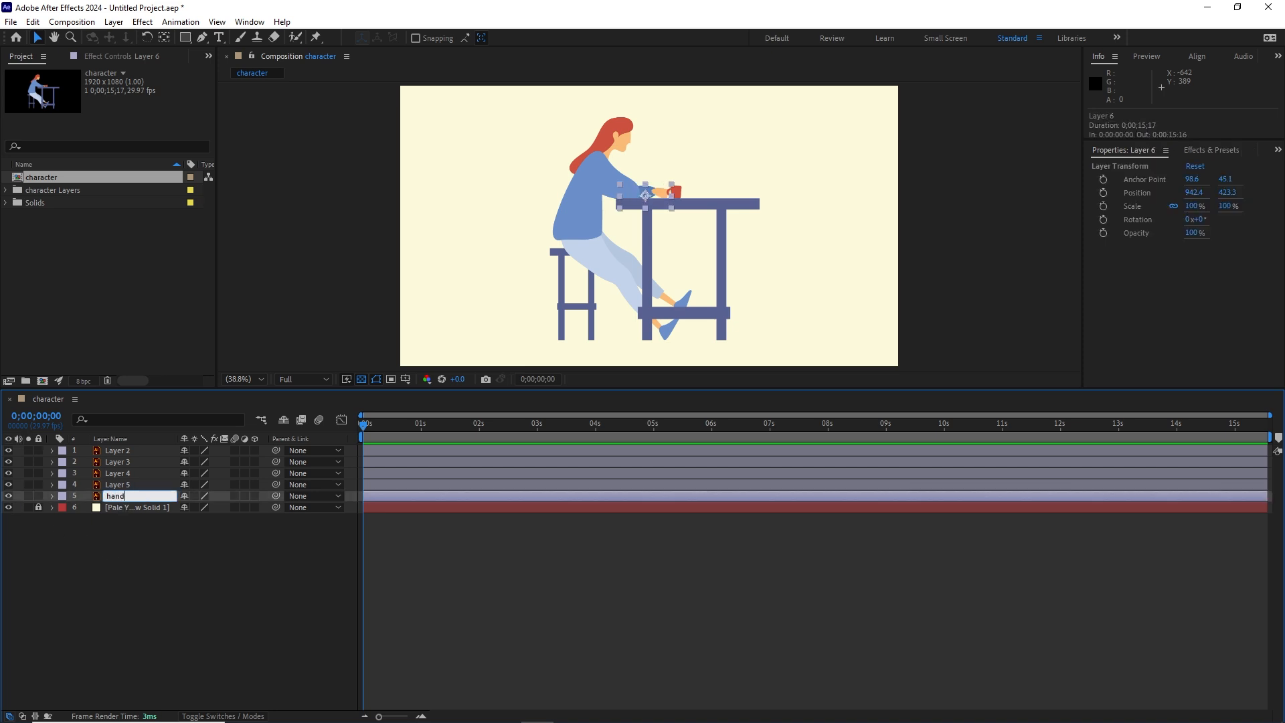
{"action": "left_click", "coordinate": [156, 560]}
Step: Rename Layer 5, the red mug, as cup
{"action": "left_click", "coordinate": [119, 486]}
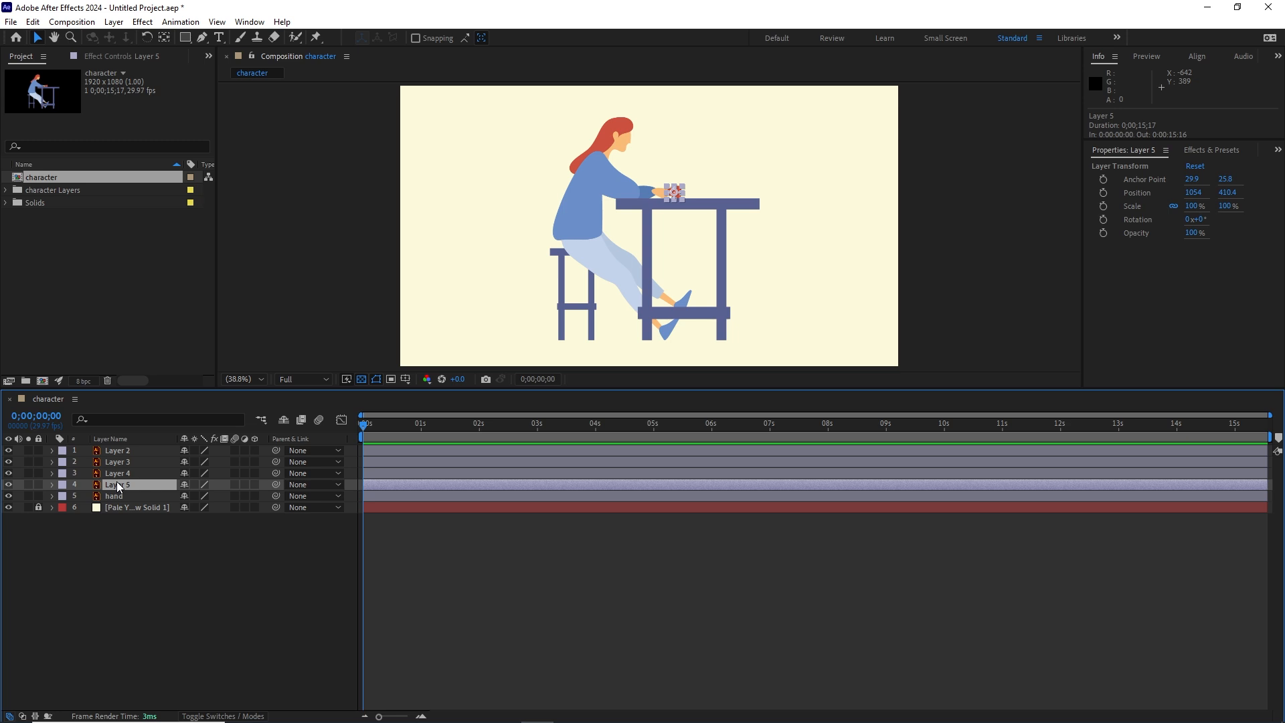
{"action": "key", "text": "Return"}
{"action": "type", "text": "cu"}
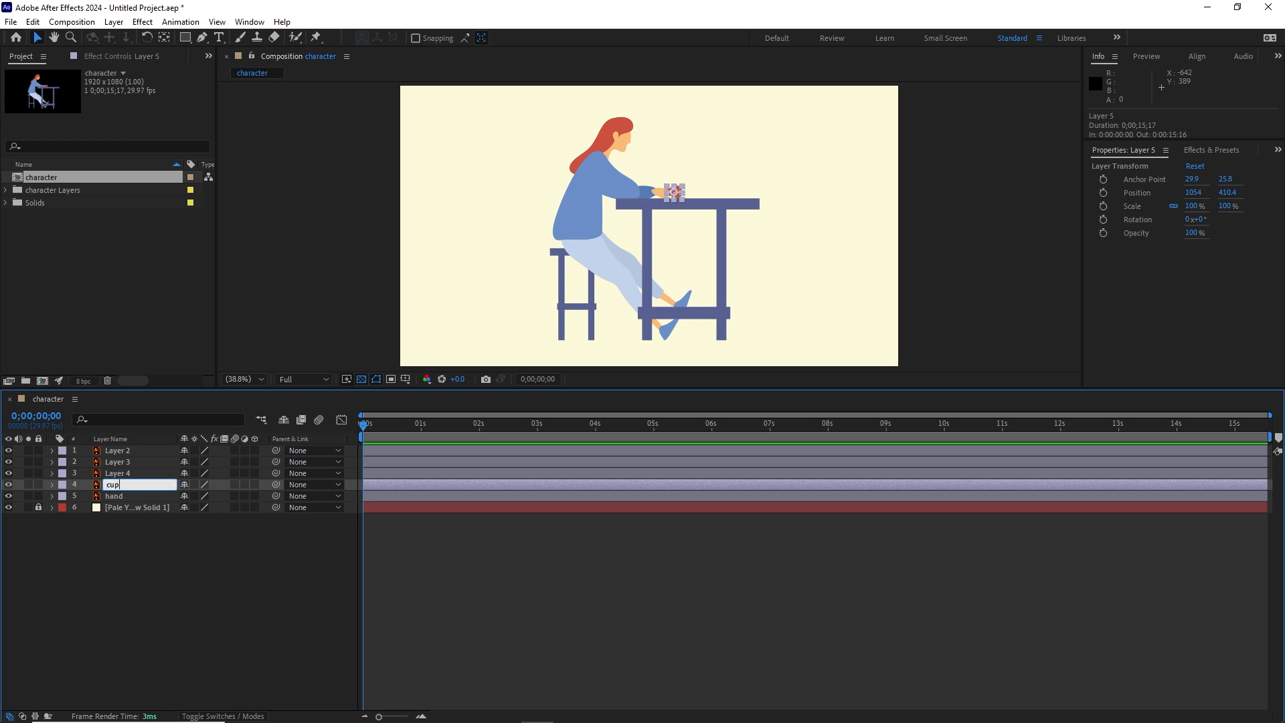
{"action": "type", "text": "p"}
{"action": "left_click", "coordinate": [135, 563]}
Step: Rename Layer 4, the stool, as chair
{"action": "left_click", "coordinate": [124, 475]}
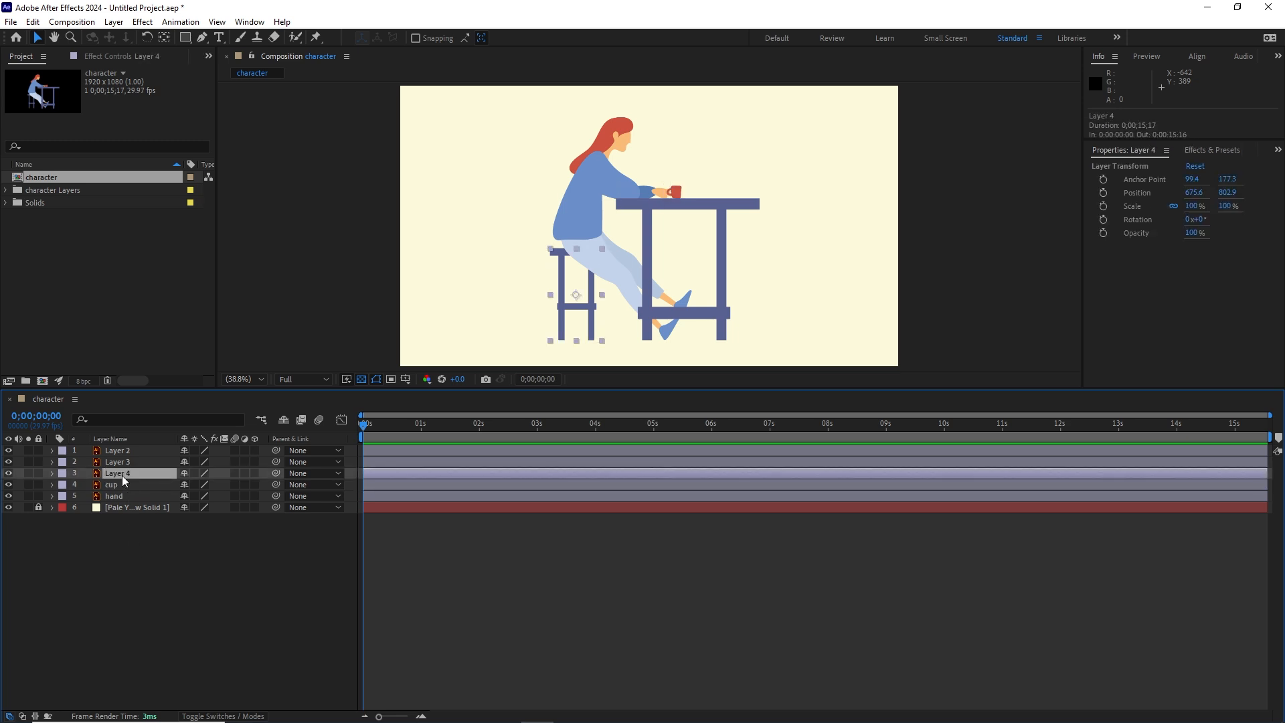
{"action": "key", "text": "Return"}
{"action": "type", "text": "chair"}
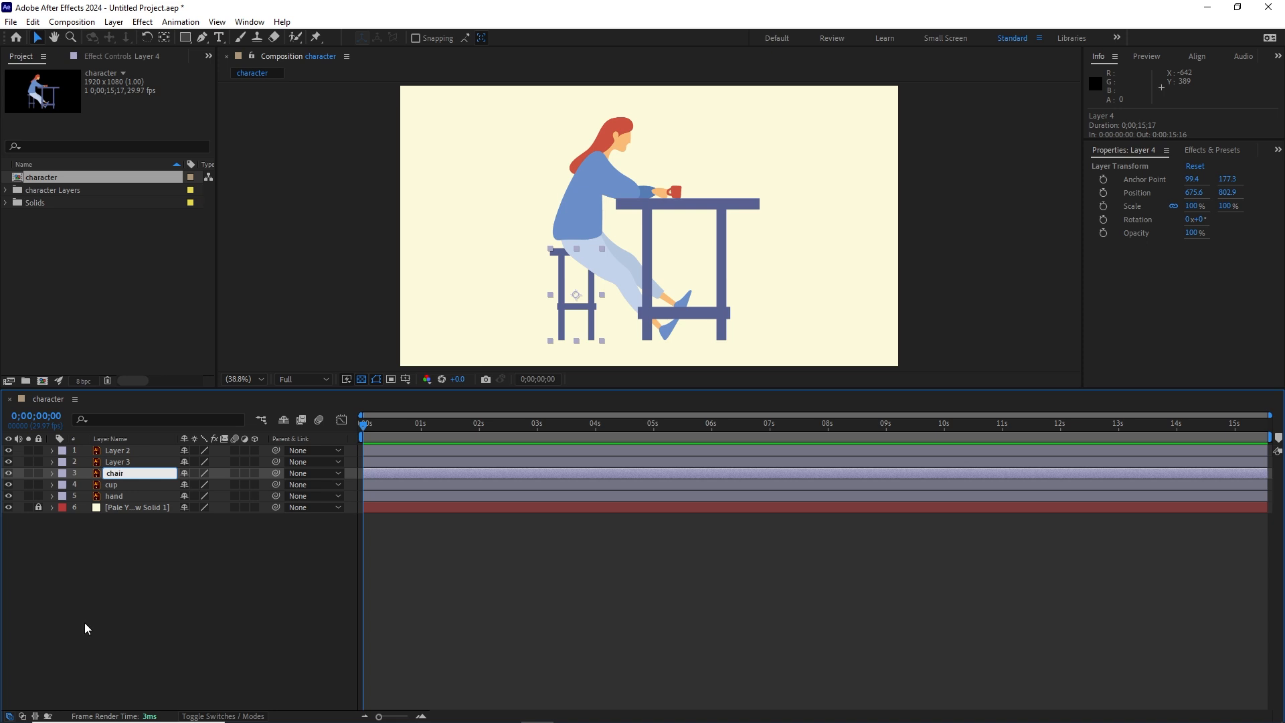
{"action": "left_click", "coordinate": [85, 628]}
Step: Rename Layer 3, the woman's figure, as body
{"action": "left_click", "coordinate": [122, 467]}
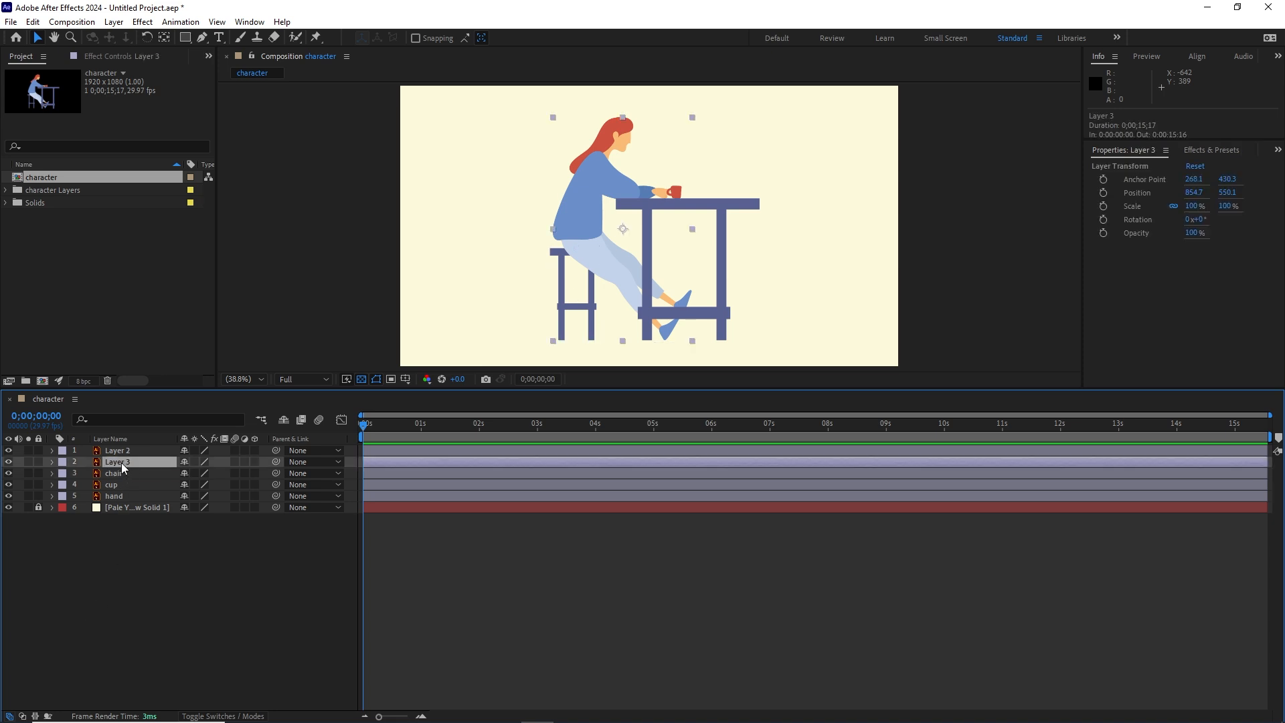
{"action": "key", "text": "Return"}
{"action": "type", "text": "bo"}
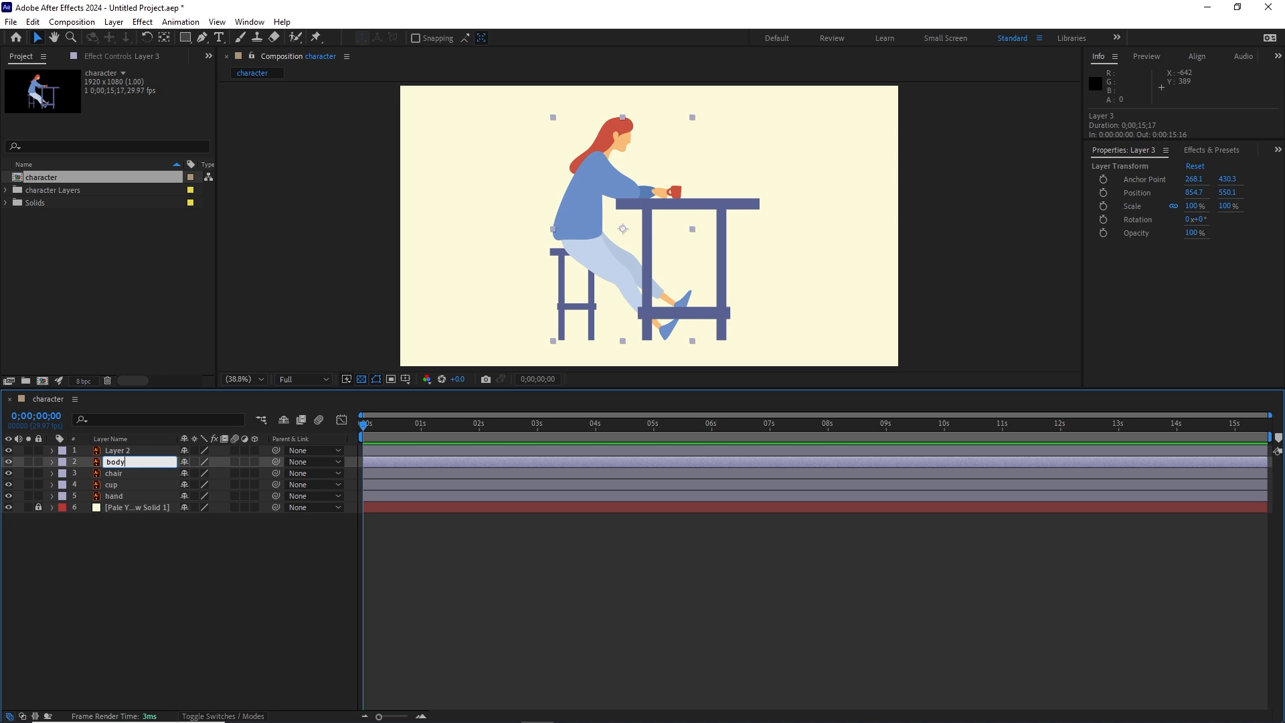
{"action": "type", "text": "dy"}
{"action": "left_click", "coordinate": [139, 597]}
Step: Rename Layer 2, the large table, as table
{"action": "left_click", "coordinate": [118, 452]}
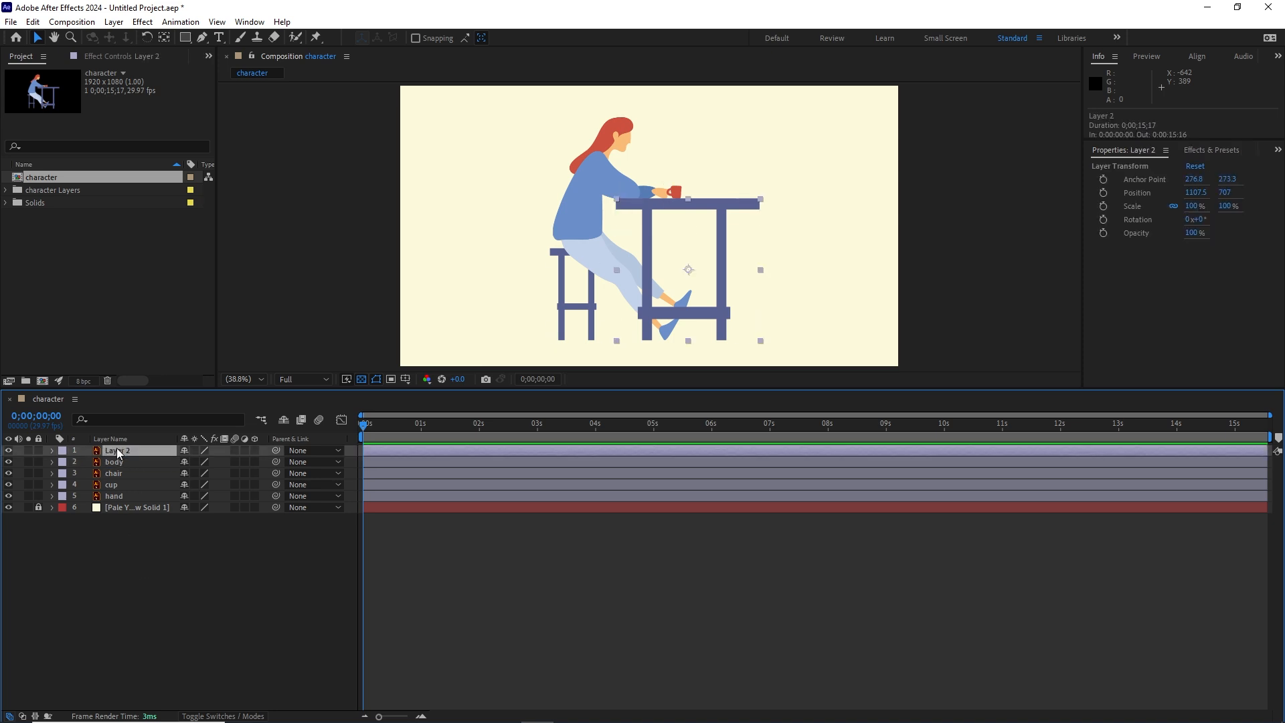
{"action": "key", "text": "Return"}
{"action": "type", "text": "tab"}
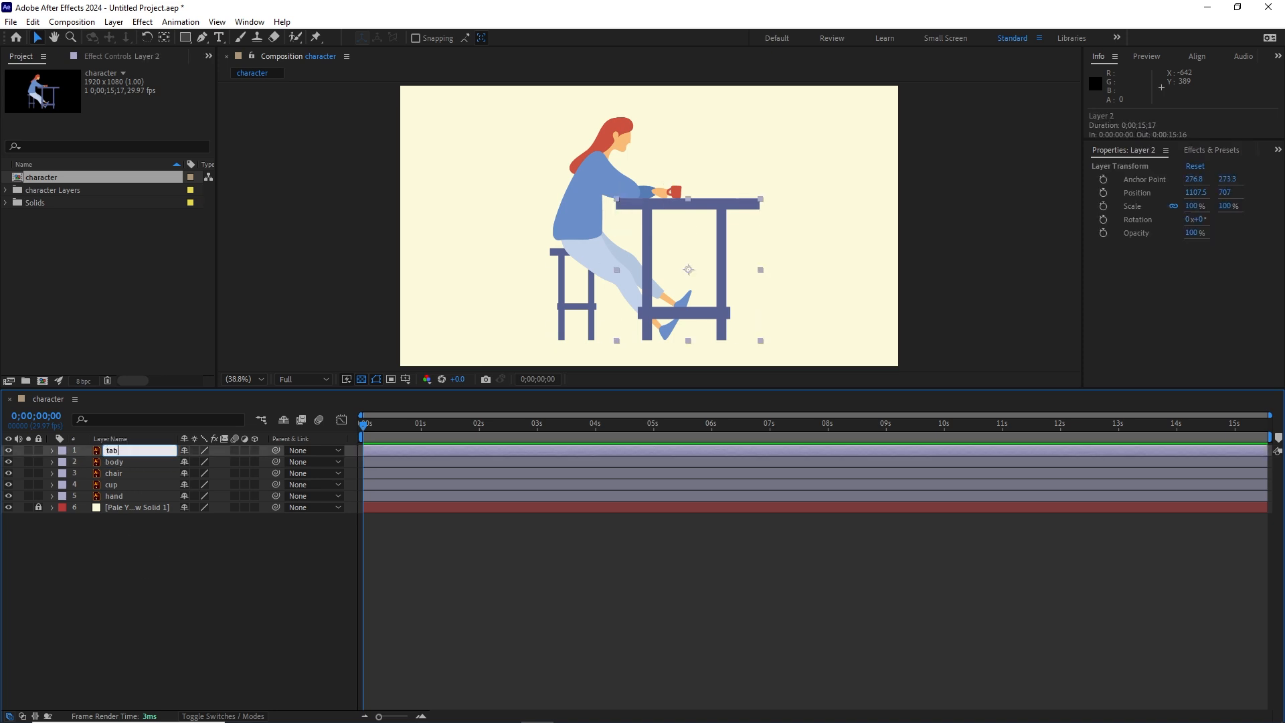
{"action": "type", "text": "le"}
{"action": "left_click", "coordinate": [138, 564]}
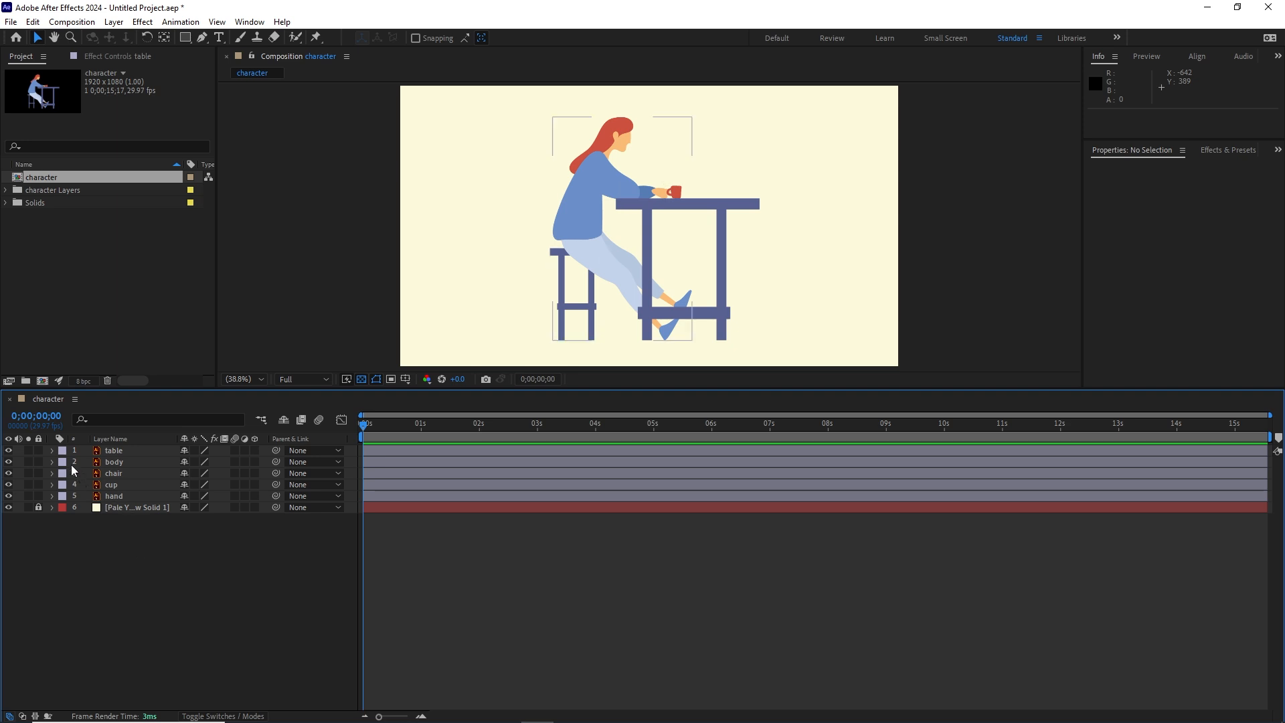
Step: Lock the table and chair layers and display the layer switches columns in the timeline
{"action": "left_click", "coordinate": [38, 450]}
{"action": "left_click", "coordinate": [38, 473]}
{"action": "left_click", "coordinate": [213, 716]}
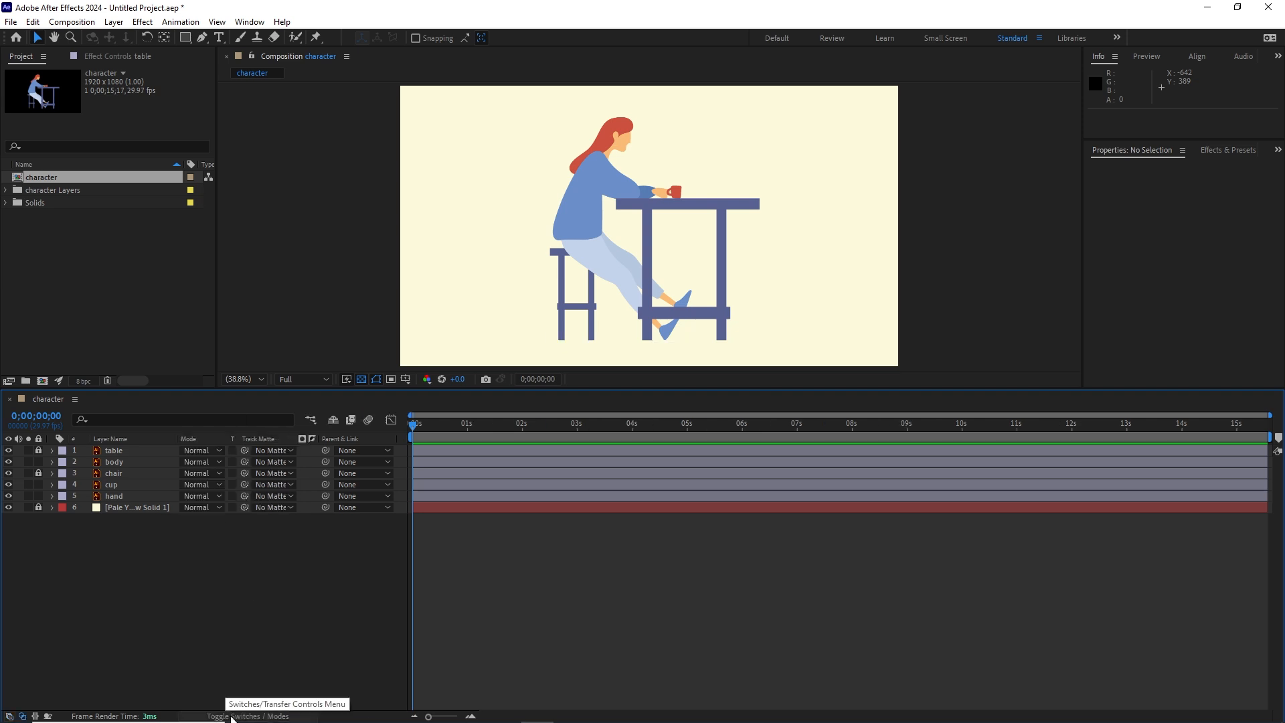
{"action": "left_click", "coordinate": [231, 716]}
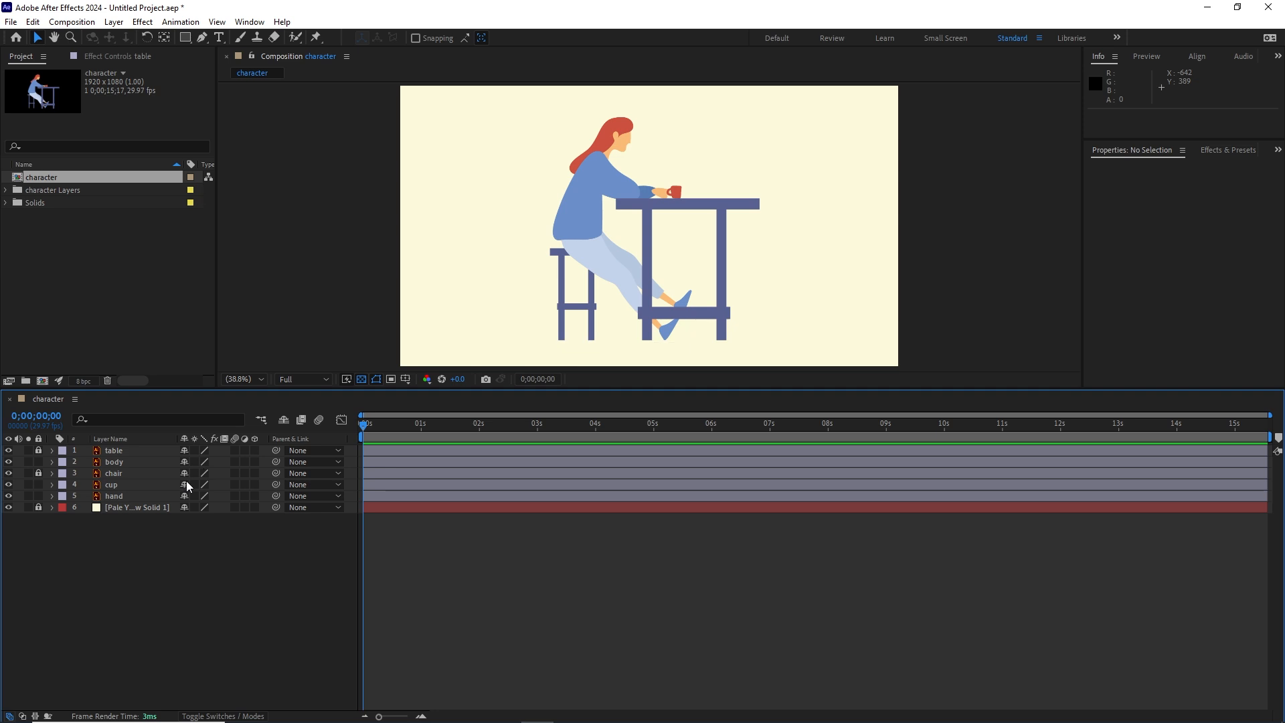
{"action": "left_click", "coordinate": [221, 716]}
{"action": "left_click", "coordinate": [228, 716]}
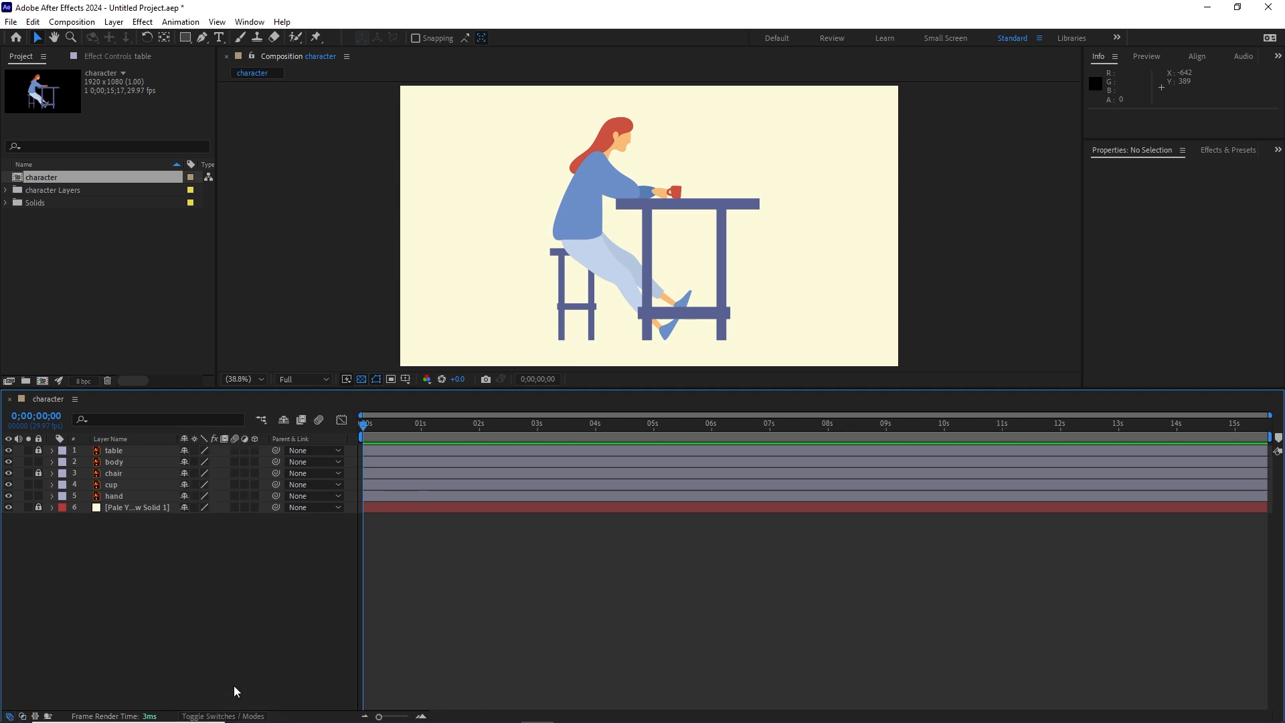
Step: Mark the table and chair layers as shy and hide all shy layers from the timeline
{"action": "left_click", "coordinate": [185, 450]}
{"action": "left_click", "coordinate": [185, 474]}
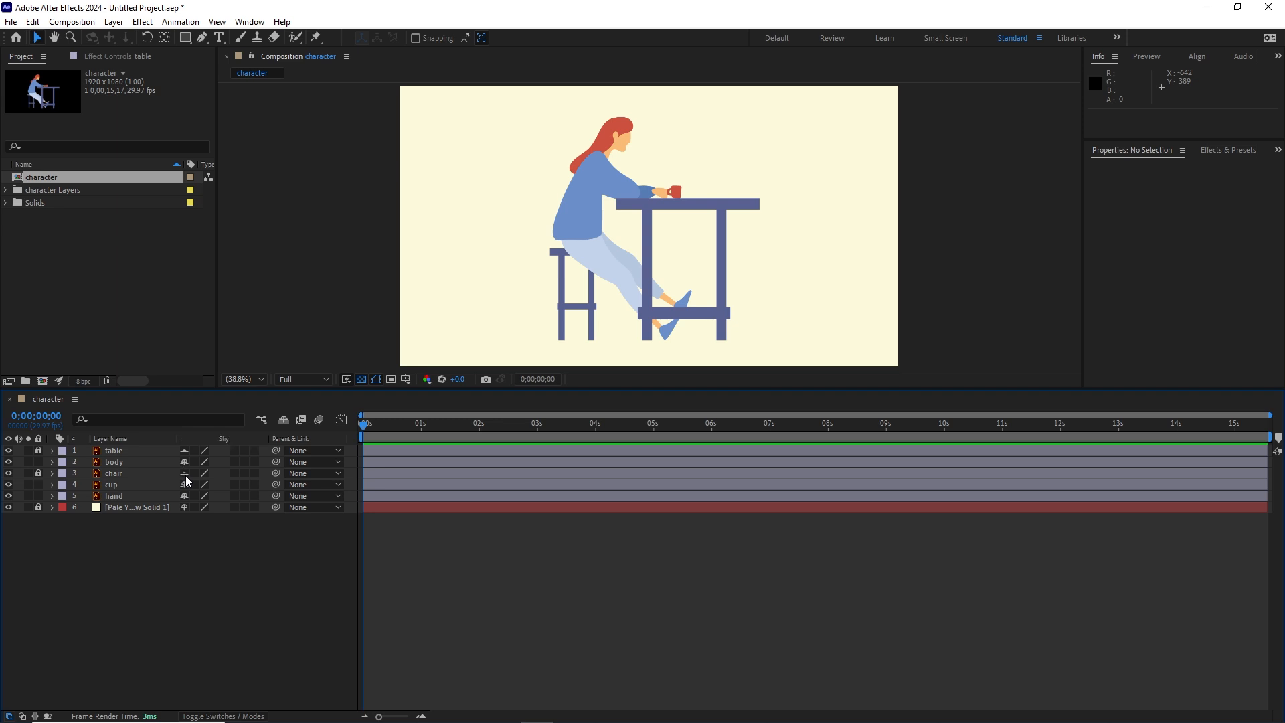
{"action": "left_click", "coordinate": [284, 420]}
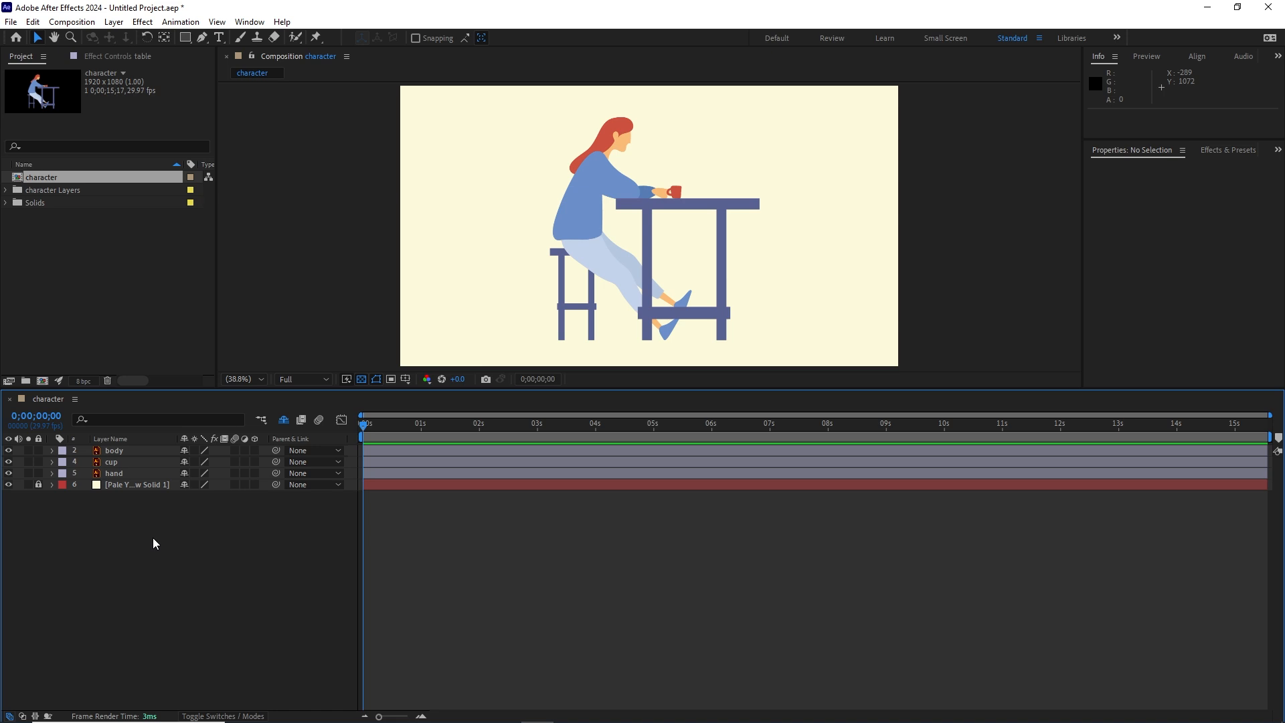
Step: Set the label color of the body layer to Orange and deselect the layer
{"action": "left_click", "coordinate": [114, 451]}
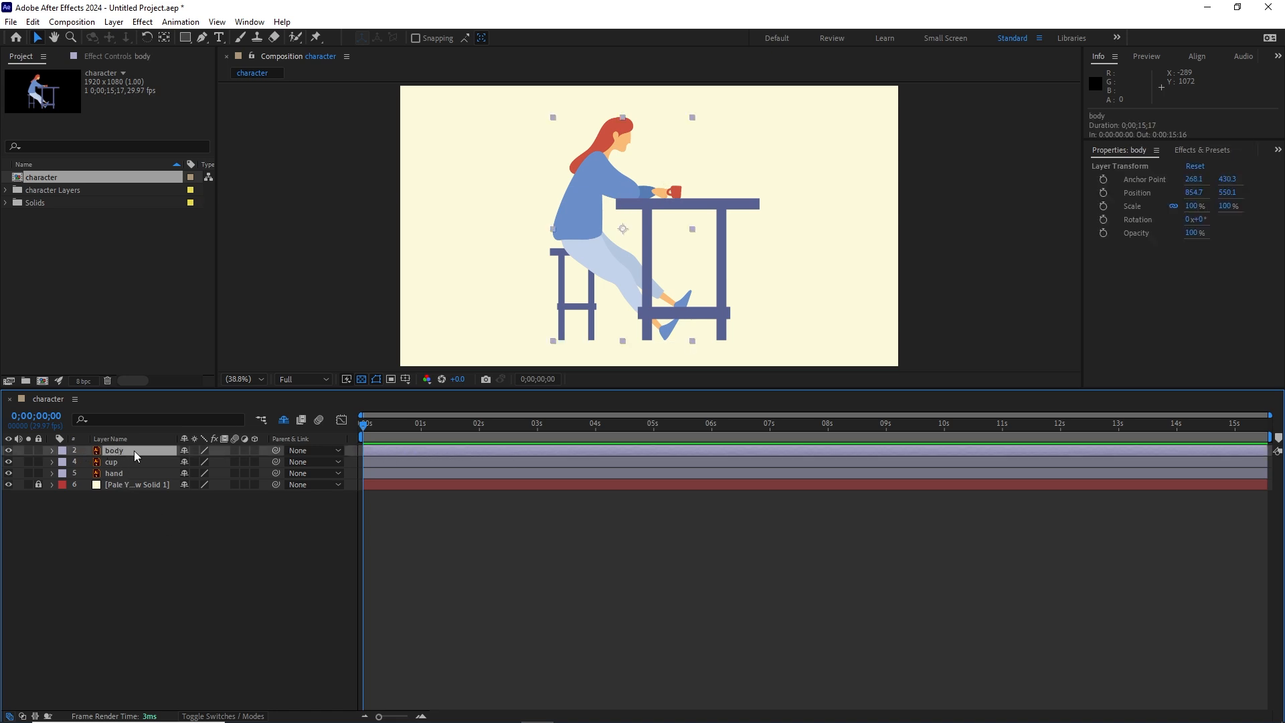
{"action": "left_click", "coordinate": [67, 453]}
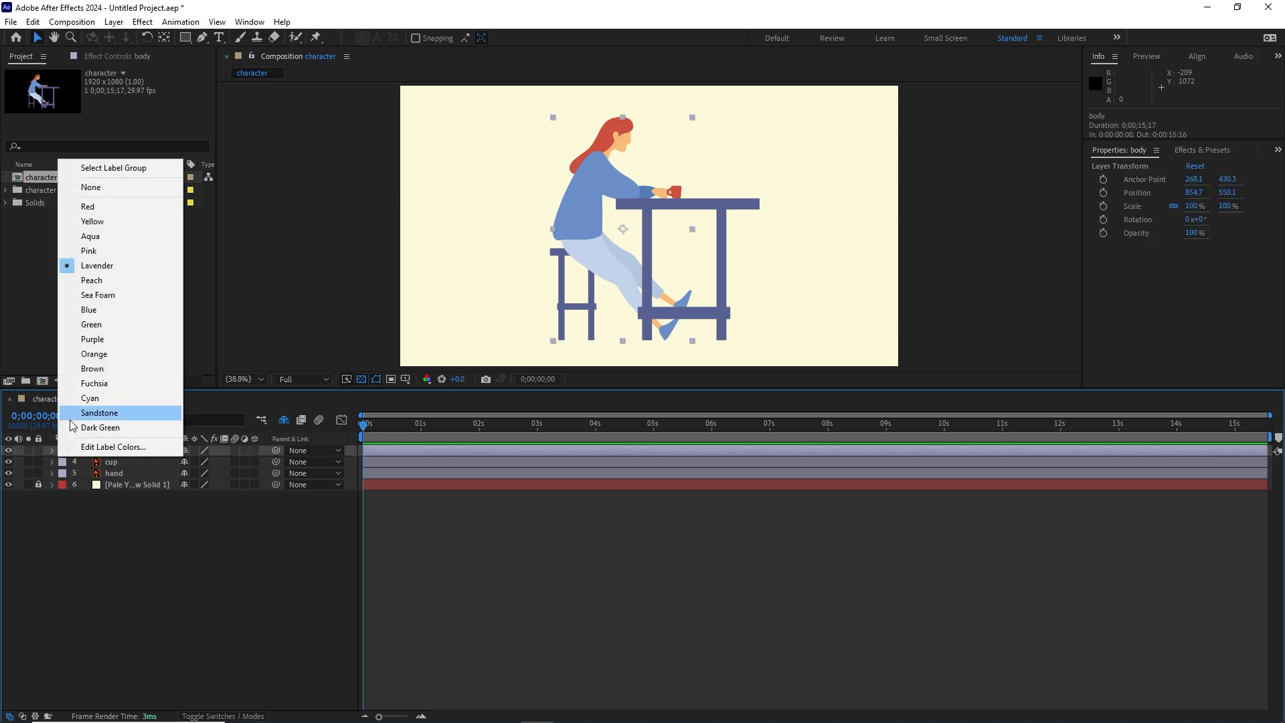
{"action": "left_click", "coordinate": [91, 353]}
{"action": "left_click", "coordinate": [258, 580]}
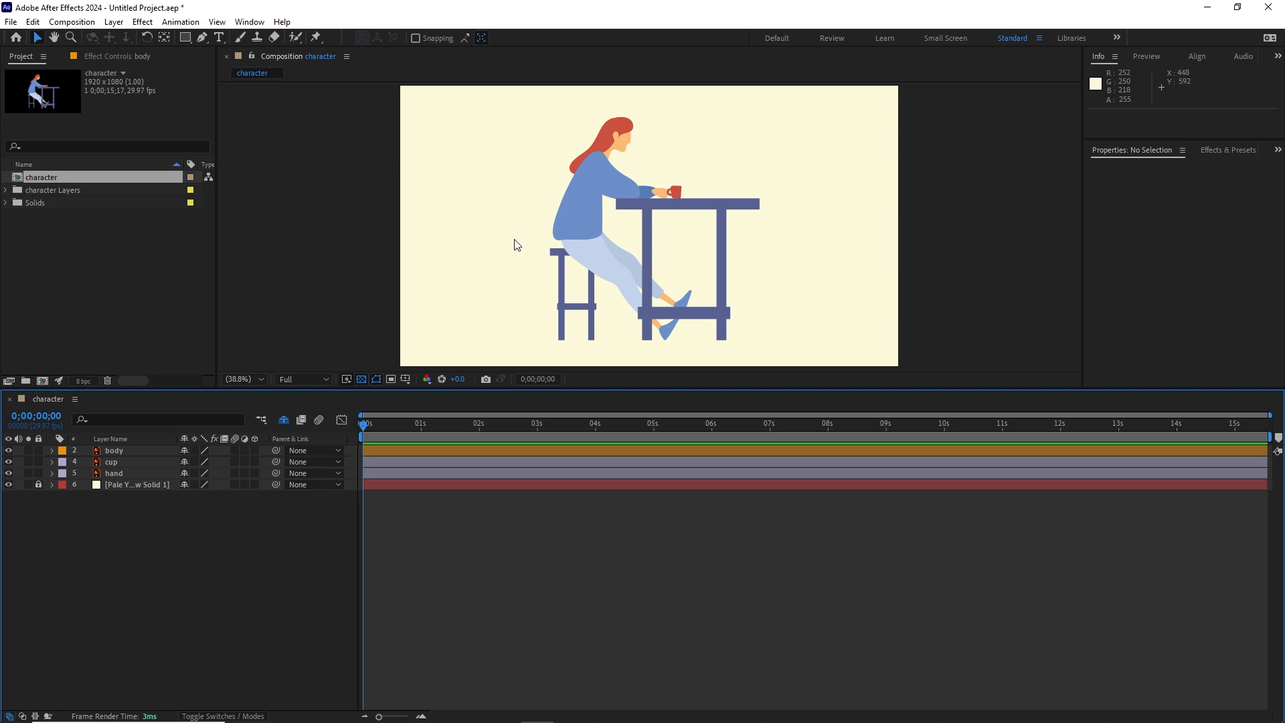
Step: Place a puppet pin on the top of the woman's head and test moving it, undoing the move
{"action": "left_click", "coordinate": [318, 38]}
{"action": "scroll", "coordinate": [688, 153], "scroll_direction": "up", "scroll_amount": 2}
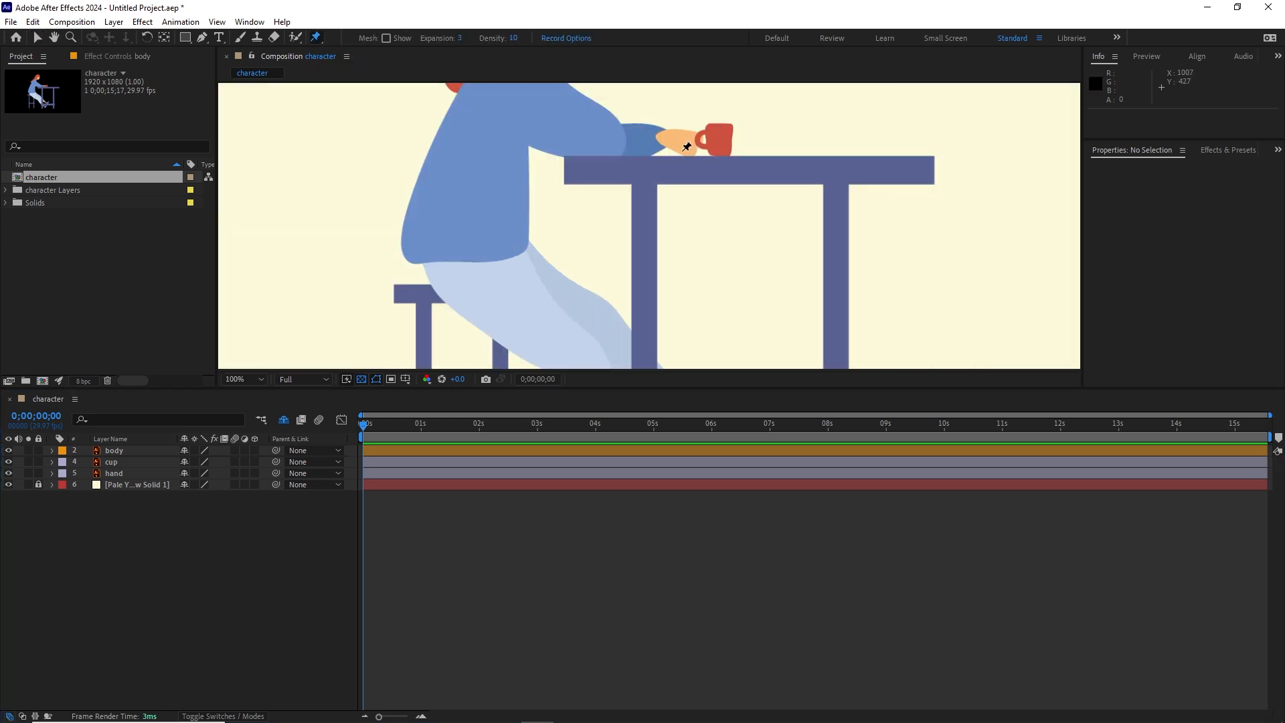
{"action": "left_click_drag", "start_coordinate": [689, 159], "coordinate": [717, 303]}
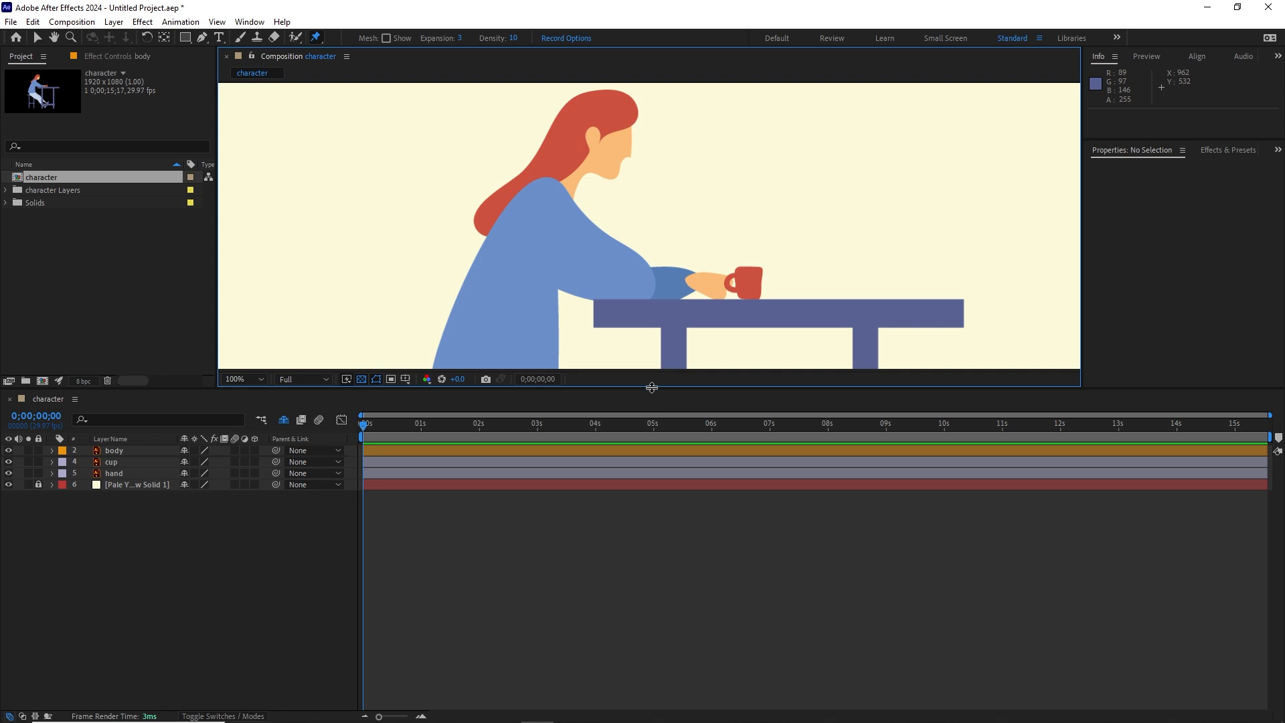
{"action": "left_click_drag", "start_coordinate": [658, 393], "coordinate": [644, 542]}
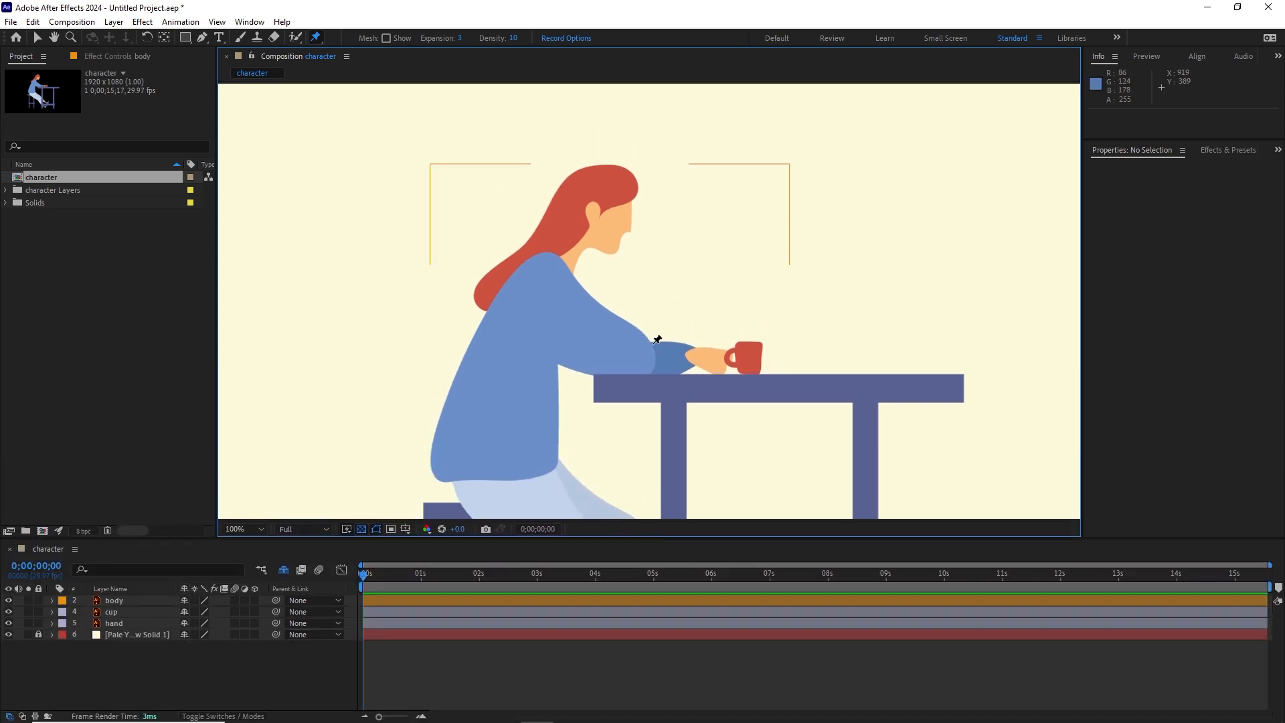
{"action": "left_click", "coordinate": [613, 190]}
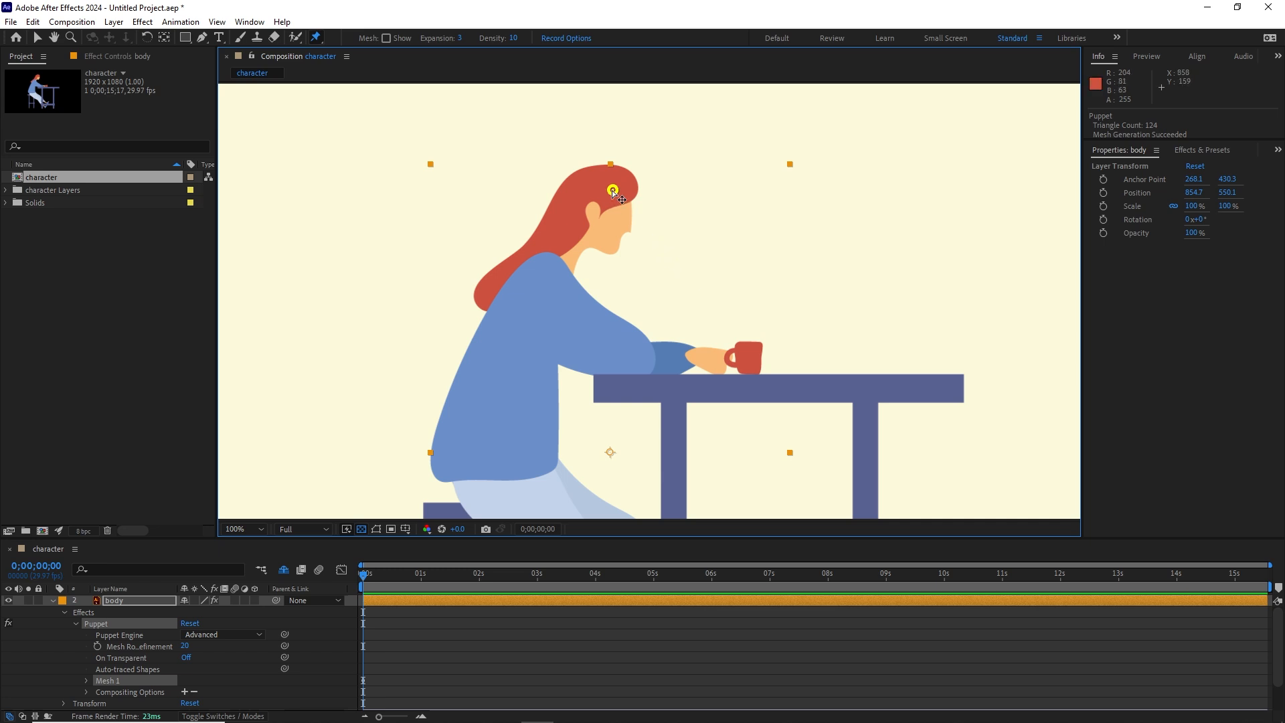
{"action": "left_click_drag", "start_coordinate": [613, 190], "coordinate": [719, 182]}
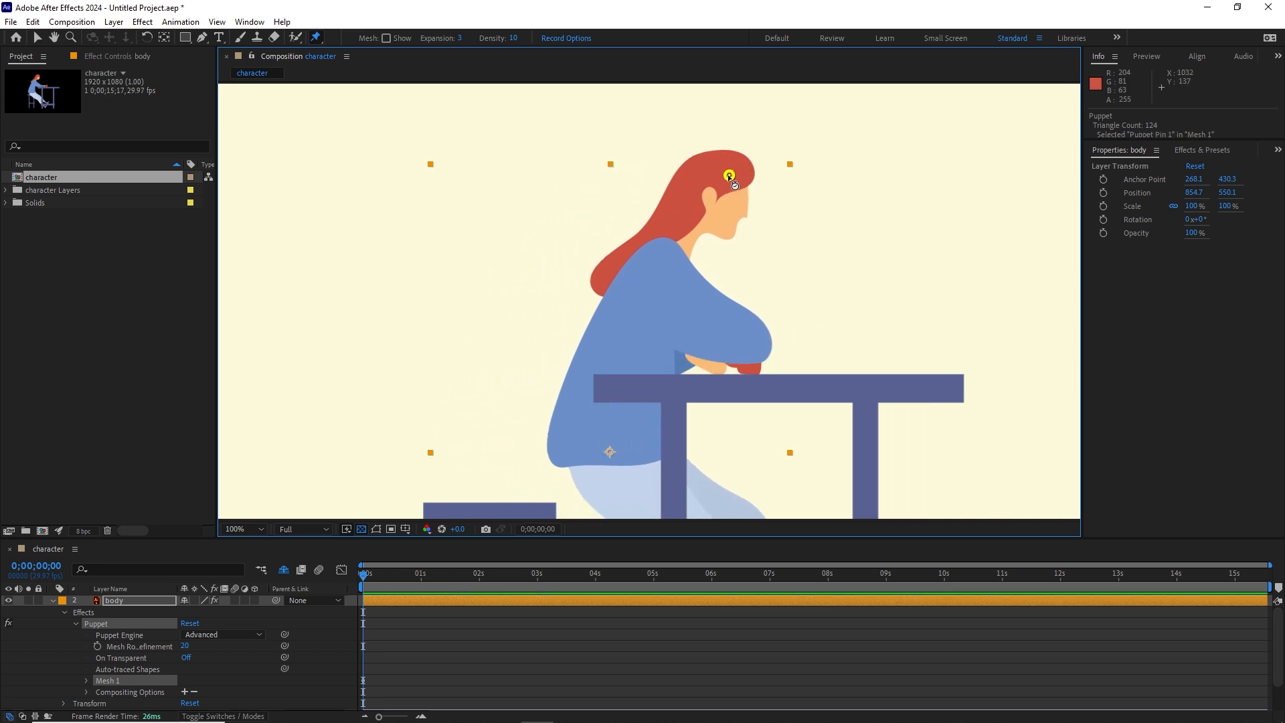
{"action": "key", "text": "ctrl+z"}
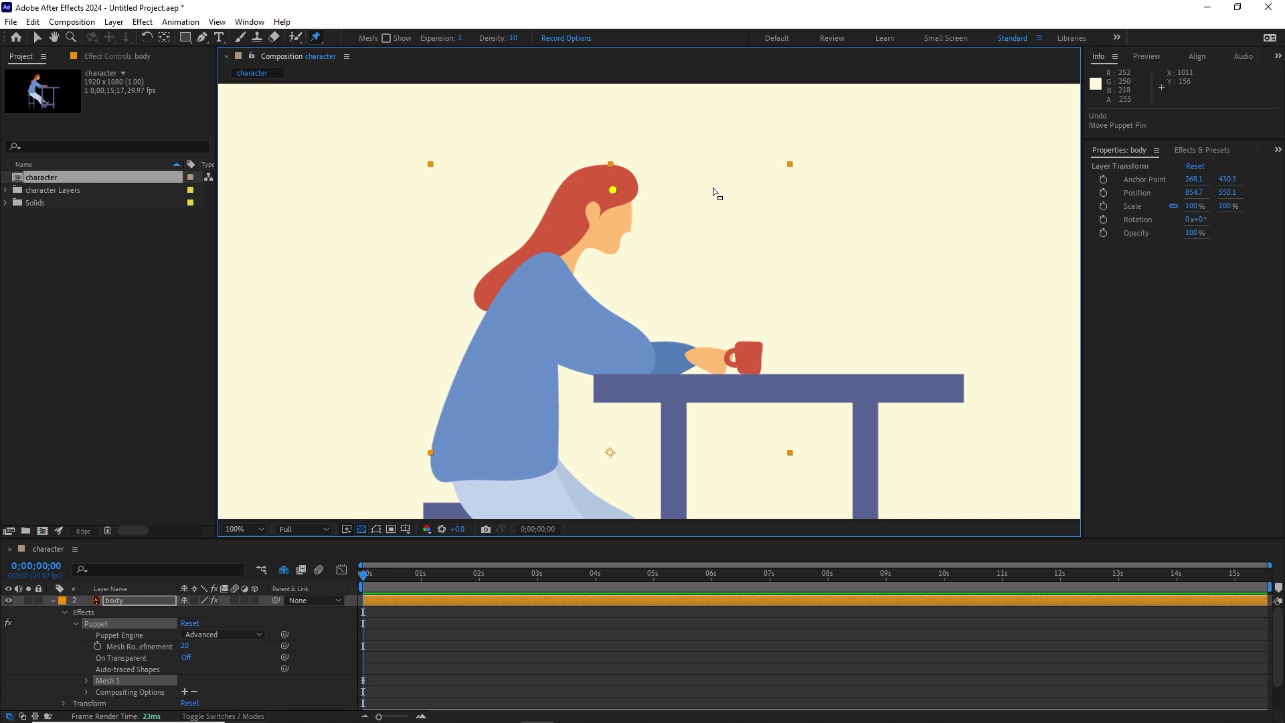
Step: Add a second puppet pin on the woman's thigh and fit the whole composition in view
{"action": "key", "text": "h"}
{"action": "left_click_drag", "start_coordinate": [636, 338], "coordinate": [616, 195]}
{"action": "key", "text": "ctrl+p"}
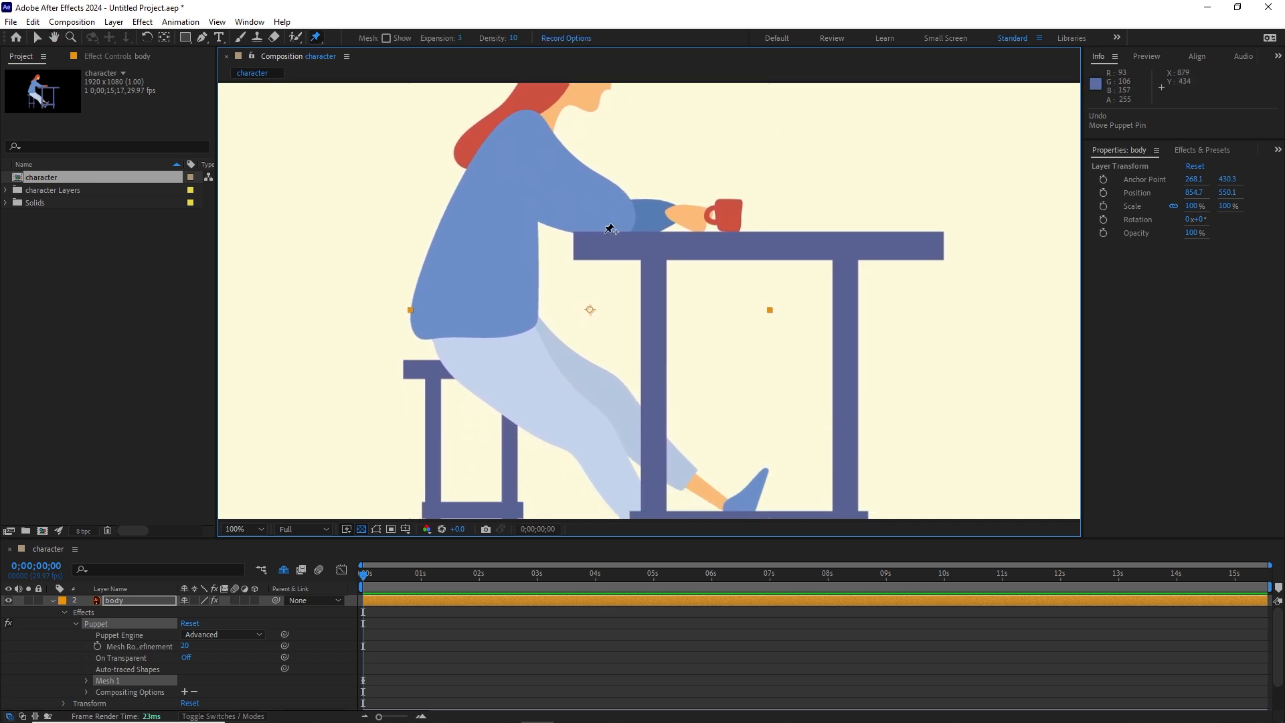
{"action": "left_click", "coordinate": [592, 423]}
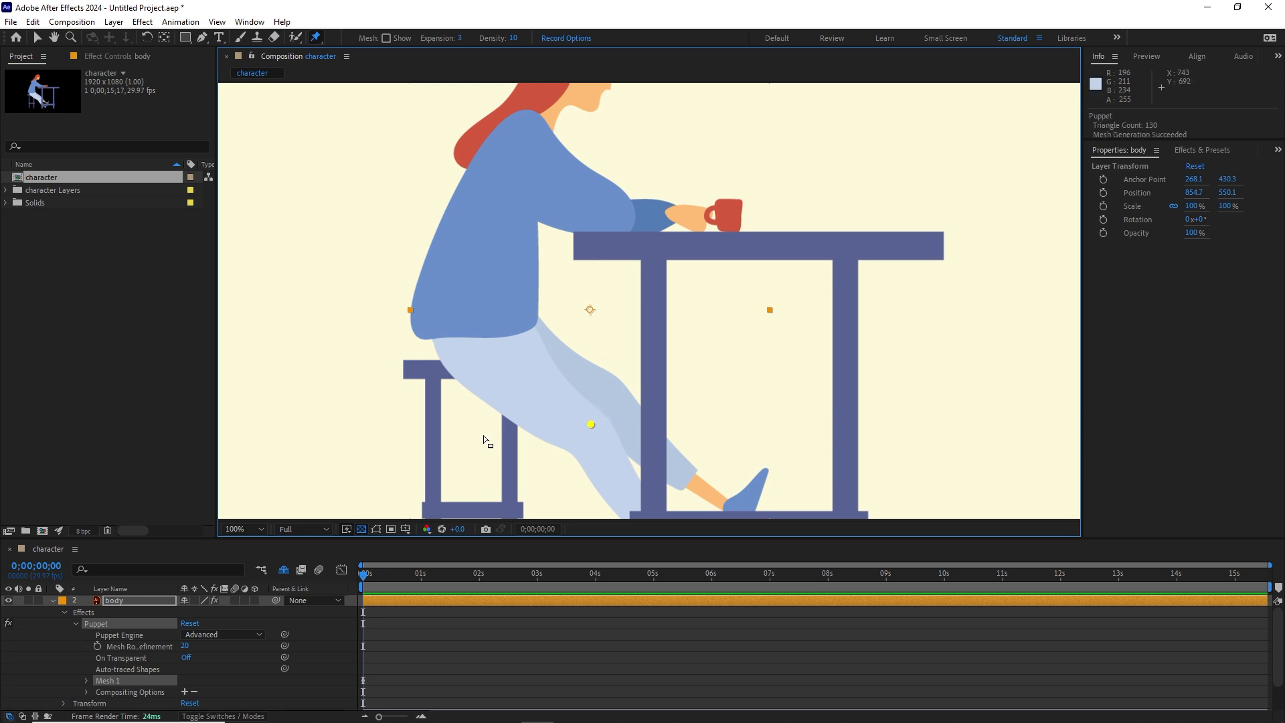
{"action": "left_click", "coordinate": [257, 530]}
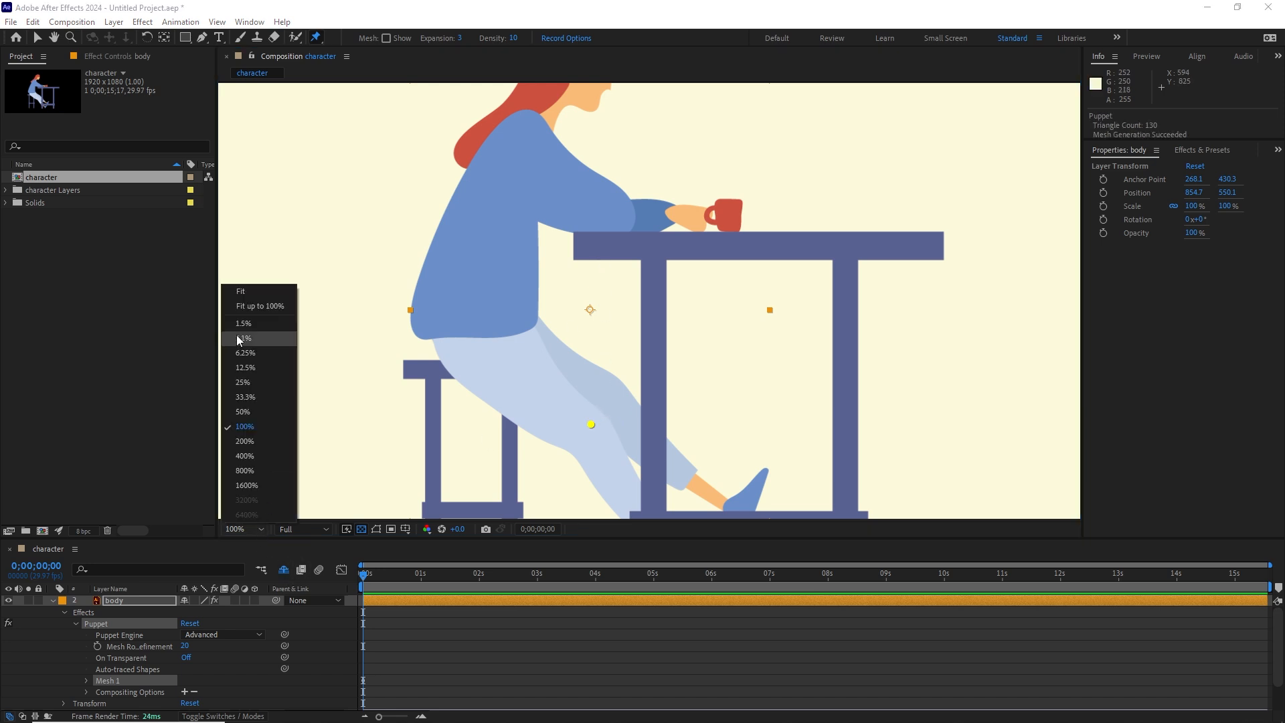
{"action": "left_click", "coordinate": [240, 292]}
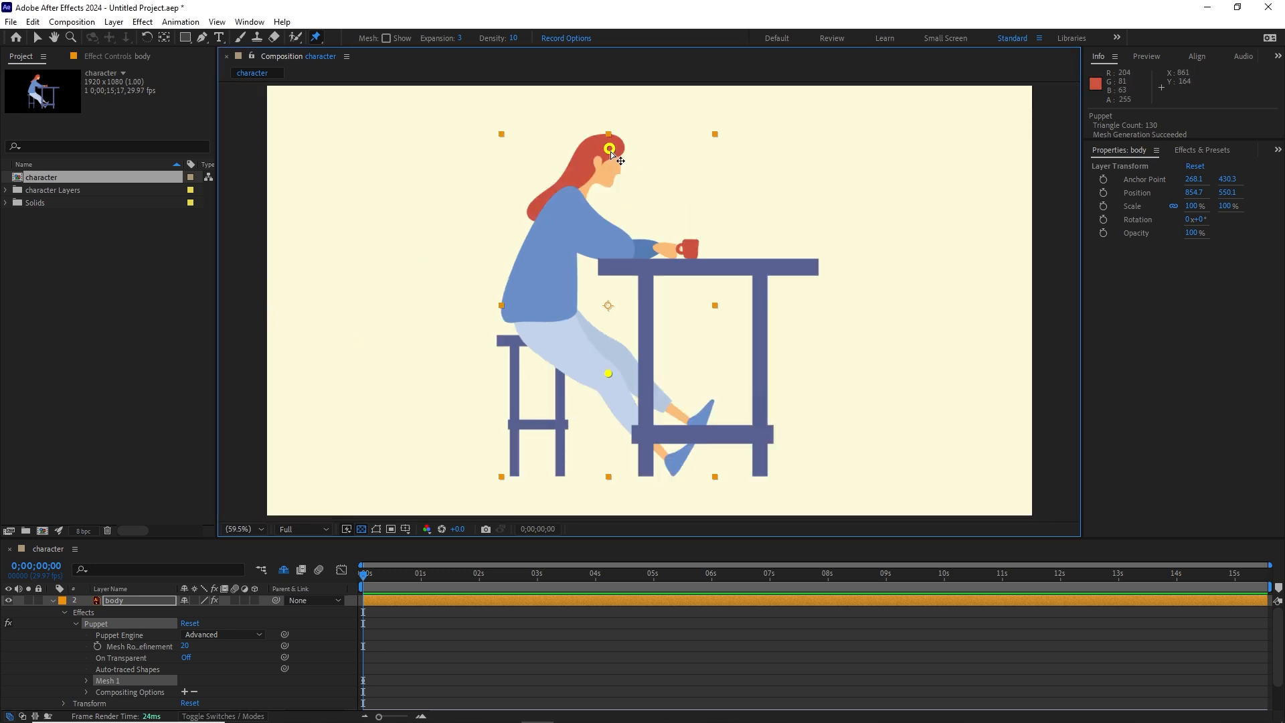
Step: Test how the body bends by moving the head pin, undoing each move
{"action": "mouse_move", "coordinate": [609, 148]}
{"action": "left_mouse_down"}
{"action": "mouse_move", "coordinate": [554, 146]}
{"action": "mouse_move", "coordinate": [605, 143]}
{"action": "left_mouse_up"}
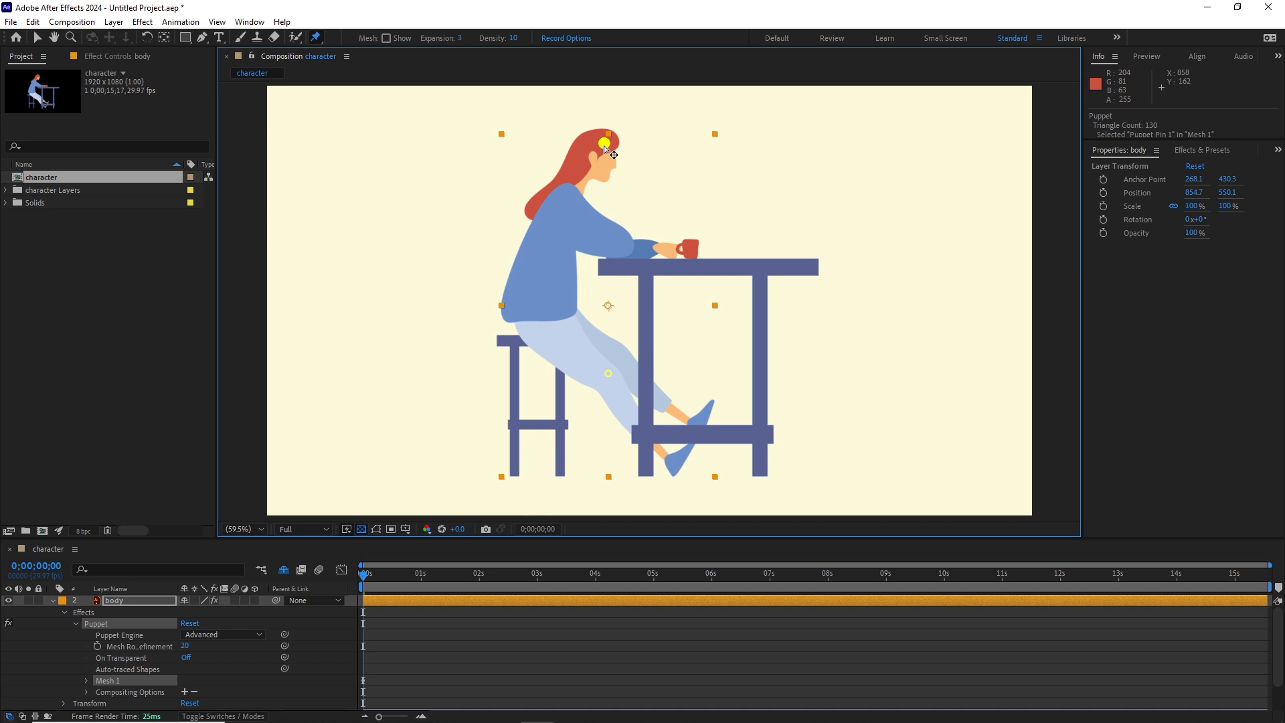
{"action": "key", "text": "ctrl+z"}
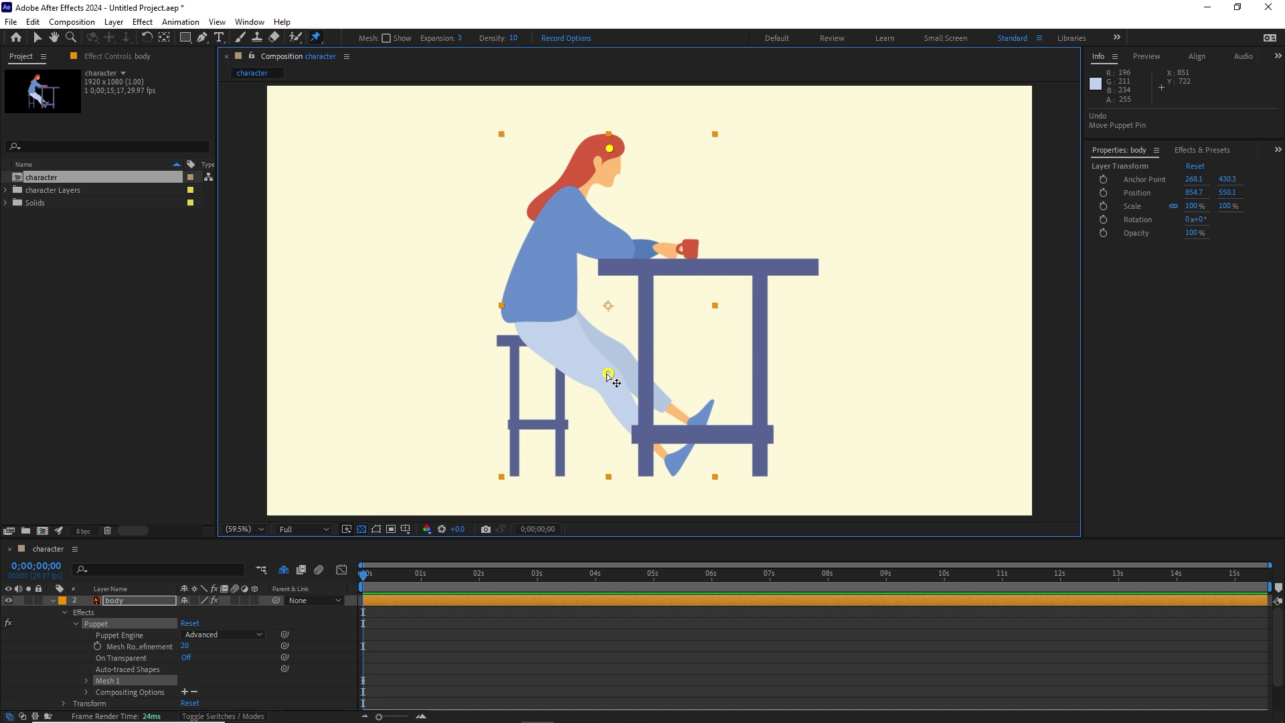
{"action": "left_click_drag", "start_coordinate": [609, 150], "coordinate": [495, 160]}
{"action": "key", "text": "ctrl+z"}
Step: Add a puppet pin at the woman's elbow and test the head pin's movement, undoing the test
{"action": "left_click", "coordinate": [623, 249]}
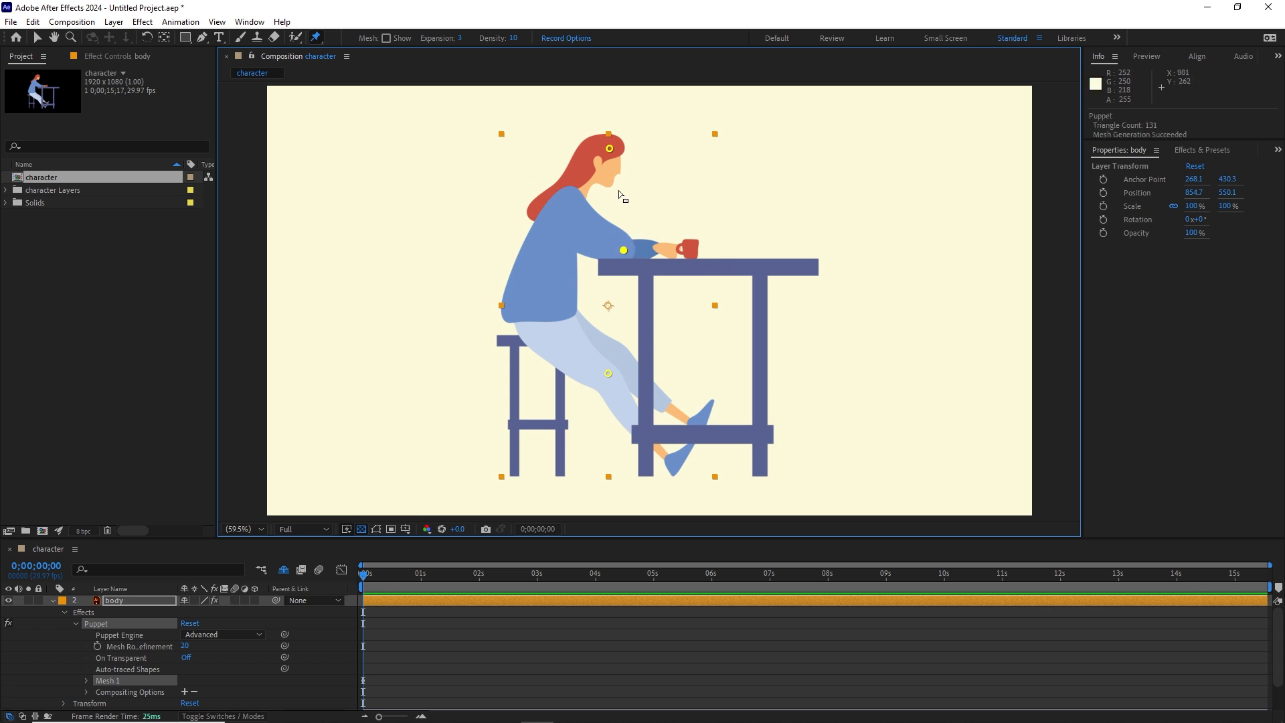
{"action": "mouse_move", "coordinate": [609, 148]}
{"action": "left_mouse_down"}
{"action": "mouse_move", "coordinate": [584, 148]}
{"action": "mouse_move", "coordinate": [604, 147]}
{"action": "left_mouse_up"}
{"action": "key", "text": "ctrl+z"}
{"action": "key", "text": "ctrl+z"}
Step: Add a puppet pin at the lower back of the sweater and enlarge the timeline area
{"action": "left_click", "coordinate": [516, 312]}
{"action": "mouse_move", "coordinate": [610, 149]}
{"action": "left_mouse_down"}
{"action": "mouse_move", "coordinate": [582, 145]}
{"action": "mouse_move", "coordinate": [609, 148]}
{"action": "left_mouse_up"}
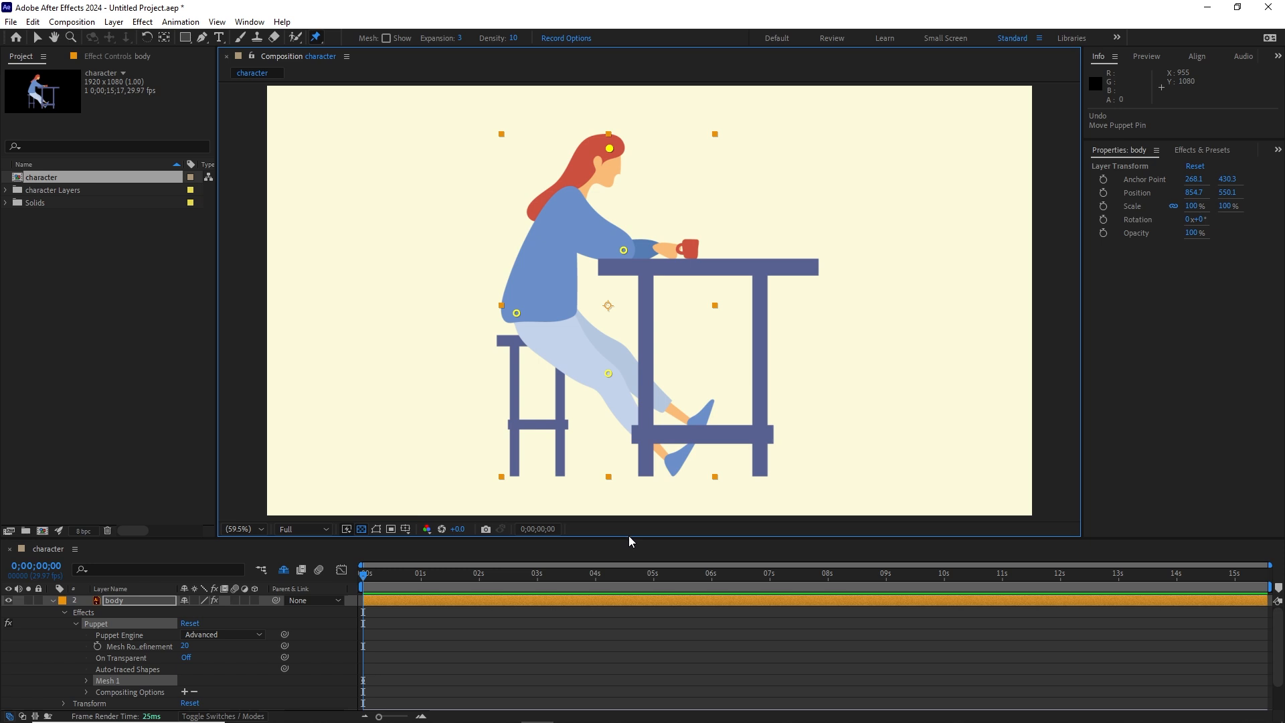
{"action": "left_click_drag", "start_coordinate": [628, 537], "coordinate": [633, 393]}
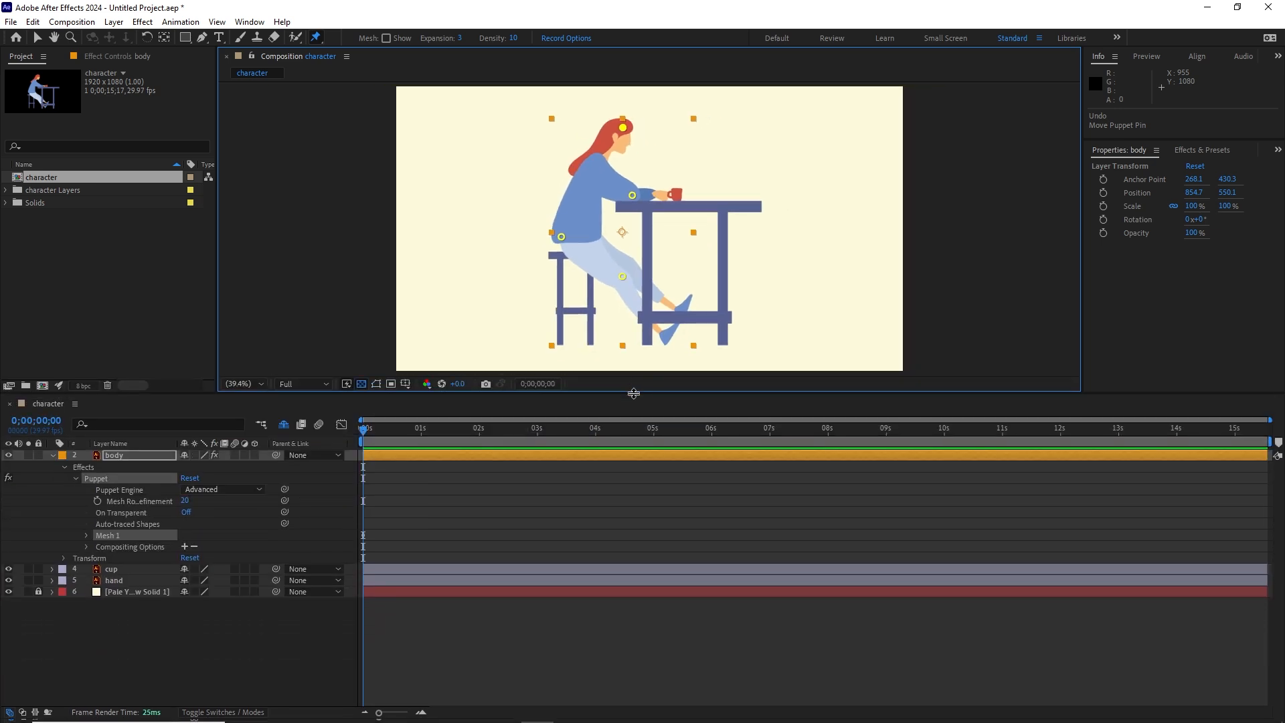
Step: Examine the body layer's keyframed puppet pin positions in the timeline and collapse them again
{"action": "left_click", "coordinate": [215, 628]}
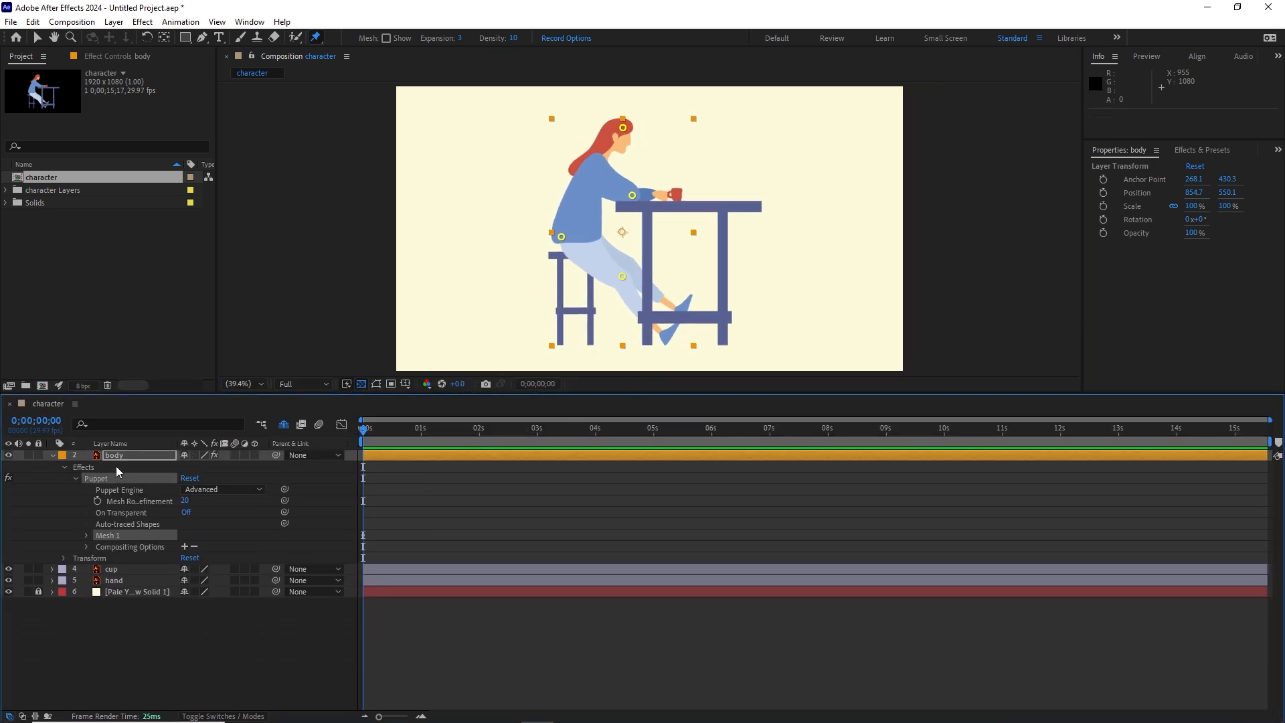
{"action": "key", "text": "u"}
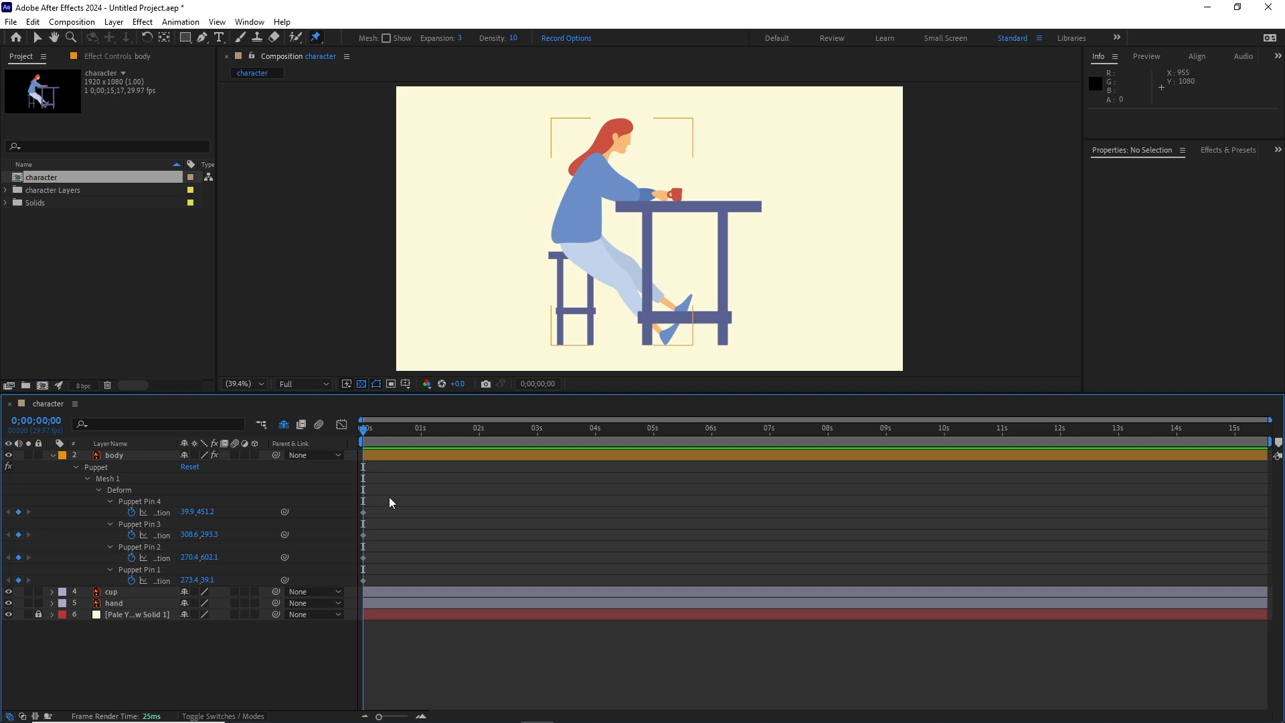
{"action": "left_click_drag", "start_coordinate": [388, 497], "coordinate": [344, 590]}
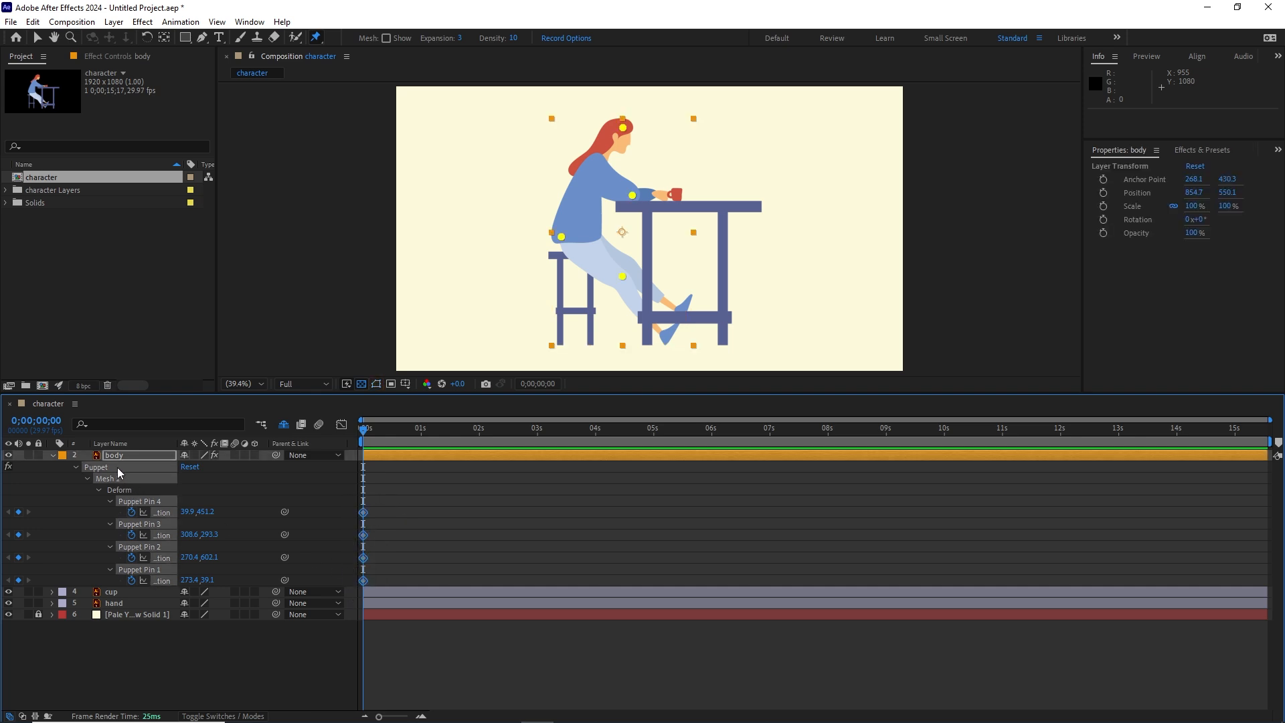
{"action": "key", "text": "u"}
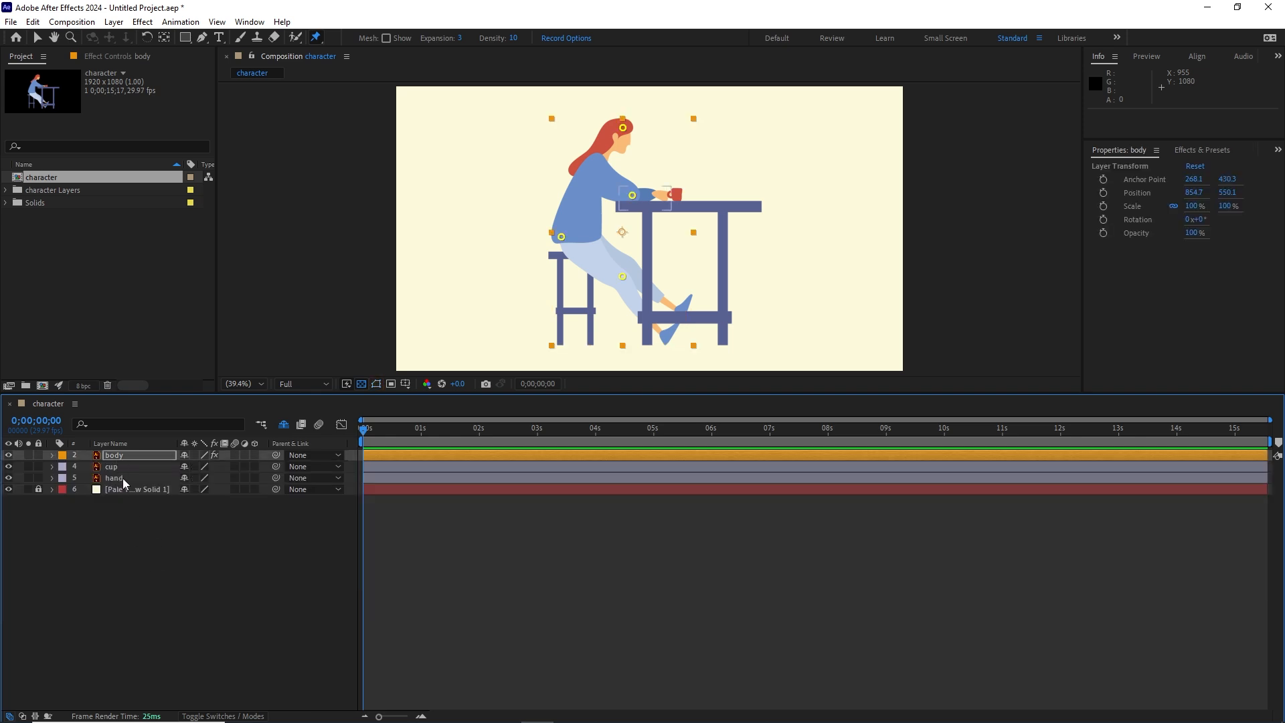
{"action": "left_click", "coordinate": [117, 456]}
{"action": "key", "text": "u"}
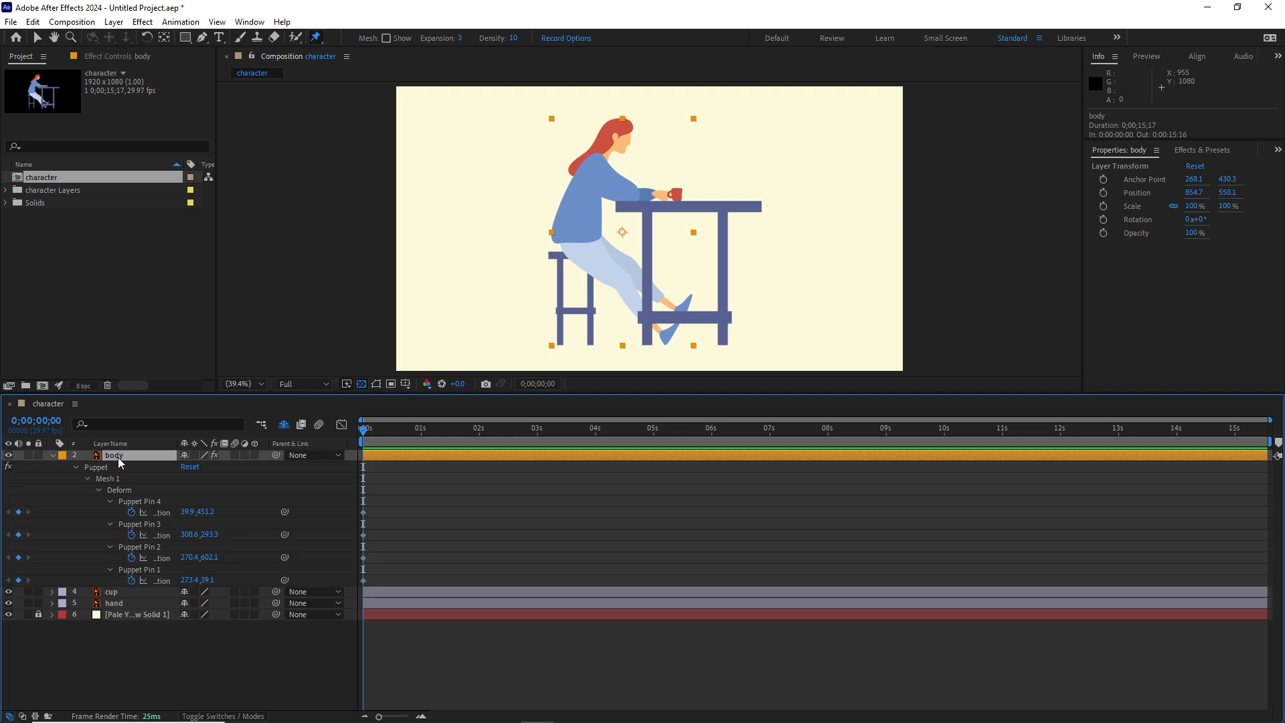
{"action": "key", "text": "u"}
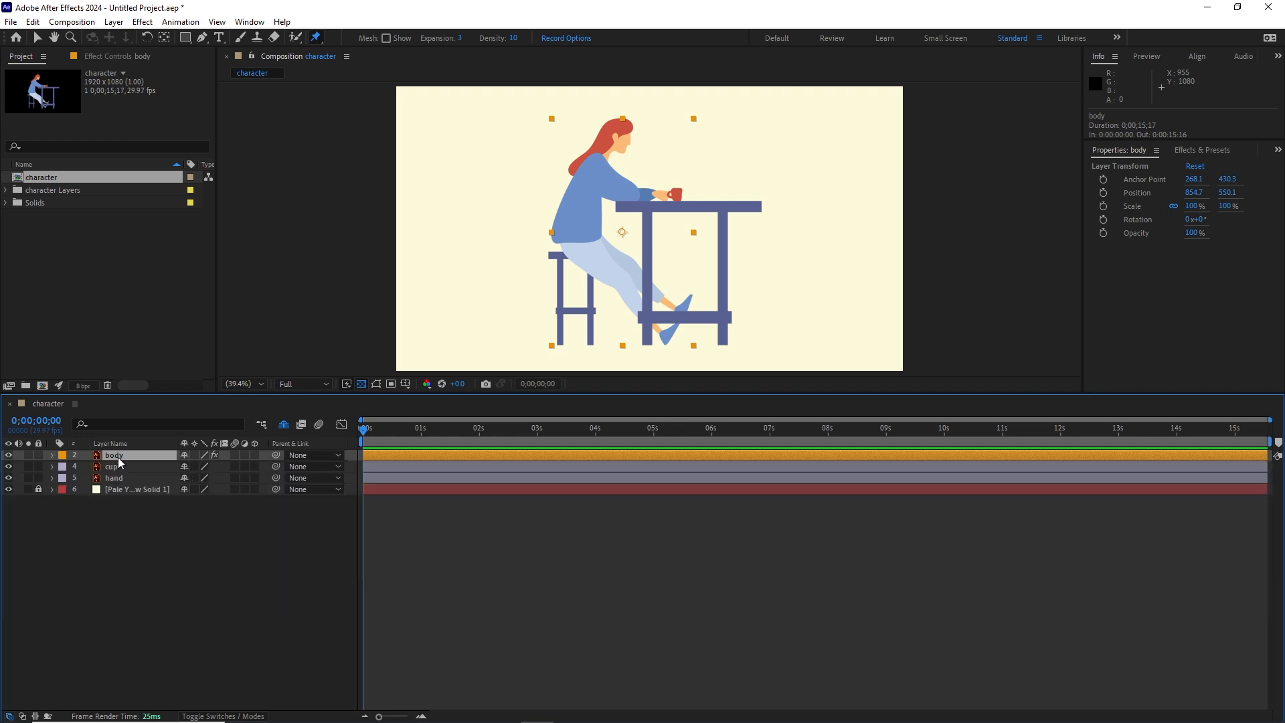
Step: Expand the body layer's Puppet effect through Mesh 1 and Deform to list its pins
{"action": "left_click", "coordinate": [53, 456]}
{"action": "left_click", "coordinate": [64, 468]}
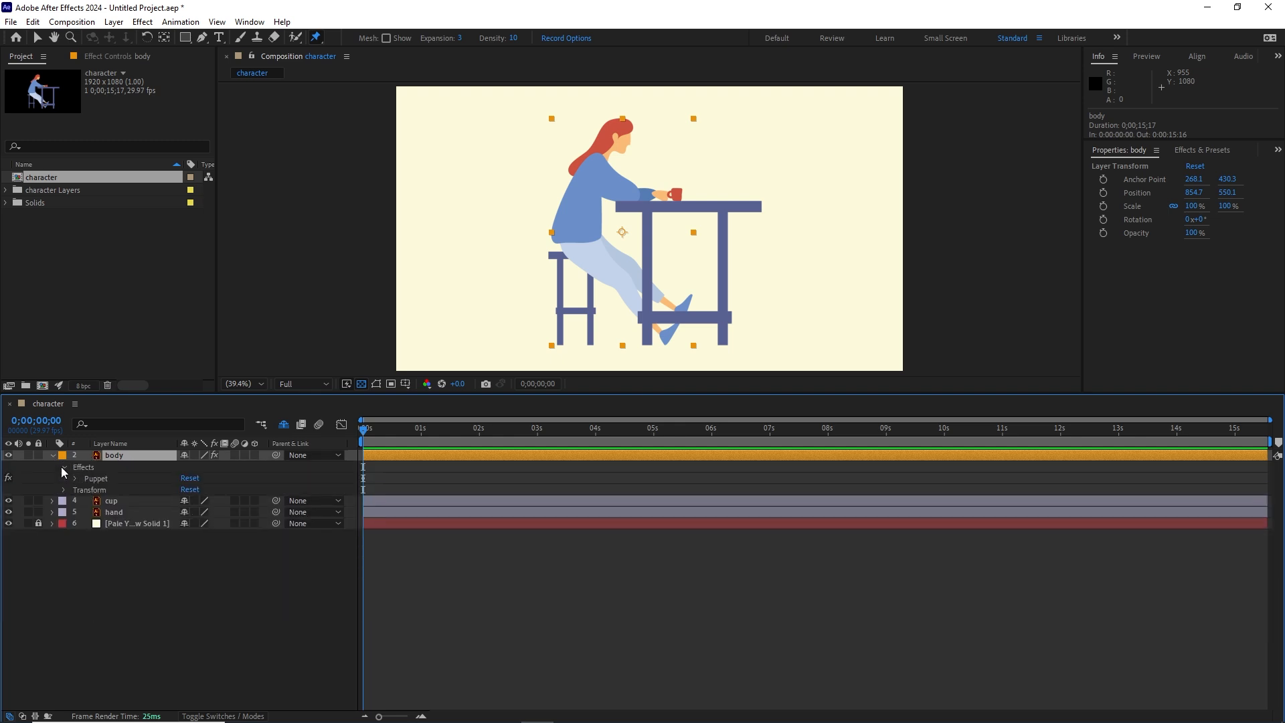
{"action": "left_click", "coordinate": [72, 478]}
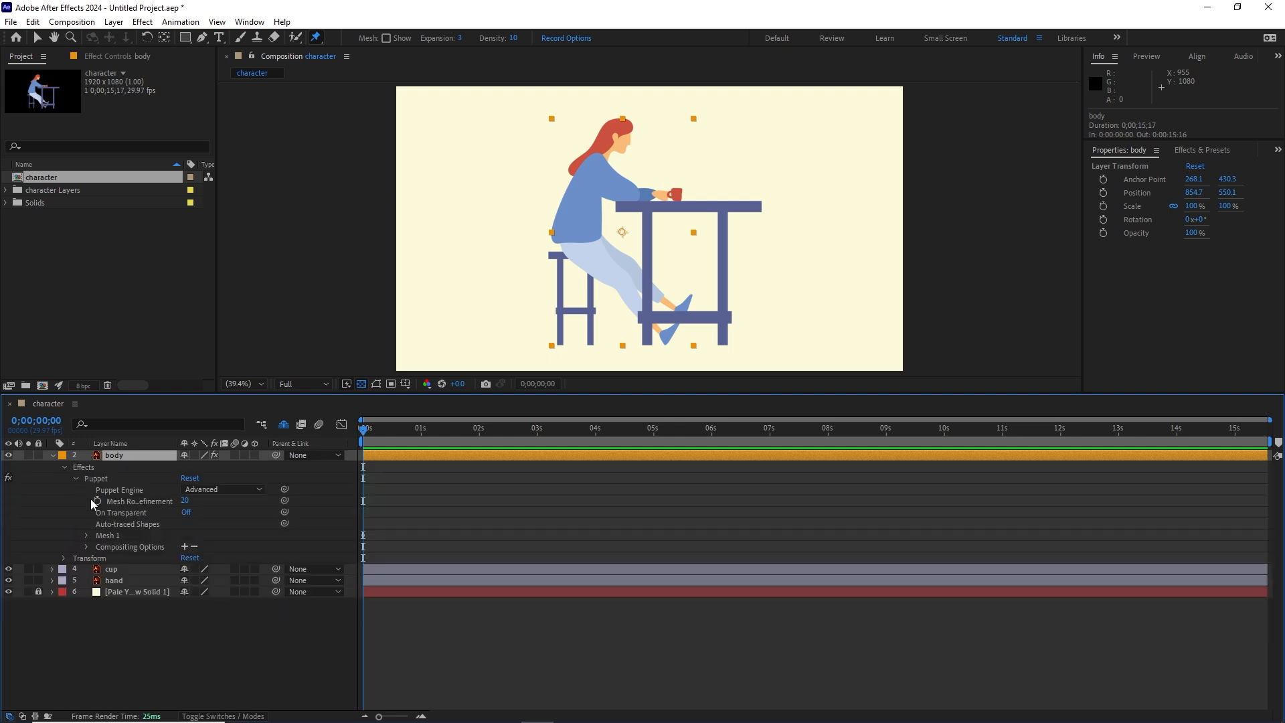
{"action": "left_click", "coordinate": [86, 535]}
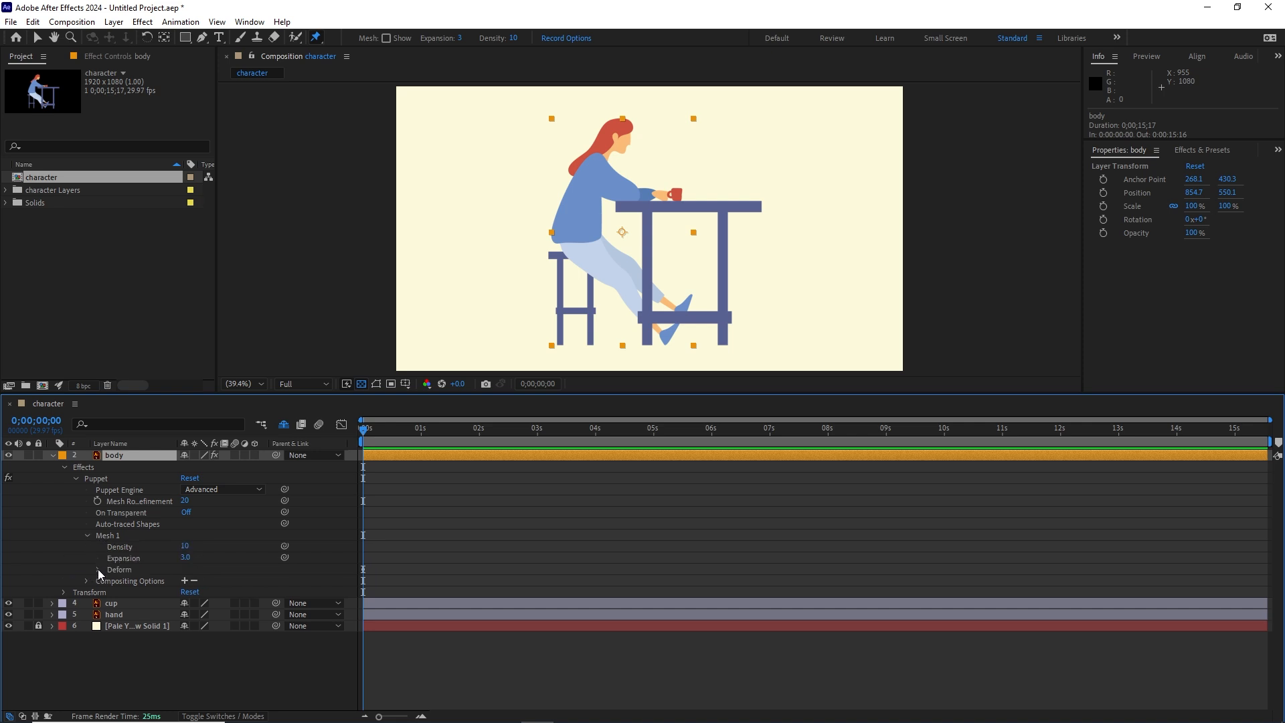
{"action": "left_click", "coordinate": [97, 569]}
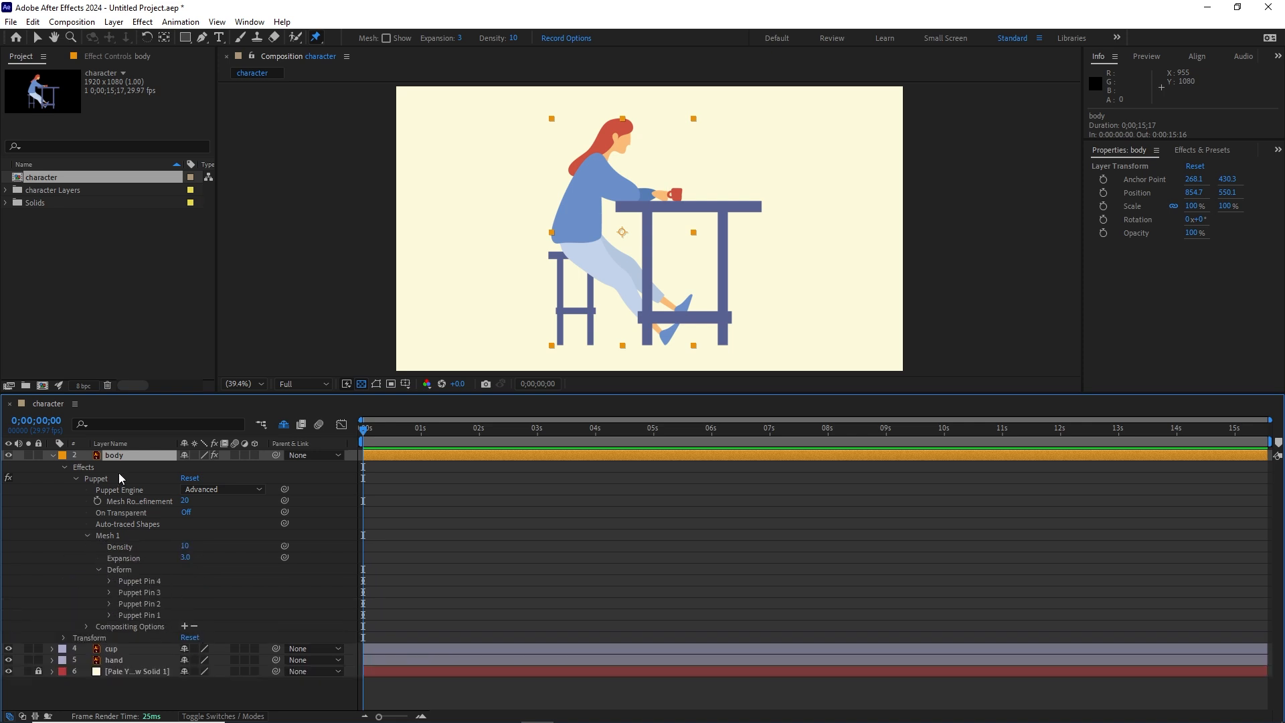
Step: Reveal the body layer's keyframed properties and delete the position keyframes of all four puppet pins
{"action": "key", "text": "u"}
{"action": "left_click", "coordinate": [459, 517]}
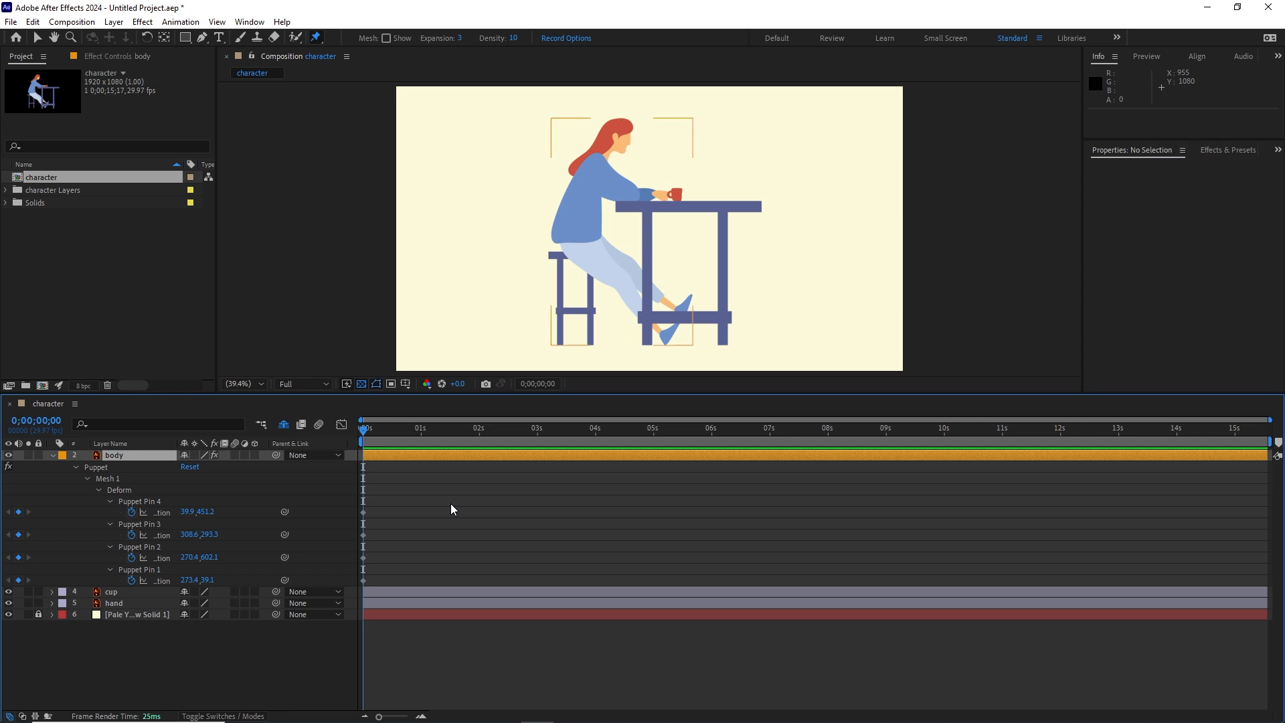
{"action": "left_click_drag", "start_coordinate": [392, 485], "coordinate": [354, 598]}
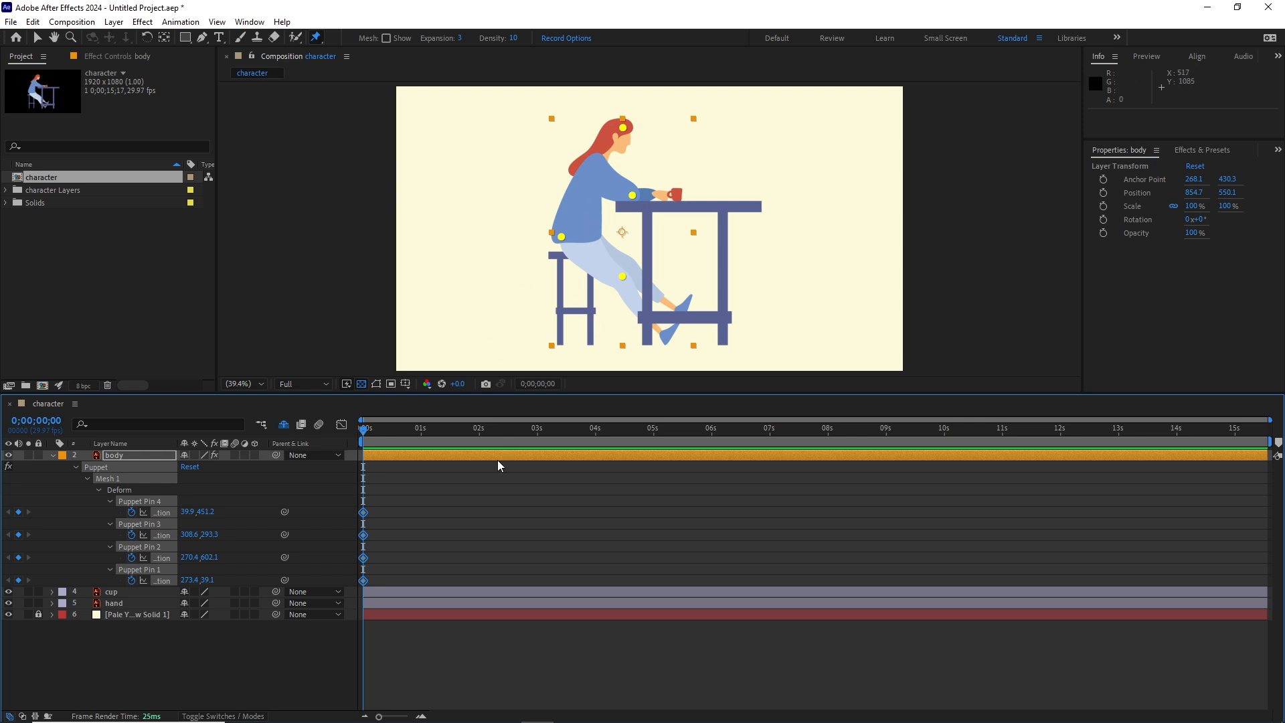
{"action": "key", "text": "Delete"}
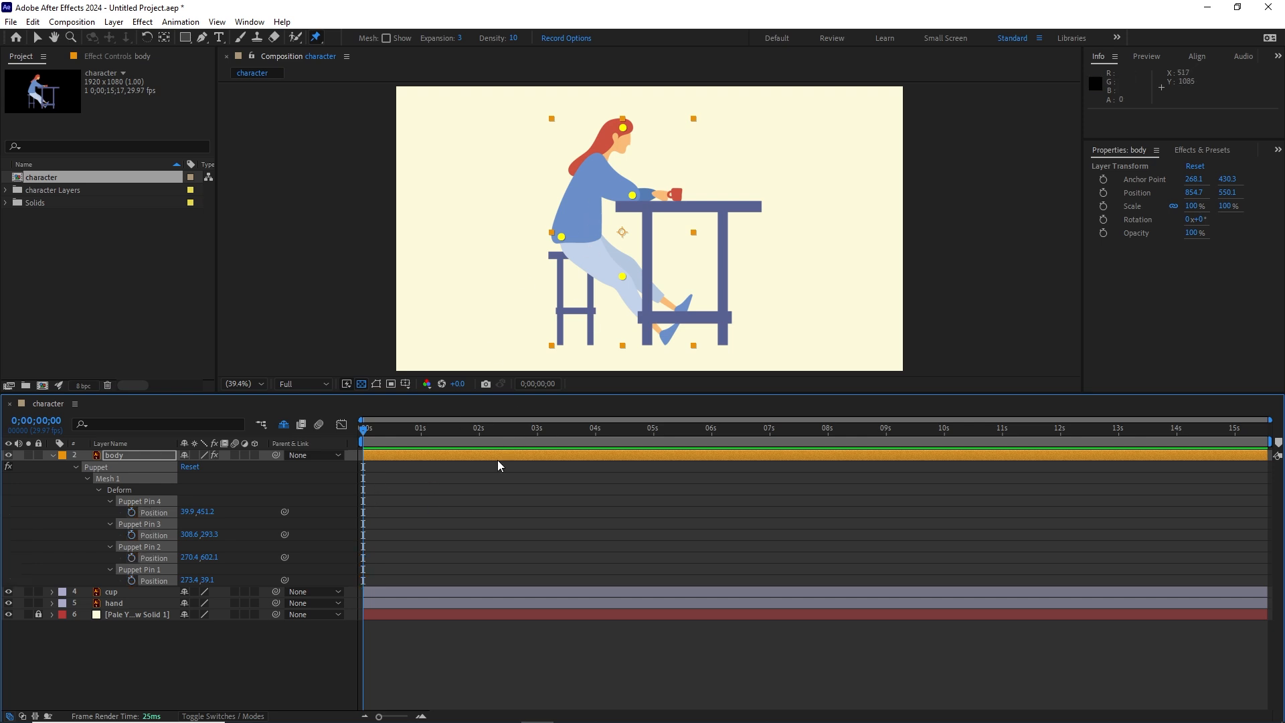
Step: Rename the body layer's Puppet Pin 1 to "head"
{"action": "left_click", "coordinate": [202, 640]}
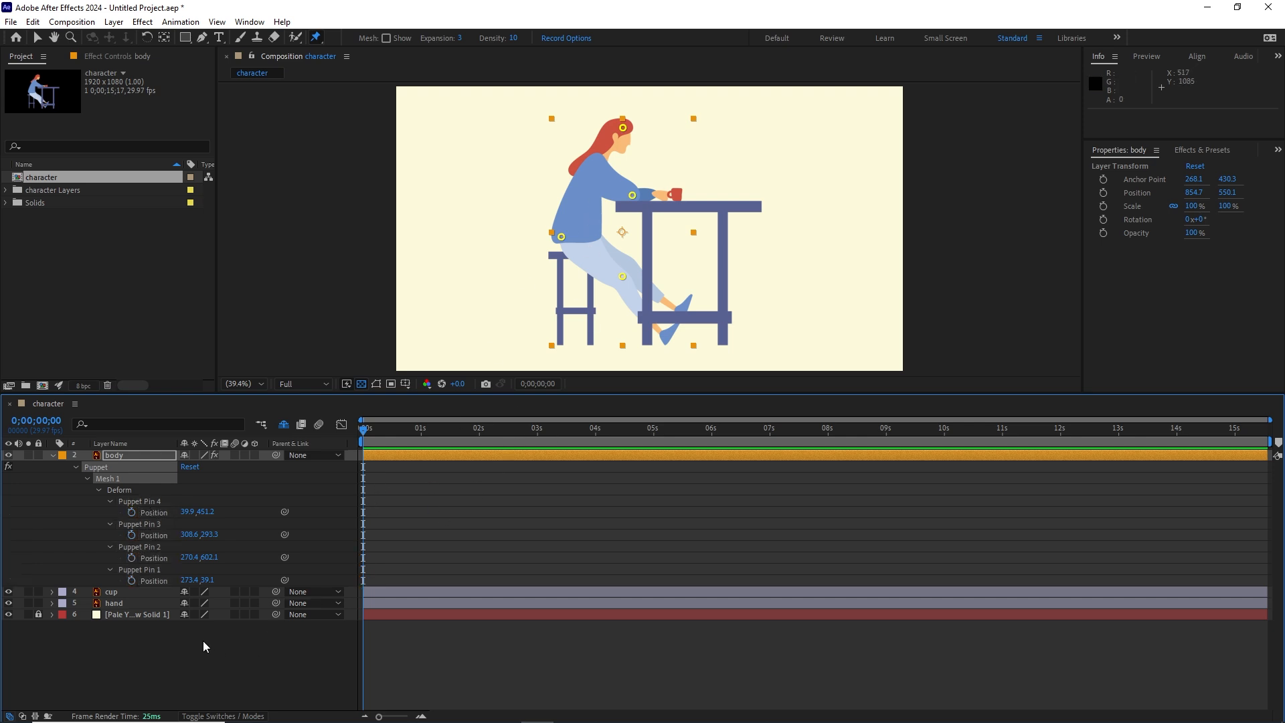
{"action": "left_click", "coordinate": [143, 571]}
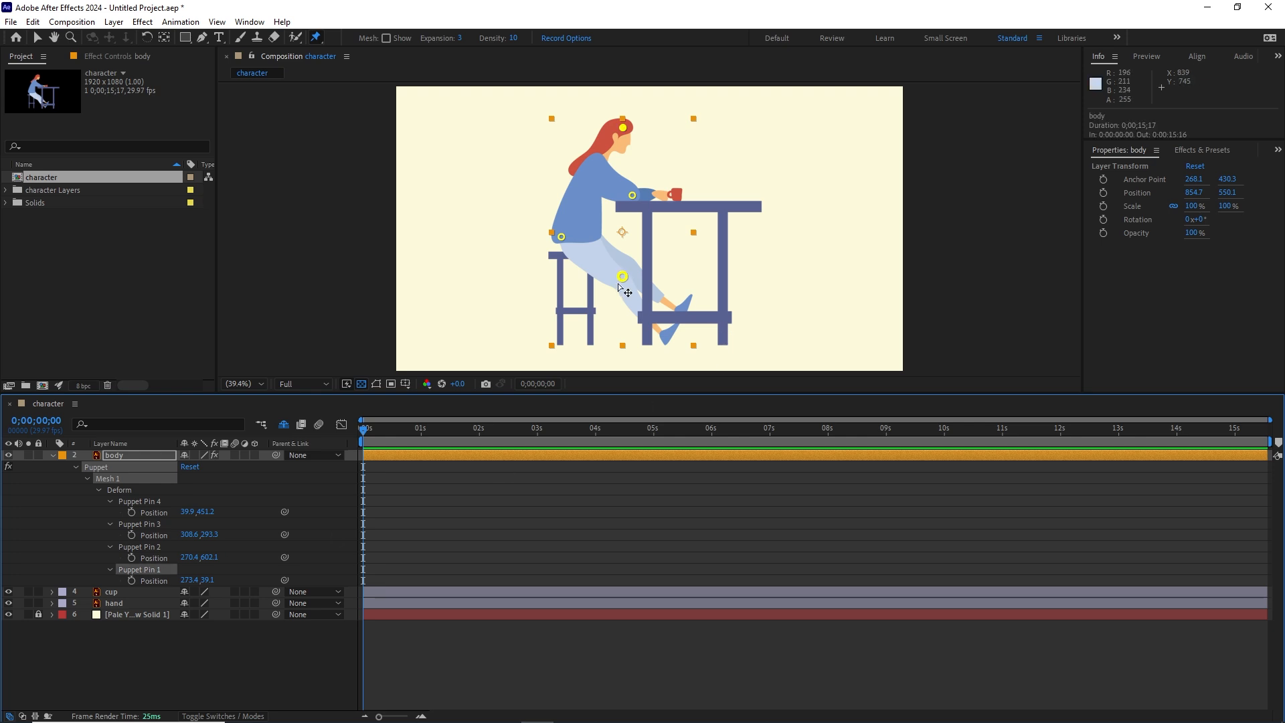
{"action": "left_click", "coordinate": [150, 628]}
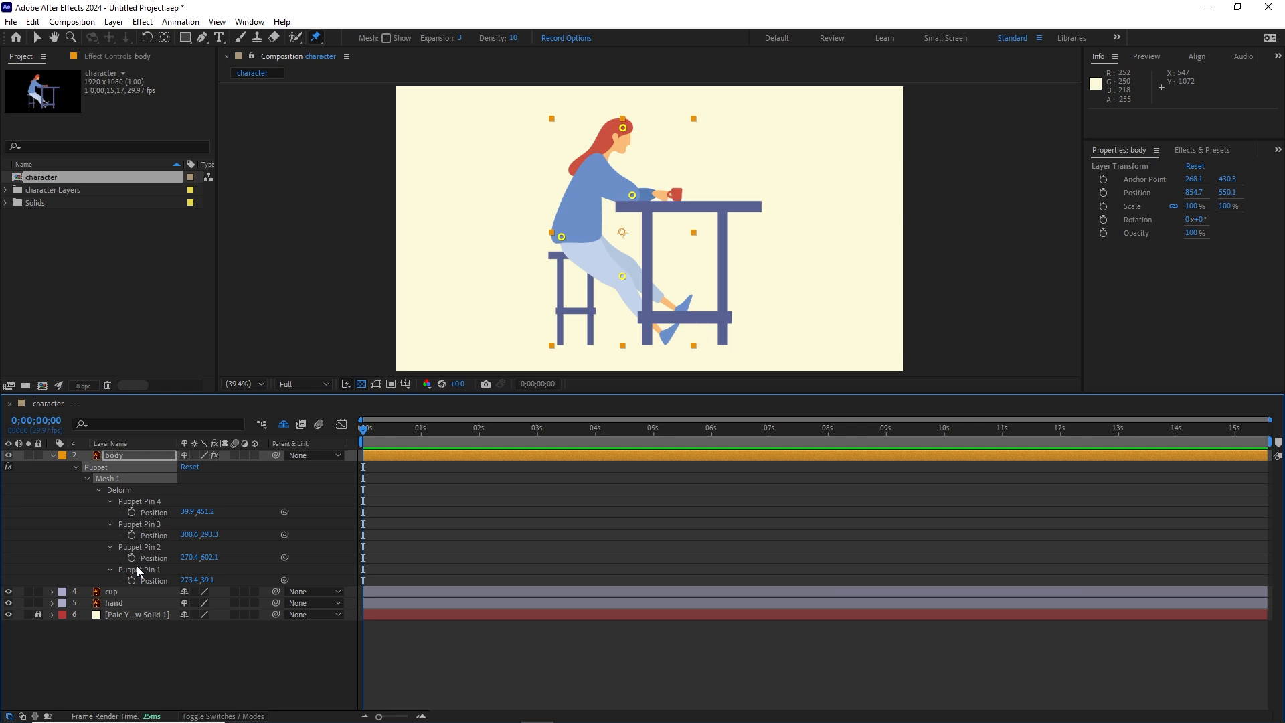
{"action": "left_click", "coordinate": [137, 567]}
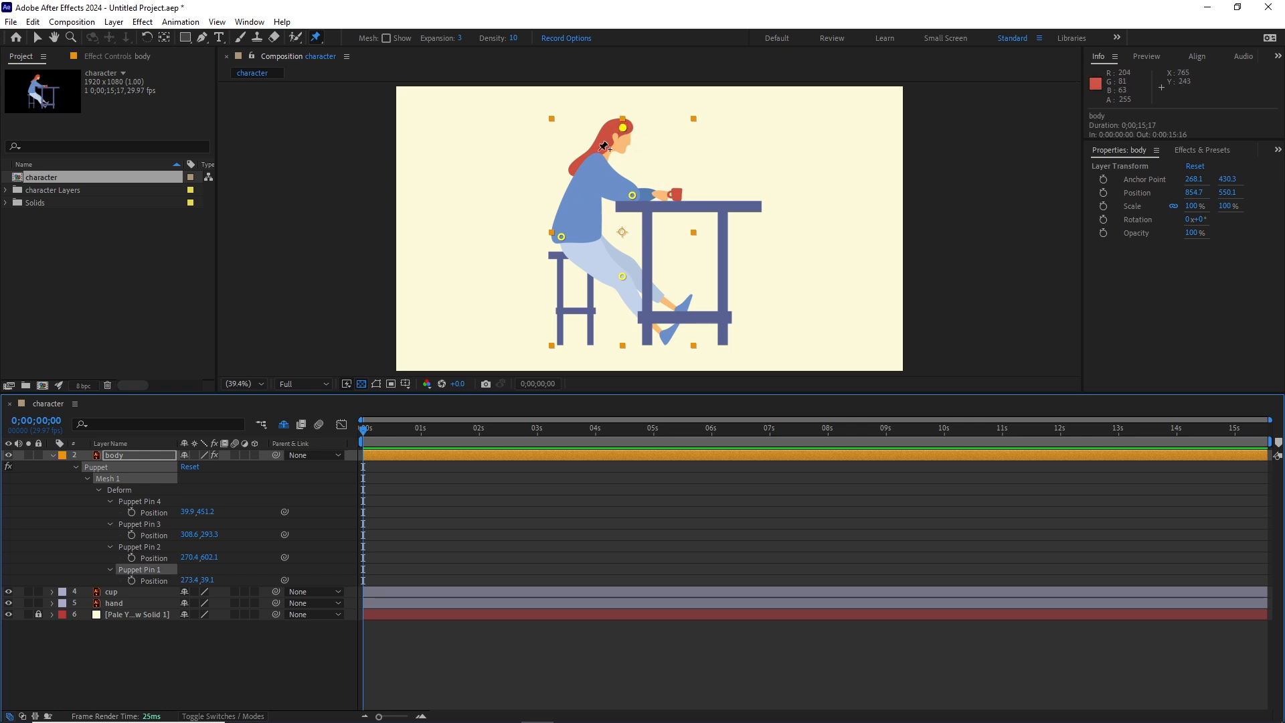
{"action": "key", "text": "Return"}
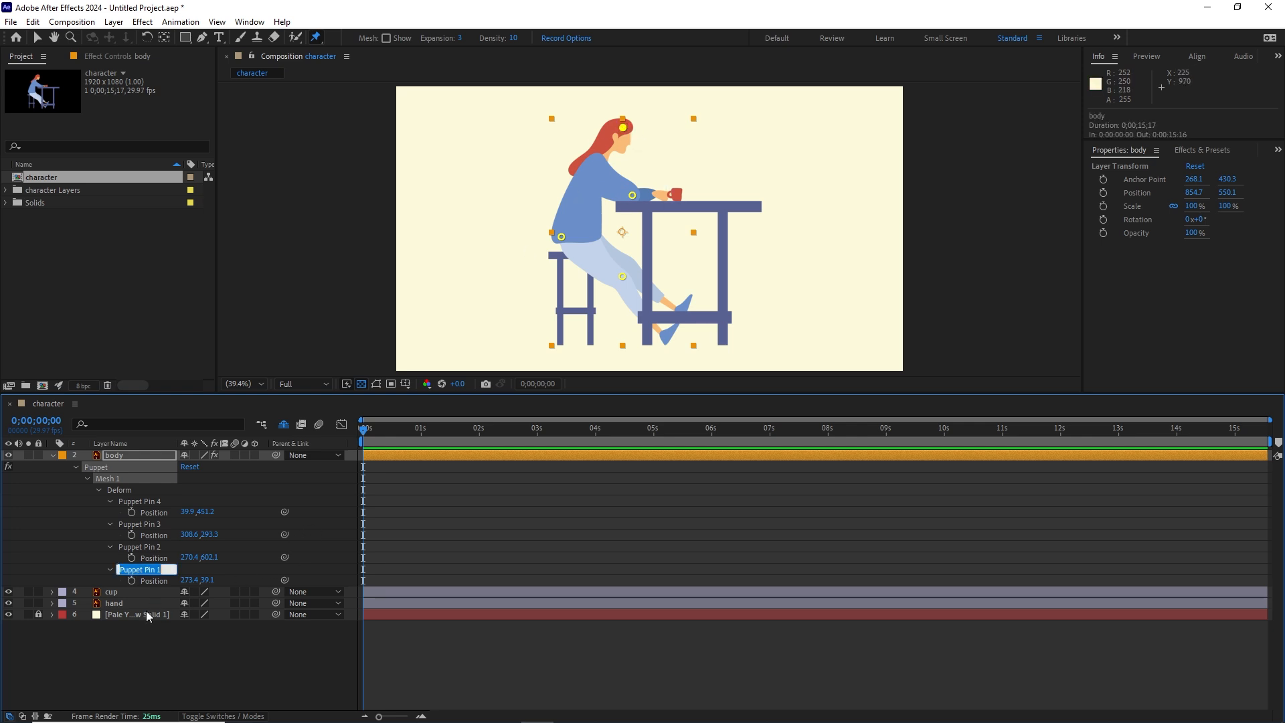
{"action": "type", "text": "head"}
{"action": "left_click", "coordinate": [238, 666]}
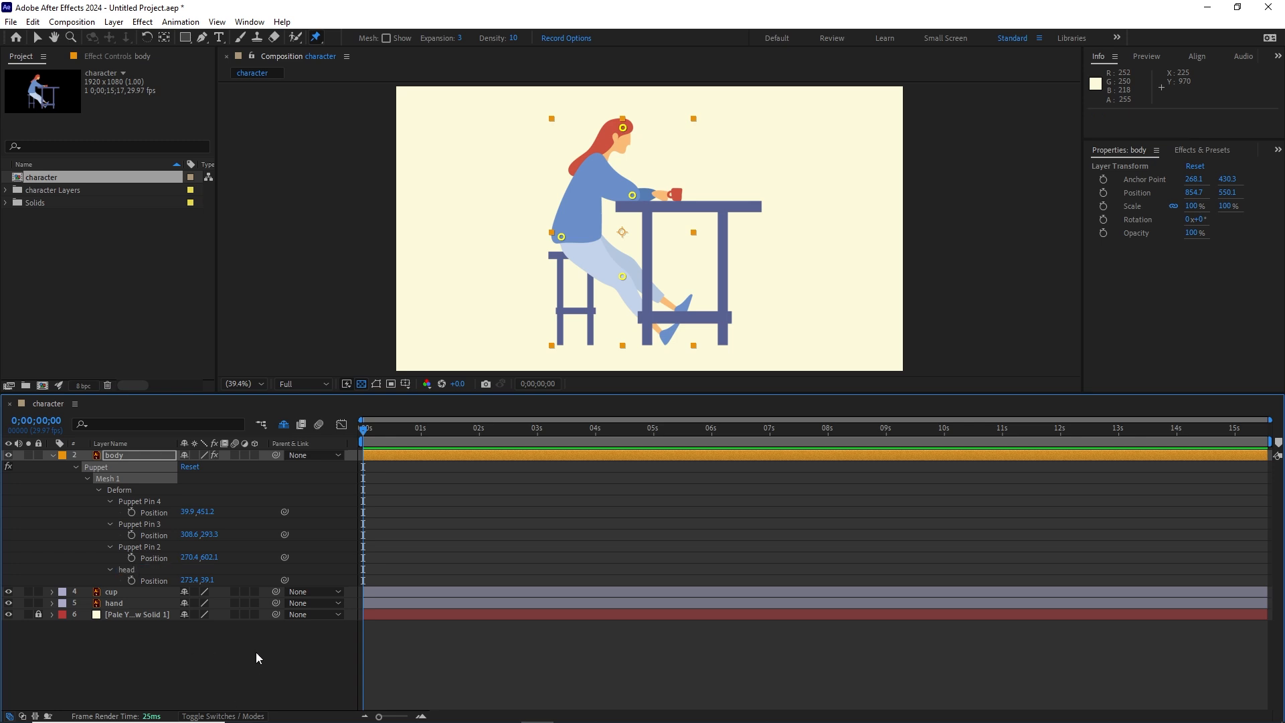
Step: Try moving the head pin forward and down with the Selection tool, and reset its position
{"action": "left_click", "coordinate": [38, 39]}
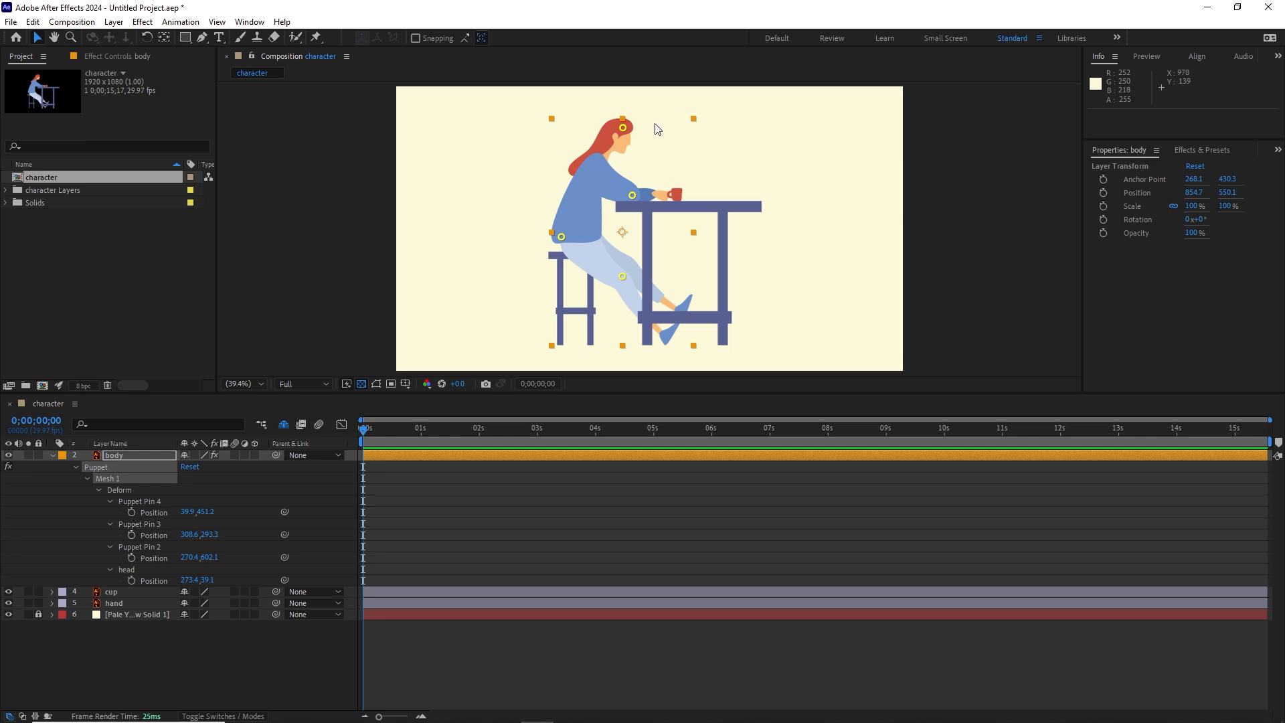
{"action": "left_click", "coordinate": [624, 129]}
{"action": "left_click_drag", "start_coordinate": [625, 131], "coordinate": [640, 147]}
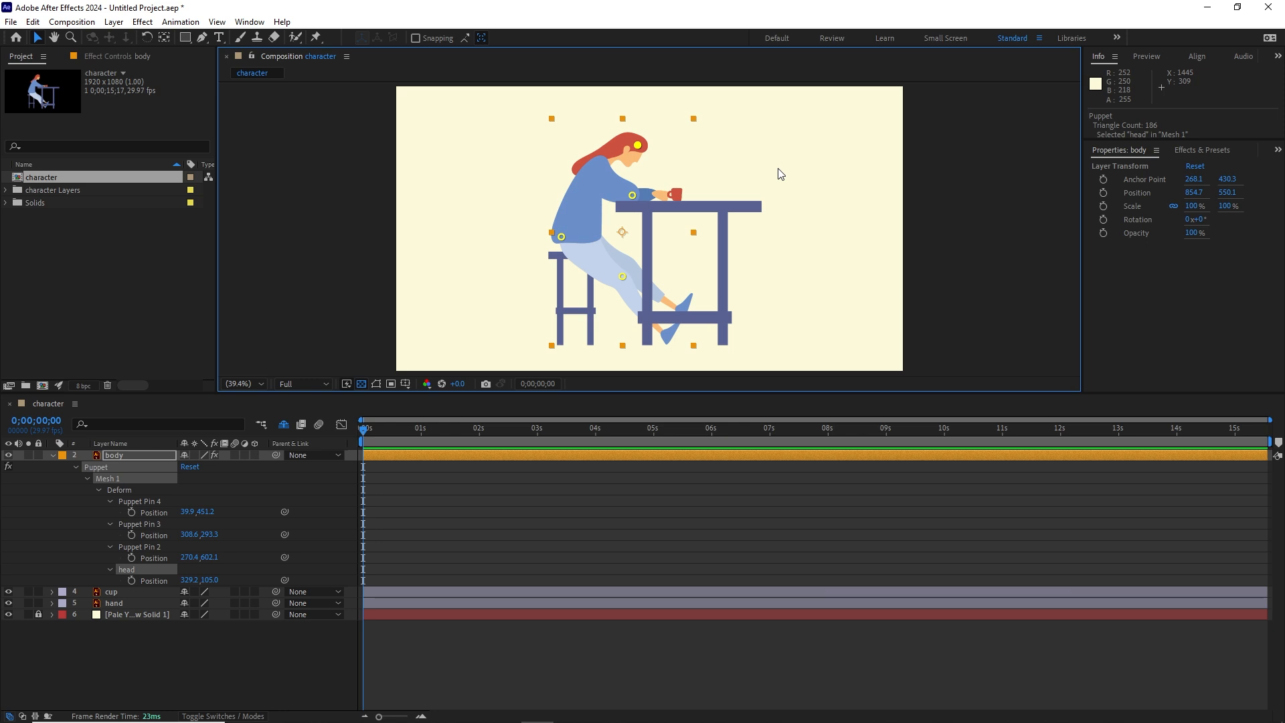
{"action": "left_click", "coordinate": [156, 581]}
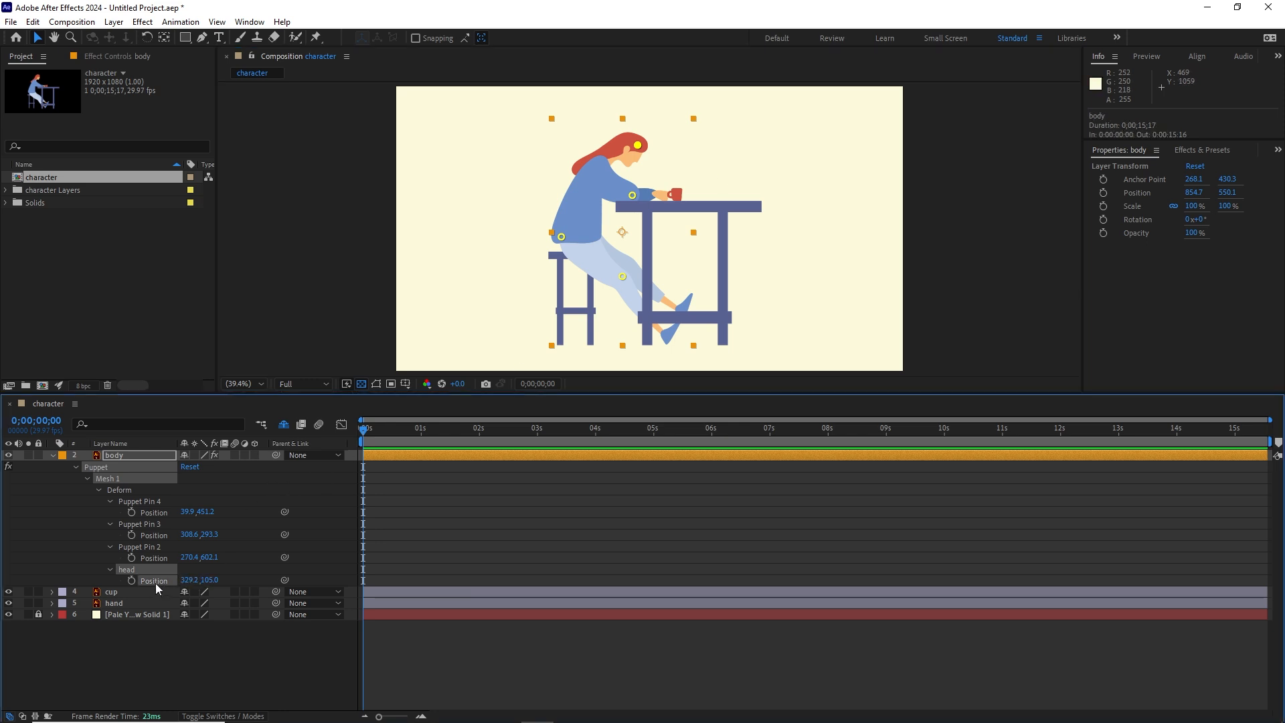
{"action": "right_click", "coordinate": [155, 582]}
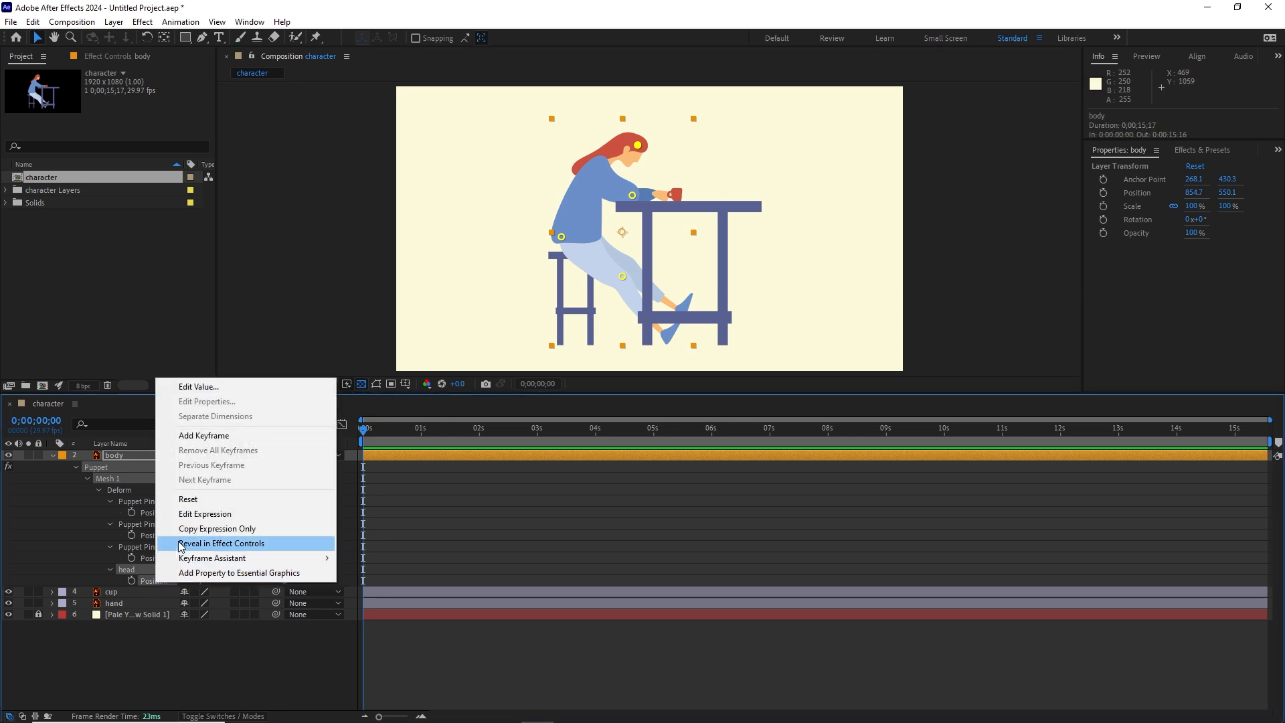
{"action": "left_click", "coordinate": [201, 499]}
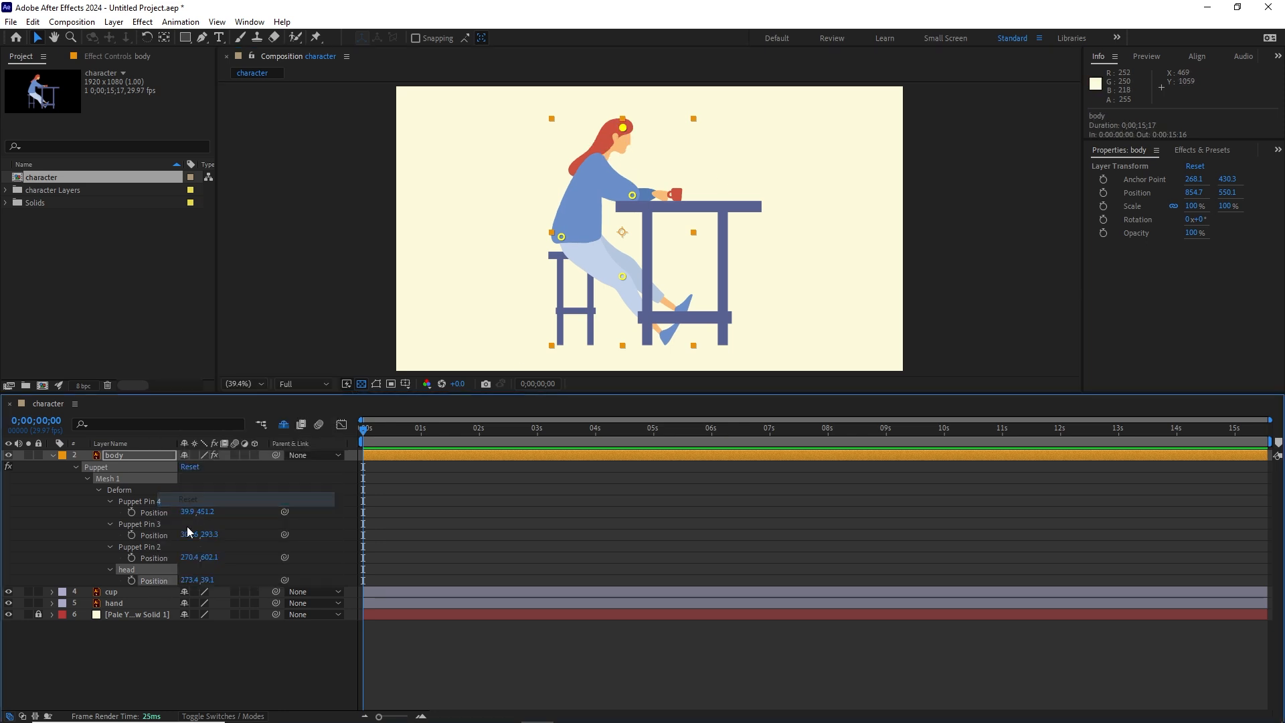
{"action": "left_click", "coordinate": [170, 642]}
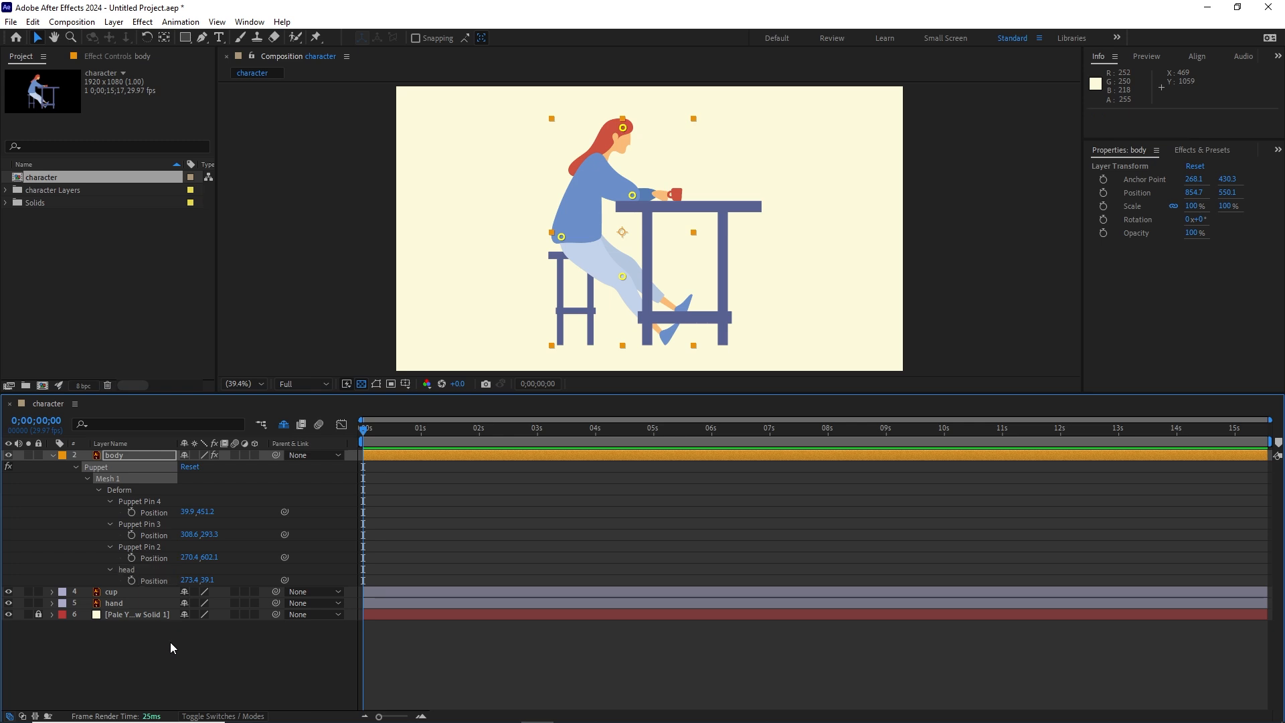
Step: Start keyframing the head pin's position at 0 seconds and lean the head slightly back, to about 230, 24
{"action": "left_click", "coordinate": [131, 581]}
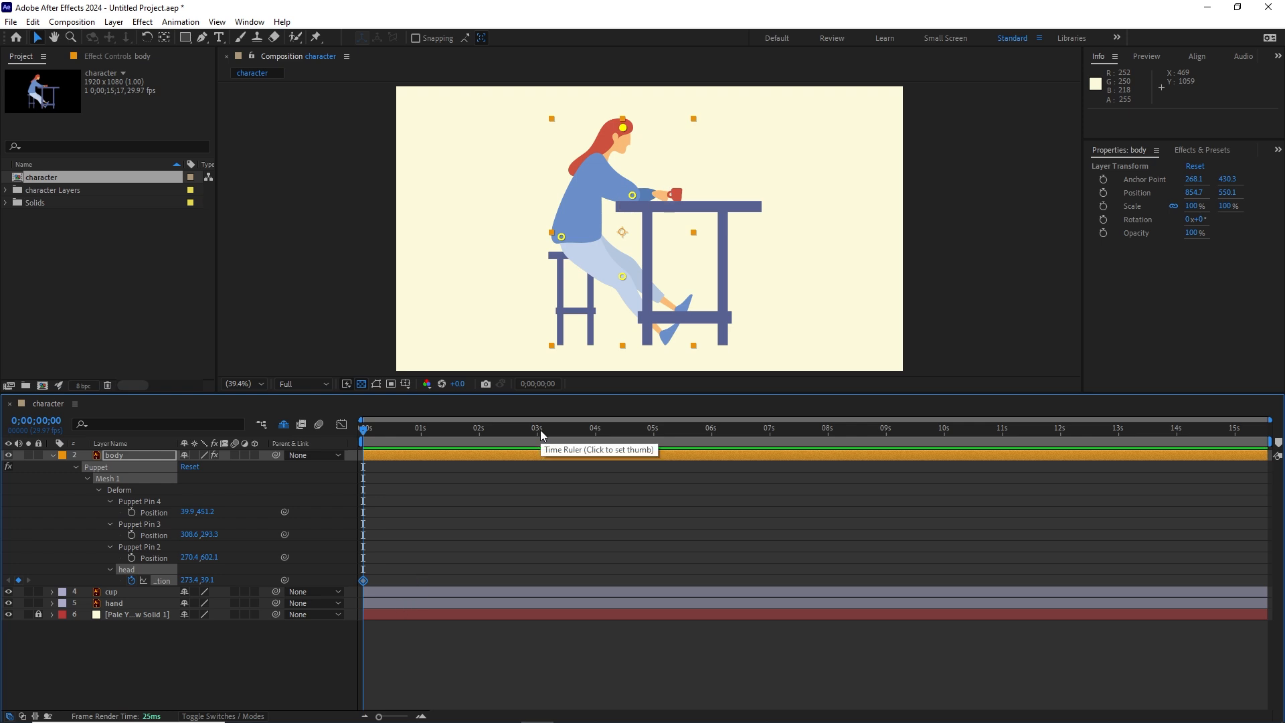
{"action": "left_click_drag", "start_coordinate": [625, 129], "coordinate": [612, 127]}
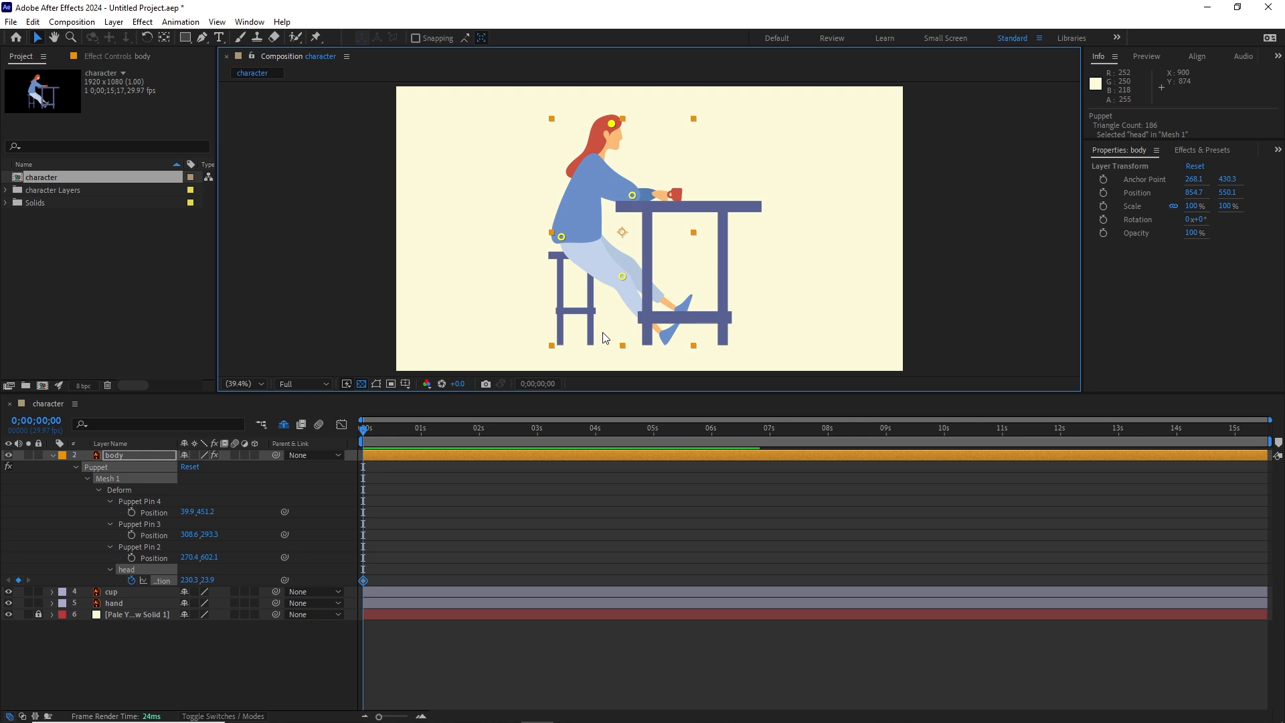
{"action": "left_click", "coordinate": [260, 641]}
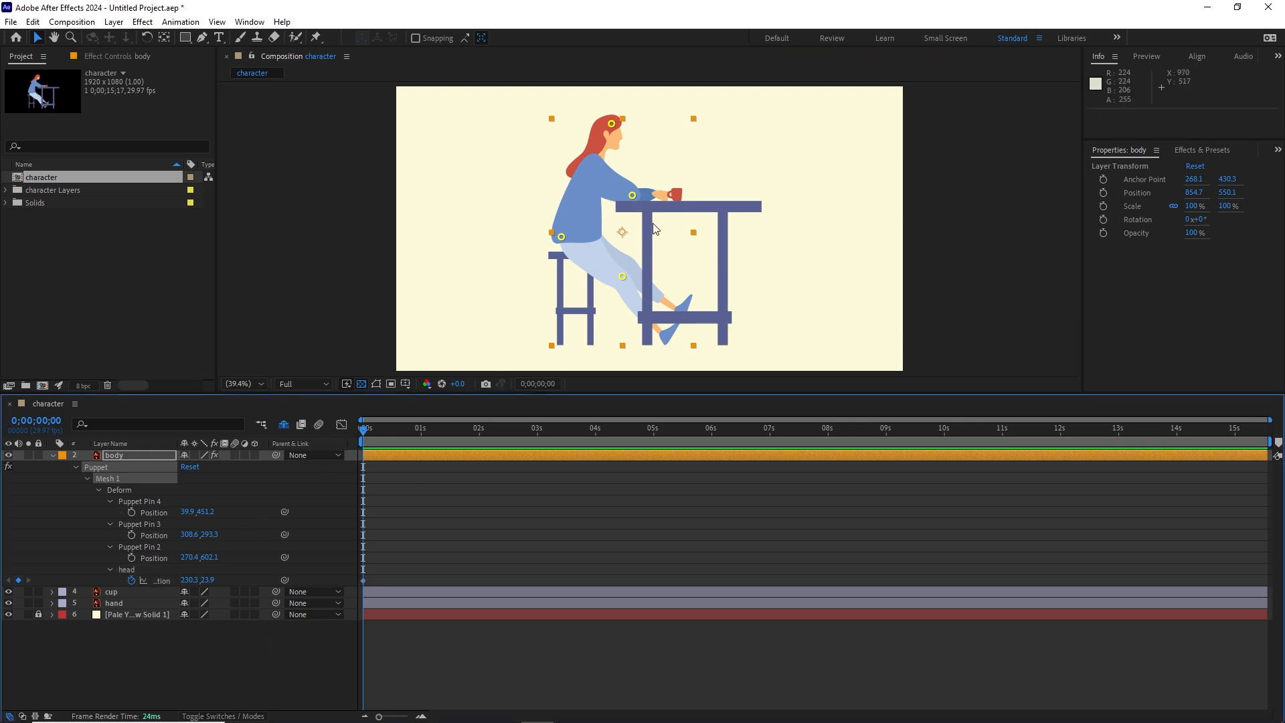
{"action": "left_click_drag", "start_coordinate": [607, 126], "coordinate": [501, 118]}
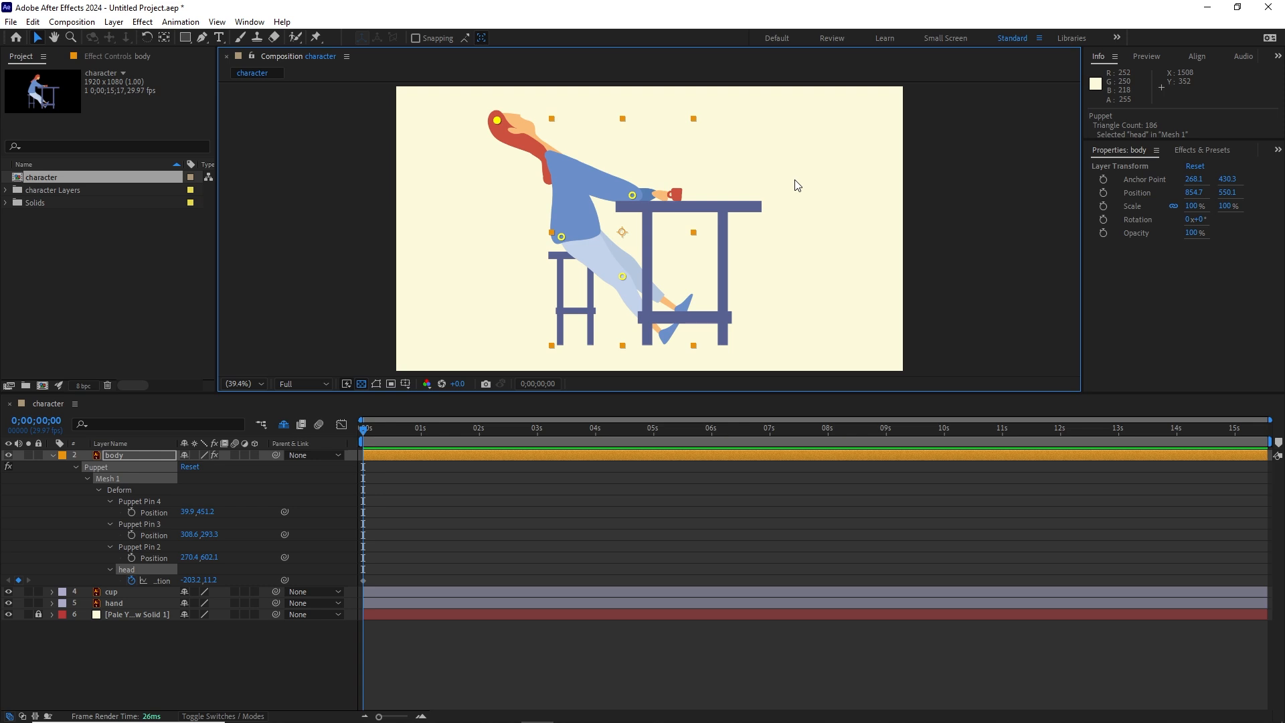
{"action": "key", "text": "ctrl+z"}
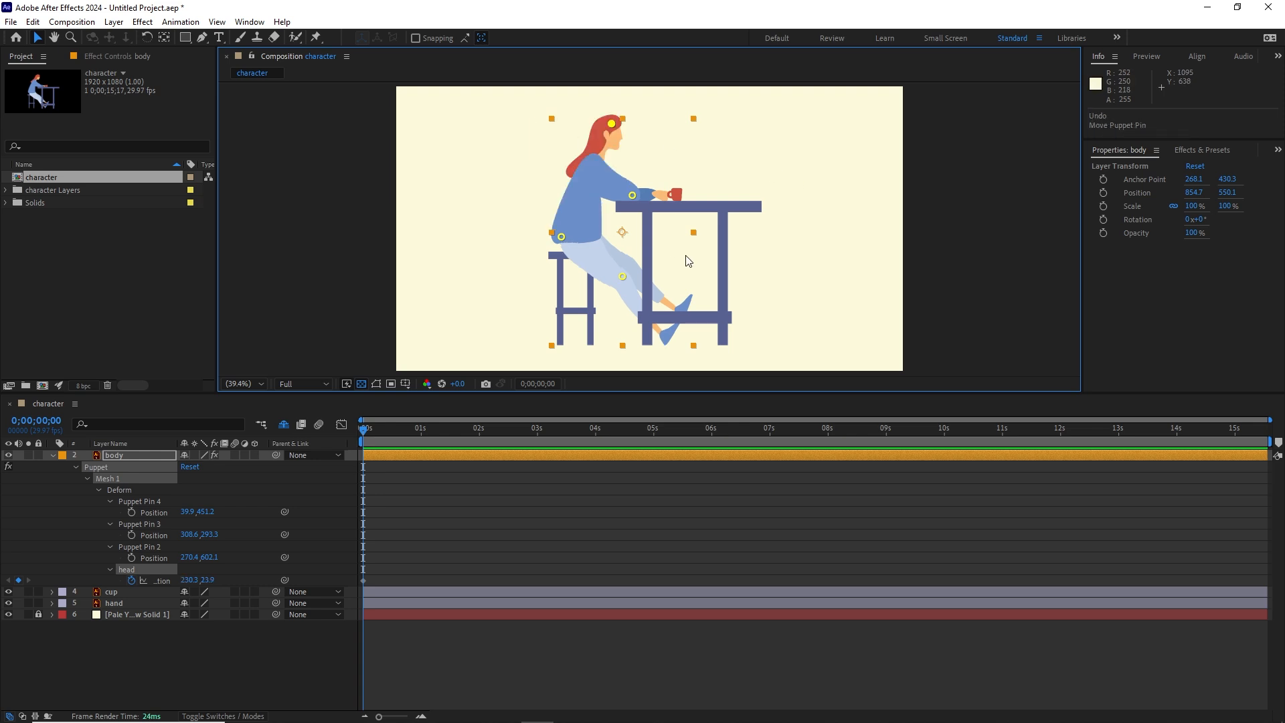
Step: Keyframe the head pin forward at about 289, 42 at 1 second and hold that position with a keyframe at 2 seconds
{"action": "key", "text": "space"}
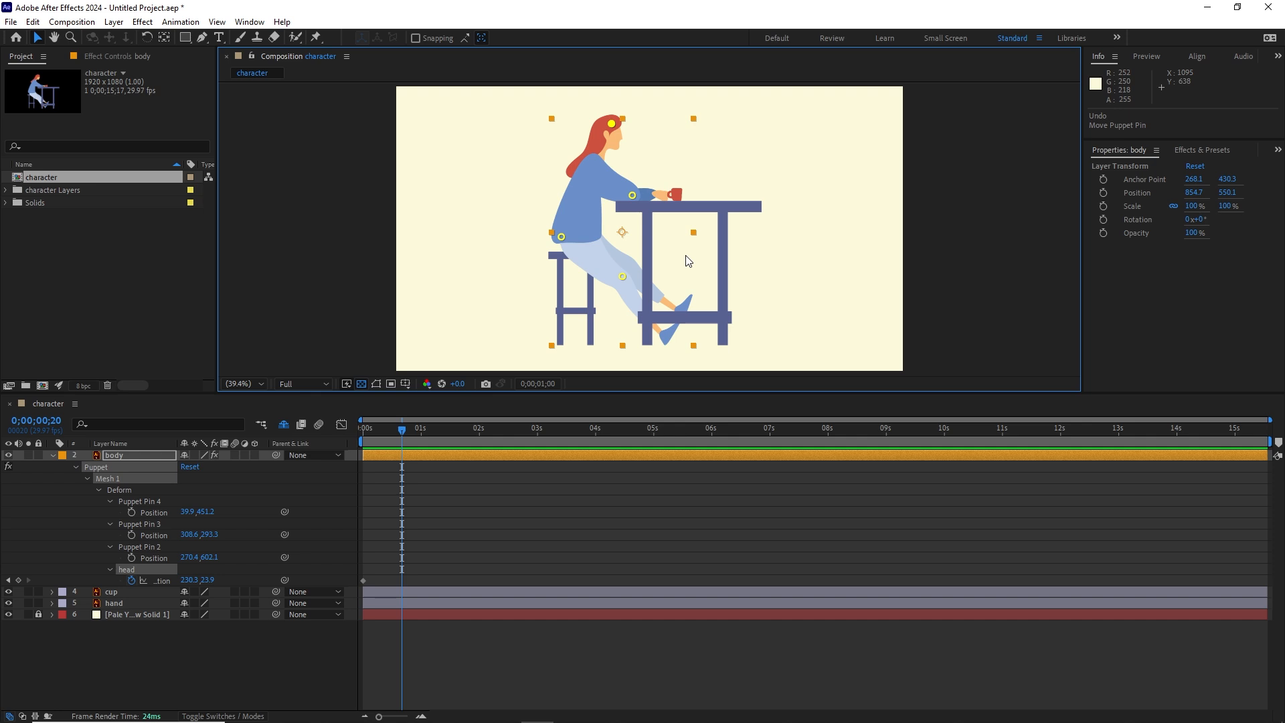
{"action": "key", "text": "shift+Page_Down"}
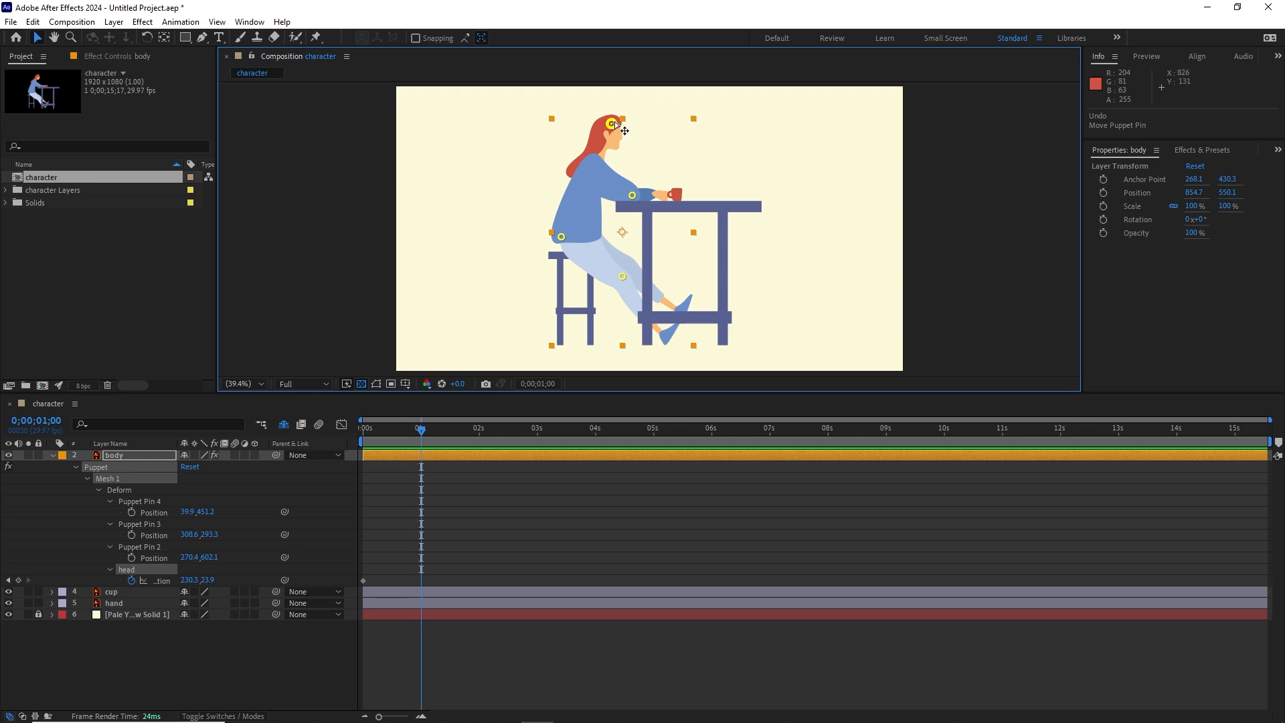
{"action": "left_click_drag", "start_coordinate": [616, 125], "coordinate": [630, 130]}
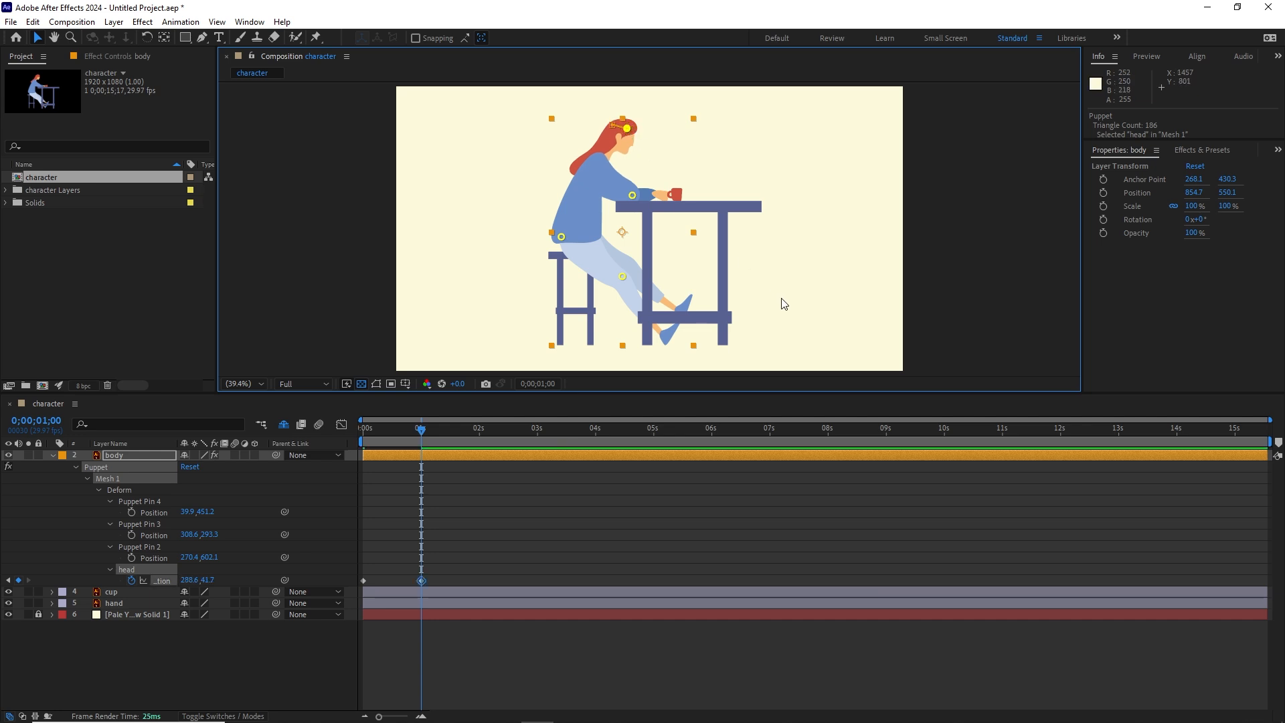
{"action": "key", "text": "shift+Page_Down"}
{"action": "key", "text": "shift+Page_Down"}
{"action": "key", "text": "shift+Page_Down"}
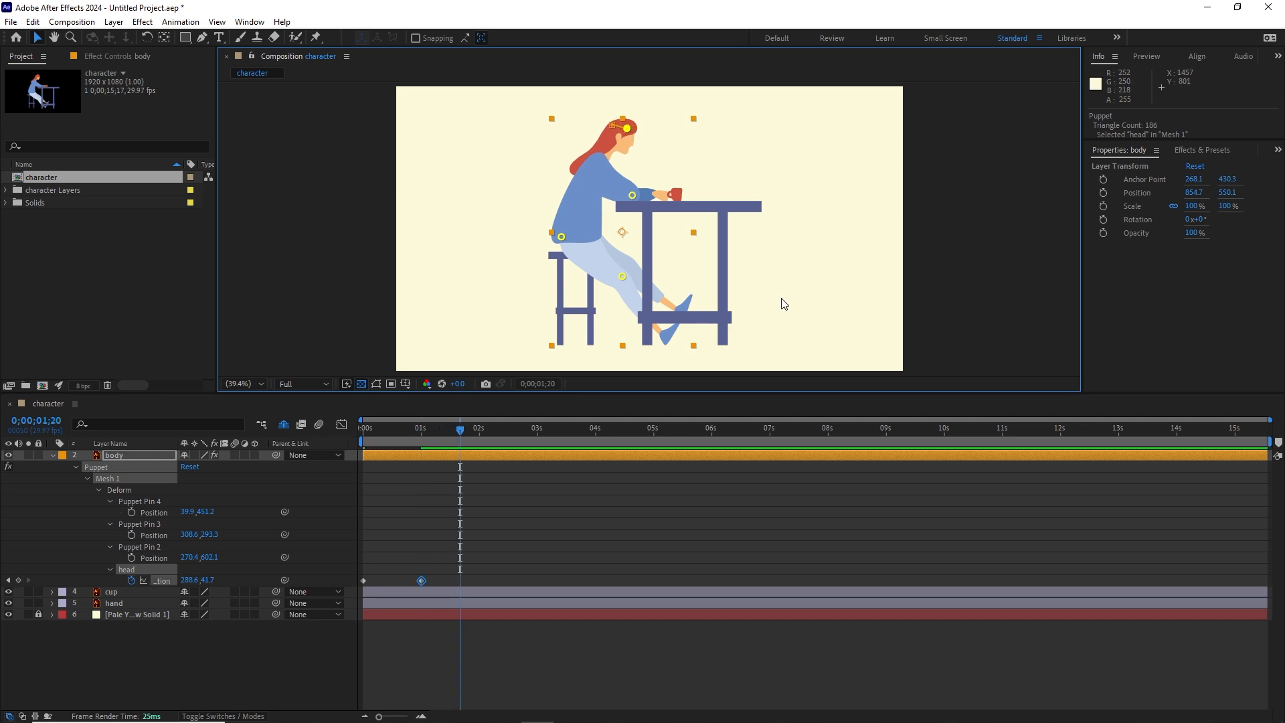
{"action": "left_click", "coordinate": [17, 581]}
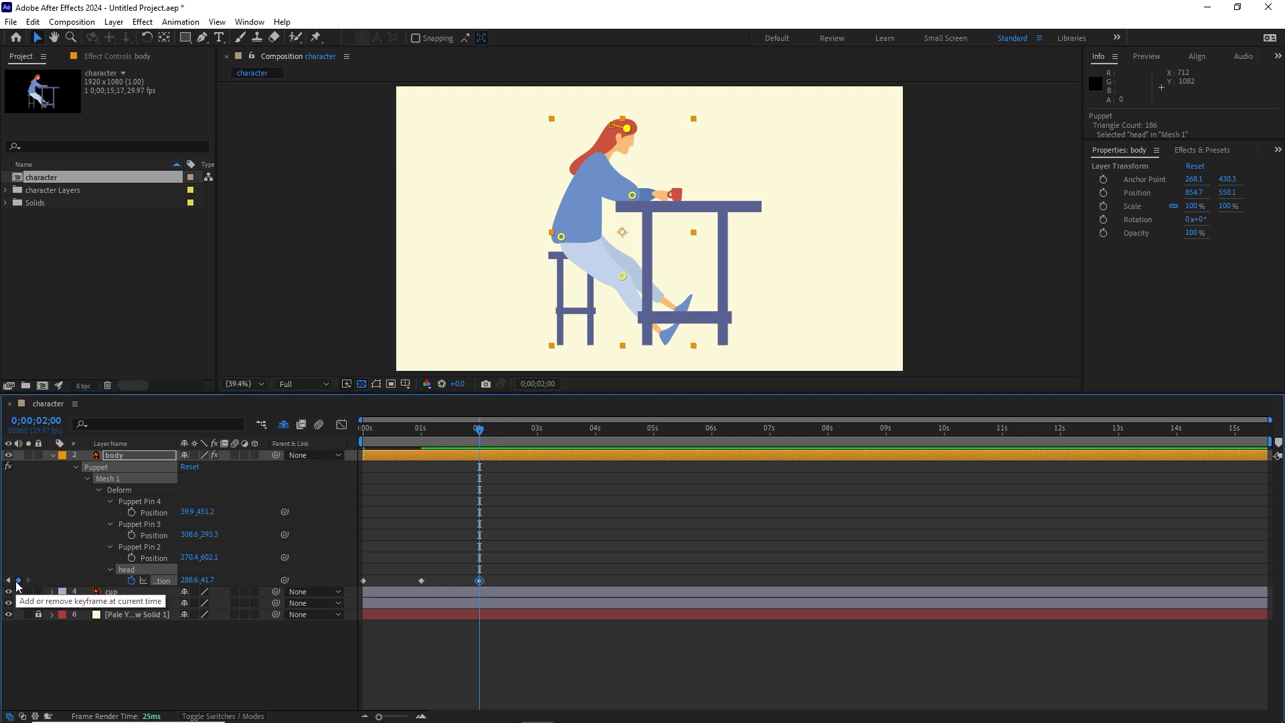
Step: Copy the head pin's first position keyframe and paste it at 3 seconds
{"action": "key", "text": "shift+Page_Down"}
{"action": "key", "text": "shift+Page_Down"}
{"action": "key", "text": "shift+Page_Down"}
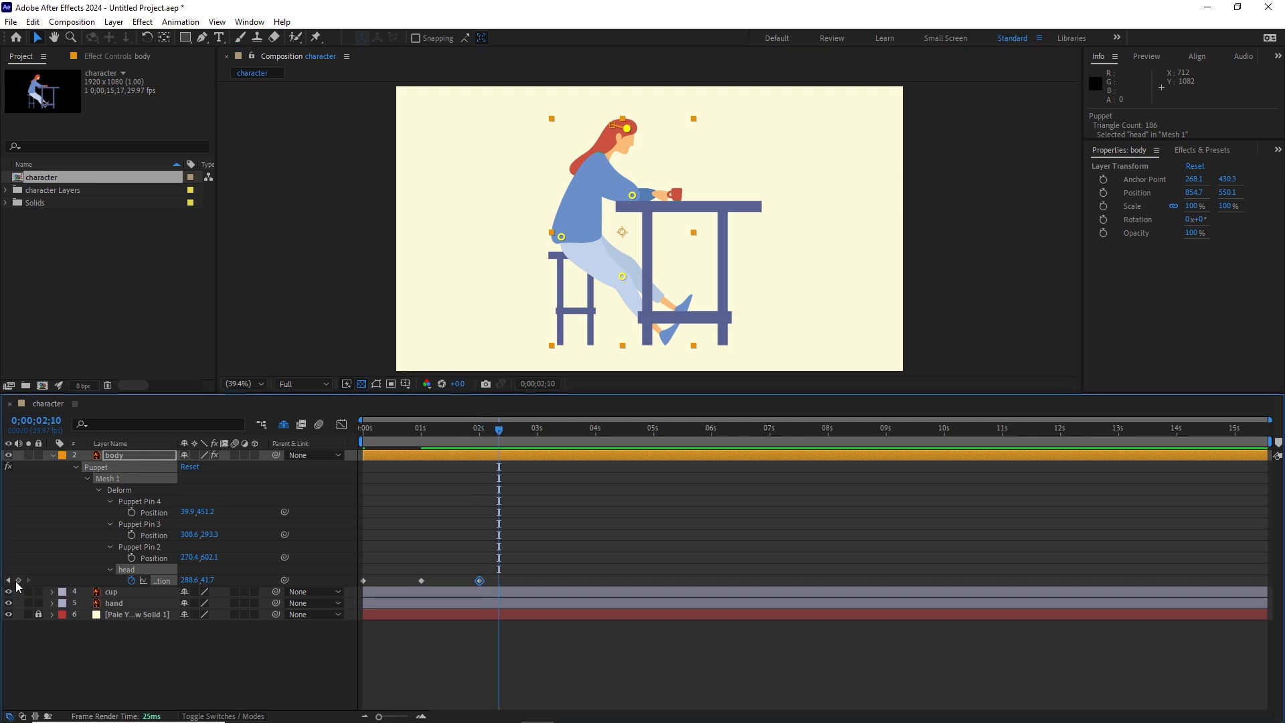
{"action": "left_click", "coordinate": [363, 581]}
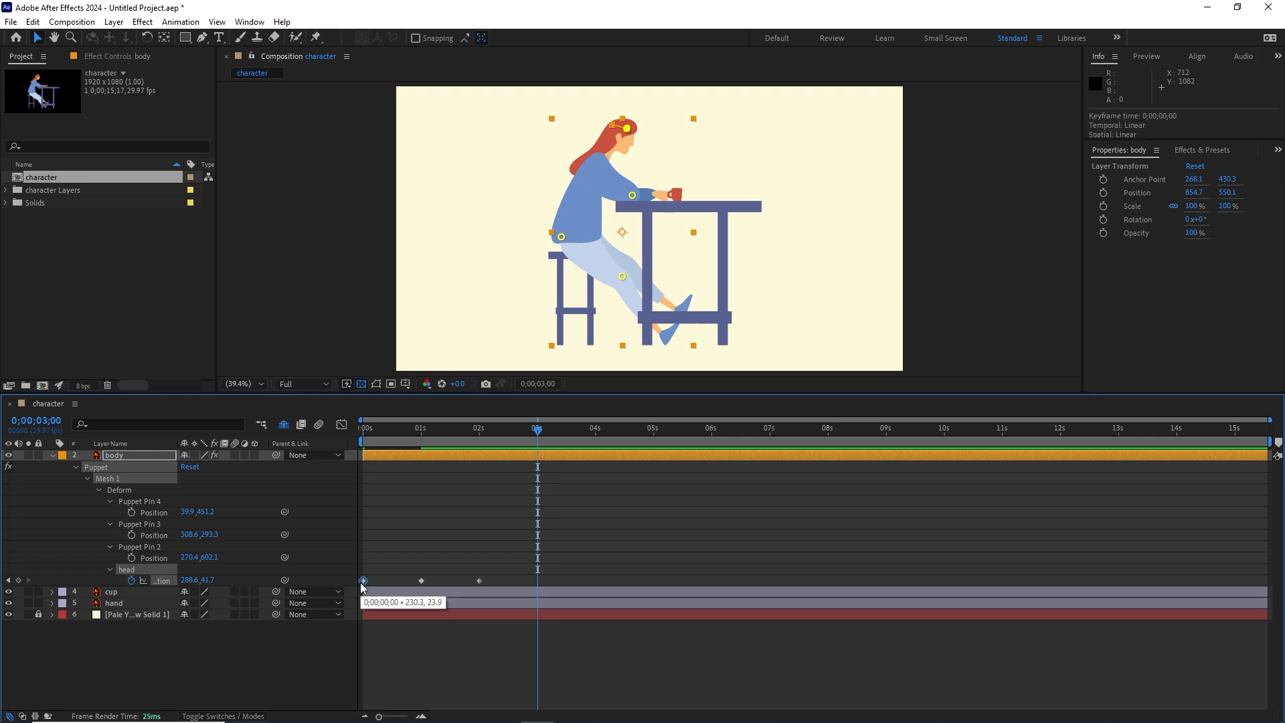
{"action": "key", "text": "ctrl+c"}
{"action": "key", "text": "ctrl+v"}
Step: Play back the head movement from the start of the composition
{"action": "key", "text": "Home"}
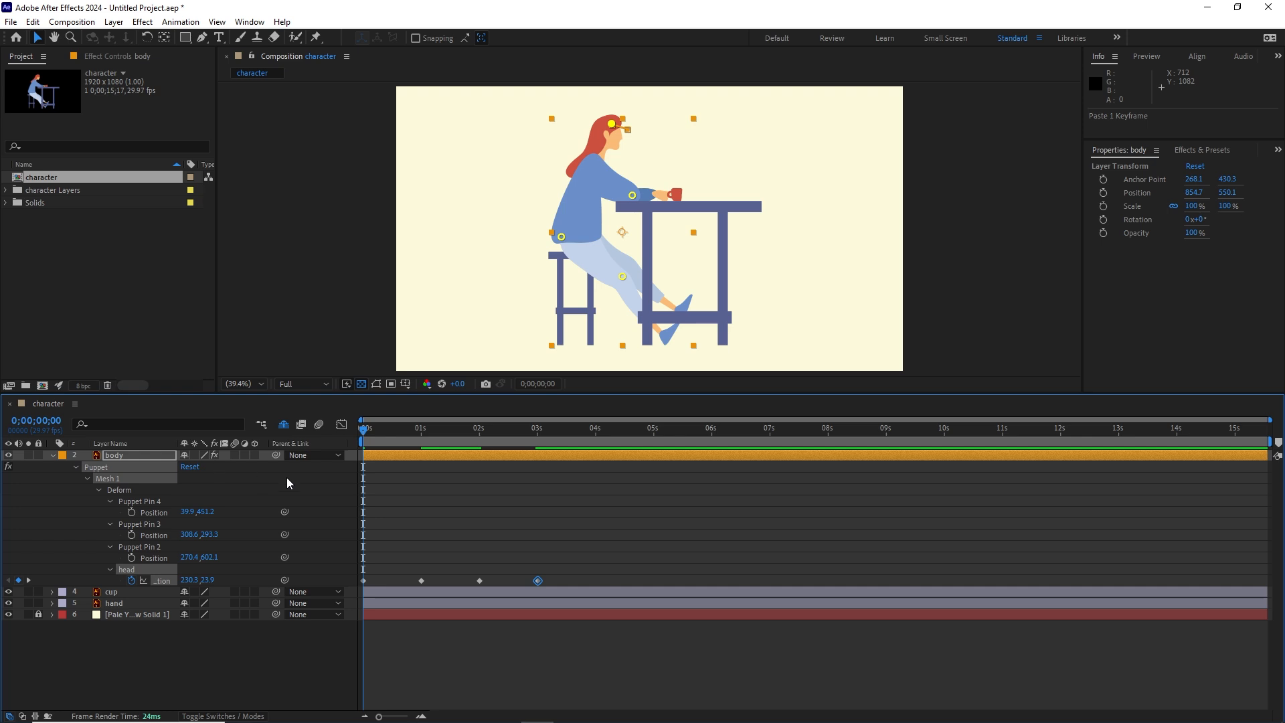
{"action": "key", "text": "space"}
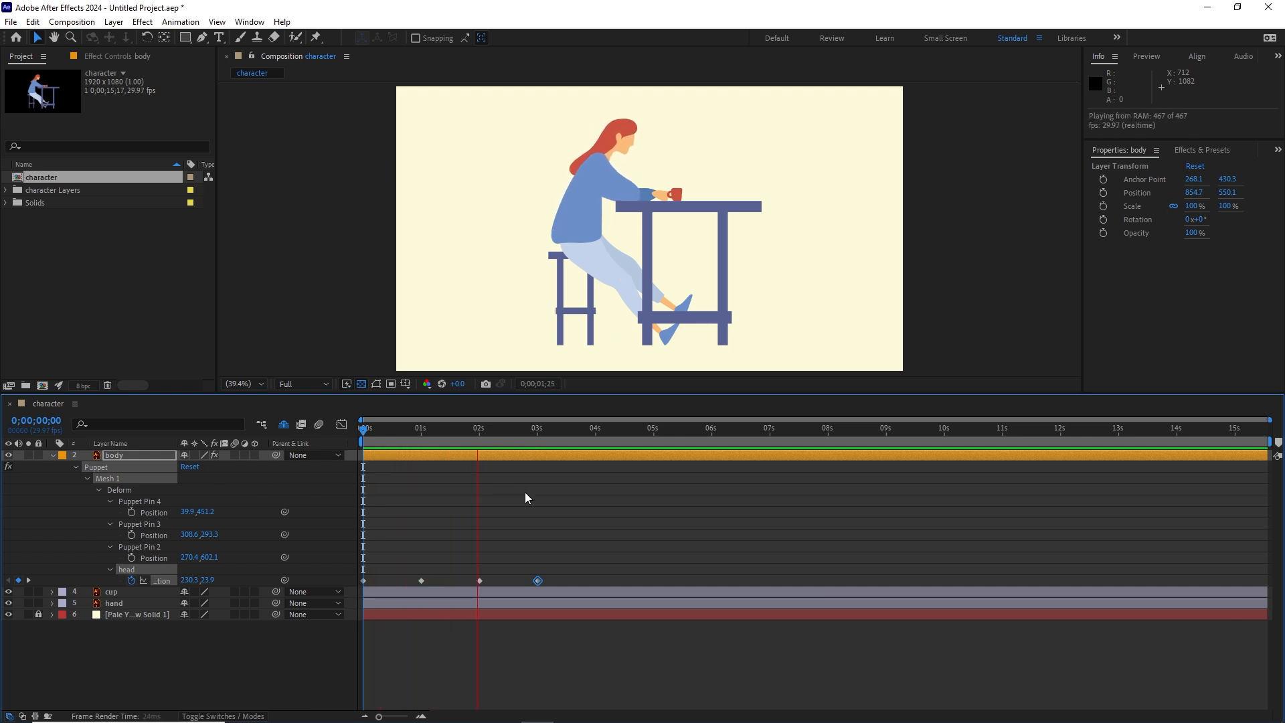
{"action": "left_click", "coordinate": [532, 527]}
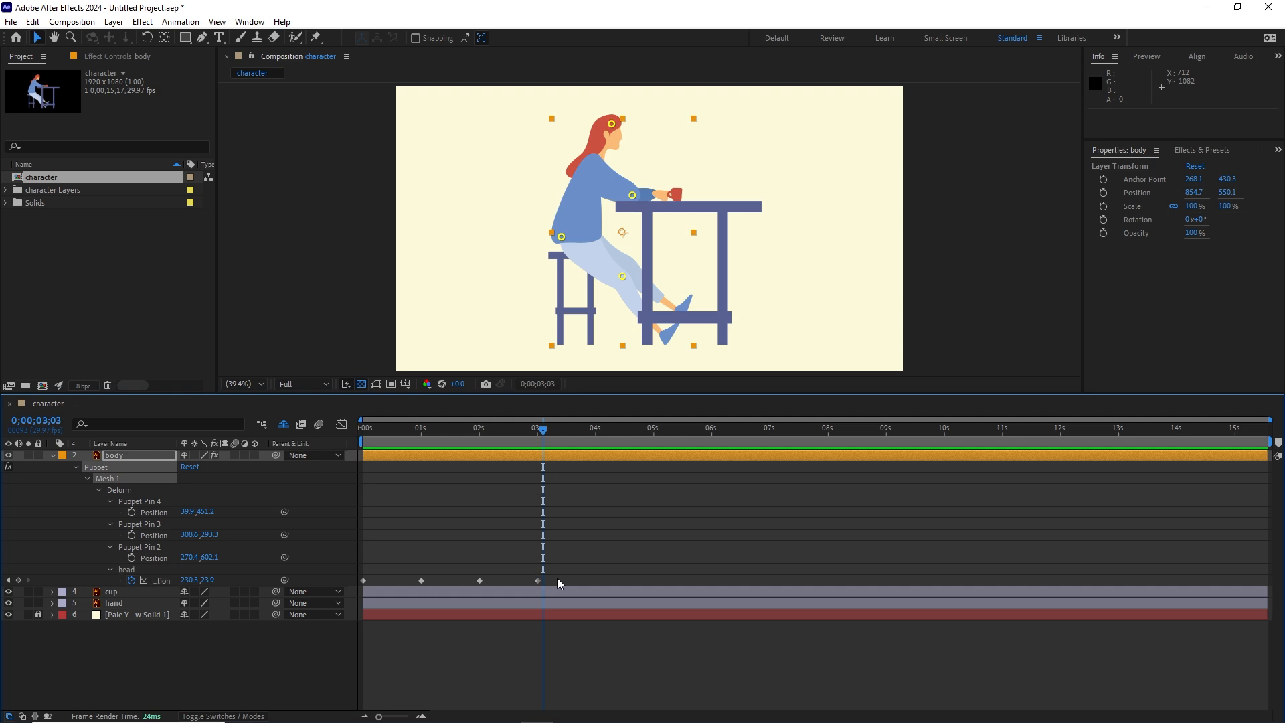
Step: Apply Easy Ease to all four head pin position keyframes and play the animation from the start
{"action": "left_click_drag", "start_coordinate": [559, 582], "coordinate": [352, 596]}
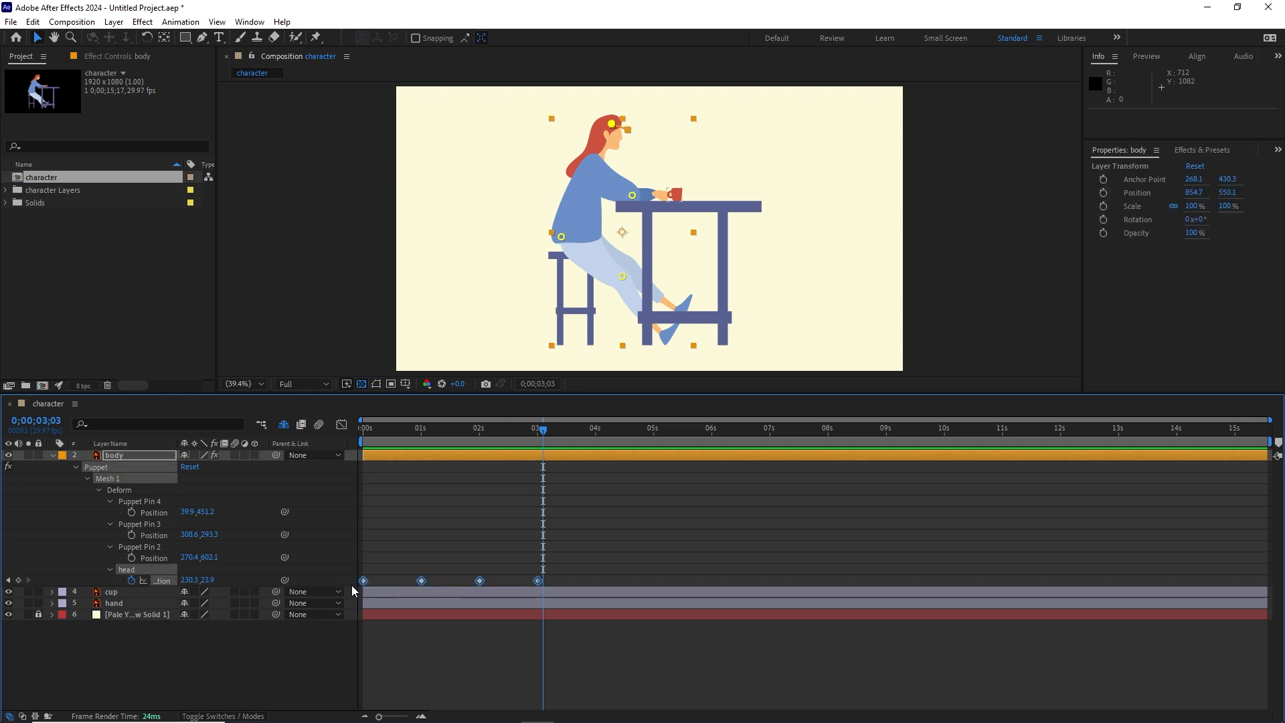
{"action": "key", "text": "F9"}
{"action": "left_click_drag", "start_coordinate": [539, 429], "coordinate": [261, 430]}
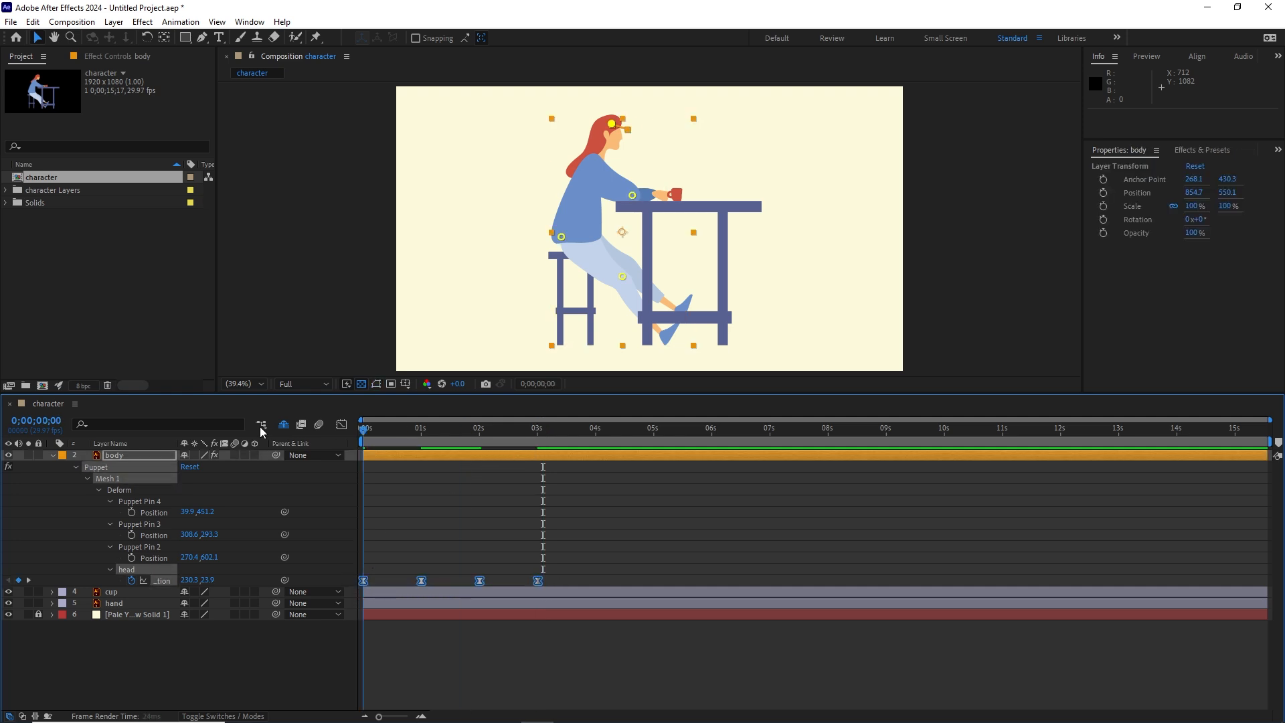
{"action": "key", "text": "space"}
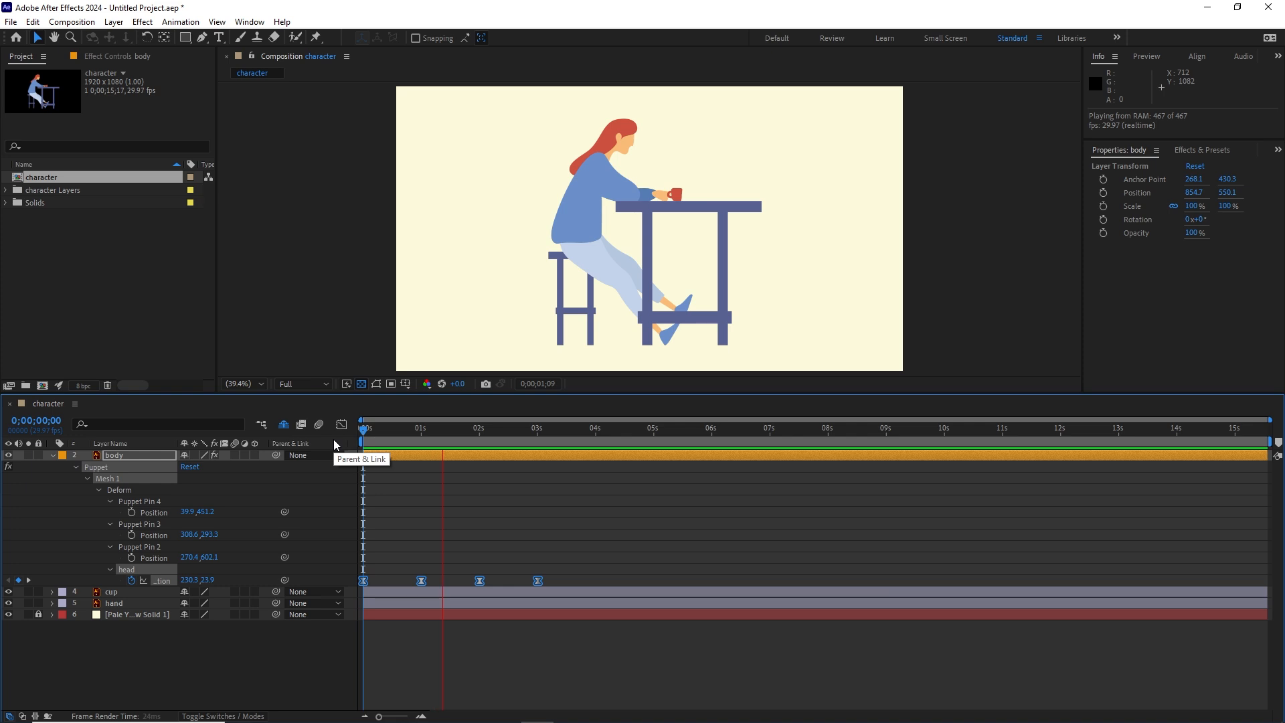
{"action": "left_click", "coordinate": [549, 429]}
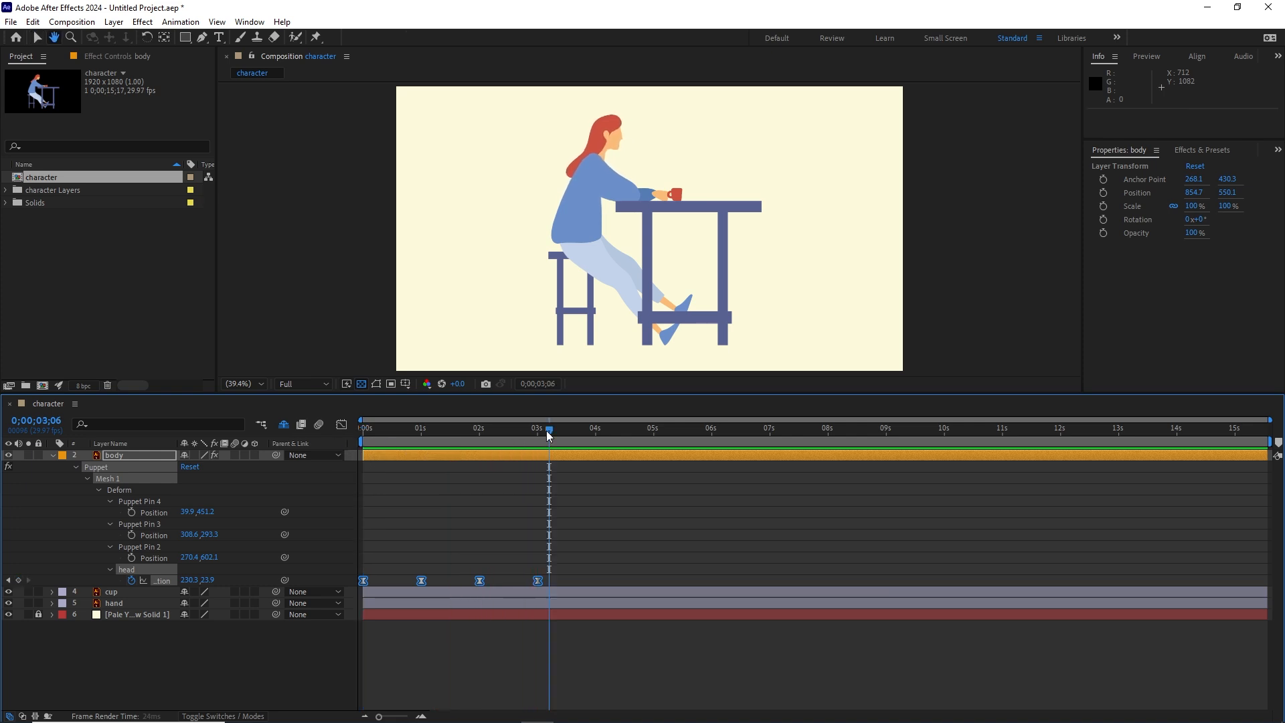
Step: Set the current time to frame 20 and deselect the body layer with its keyframes
{"action": "left_click_drag", "start_coordinate": [549, 432], "coordinate": [351, 435]}
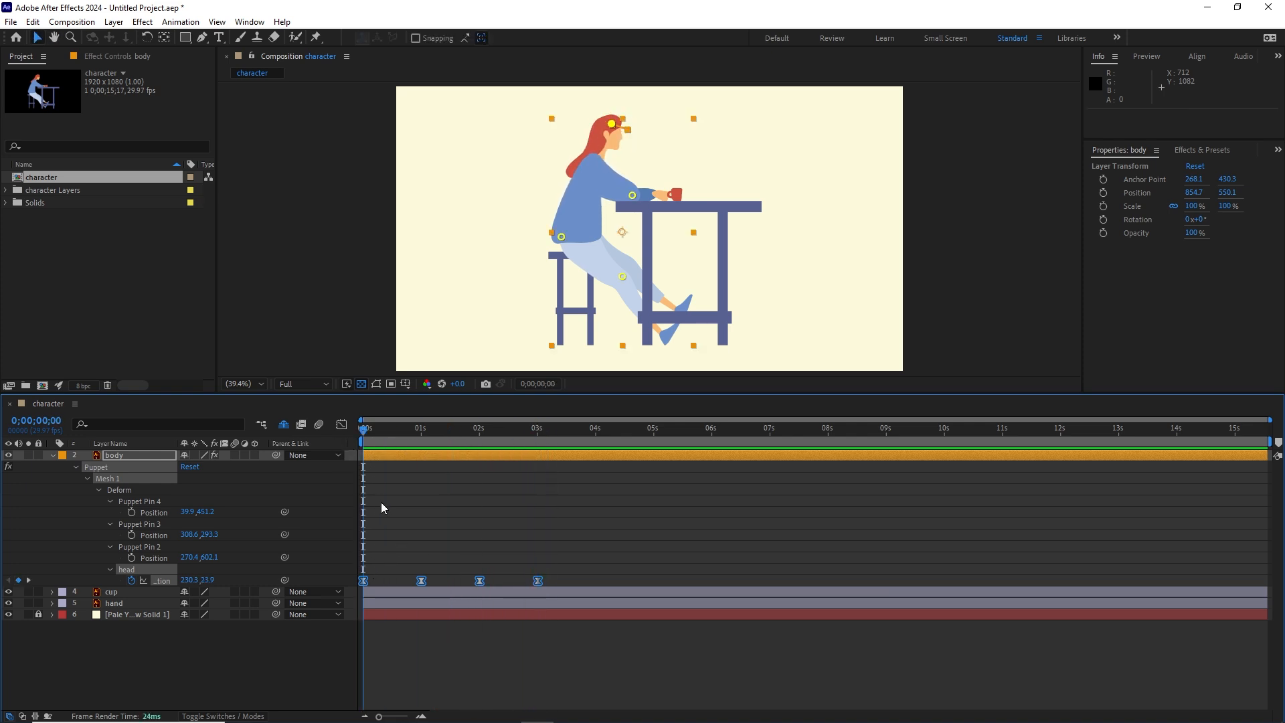
{"action": "key", "text": "shift+Page_Down"}
{"action": "key", "text": "shift+Page_Down"}
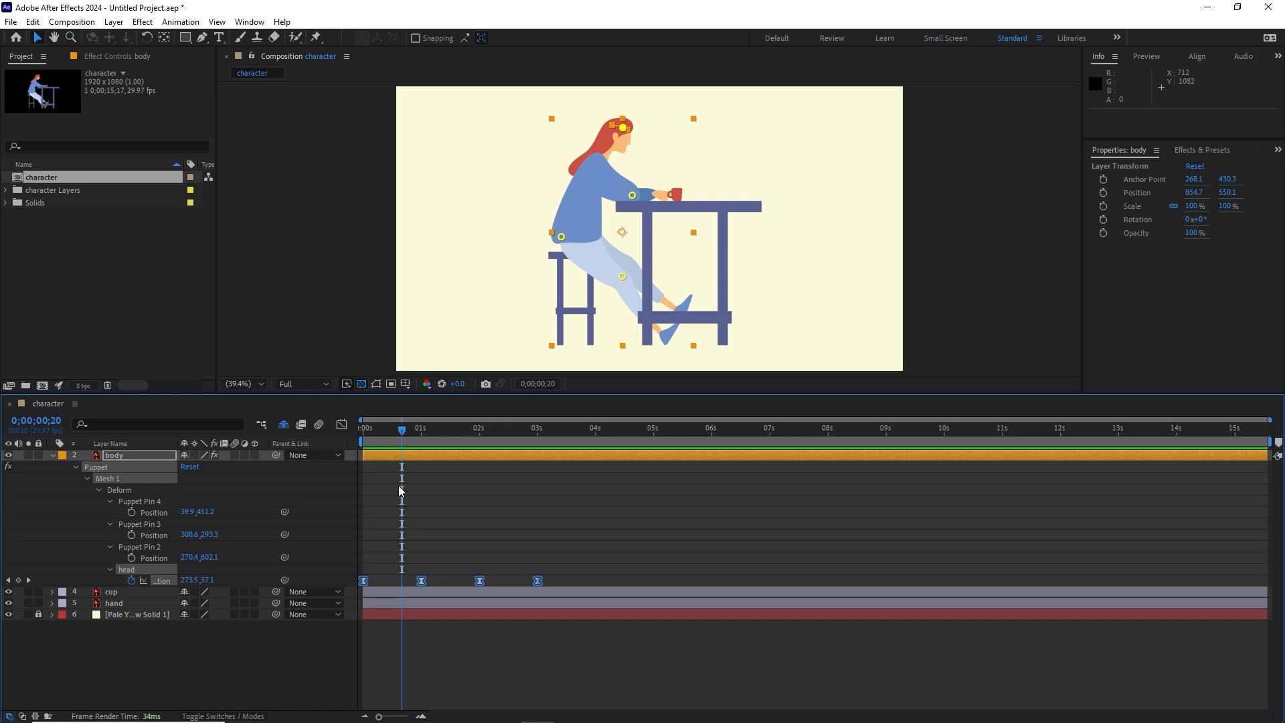
{"action": "left_click", "coordinate": [460, 661]}
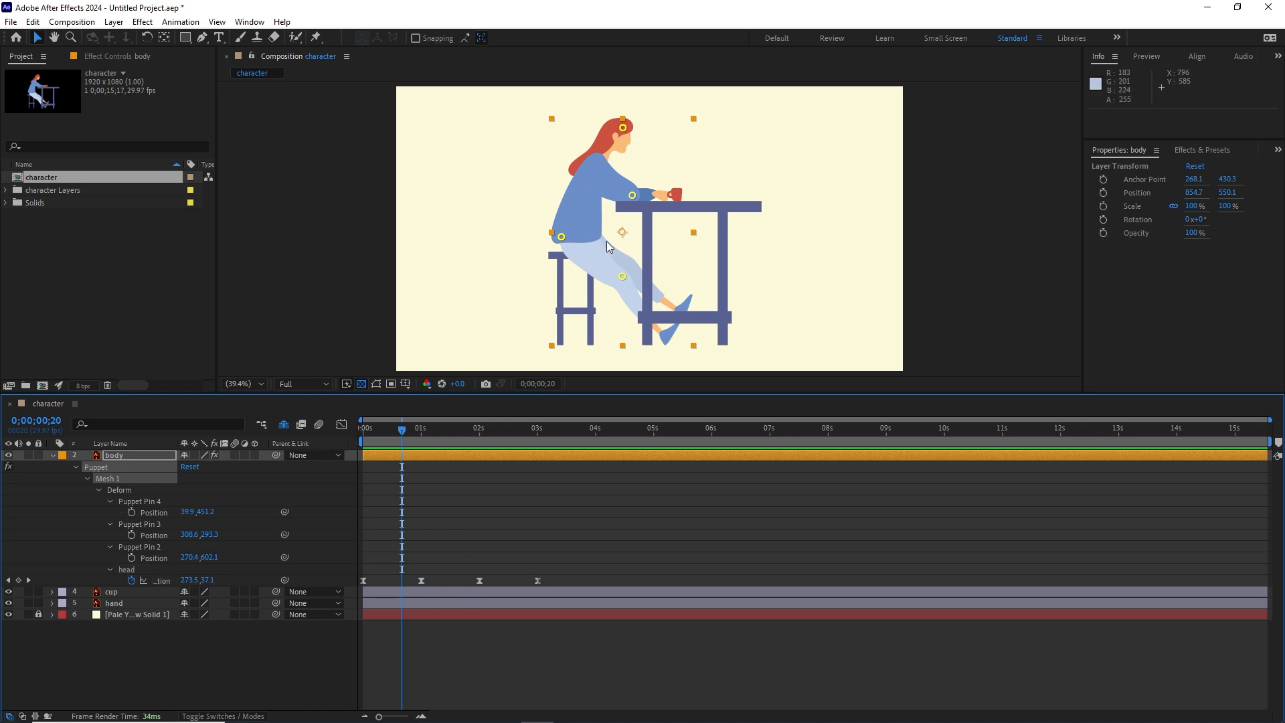
{"action": "left_click", "coordinate": [479, 633]}
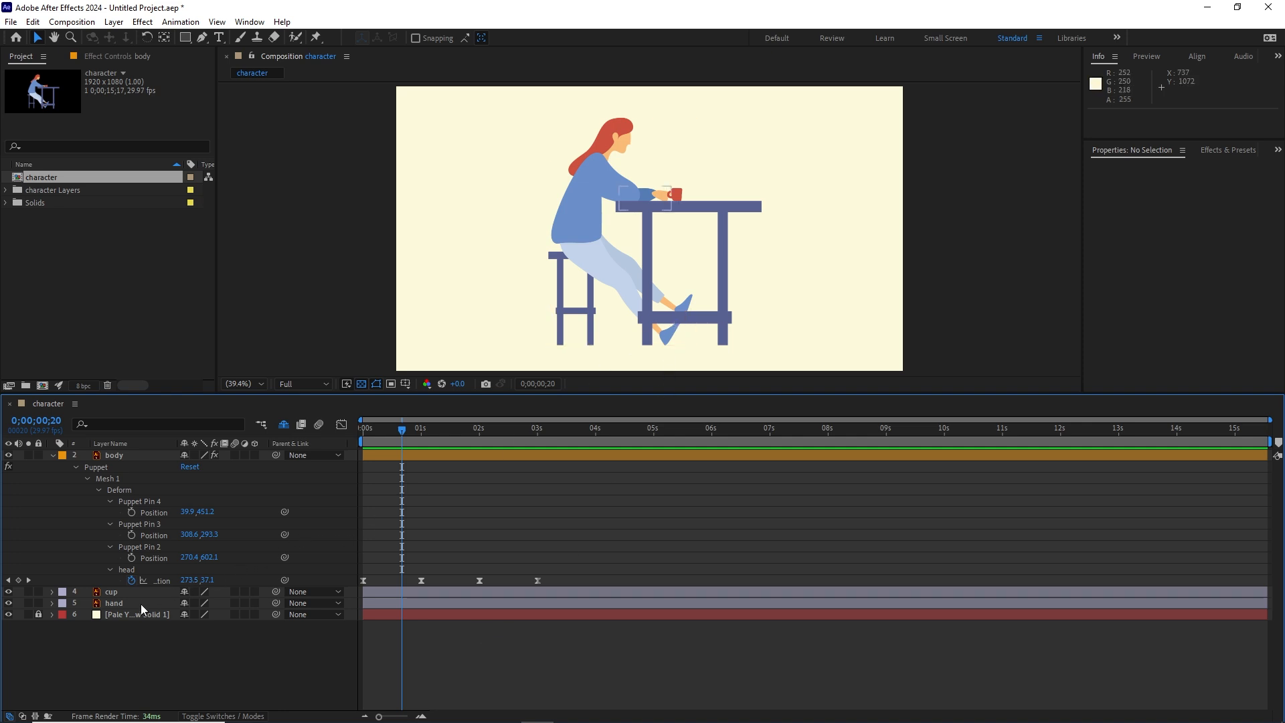
Step: Isolate the hand layer, move its anchor point to the elbow end of the sleeve, and show all layers again
{"action": "left_click", "coordinate": [121, 609]}
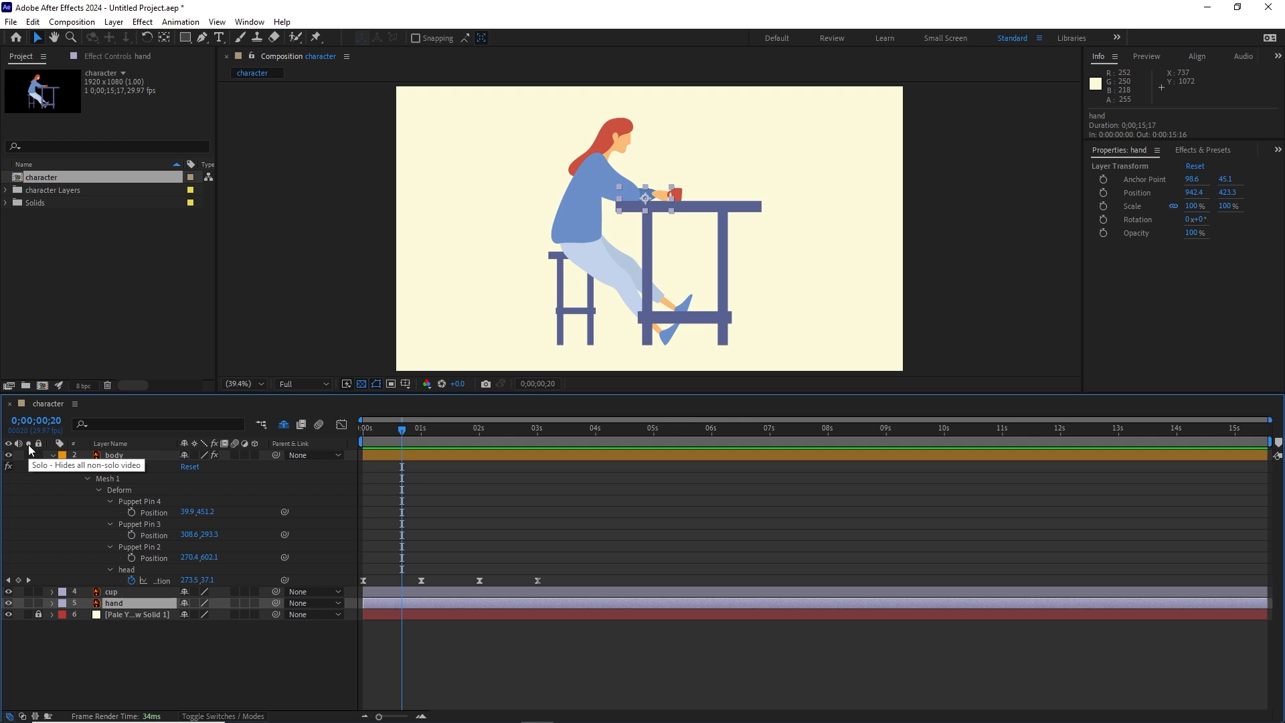
{"action": "left_click", "coordinate": [28, 603]}
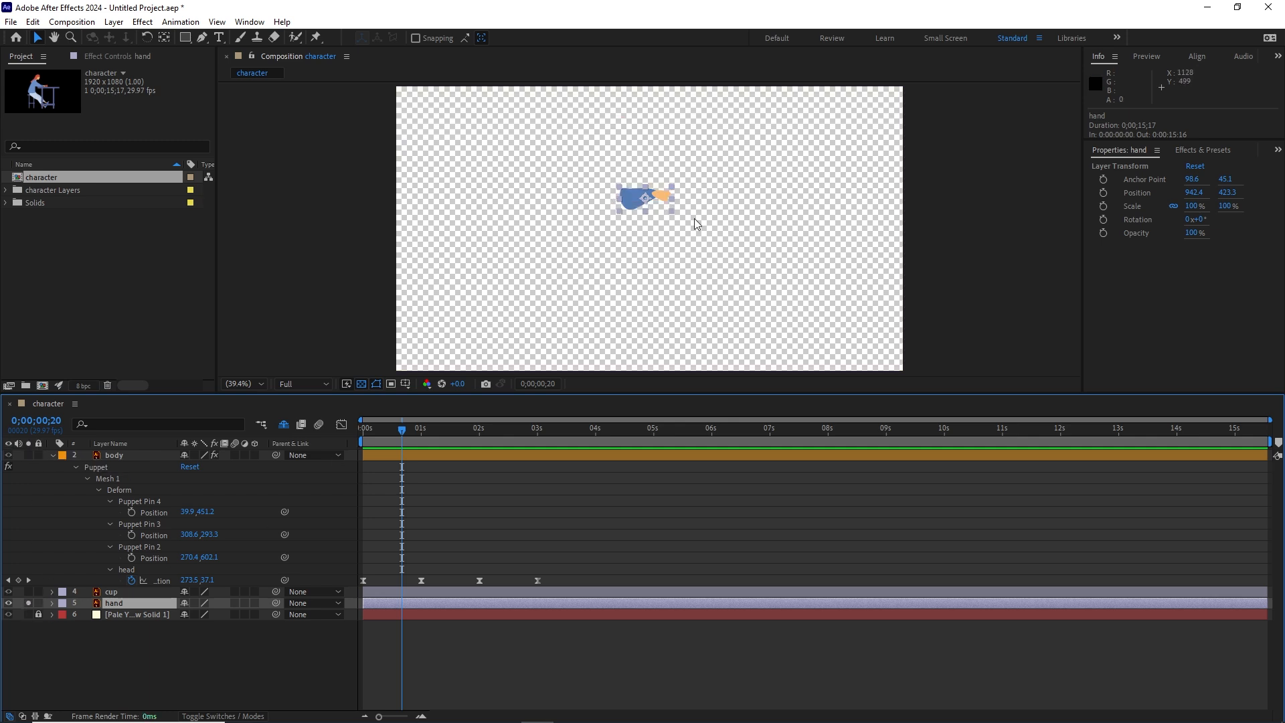
{"action": "key", "text": "slash"}
{"action": "left_click_drag", "start_coordinate": [680, 208], "coordinate": [681, 251]}
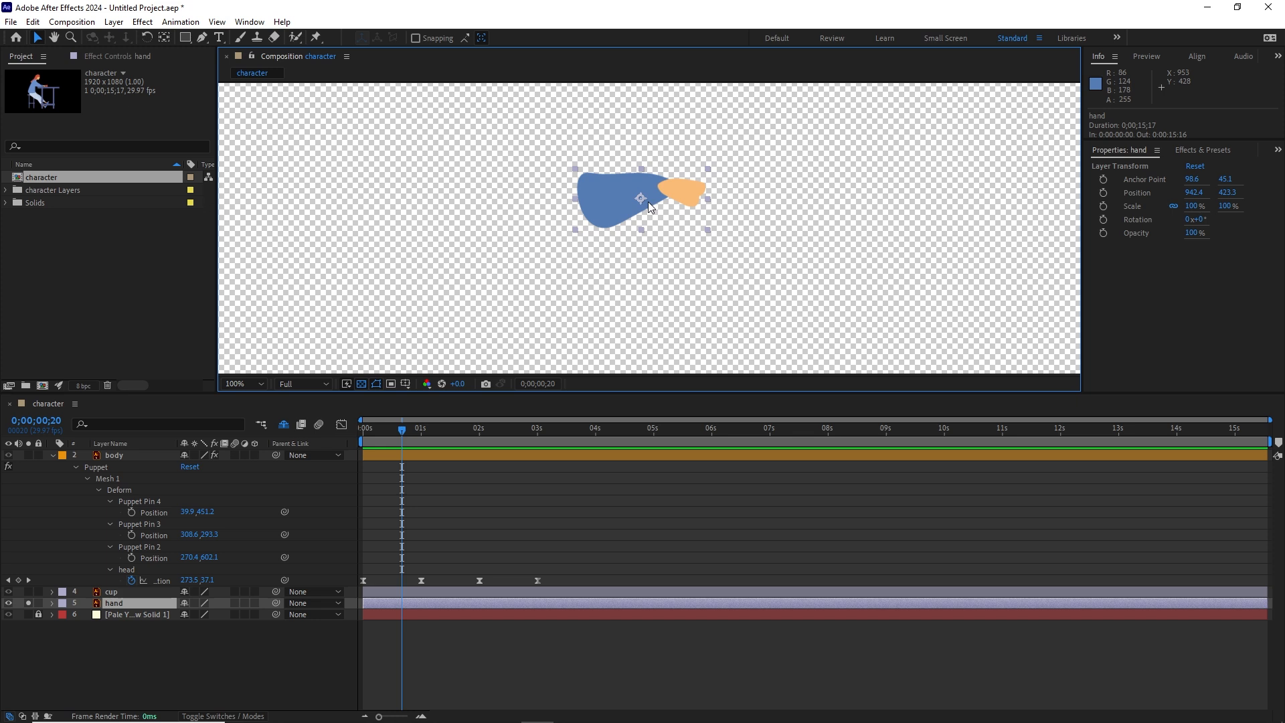
{"action": "key", "text": "y"}
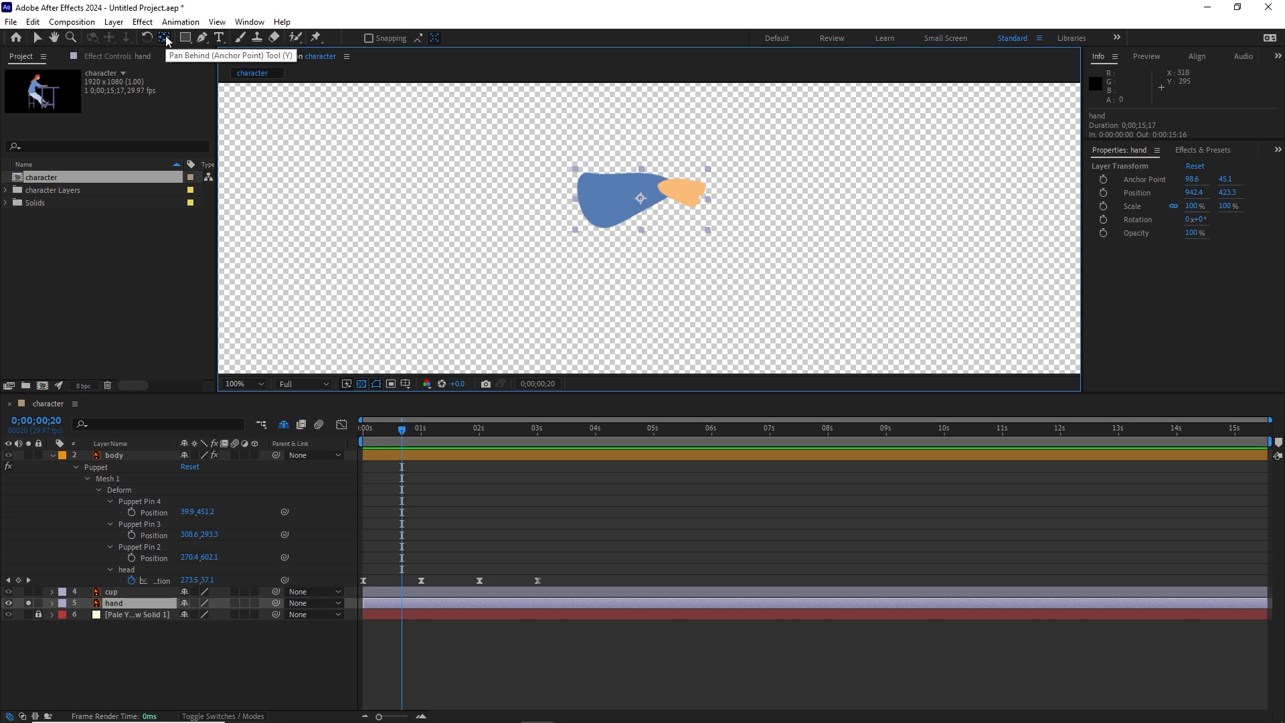
{"action": "left_click_drag", "start_coordinate": [641, 200], "coordinate": [589, 199]}
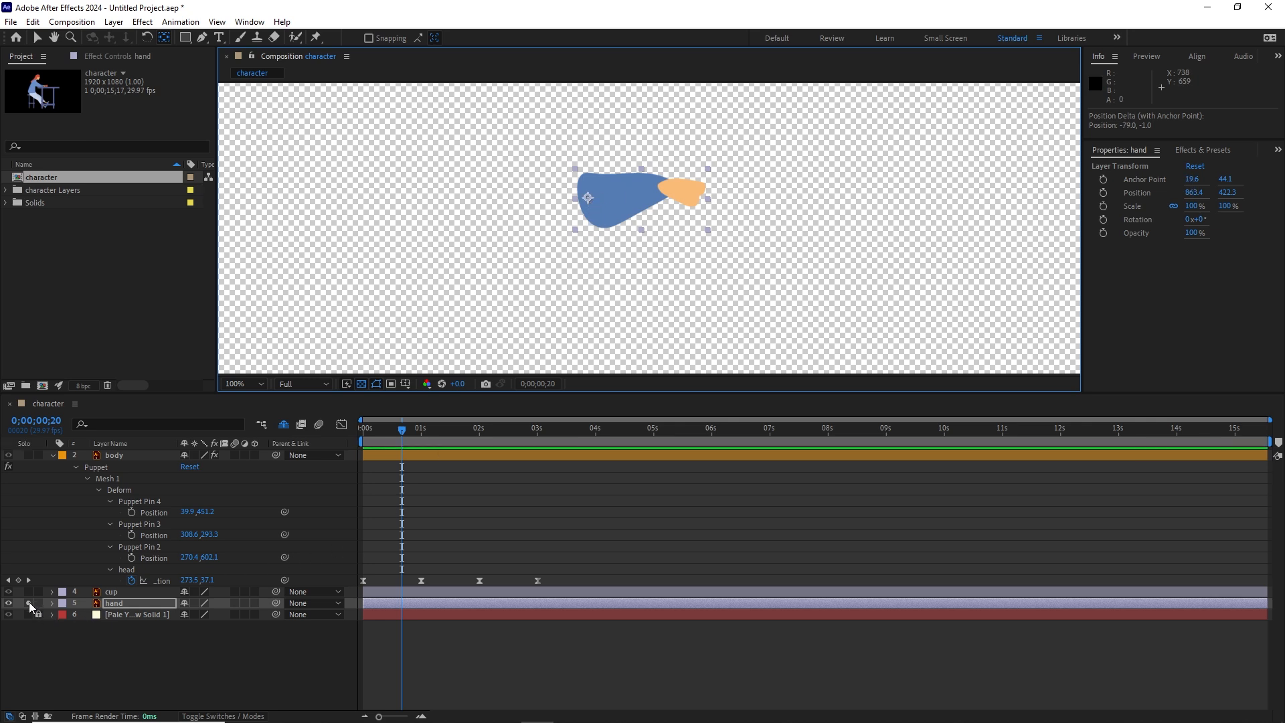
{"action": "left_click", "coordinate": [29, 603]}
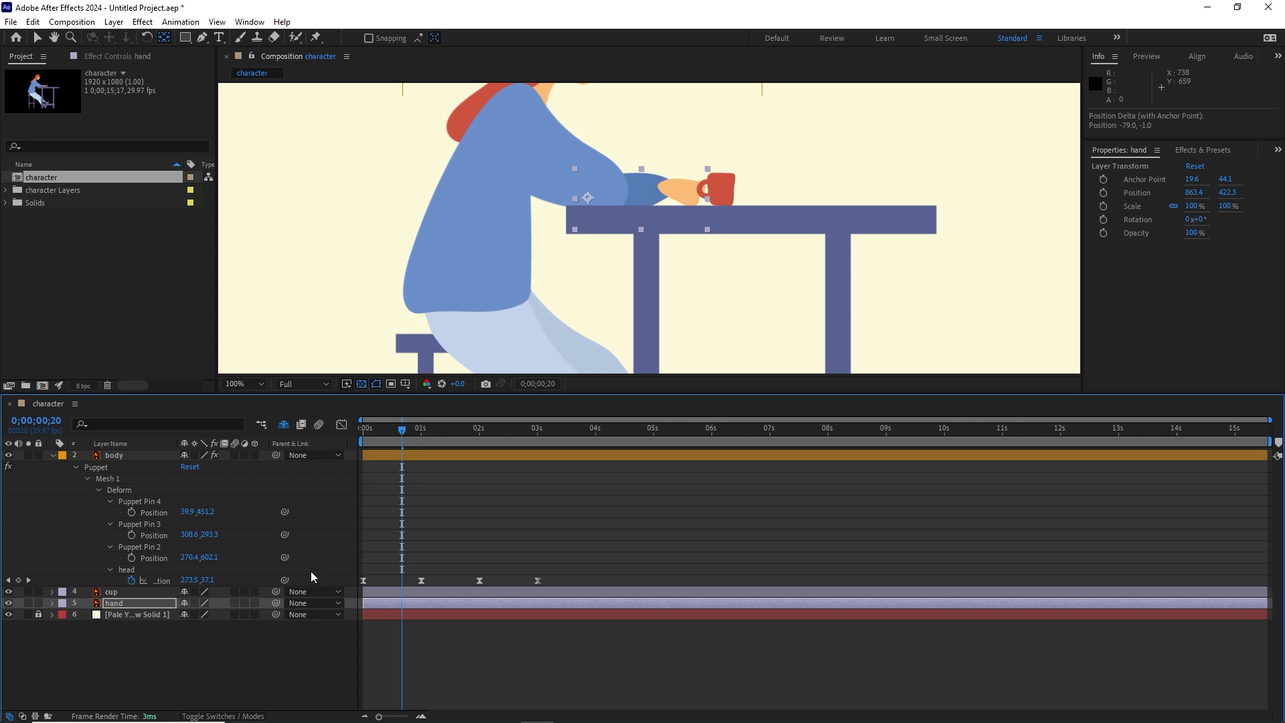
Step: Try rotating the hand layer to -41° about its elbow anchor point, and undo the rotation
{"action": "key", "text": "r"}
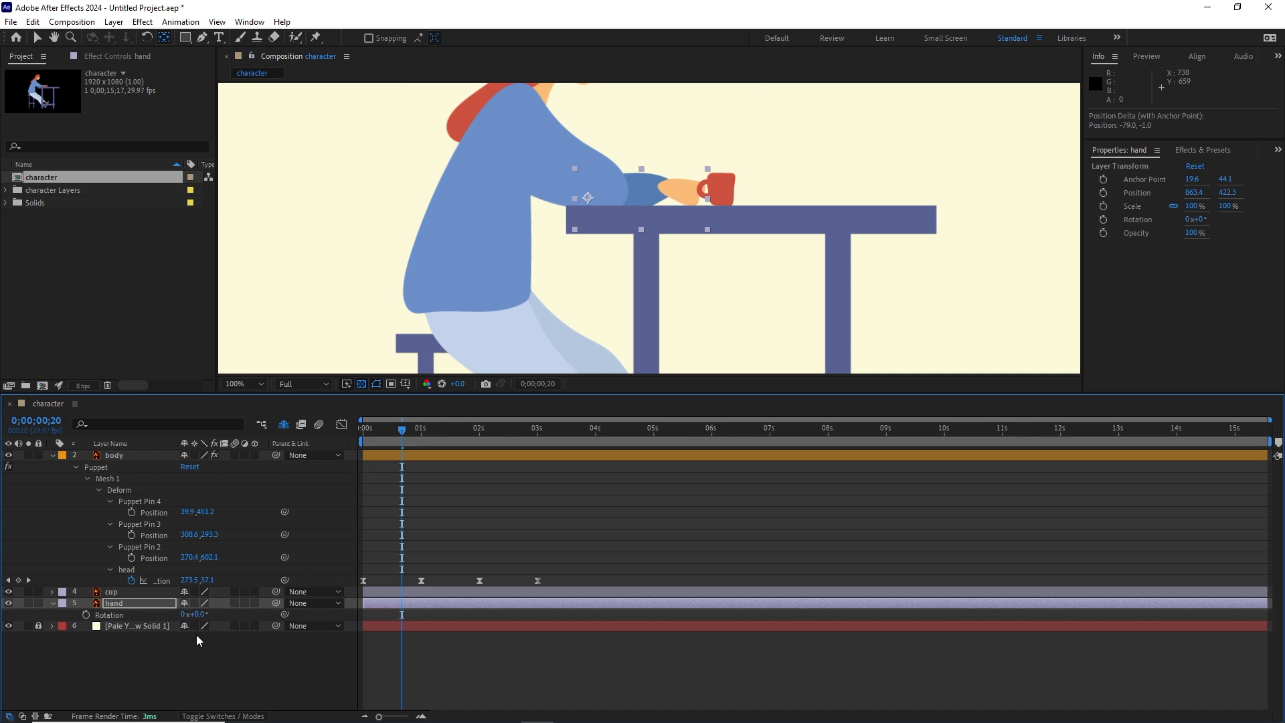
{"action": "left_click_drag", "start_coordinate": [197, 614], "coordinate": [160, 603]}
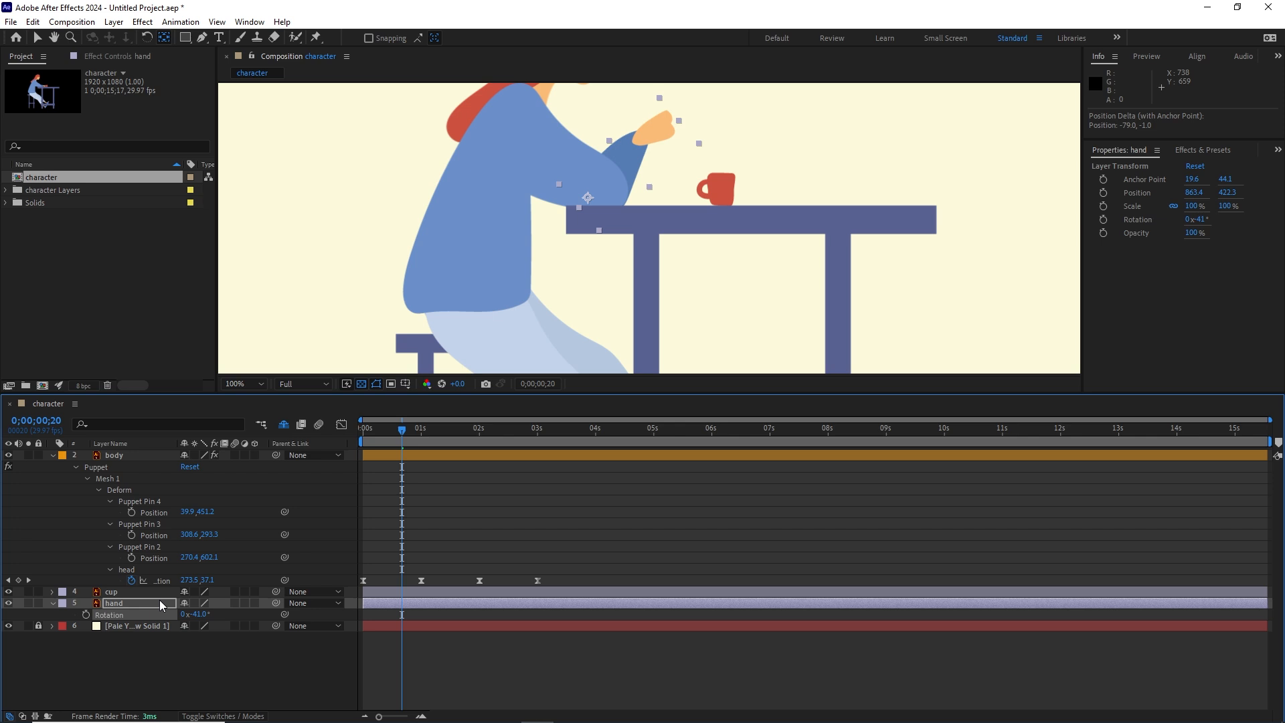
{"action": "key", "text": "ctrl+z"}
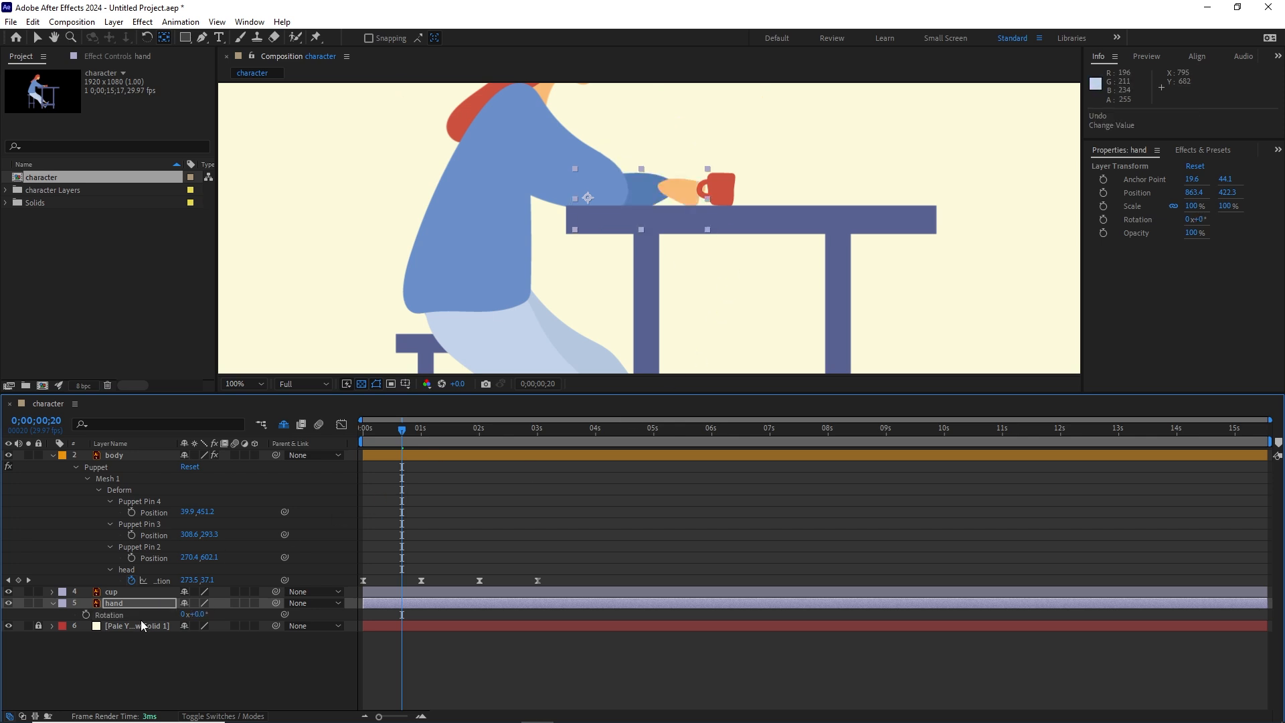
Step: Parent the cup layer to the hand layer
{"action": "left_click", "coordinate": [146, 666]}
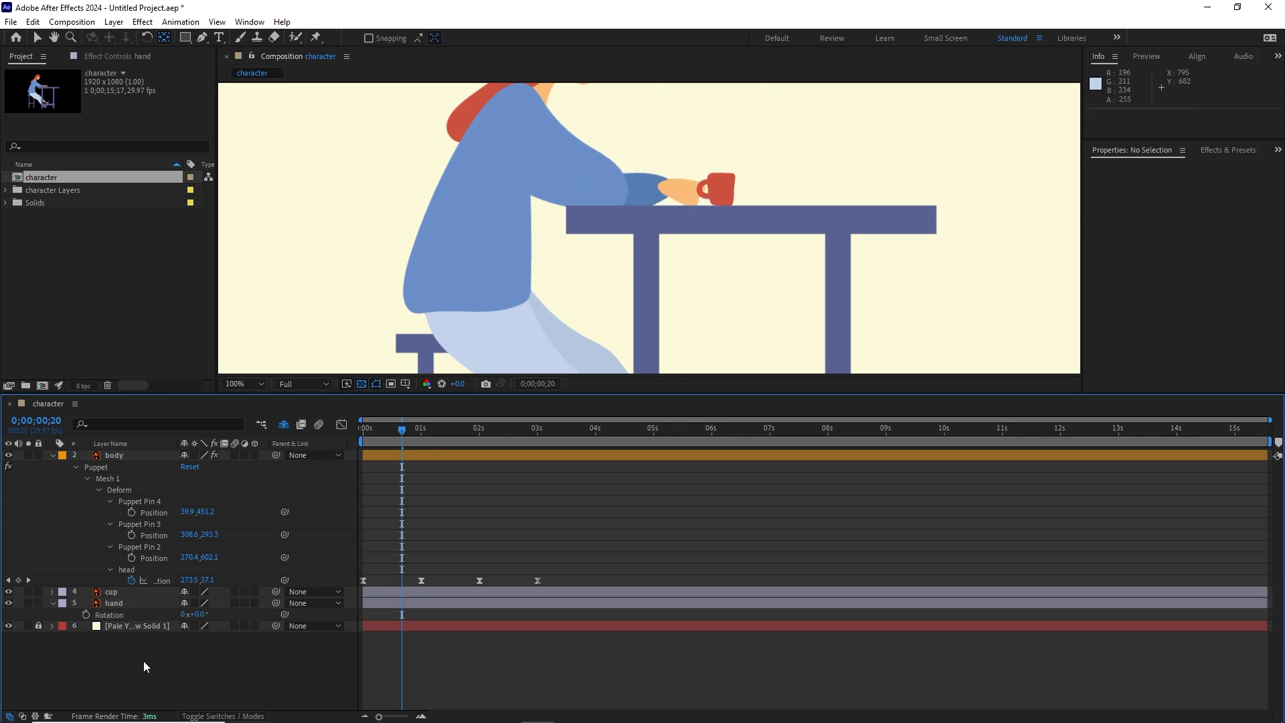
{"action": "left_click", "coordinate": [121, 594]}
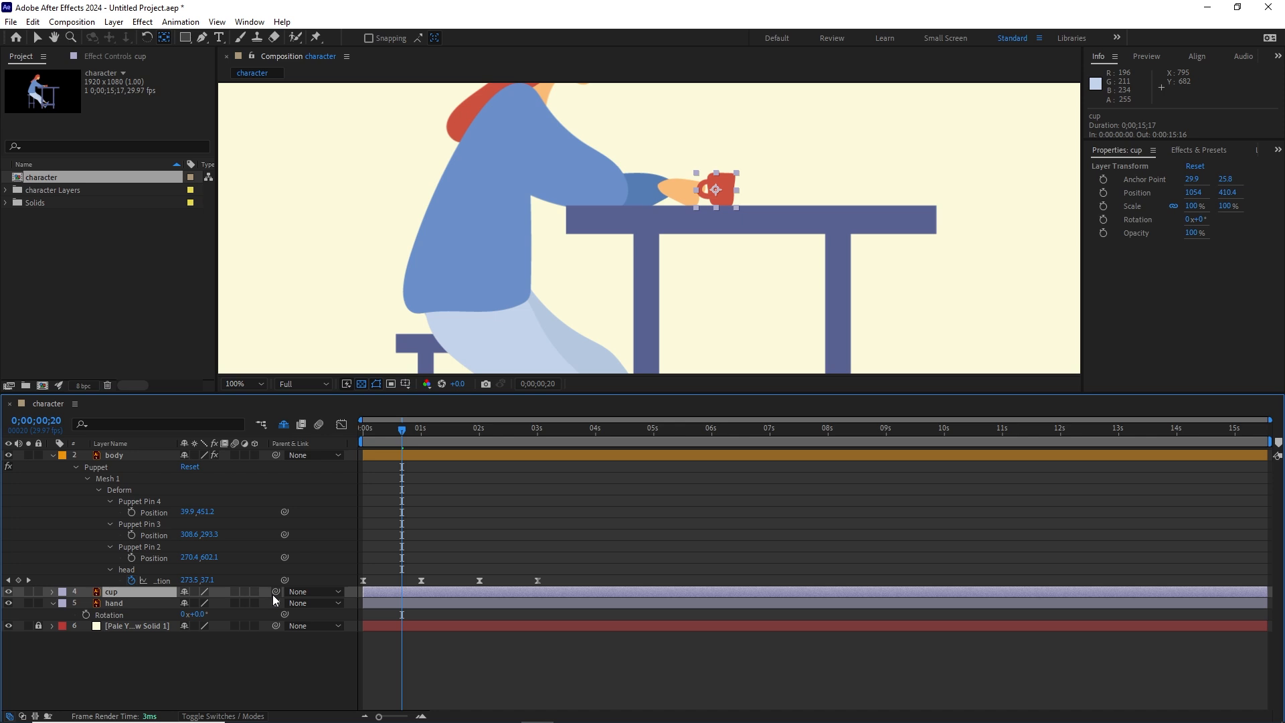
{"action": "left_click_drag", "start_coordinate": [277, 597], "coordinate": [131, 608]}
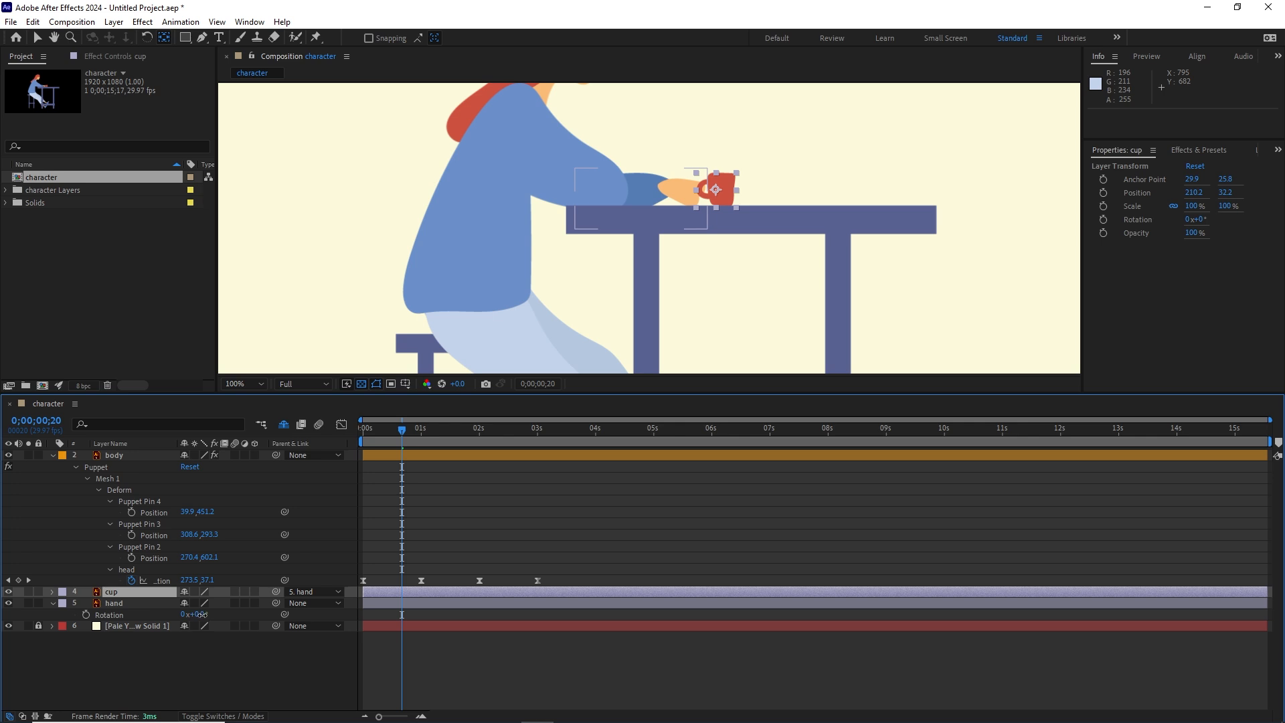
Step: Test the cup's parenting by rotating the hand layer to -53°, and undo the rotation
{"action": "left_click_drag", "start_coordinate": [199, 614], "coordinate": [156, 605]}
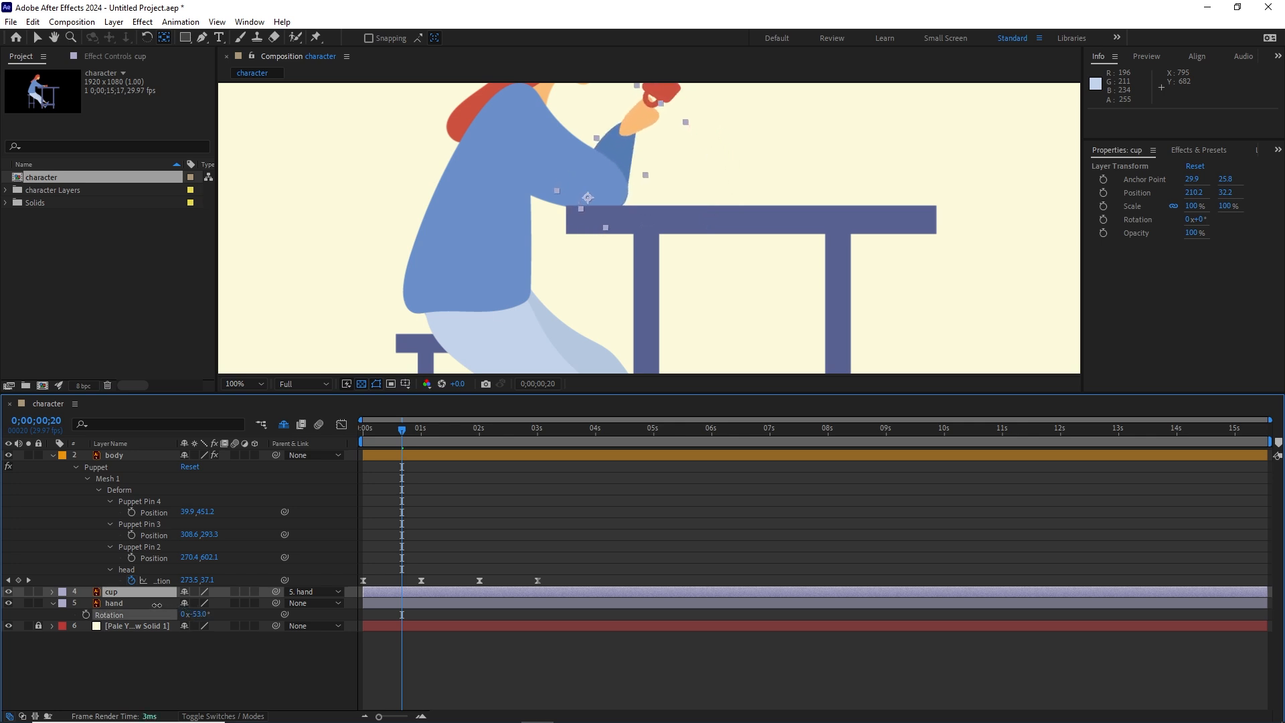
{"action": "left_click", "coordinate": [156, 605]}
{"action": "key", "text": "ctrl+z"}
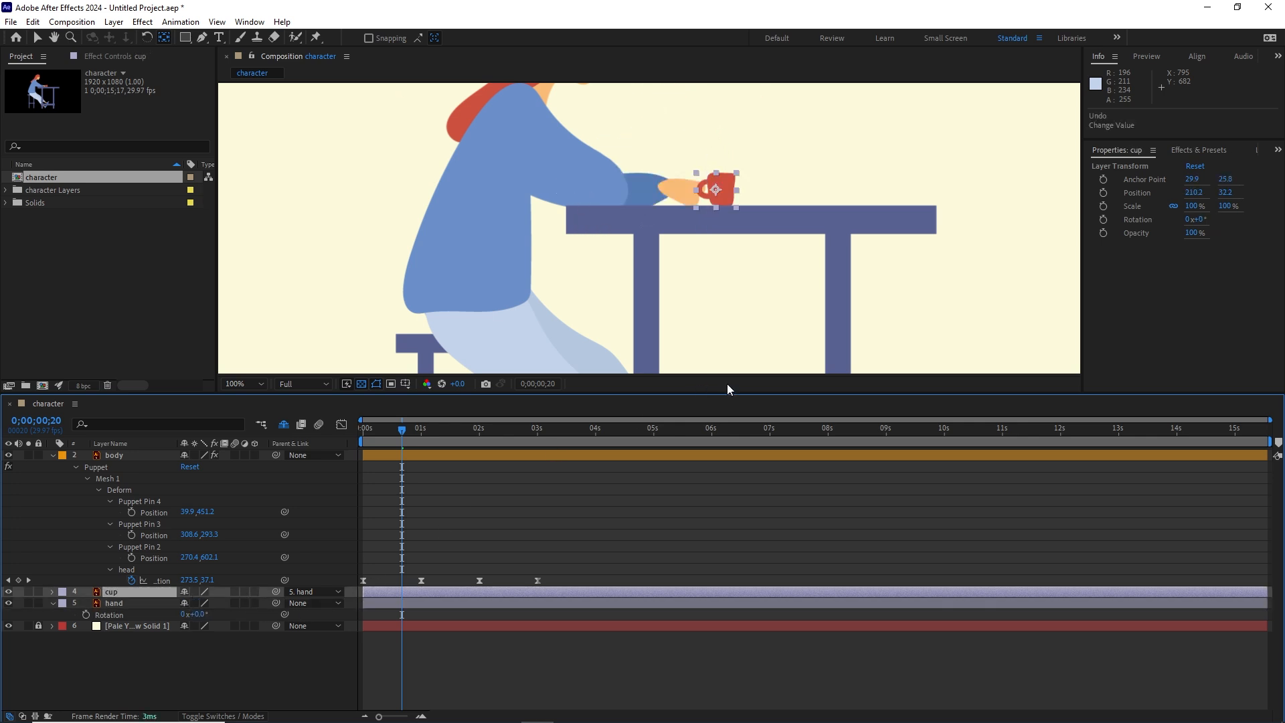
Step: Enlarge the composition viewer and fit the whole composition inside it
{"action": "left_click", "coordinate": [260, 384]}
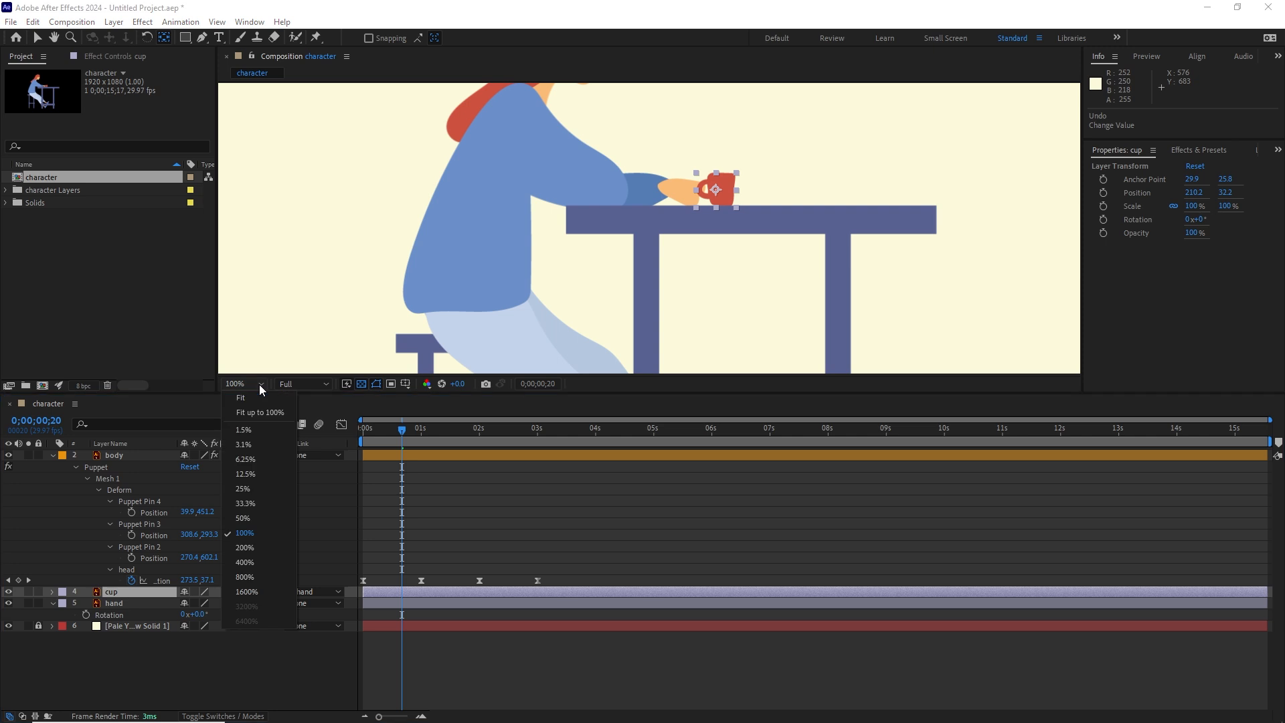
{"action": "left_click", "coordinate": [255, 401]}
{"action": "left_click", "coordinate": [248, 652]}
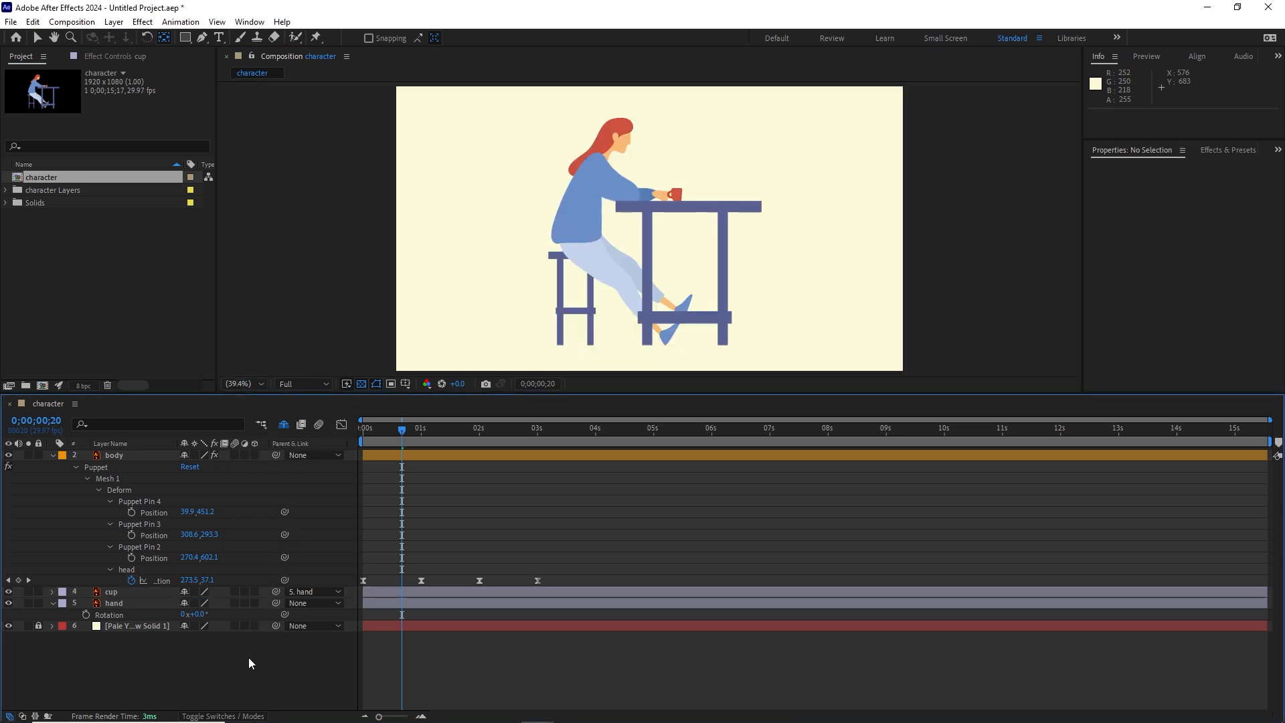
{"action": "key", "text": "/"}
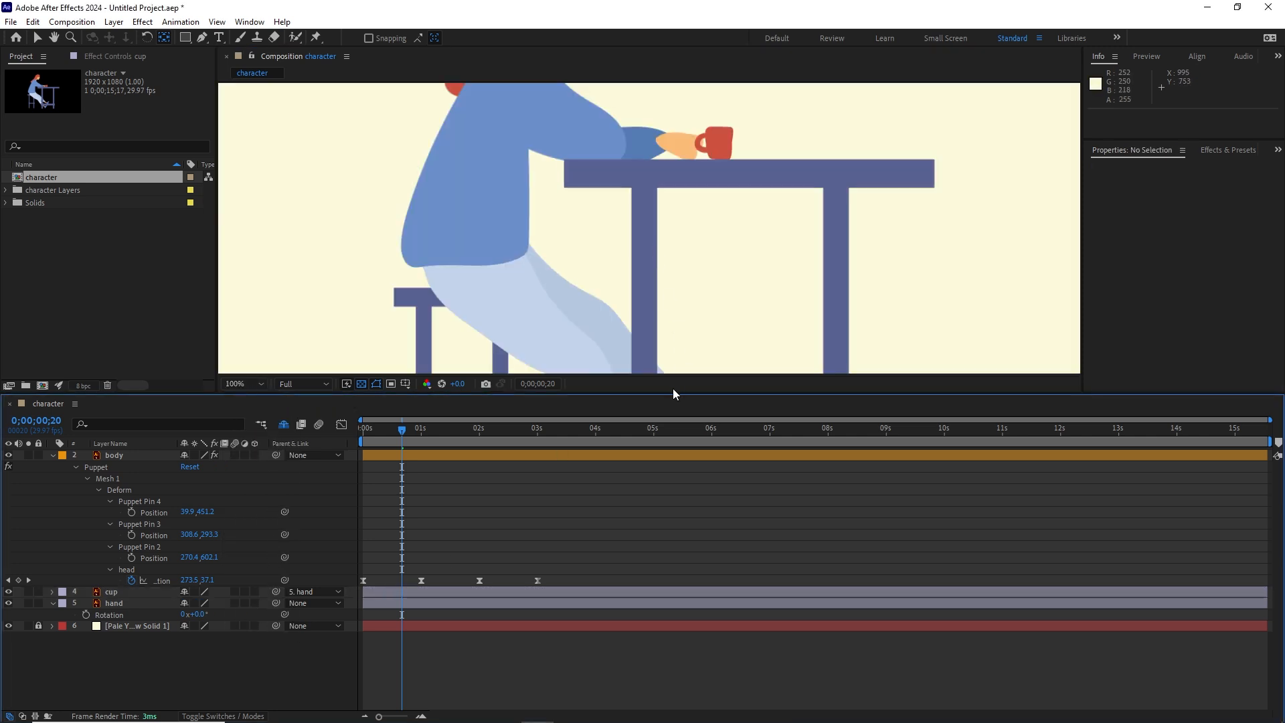
{"action": "left_click_drag", "start_coordinate": [673, 394], "coordinate": [673, 547]}
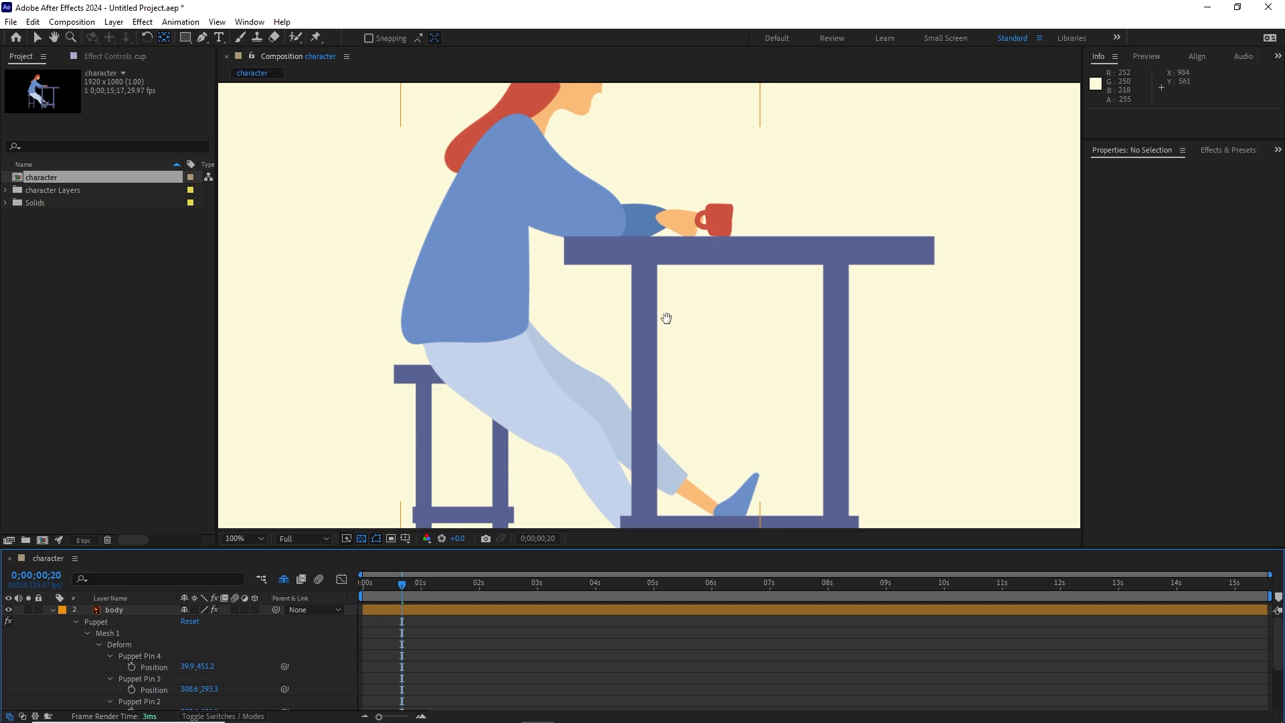
{"action": "left_click_drag", "start_coordinate": [666, 315], "coordinate": [665, 362]}
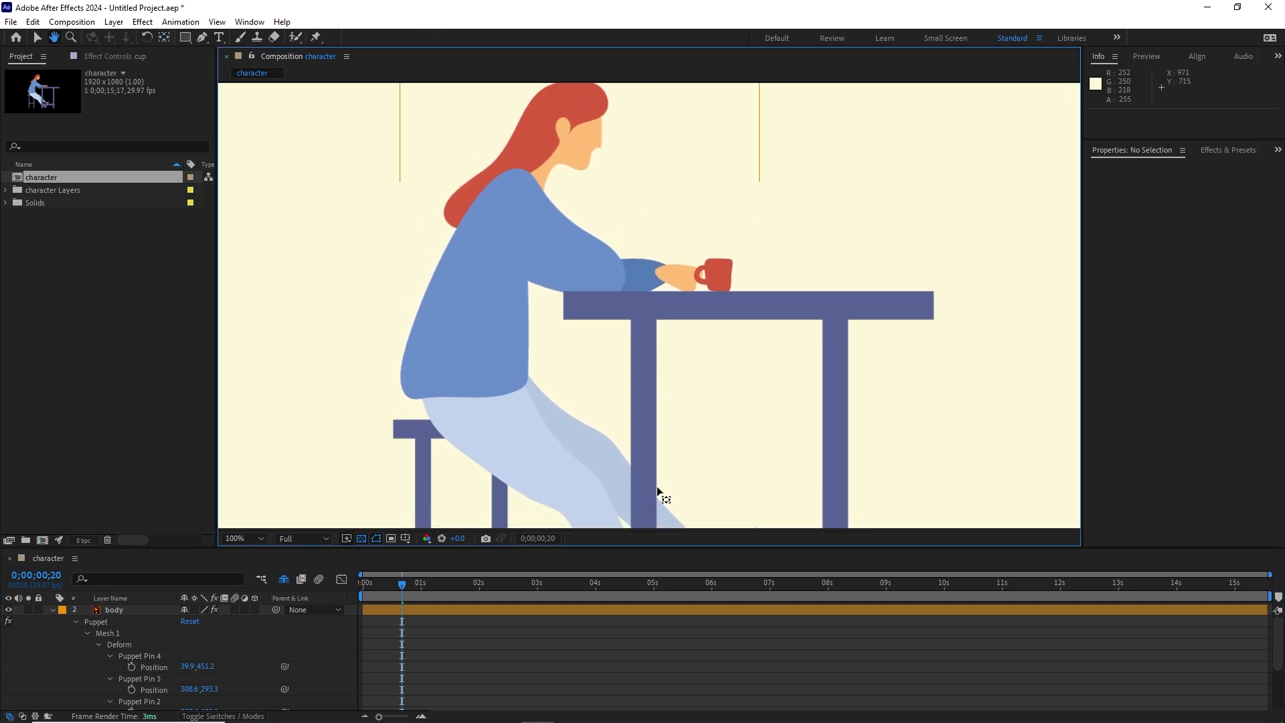
{"action": "left_click_drag", "start_coordinate": [666, 547], "coordinate": [647, 471]}
{"action": "left_click", "coordinate": [255, 461]}
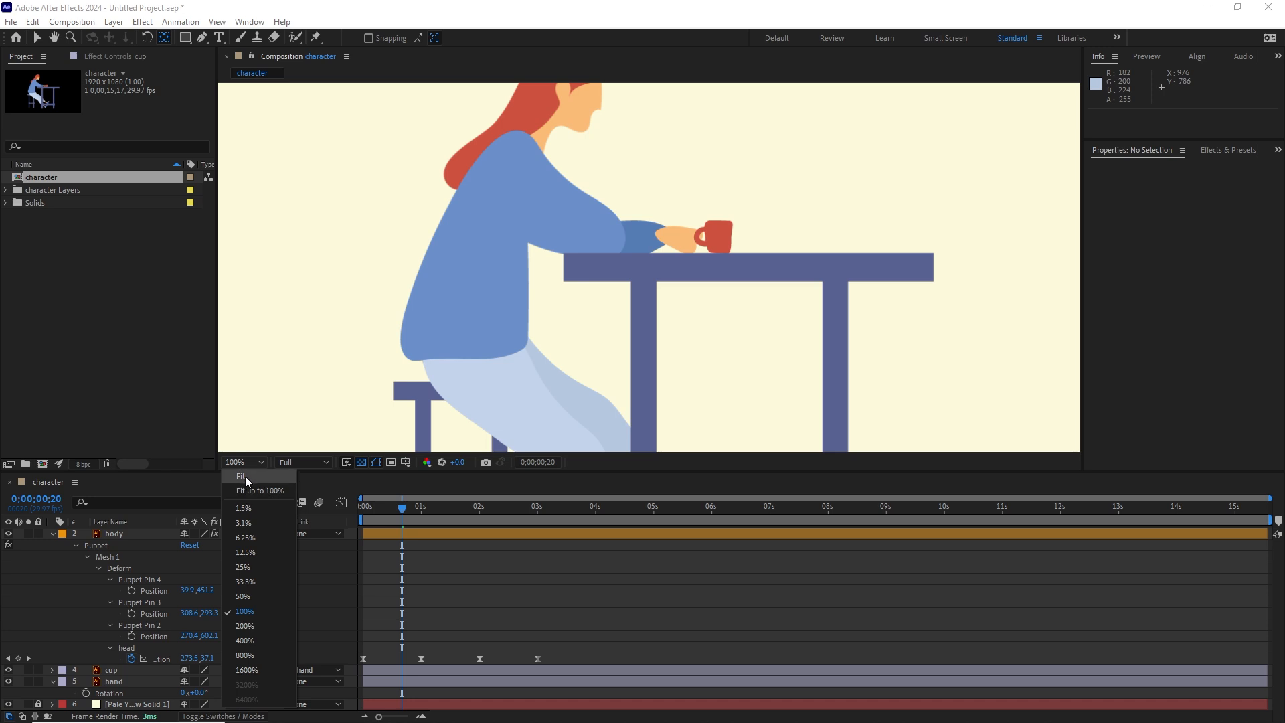
{"action": "left_click", "coordinate": [244, 476]}
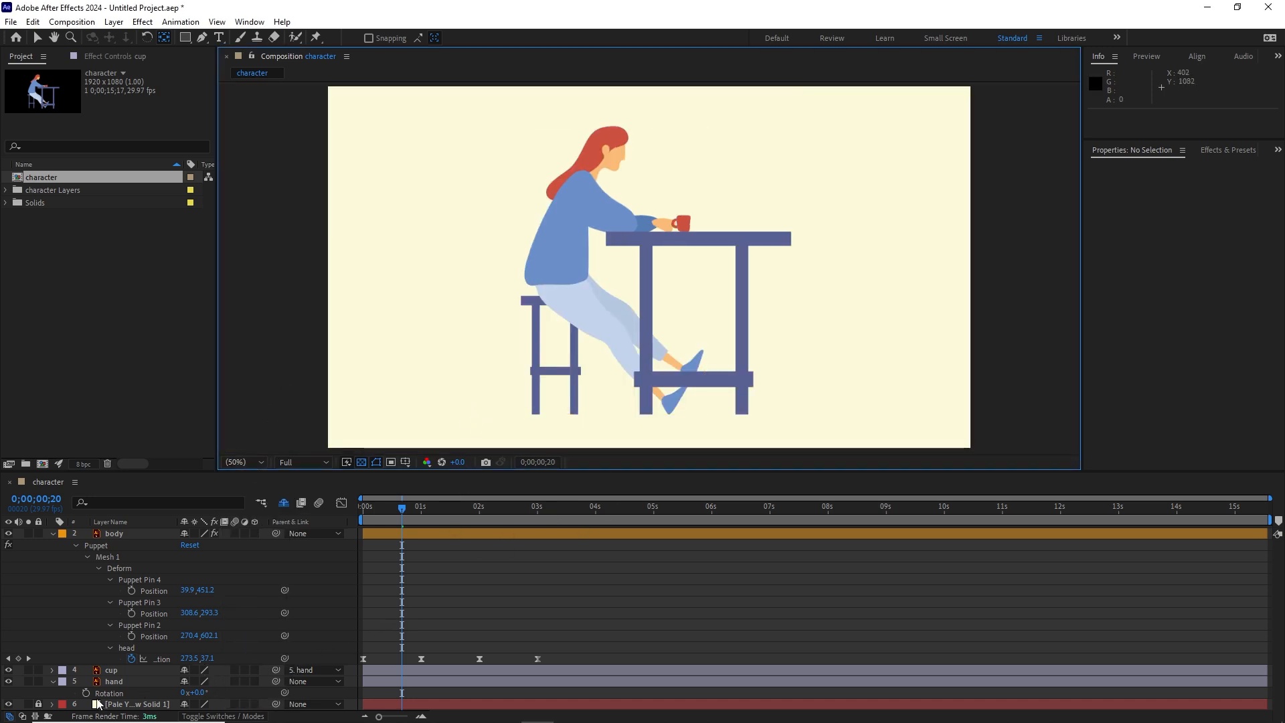
Step: Keyframe the hand layer's rotation at 0° at the composition start and at -70° at 1 second
{"action": "left_click_drag", "start_coordinate": [400, 513], "coordinate": [363, 513]}
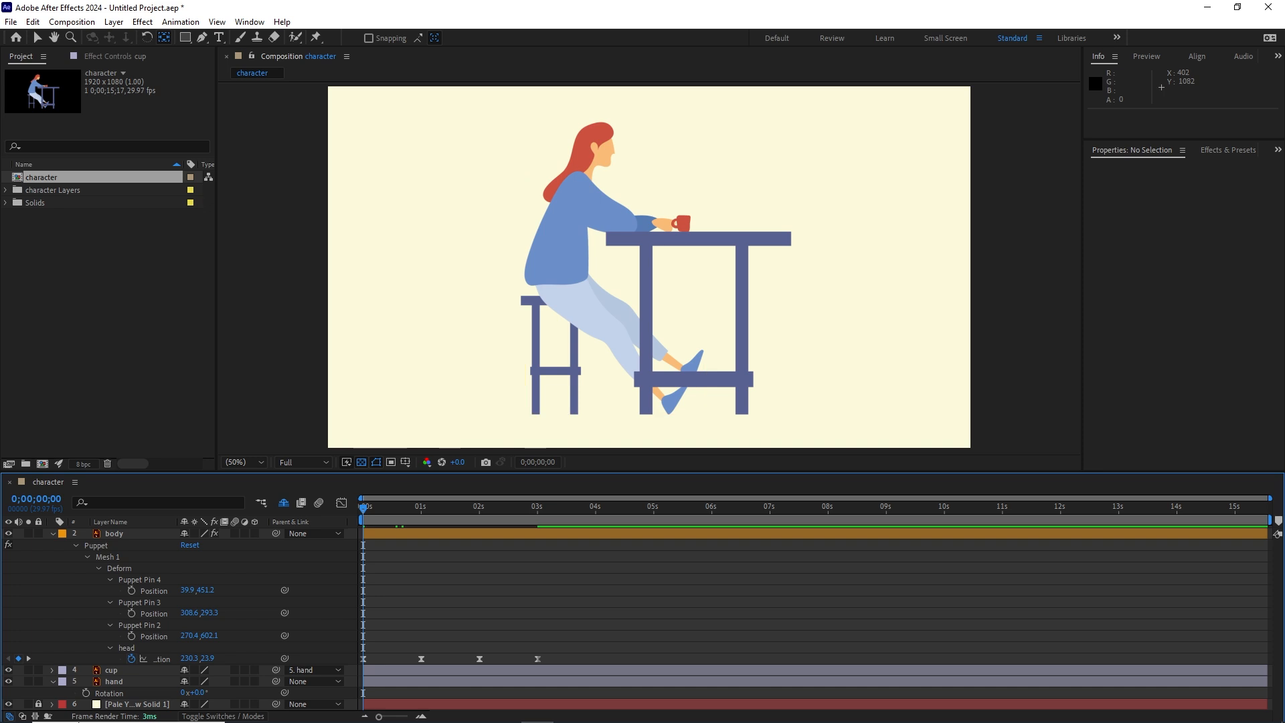
{"action": "left_click", "coordinate": [86, 692]}
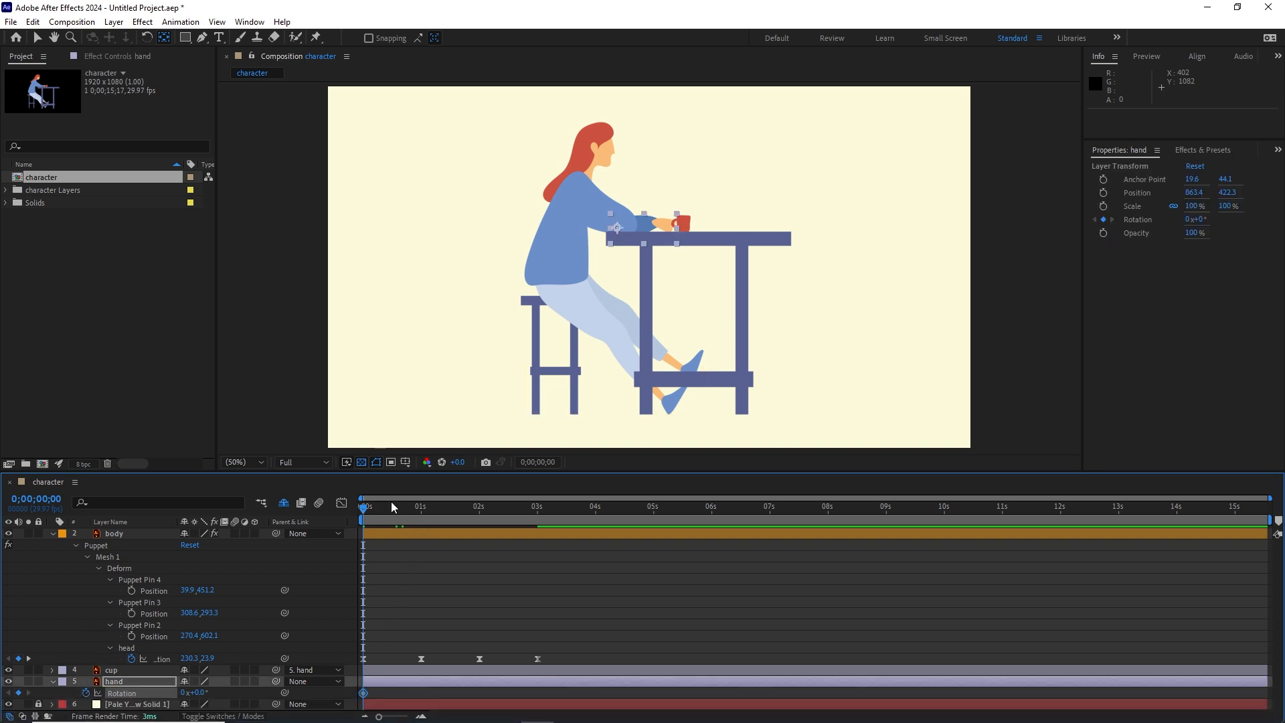
{"action": "key", "text": "shift+Page_Down"}
{"action": "key", "text": "shift+Page_Down"}
{"action": "key", "text": "shift+Page_Down"}
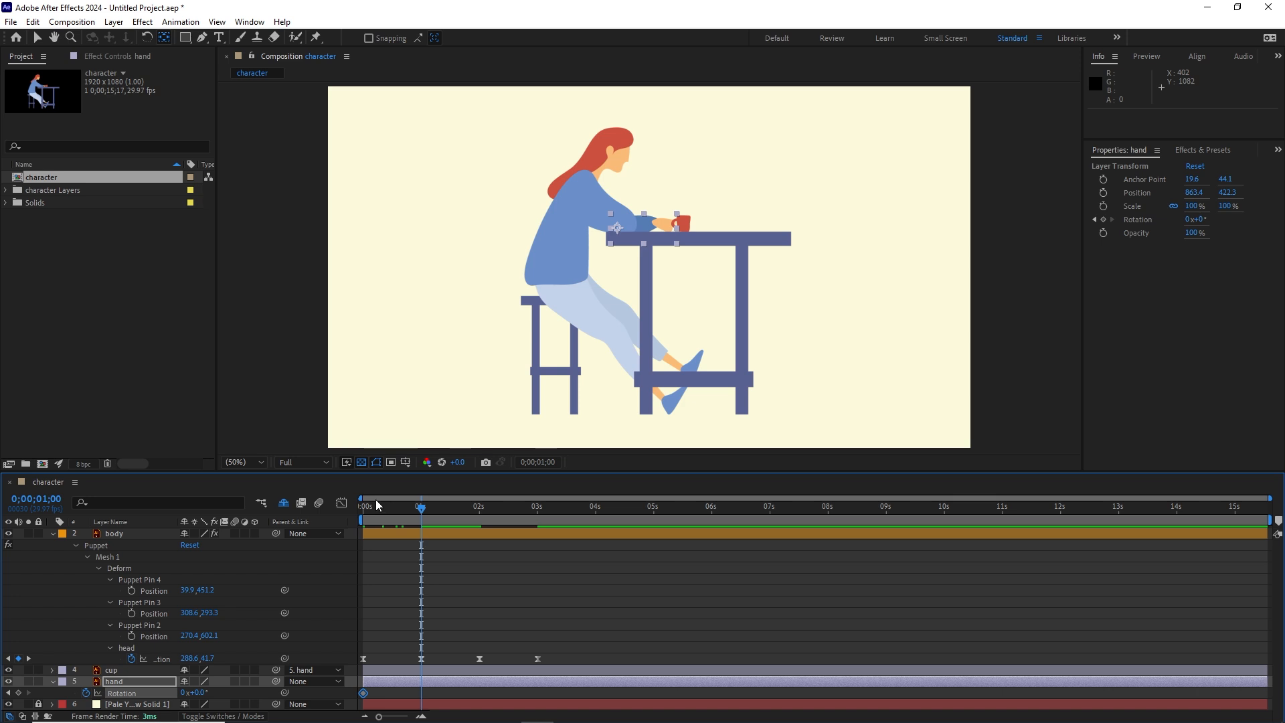
{"action": "left_click_drag", "start_coordinate": [198, 692], "coordinate": [141, 679]}
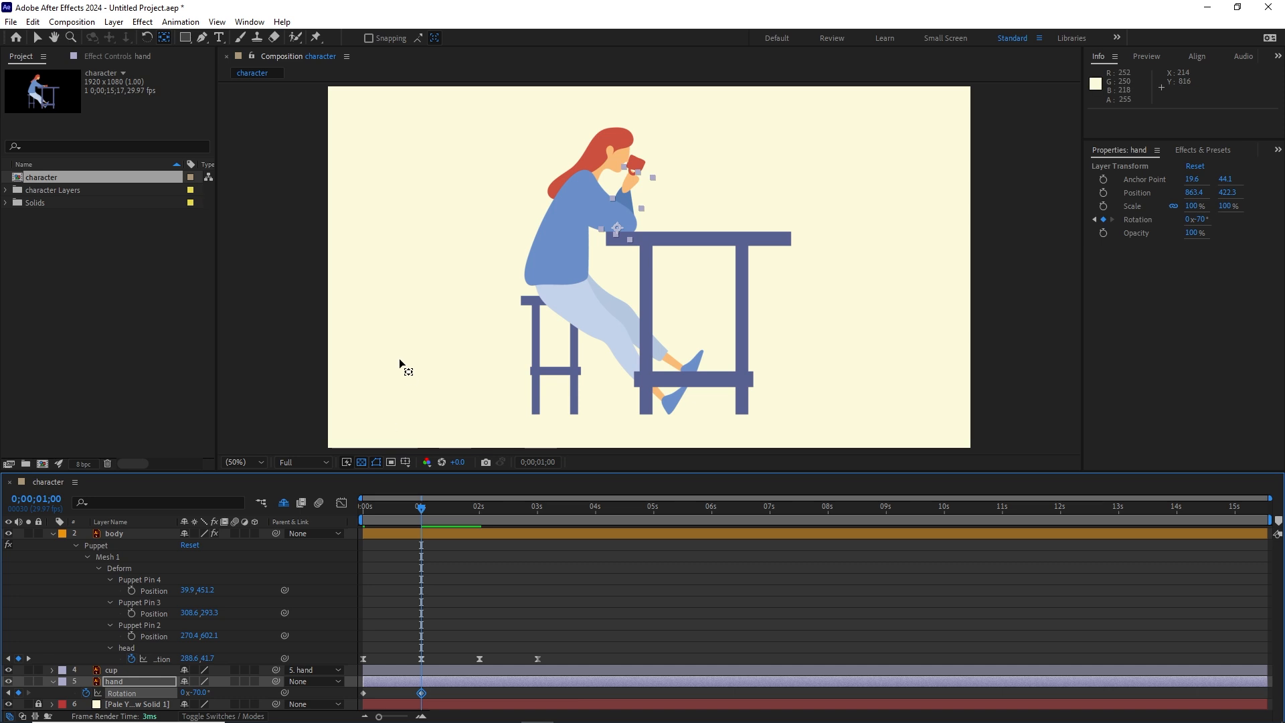
Step: Reveal the cup layer's rotation and add its first rotation keyframe at the start of the composition
{"action": "scroll", "coordinate": [644, 164], "scroll_direction": "up", "scroll_amount": 1}
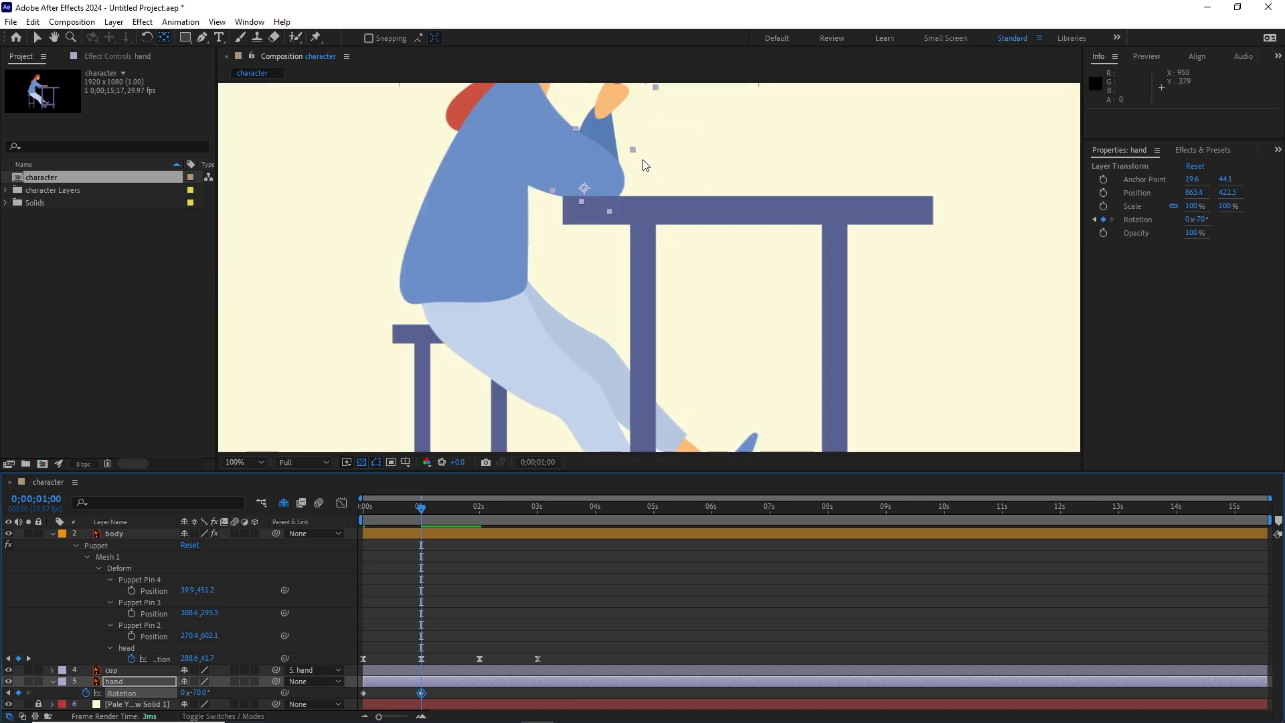
{"action": "left_click_drag", "start_coordinate": [646, 138], "coordinate": [649, 273]}
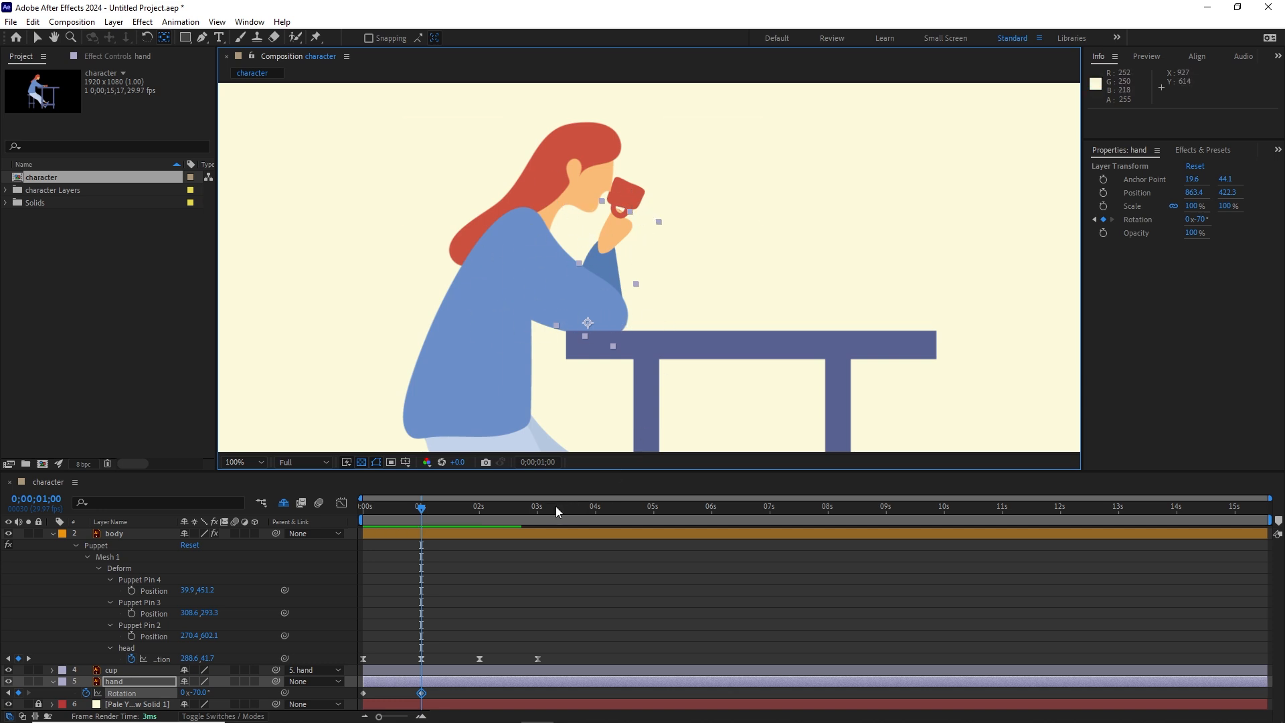
{"action": "left_click", "coordinate": [118, 671]}
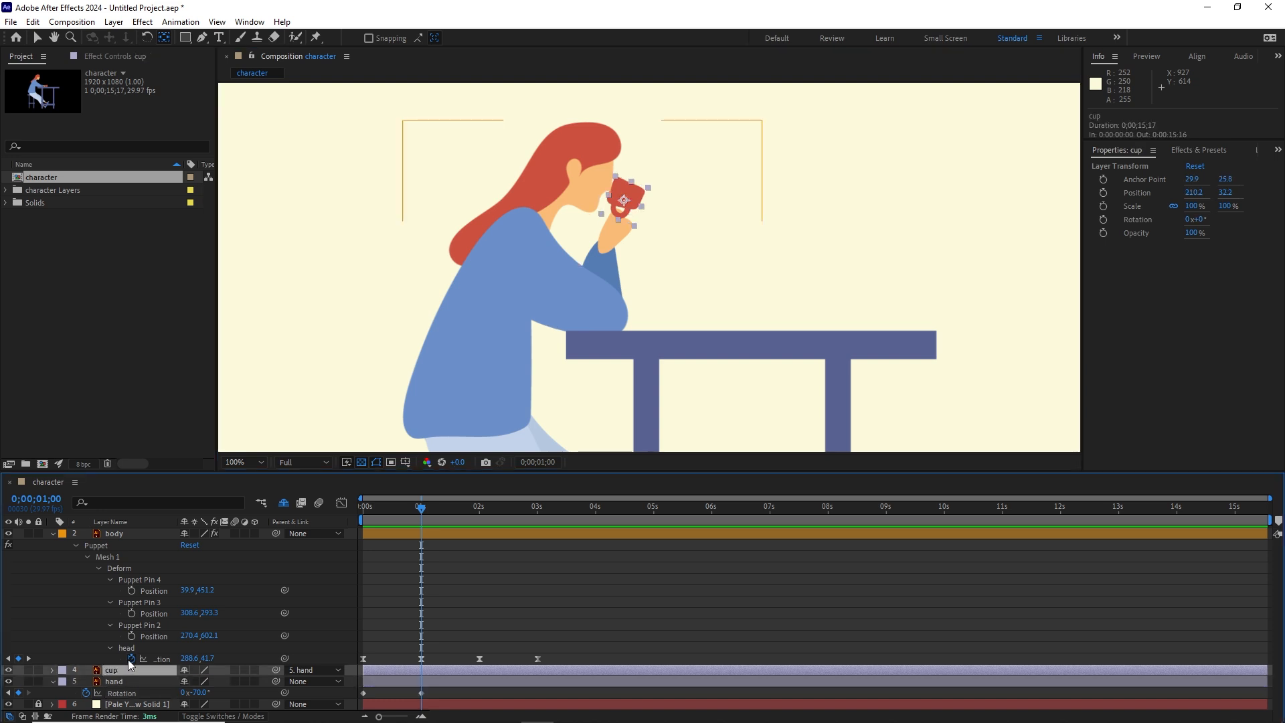
{"action": "key", "text": "r"}
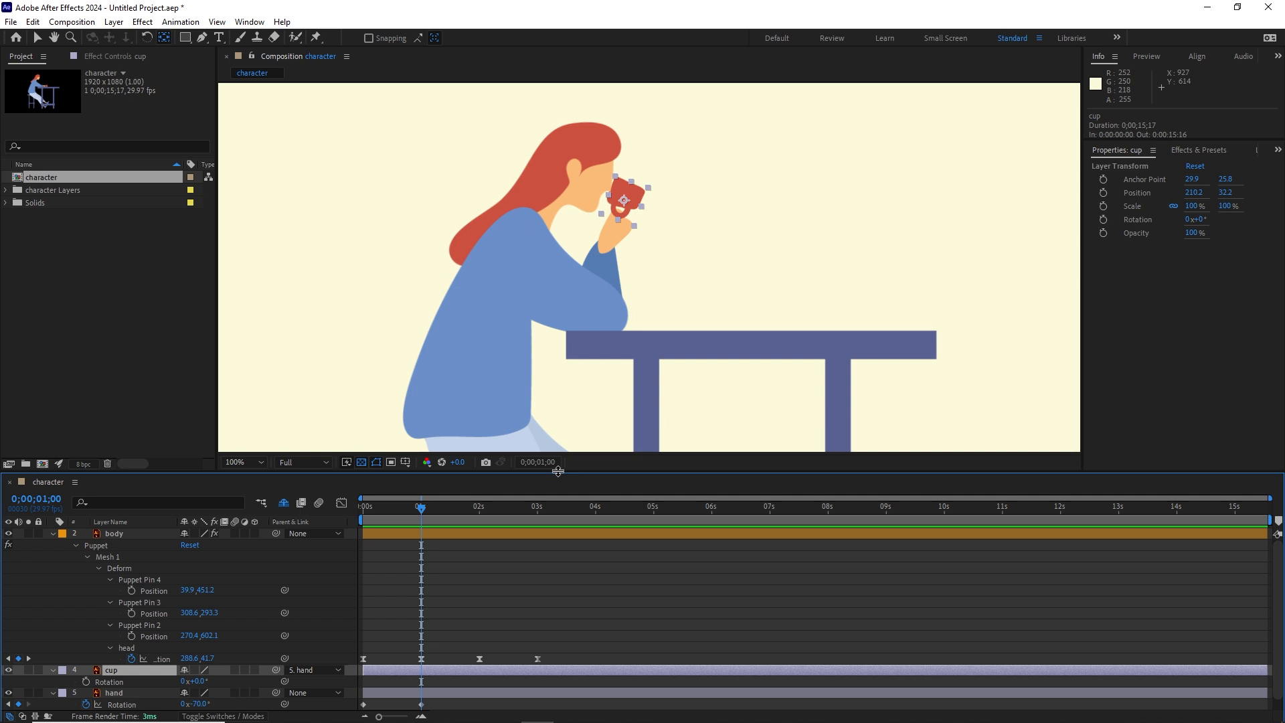
{"action": "left_click_drag", "start_coordinate": [558, 471], "coordinate": [558, 417]}
{"action": "key", "text": "Page_Up"}
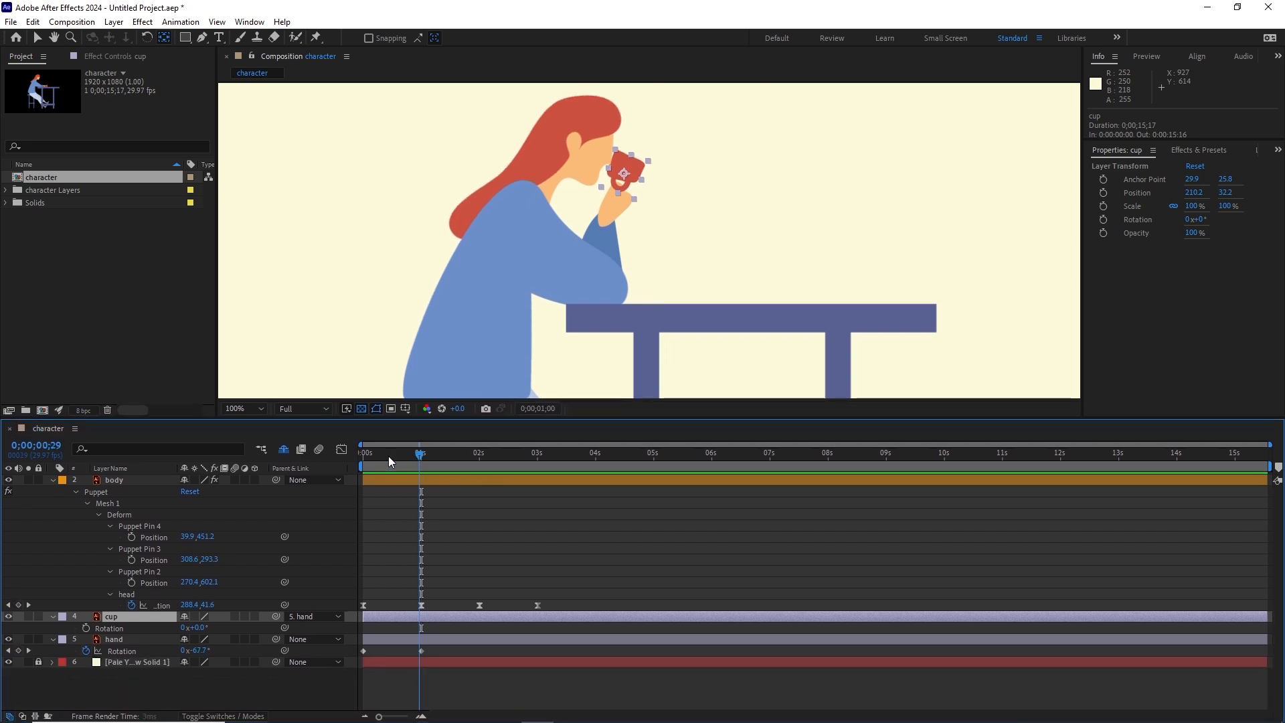
{"action": "key", "text": "Home"}
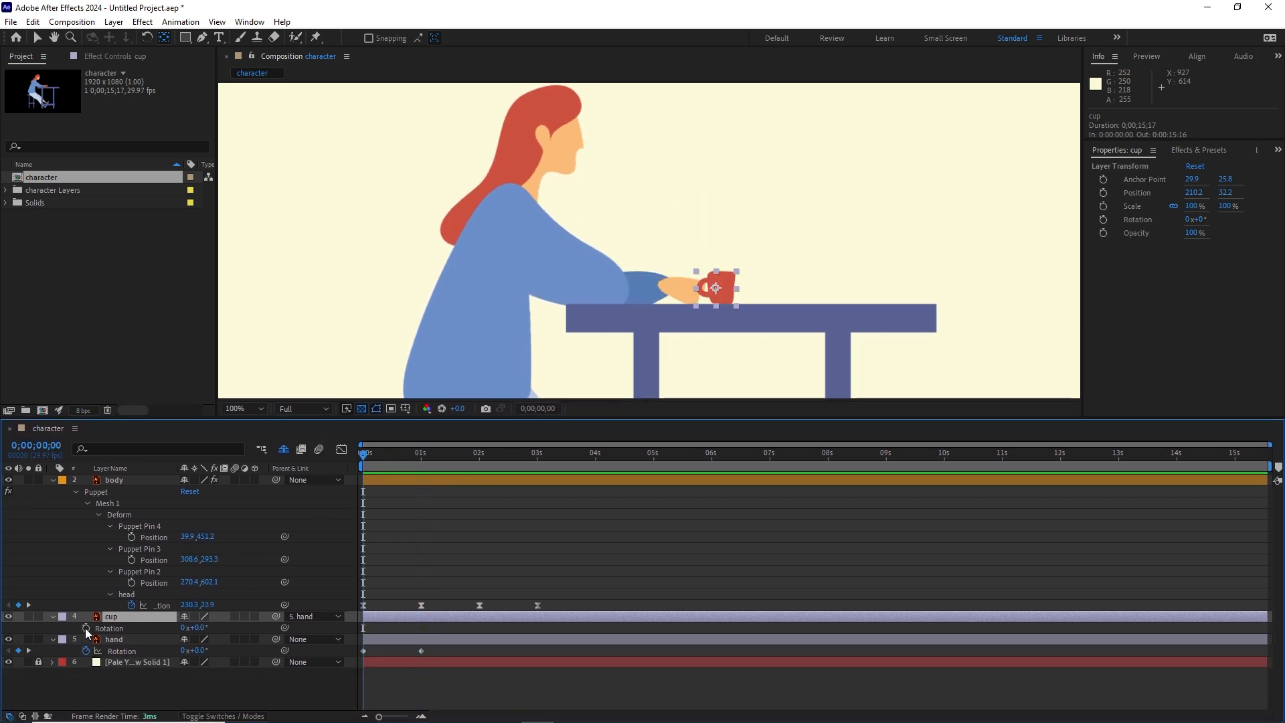
{"action": "left_click", "coordinate": [86, 628]}
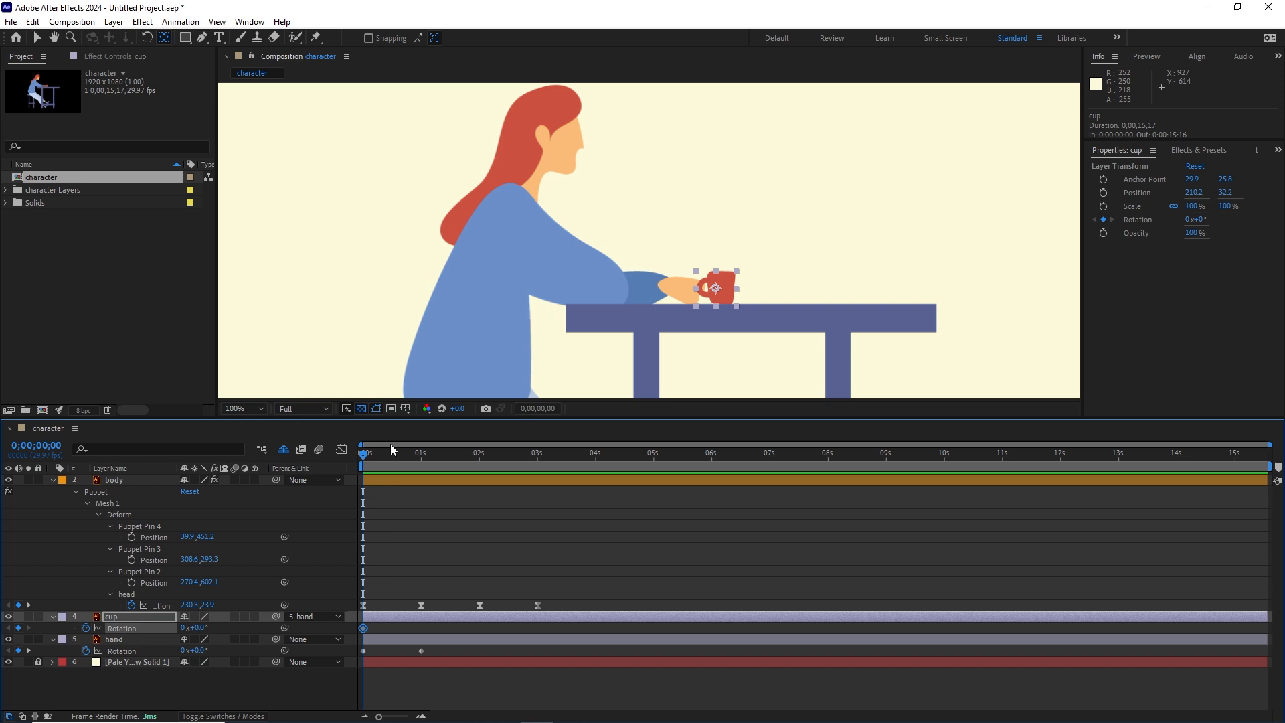
Step: Set the cup's rotation to 58° at 1 second and scrub the timeline to check the cup's tilt
{"action": "key", "text": "shift+Page_Down"}
{"action": "key", "text": "shift+Page_Down"}
{"action": "key", "text": "shift+Page_Down"}
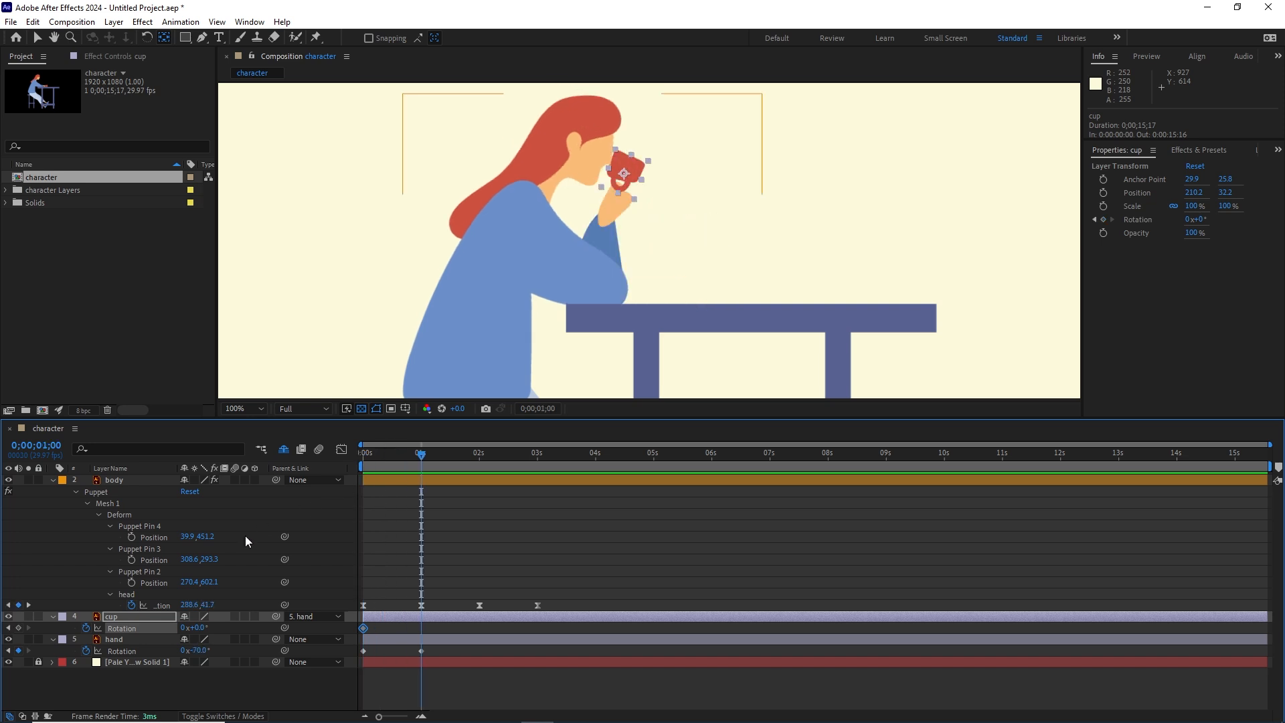
{"action": "left_click_drag", "start_coordinate": [198, 628], "coordinate": [239, 627]}
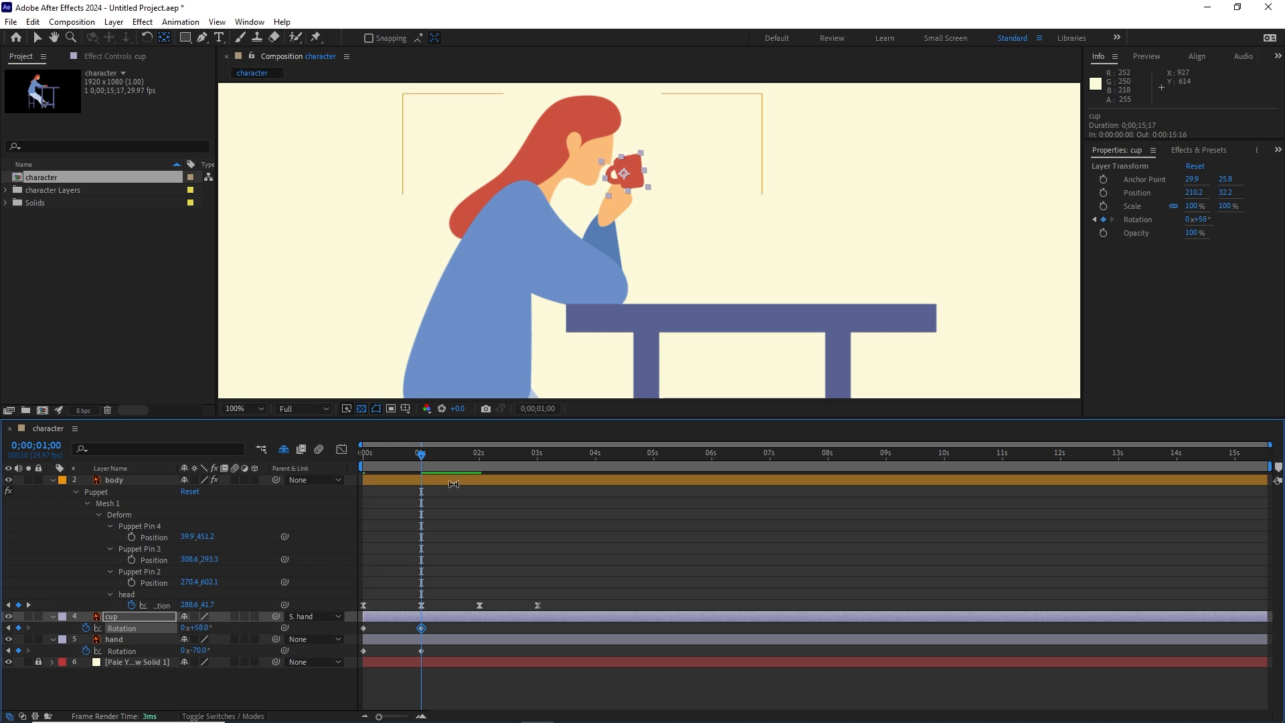
{"action": "mouse_move", "coordinate": [424, 461]}
{"action": "left_mouse_down"}
{"action": "mouse_move", "coordinate": [346, 467]}
{"action": "mouse_move", "coordinate": [422, 461]}
{"action": "left_mouse_up"}
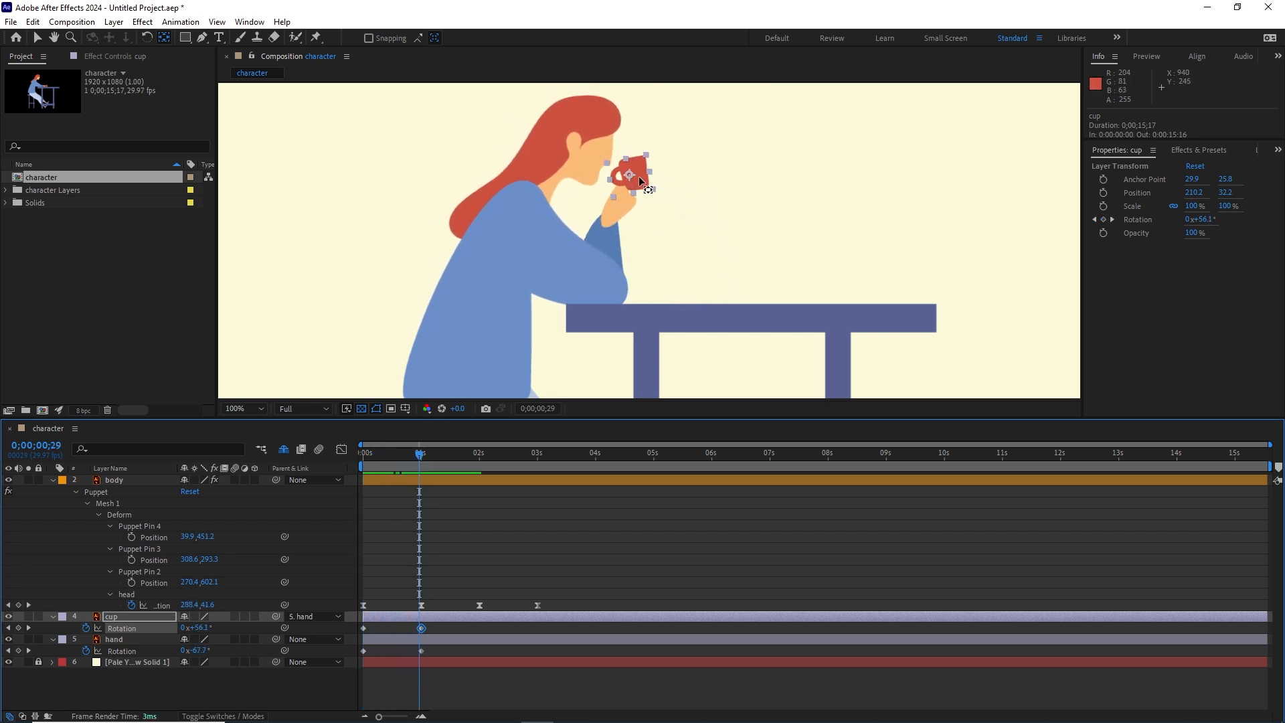
Step: Reveal the cup's position alongside its rotation and keyframe its current position at the composition start
{"action": "left_click", "coordinate": [422, 455]}
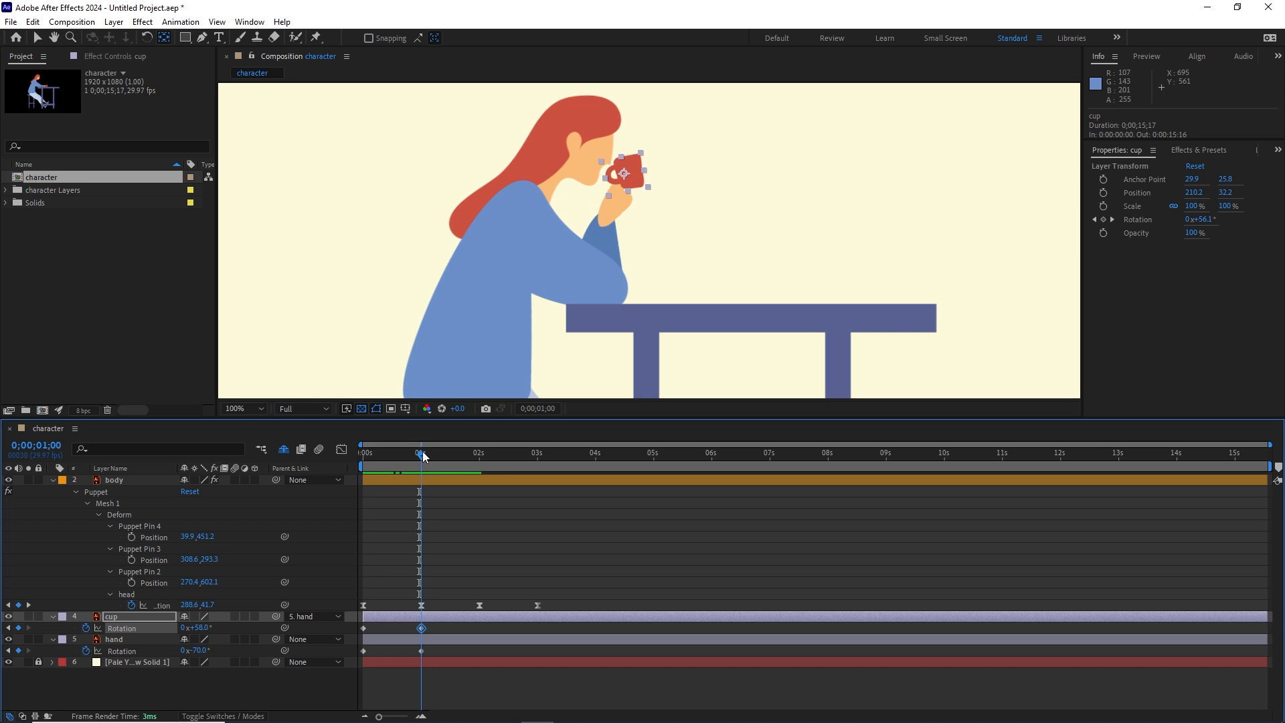
{"action": "left_click", "coordinate": [124, 679]}
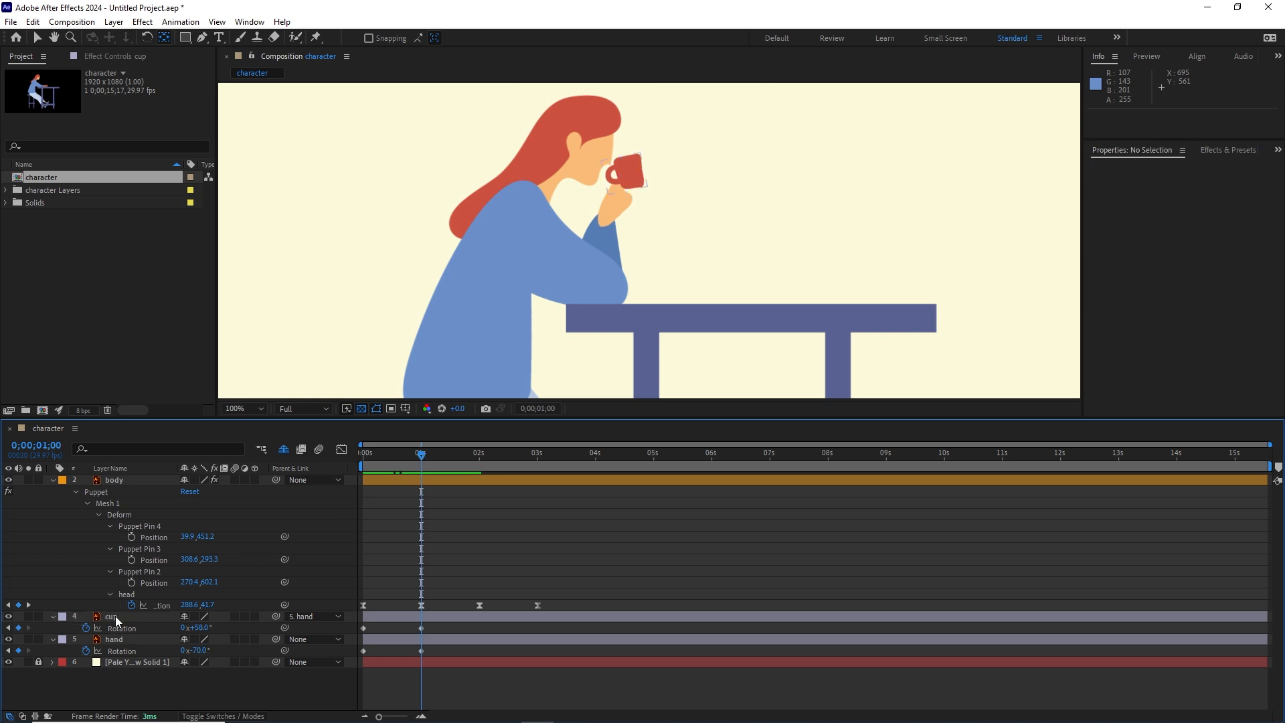
{"action": "left_click", "coordinate": [116, 617]}
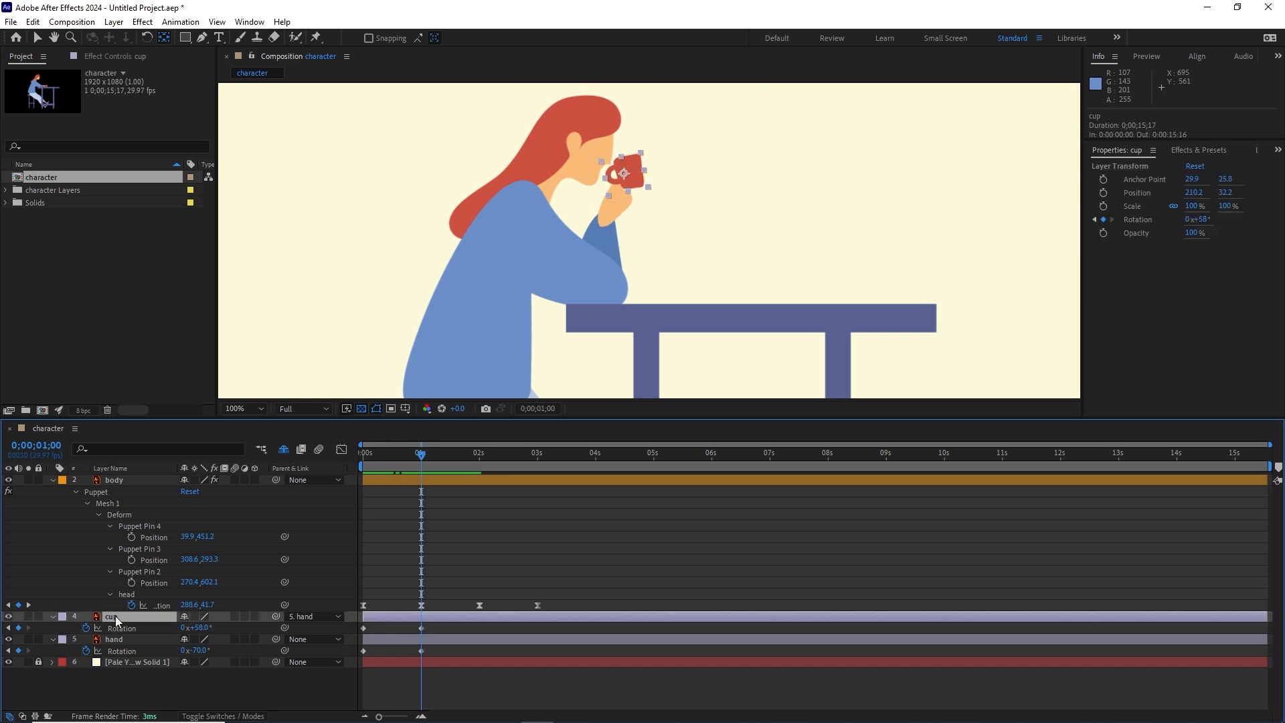
{"action": "key", "text": "shift+p"}
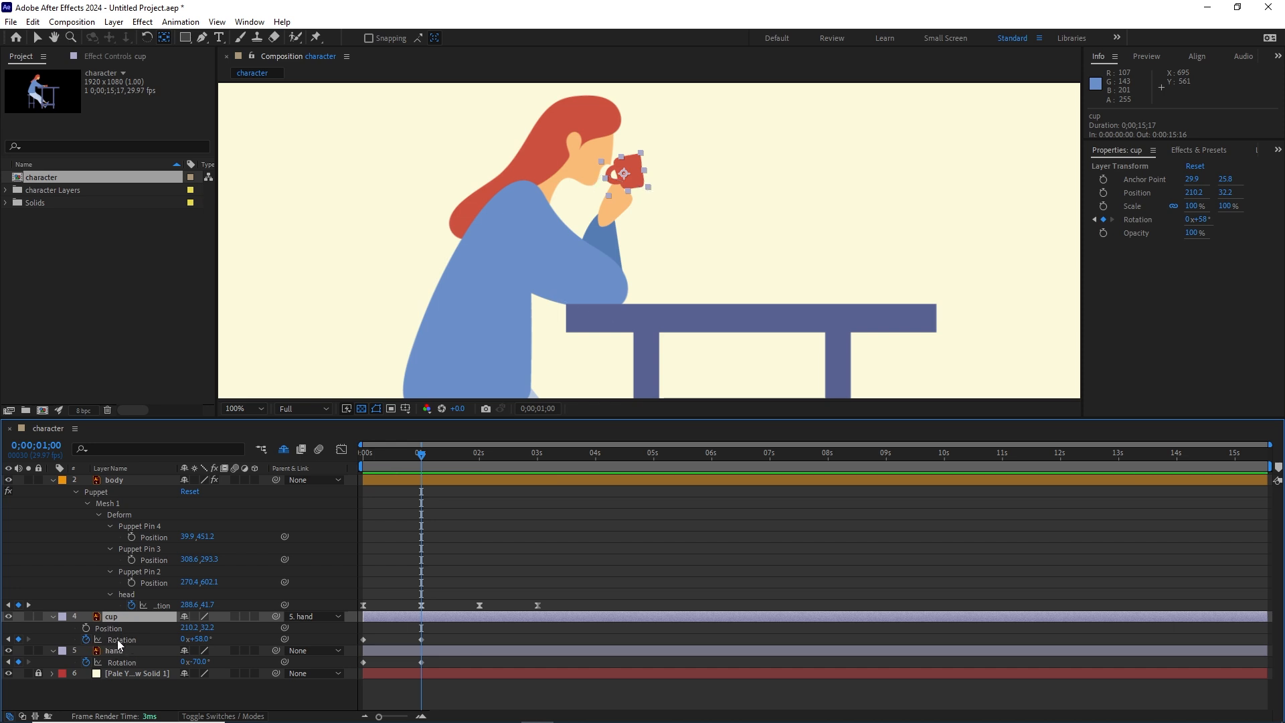
{"action": "key", "text": "u"}
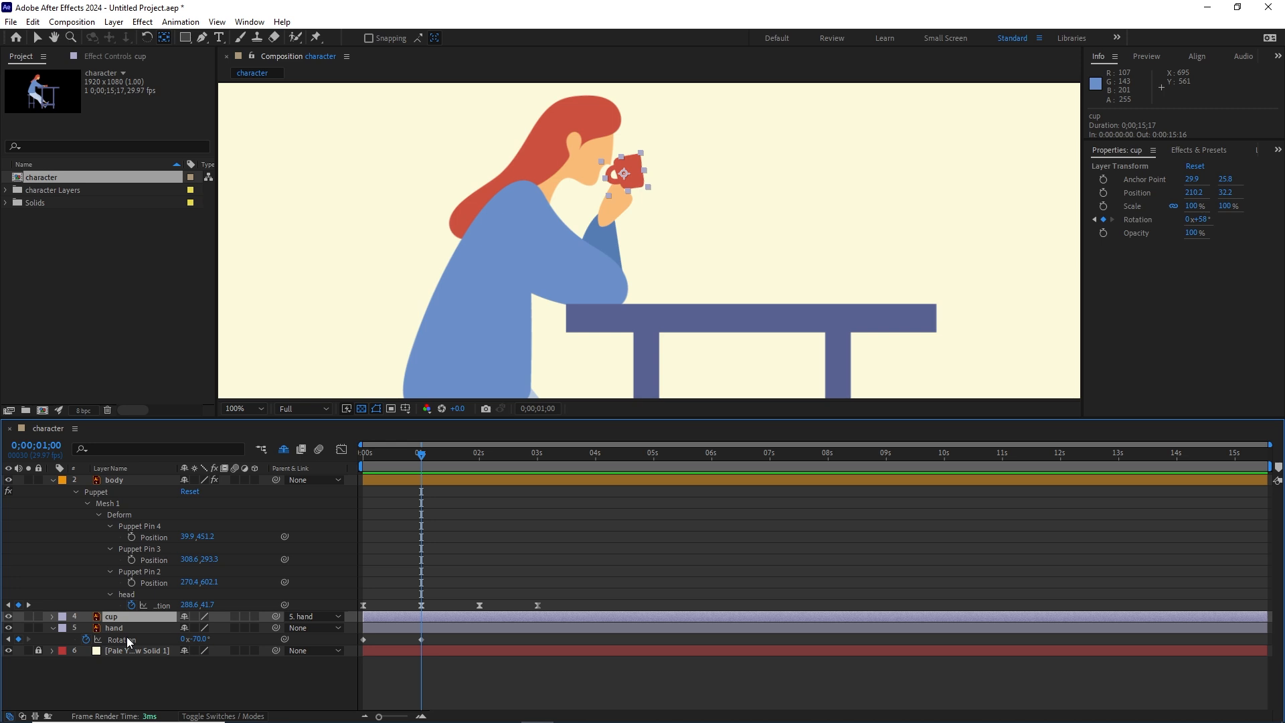
{"action": "key", "text": "p"}
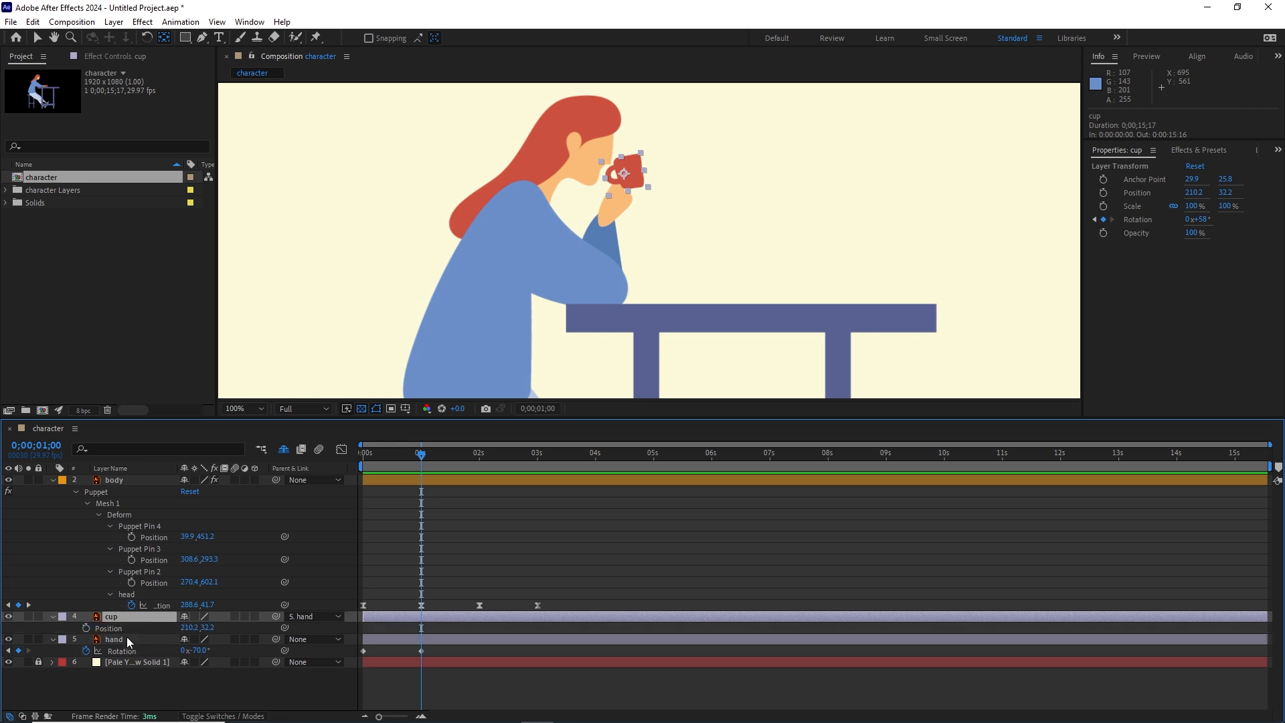
{"action": "key", "text": "r"}
{"action": "key", "text": "shift+p"}
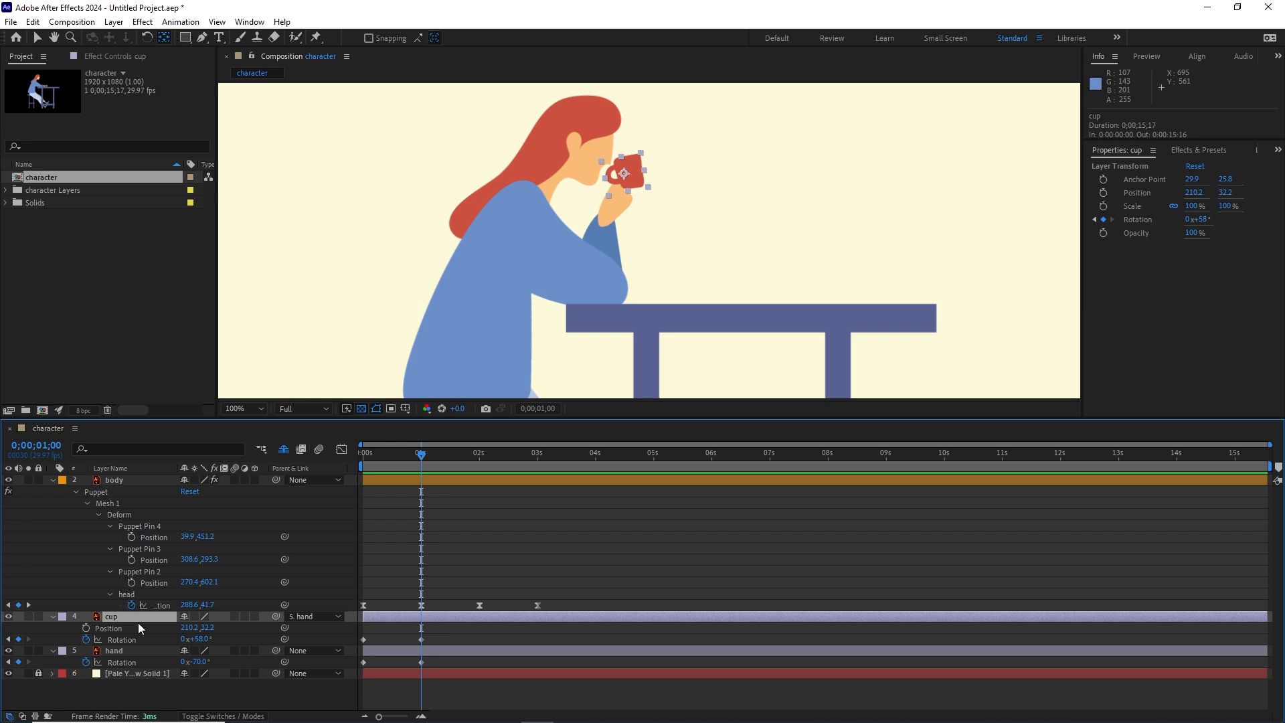
{"action": "left_click", "coordinate": [86, 628]}
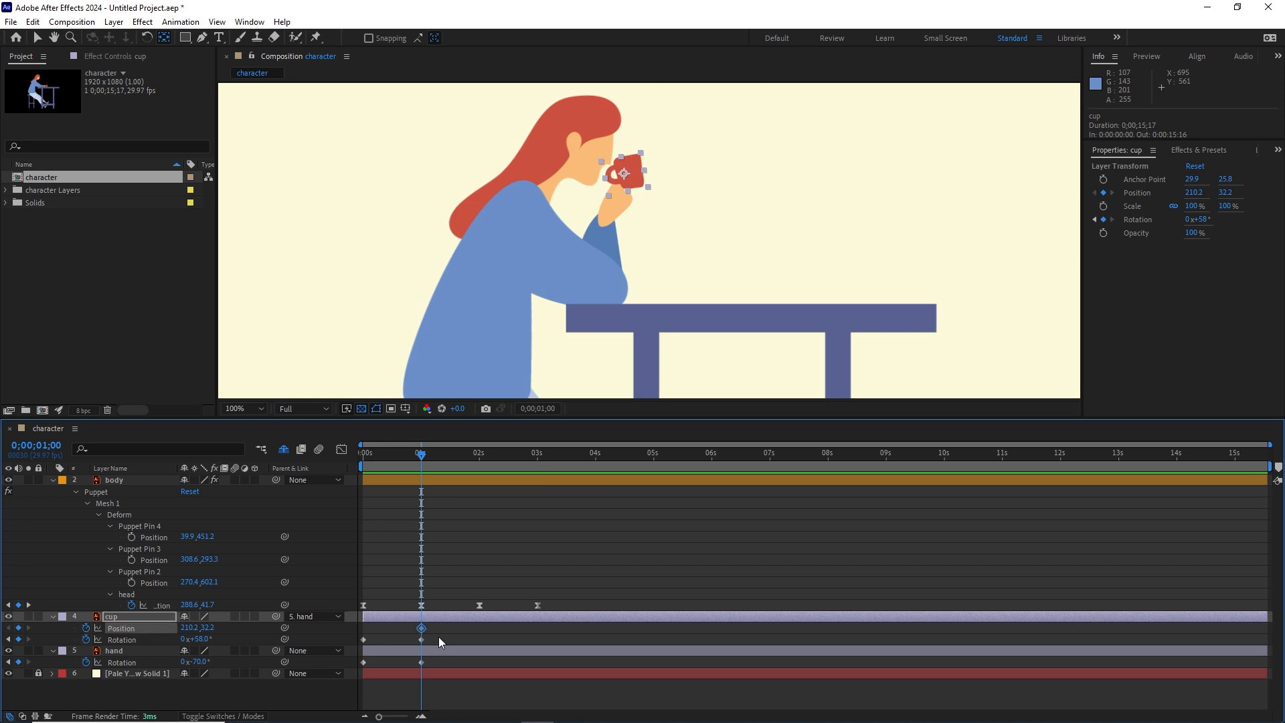
{"action": "left_click_drag", "start_coordinate": [422, 629], "coordinate": [377, 629]}
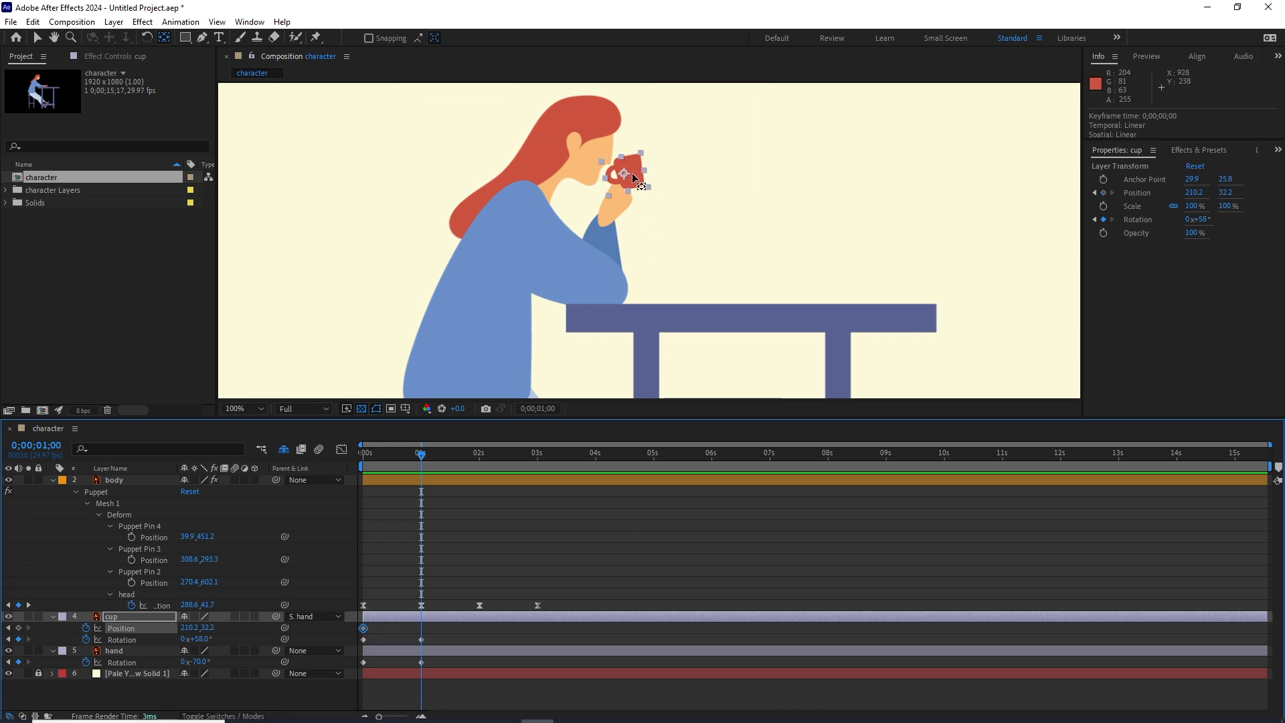
Step: Nudge the cup into the hand at 1 second, keyframing its position at about 200.2, 48.6
{"action": "left_click", "coordinate": [36, 38]}
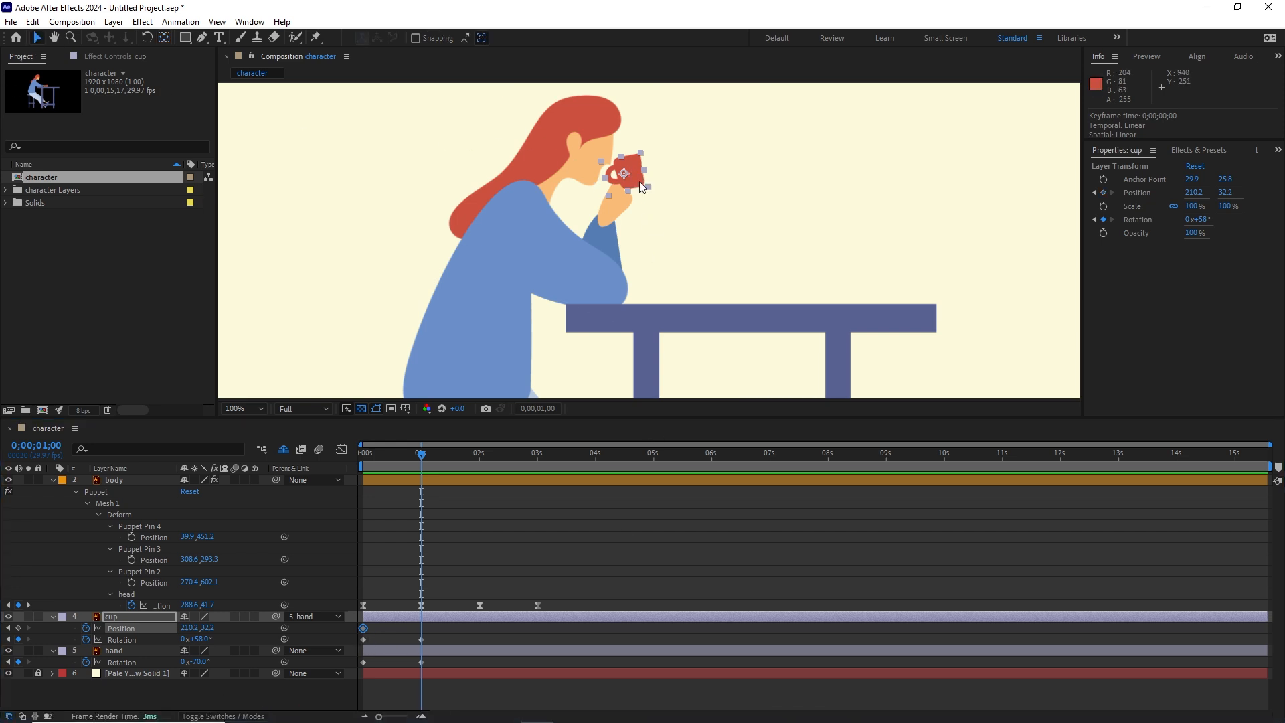
{"action": "key", "text": "Down"}
{"action": "key", "text": "Down"}
{"action": "key", "text": "Down"}
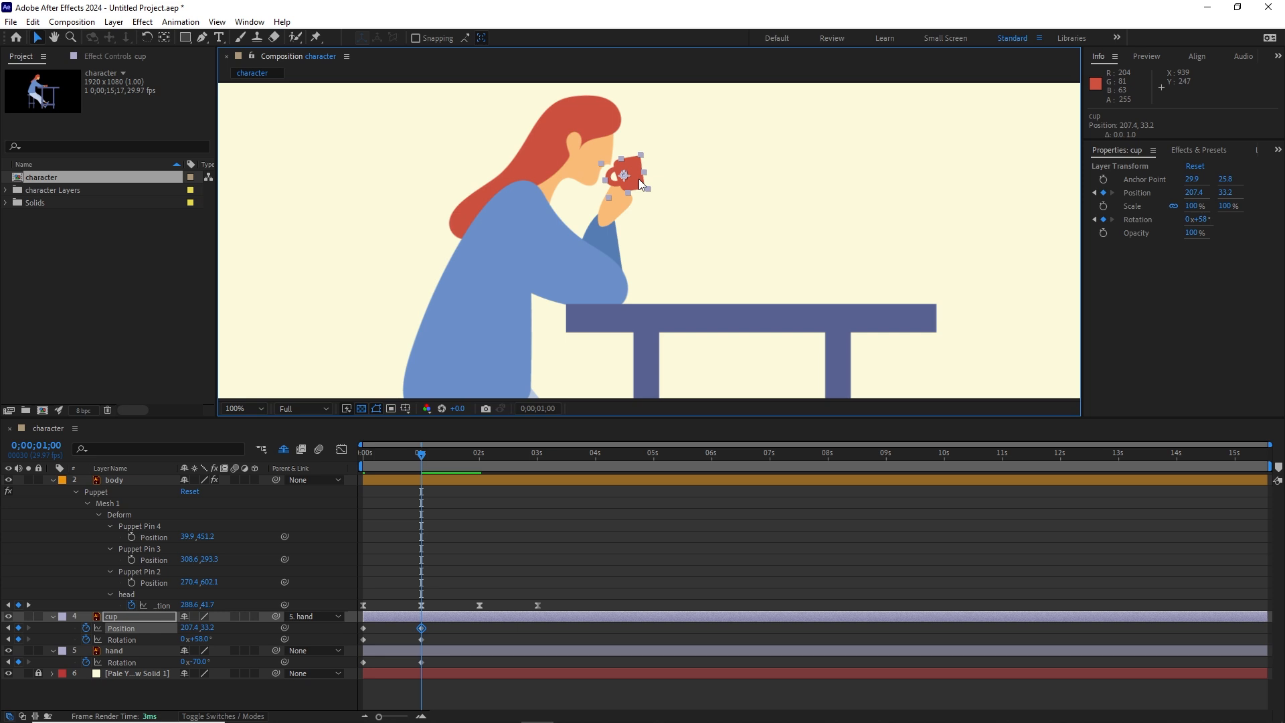
{"action": "key", "text": "shift+Down"}
{"action": "key", "text": "Down"}
{"action": "key", "text": "shift+Down"}
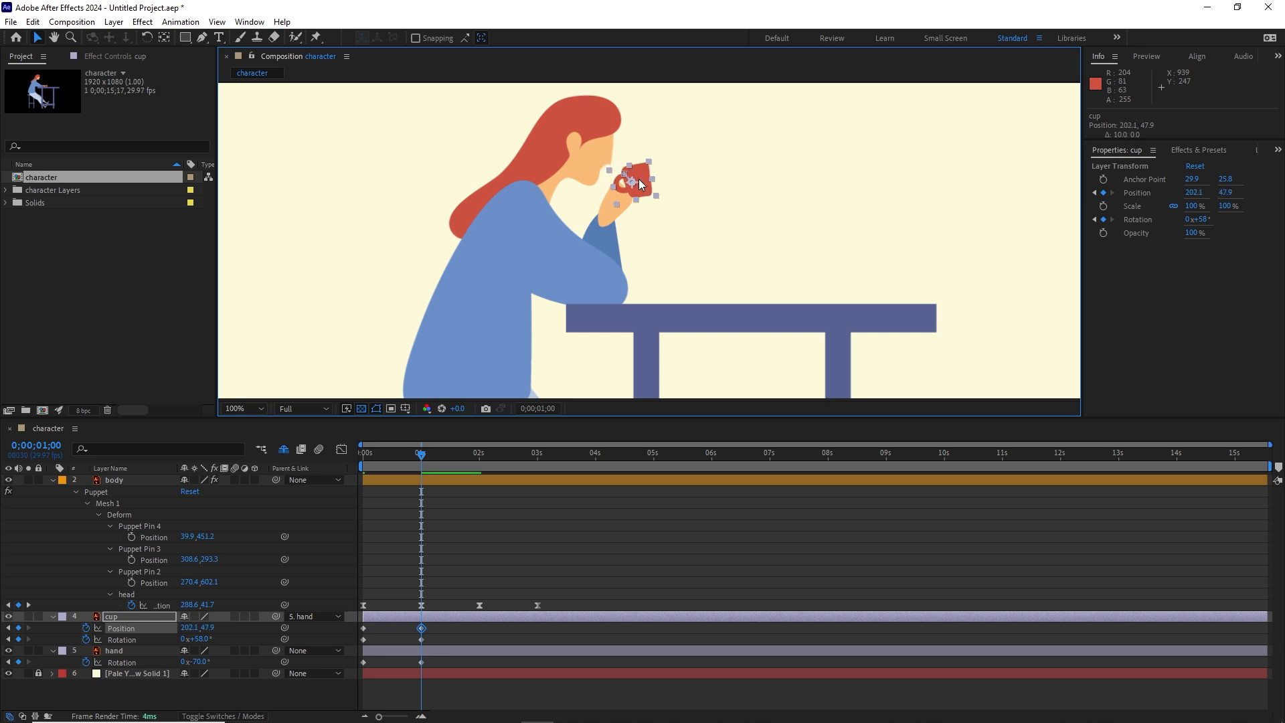
{"action": "key", "text": "Down"}
{"action": "key", "text": "Down"}
{"action": "key", "text": "Down"}
{"action": "key", "text": "Down"}
{"action": "key", "text": "Down"}
{"action": "key", "text": "Down"}
{"action": "key", "text": "Left"}
{"action": "key", "text": "Left"}
{"action": "key", "text": "Left"}
{"action": "key", "text": "Left"}
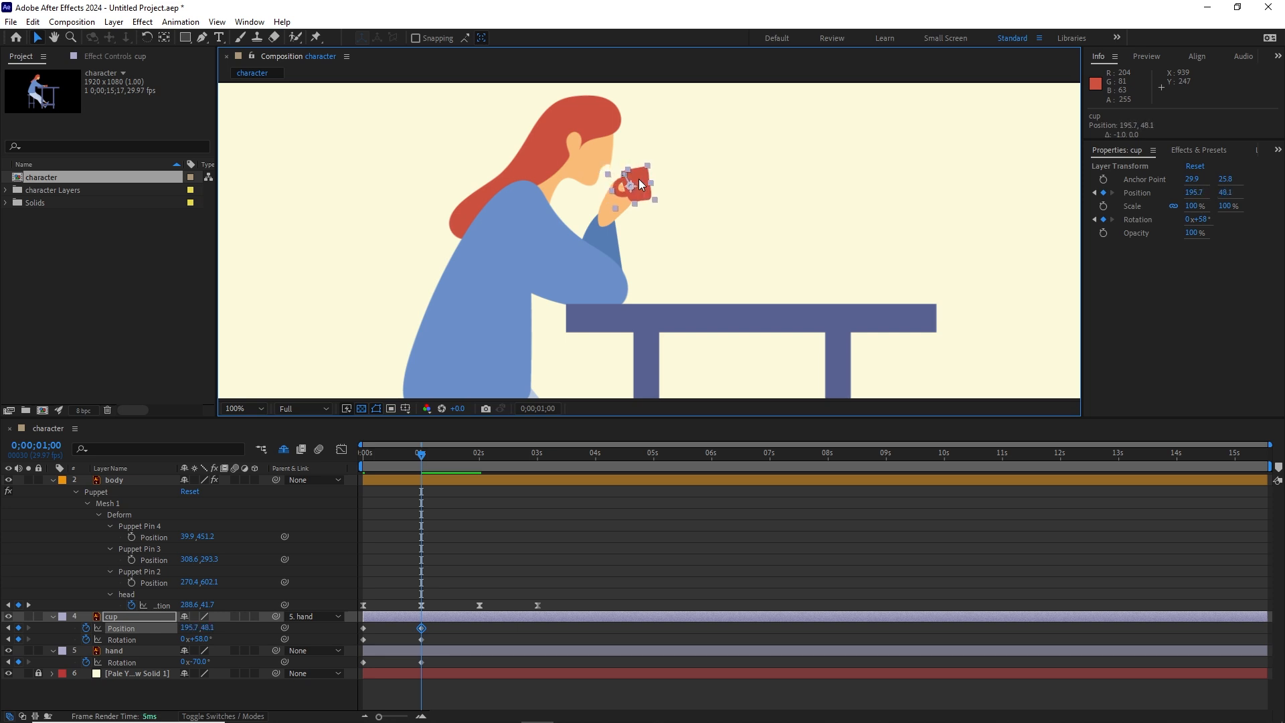
{"action": "key", "text": "Right"}
{"action": "key", "text": "Right"}
{"action": "key", "text": "Up"}
{"action": "key", "text": "Up"}
{"action": "key", "text": "Up"}
{"action": "key", "text": "Up"}
{"action": "key", "text": "Up"}
{"action": "key", "text": "Up"}
{"action": "key", "text": "Right"}
{"action": "key", "text": "Right"}
{"action": "key", "text": "Right"}
{"action": "key", "text": "Down"}
{"action": "key", "text": "Down"}
{"action": "key", "text": "Down"}
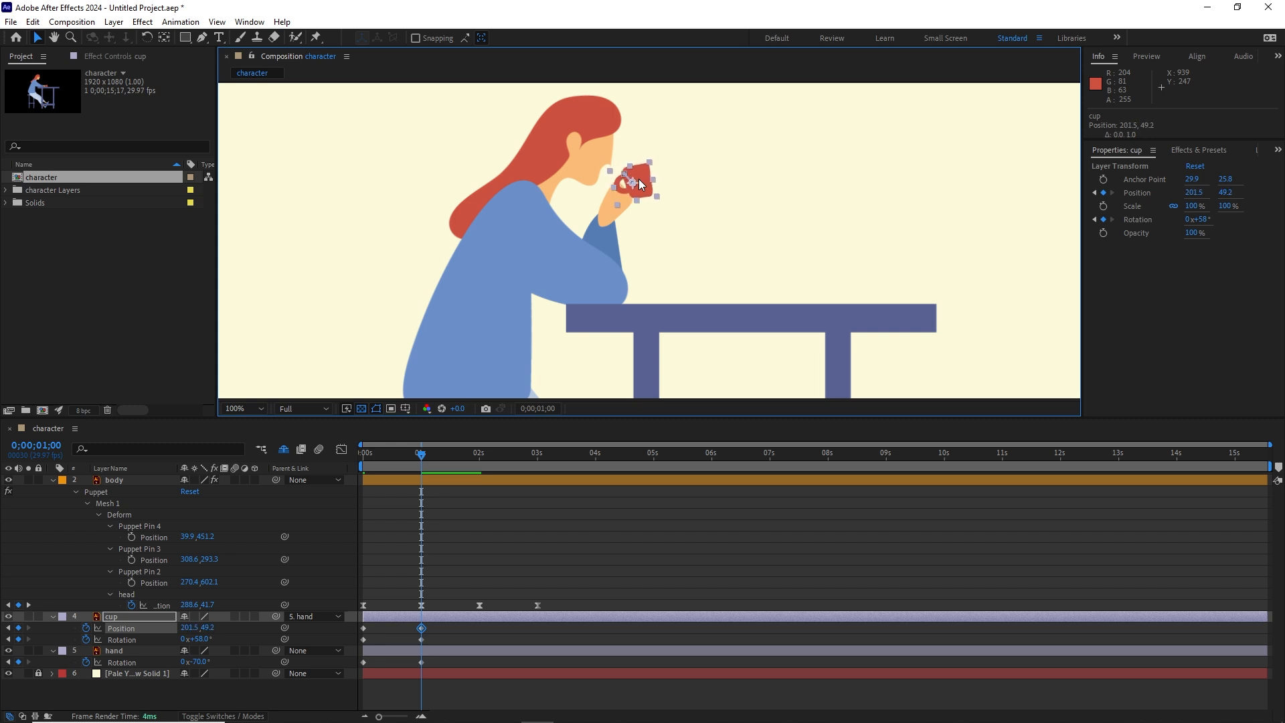
{"action": "key", "text": "Left"}
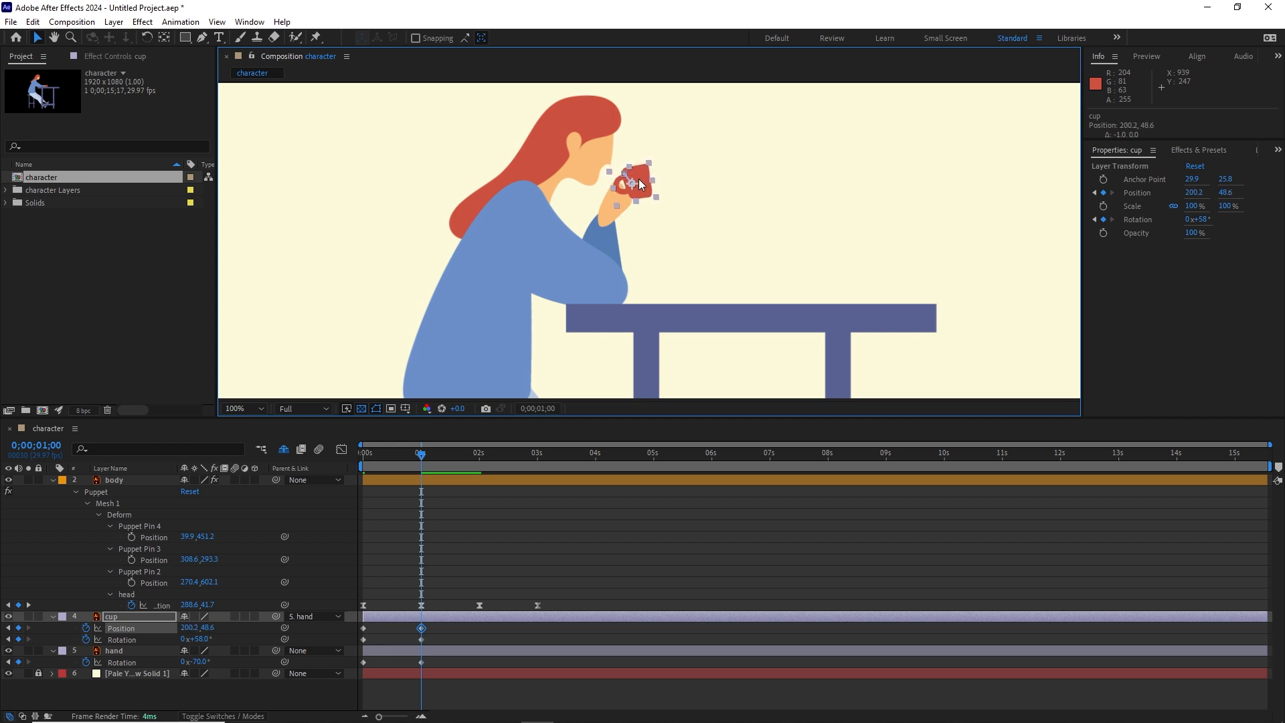
Step: At 1 second, move the head pin to about 280.6, 31.7 and set the hand's rotation to -82°
{"action": "left_click", "coordinate": [199, 661]}
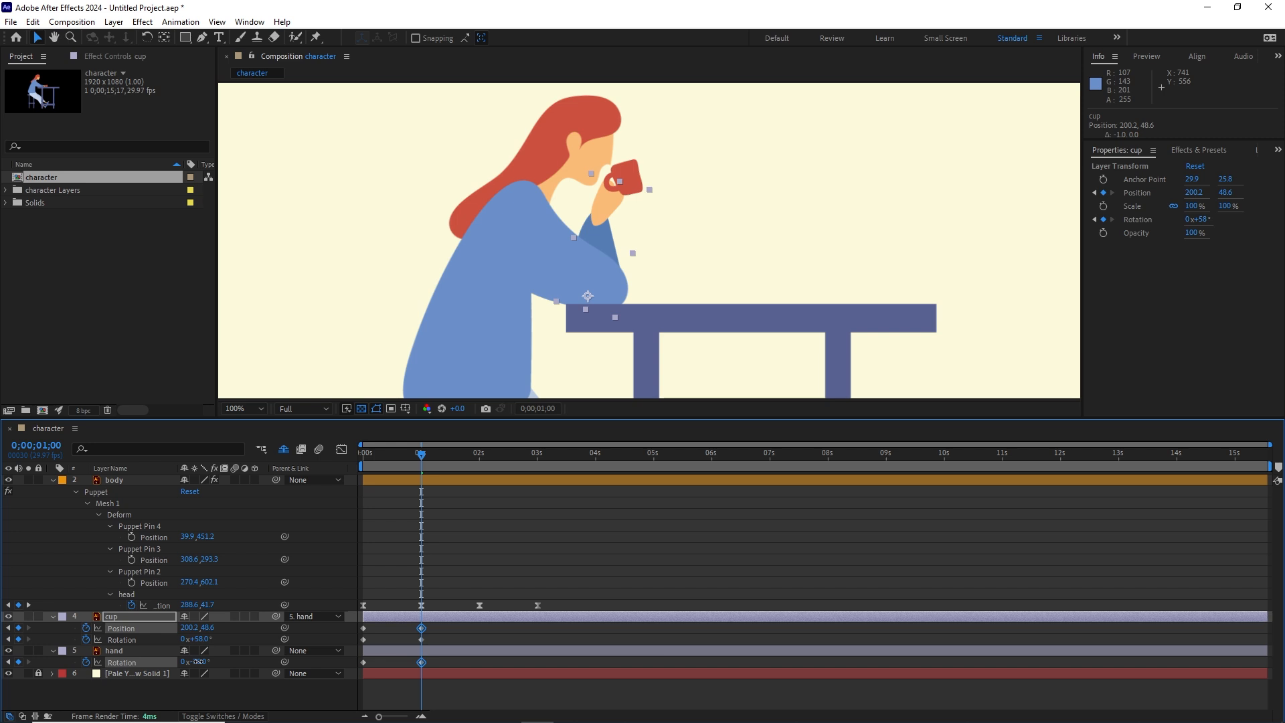
{"action": "left_click_drag", "start_coordinate": [198, 662], "coordinate": [195, 661]}
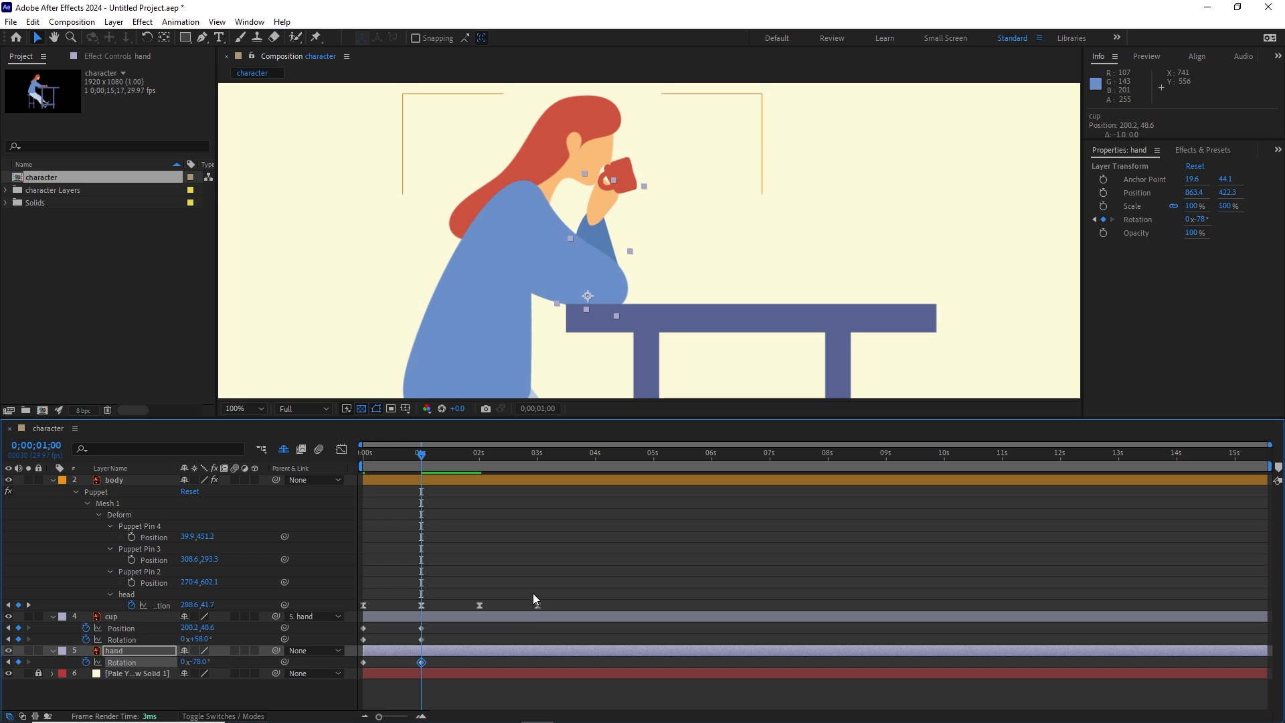
{"action": "left_click", "coordinate": [423, 606]}
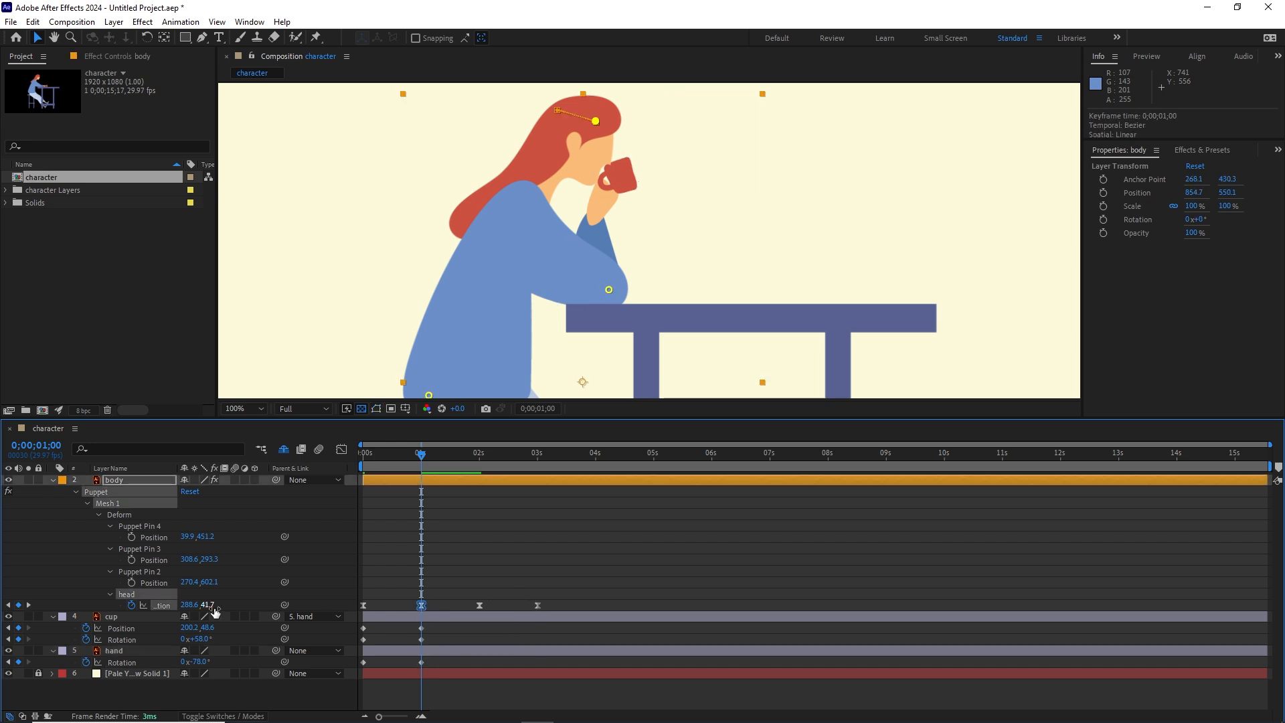
{"action": "left_click", "coordinate": [596, 122]}
{"action": "left_click_drag", "start_coordinate": [597, 122], "coordinate": [592, 117]}
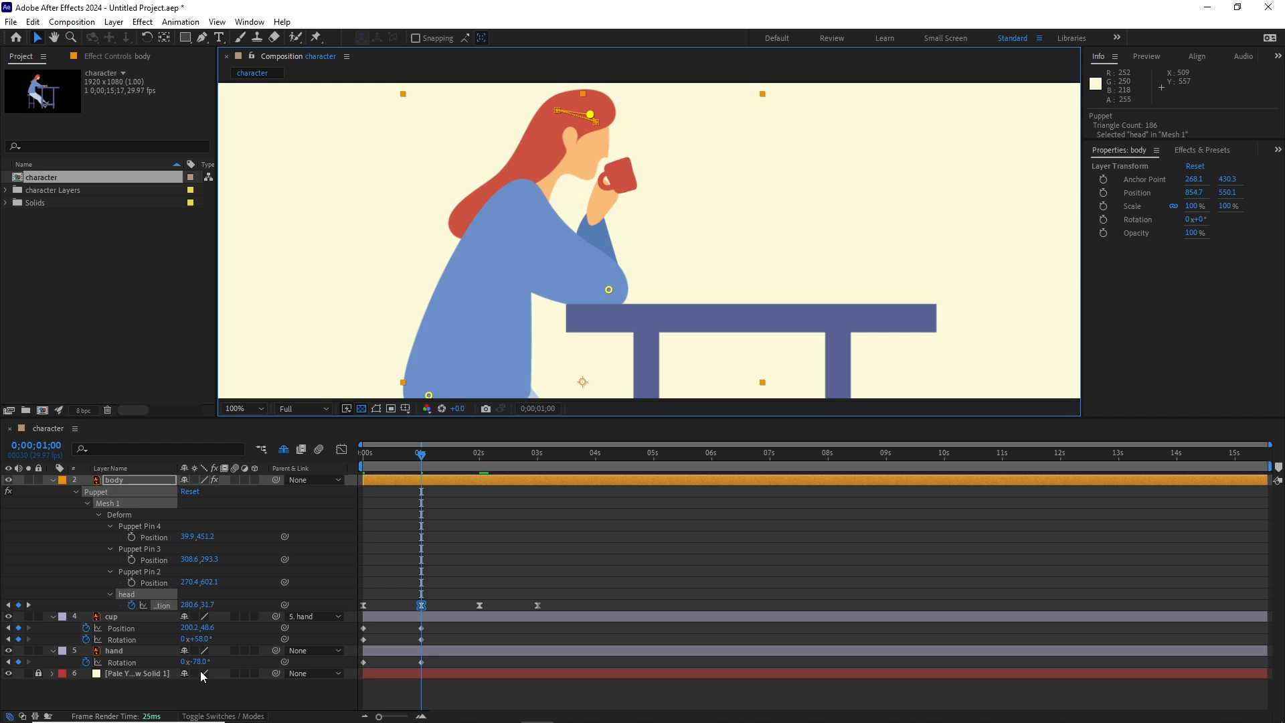
{"action": "left_click_drag", "start_coordinate": [203, 661], "coordinate": [198, 661]}
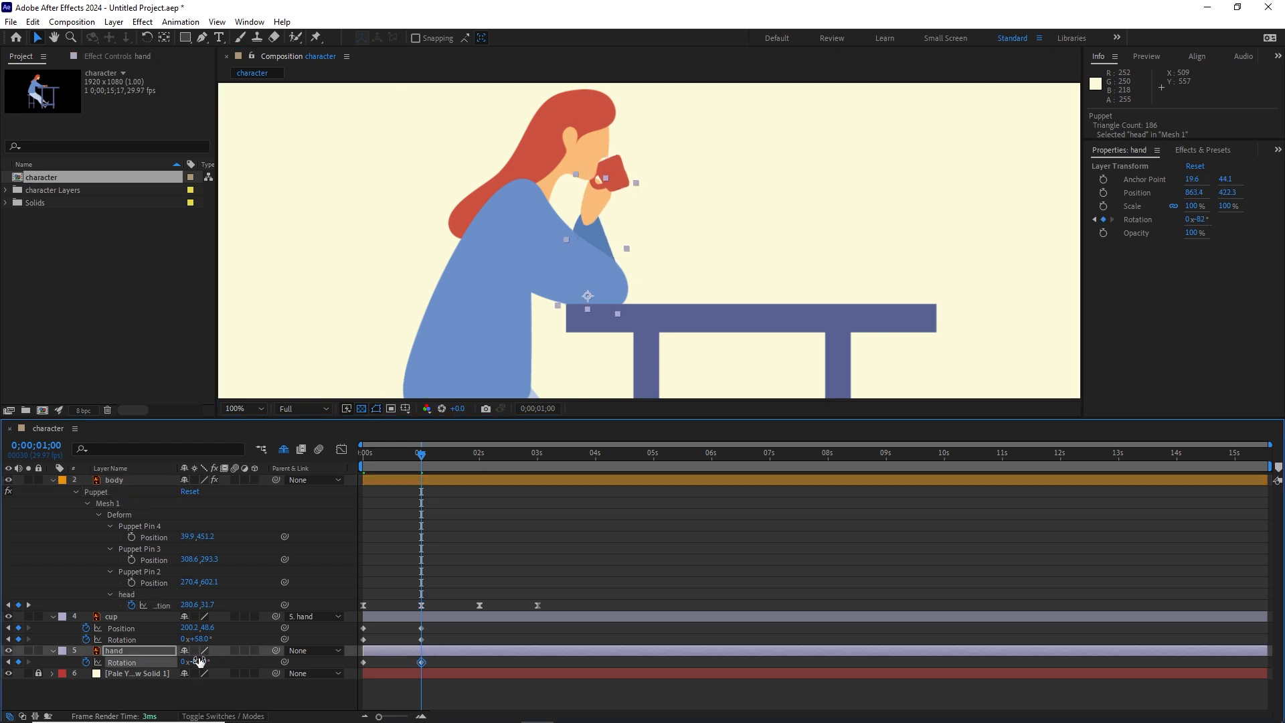
Step: Apply Easy Ease to all cup and hand keyframes and preview the drinking motion from the start
{"action": "left_click", "coordinate": [436, 626]}
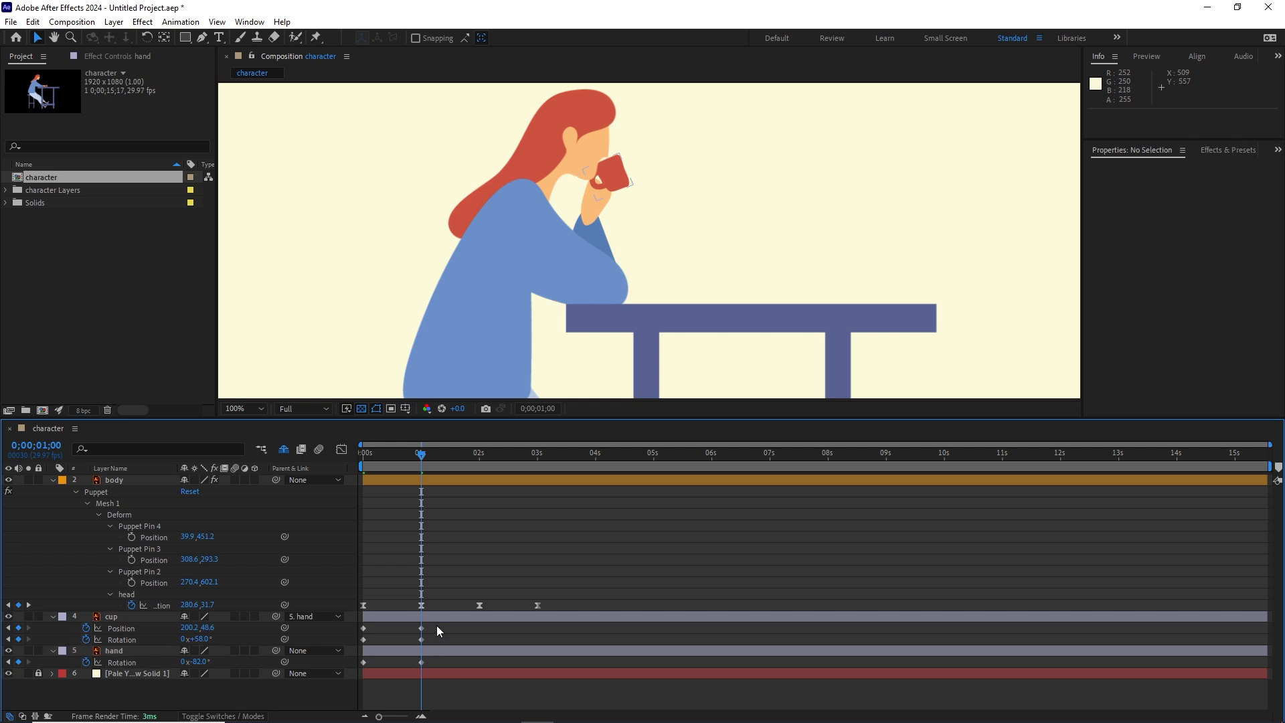
{"action": "left_click_drag", "start_coordinate": [436, 625], "coordinate": [356, 677]}
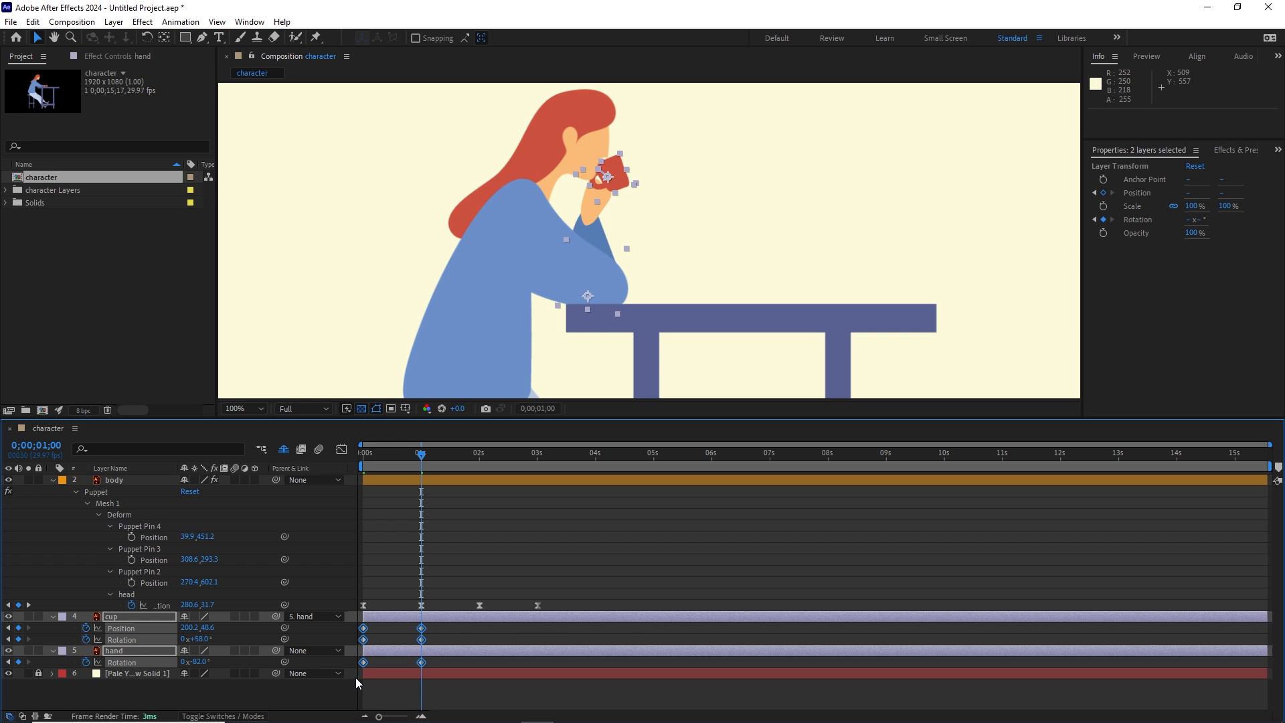
{"action": "key", "text": "F9"}
{"action": "left_click_drag", "start_coordinate": [422, 459], "coordinate": [247, 482]}
{"action": "key", "text": "space"}
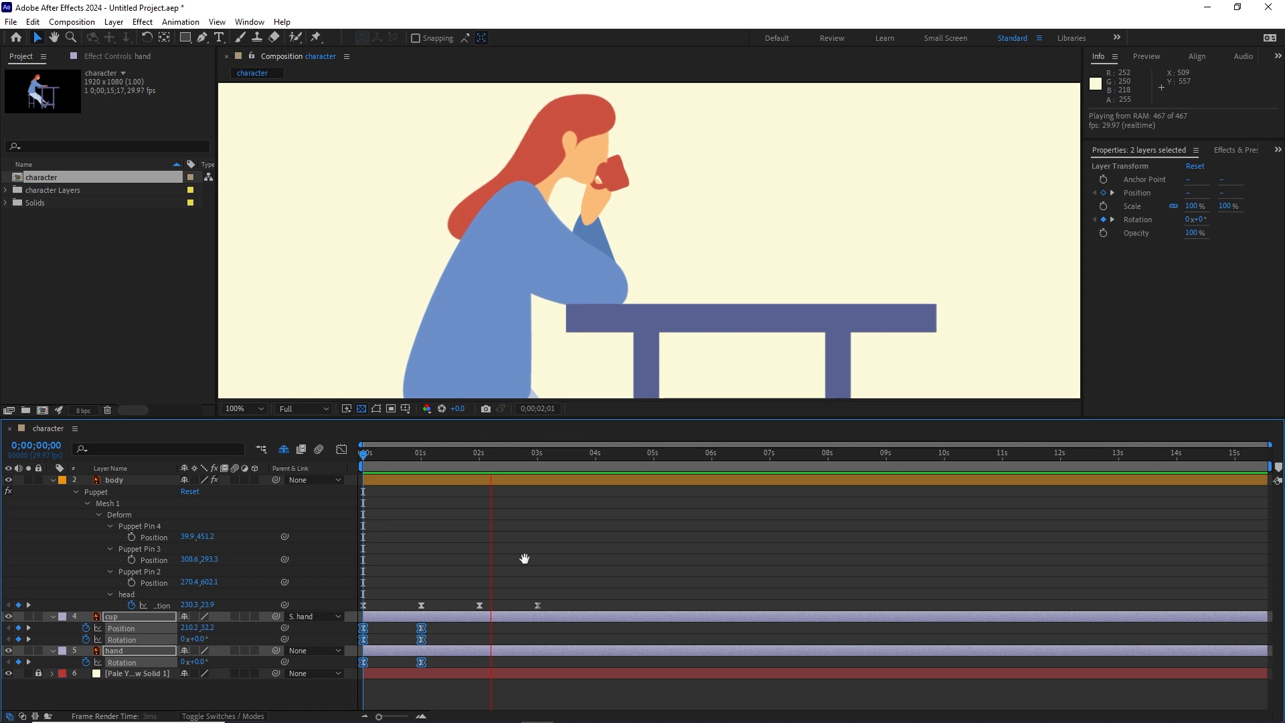
{"action": "key", "text": "space"}
{"action": "left_click_drag", "start_coordinate": [499, 457], "coordinate": [348, 468]}
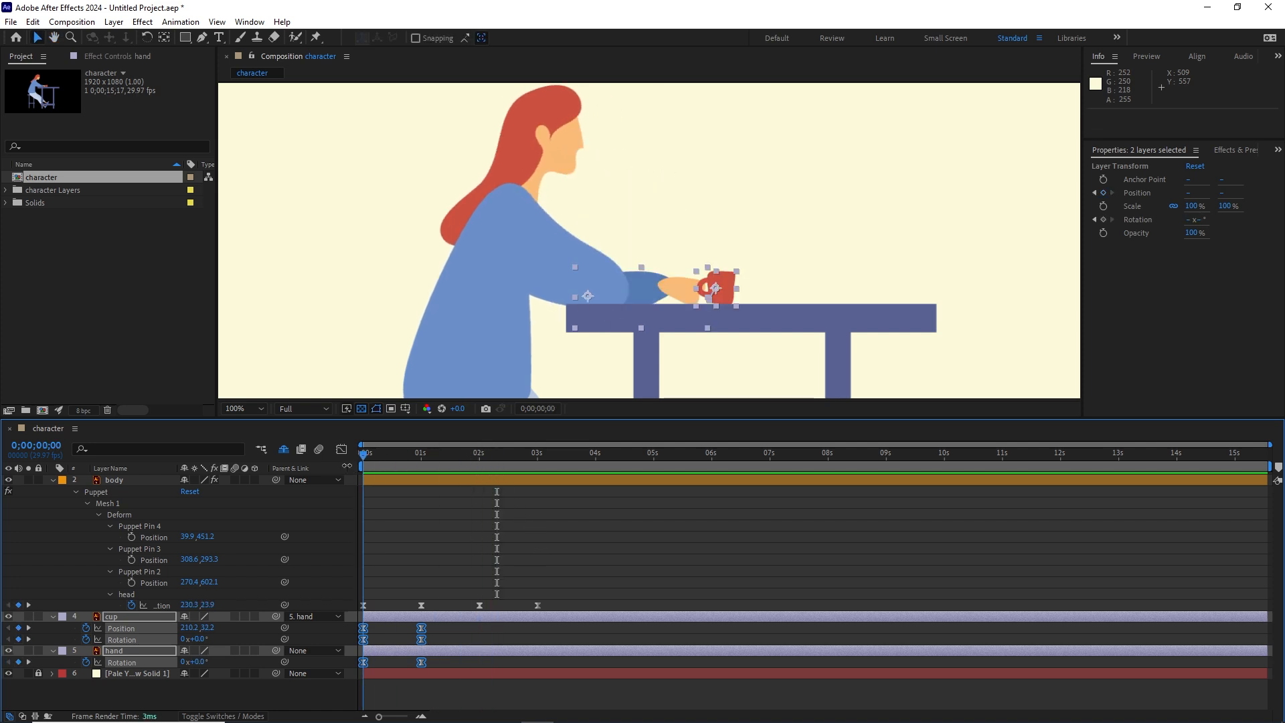
Step: Copy the head pin's 1-second position keyframe and paste it over the one at 2 seconds
{"action": "left_click", "coordinate": [462, 683]}
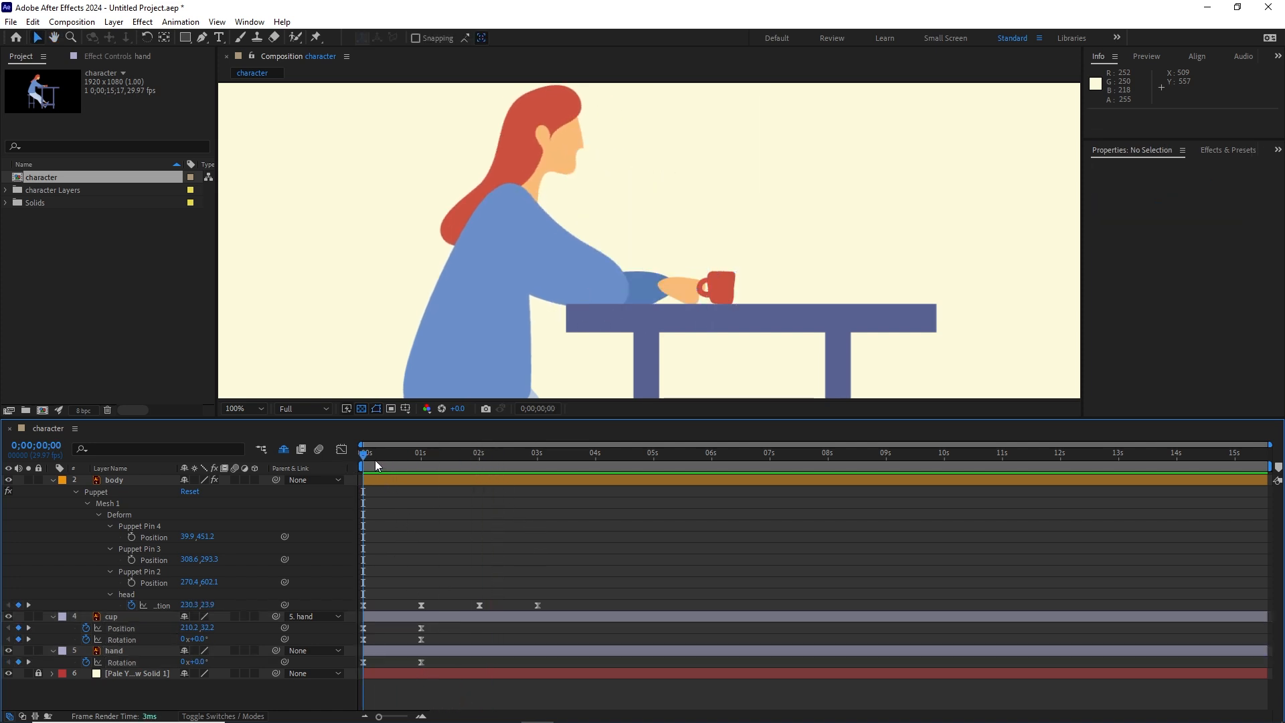
{"action": "left_click_drag", "start_coordinate": [366, 461], "coordinate": [402, 461]}
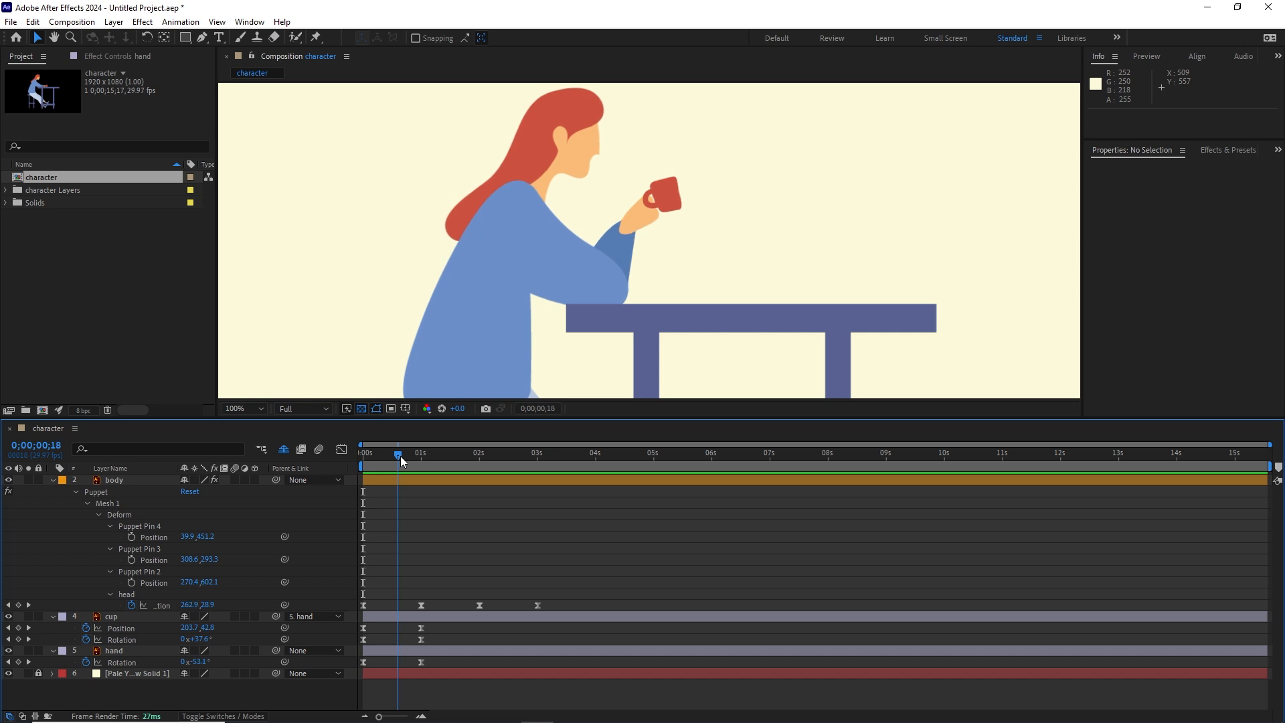
{"action": "left_click_drag", "start_coordinate": [405, 460], "coordinate": [484, 456]}
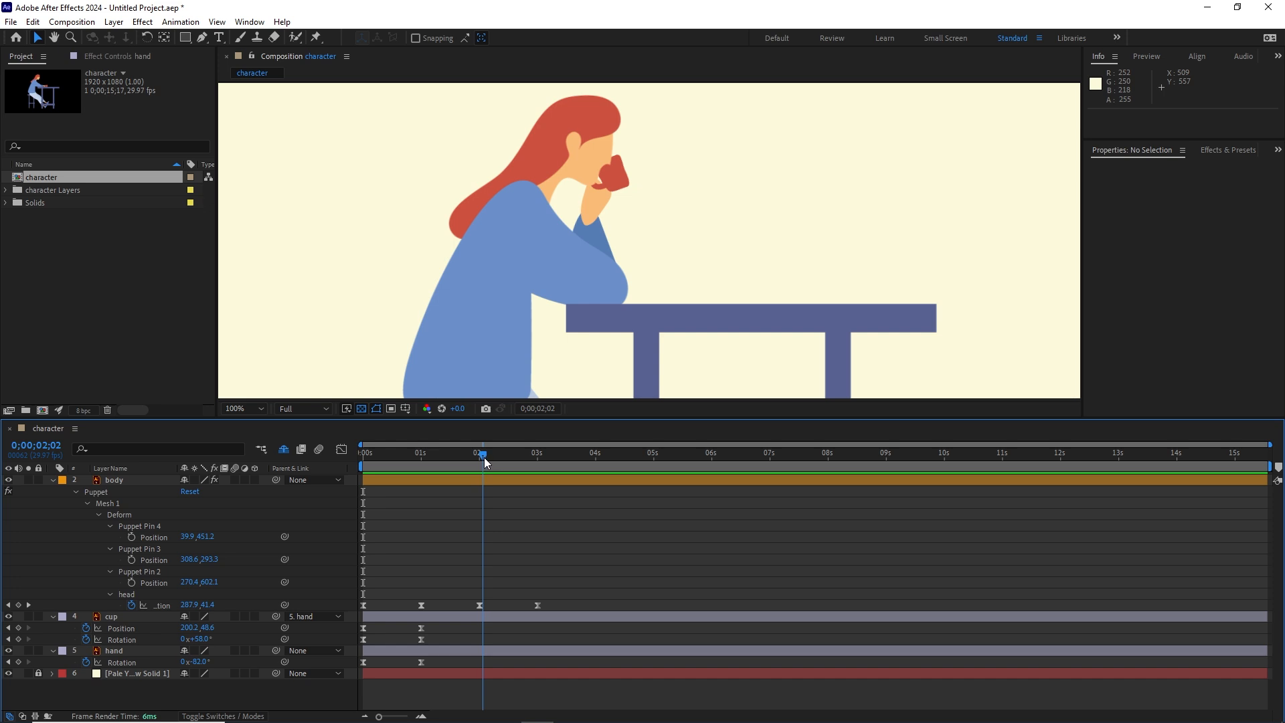
{"action": "left_click", "coordinate": [480, 605]}
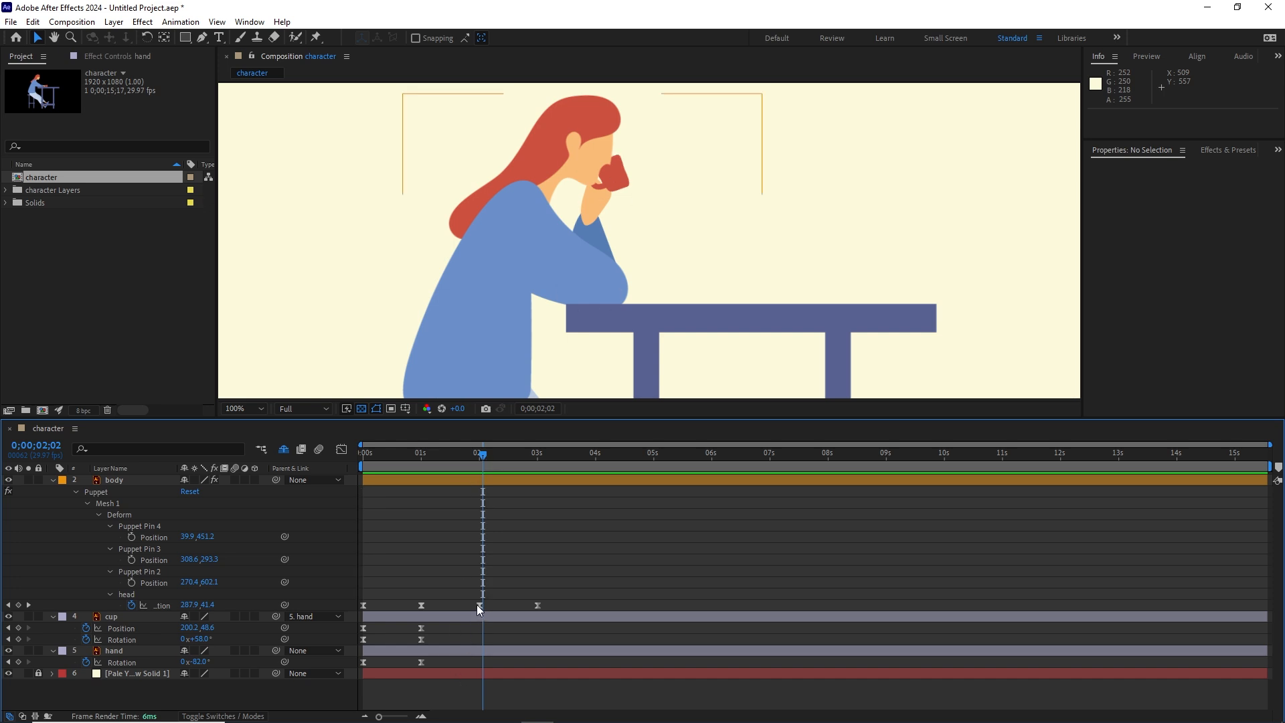
{"action": "left_click", "coordinate": [420, 605]}
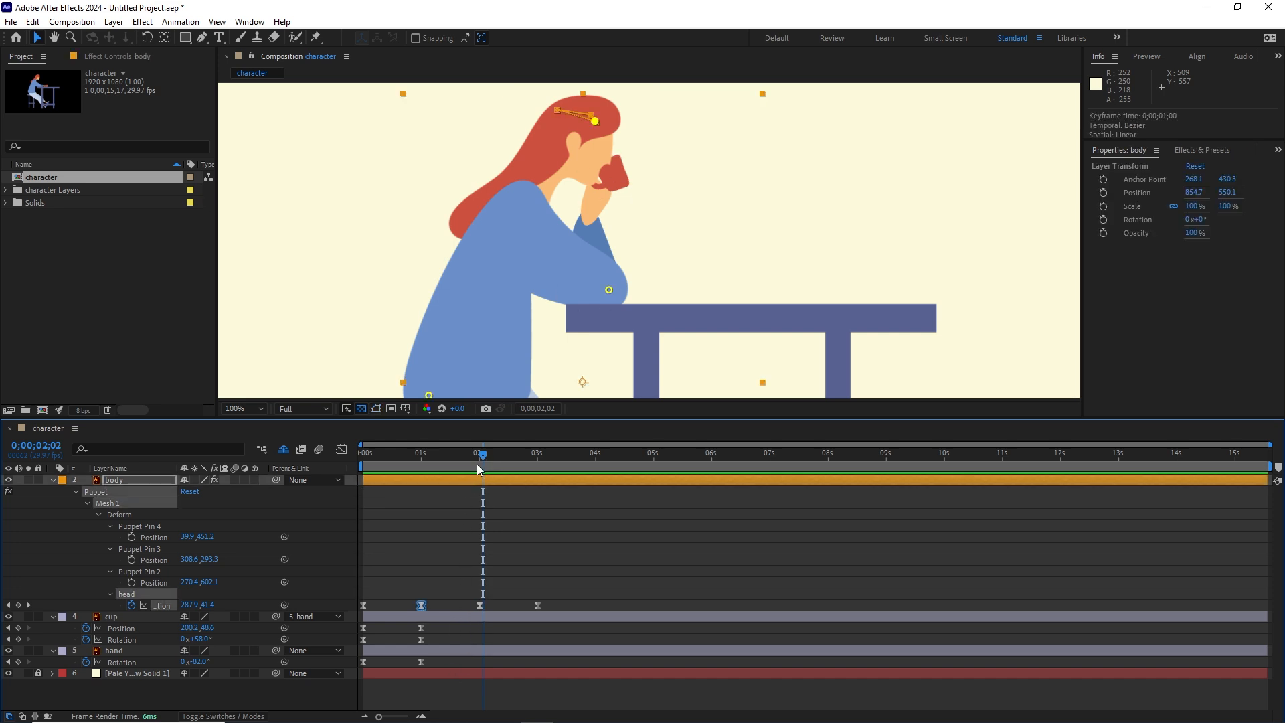
{"action": "left_click_drag", "start_coordinate": [477, 465], "coordinate": [423, 467]}
{"action": "left_click", "coordinate": [441, 696]}
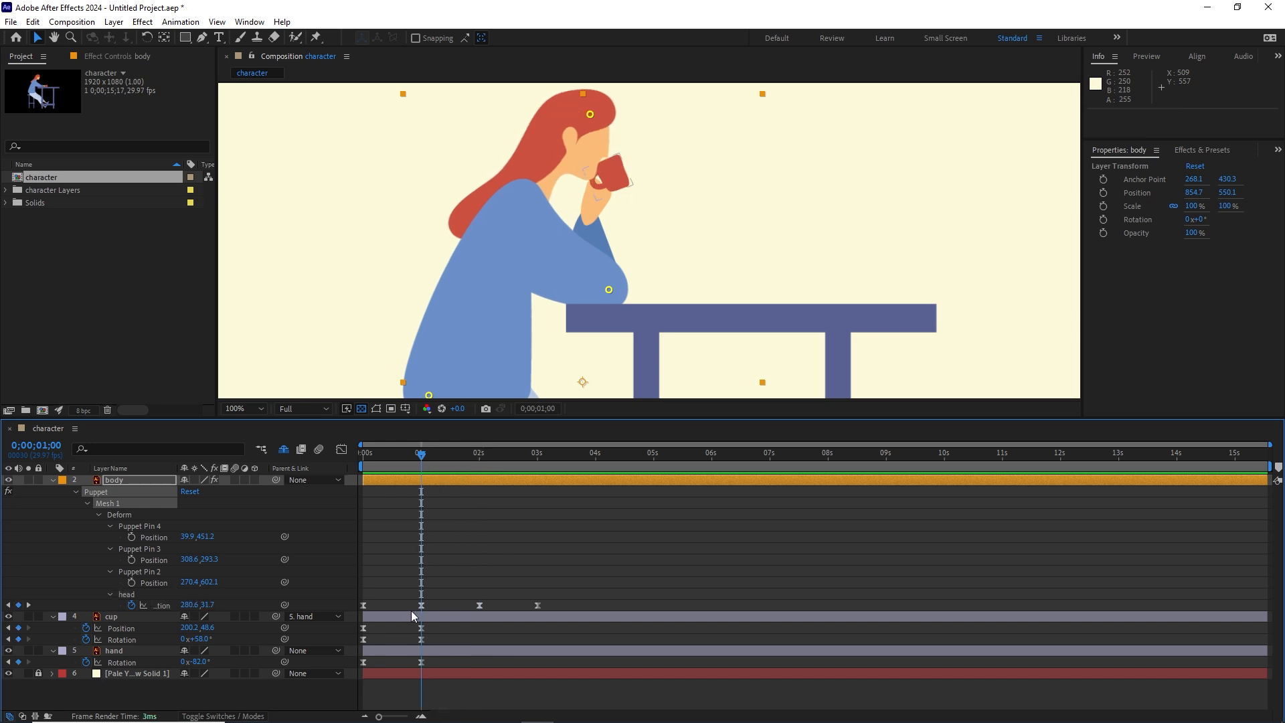
{"action": "left_click", "coordinate": [422, 605]}
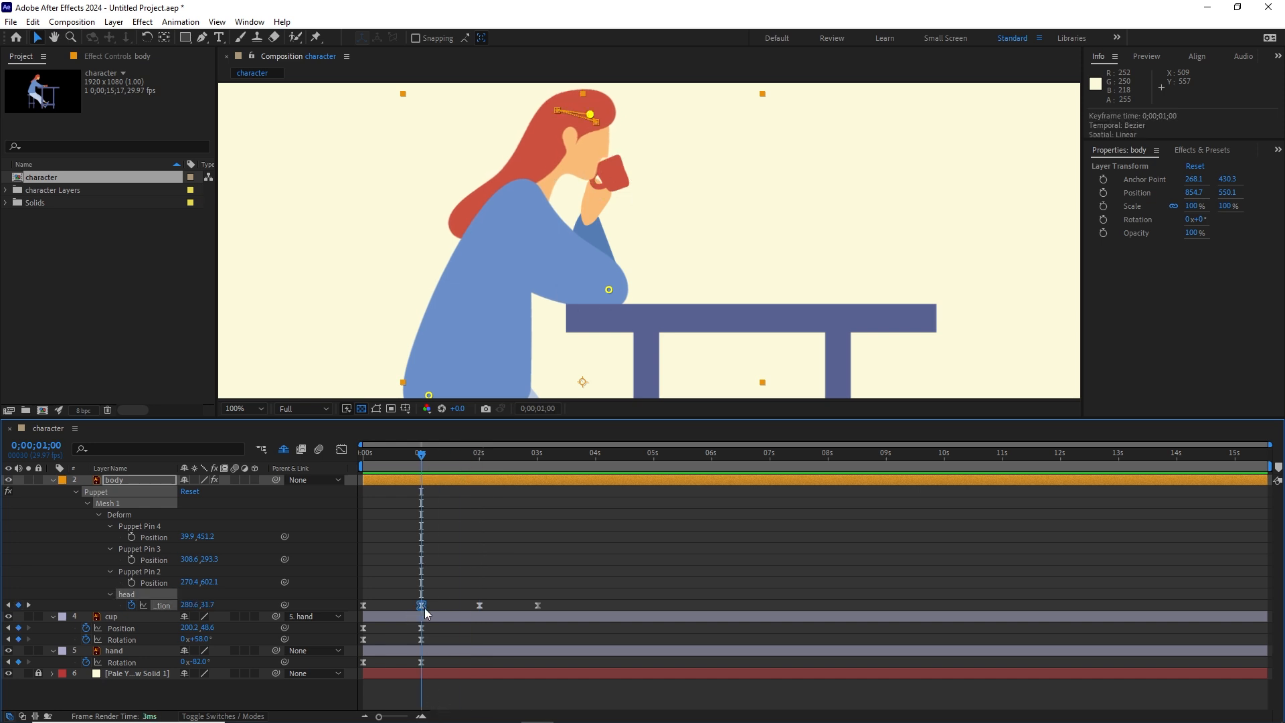
{"action": "key", "text": "ctrl+c"}
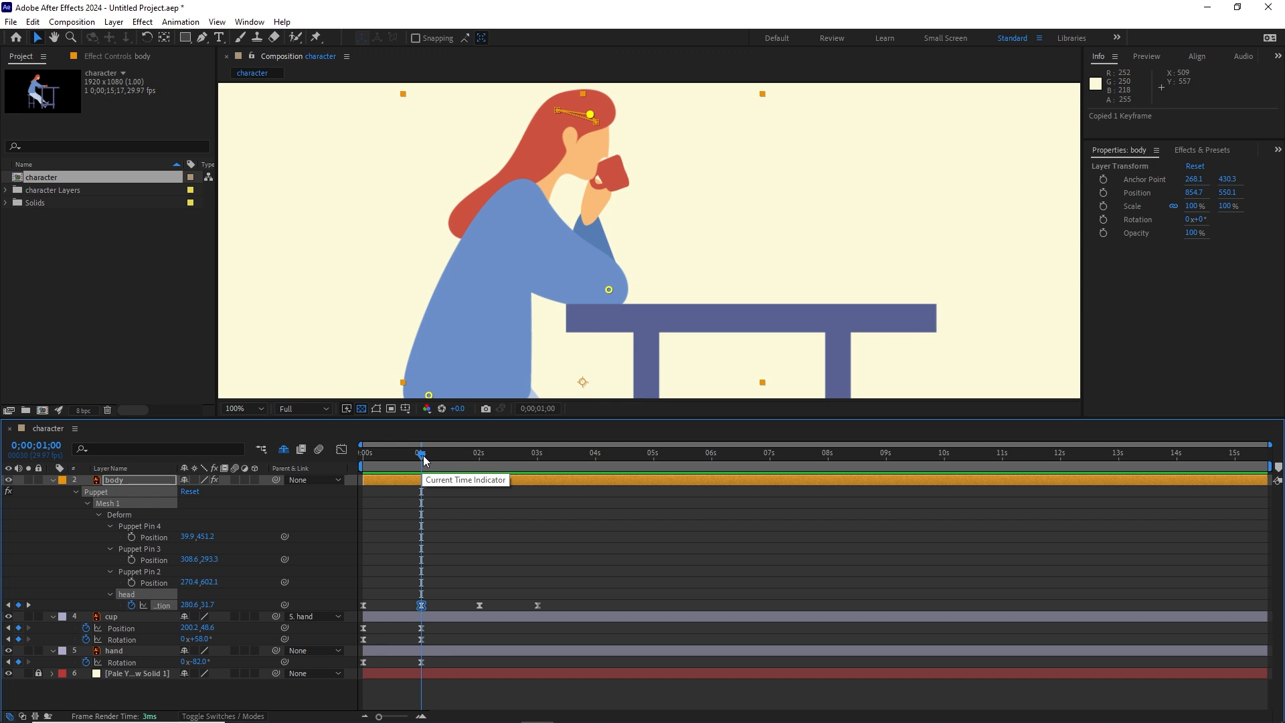
{"action": "left_click_drag", "start_coordinate": [422, 460], "coordinate": [479, 457]}
{"action": "left_click", "coordinate": [479, 606]}
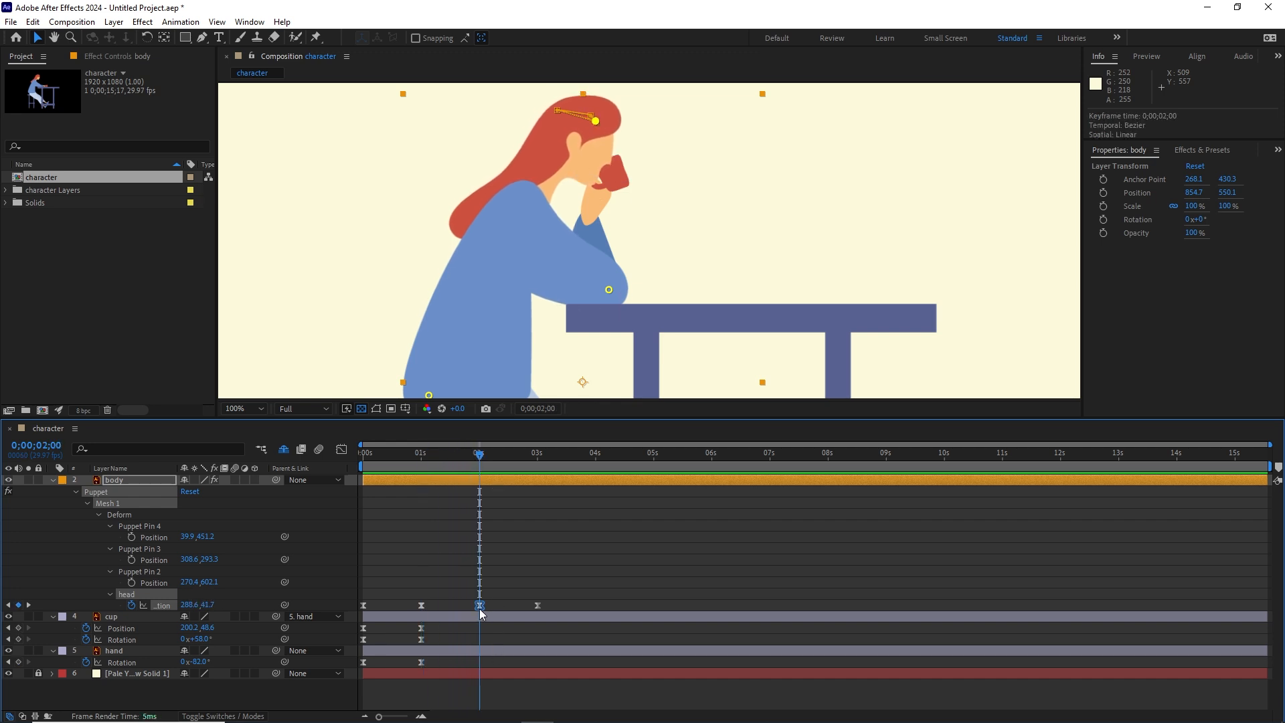
{"action": "key", "text": "ctrl+v"}
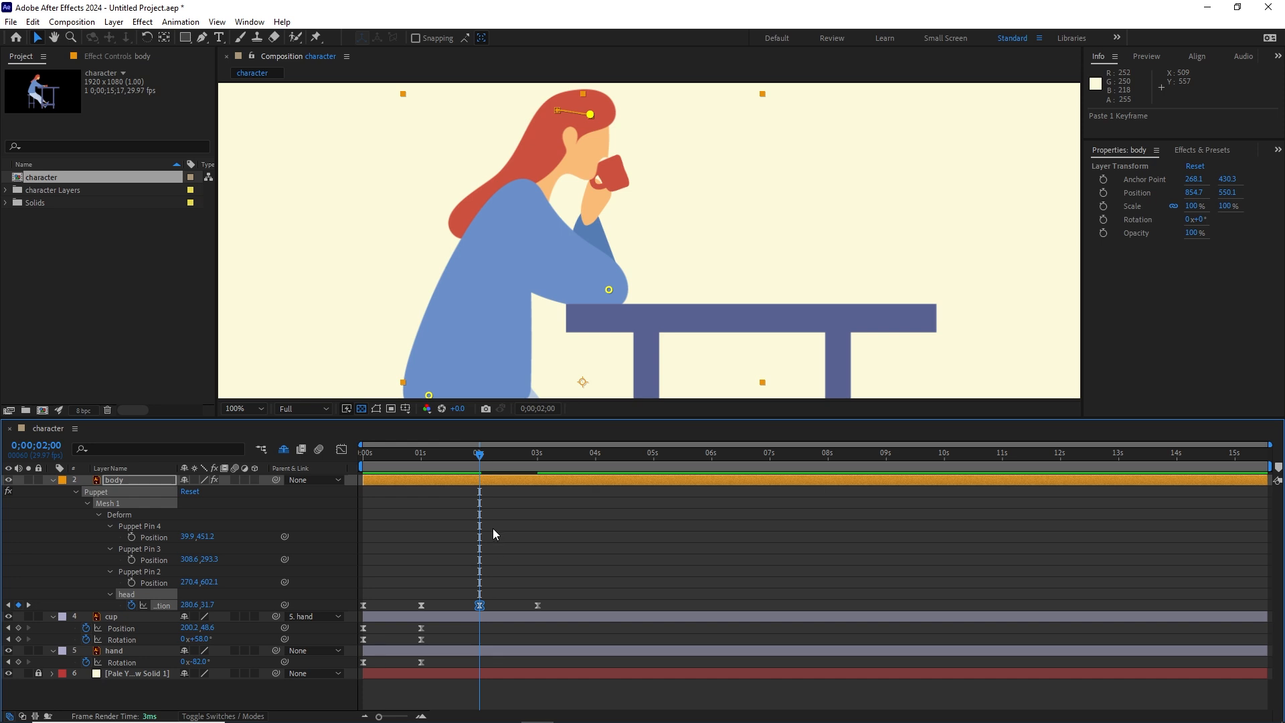
Step: Add hold keyframes at 2 seconds for the cup's position and rotation and the hand's rotation
{"action": "mouse_move", "coordinate": [479, 471]}
{"action": "left_mouse_down"}
{"action": "mouse_move", "coordinate": [348, 464]}
{"action": "mouse_move", "coordinate": [471, 471]}
{"action": "left_mouse_up"}
{"action": "left_click", "coordinate": [18, 629]}
{"action": "left_click", "coordinate": [18, 639]}
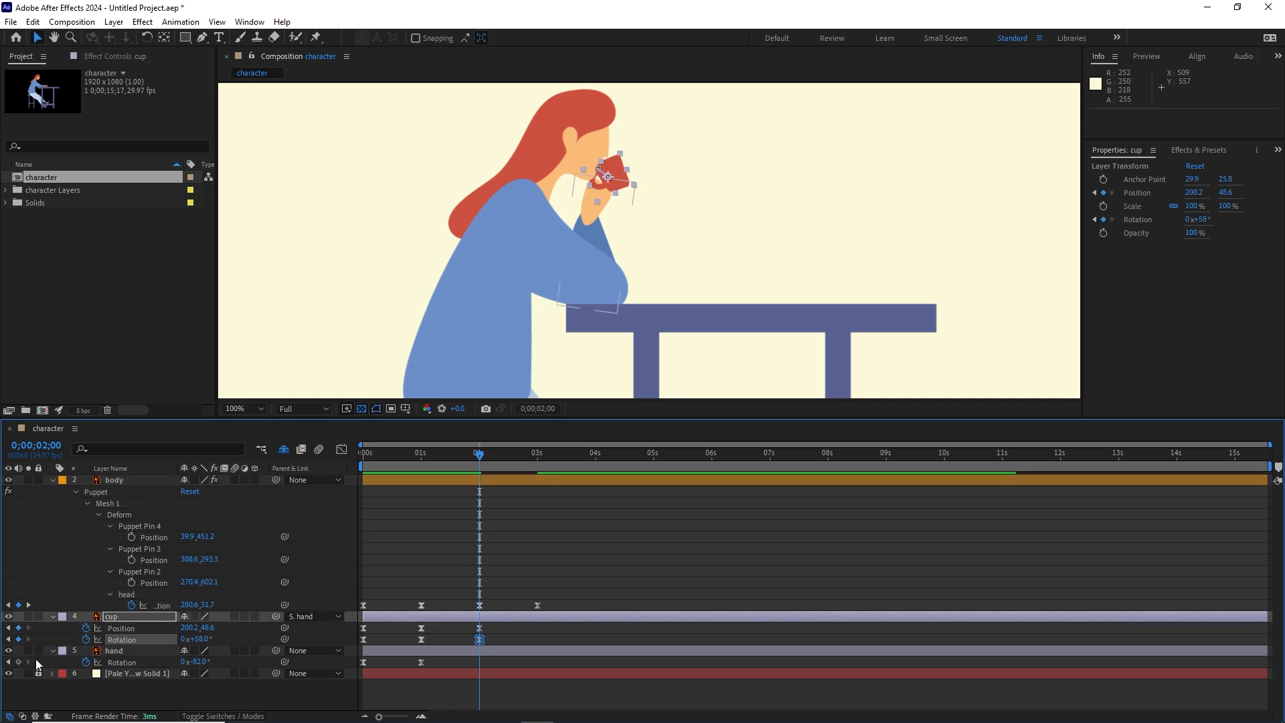
{"action": "left_click", "coordinate": [18, 661]}
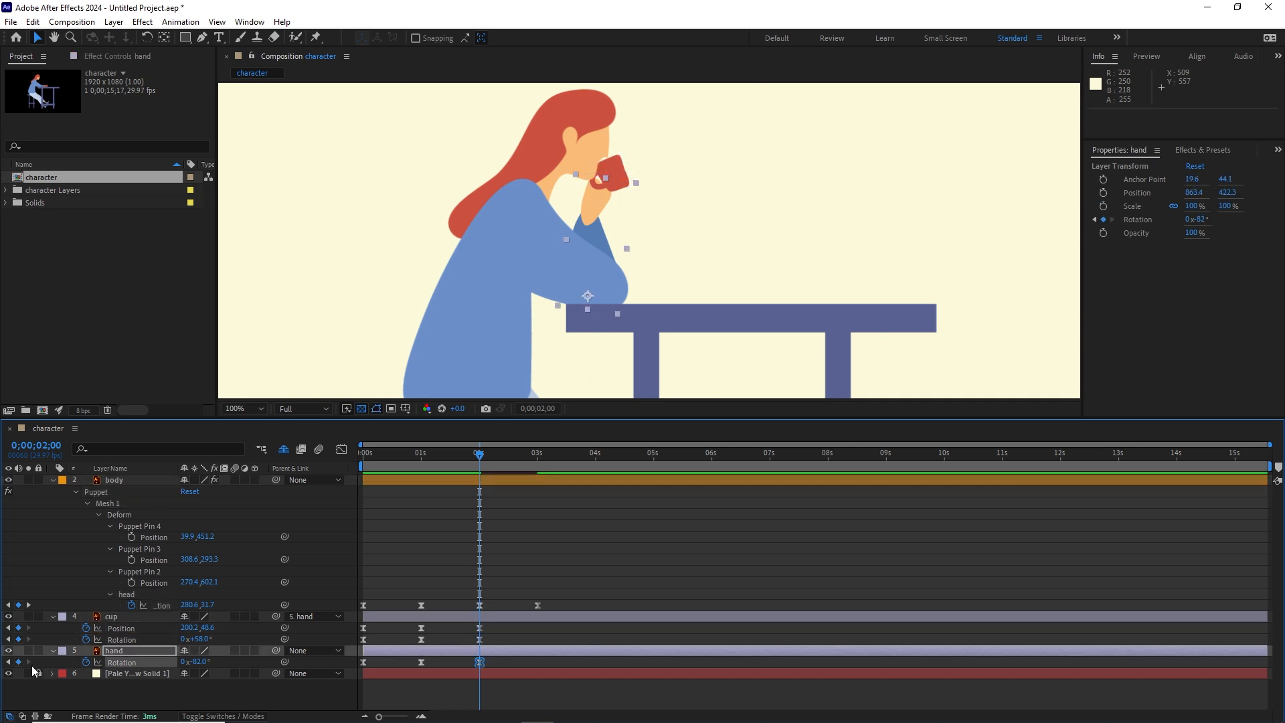
Step: Advance the current time past the 2-second keyframes to 0;00;02;20
{"action": "mouse_move", "coordinate": [479, 455]}
{"action": "left_mouse_down"}
{"action": "mouse_move", "coordinate": [416, 462]}
{"action": "mouse_move", "coordinate": [530, 461]}
{"action": "mouse_move", "coordinate": [491, 463]}
{"action": "left_mouse_up"}
{"action": "key", "text": "shift+Page_Down"}
{"action": "key", "text": "shift+Page_Down"}
{"action": "key", "text": "shift+Page_Down"}
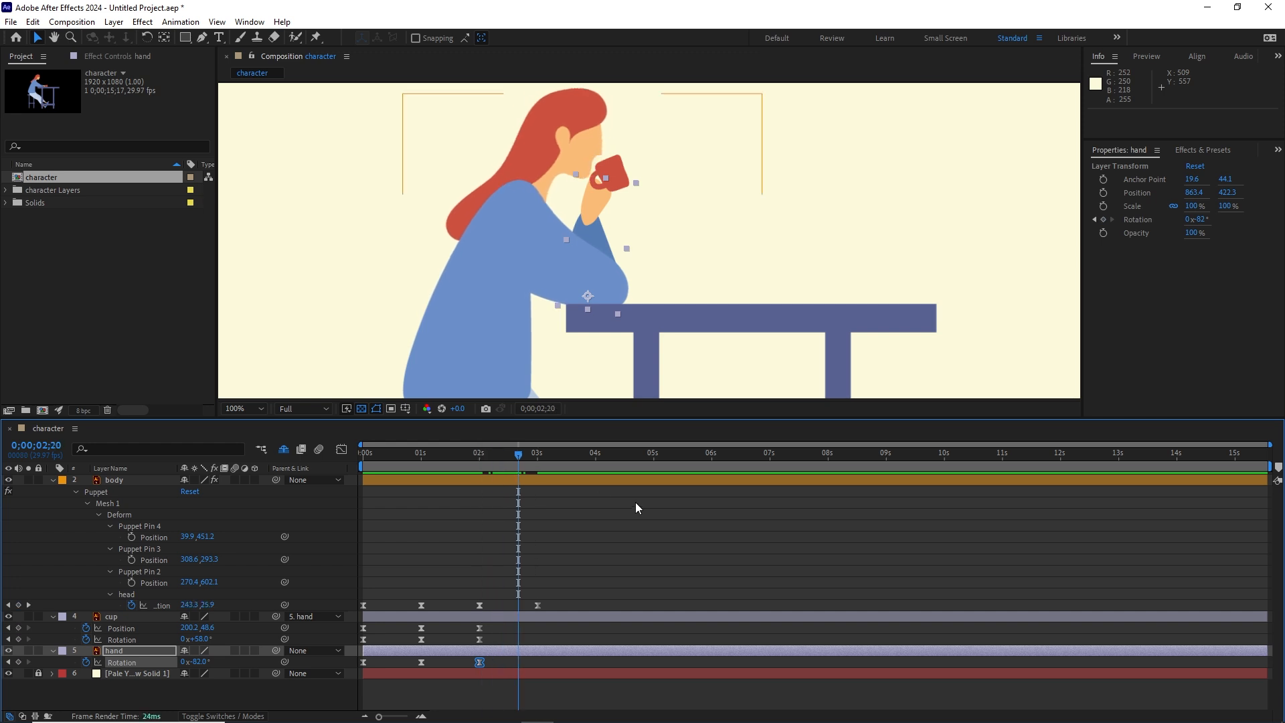
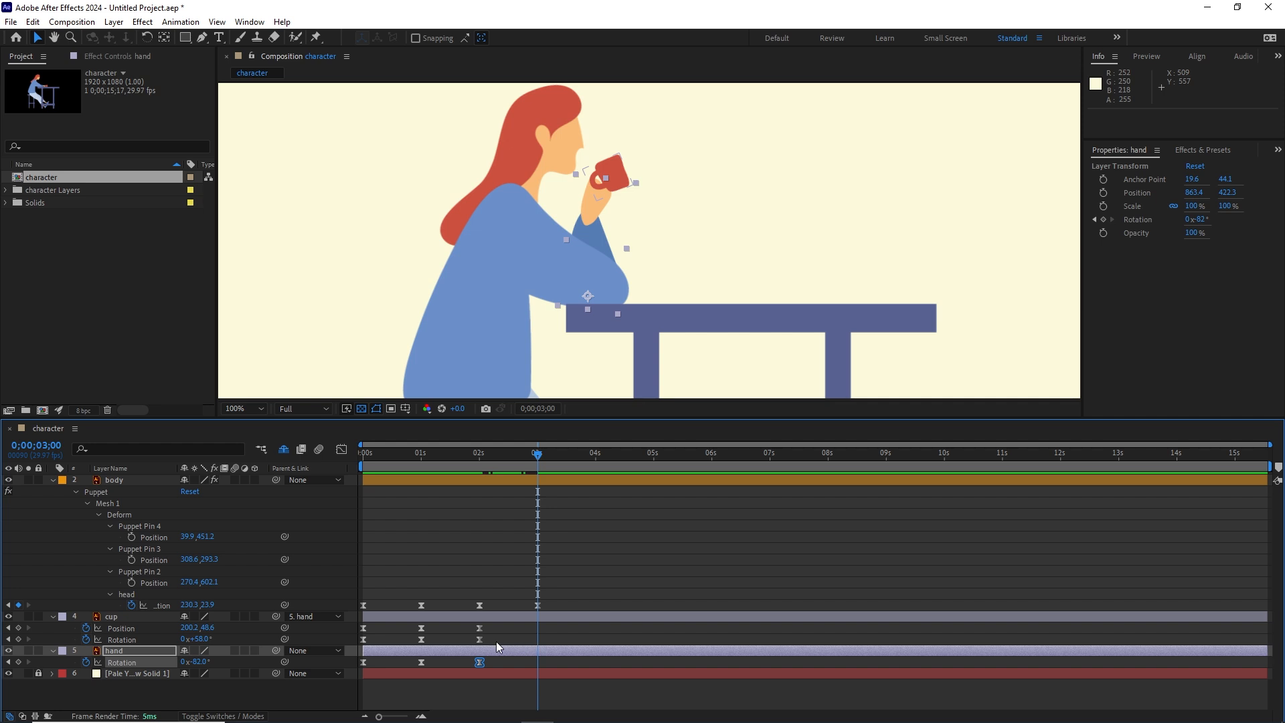
Step: Copy the cup's first position and rotation keyframes at 0 seconds and paste them at 3 seconds
{"action": "left_click", "coordinate": [372, 628]}
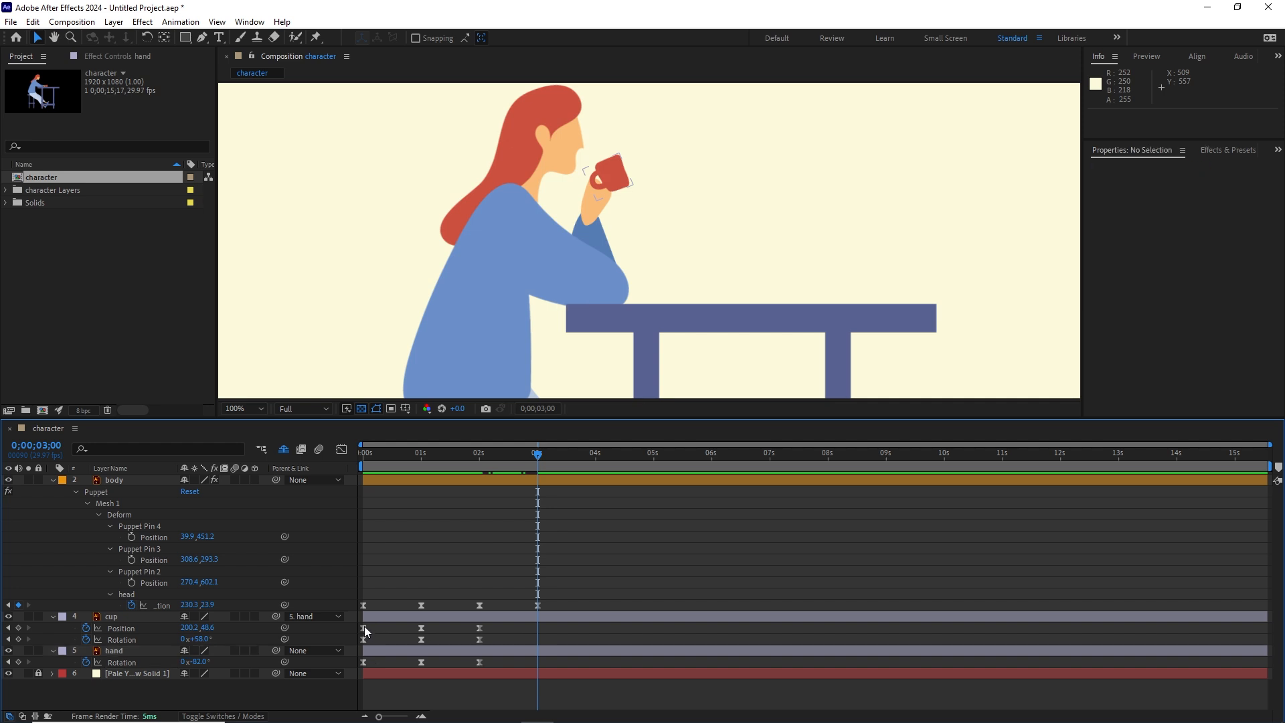
{"action": "left_click", "coordinate": [364, 628]}
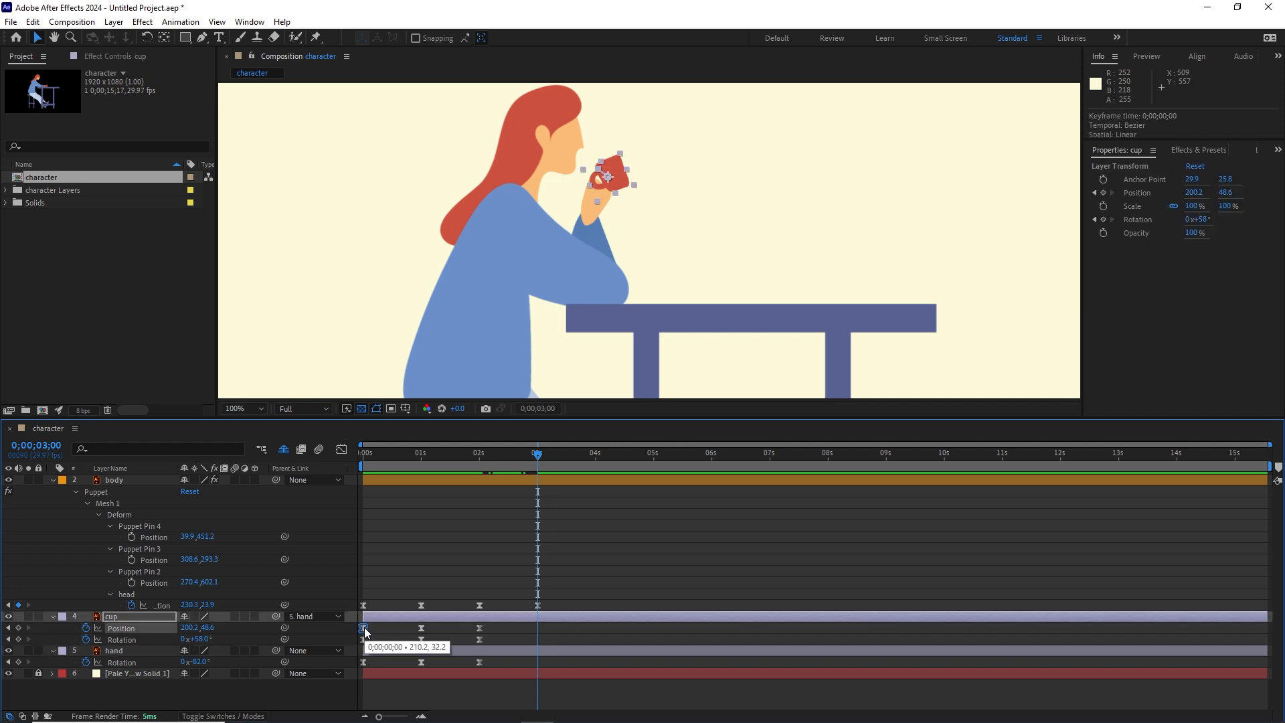
{"action": "key", "text": "ctrl+c"}
{"action": "key", "text": "ctrl+v"}
{"action": "left_click", "coordinate": [363, 640]}
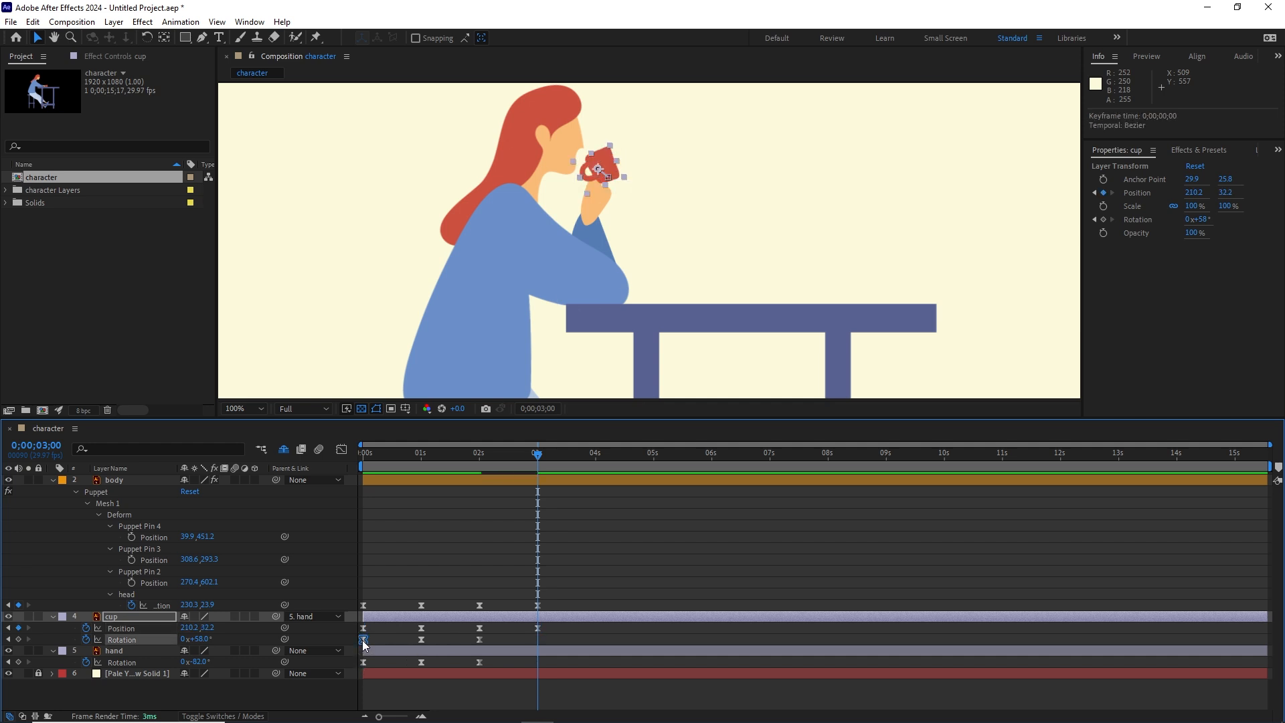
{"action": "key", "text": "ctrl+c"}
{"action": "key", "text": "ctrl+v"}
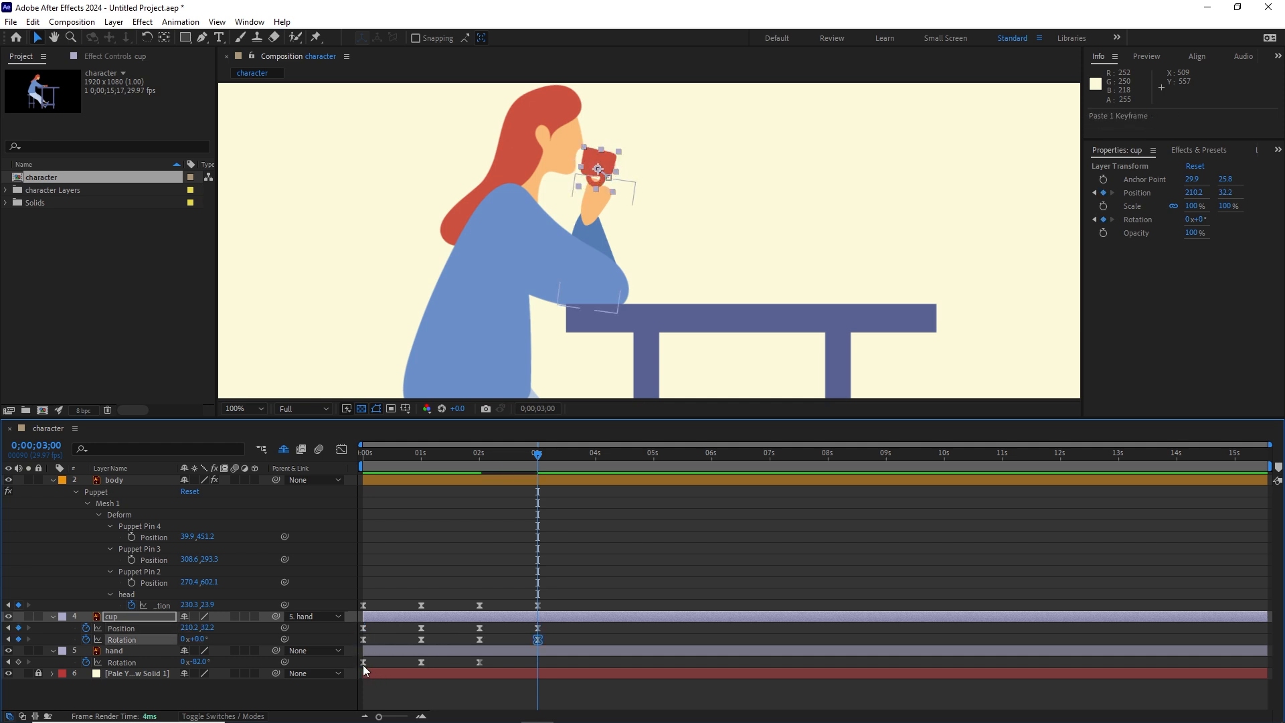
Step: Copy the hand's first rotation keyframe, paste it at 3 seconds, and preview the full drinking motion from the start
{"action": "left_click", "coordinate": [364, 662]}
{"action": "key", "text": "ctrl+c"}
{"action": "key", "text": "ctrl+v"}
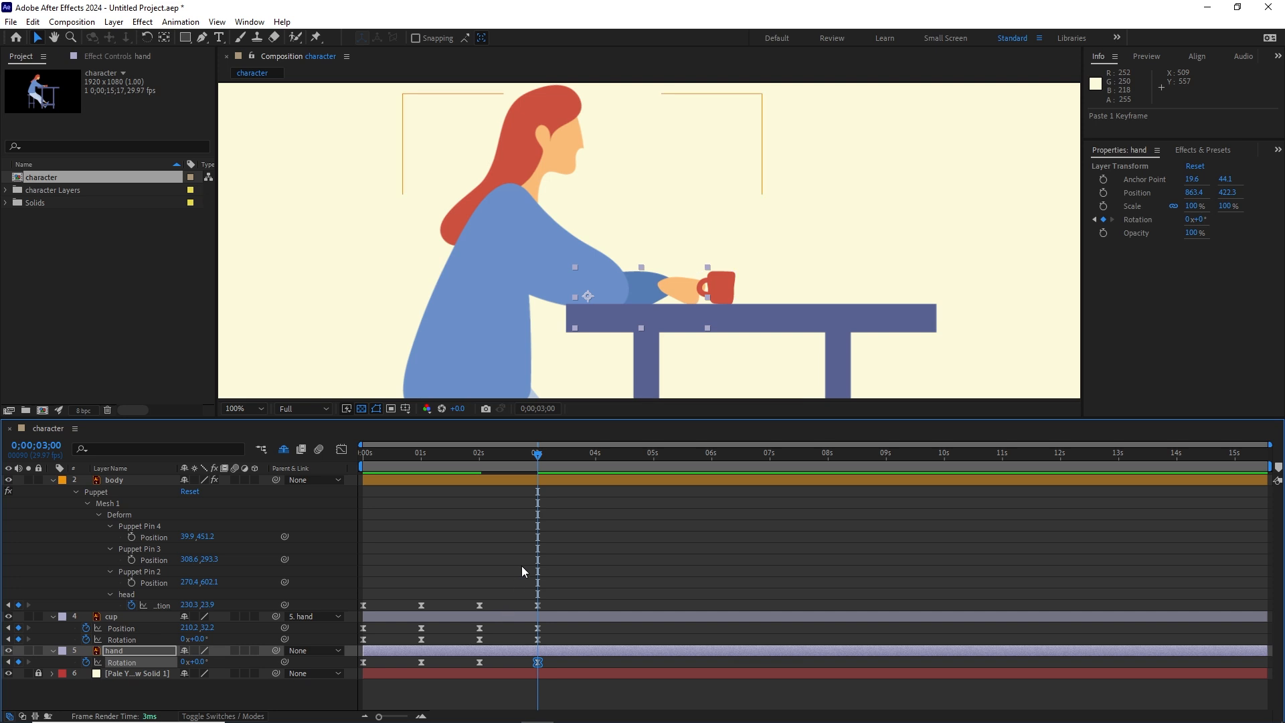
{"action": "left_click_drag", "start_coordinate": [536, 456], "coordinate": [282, 463]}
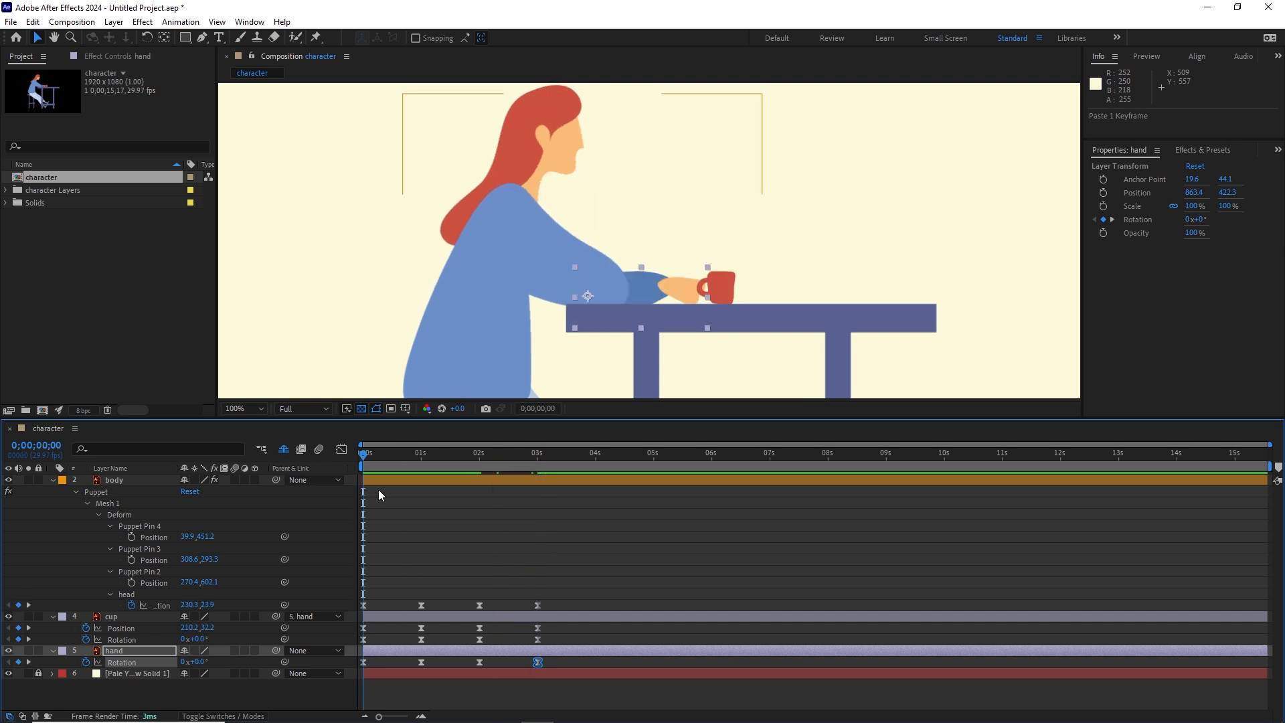
{"action": "key", "text": "space"}
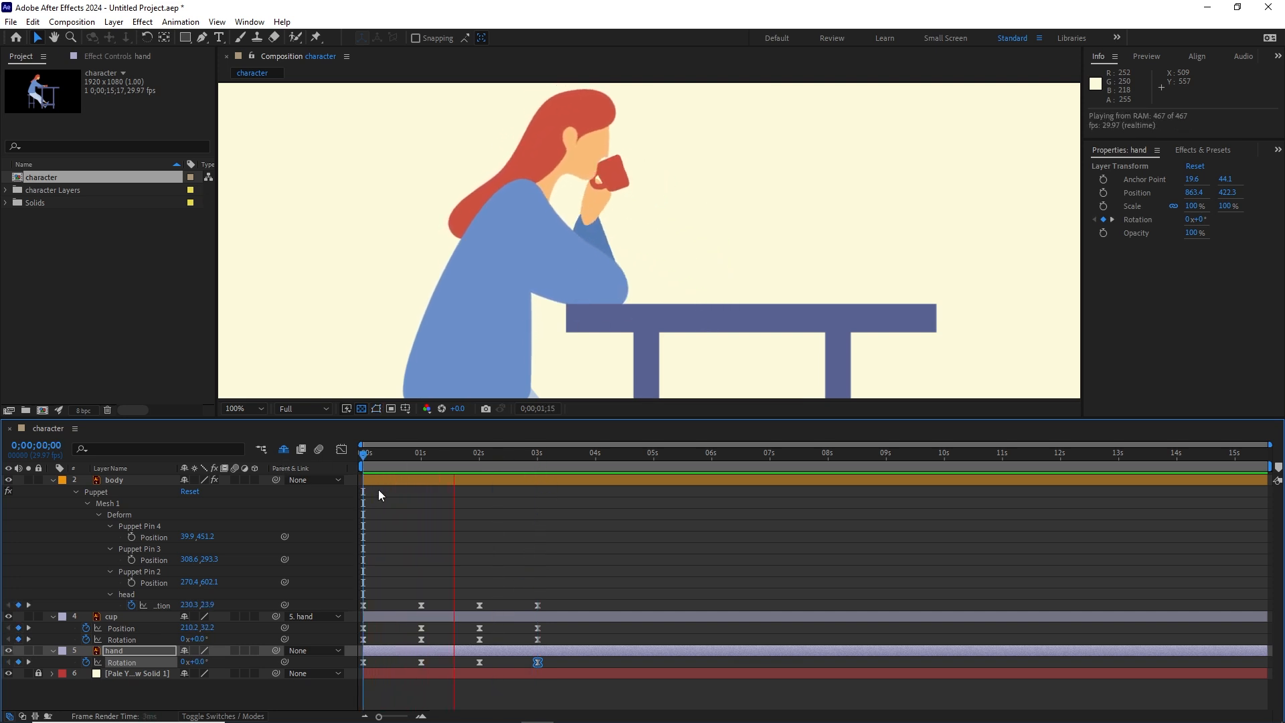
{"action": "key", "text": "space"}
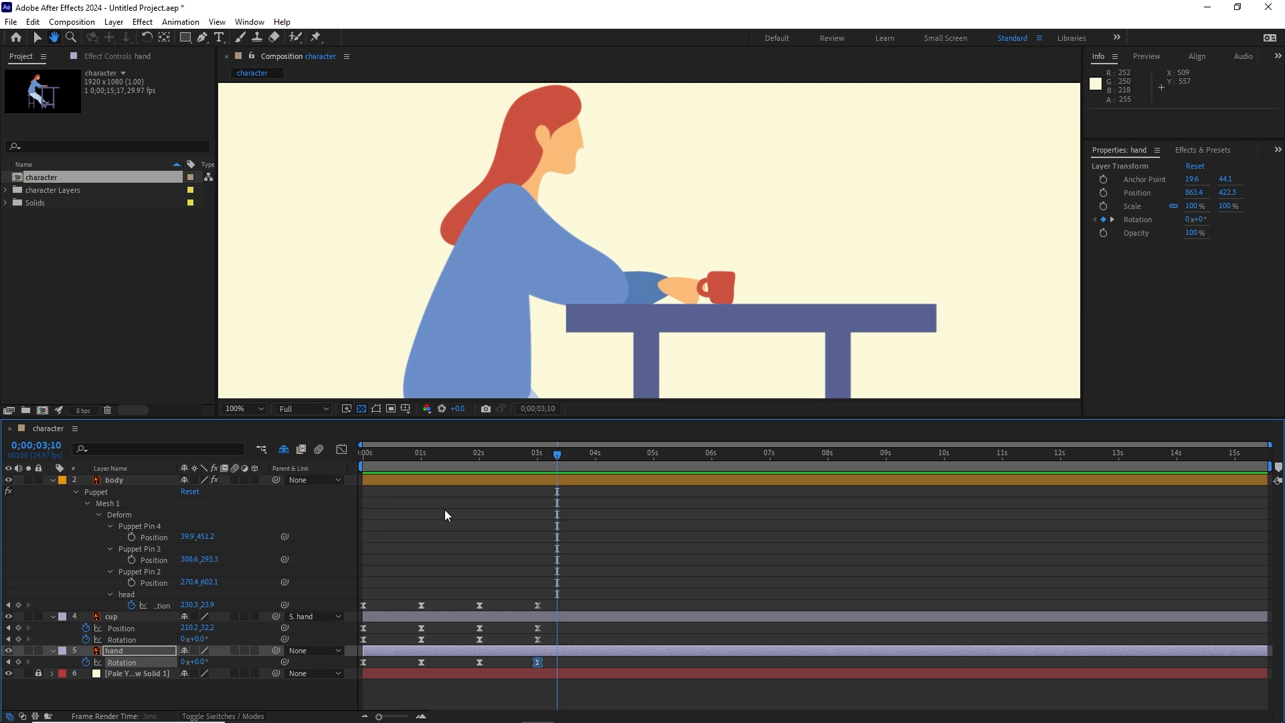
Step: Try moving the cup's and hand's 3-second keyframes to 0;00;03;10, preview the motion, and undo the keyframe move
{"action": "left_click", "coordinate": [551, 632]}
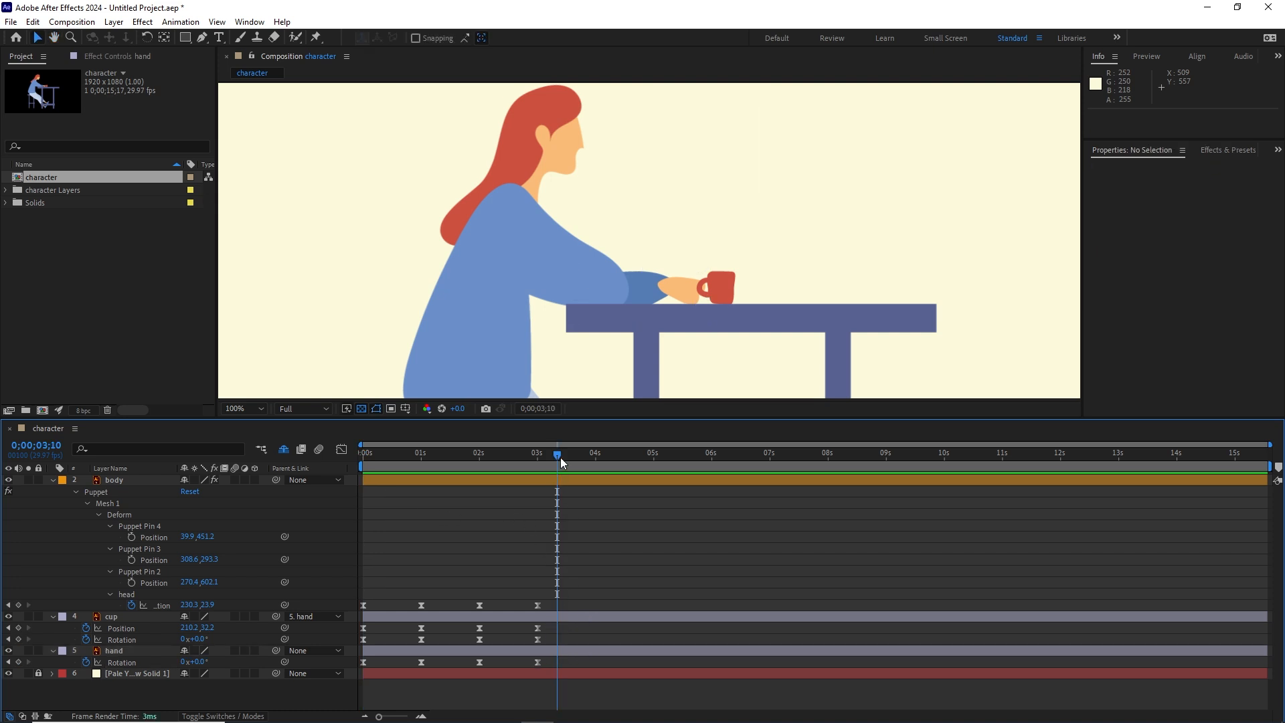
{"action": "left_click_drag", "start_coordinate": [557, 456], "coordinate": [541, 463]}
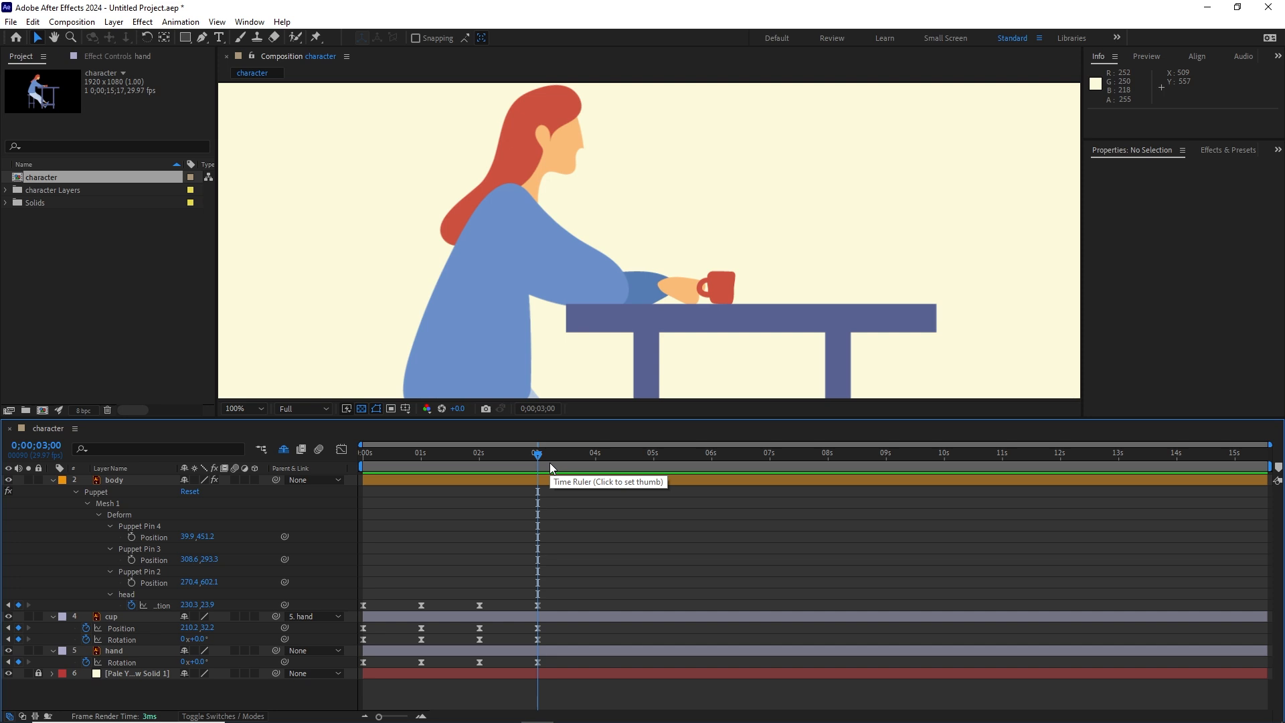
{"action": "key", "text": "shift+Page_Down"}
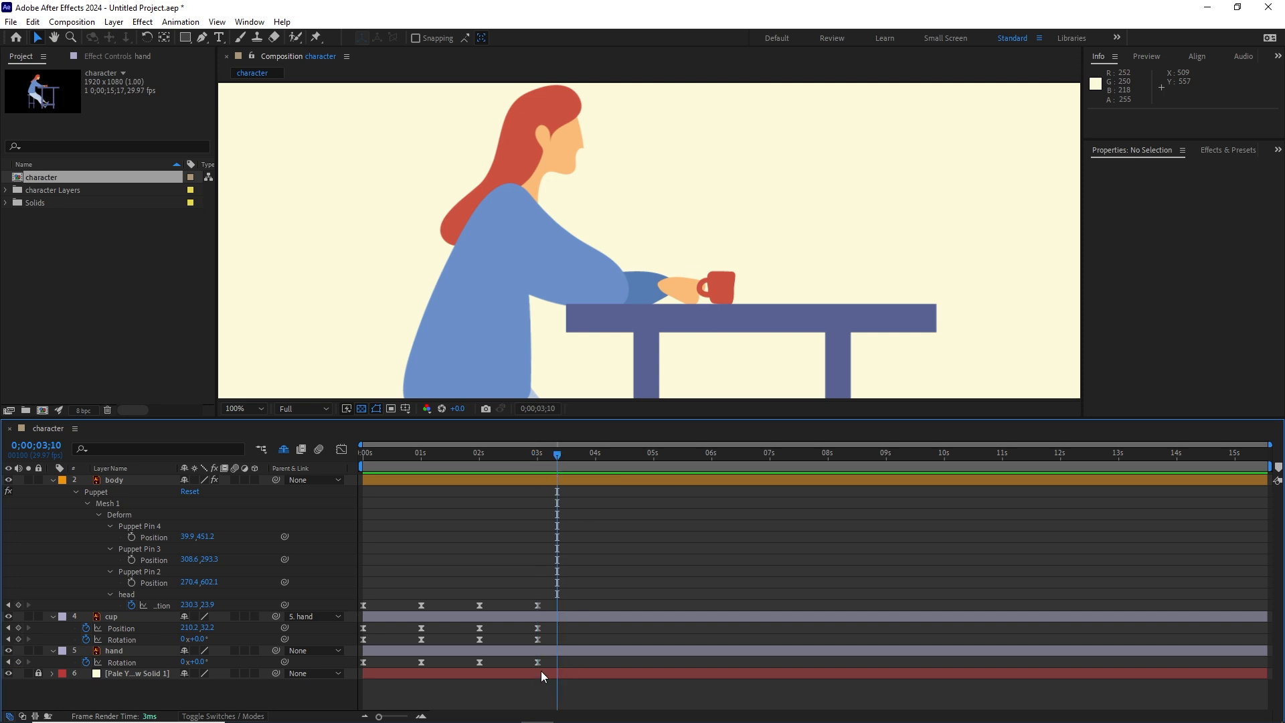
{"action": "mouse_move", "coordinate": [547, 624]}
{"action": "left_mouse_down"}
{"action": "mouse_move", "coordinate": [531, 670]}
{"action": "mouse_move", "coordinate": [557, 629]}
{"action": "left_mouse_up"}
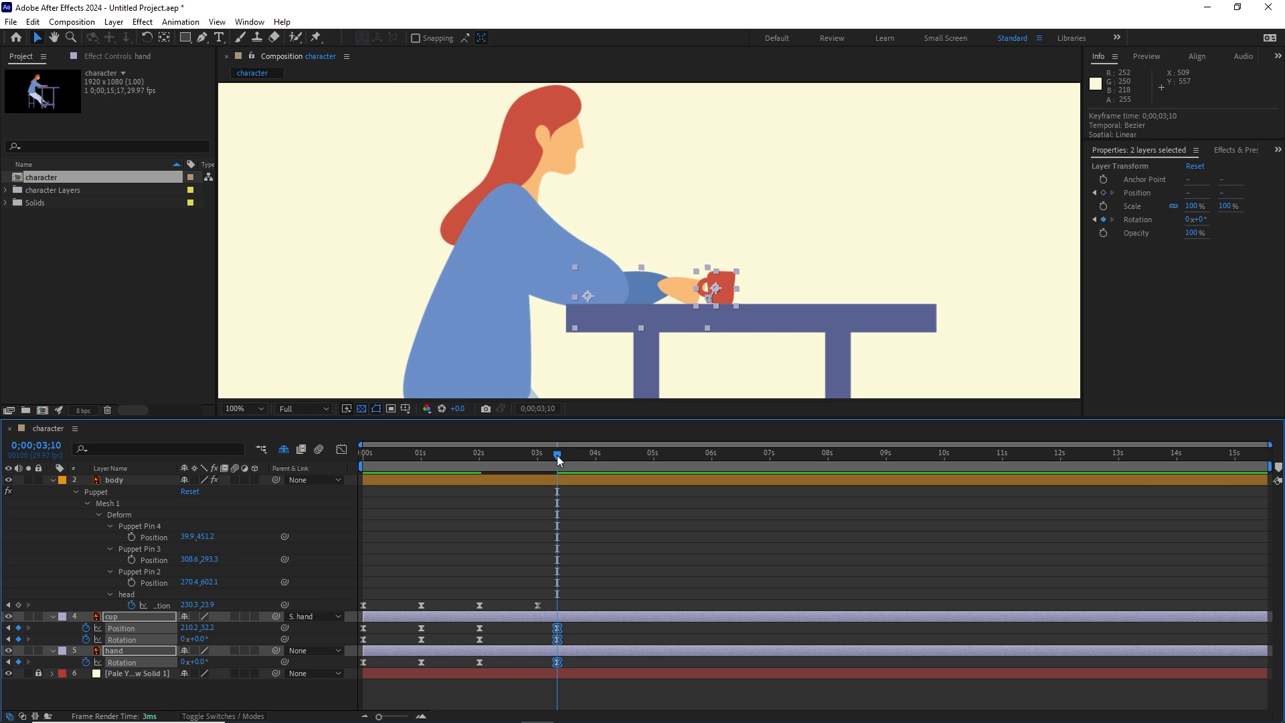
{"action": "left_click_drag", "start_coordinate": [558, 461], "coordinate": [323, 483]}
{"action": "key", "text": "space"}
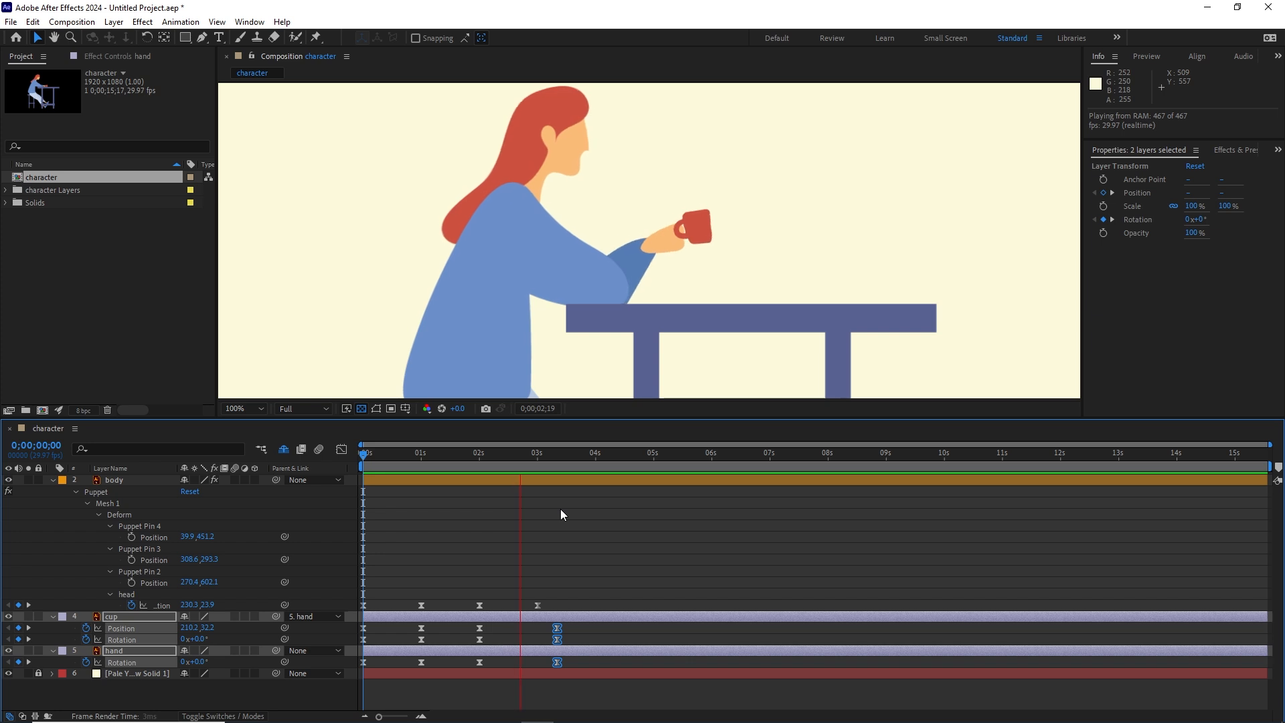
{"action": "key", "text": "space"}
{"action": "key", "text": "ctrl+z"}
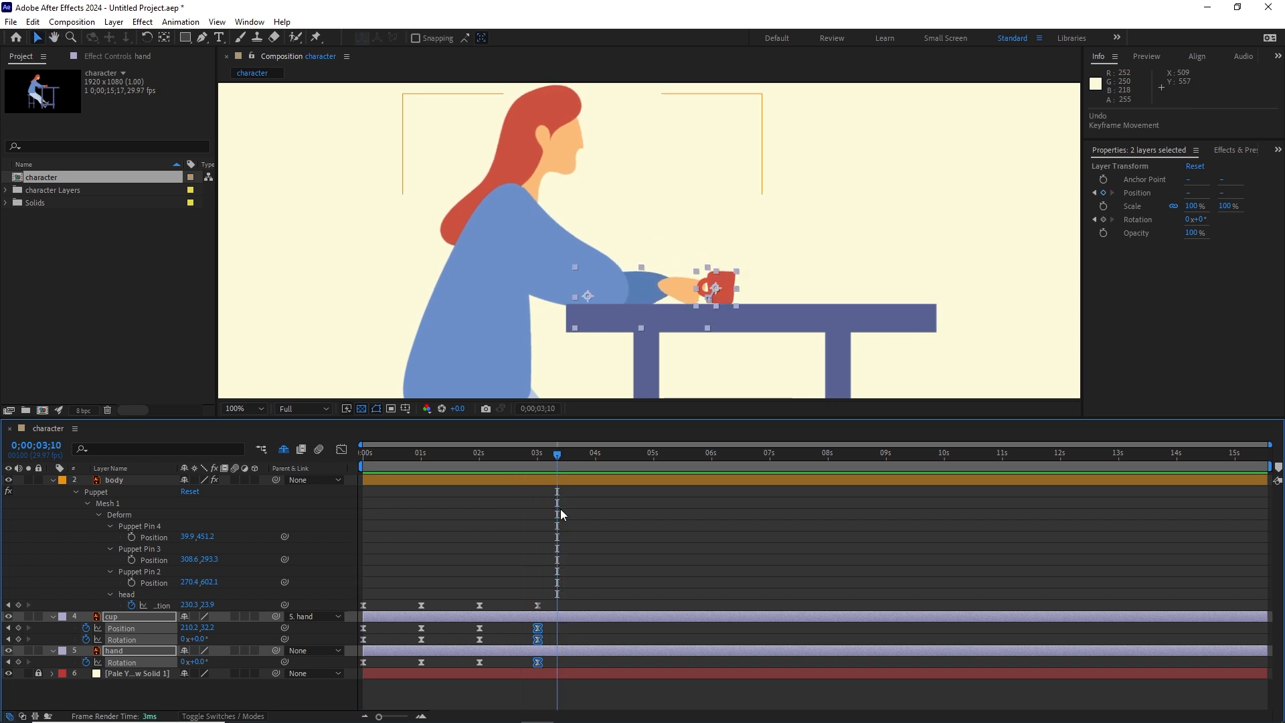
Step: Add a hold keyframe for the hand's rotation at 0;00;03;20
{"action": "left_click_drag", "start_coordinate": [557, 459], "coordinate": [546, 459]}
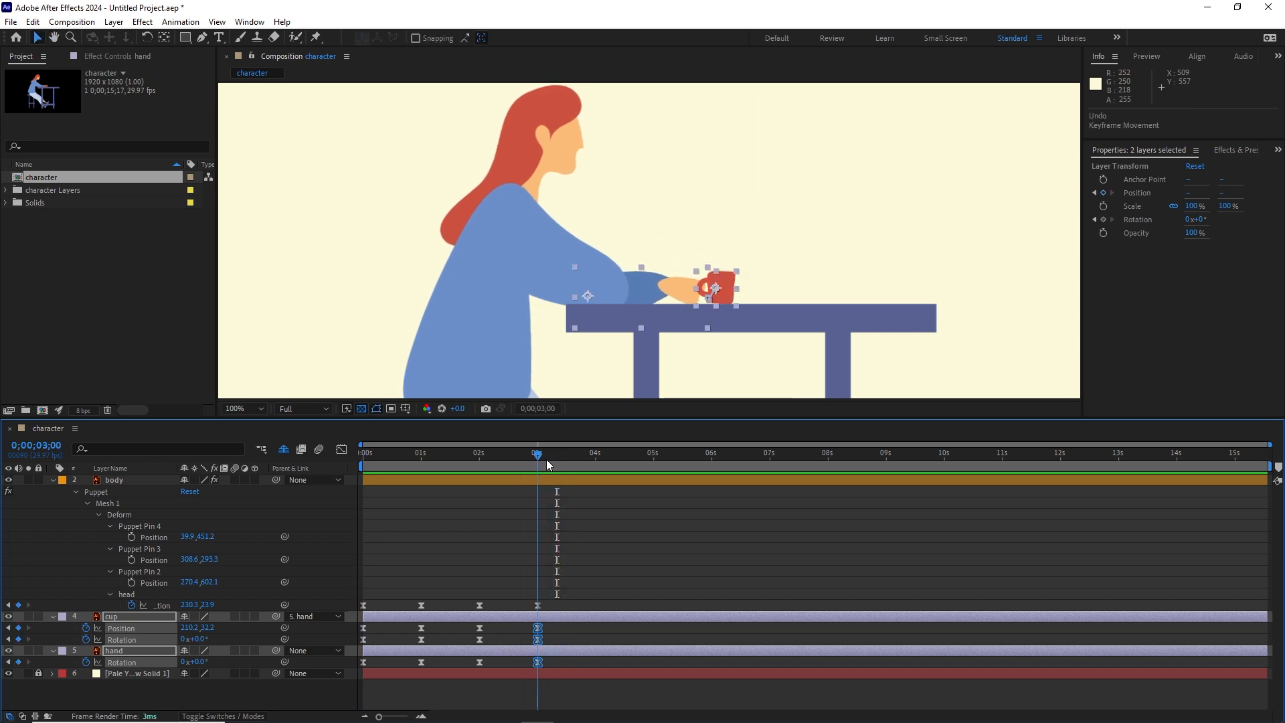
{"action": "left_click", "coordinate": [588, 677]}
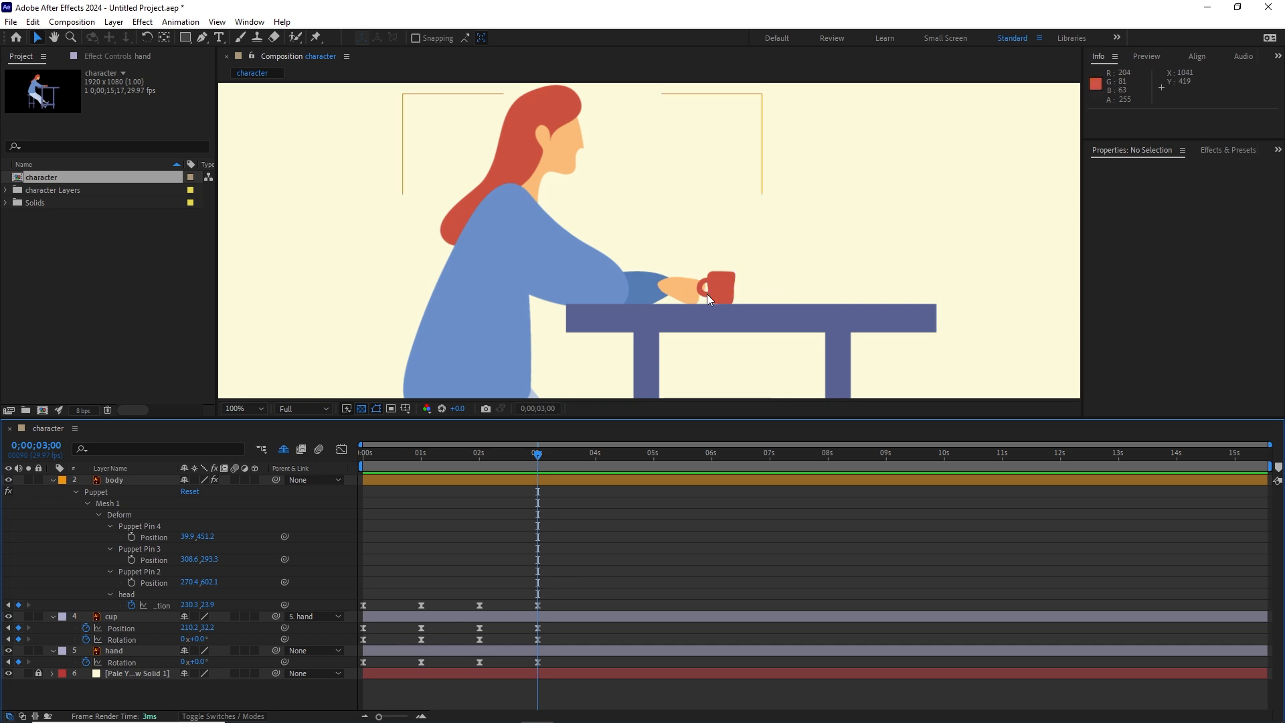
{"action": "key", "text": "space"}
{"action": "key", "text": "space"}
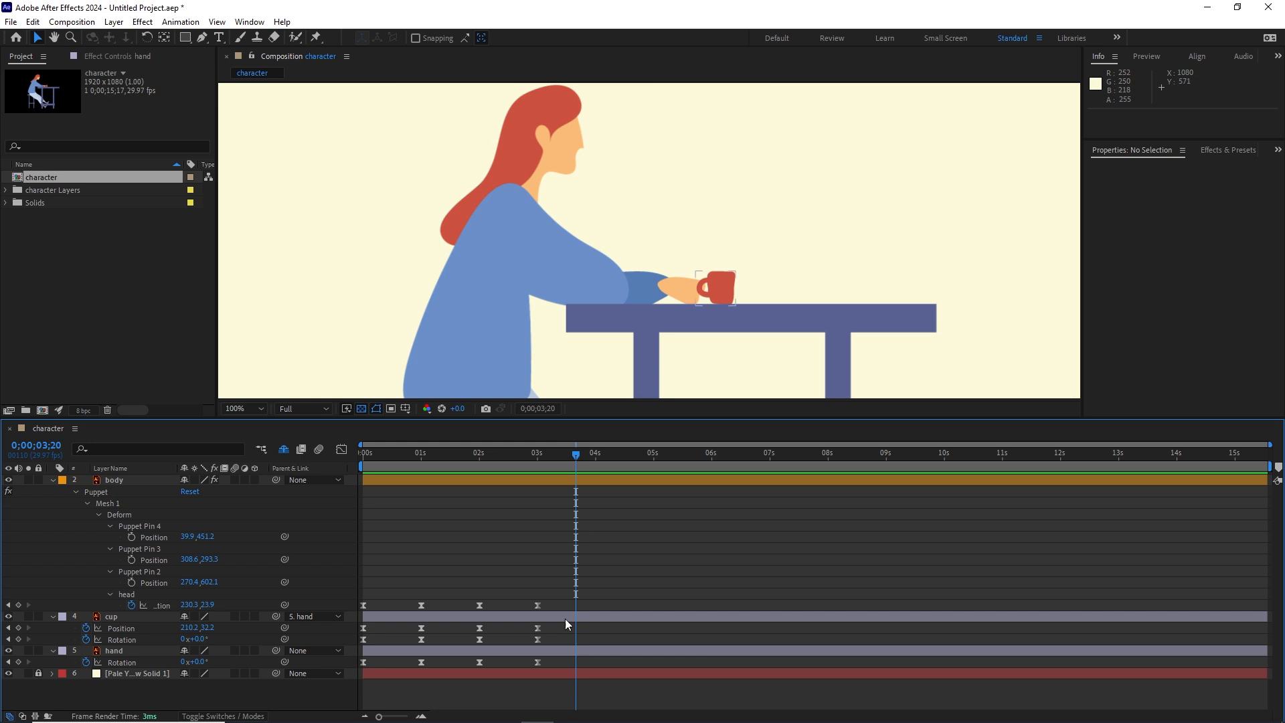
{"action": "left_click", "coordinate": [17, 663]}
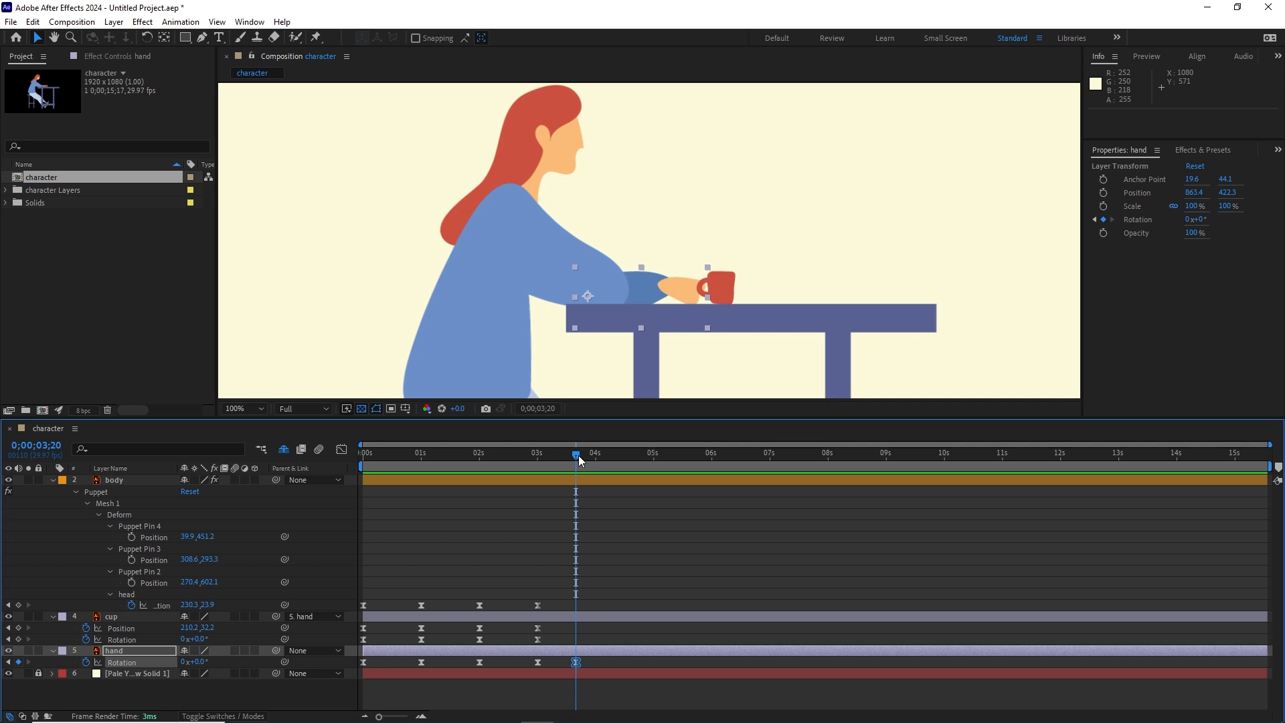
Step: Keyframe the hand's rotation at -9° at 0;00;04;00 and 0° at 0;00;04;10 to make a small lift
{"action": "mouse_move", "coordinate": [578, 455]}
{"action": "left_mouse_down"}
{"action": "mouse_move", "coordinate": [541, 457]}
{"action": "mouse_move", "coordinate": [569, 460]}
{"action": "left_mouse_up"}
{"action": "key", "text": "shift+Page_Down"}
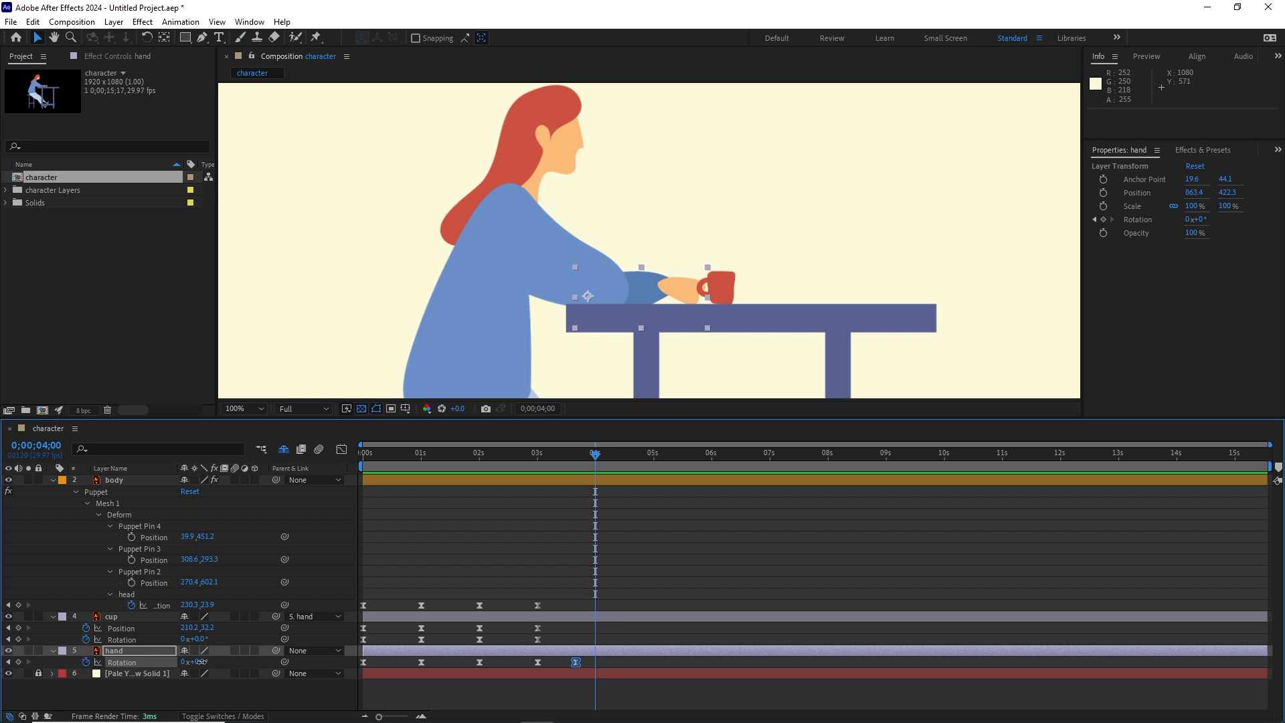
{"action": "left_click_drag", "start_coordinate": [199, 661], "coordinate": [195, 660]}
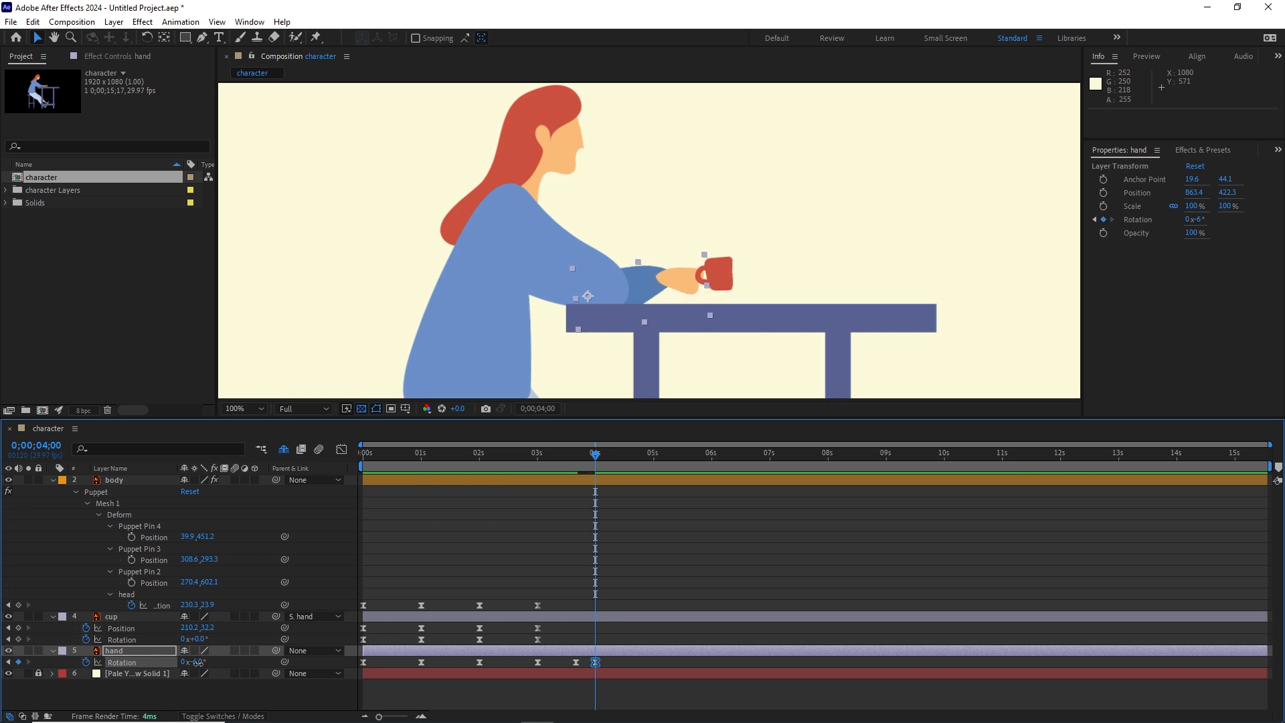
{"action": "left_click_drag", "start_coordinate": [198, 662], "coordinate": [194, 662]}
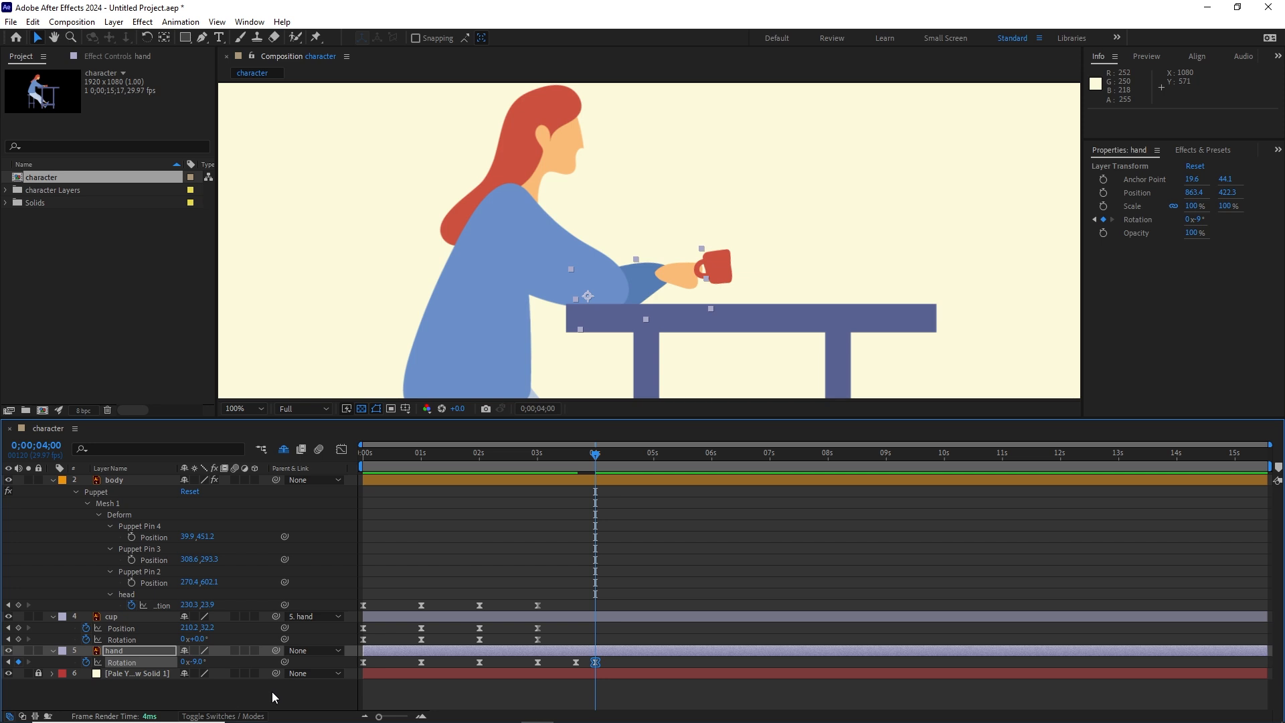
{"action": "key", "text": "shift+Page_Down"}
{"action": "left_click", "coordinate": [196, 661]}
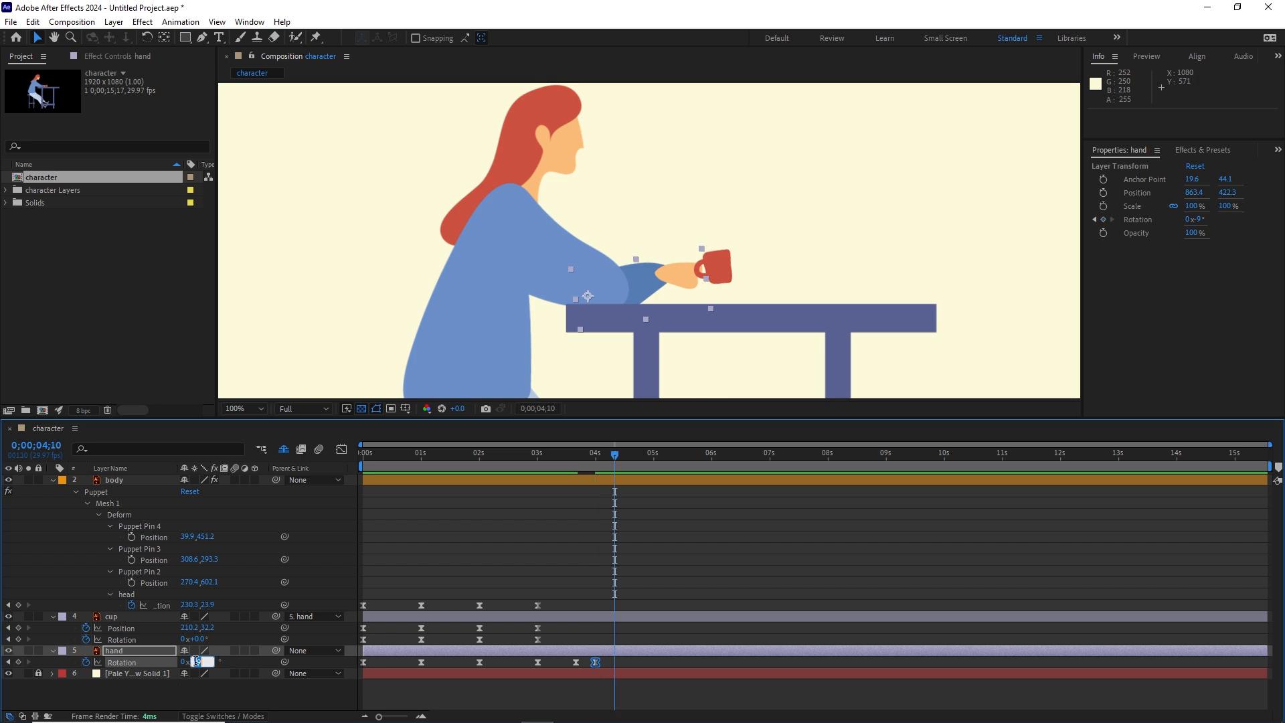
{"action": "type", "text": "0"}
{"action": "key", "text": "Return"}
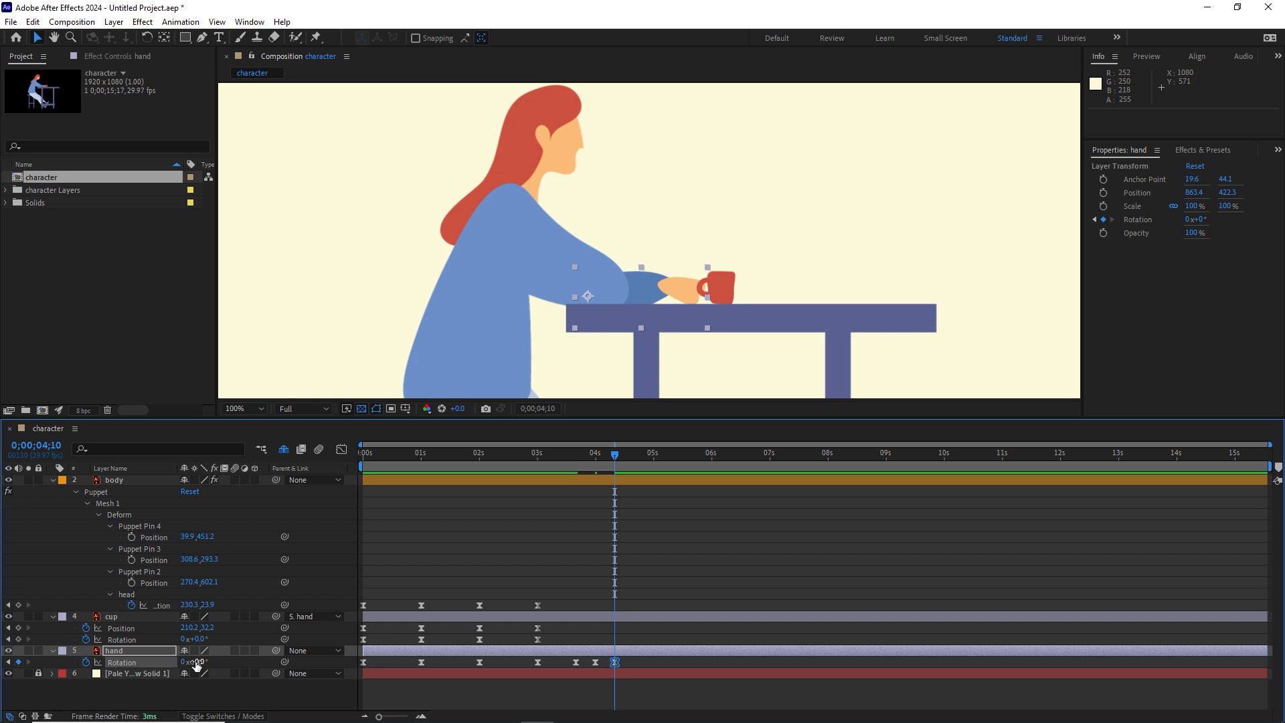
Step: Repeat the small hand lift with rotation keyframes of -8° at 0;00;04;20 and 0° at 0;00;05;00
{"action": "key", "text": "shift+Page_Down"}
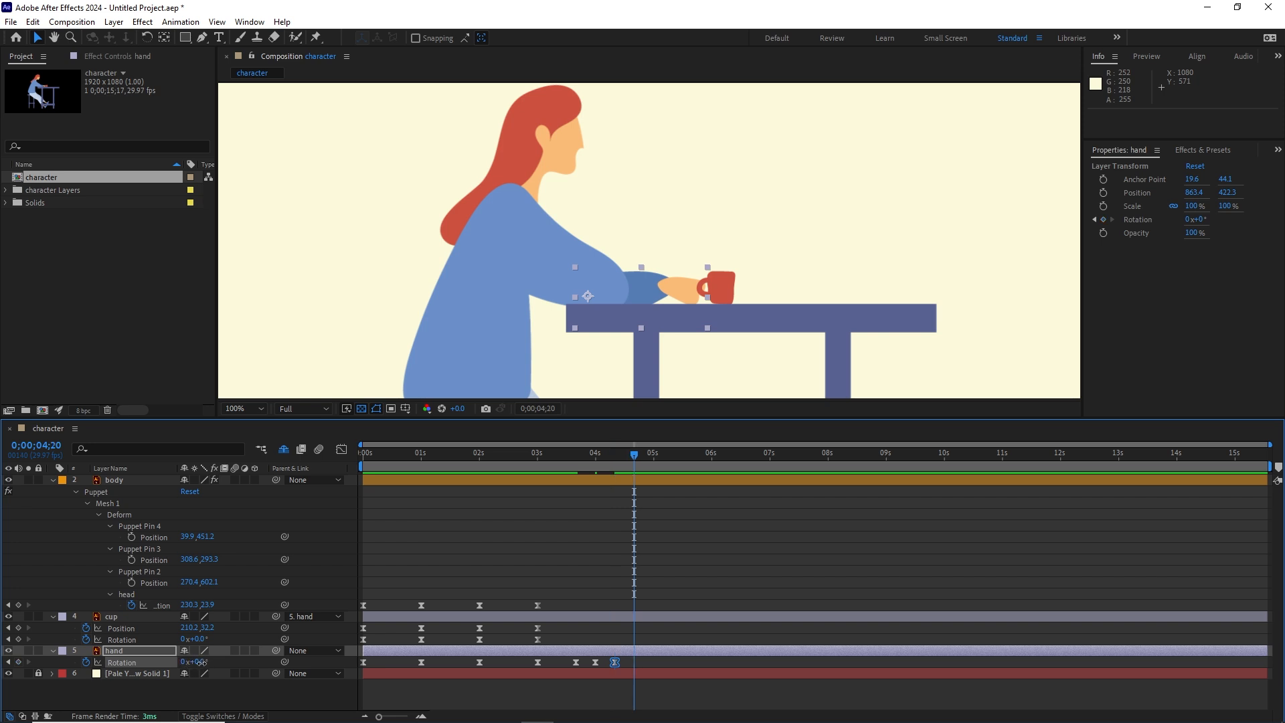
{"action": "left_click_drag", "start_coordinate": [202, 663], "coordinate": [199, 662]}
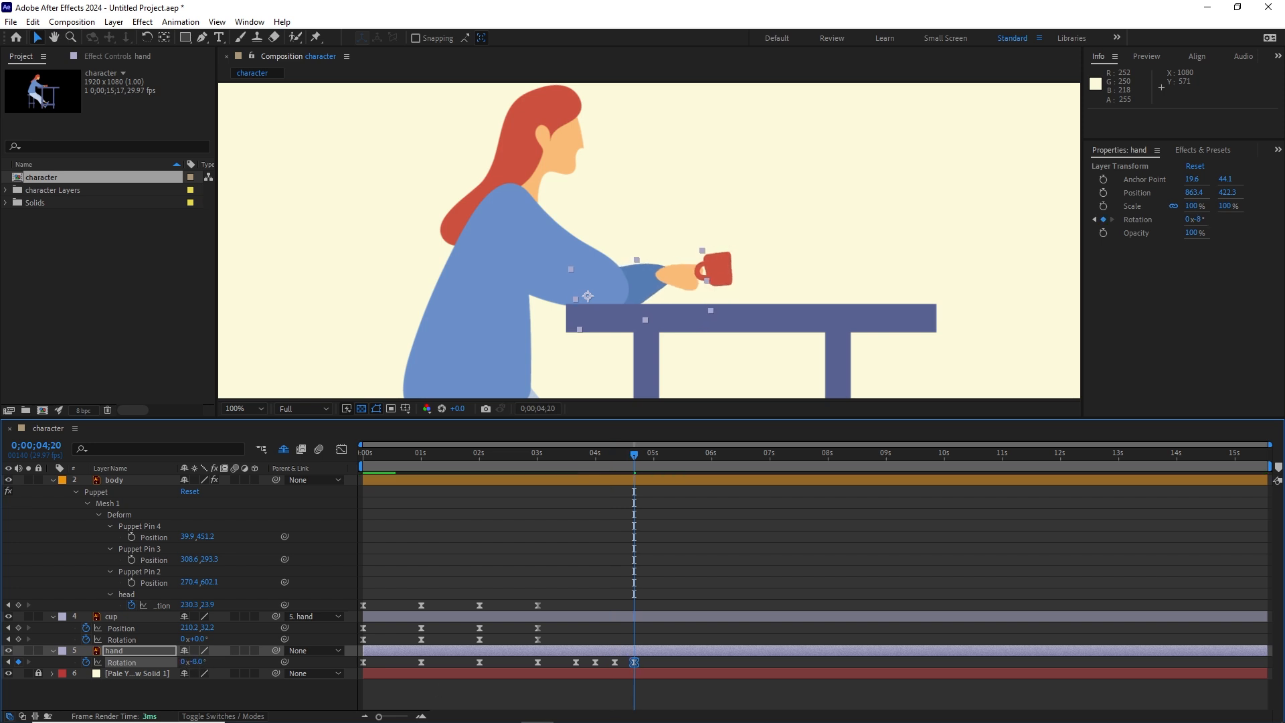
{"action": "key", "text": "shift+Page_Down"}
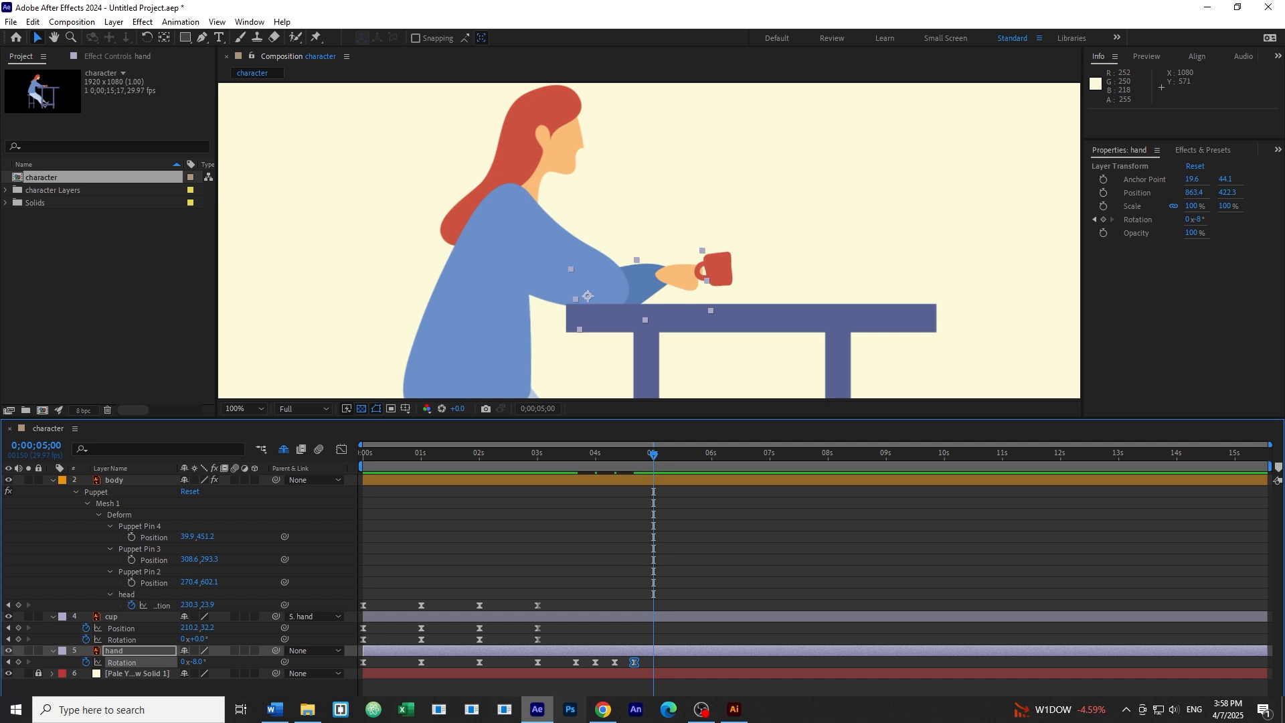
{"action": "left_click", "coordinate": [200, 662]}
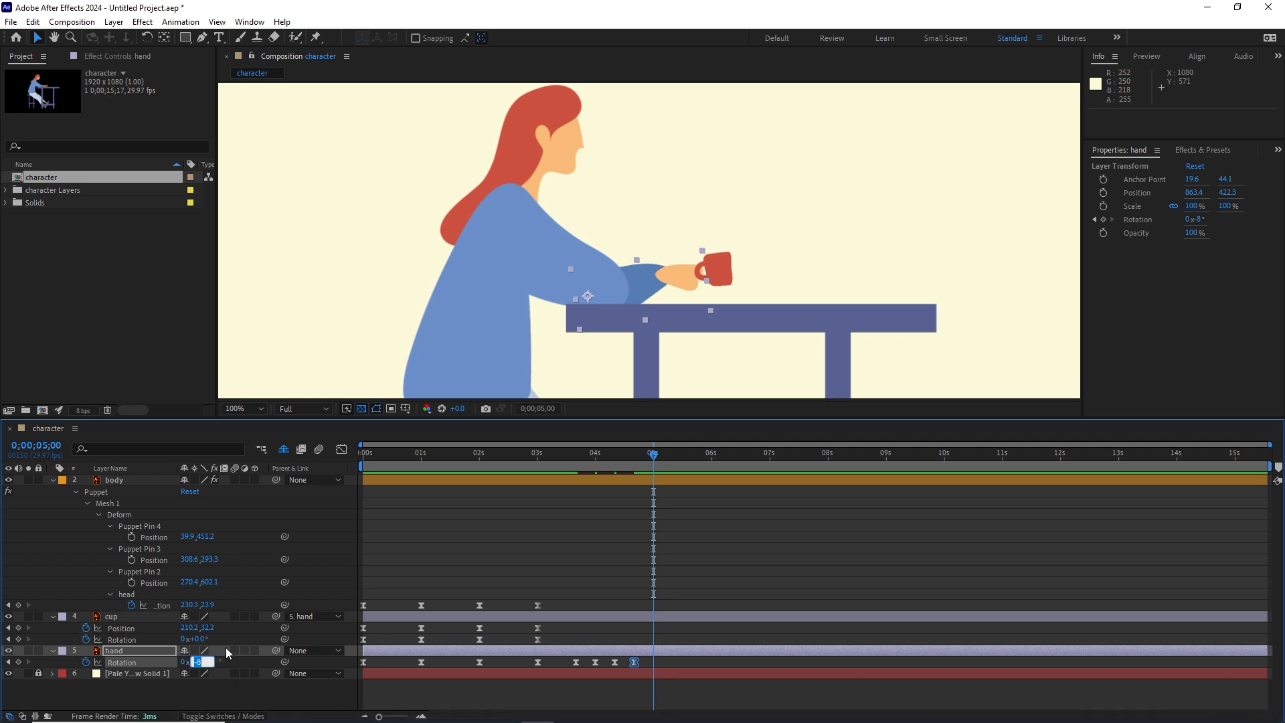
{"action": "type", "text": "0"}
{"action": "key", "text": "Return"}
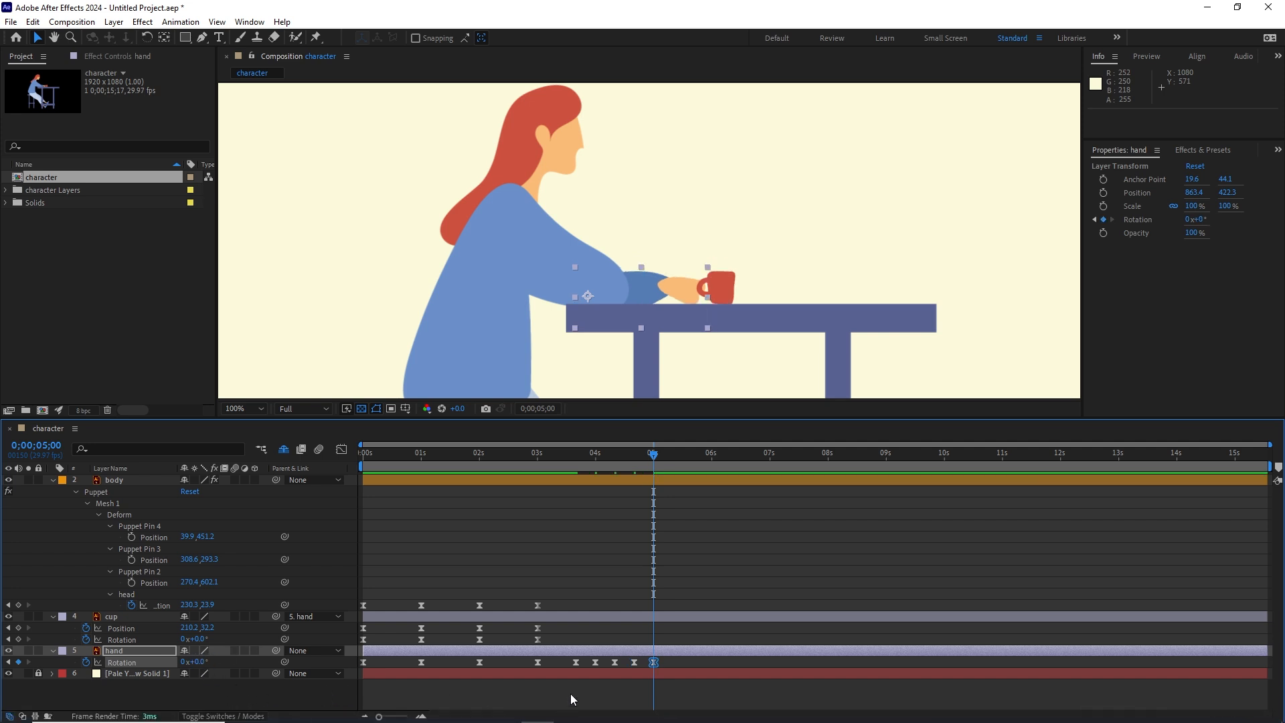
{"action": "left_click", "coordinate": [572, 691]}
Step: Preview the hand's repeated small lifts from about 3 seconds to just past 5 seconds
{"action": "left_click", "coordinate": [594, 454]}
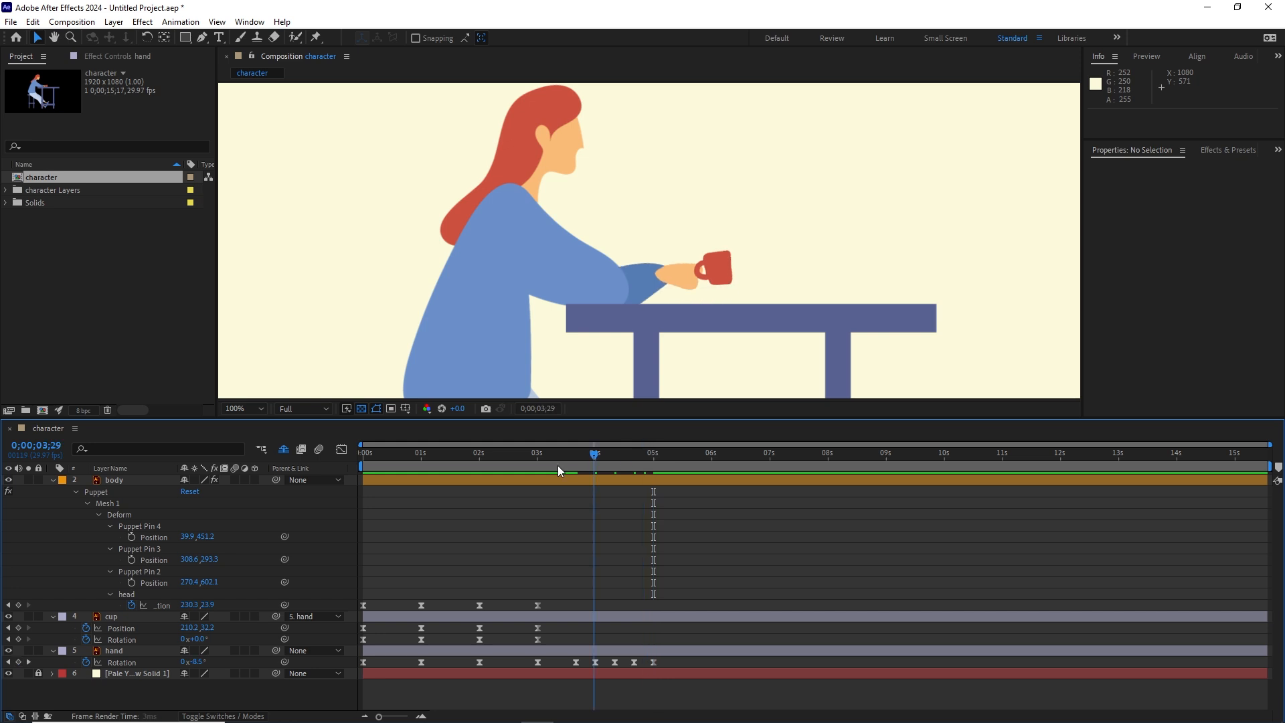
{"action": "left_click_drag", "start_coordinate": [559, 467], "coordinate": [541, 464]}
{"action": "key", "text": "space"}
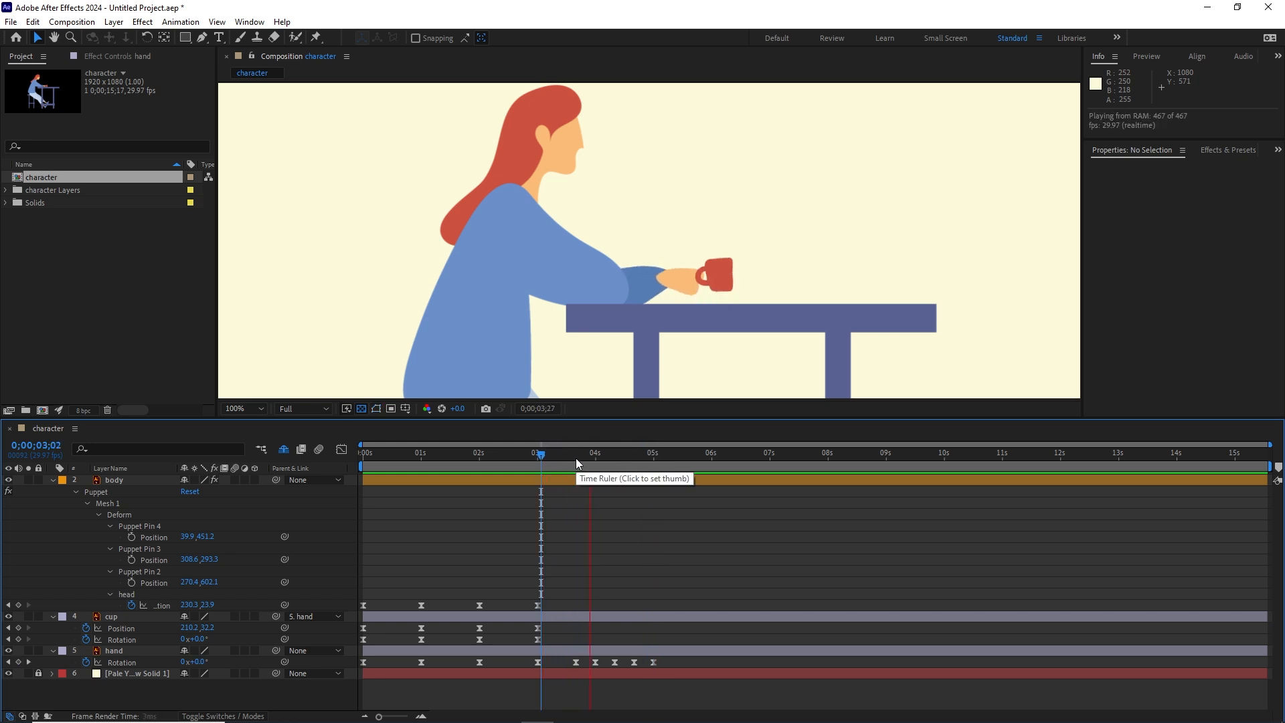
{"action": "left_click", "coordinate": [680, 467]}
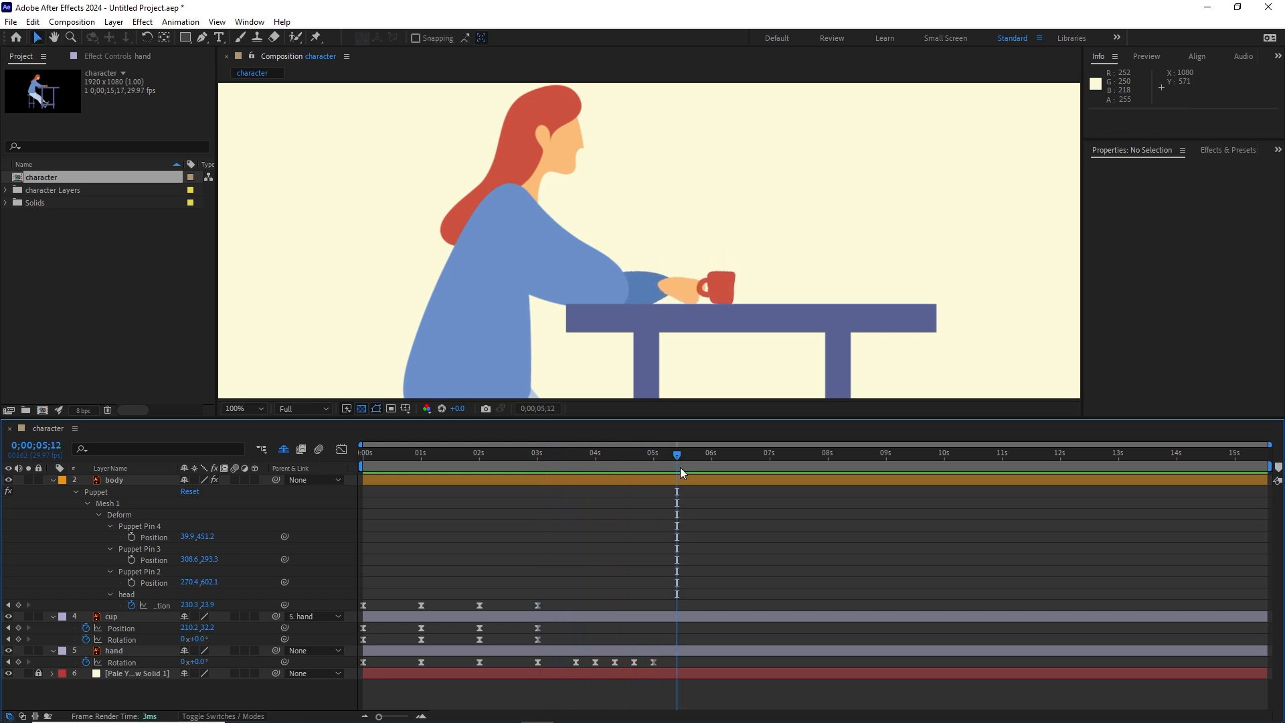
{"action": "left_click_drag", "start_coordinate": [553, 468], "coordinate": [536, 483]}
{"action": "key", "text": "space"}
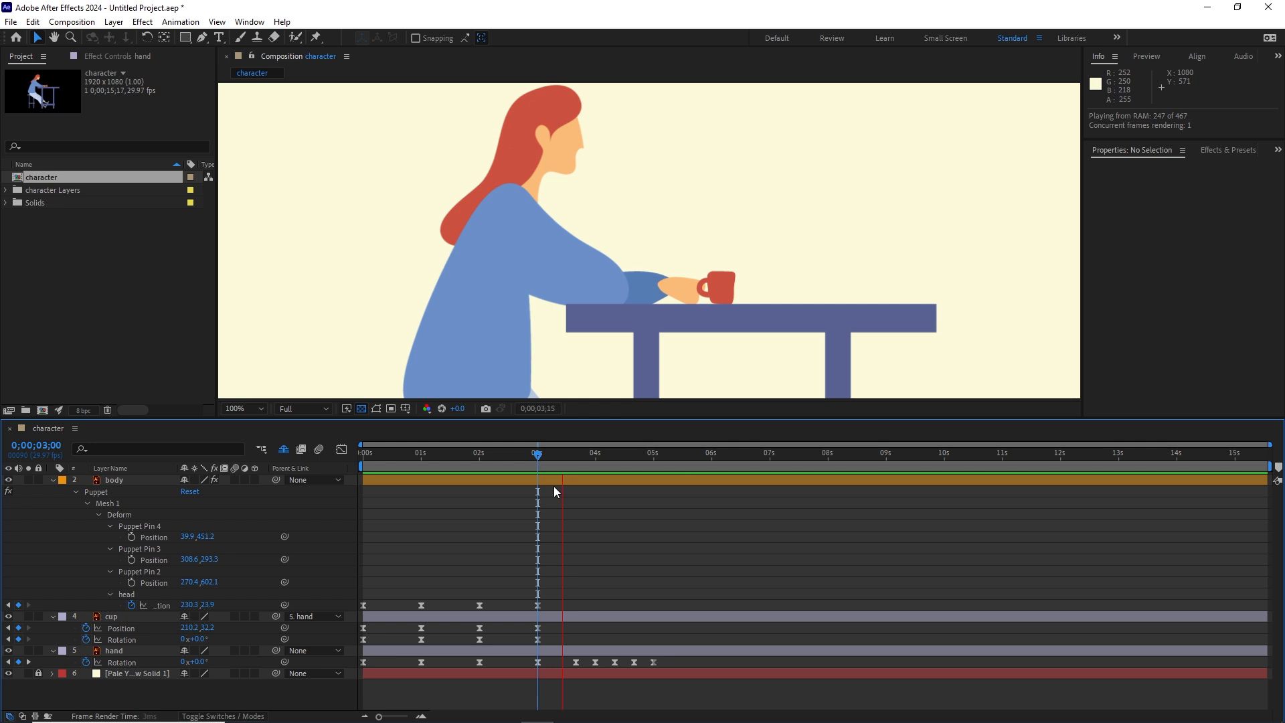
{"action": "key", "text": "space"}
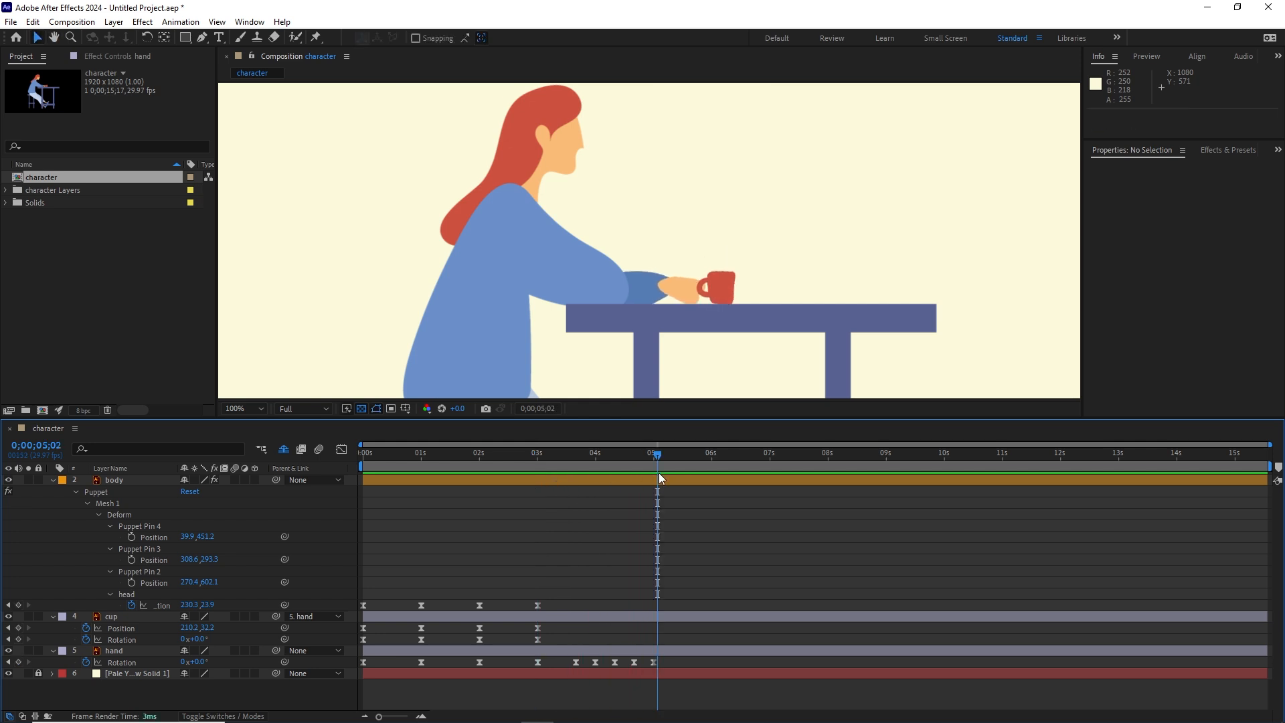
Step: Copy the hand's five small-lift rotation keyframes, from 0;00;03;20 to 0;00;05;00, and paste them at 0;00;05;20
{"action": "left_click_drag", "start_coordinate": [658, 456], "coordinate": [654, 455]}
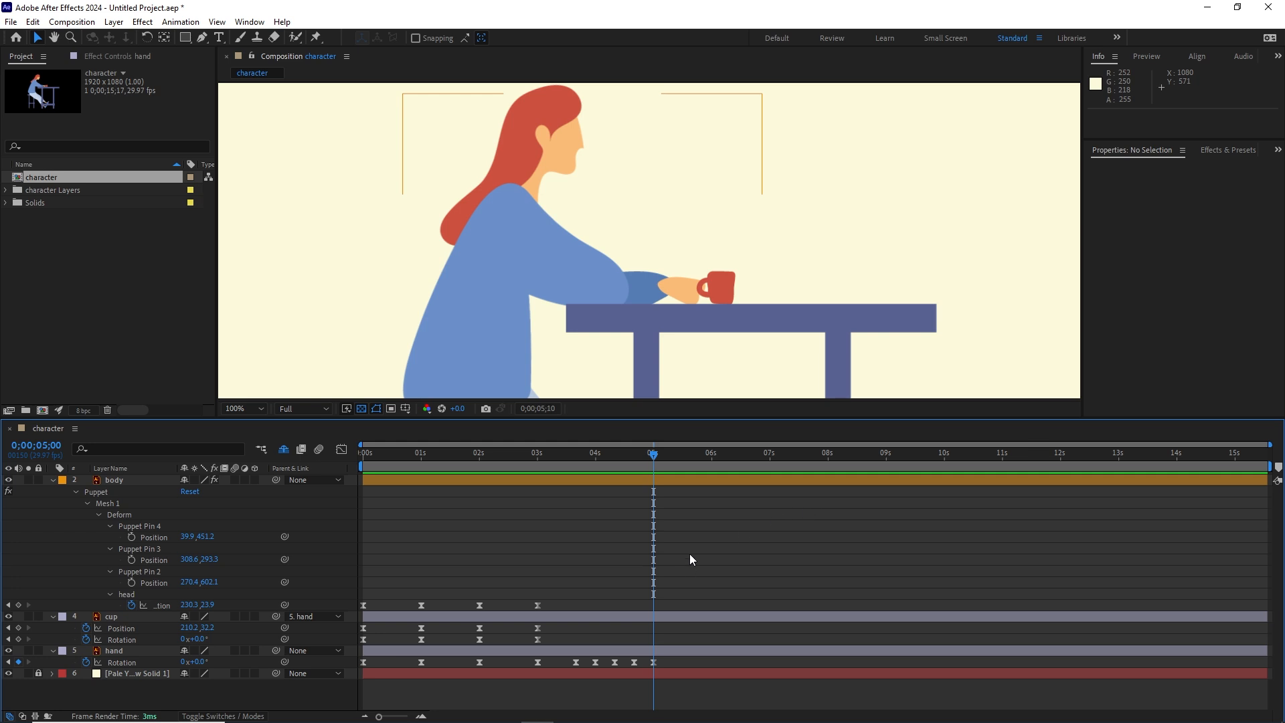
{"action": "key", "text": "shift+Page_Down"}
{"action": "key", "text": "shift+Page_Down"}
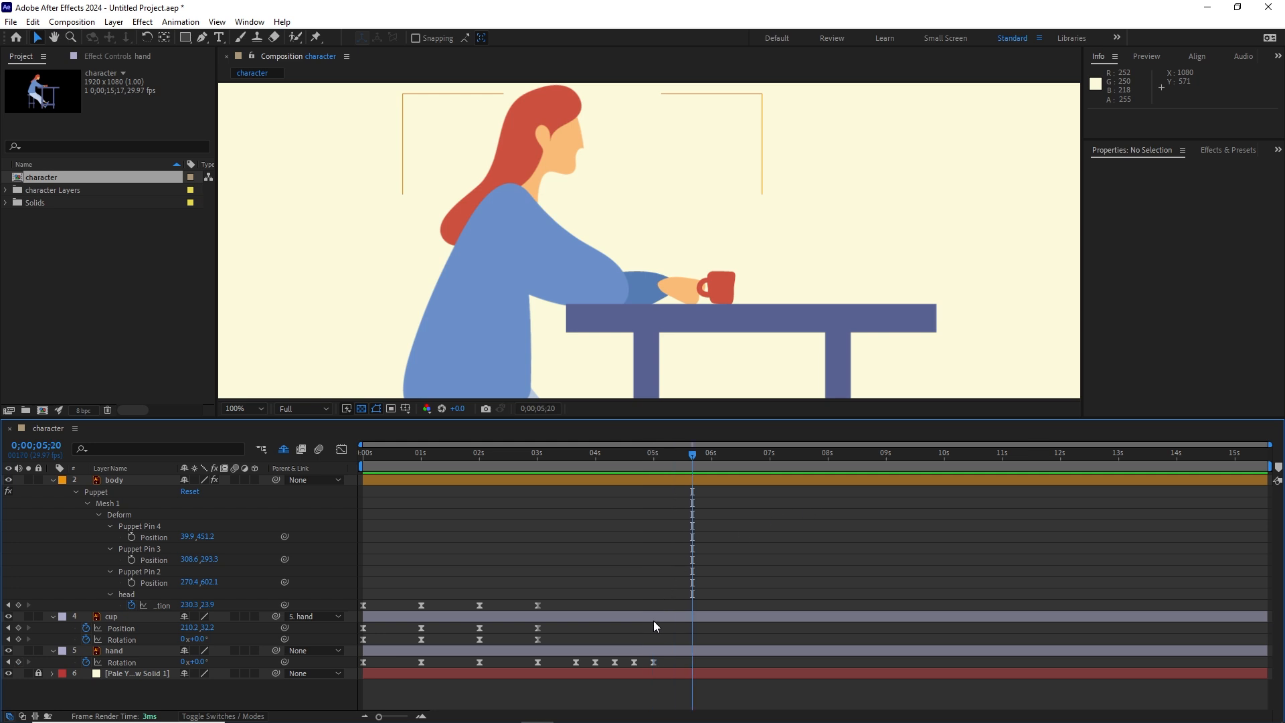
{"action": "left_click_drag", "start_coordinate": [664, 668], "coordinate": [565, 666]}
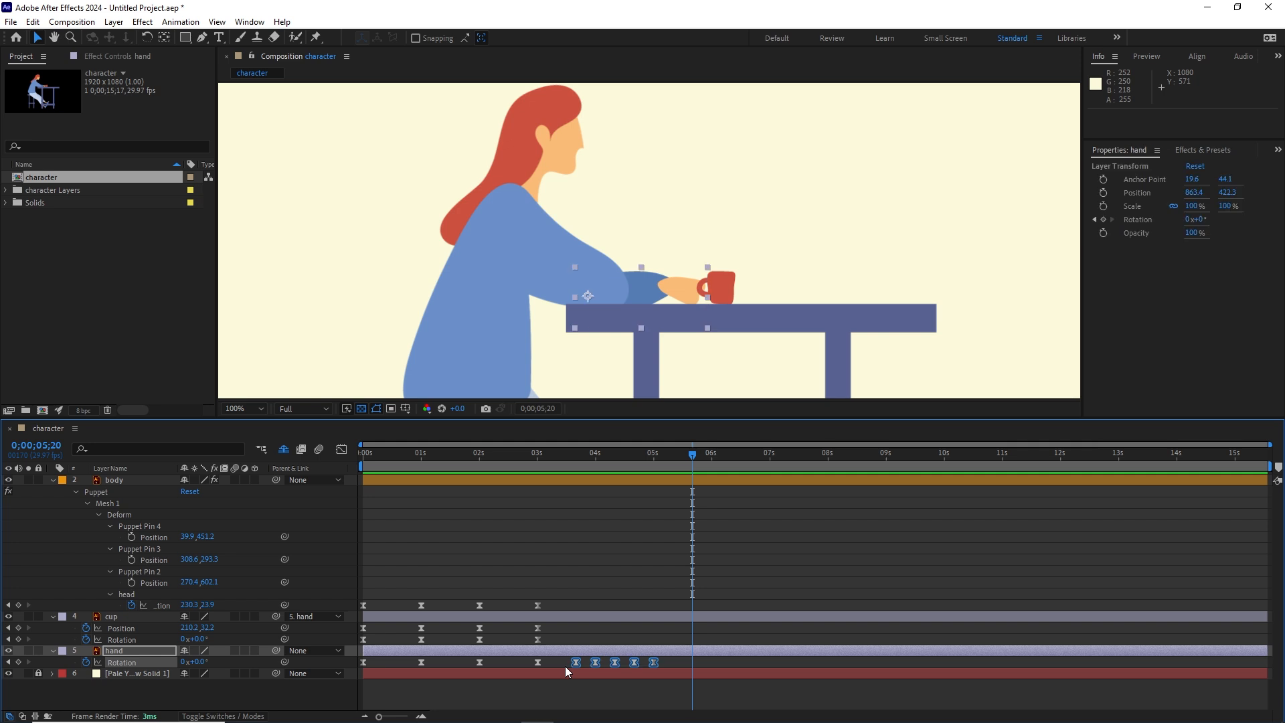
{"action": "key", "text": "ctrl+c"}
{"action": "key", "text": "ctrl+v"}
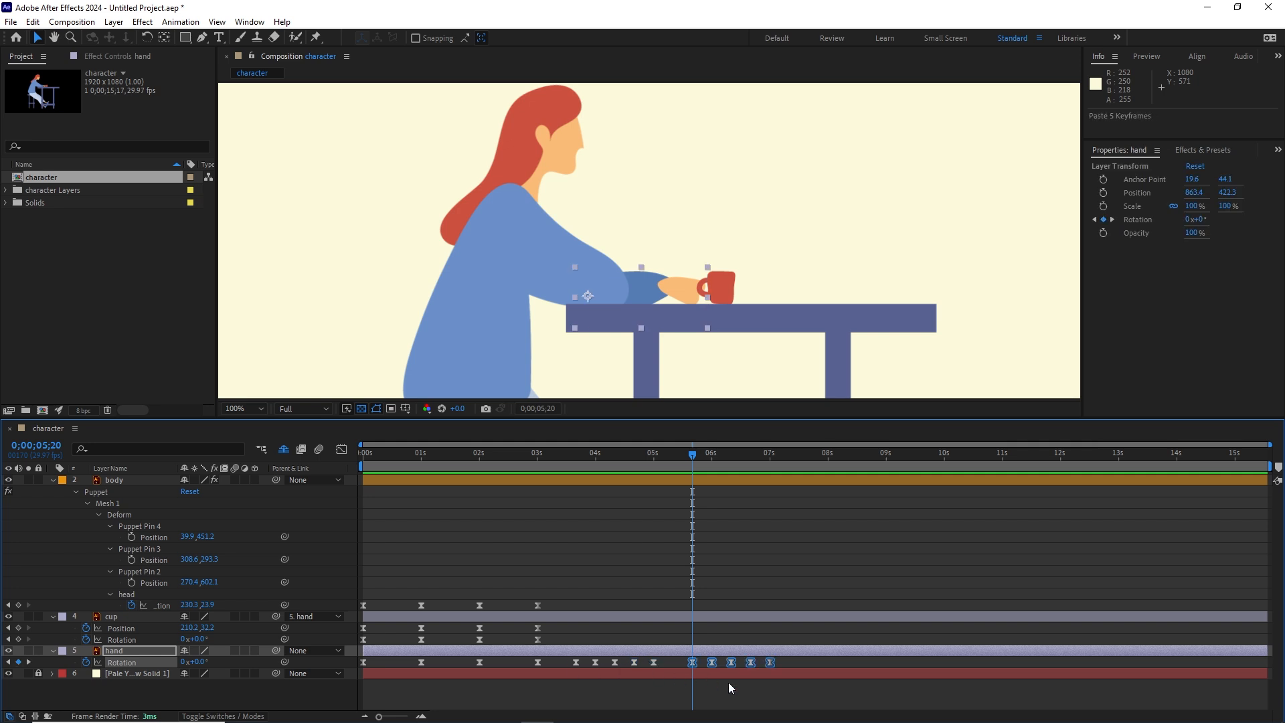
Step: Preview the repeated hand lifts from about 0;00;03;14 to 0;00;06;25, checking the pause between the two sets
{"action": "left_click", "coordinate": [740, 687]}
{"action": "left_click", "coordinate": [653, 662]}
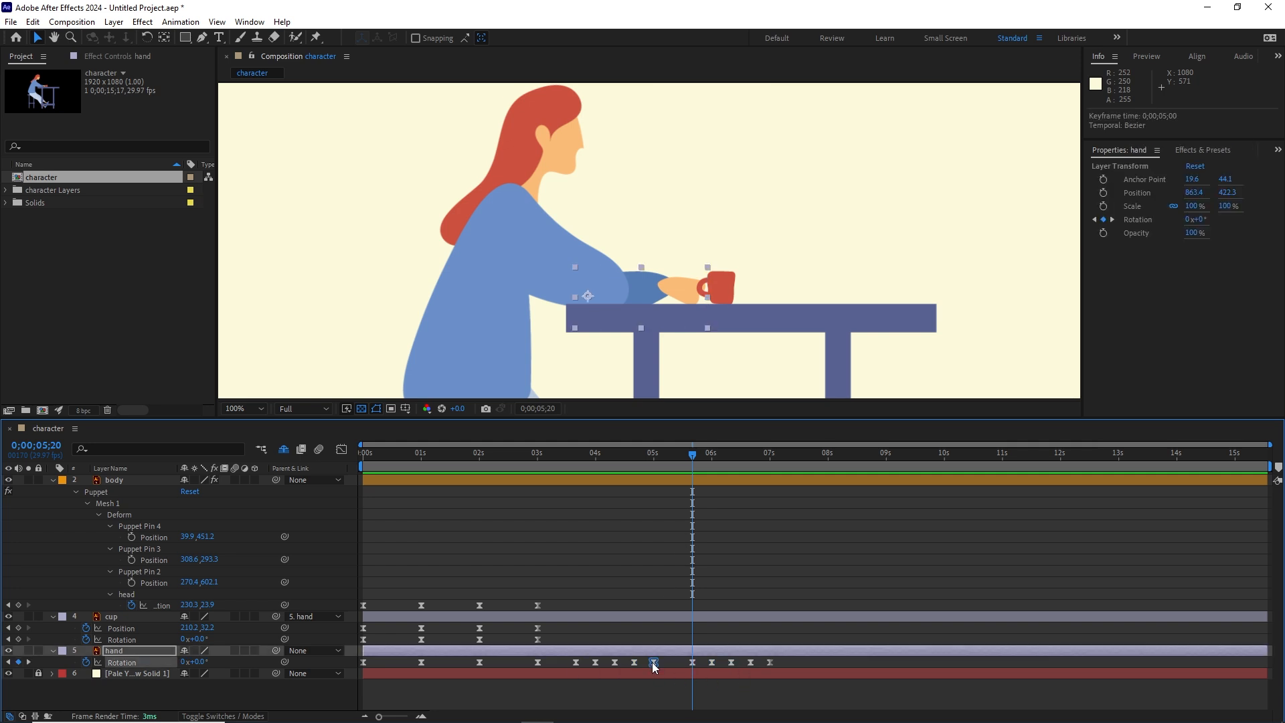
{"action": "left_click", "coordinate": [692, 662]}
{"action": "left_click_drag", "start_coordinate": [692, 469], "coordinate": [565, 470]}
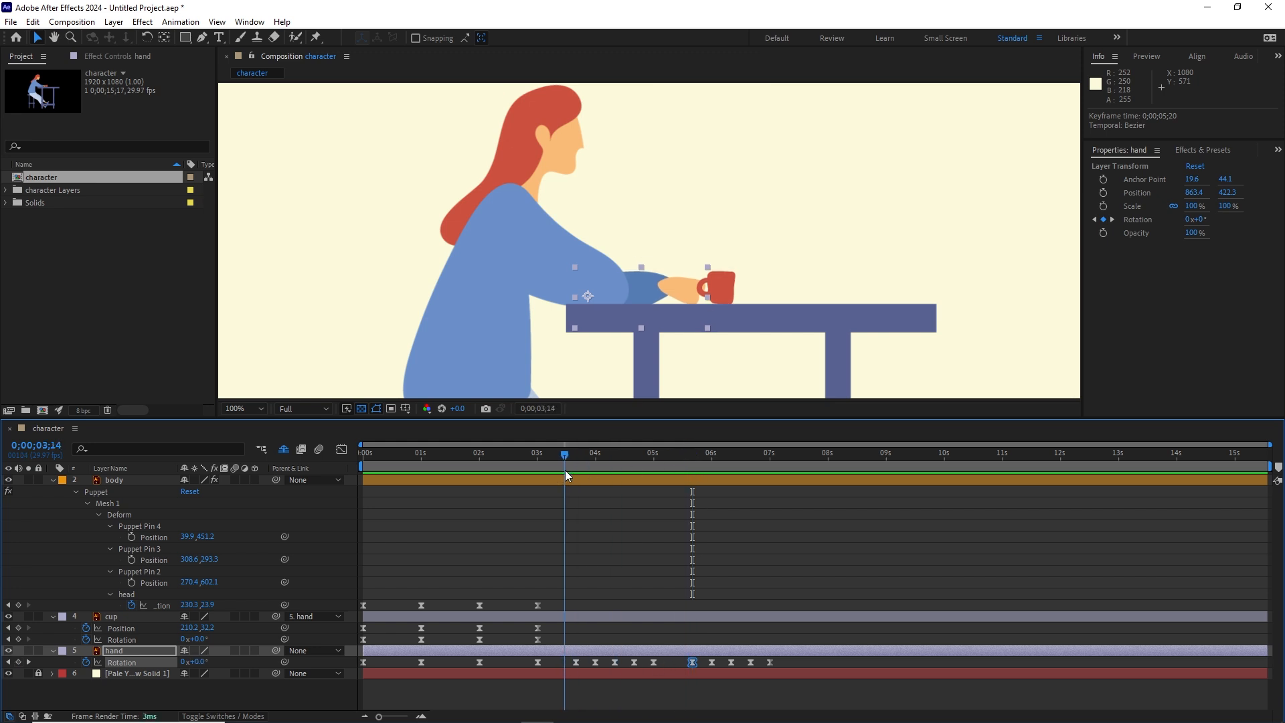
{"action": "key", "text": "space"}
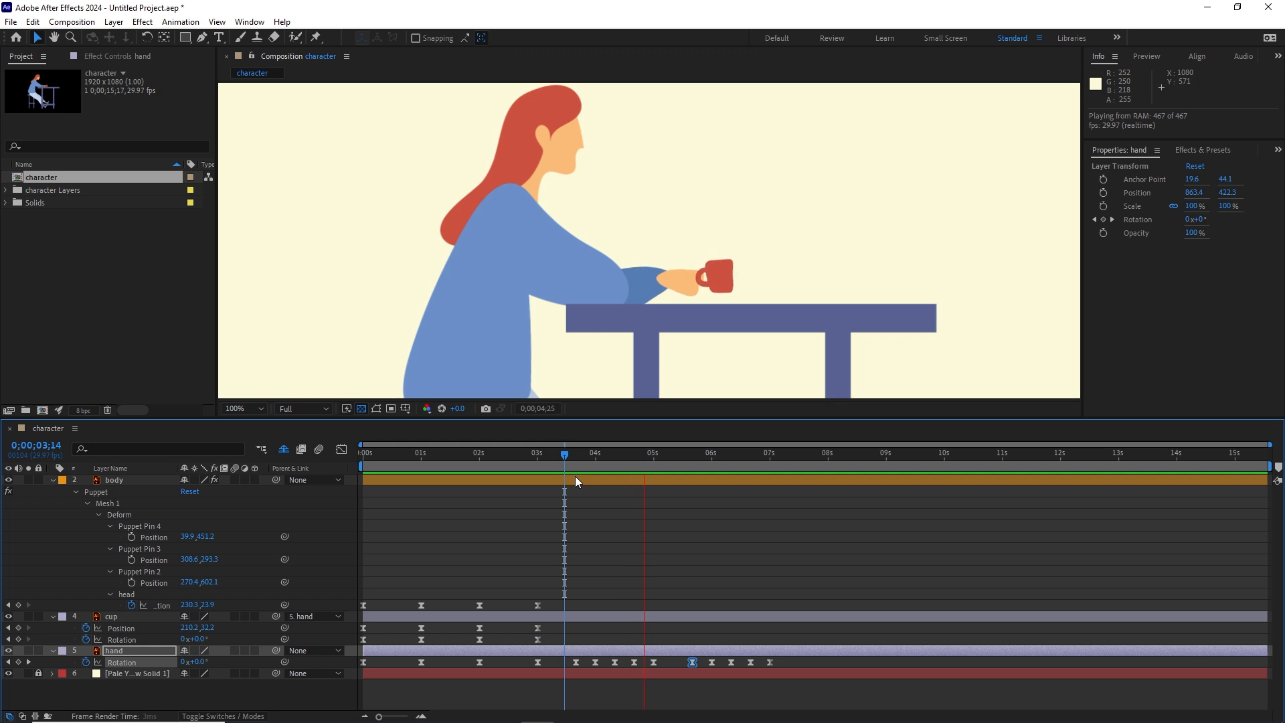
{"action": "key", "text": "space"}
{"action": "key", "text": "space"}
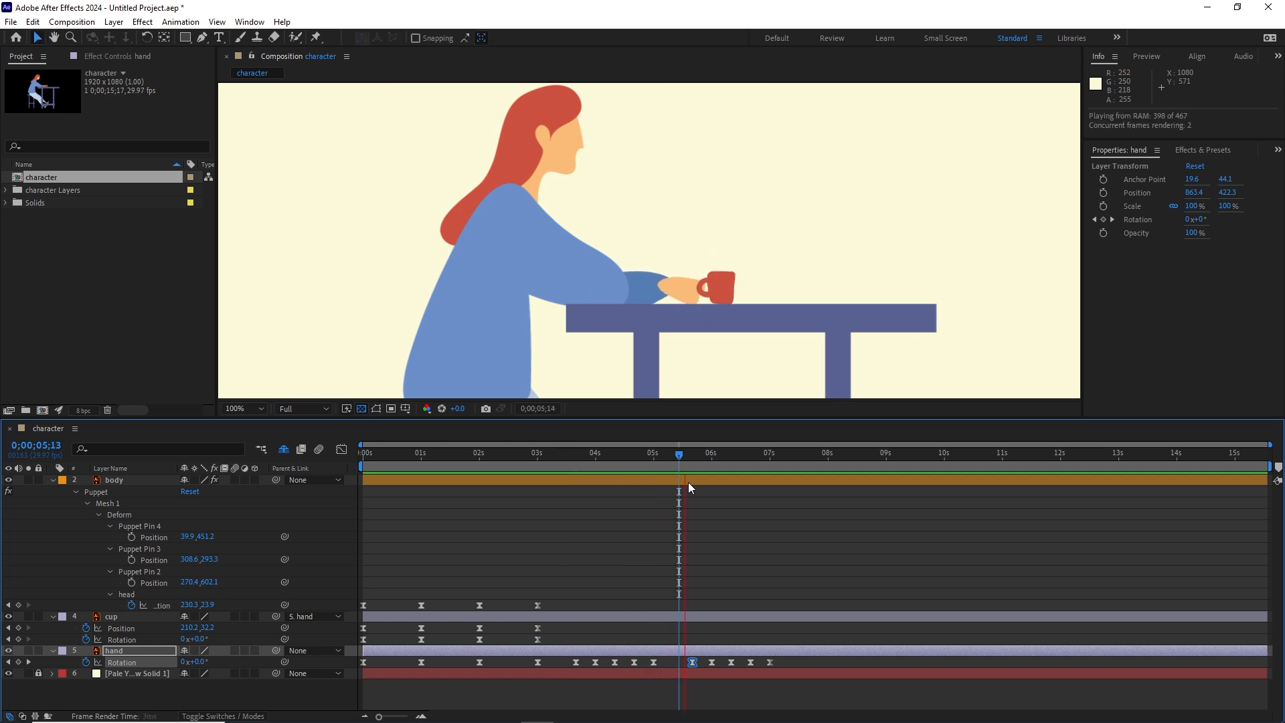
{"action": "key", "text": "space"}
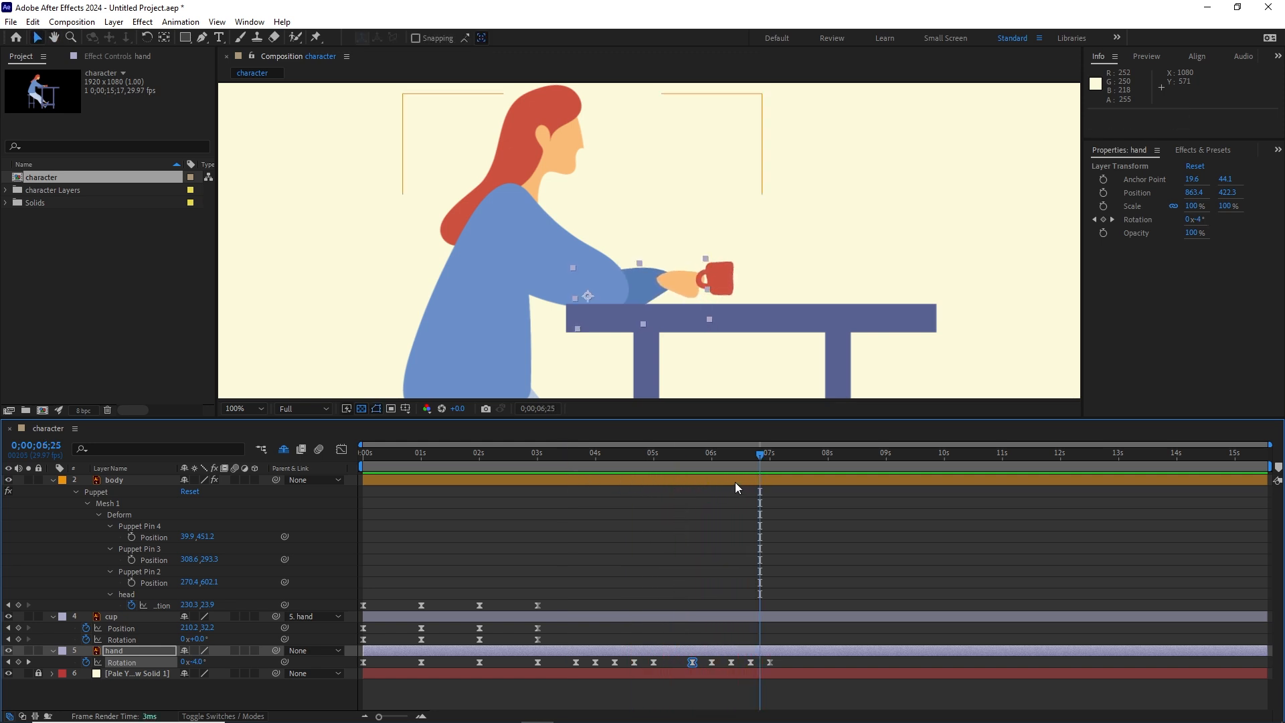
Step: Copy the cup's four position keyframes from the first three seconds and paste them at 0;00;07;20
{"action": "left_click_drag", "start_coordinate": [761, 453], "coordinate": [770, 453]}
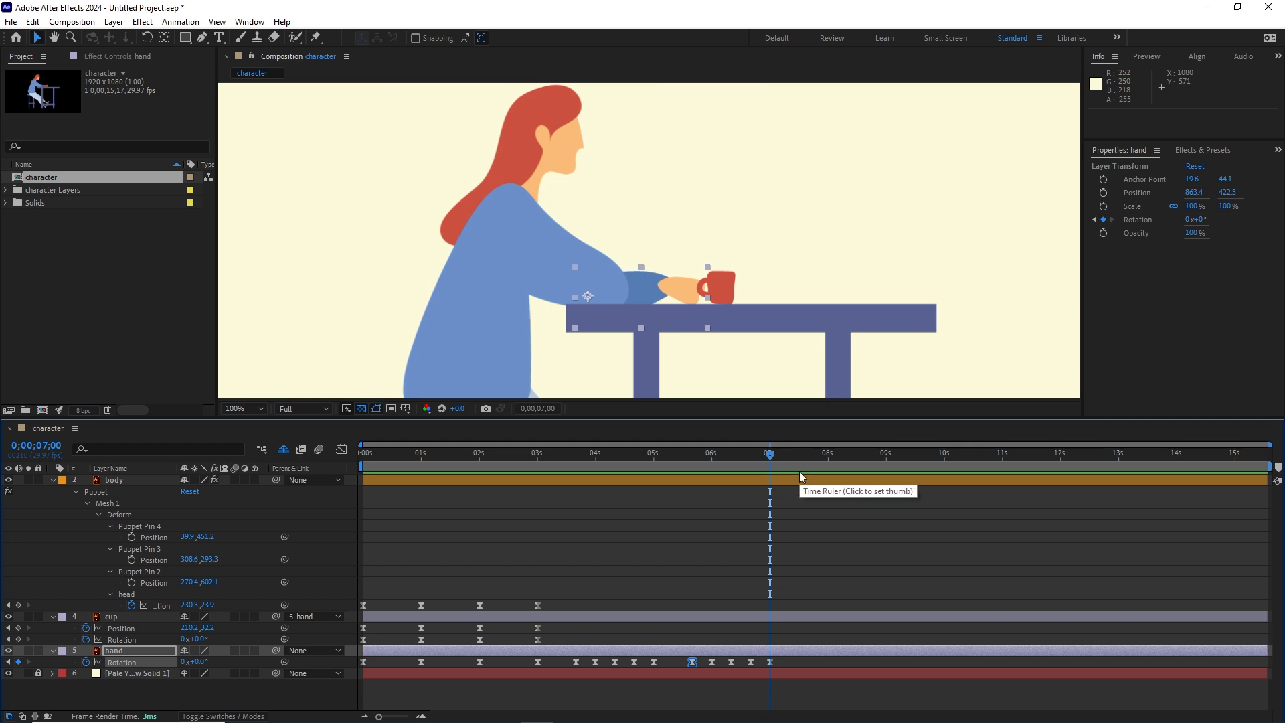
{"action": "key", "text": "shift+Page_Down"}
{"action": "key", "text": "shift+Page_Down"}
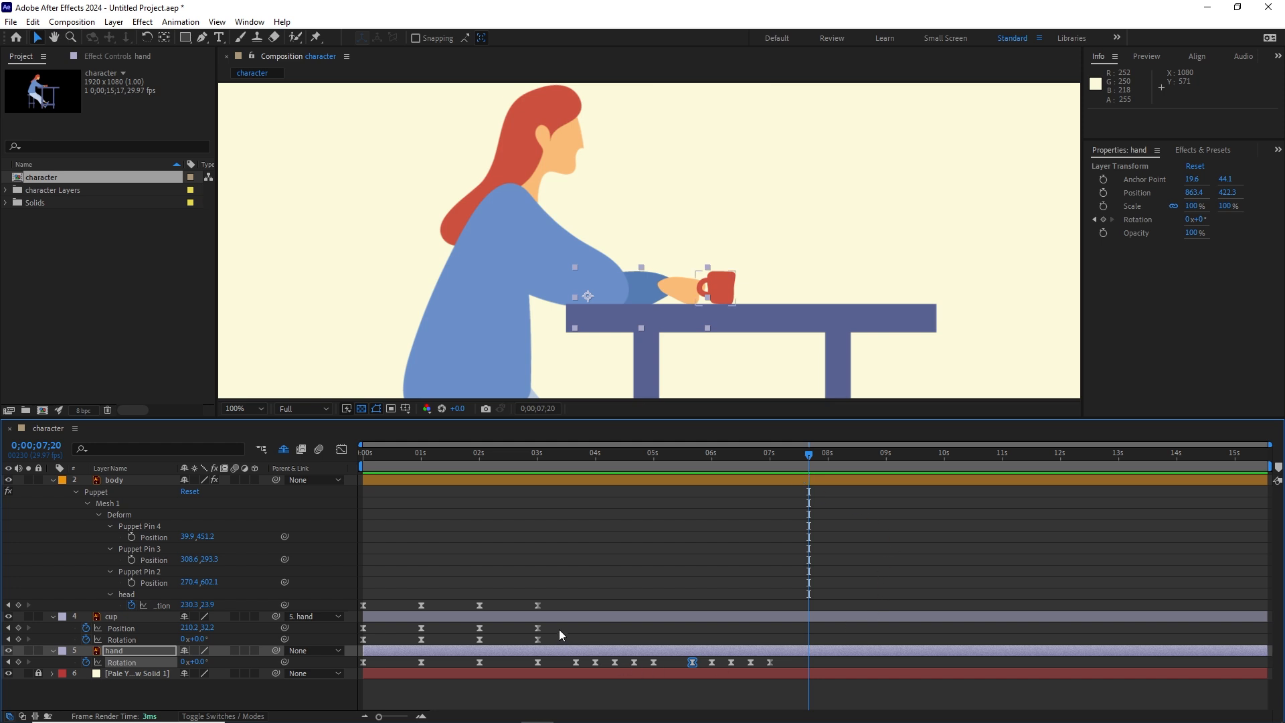
{"action": "left_click_drag", "start_coordinate": [550, 625], "coordinate": [359, 634]}
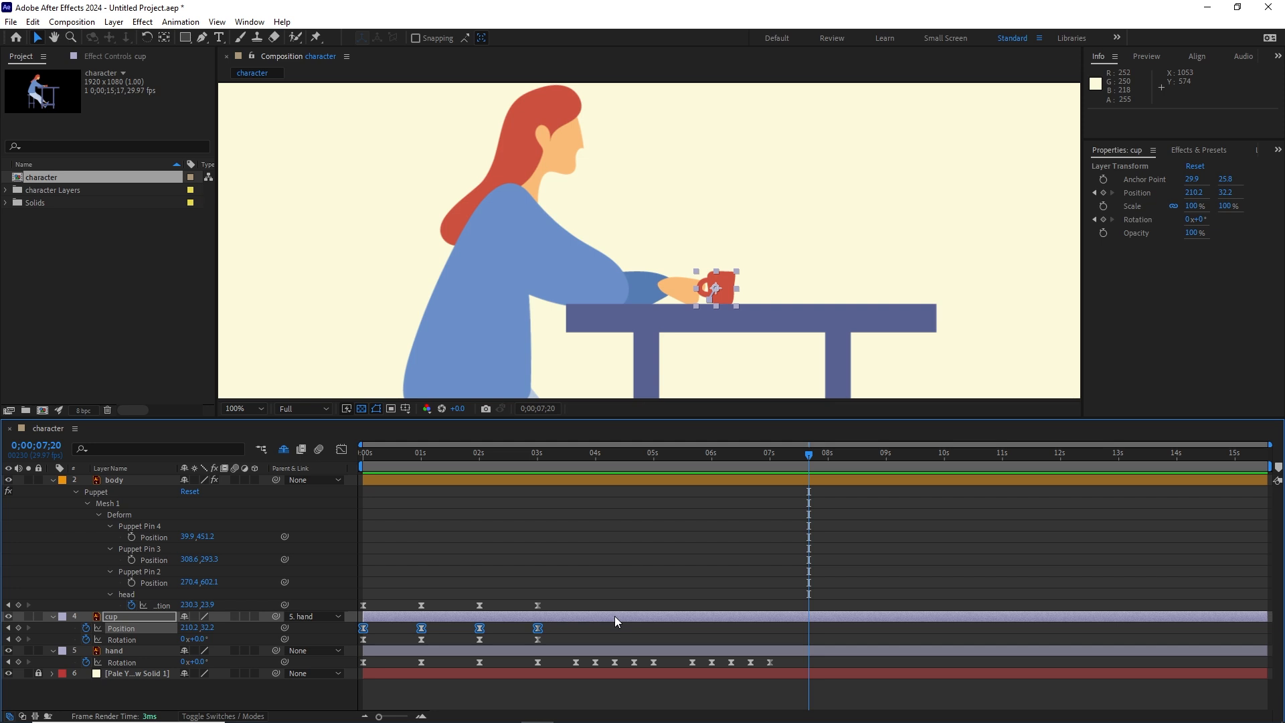
{"action": "key", "text": "ctrl+c"}
{"action": "key", "text": "ctrl+v"}
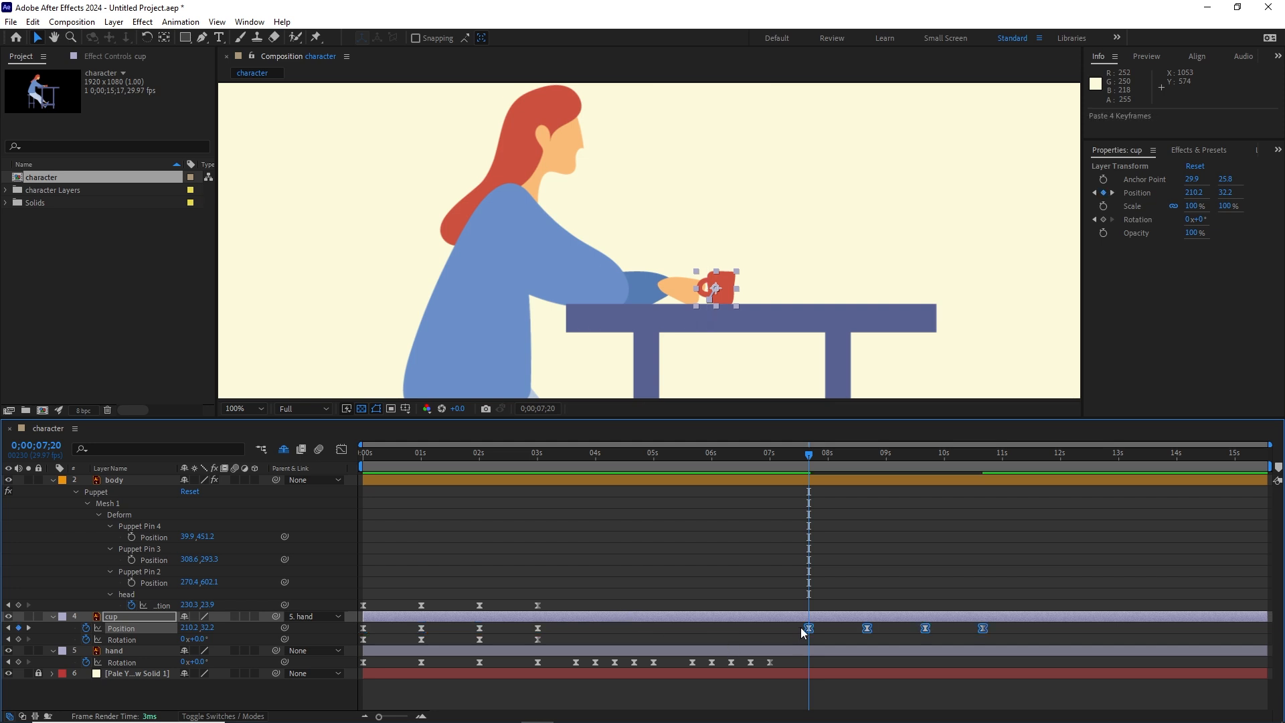
Step: Duplicate the first four rotation keyframes of both the cup and the hand at 0;00;07;20
{"action": "left_click_drag", "start_coordinate": [546, 641], "coordinate": [351, 644]}
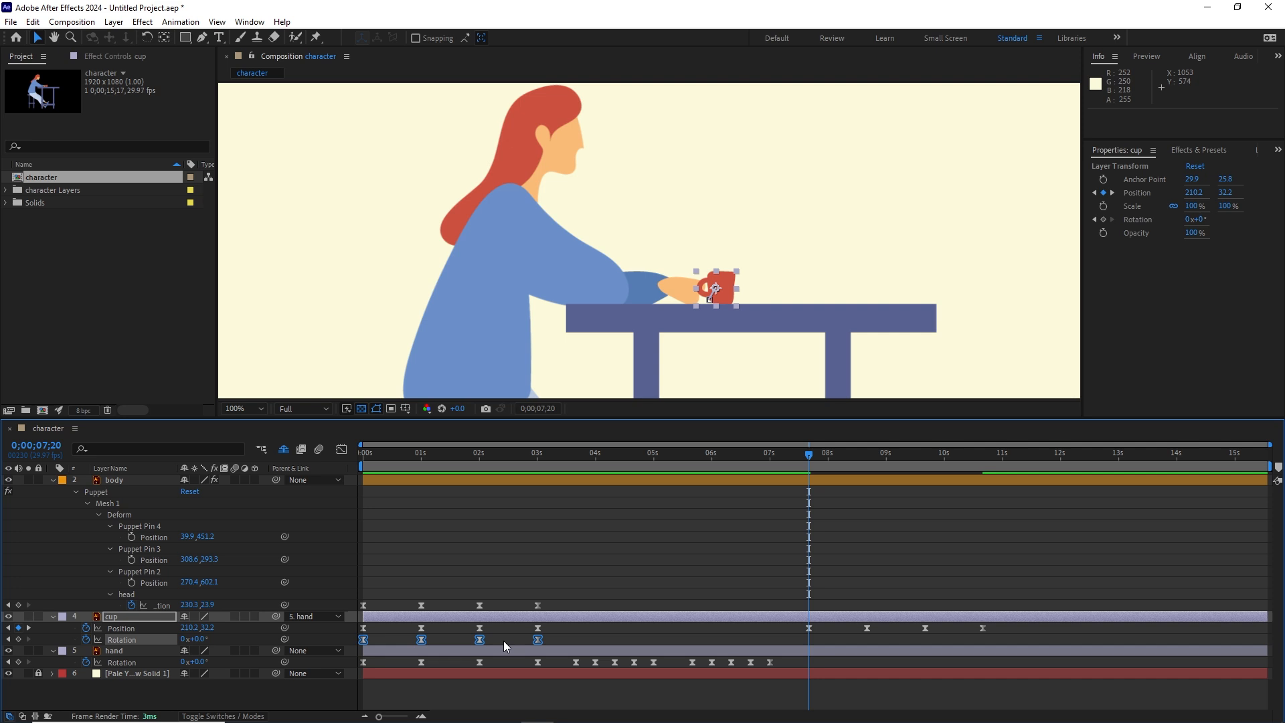
{"action": "key", "text": "ctrl+c"}
{"action": "key", "text": "ctrl+v"}
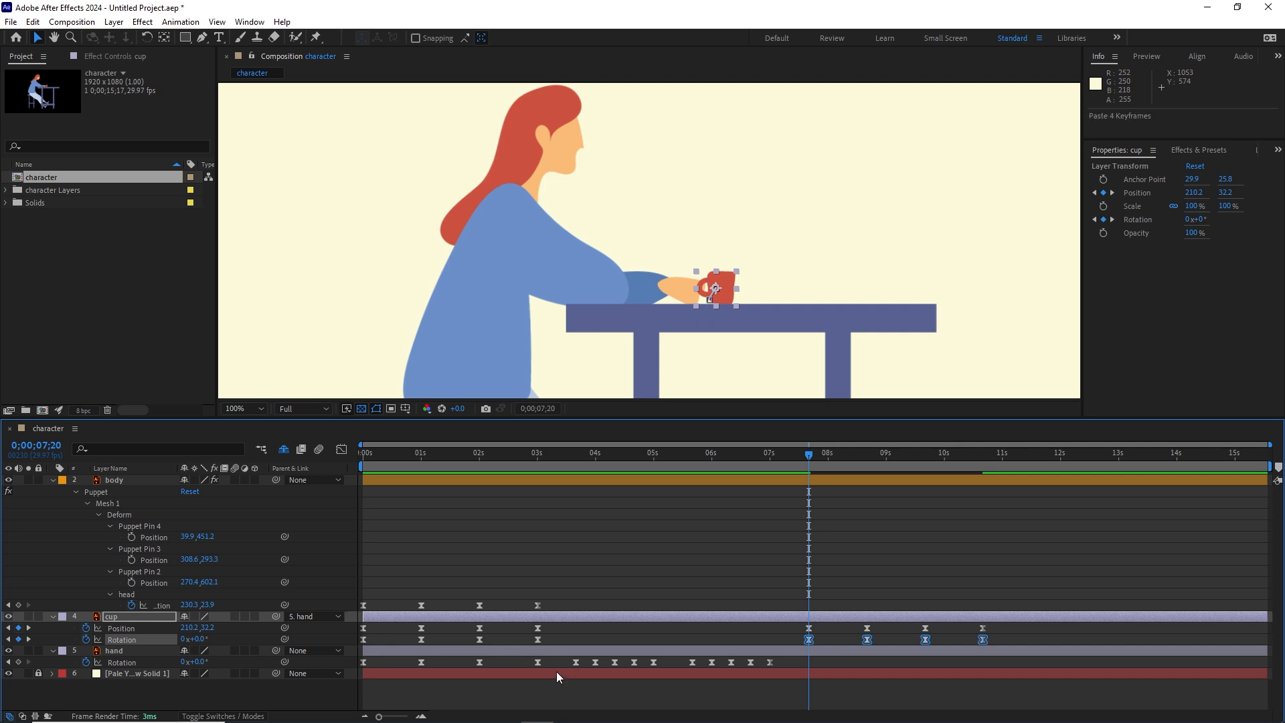
{"action": "left_click_drag", "start_coordinate": [544, 658], "coordinate": [359, 668]}
{"action": "key", "text": "ctrl+v"}
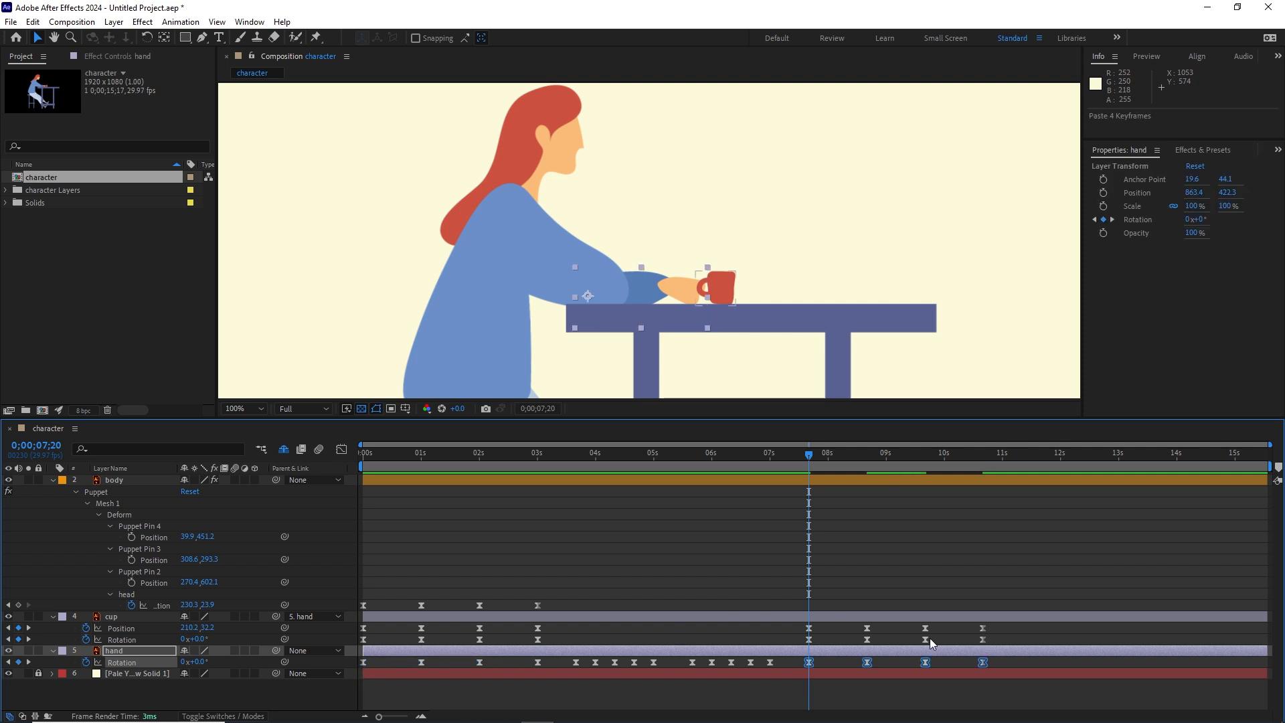
Step: Preview the second drinking action from about 0;00;06;28 and compare it with the first one near 0;00;01;03
{"action": "left_click_drag", "start_coordinate": [732, 472], "coordinate": [766, 482]}
{"action": "key", "text": "space"}
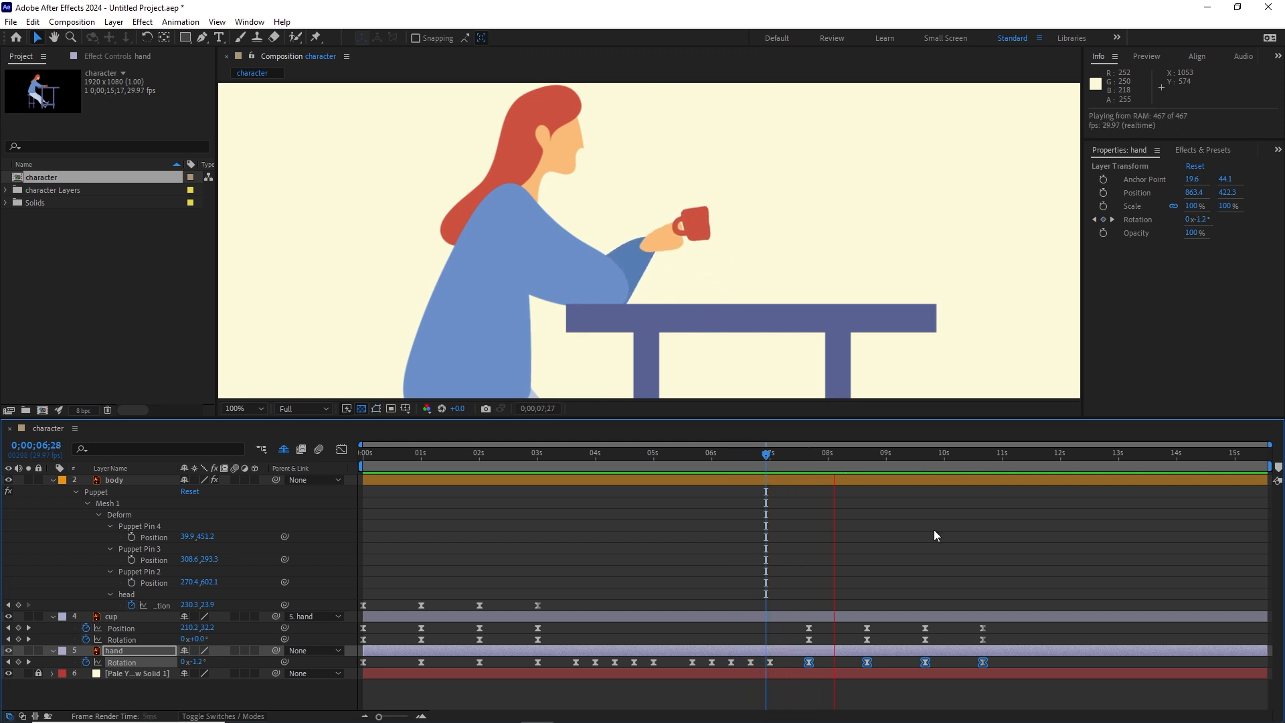
{"action": "key", "text": "space"}
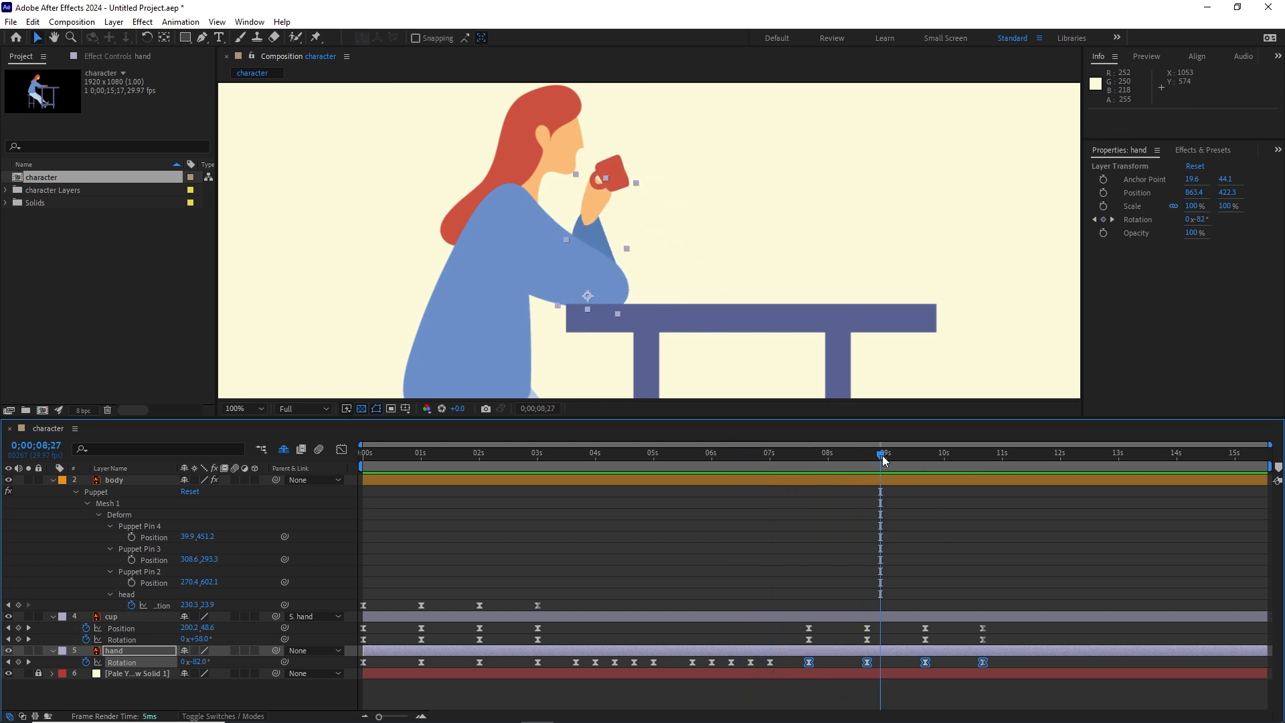
{"action": "left_click_drag", "start_coordinate": [884, 460], "coordinate": [428, 464]}
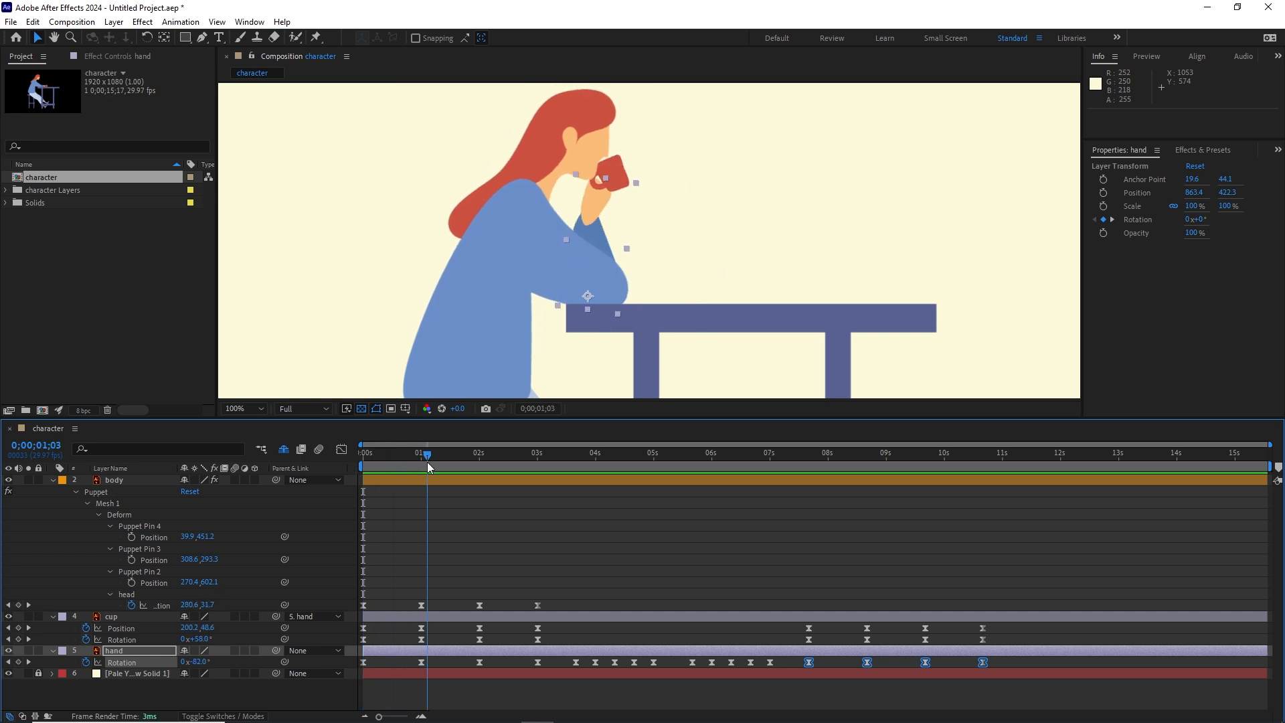
Step: Add a hold keyframe for the head pin's position at 0;00;04;00, matching its pose at 0;00;03;00
{"action": "left_click_drag", "start_coordinate": [427, 461], "coordinate": [536, 468]}
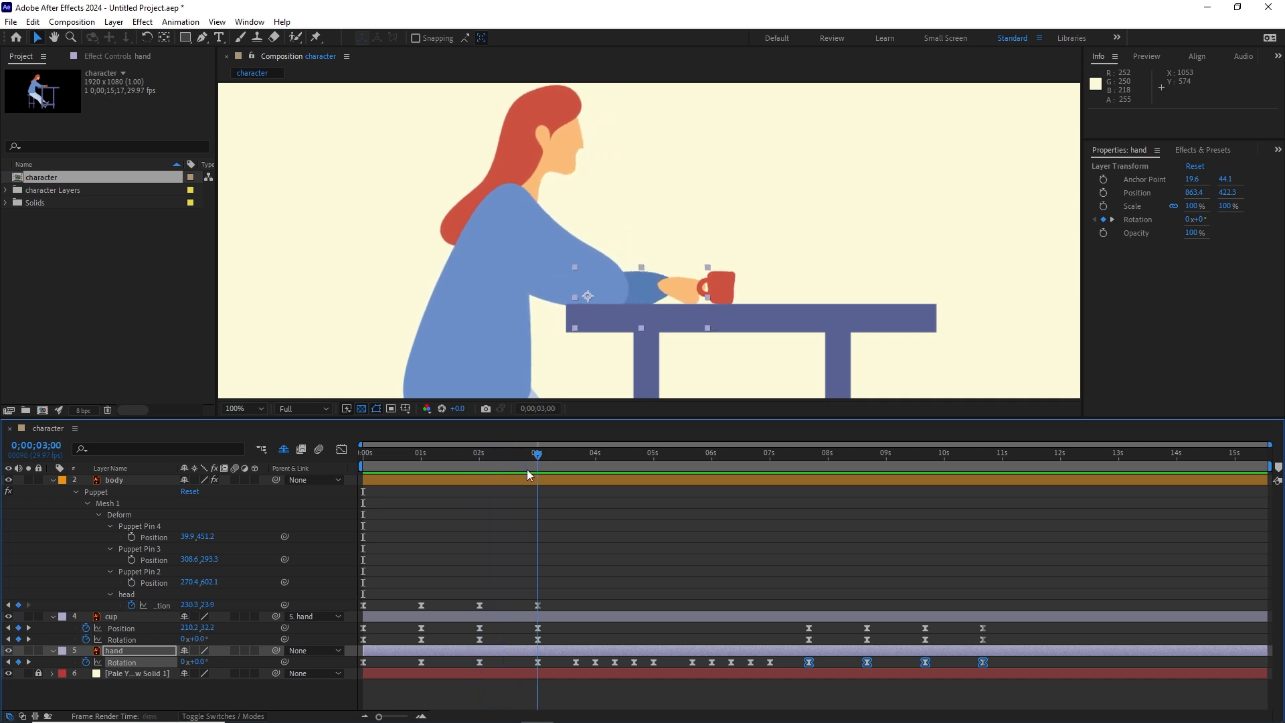
{"action": "left_click", "coordinate": [537, 605]}
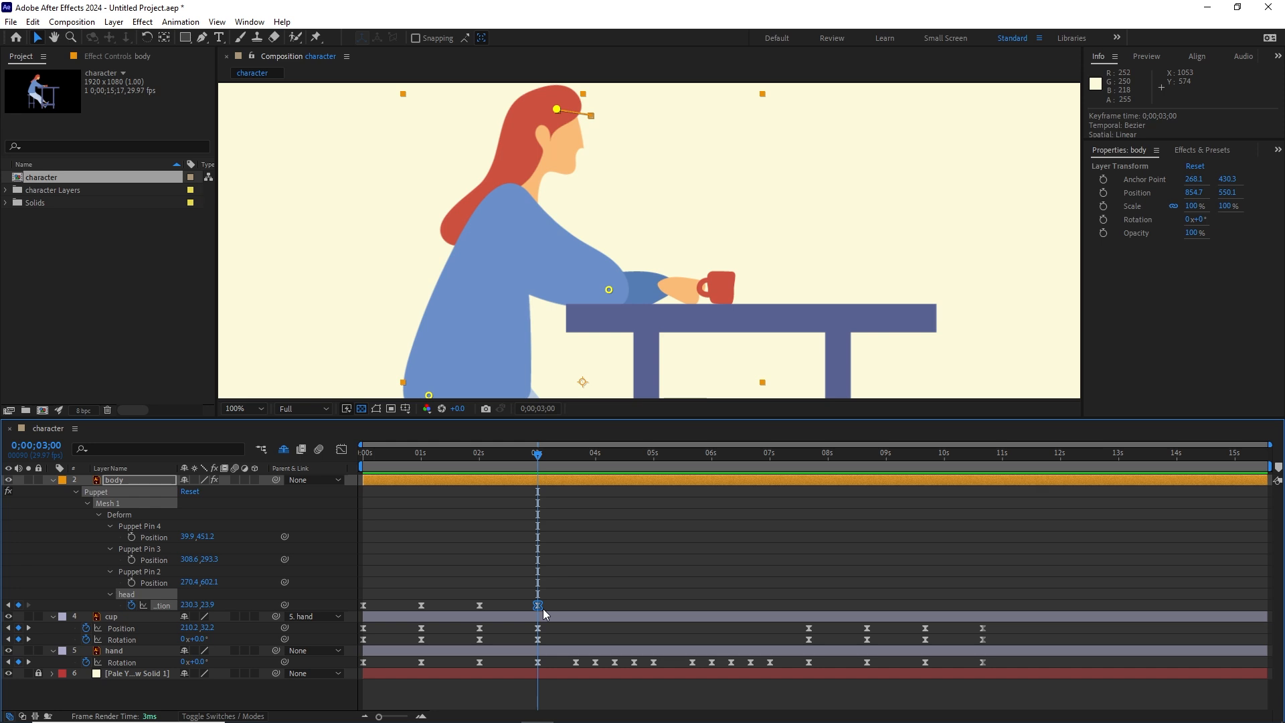
{"action": "key", "text": "shift+Page_Down"}
{"action": "key", "text": "shift+Page_Down"}
{"action": "key", "text": "shift+Page_Down"}
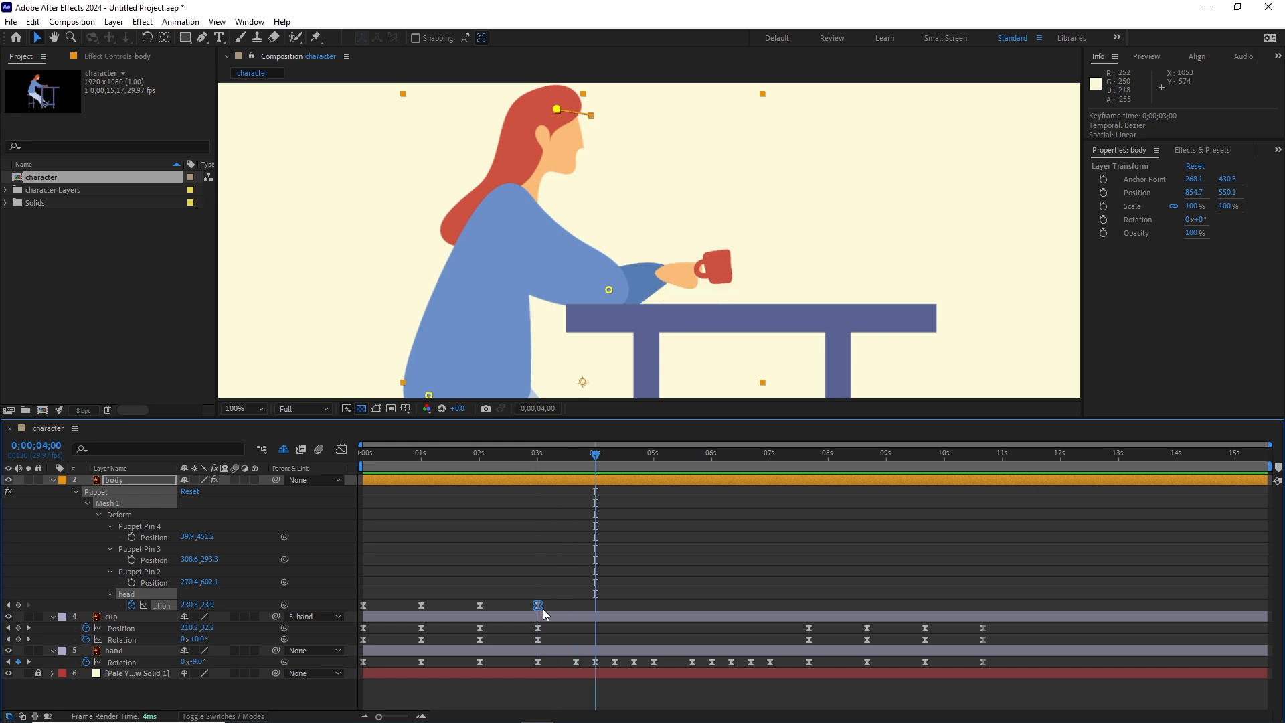
{"action": "left_click", "coordinate": [19, 605]}
Step: Pull the head pin back to about 175.3, 20.9 at 0;00;04;20 and add a hold keyframe at 0;00;05;20
{"action": "key", "text": "shift+Page_Down"}
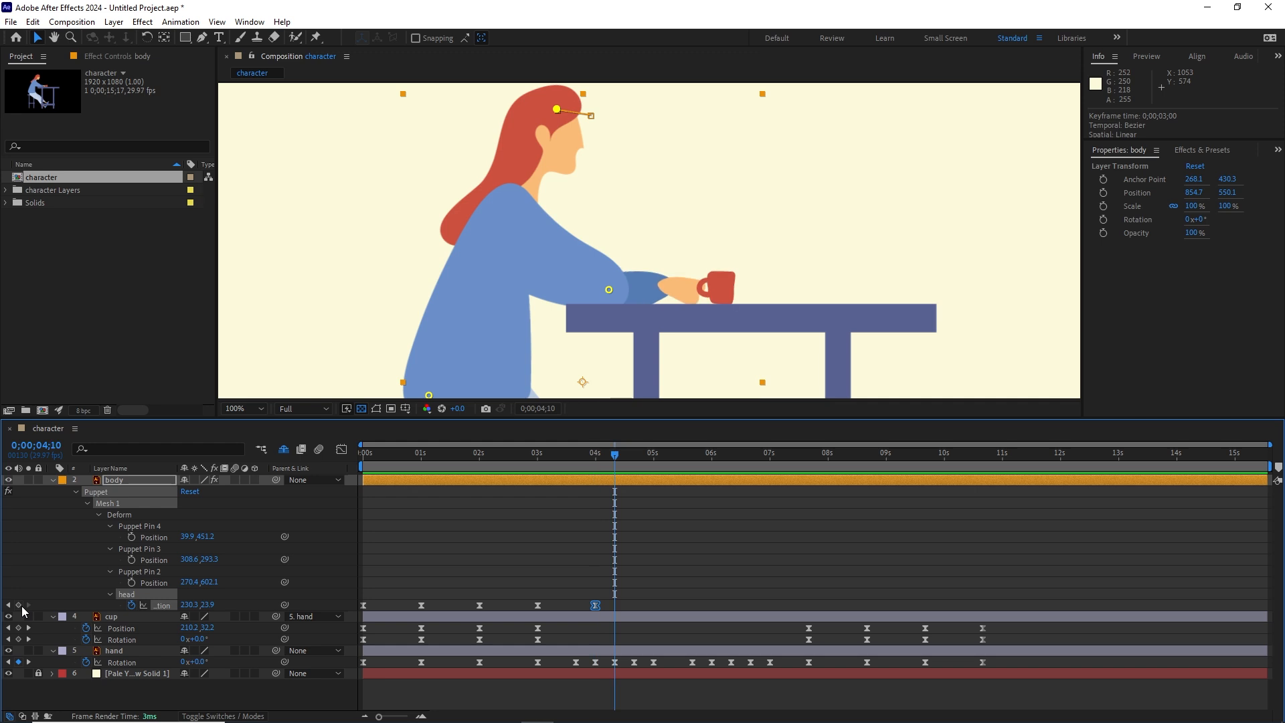
{"action": "key", "text": "shift+Page_Down"}
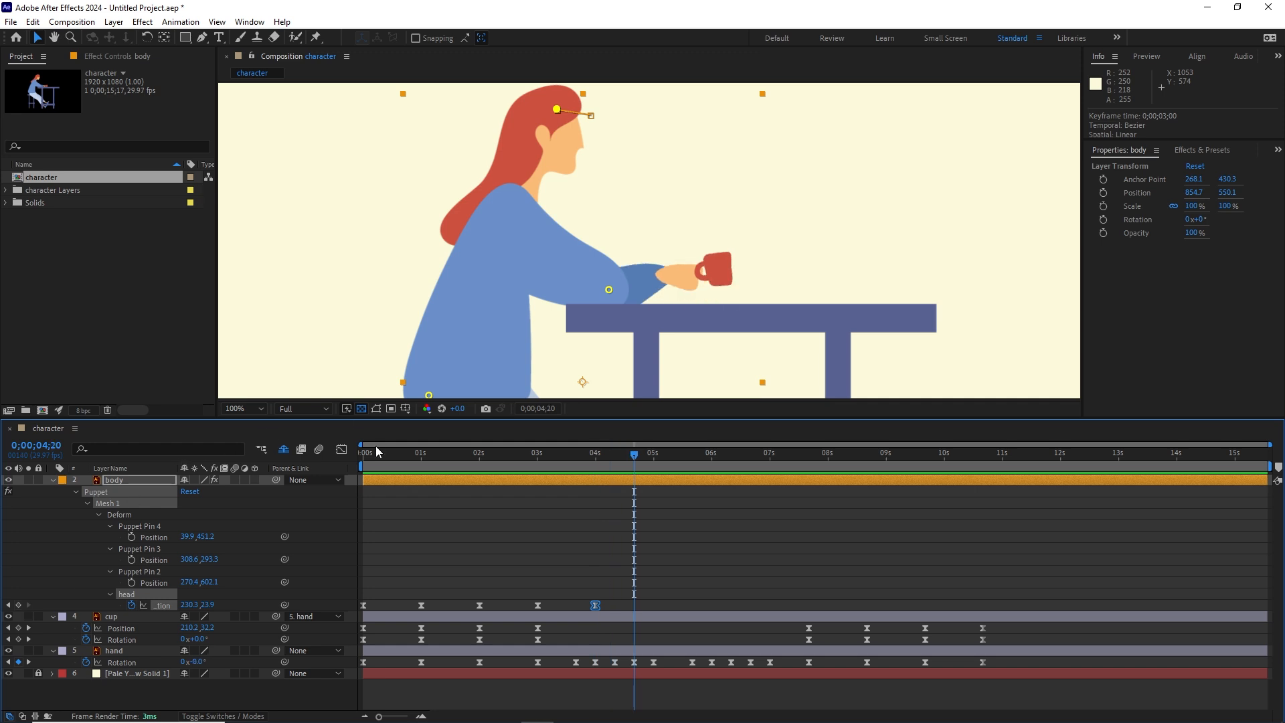
{"action": "left_click_drag", "start_coordinate": [556, 108], "coordinate": [519, 107]}
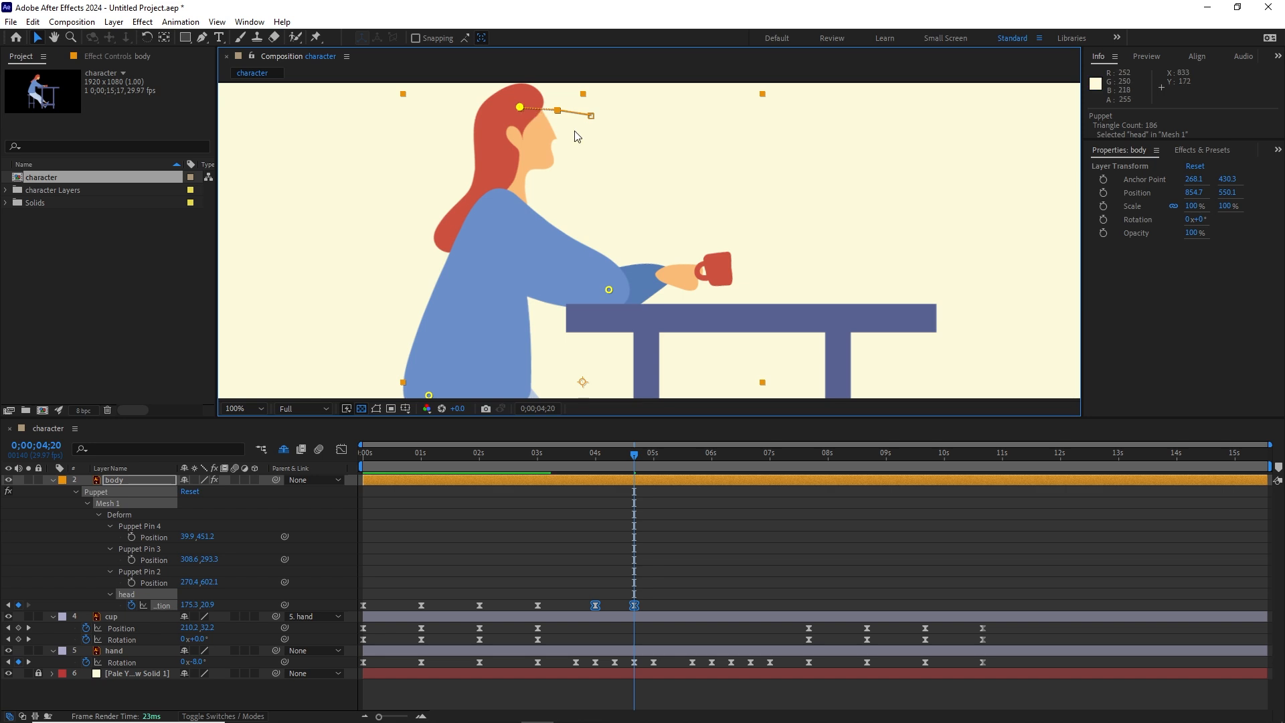
{"action": "key", "text": "space"}
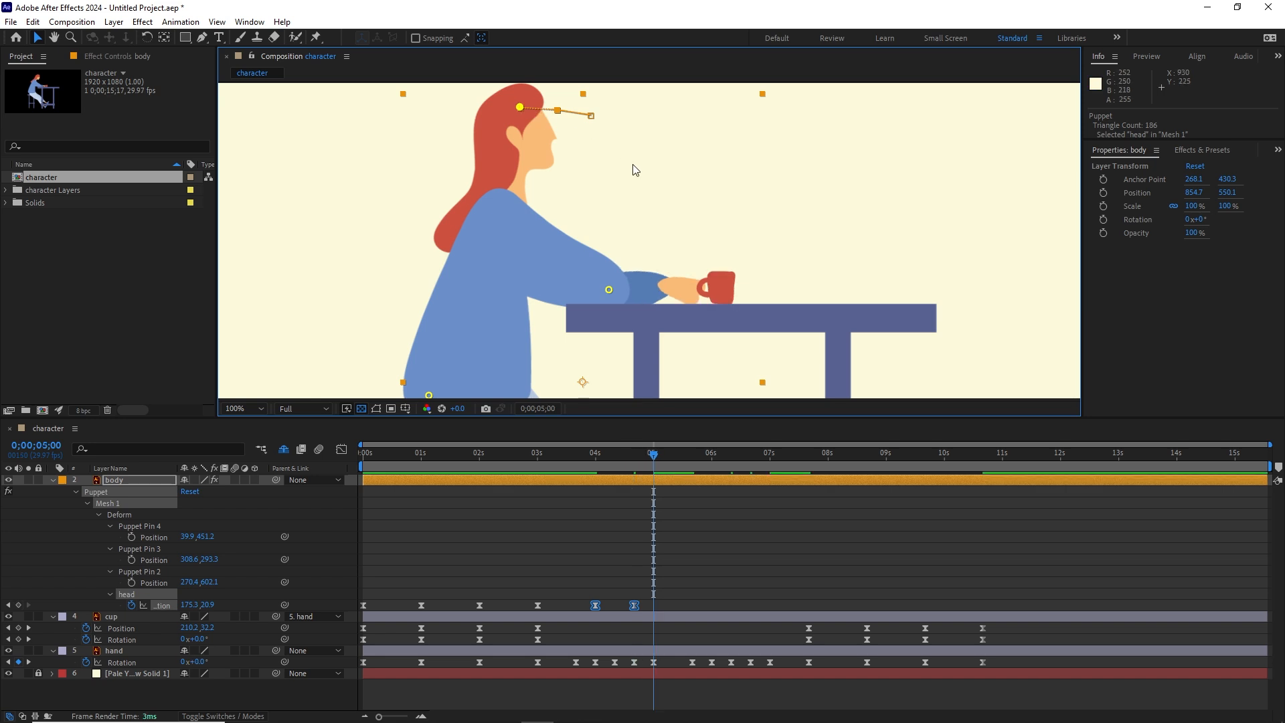
{"action": "key", "text": "space"}
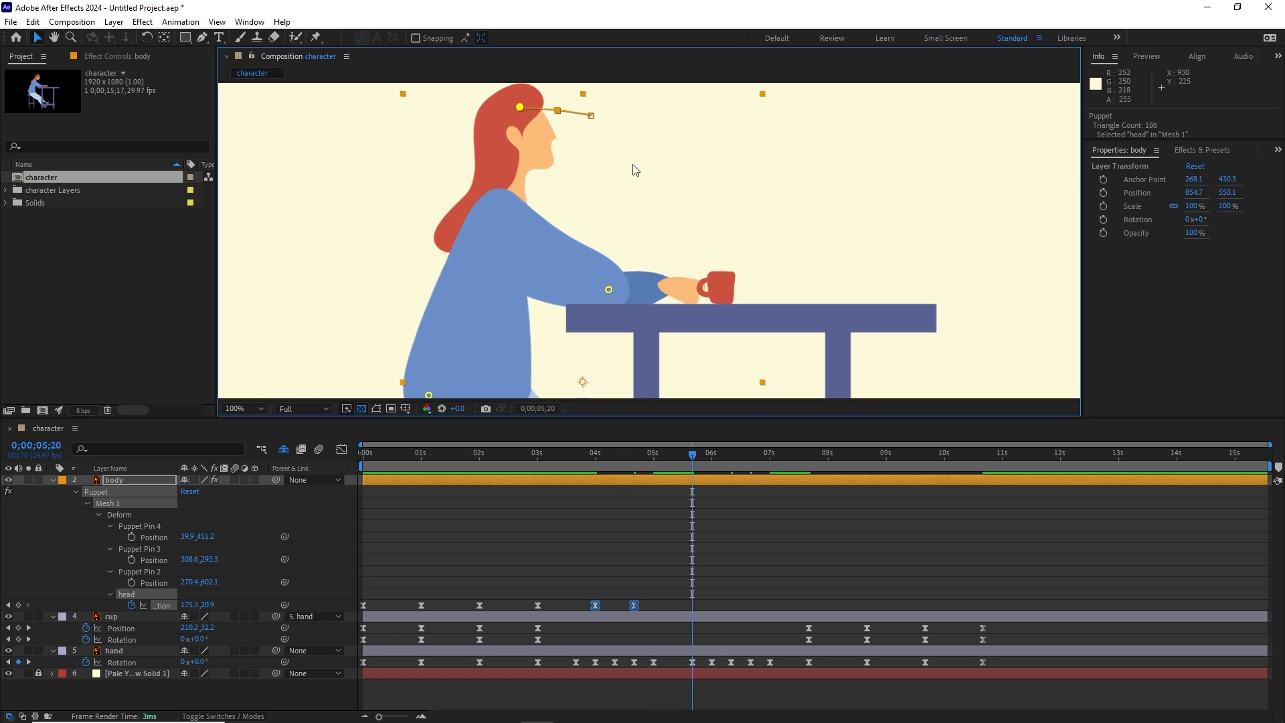
{"action": "left_click", "coordinate": [19, 605]}
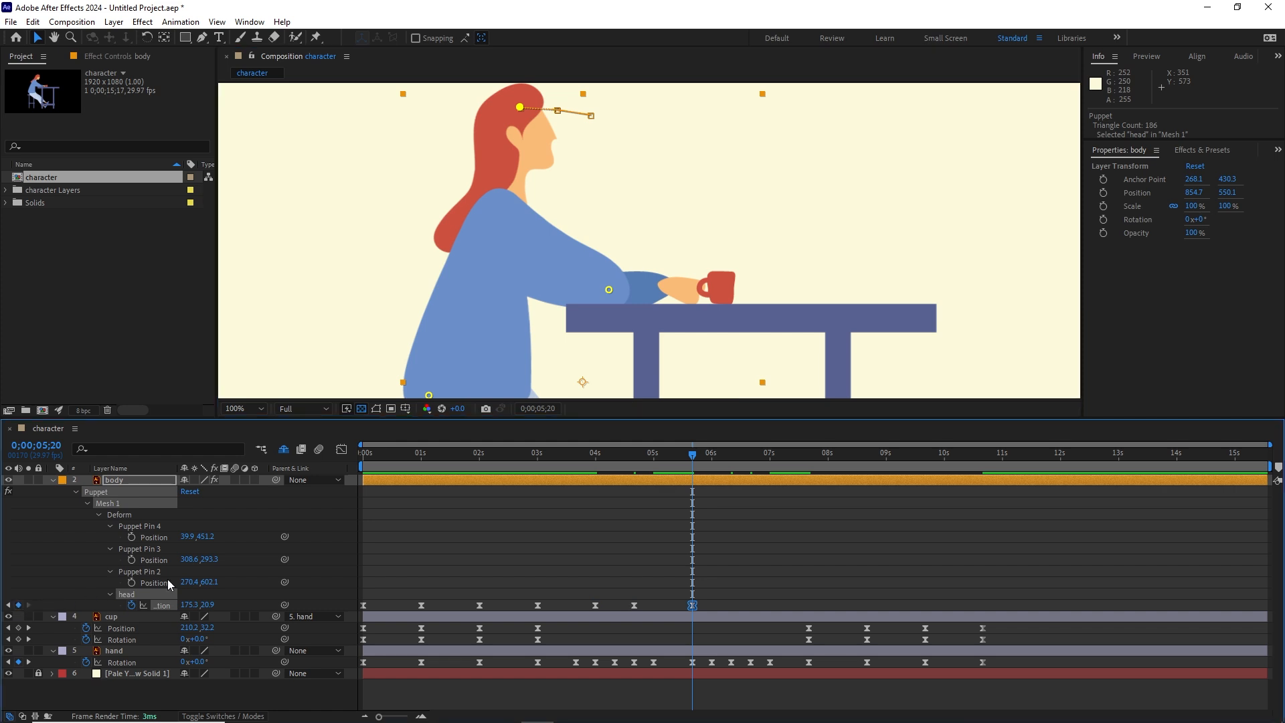
Step: Return the head to its starting pose by pasting its first position keyframe at 0;00;06;10
{"action": "key", "text": "space"}
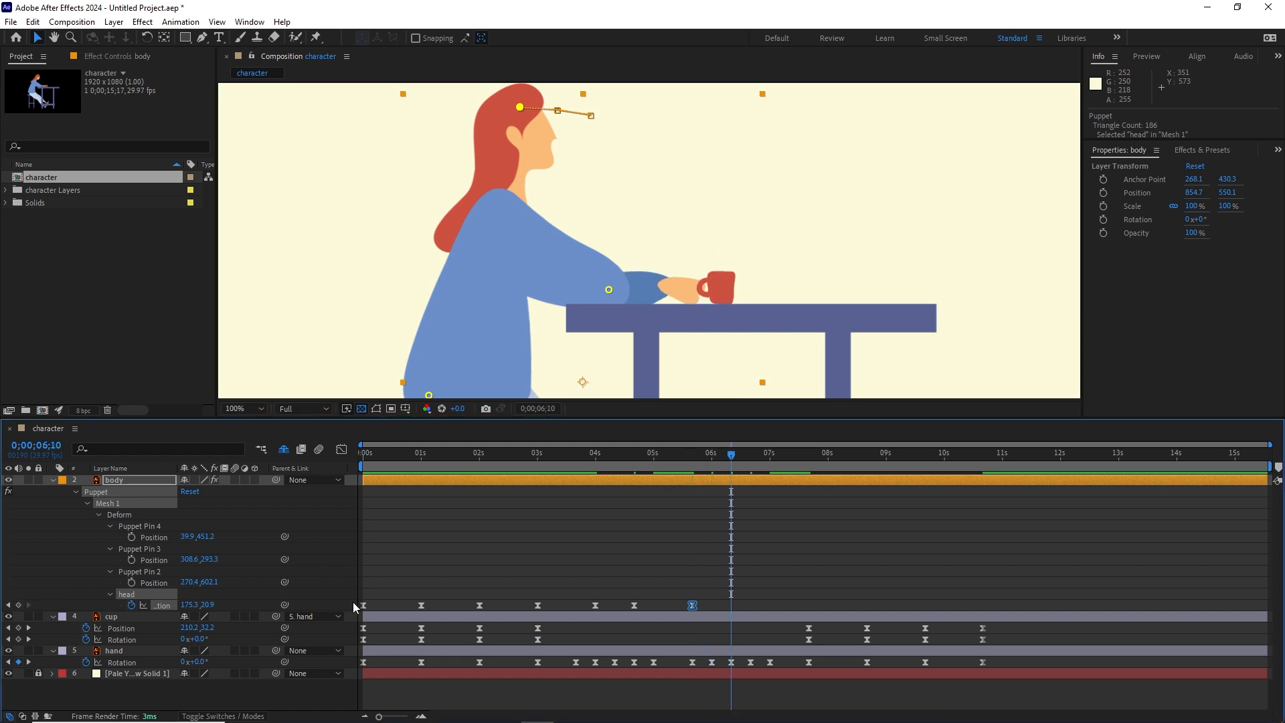
{"action": "left_click", "coordinate": [364, 606]}
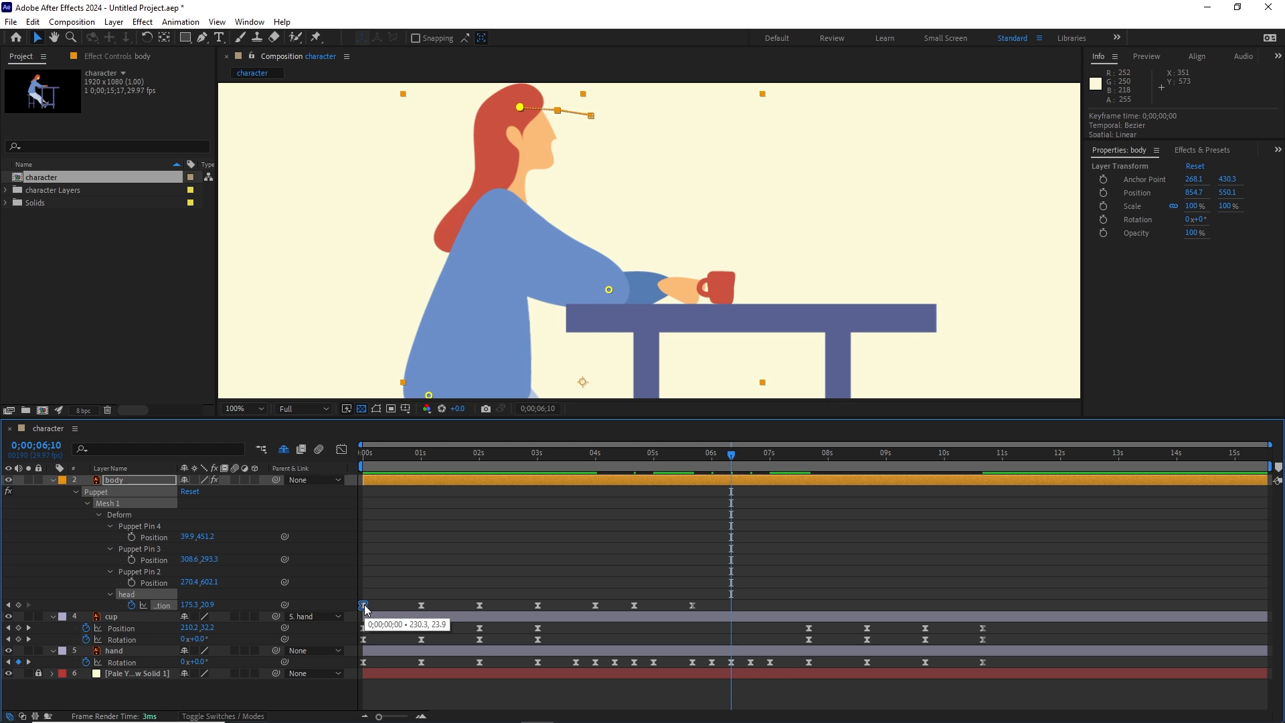
{"action": "key", "text": "ctrl+c"}
{"action": "key", "text": "ctrl+v"}
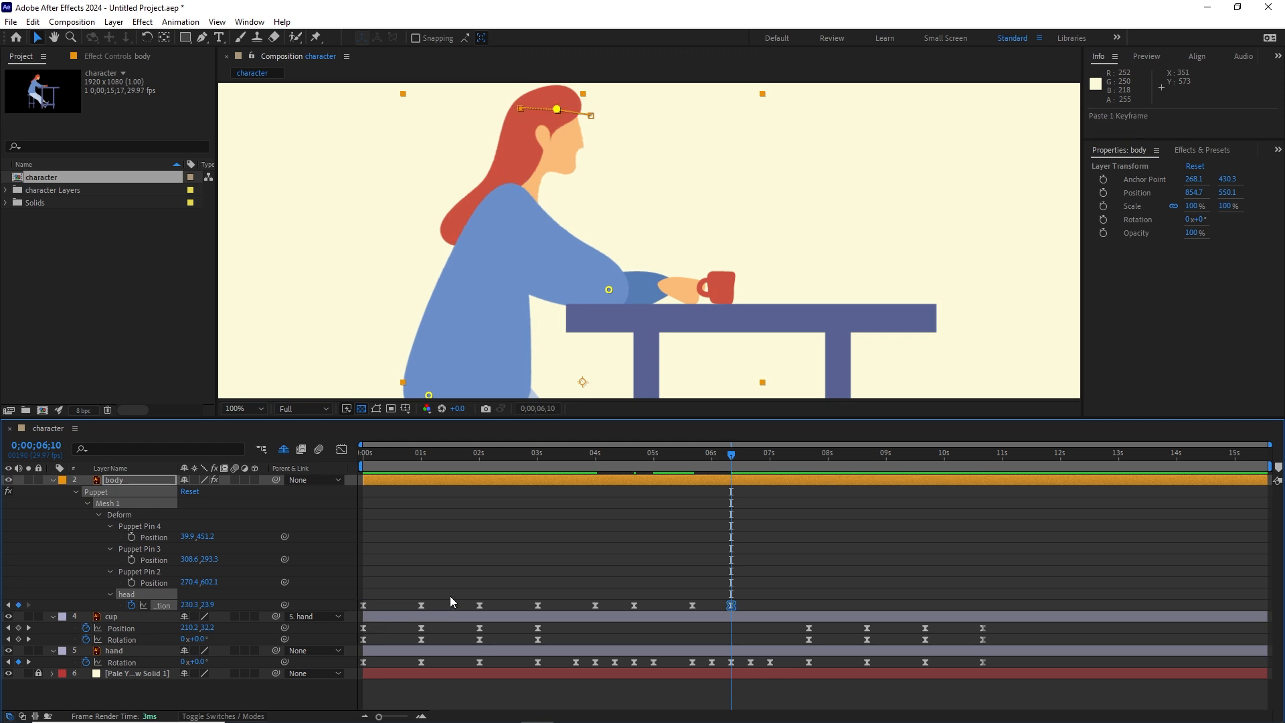
Step: Move the head pin forward and down to about 253.3, 45.9 at 0;00;07;10
{"action": "key", "text": "shift+Page_Down"}
{"action": "key", "text": "shift+Page_Down"}
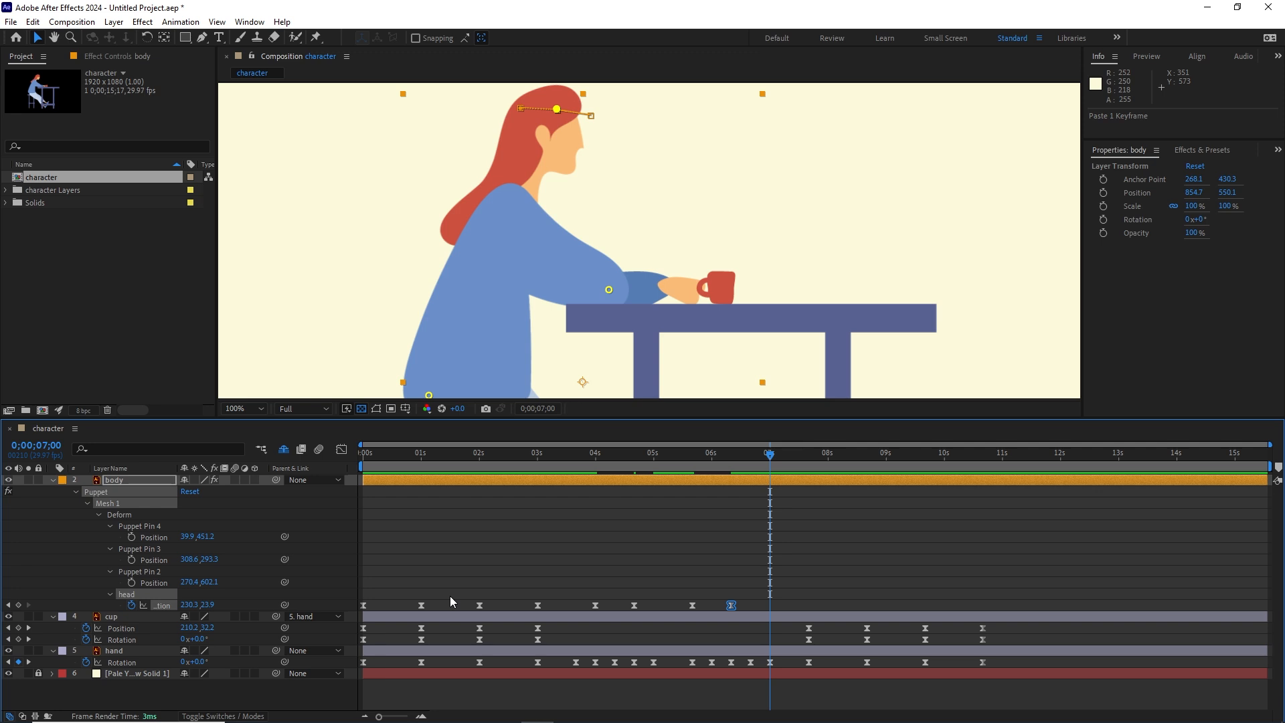
{"action": "key", "text": "shift+Page_Down"}
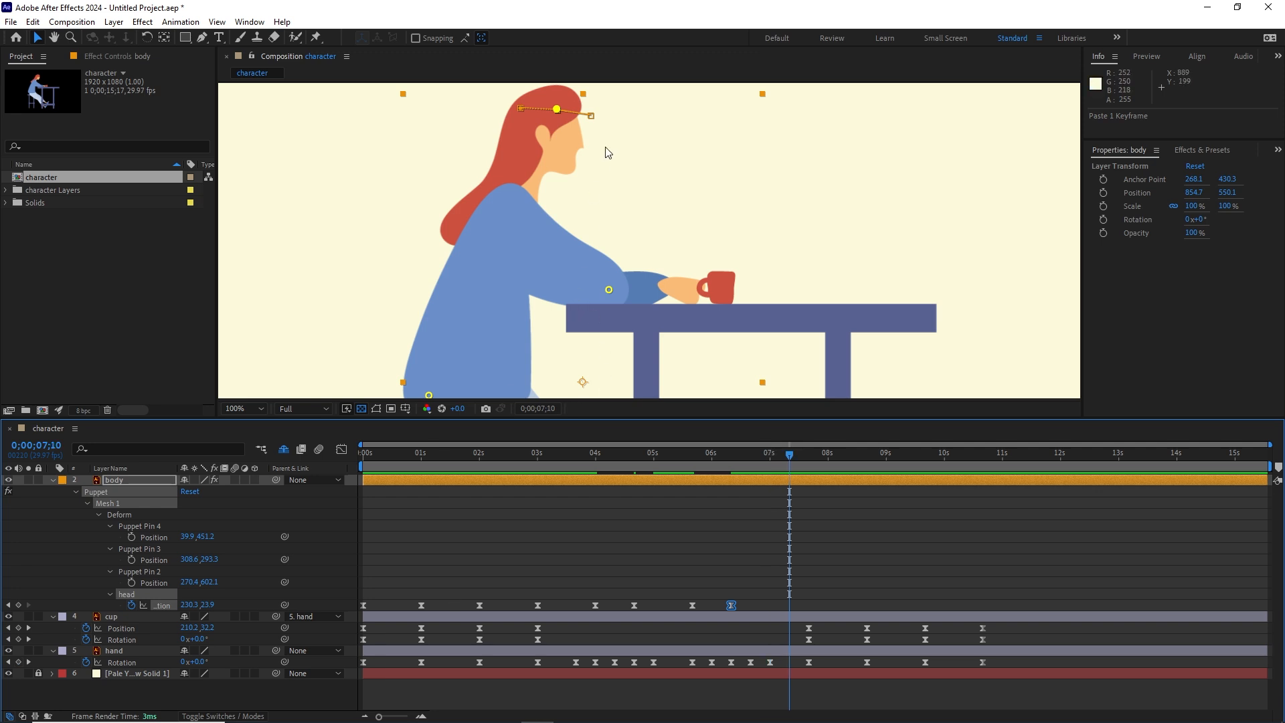
{"action": "left_click_drag", "start_coordinate": [561, 110], "coordinate": [577, 127]}
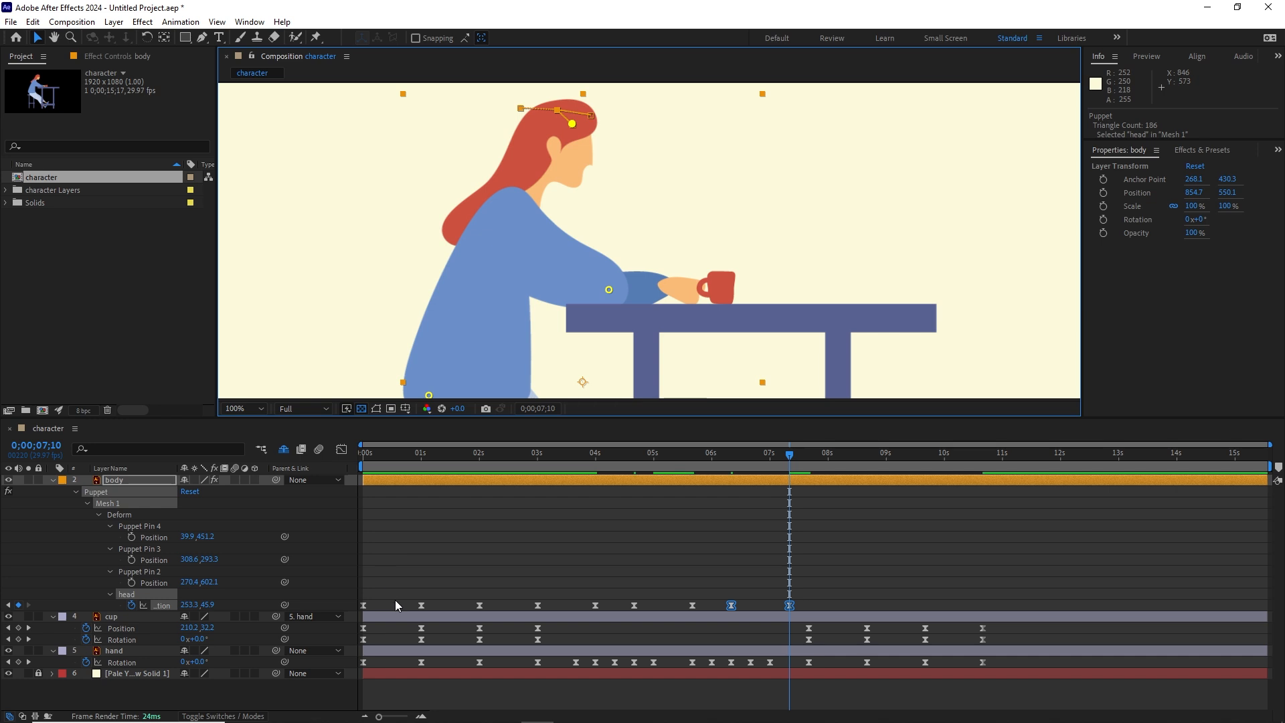
Step: Replace the head pin's pose at 0;00;07;10 with its 0;00;01;00 keyframe and add a hold keyframe at 0;00;09;20
{"action": "left_click", "coordinate": [421, 605]}
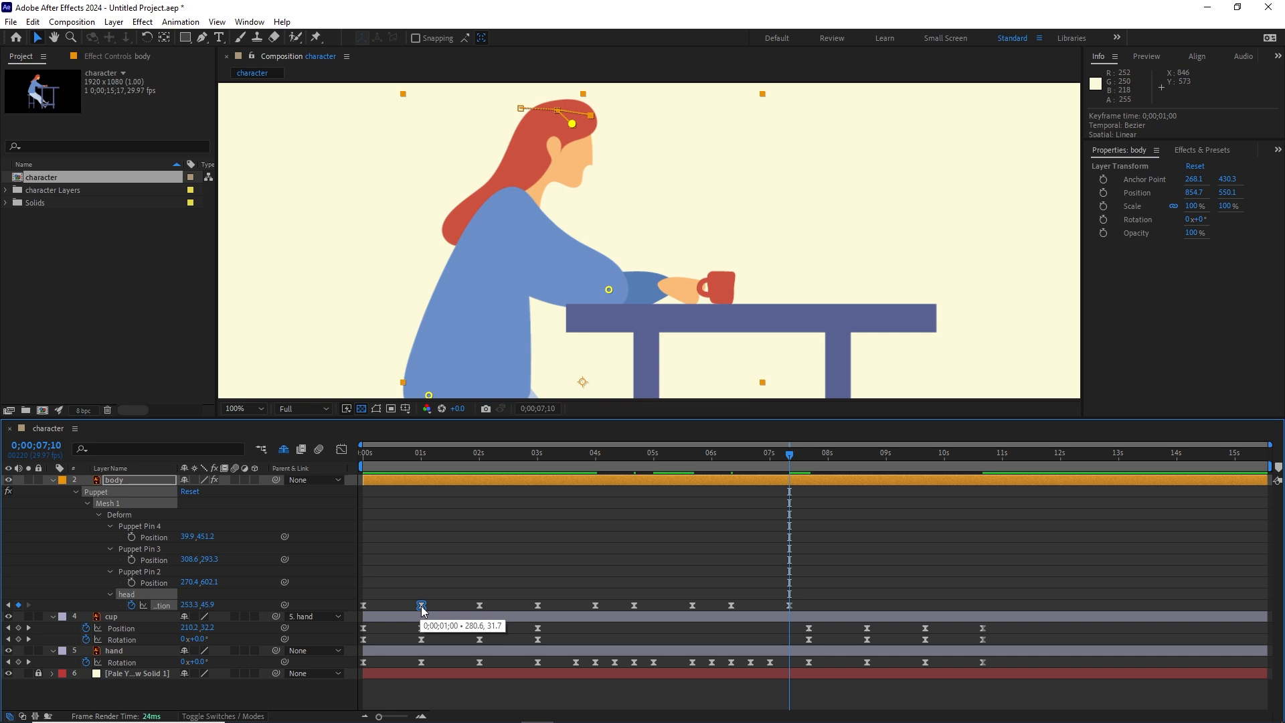
{"action": "key", "text": "ctrl+v"}
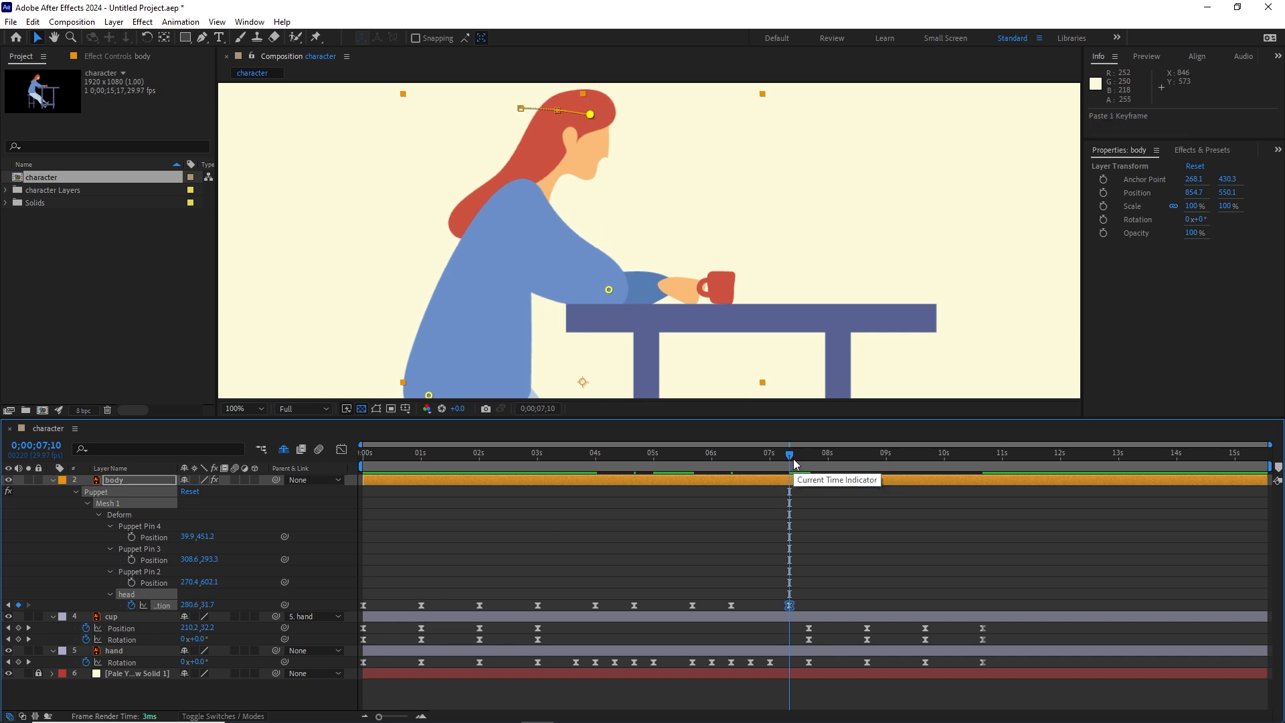
{"action": "left_click_drag", "start_coordinate": [790, 454], "coordinate": [916, 458]}
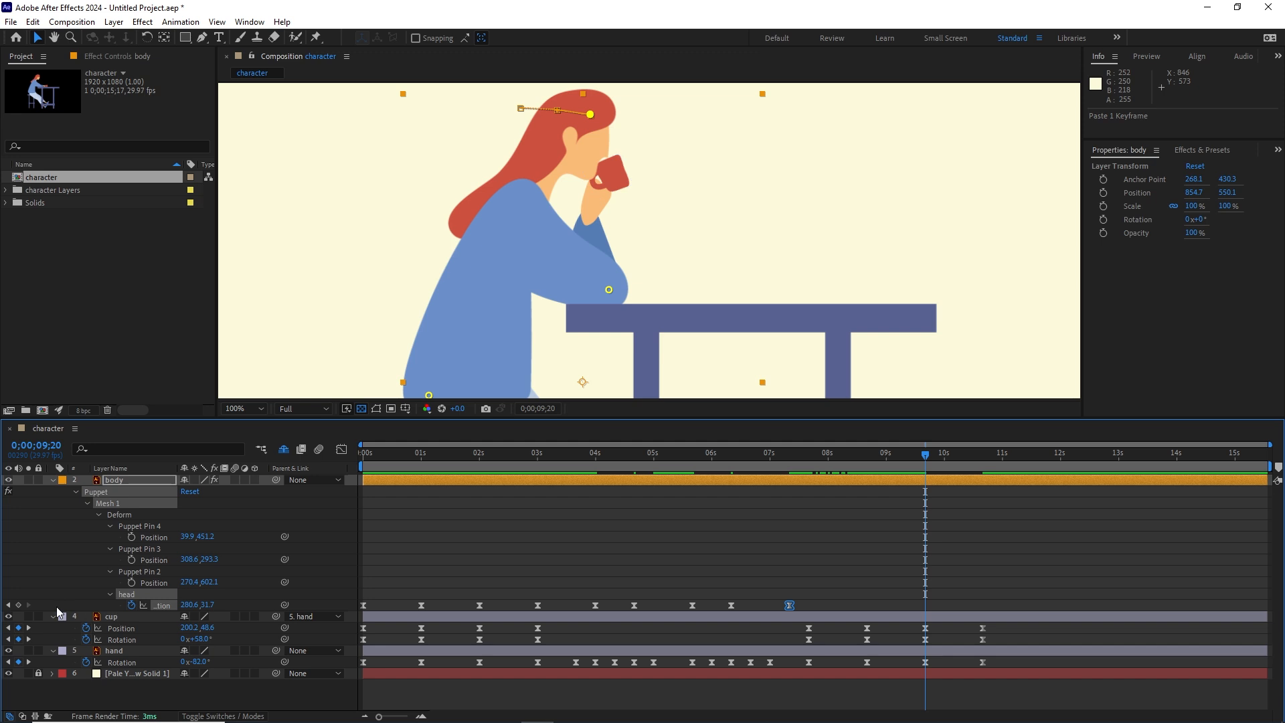
{"action": "left_click", "coordinate": [19, 605]}
Step: Return the head to its starting pose at 0;00;10;20 by pasting its first position keyframe
{"action": "key", "text": "space"}
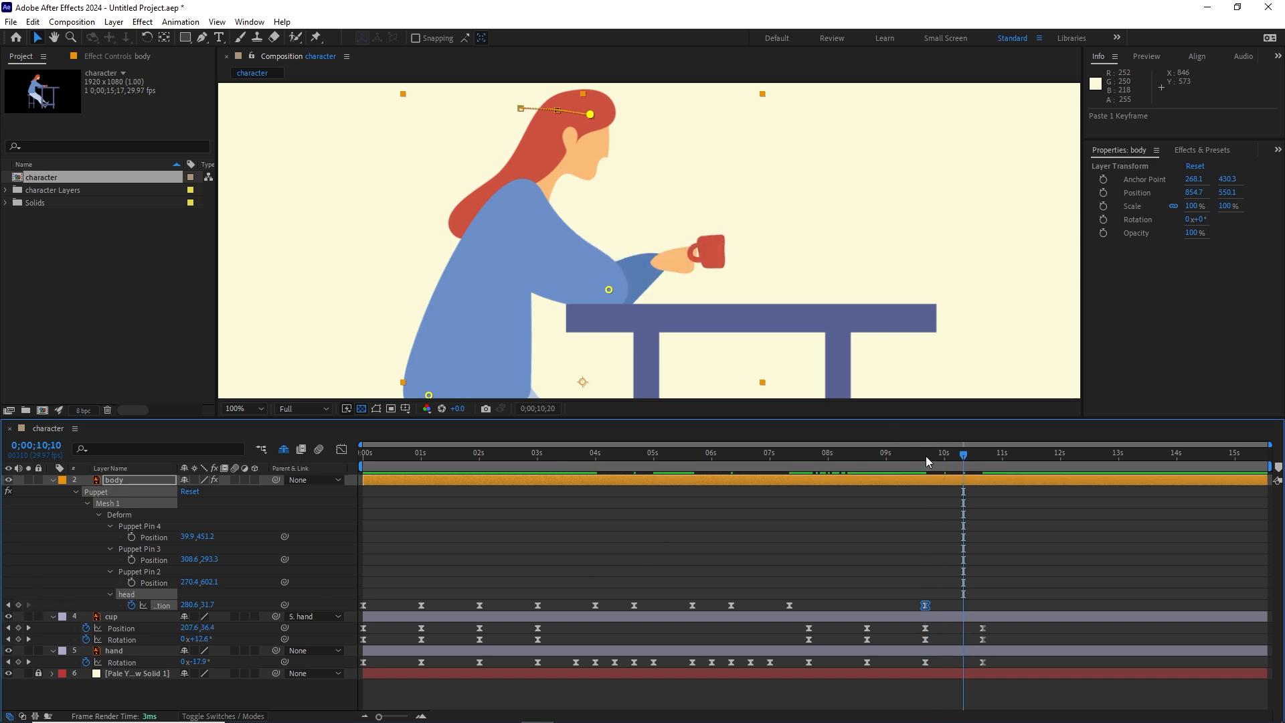
{"action": "left_click", "coordinate": [364, 605]}
{"action": "key", "text": "ctrl+c"}
{"action": "key", "text": "ctrl+v"}
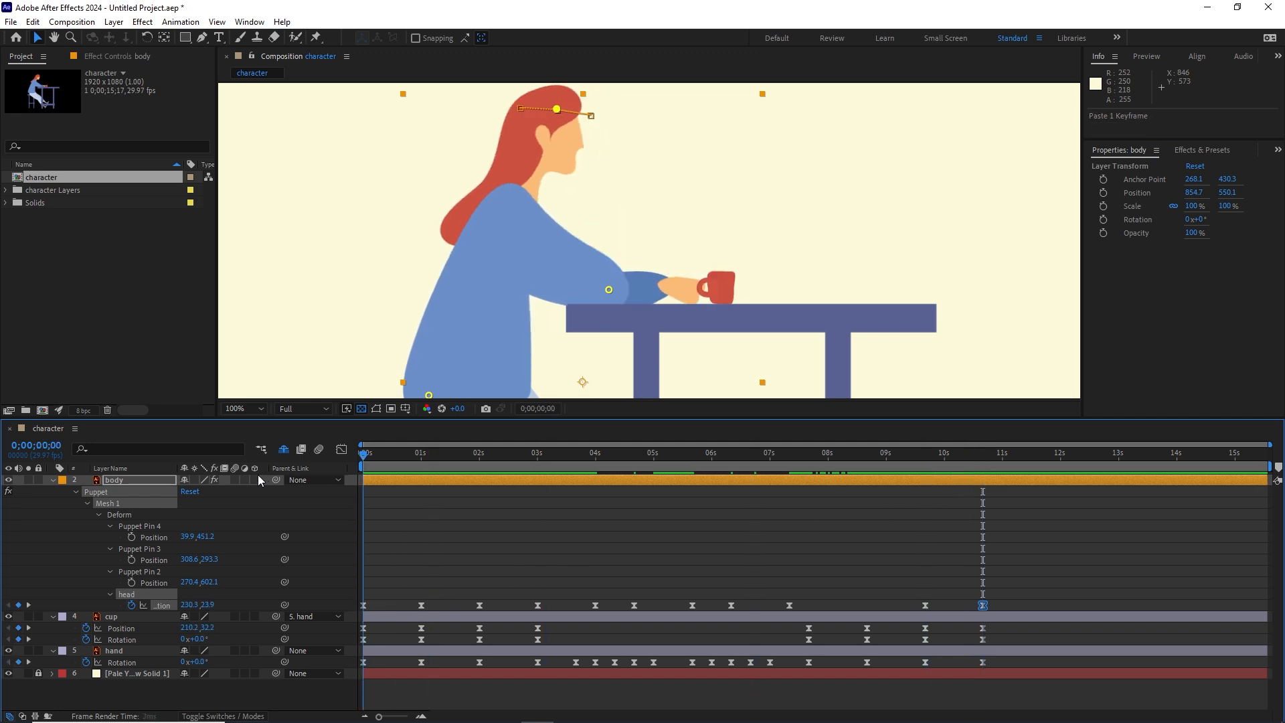
Step: Play the animation from the start and check the head motion against the hand and cup movements
{"action": "key", "text": "Home"}
{"action": "key", "text": "space"}
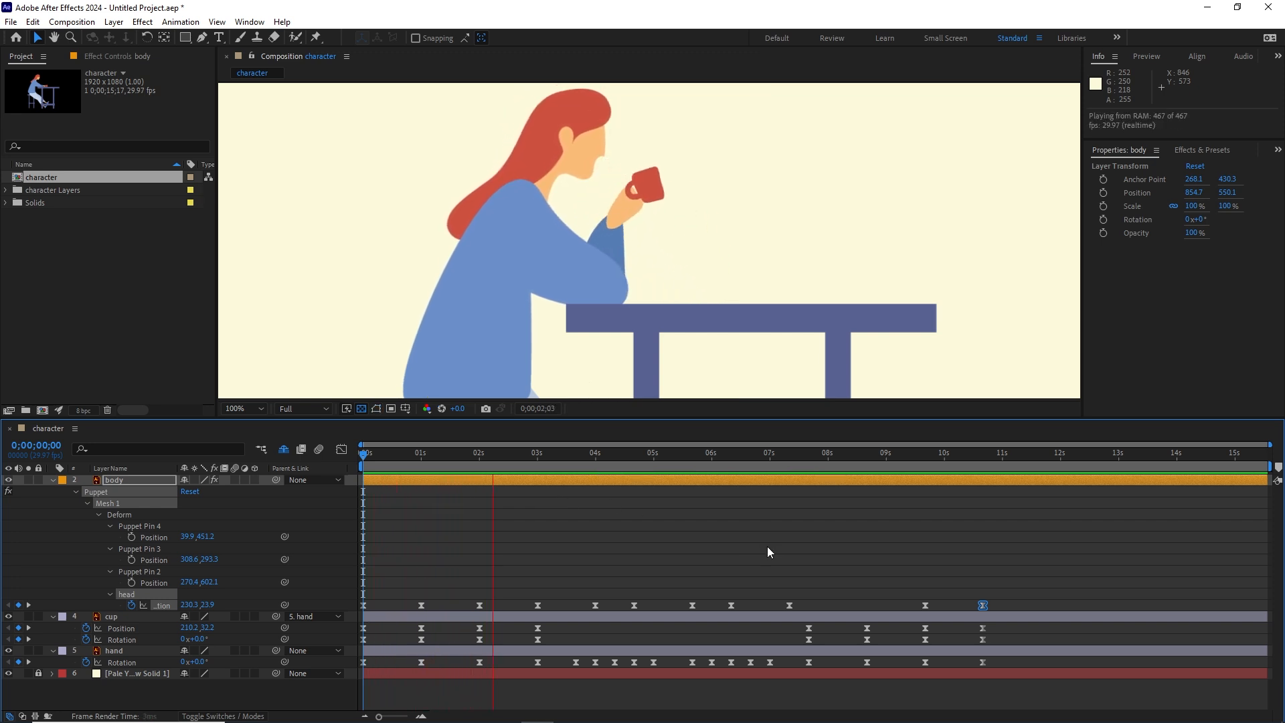
{"action": "key", "text": "space"}
{"action": "key", "text": "space"}
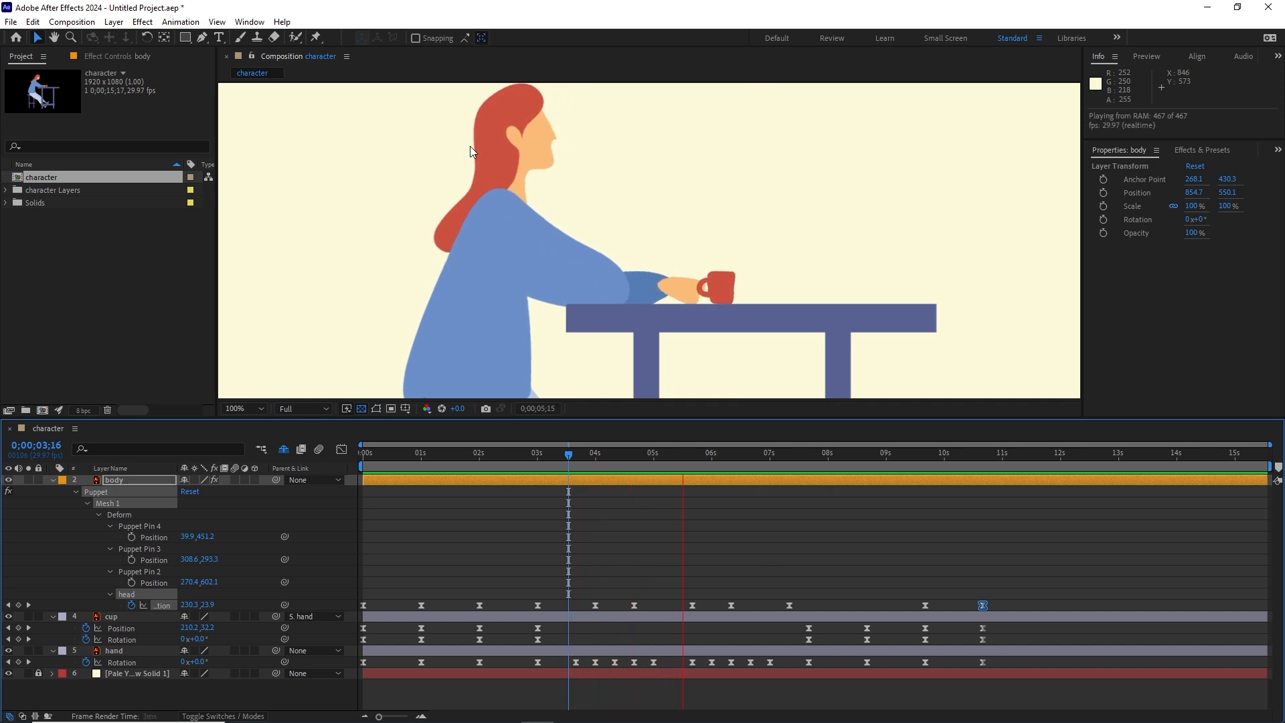
{"action": "key", "text": "space"}
{"action": "key", "text": "v"}
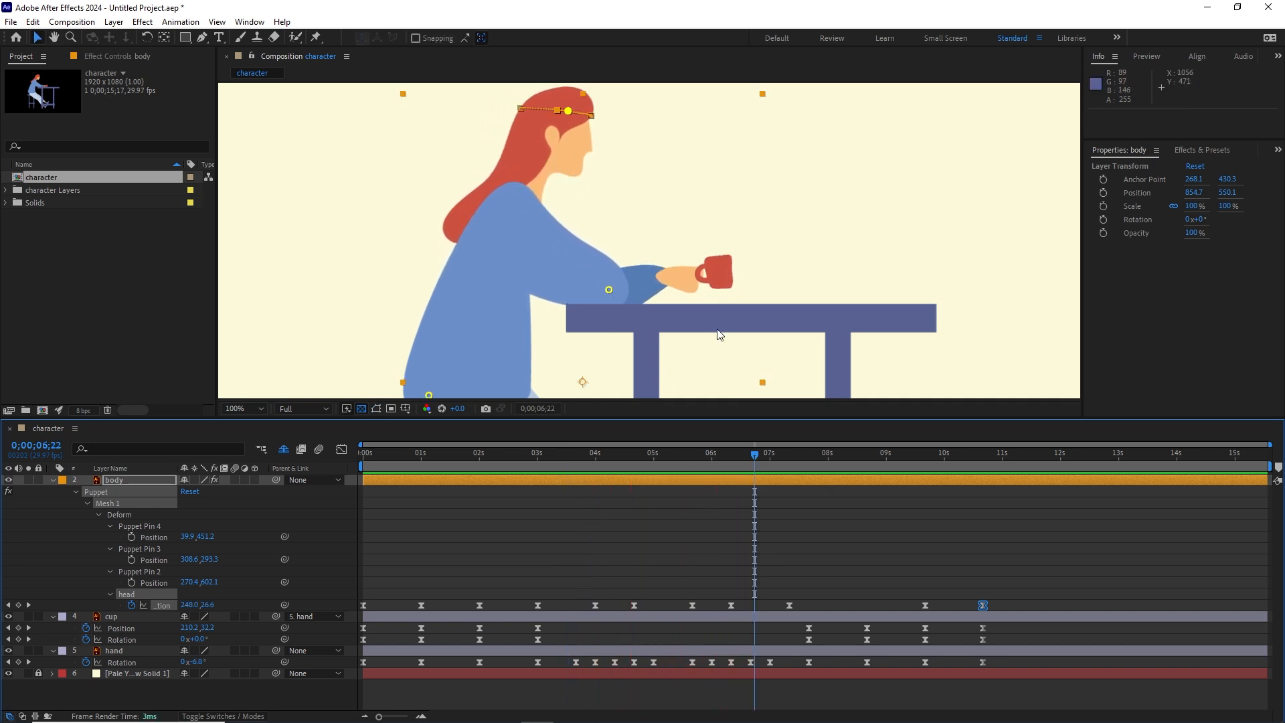
{"action": "key", "text": "space"}
{"action": "key", "text": "space"}
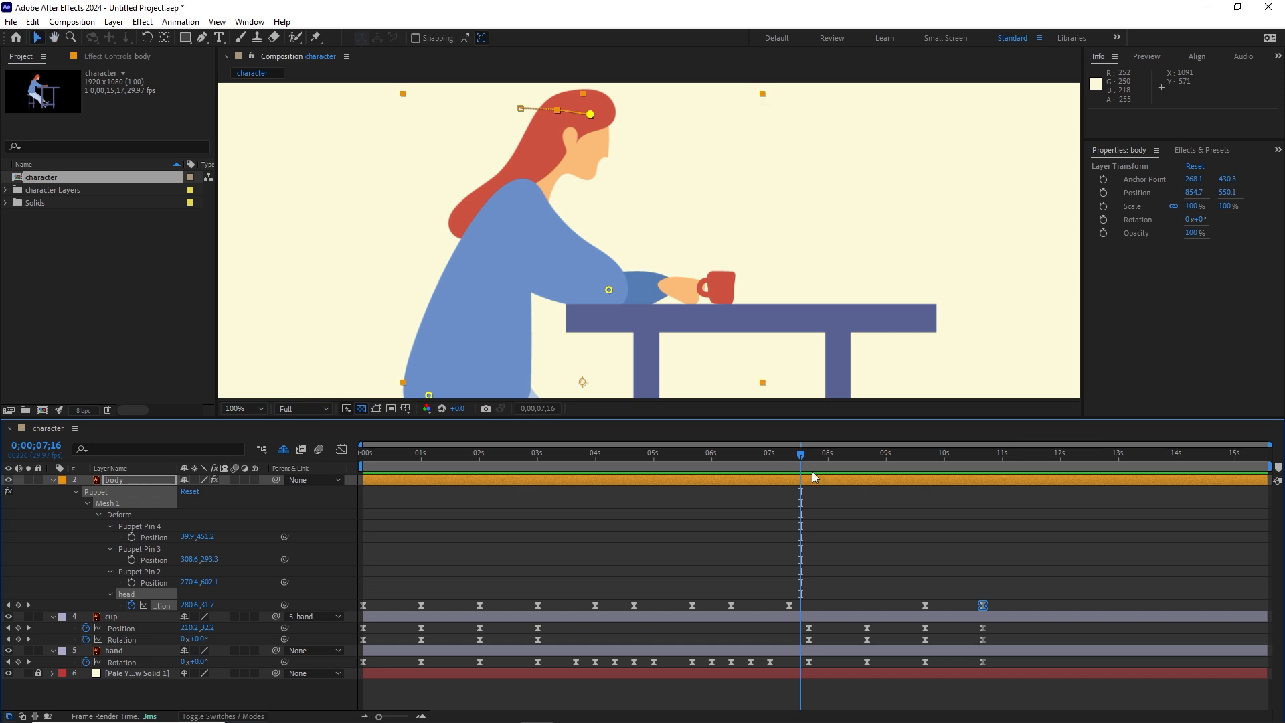
Step: Paste the head's 0;00;06;10 keyframe at 0;00;07;00 and shift its 0;00;07;10 keyframe to 0;00;07;25
{"action": "left_click_drag", "start_coordinate": [796, 461], "coordinate": [735, 460]}
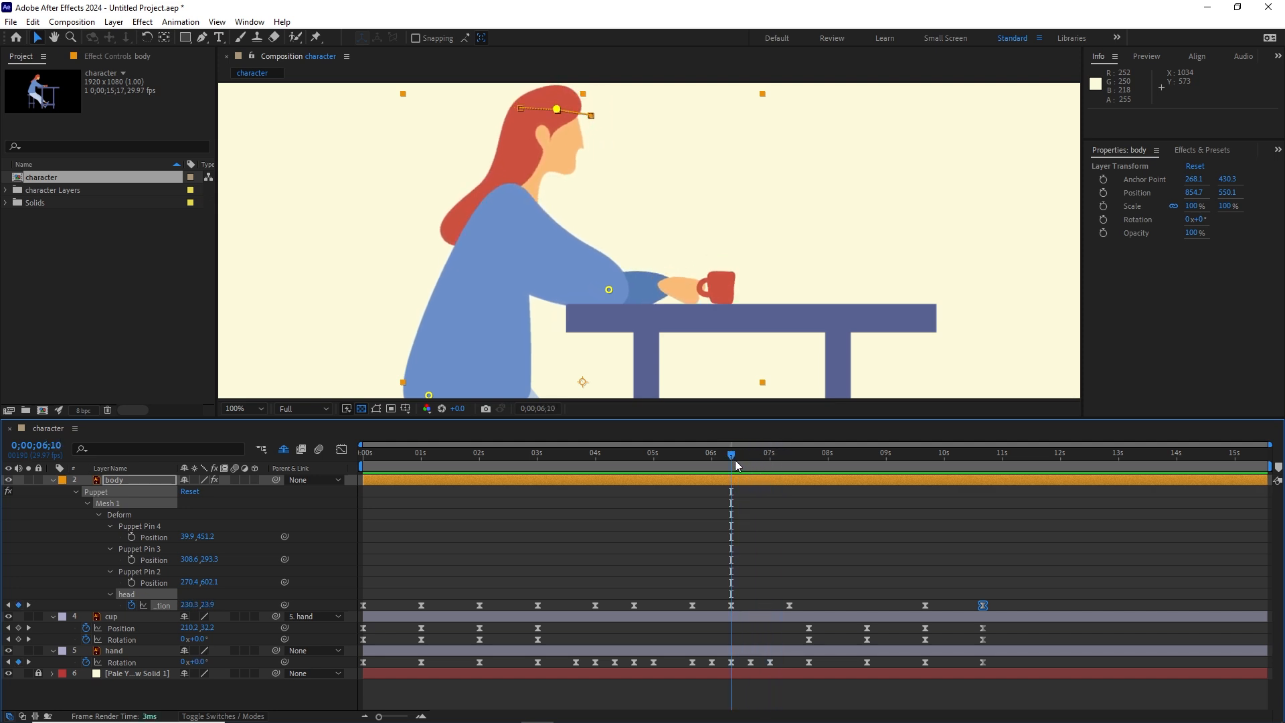
{"action": "left_click", "coordinate": [731, 605]}
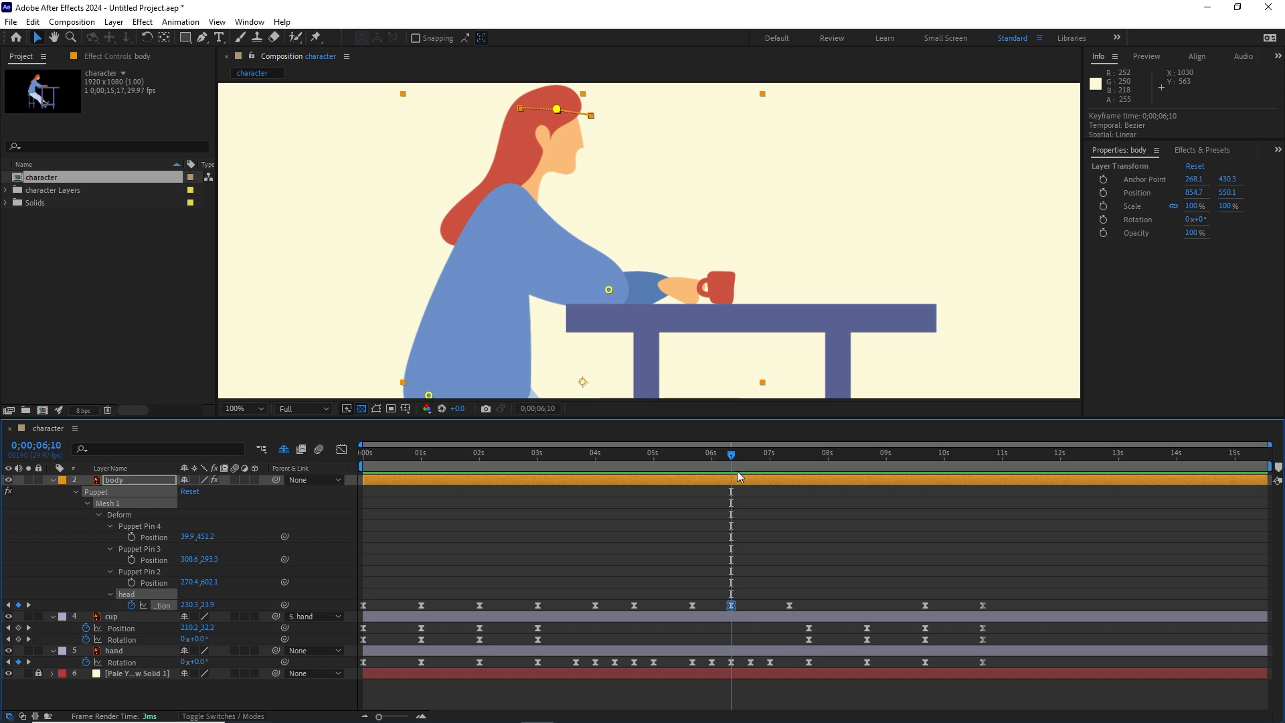
{"action": "key", "text": "ctrl+c"}
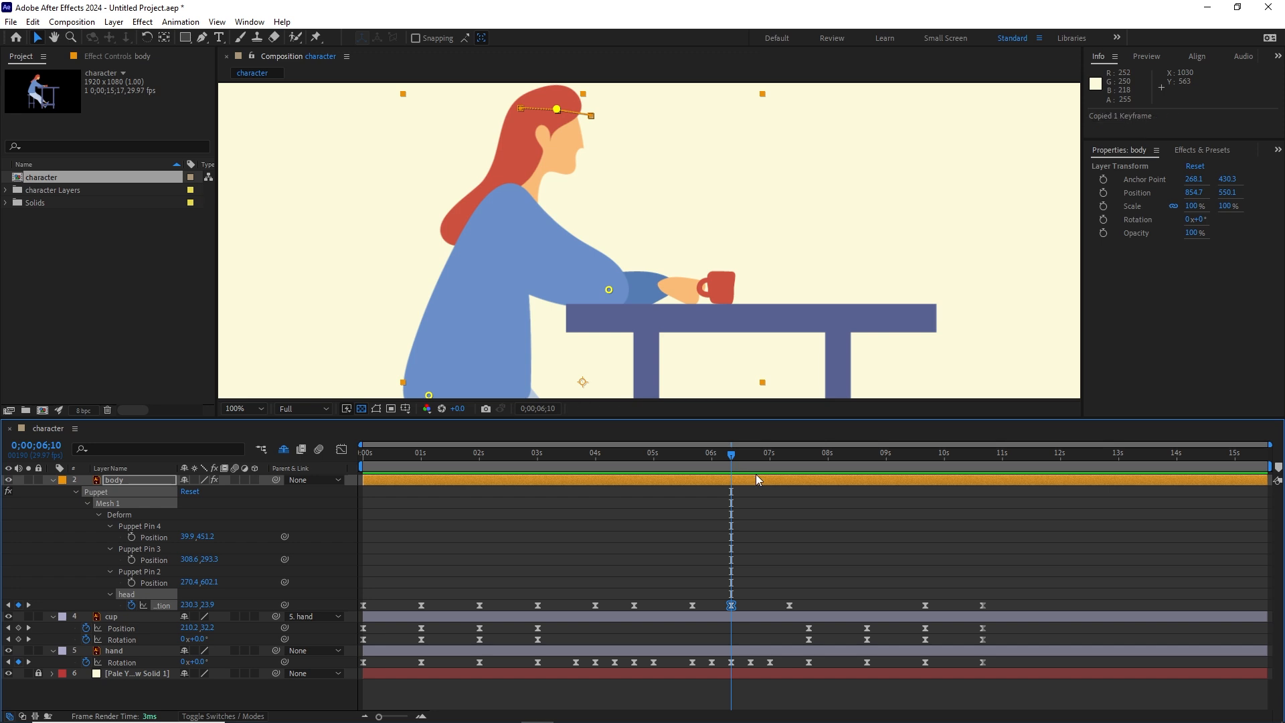
{"action": "key", "text": "shift+Page_Down"}
{"action": "key", "text": "shift+Page_Down"}
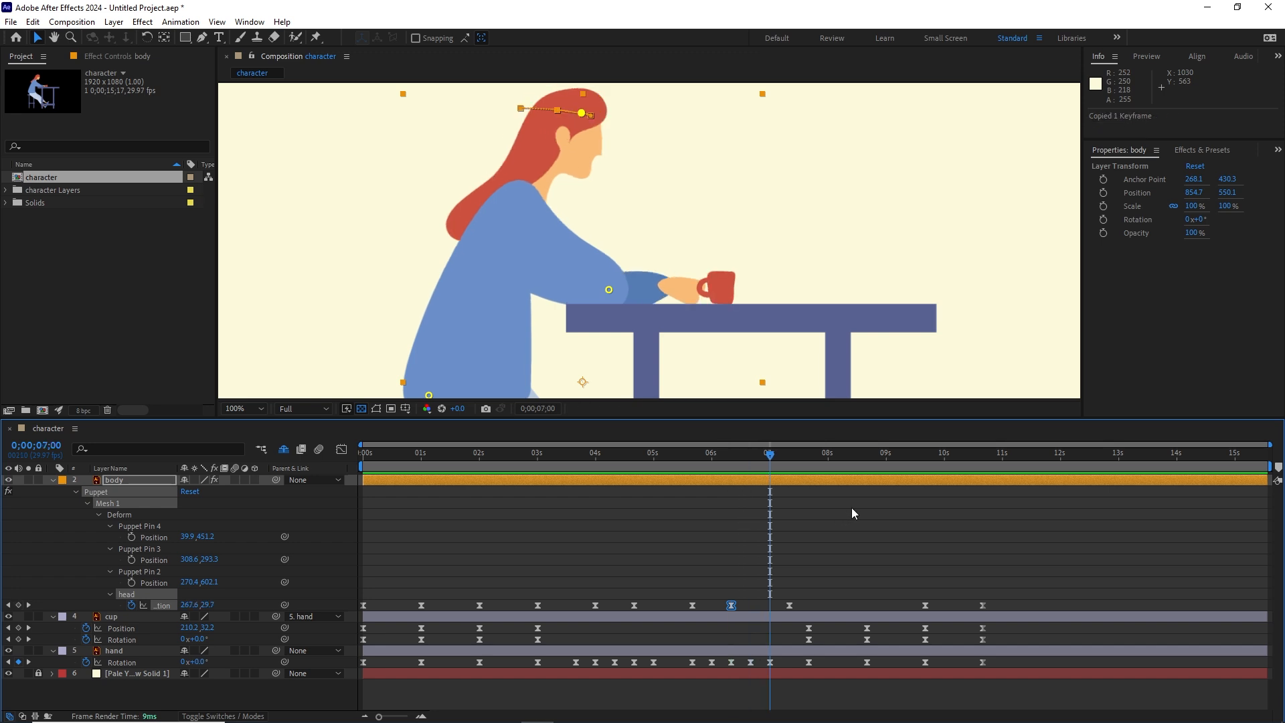
{"action": "key", "text": "ctrl+v"}
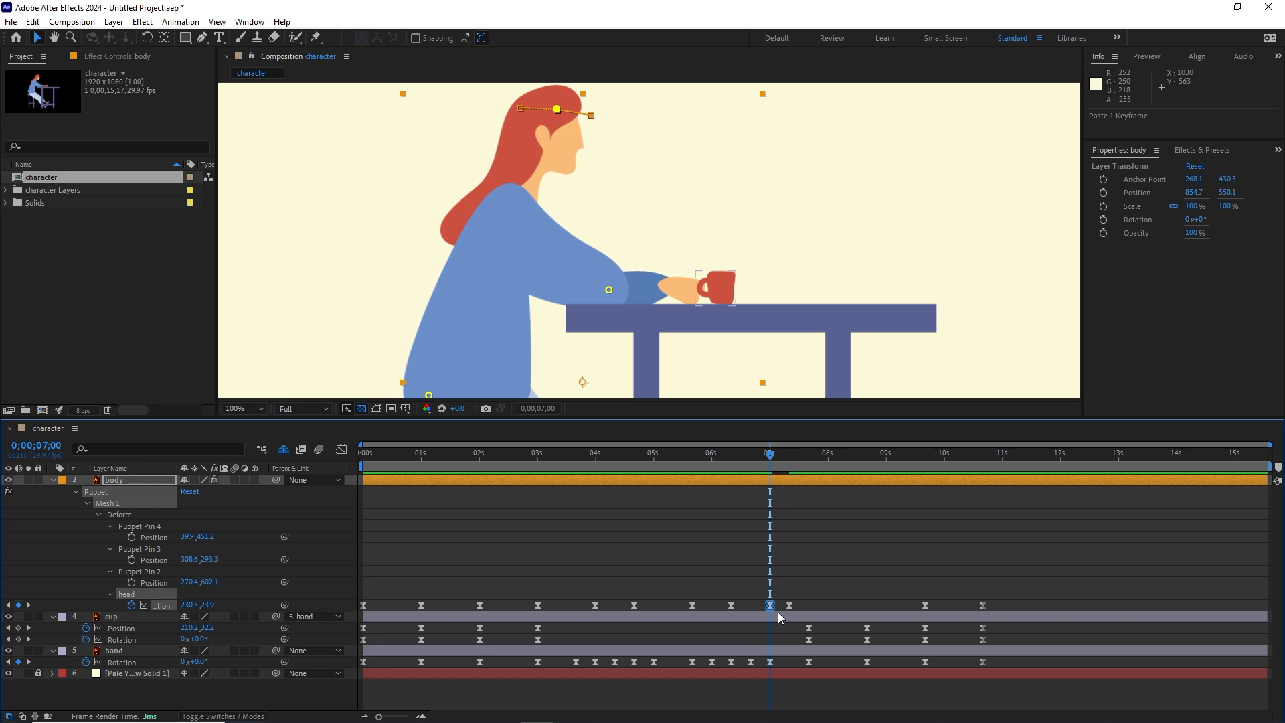
{"action": "left_click", "coordinate": [789, 605]}
{"action": "left_click_drag", "start_coordinate": [789, 605], "coordinate": [823, 605]}
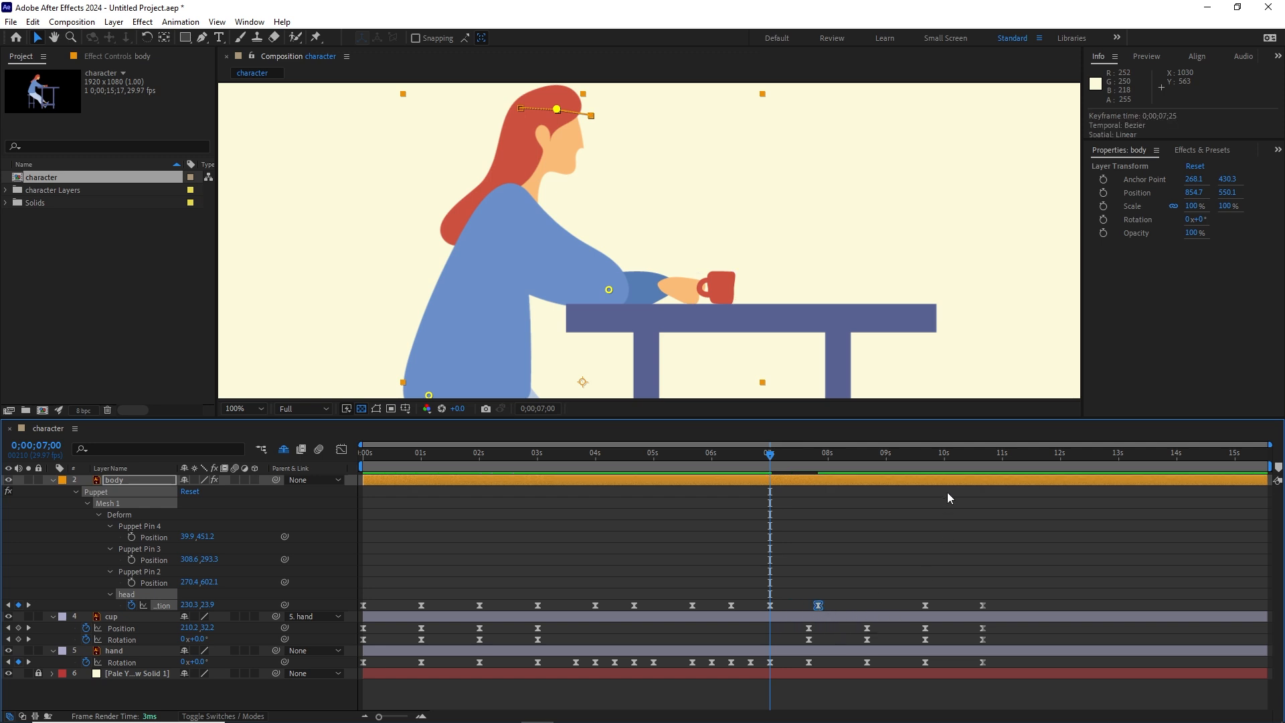
Step: Replay the whole animation to check the retimed head movement before the second drink
{"action": "key", "text": "space"}
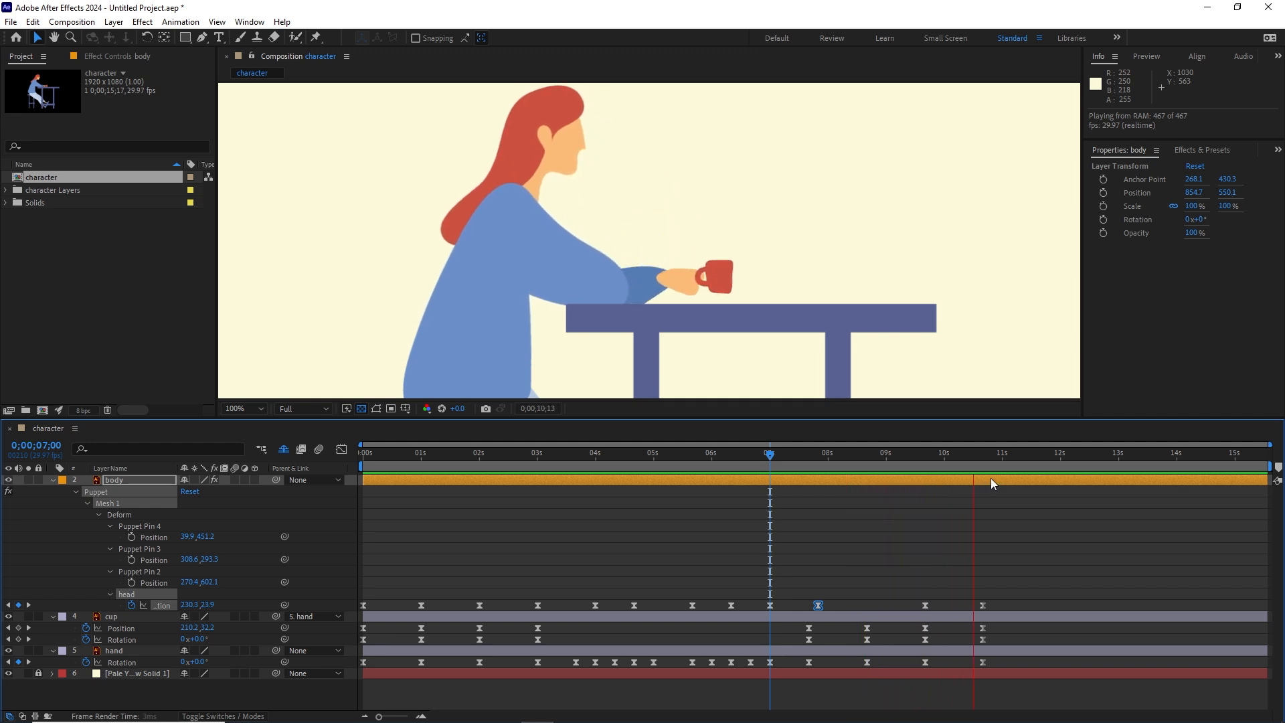
{"action": "key", "text": "space"}
{"action": "key", "text": "Home"}
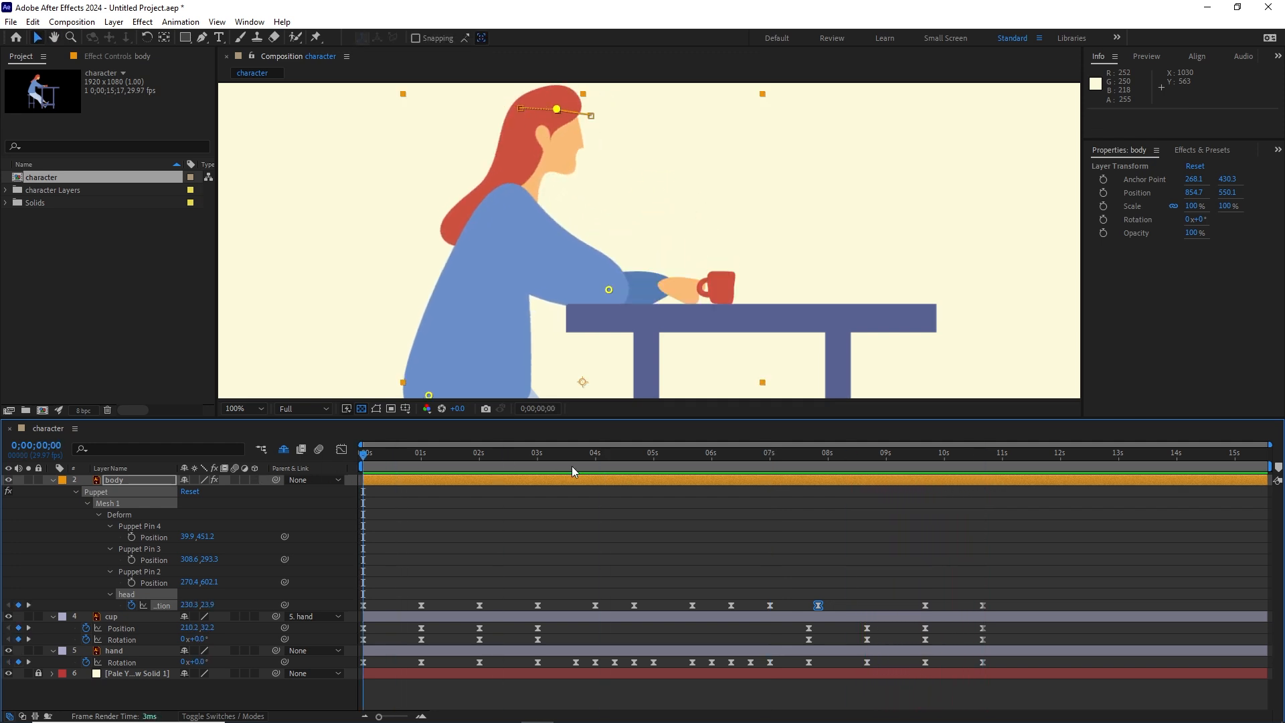
{"action": "key", "text": "space"}
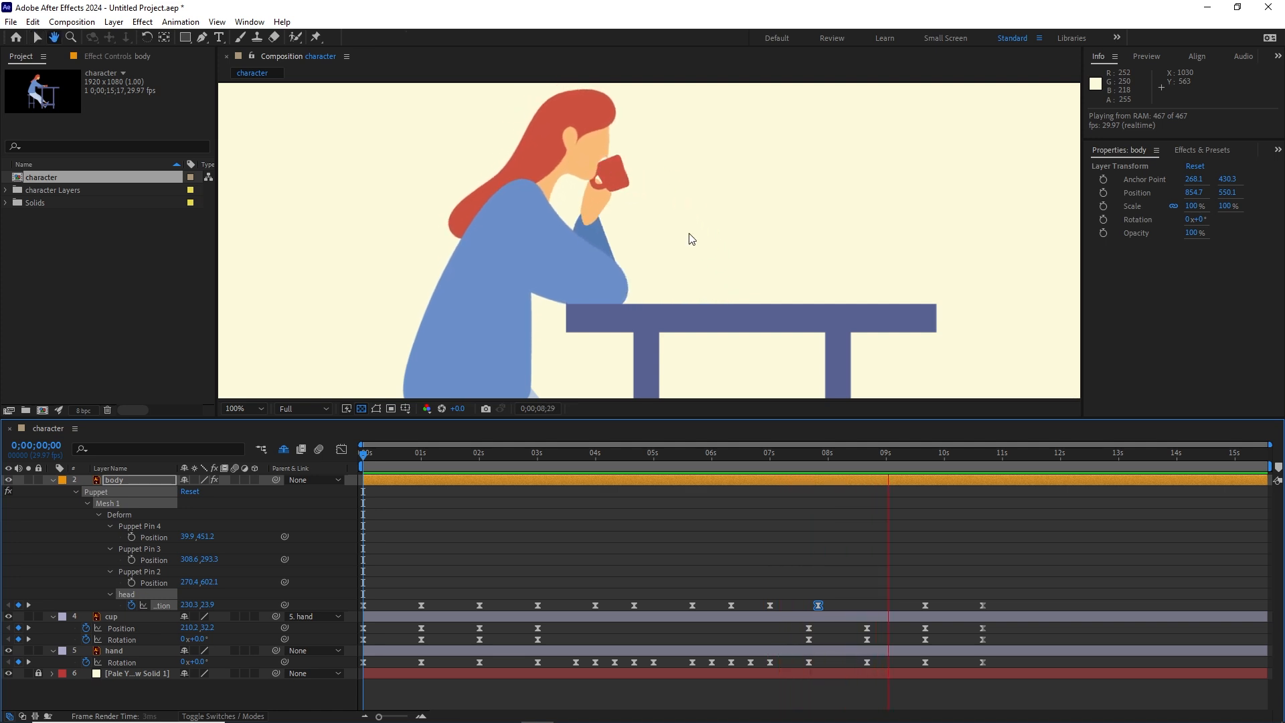
{"action": "key", "text": "space"}
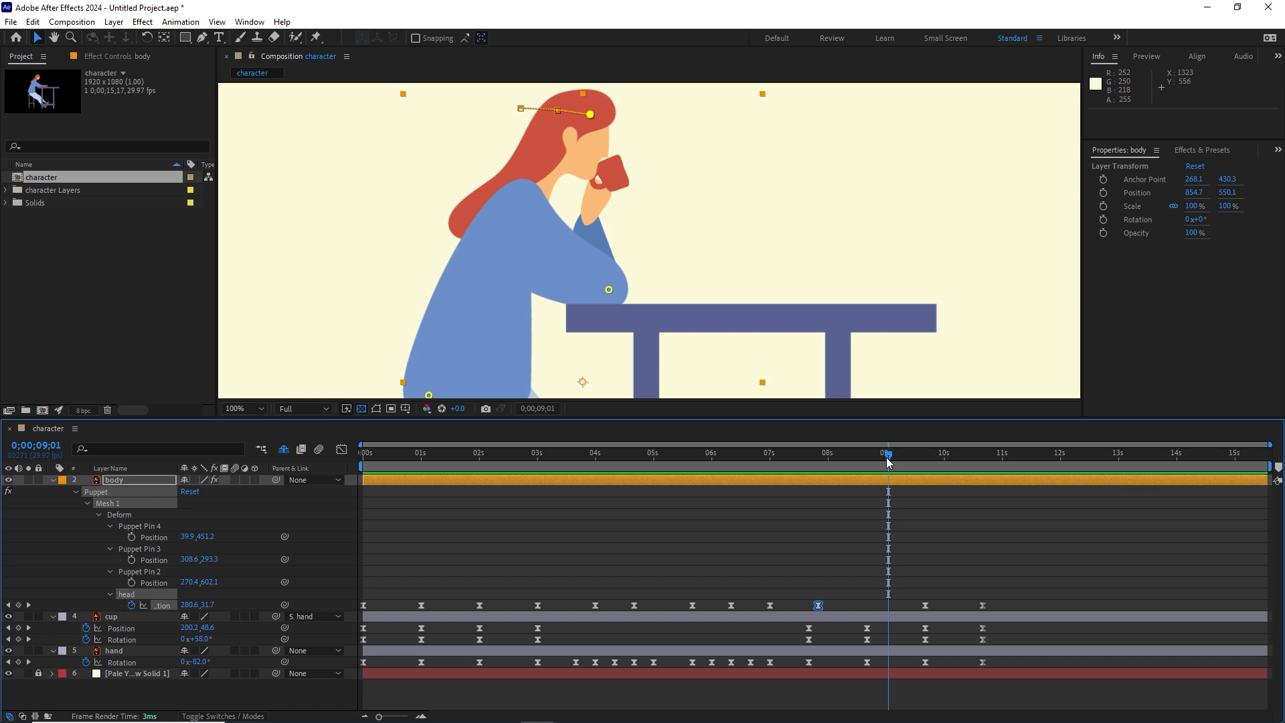
{"action": "left_click_drag", "start_coordinate": [888, 460], "coordinate": [902, 457]}
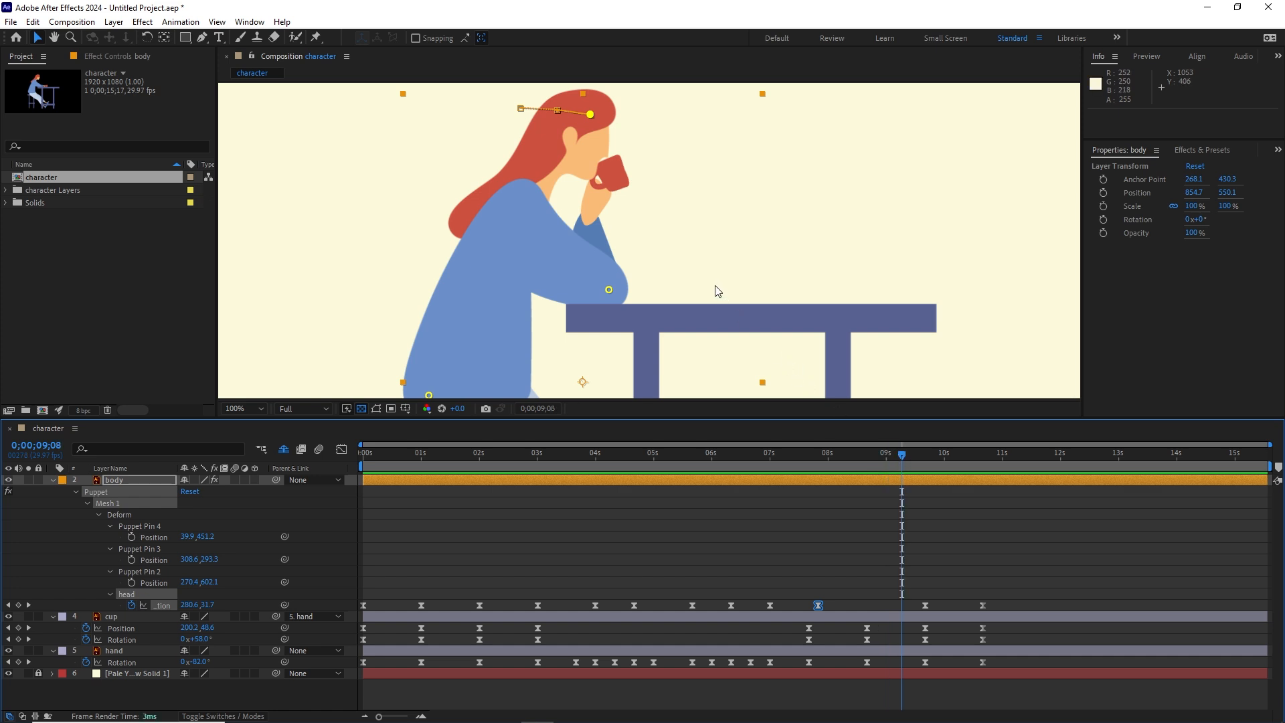
Step: Rename Puppet Pin 2, the pin on the woman's legs, as legs
{"action": "key", "text": "comma"}
{"action": "key", "text": "h"}
{"action": "left_click_drag", "start_coordinate": [716, 287], "coordinate": [694, 215]}
{"action": "key", "text": "v"}
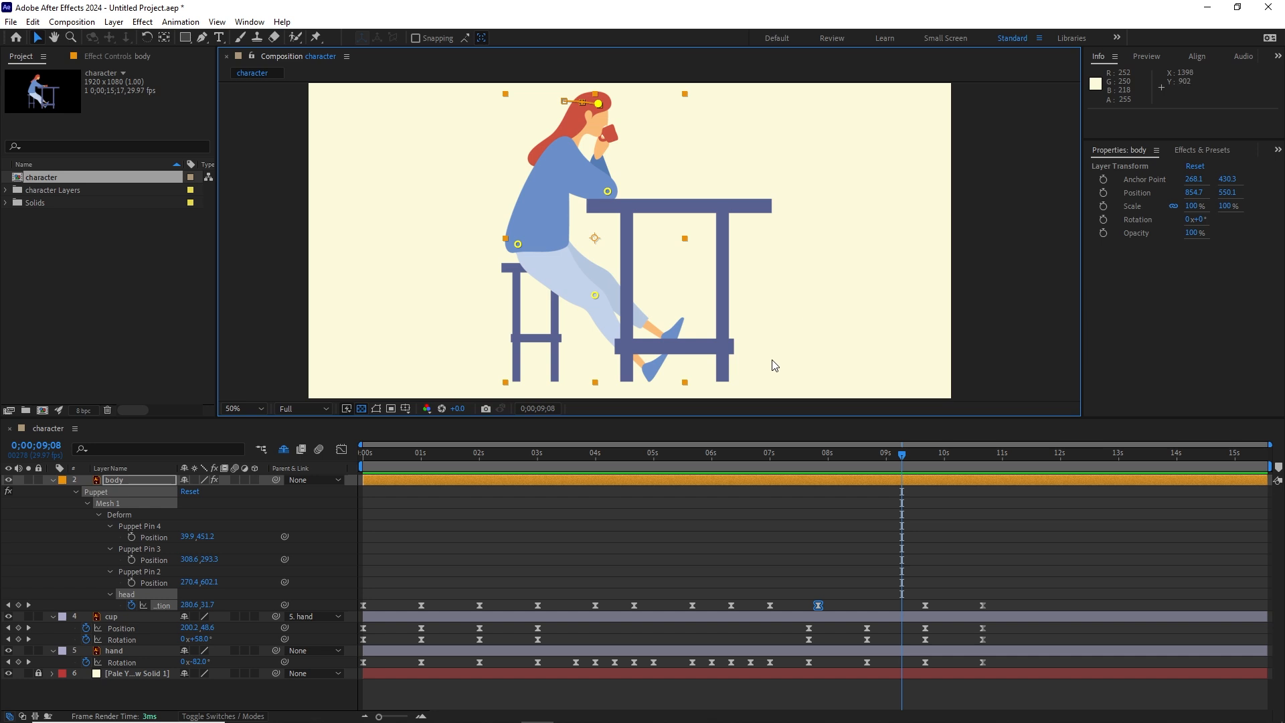
{"action": "left_click", "coordinate": [144, 698]}
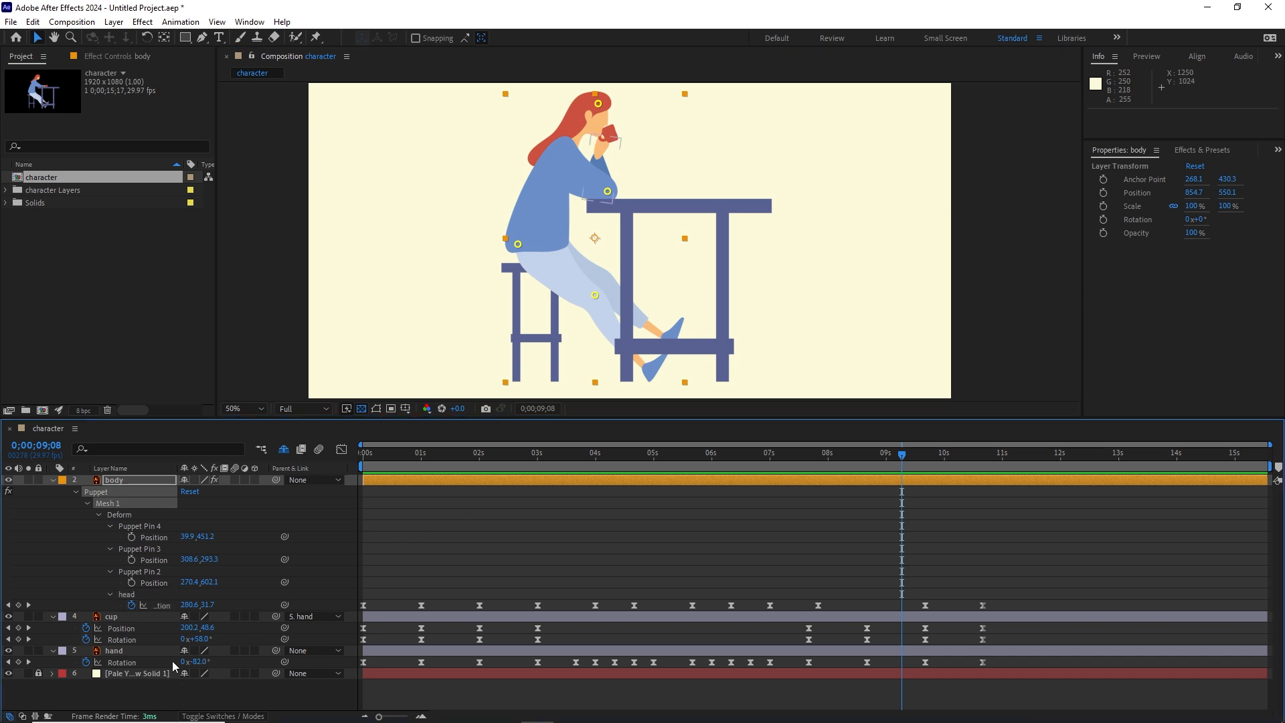
{"action": "left_click", "coordinate": [594, 294]}
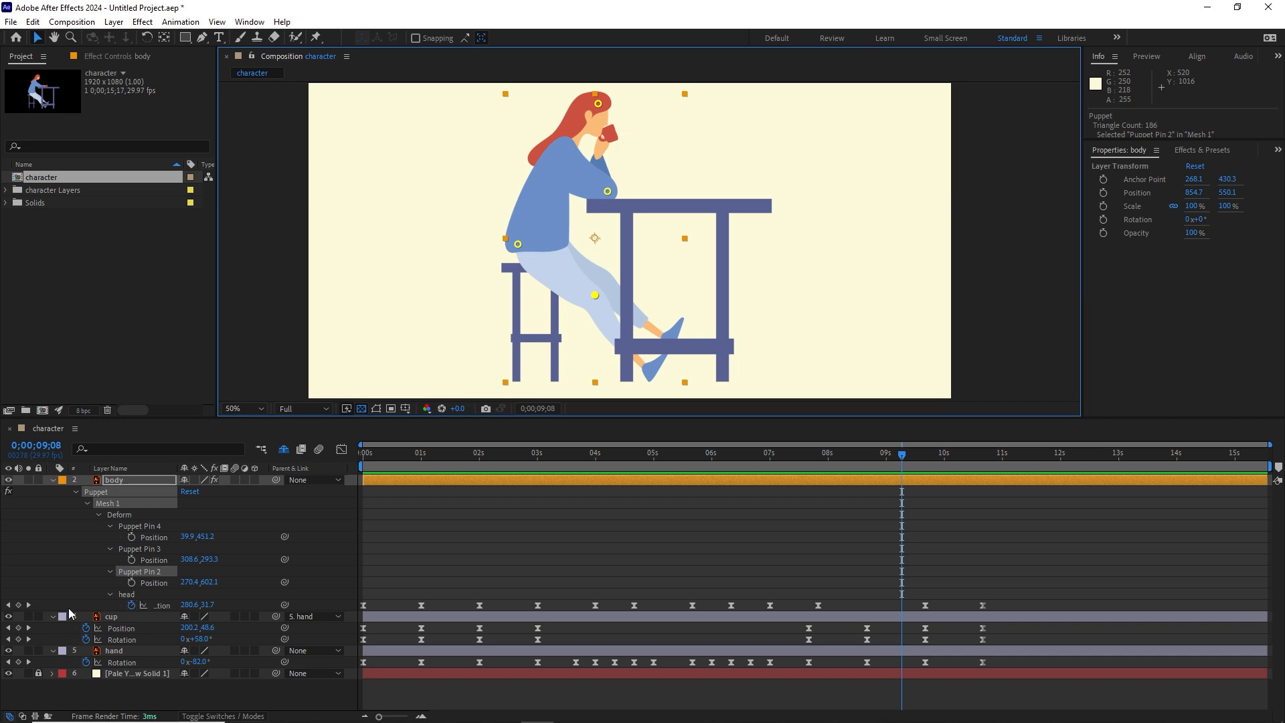
{"action": "left_click", "coordinate": [154, 688]}
{"action": "left_click", "coordinate": [140, 572]}
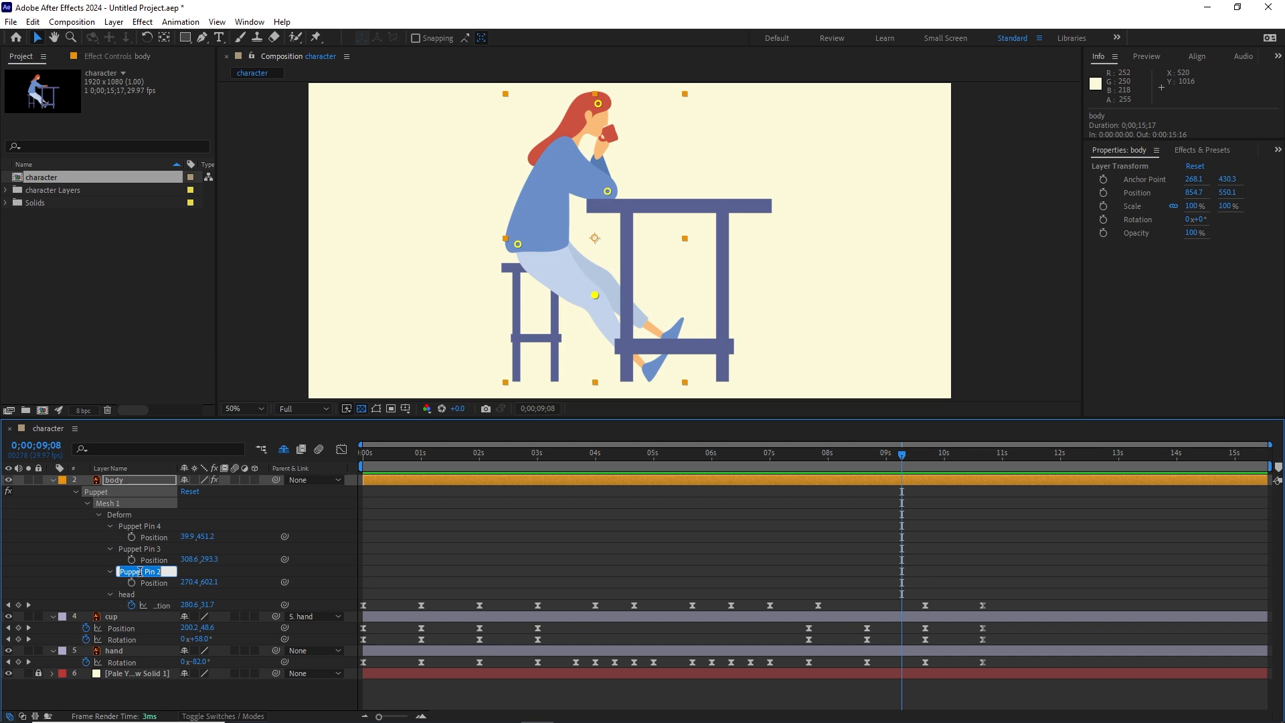
{"action": "type", "text": "legs"}
{"action": "key", "text": "Return"}
Step: Start keyframing the legs pin's position at 0;00;00;00 and move the pin to about 190.4, 622.1 at 0;00;01;00
{"action": "left_click_drag", "start_coordinate": [902, 454], "coordinate": [378, 455]}
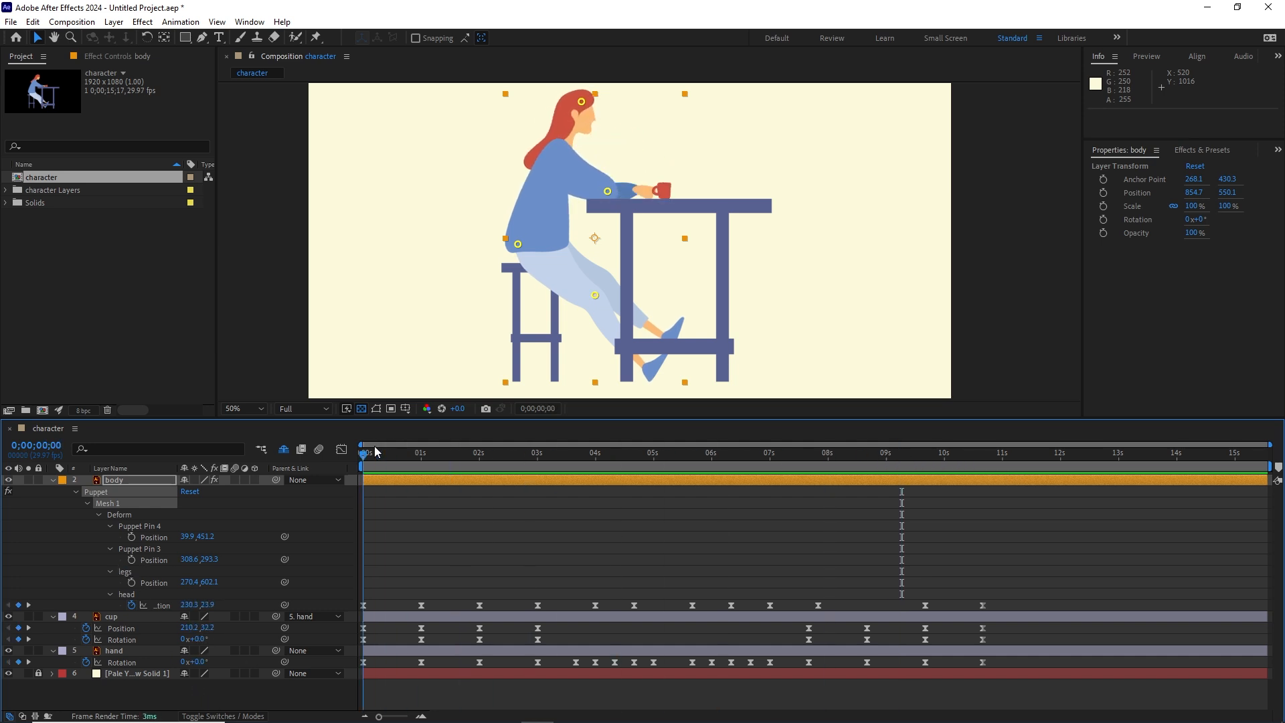
{"action": "left_click", "coordinate": [132, 582]}
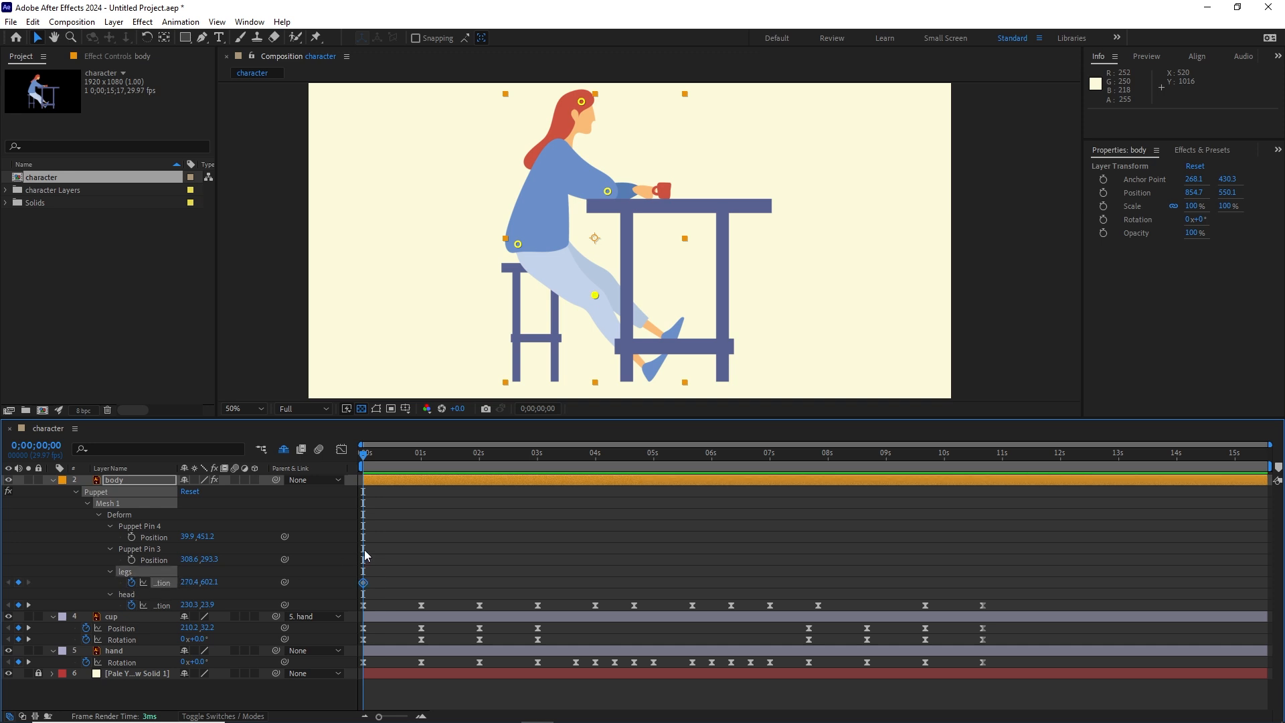
{"action": "key", "text": "space"}
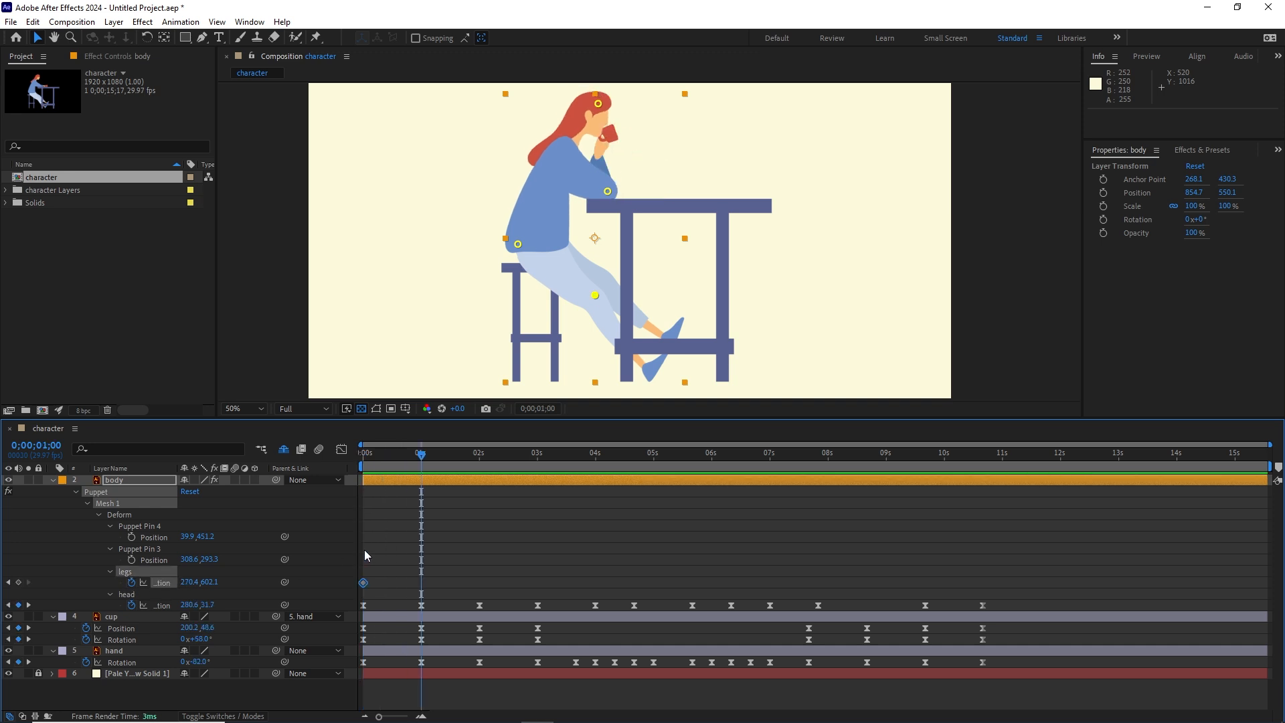
{"action": "left_click_drag", "start_coordinate": [595, 297], "coordinate": [573, 307]}
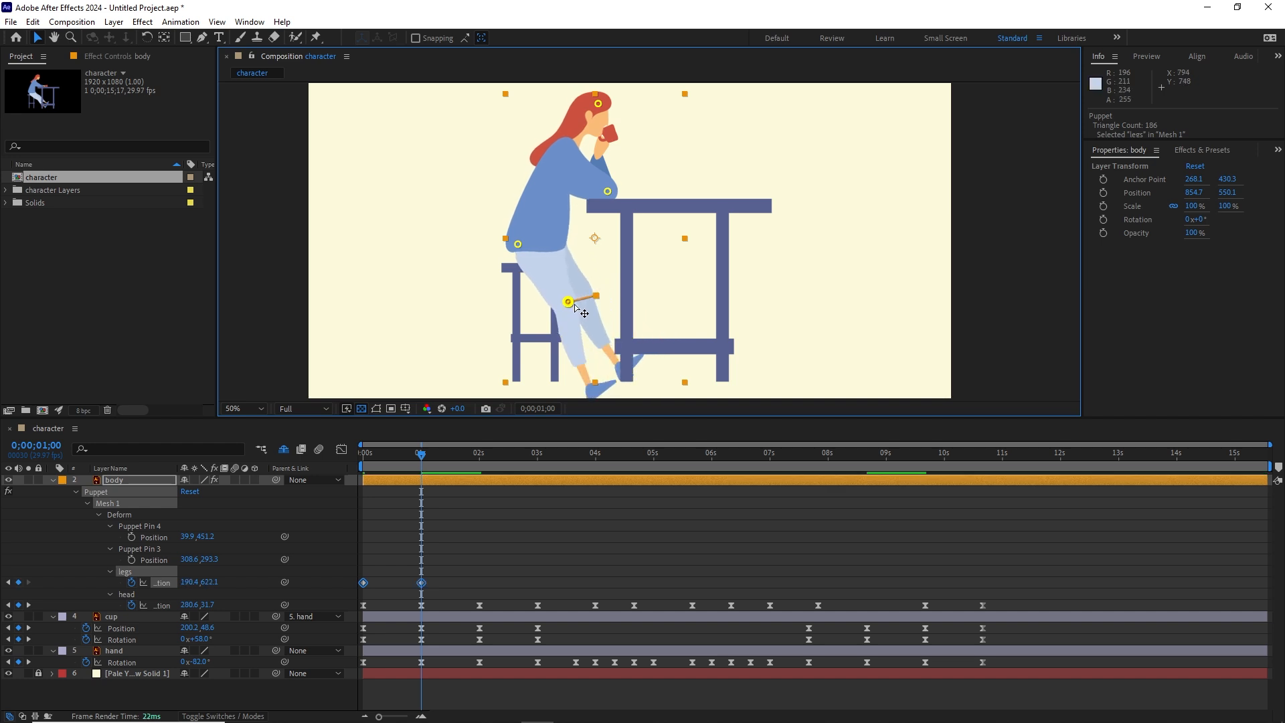
Step: Add a hold keyframe for the legs pin's position at 0;00;02;00, keeping its 0;00;01;00 pose
{"action": "key", "text": "shift+Page_Down"}
{"action": "key", "text": "shift+Page_Down"}
{"action": "key", "text": "shift+Page_Down"}
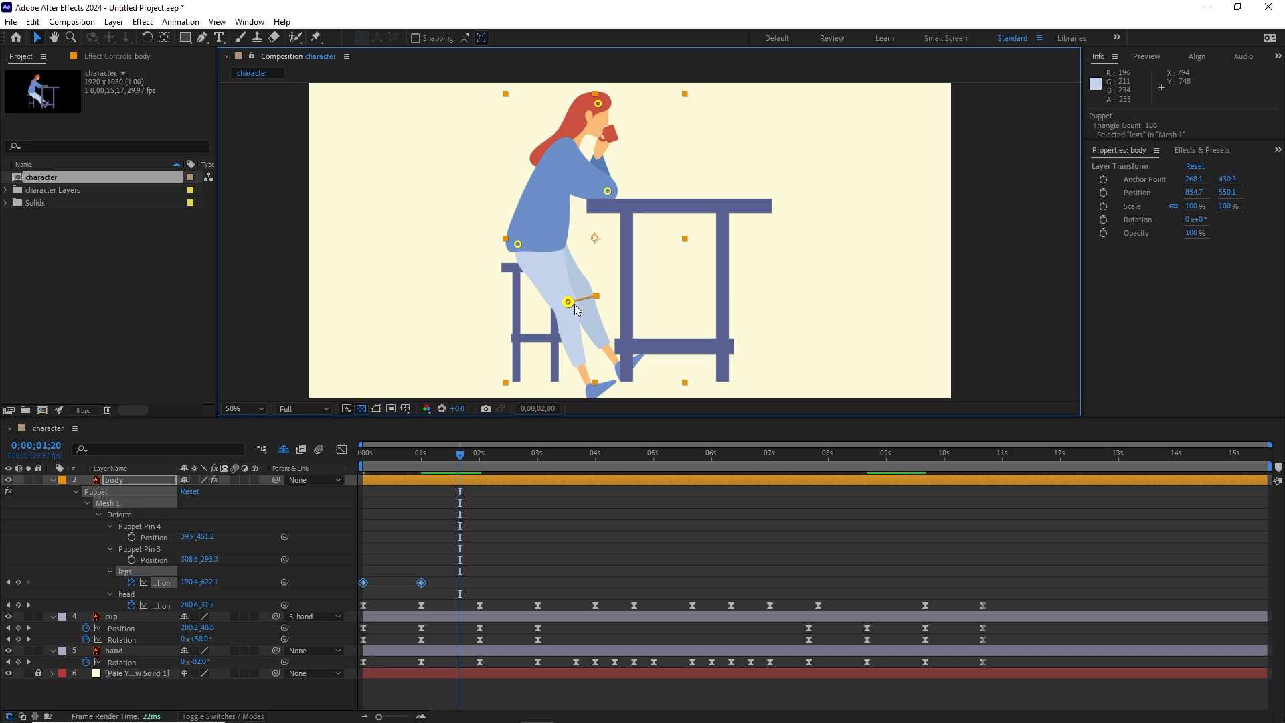
{"action": "left_click", "coordinate": [19, 582]}
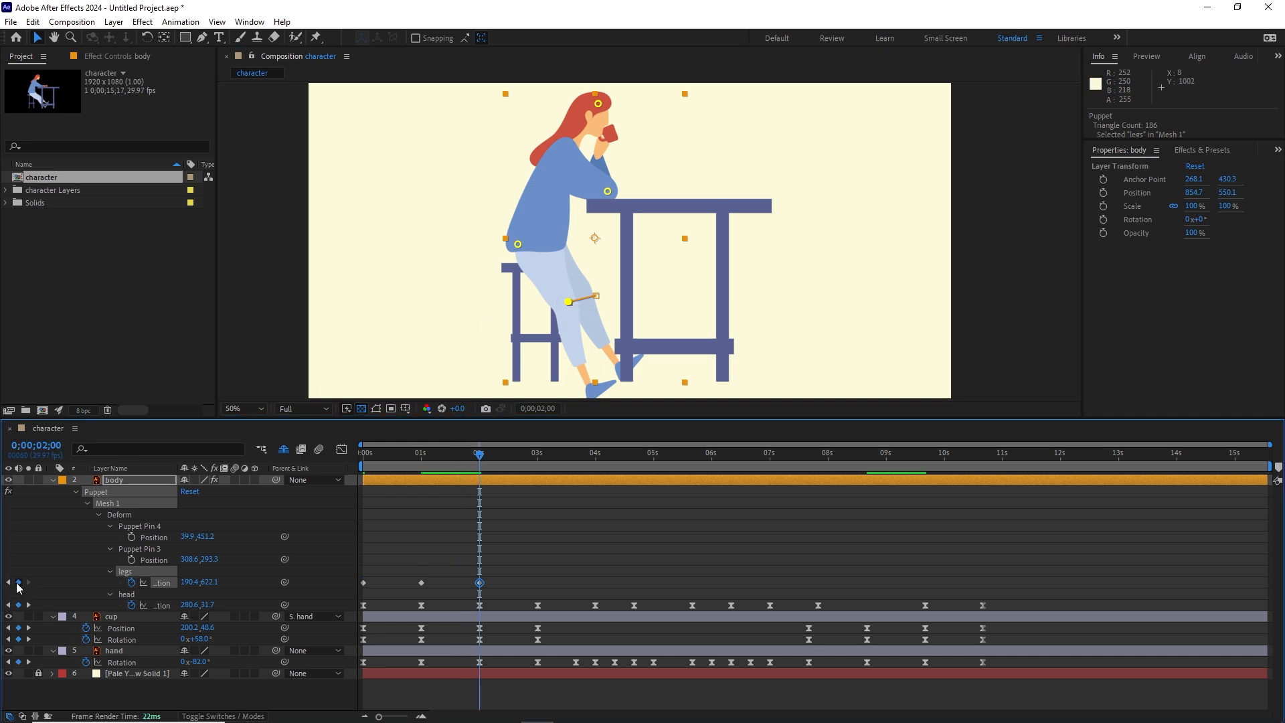
Step: Return the legs to their starting pose at 0;00;03;00 by pasting the first legs position keyframe
{"action": "key", "text": "shift+Page_Down"}
{"action": "key", "text": "shift+Page_Down"}
{"action": "key", "text": "shift+Page_Down"}
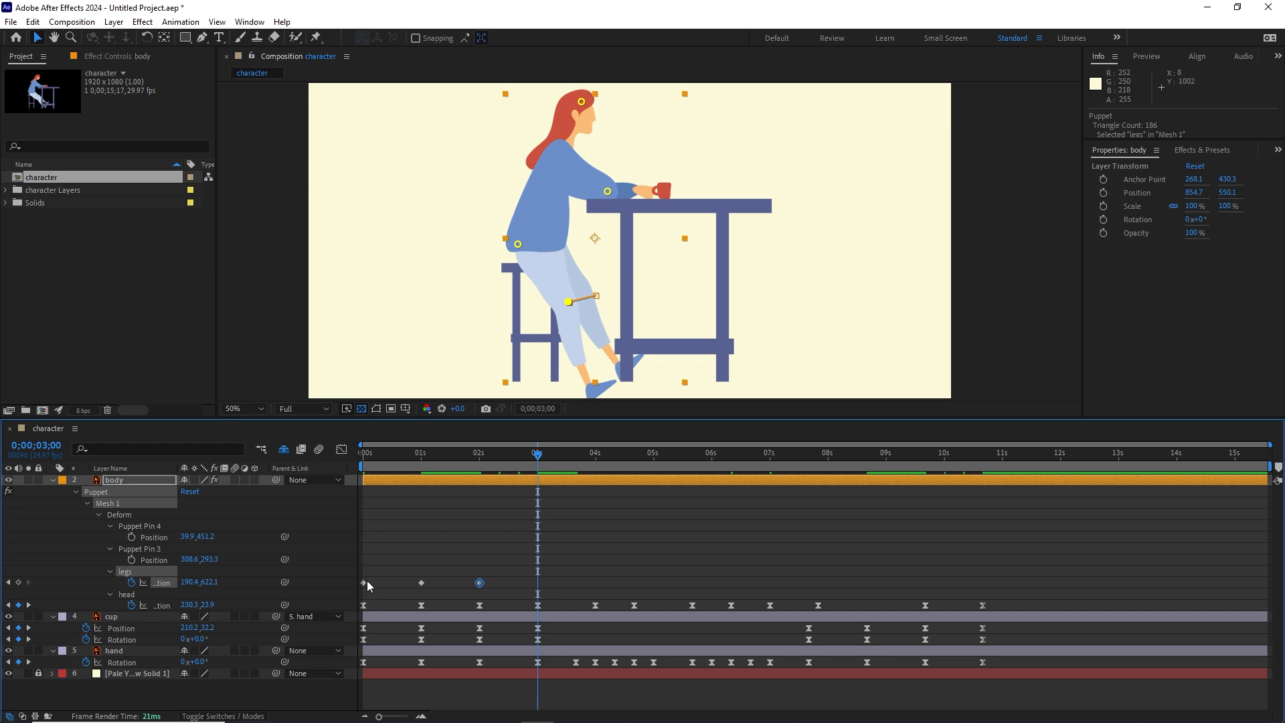
{"action": "left_click", "coordinate": [365, 585]}
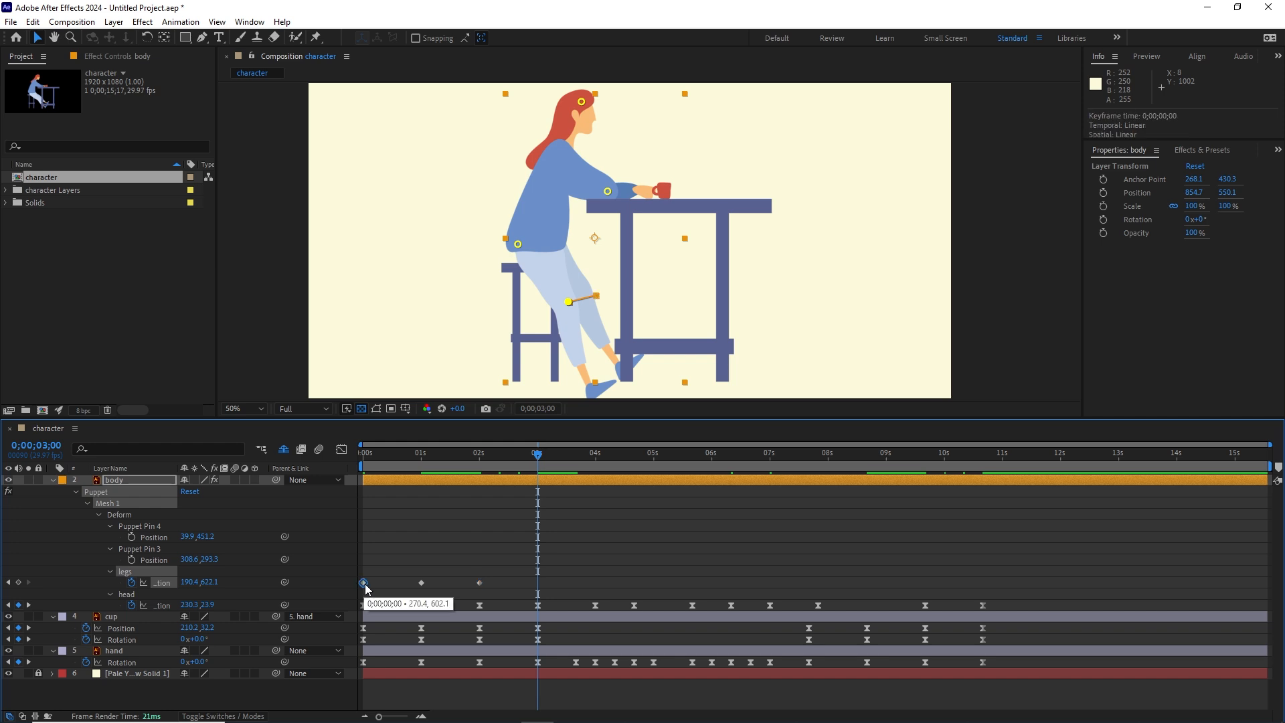
{"action": "key", "text": "ctrl+c"}
{"action": "key", "text": "ctrl+v"}
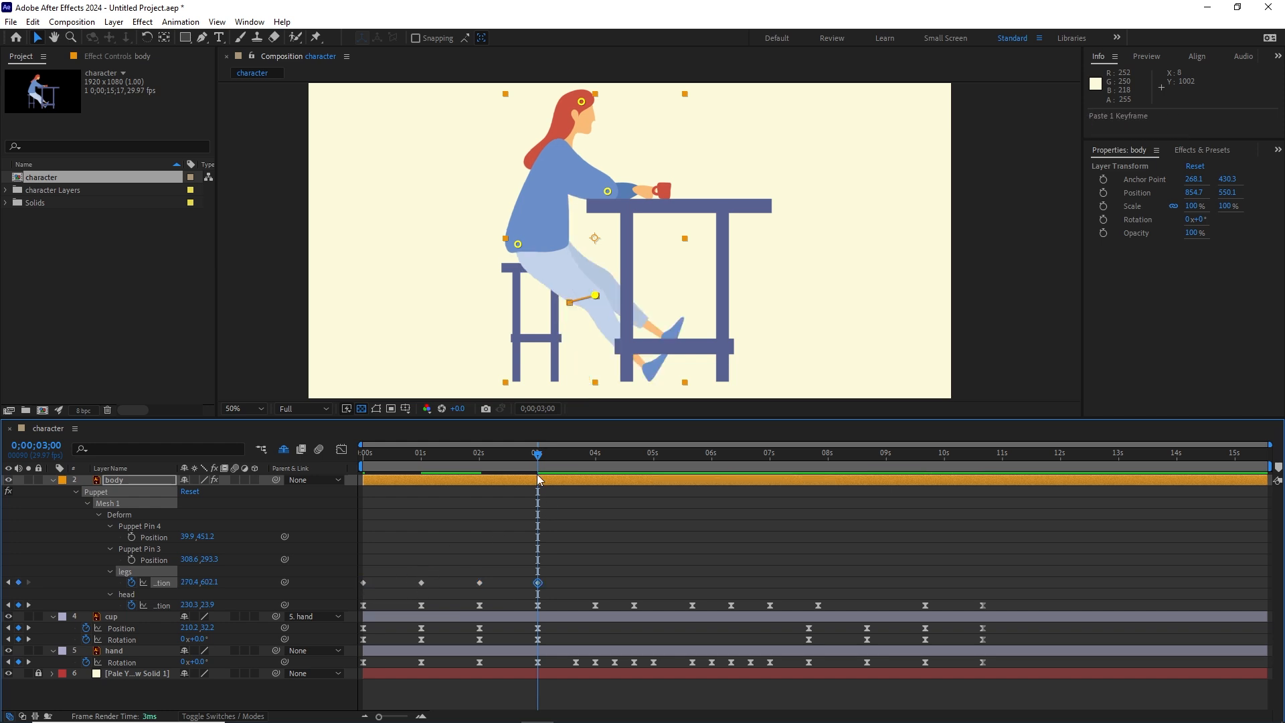
Step: Add a hold keyframe for the legs pin's position at 0;00;06;10
{"action": "left_click_drag", "start_coordinate": [539, 459], "coordinate": [732, 462]}
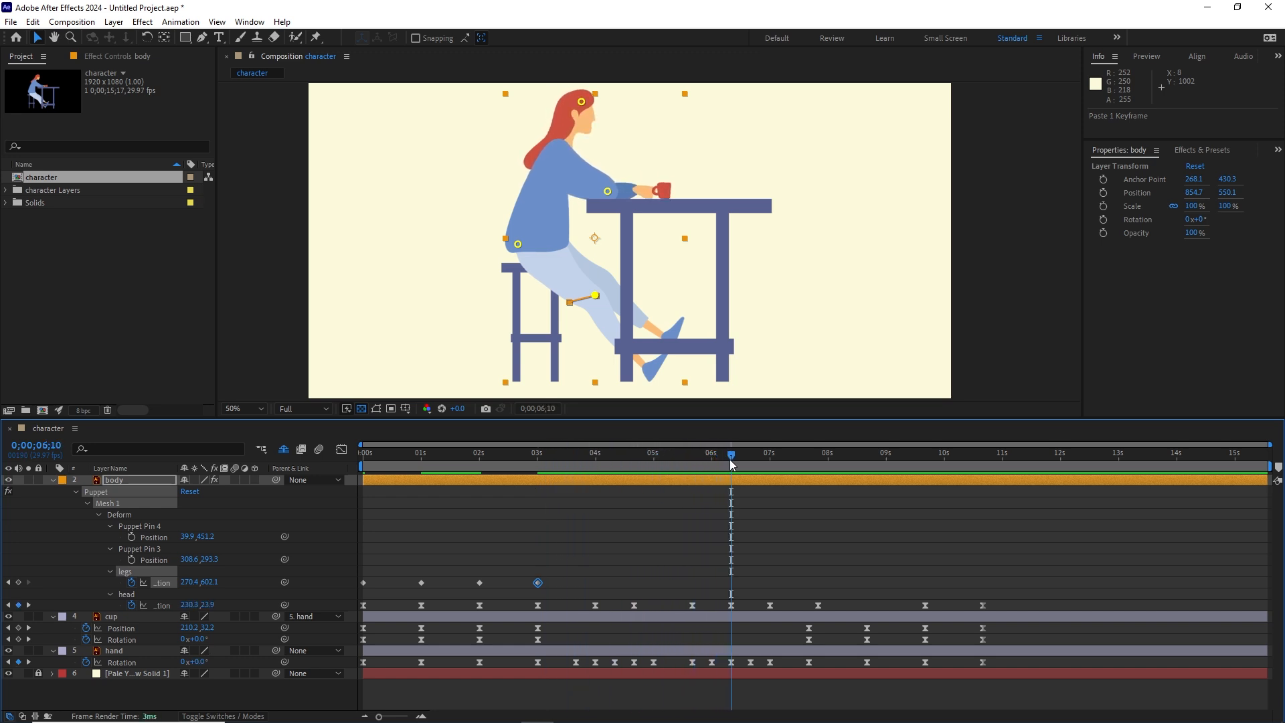
{"action": "left_click", "coordinate": [18, 584]}
{"action": "key", "text": "space"}
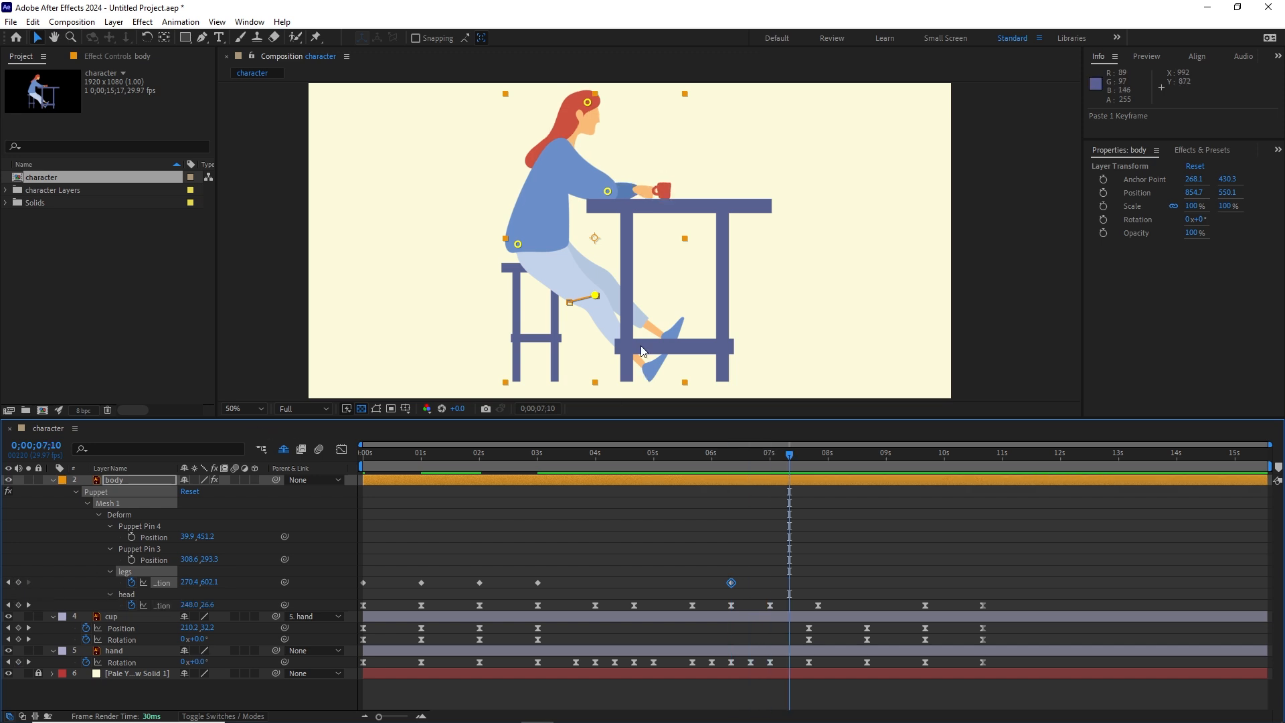
Step: Move the legs pin to about 182.4, 616.1 at 0;00;07;10 and add a hold keyframe for that pose at 0;00;08;10
{"action": "left_click_drag", "start_coordinate": [595, 301], "coordinate": [570, 306]}
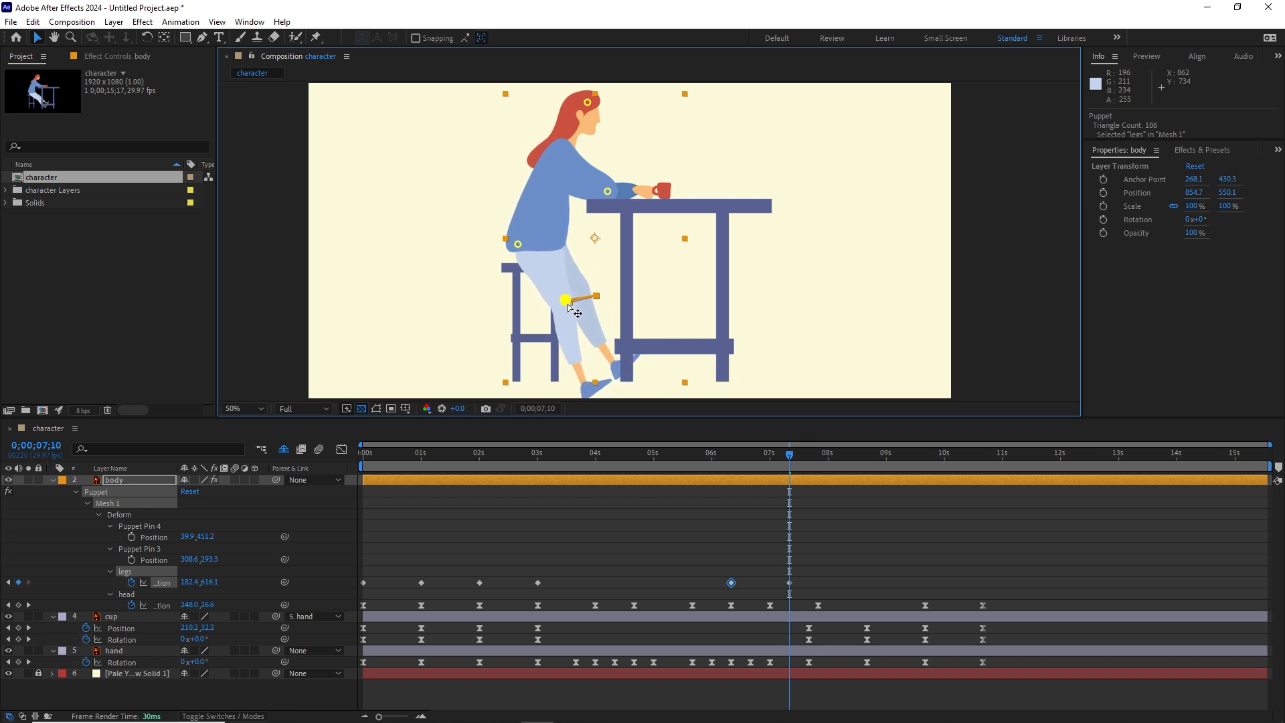
{"action": "key", "text": "space"}
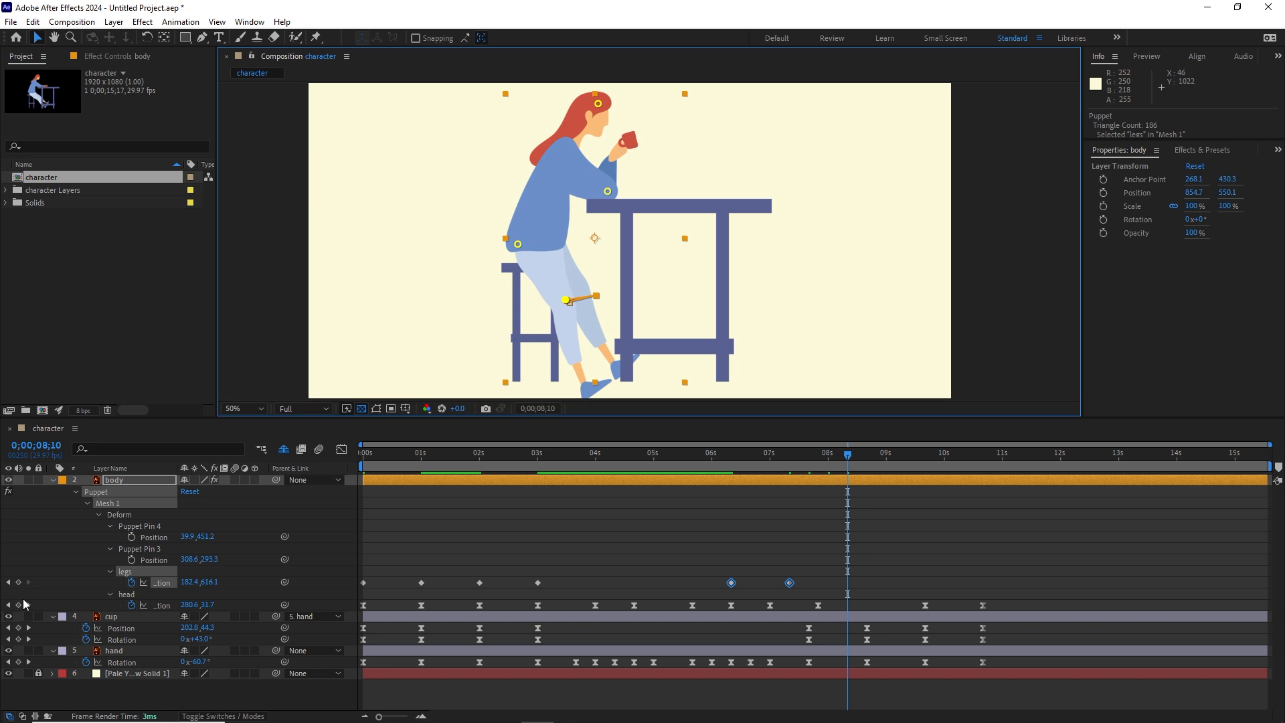
{"action": "left_click", "coordinate": [18, 583]}
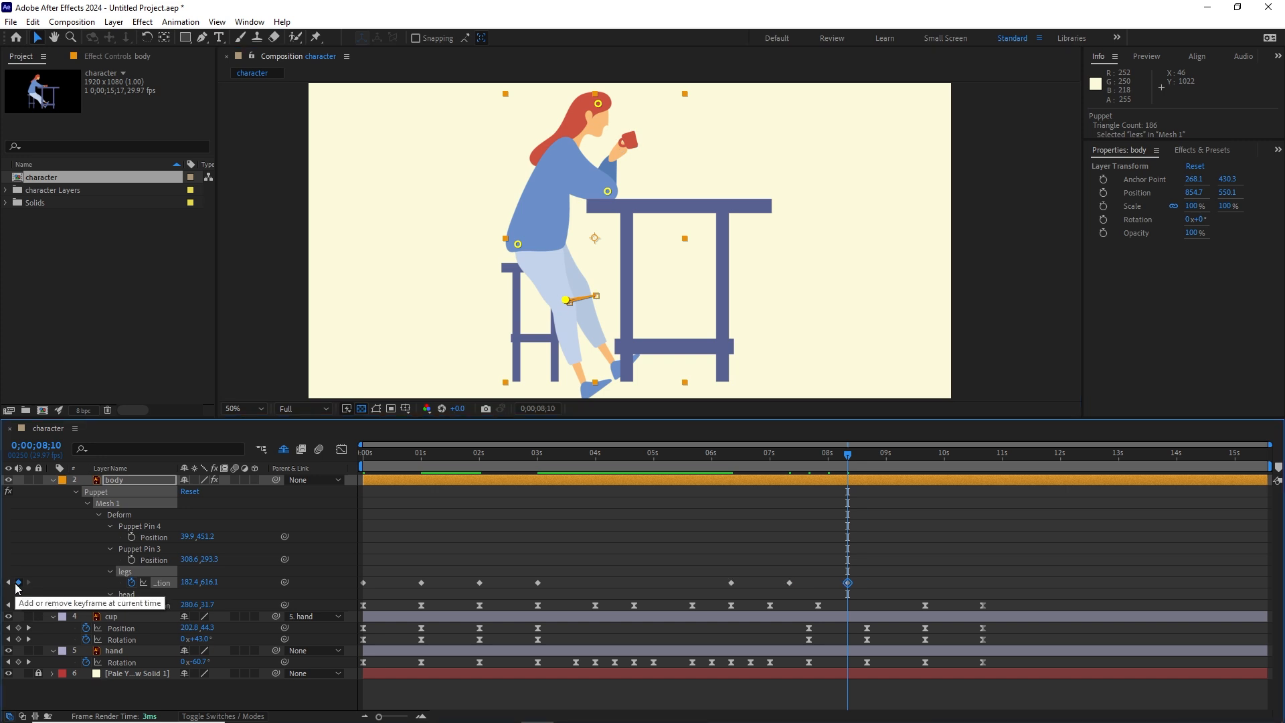
Step: Paste the first legs position keyframe at 0;00;09;10 and add a hold keyframe for that pose at 0;00;10;20
{"action": "key", "text": "space"}
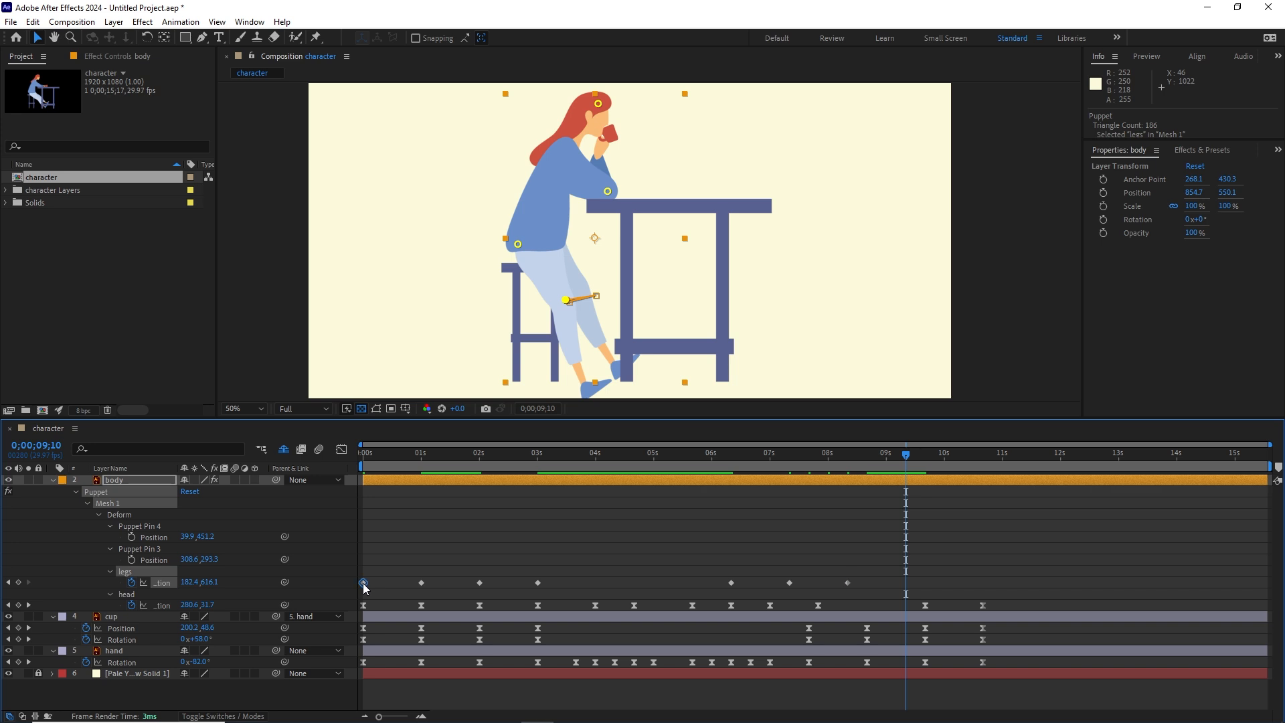
{"action": "left_click", "coordinate": [363, 582]}
{"action": "key", "text": "ctrl+c"}
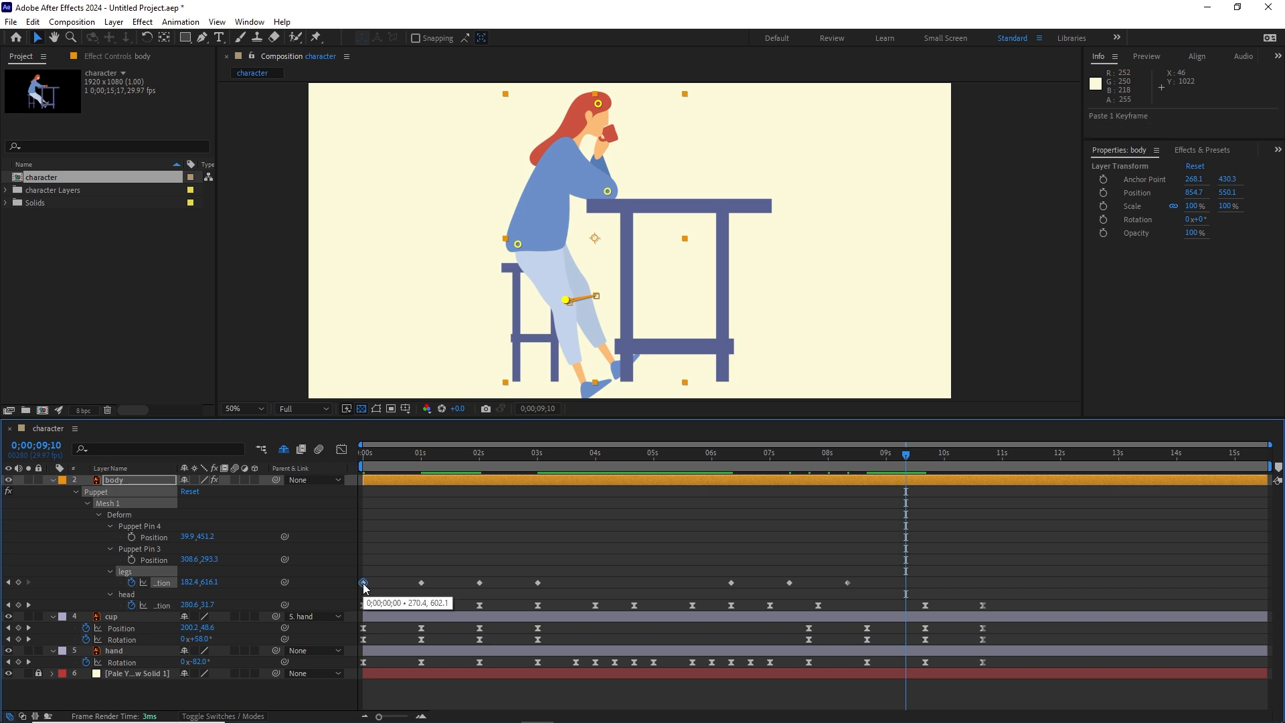
{"action": "key", "text": "ctrl+v"}
{"action": "left_click_drag", "start_coordinate": [908, 462], "coordinate": [981, 466]}
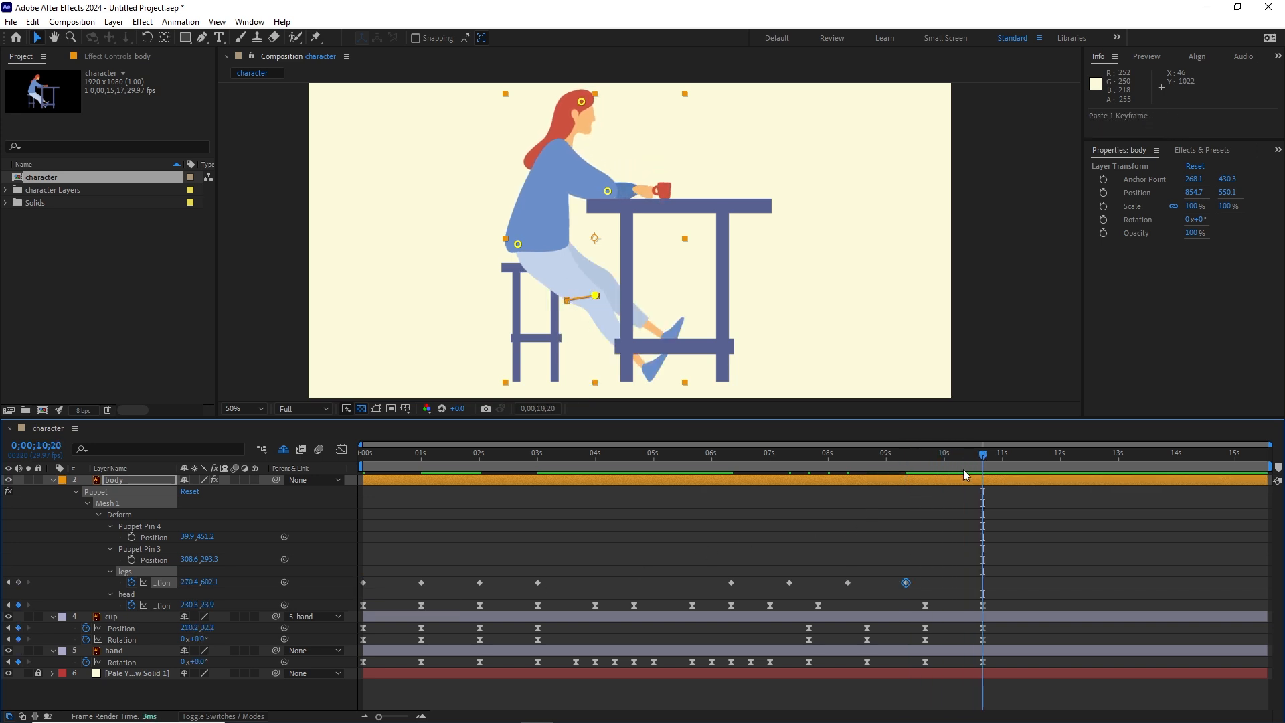
{"action": "left_click", "coordinate": [19, 583]}
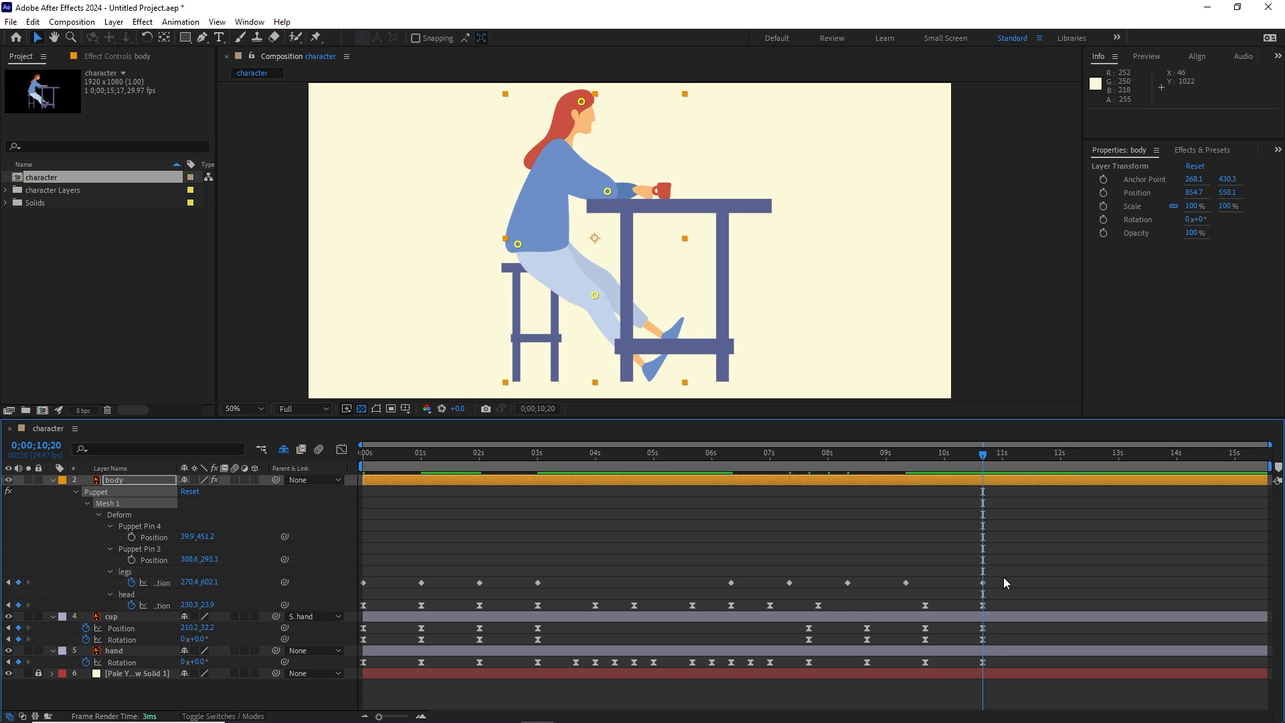
Step: Apply Easy Ease to all the legs position keyframes and preview the animation from the start
{"action": "left_click_drag", "start_coordinate": [1002, 577], "coordinate": [358, 588]}
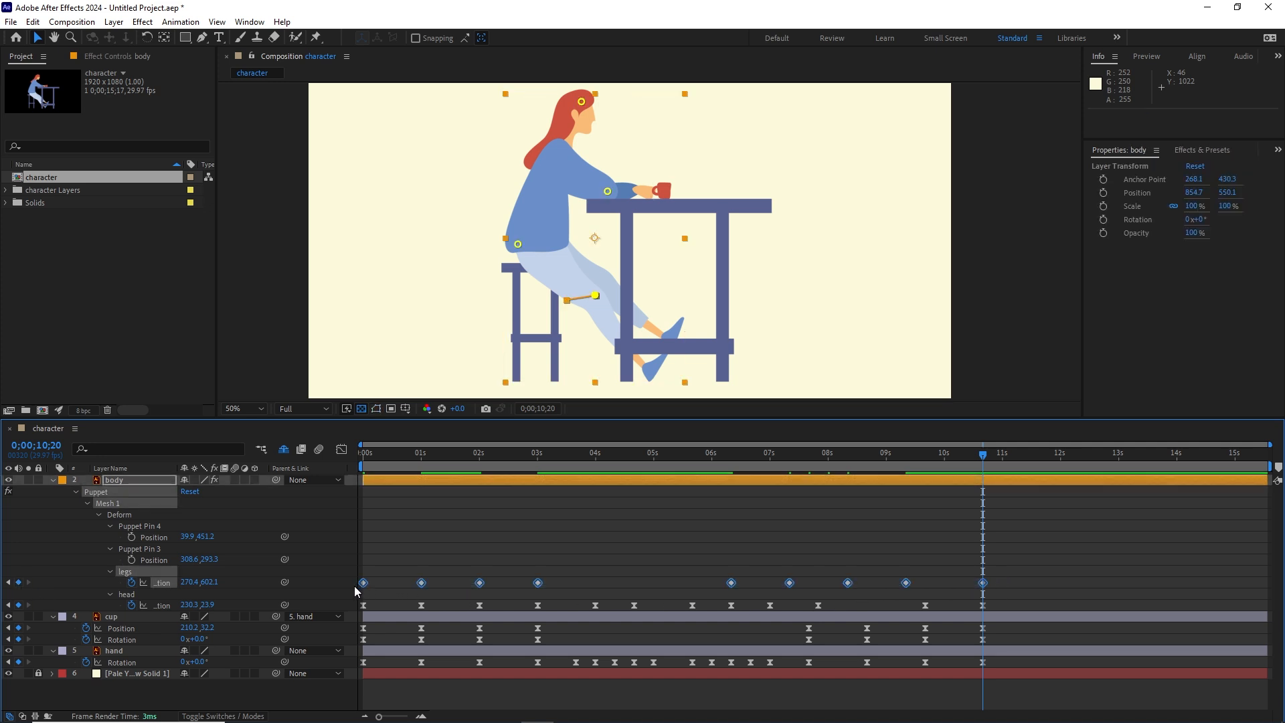
{"action": "key", "text": "F9"}
{"action": "left_click_drag", "start_coordinate": [988, 459], "coordinate": [315, 480]}
{"action": "key", "text": "space"}
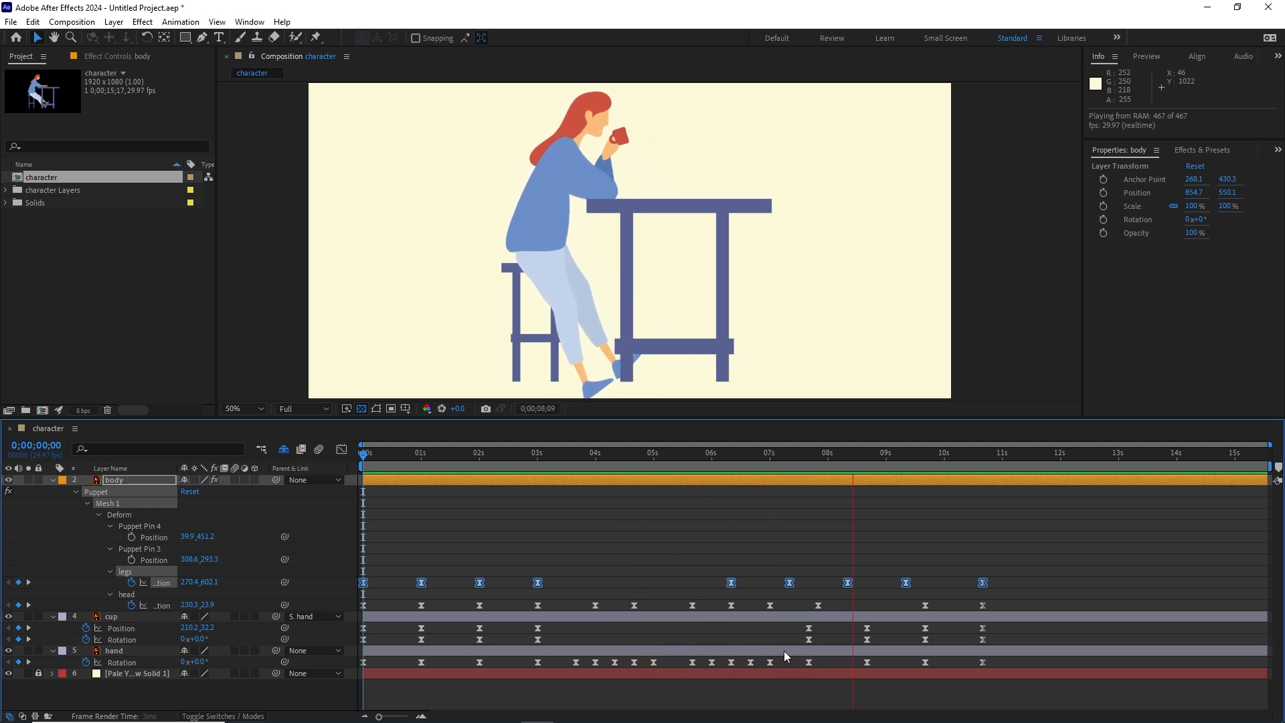
{"action": "key", "text": "space"}
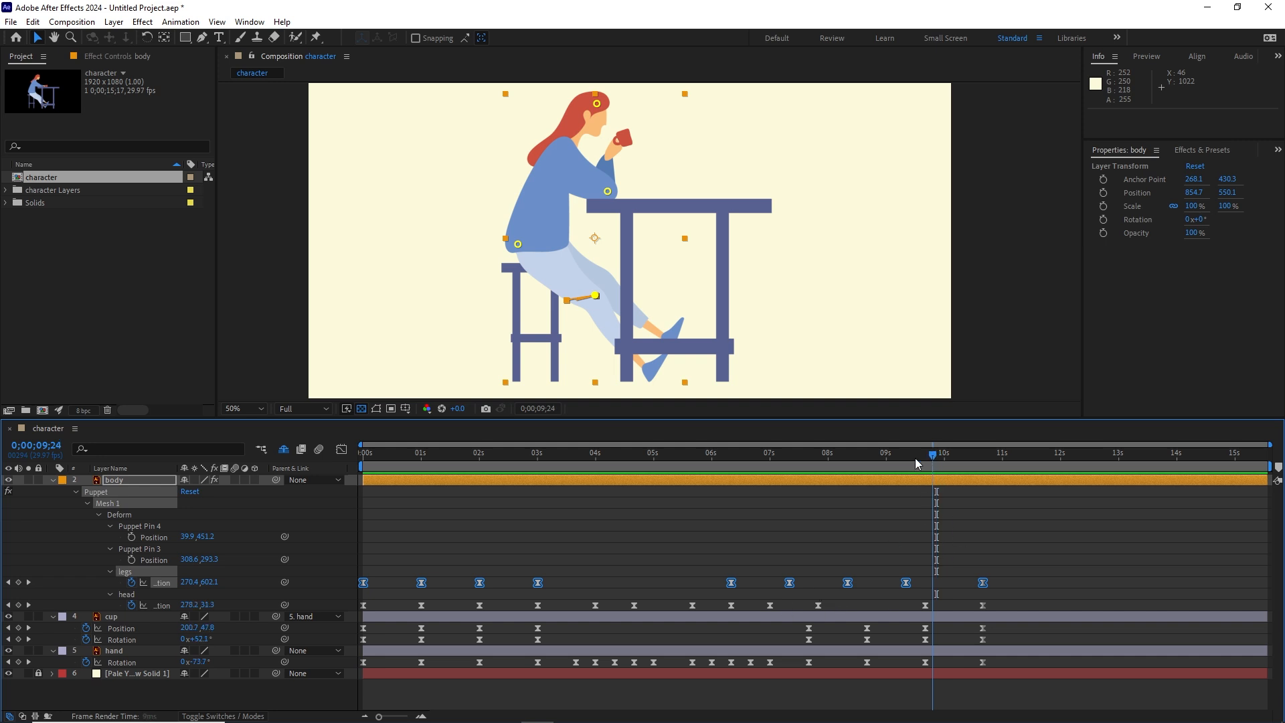
Step: Shift the legs keyframes at 0;00;06;10 and 0;00;07;10 about one second earlier and preview the result from around 0;00;02;28
{"action": "left_click_drag", "start_coordinate": [914, 458], "coordinate": [808, 500]}
{"action": "left_click_drag", "start_coordinate": [806, 586], "coordinate": [678, 588]}
{"action": "left_click_drag", "start_coordinate": [817, 460], "coordinate": [534, 492]}
{"action": "key", "text": "space"}
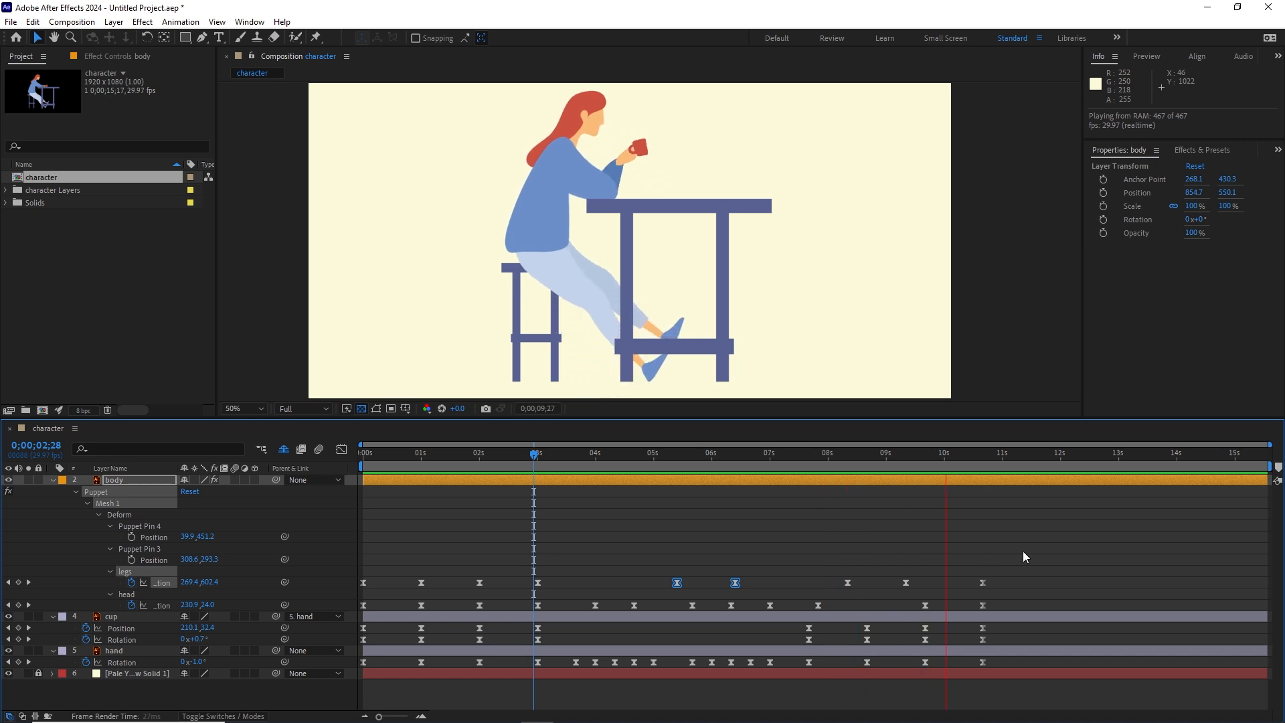
{"action": "key", "text": "space"}
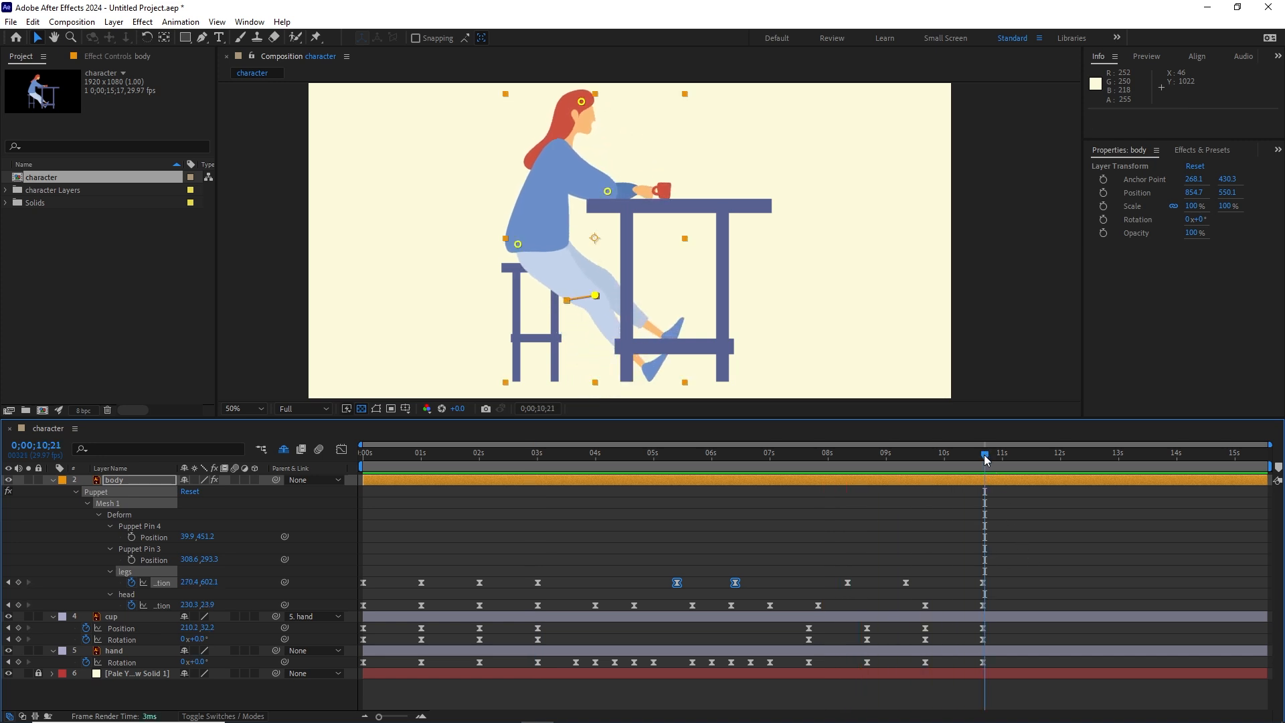
Step: Review the timing of the second leg swing and drinking motion, and check the hand's rotation keyframes up to 0;00;10;20
{"action": "left_click_drag", "start_coordinate": [984, 459], "coordinate": [982, 459]}
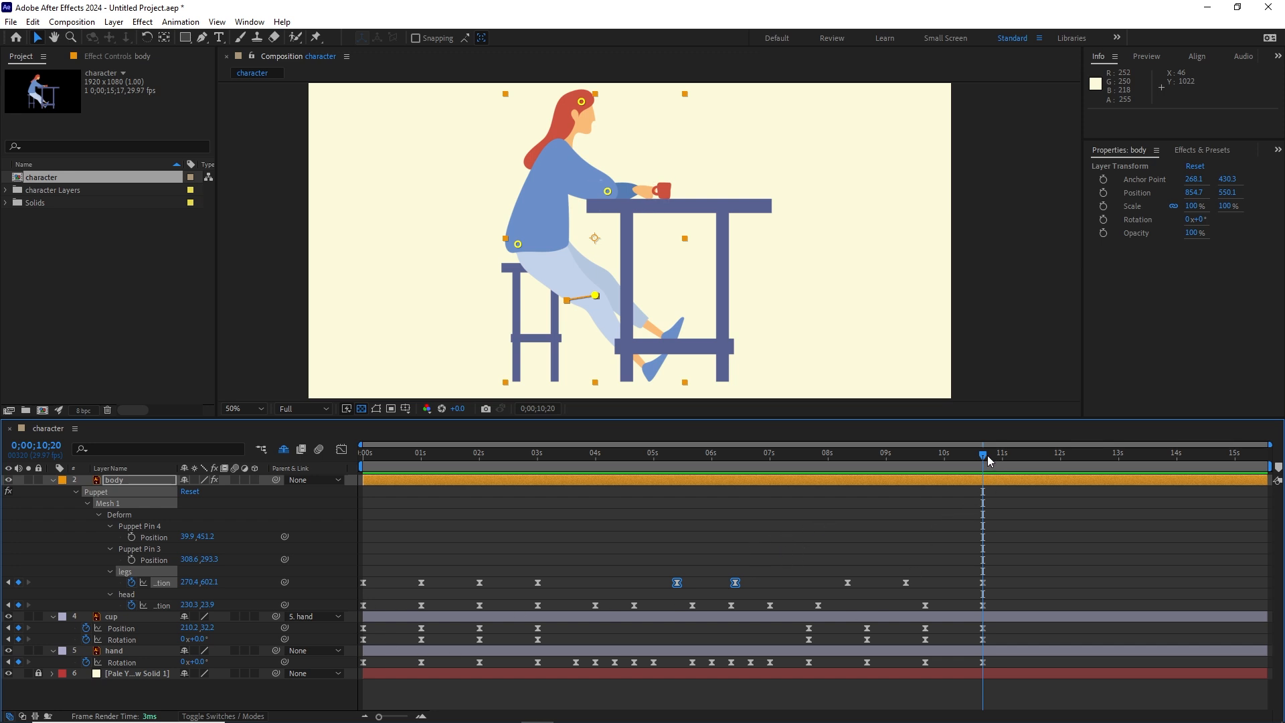
{"action": "left_click_drag", "start_coordinate": [983, 457], "coordinate": [838, 459]}
{"action": "key", "text": "space"}
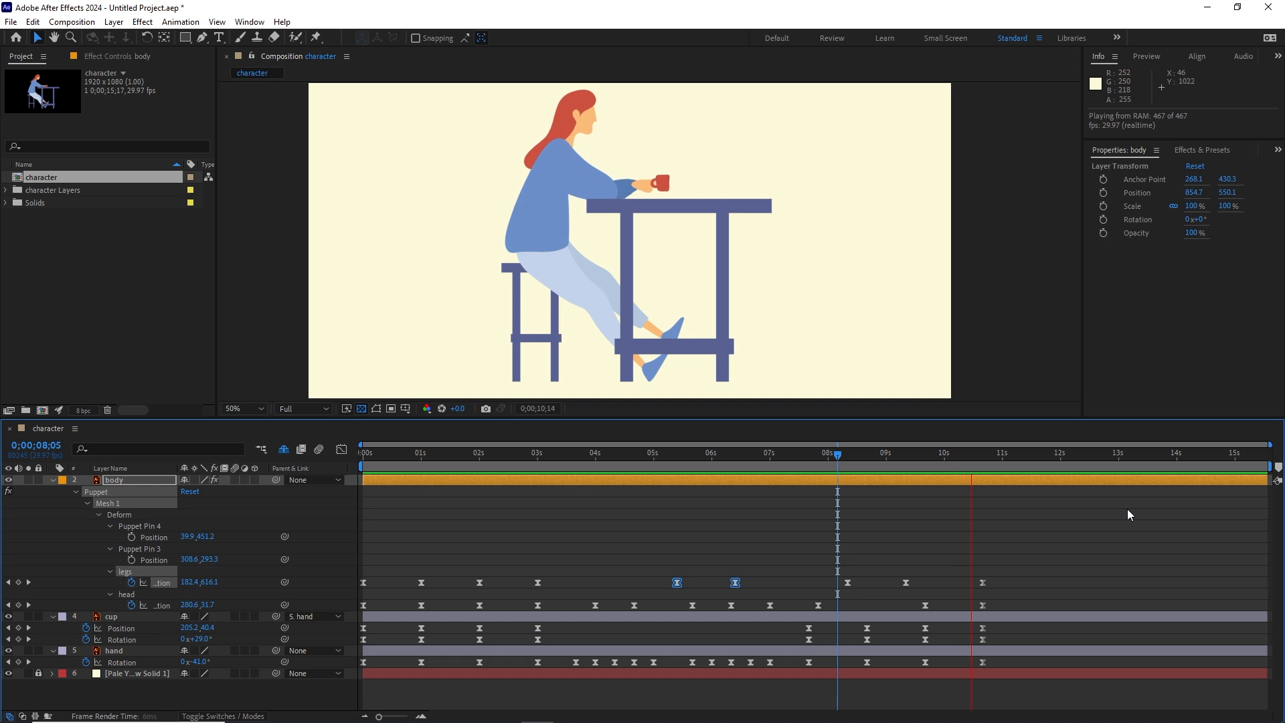
{"action": "key", "text": "space"}
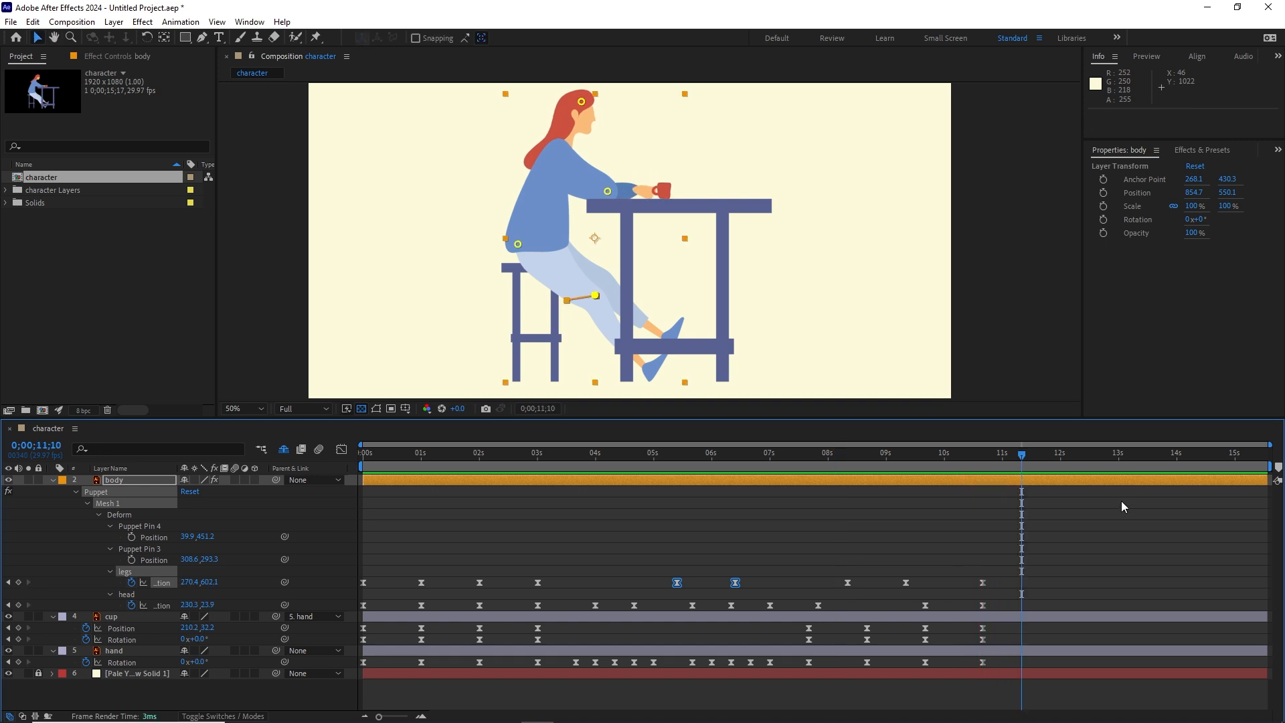
{"action": "left_click_drag", "start_coordinate": [1014, 458], "coordinate": [983, 459]}
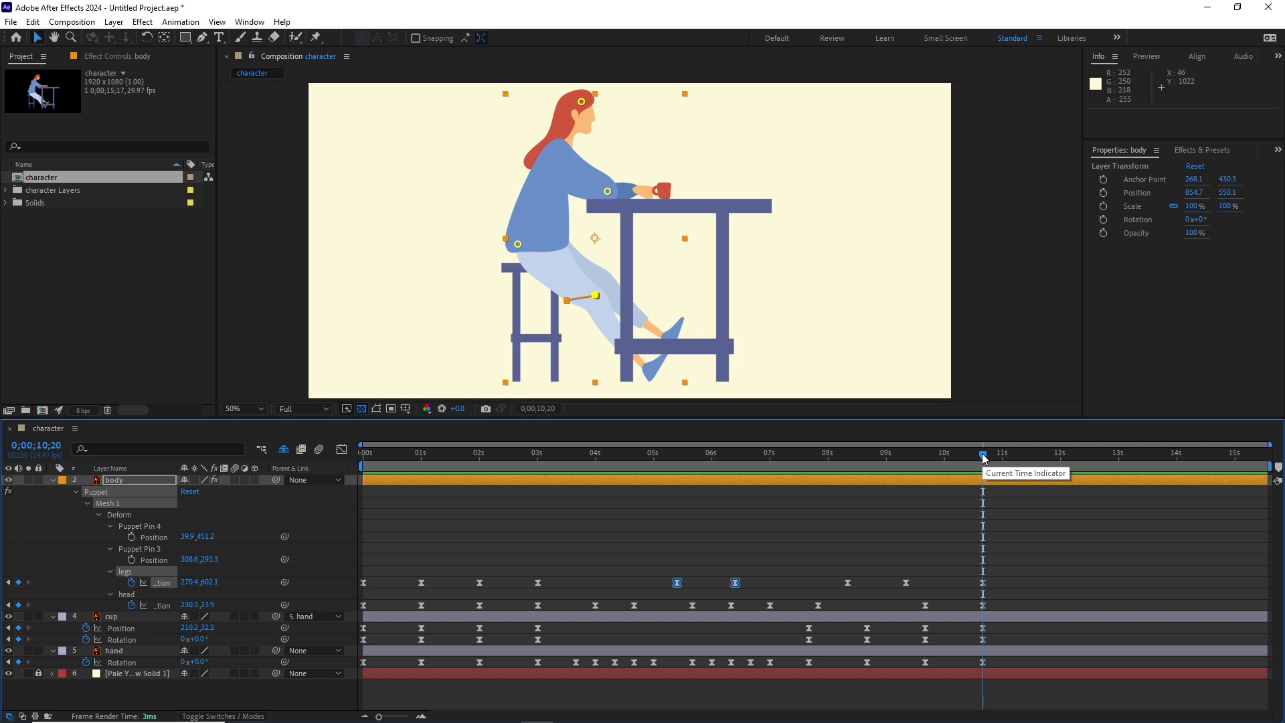
{"action": "left_click_drag", "start_coordinate": [982, 457], "coordinate": [769, 457]}
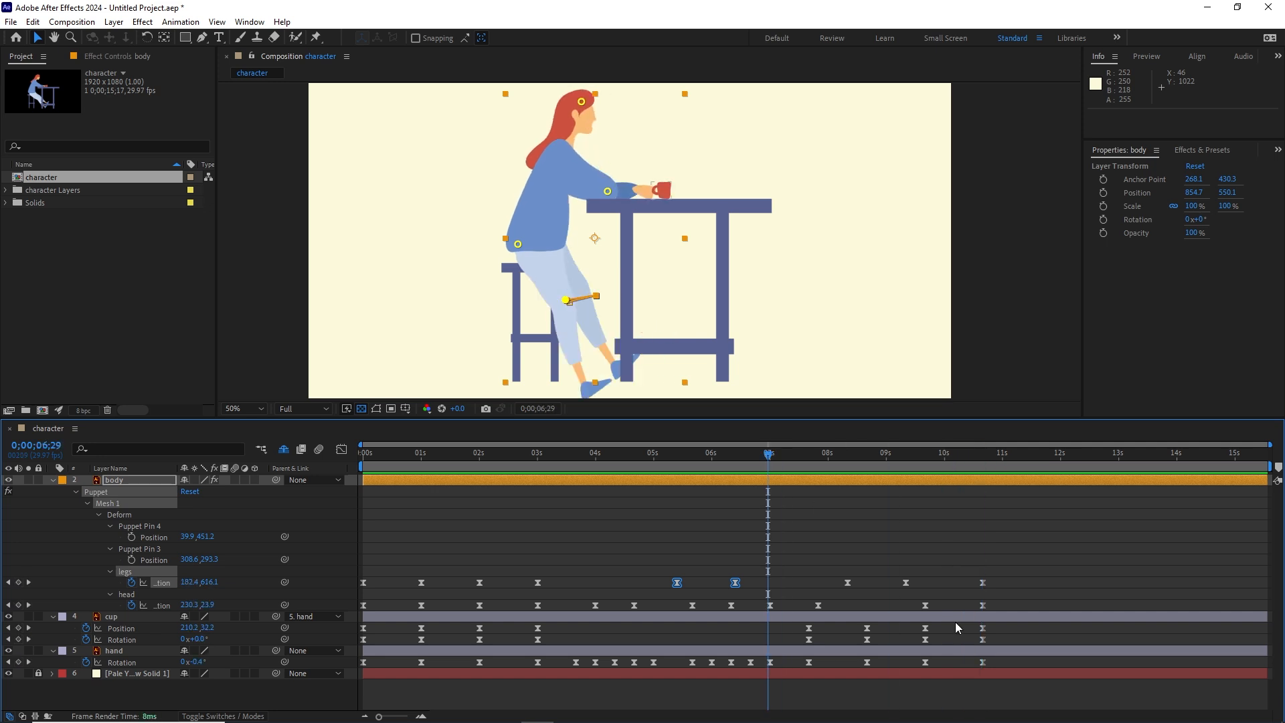
{"action": "left_click_drag", "start_coordinate": [995, 662], "coordinate": [362, 674]}
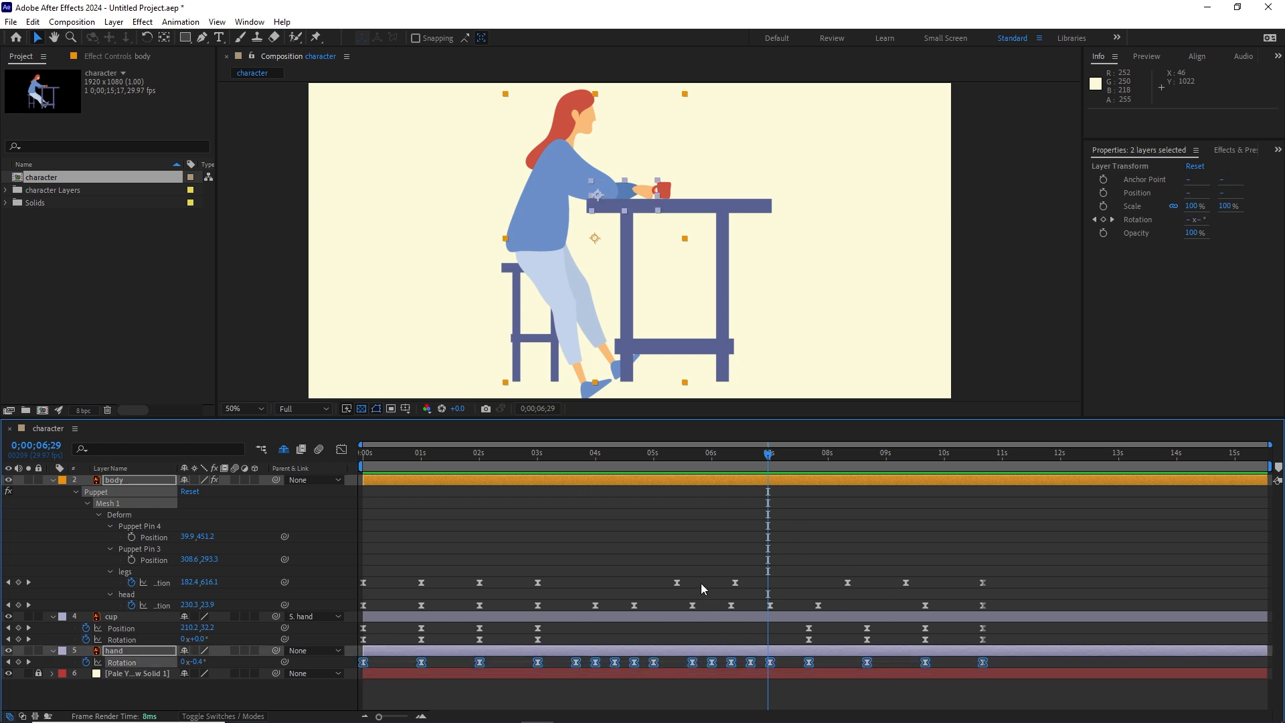
{"action": "left_click", "coordinate": [957, 687]}
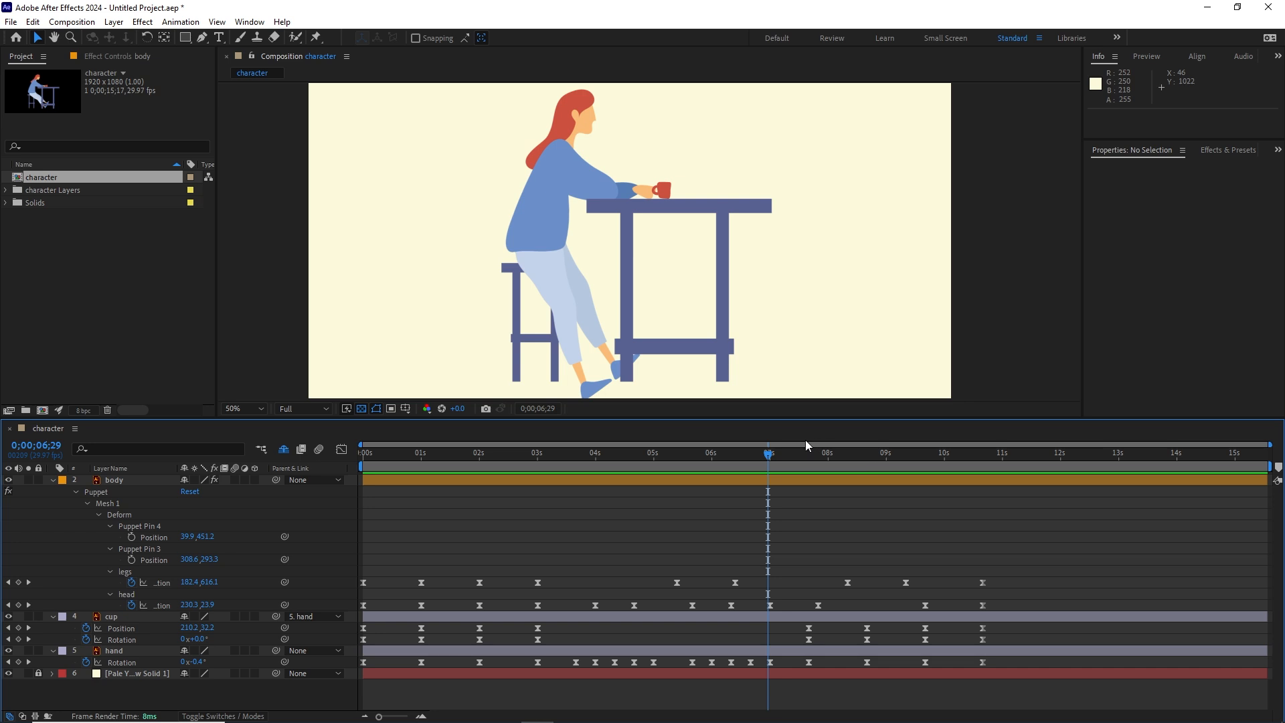
{"action": "left_click_drag", "start_coordinate": [766, 459], "coordinate": [1052, 459]}
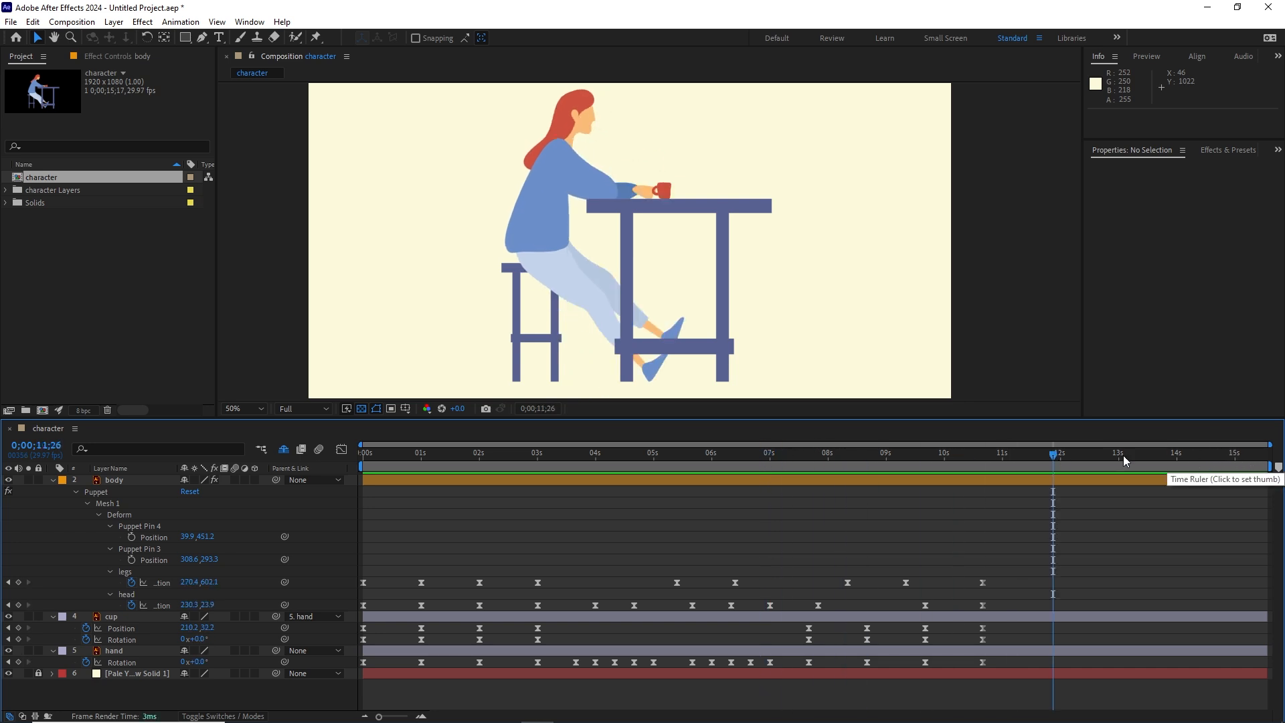
{"action": "left_click_drag", "start_coordinate": [1055, 455], "coordinate": [627, 454]}
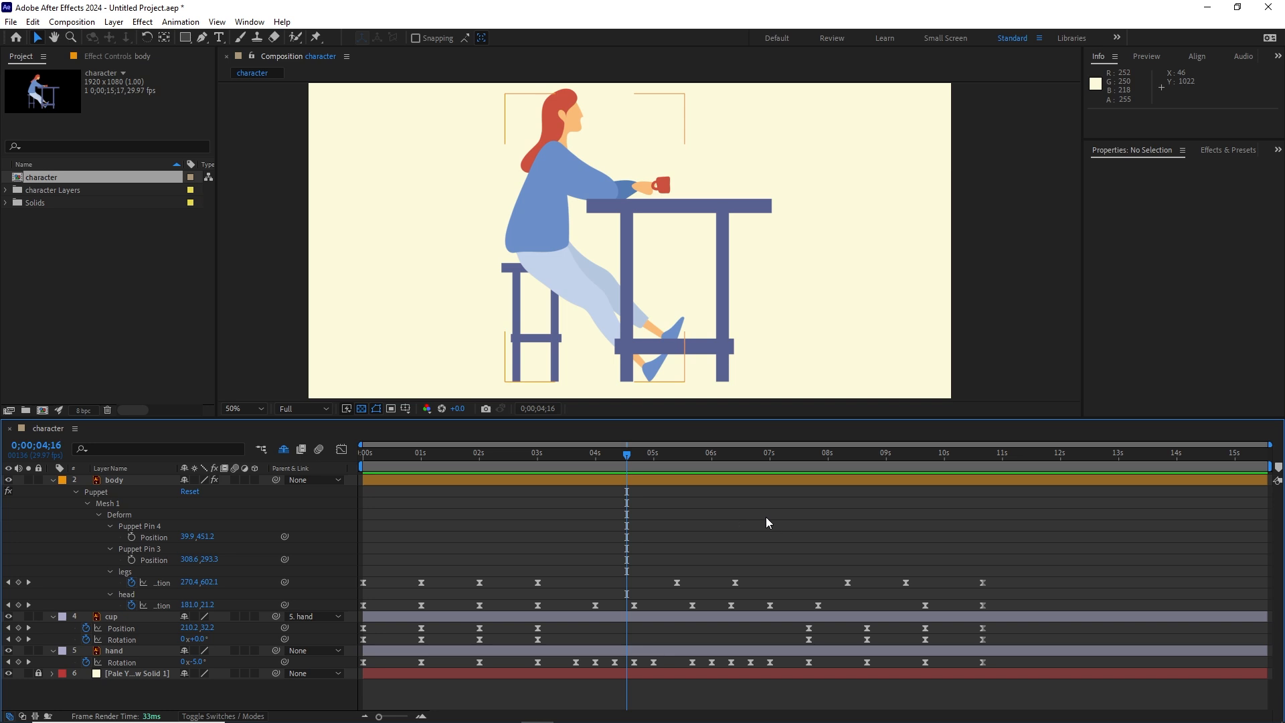
Step: Set the character composition's duration to 0;00;35;17
{"action": "right_click", "coordinate": [36, 184]}
{"action": "left_click", "coordinate": [87, 188]}
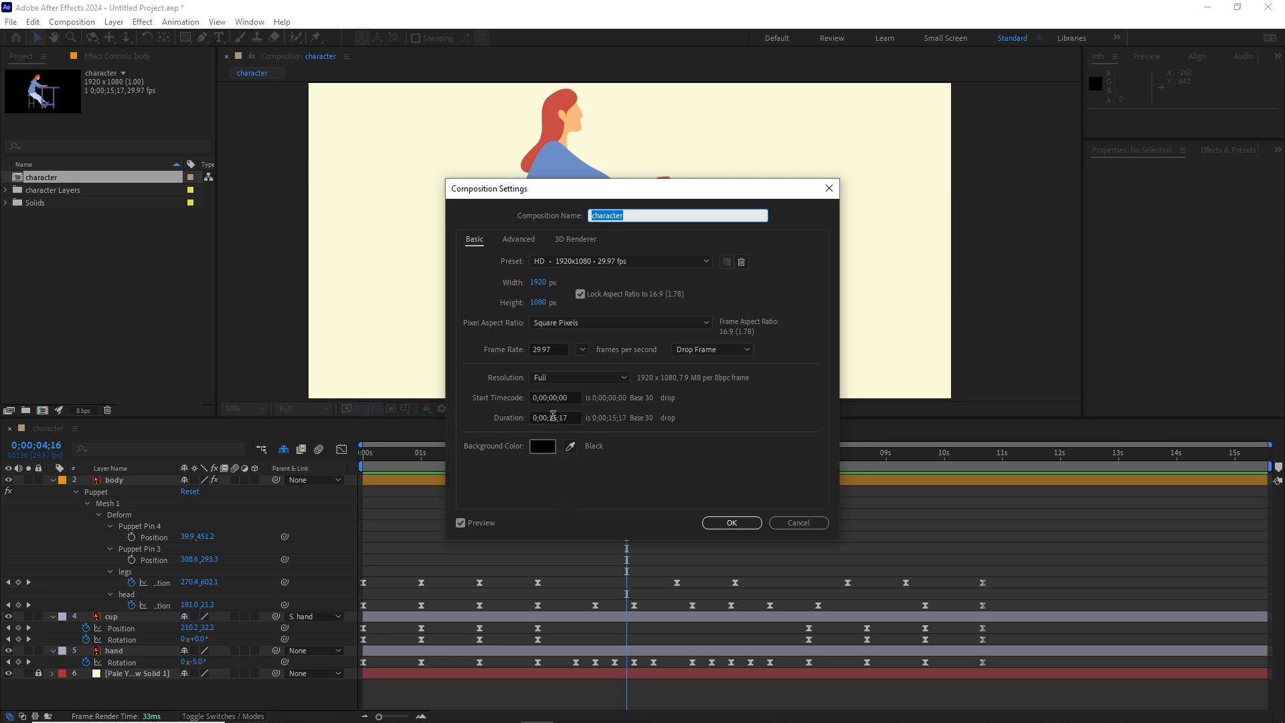
{"action": "left_click", "coordinate": [553, 416]}
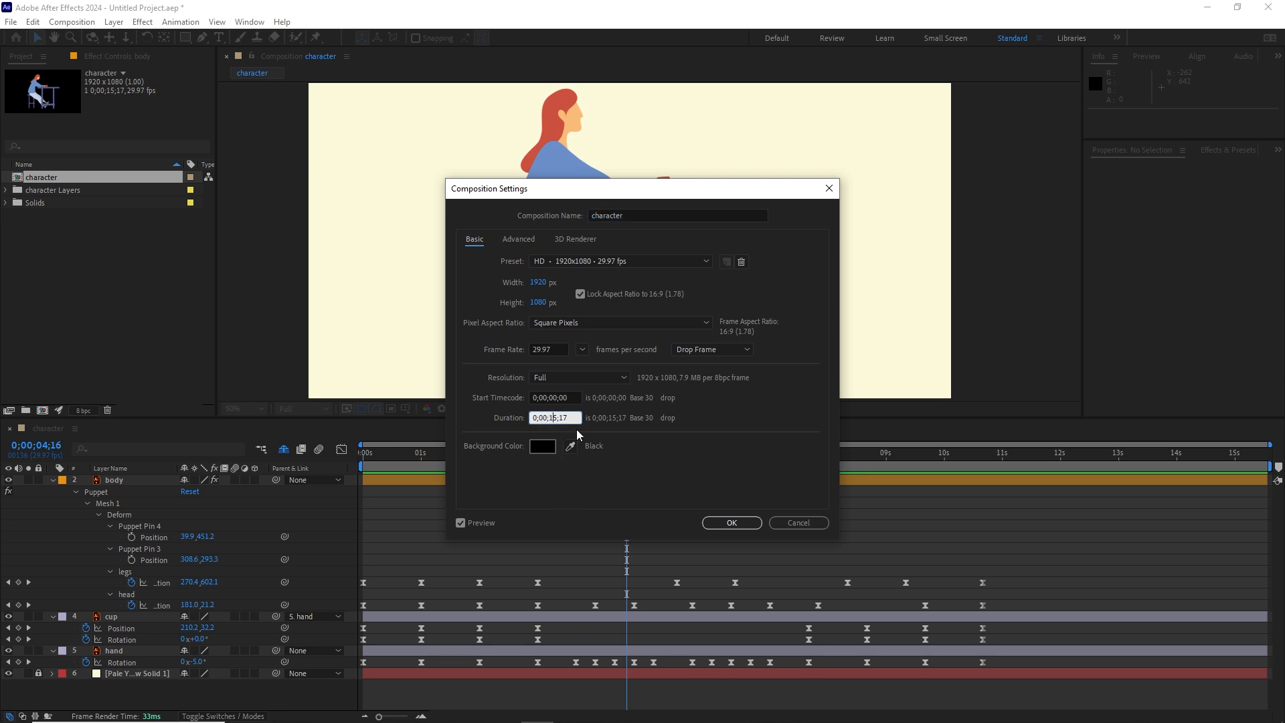
{"action": "key", "text": "BackSpace"}
{"action": "left_click", "coordinate": [736, 524]}
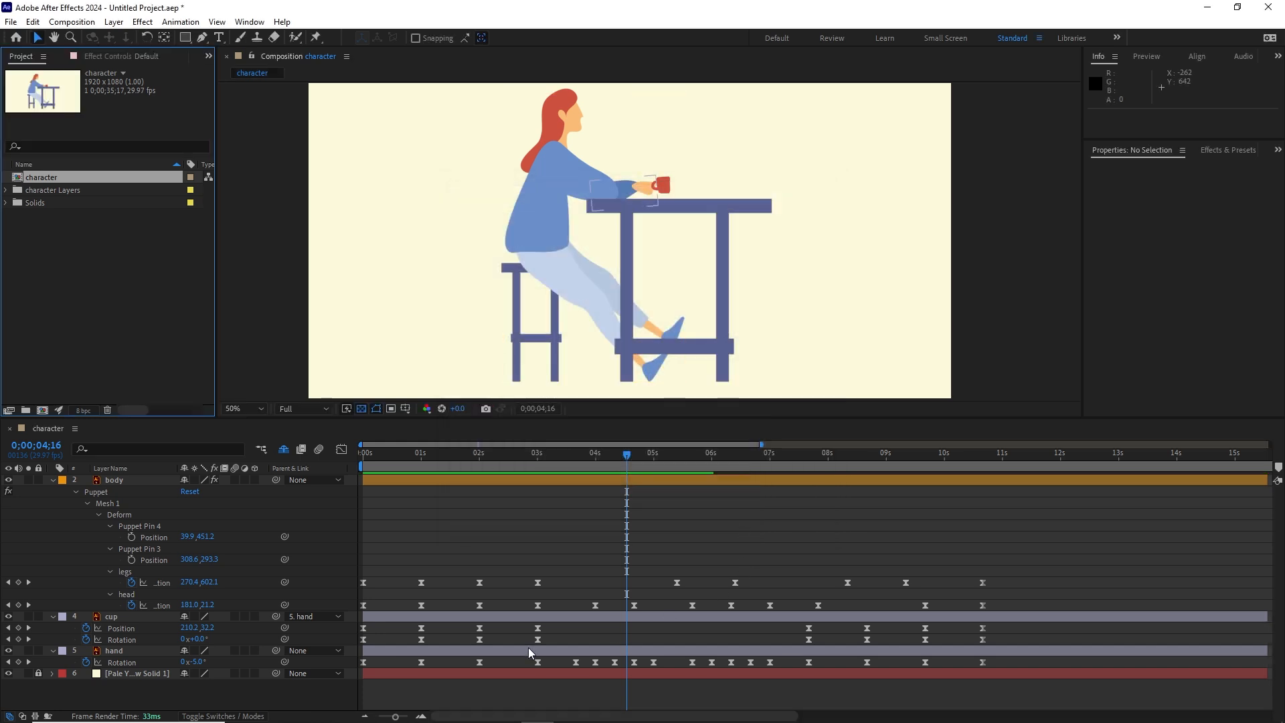
Step: Extend the body, cup and hand layers to the end of the composition
{"action": "left_click_drag", "start_coordinate": [395, 717], "coordinate": [338, 718]}
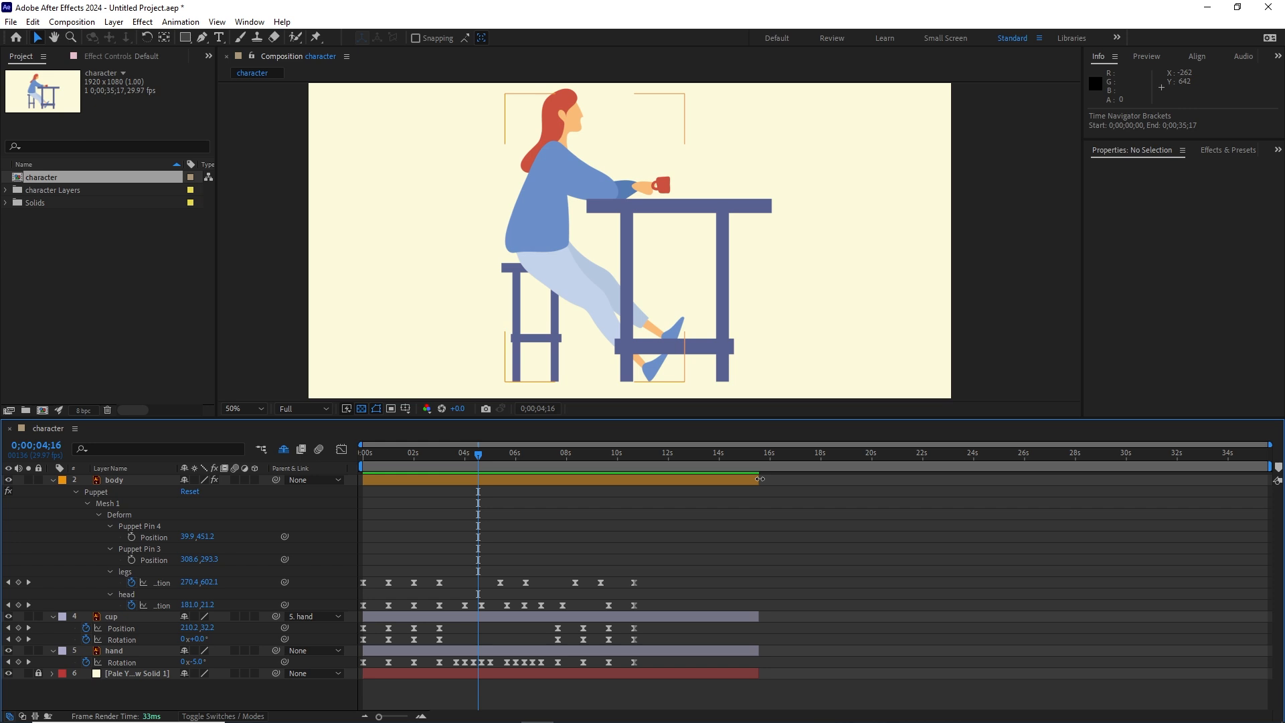
{"action": "left_click_drag", "start_coordinate": [760, 479], "coordinate": [1268, 480]}
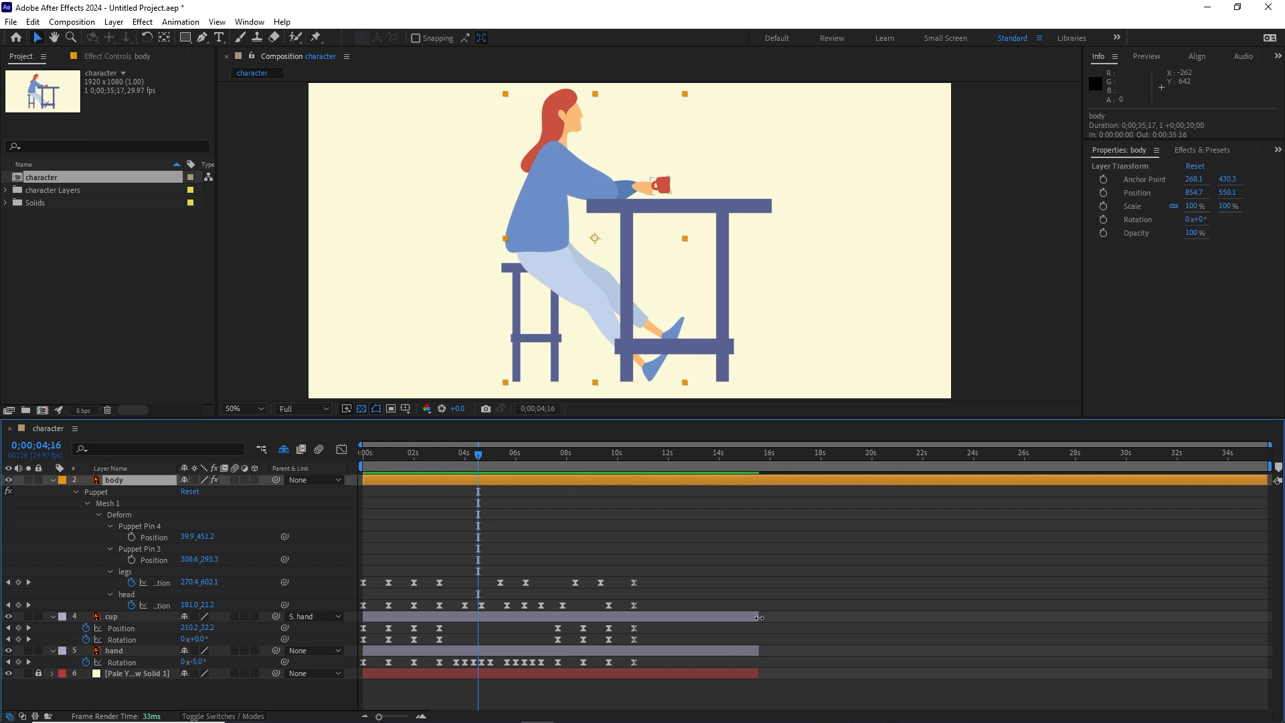
{"action": "left_click", "coordinate": [699, 644]}
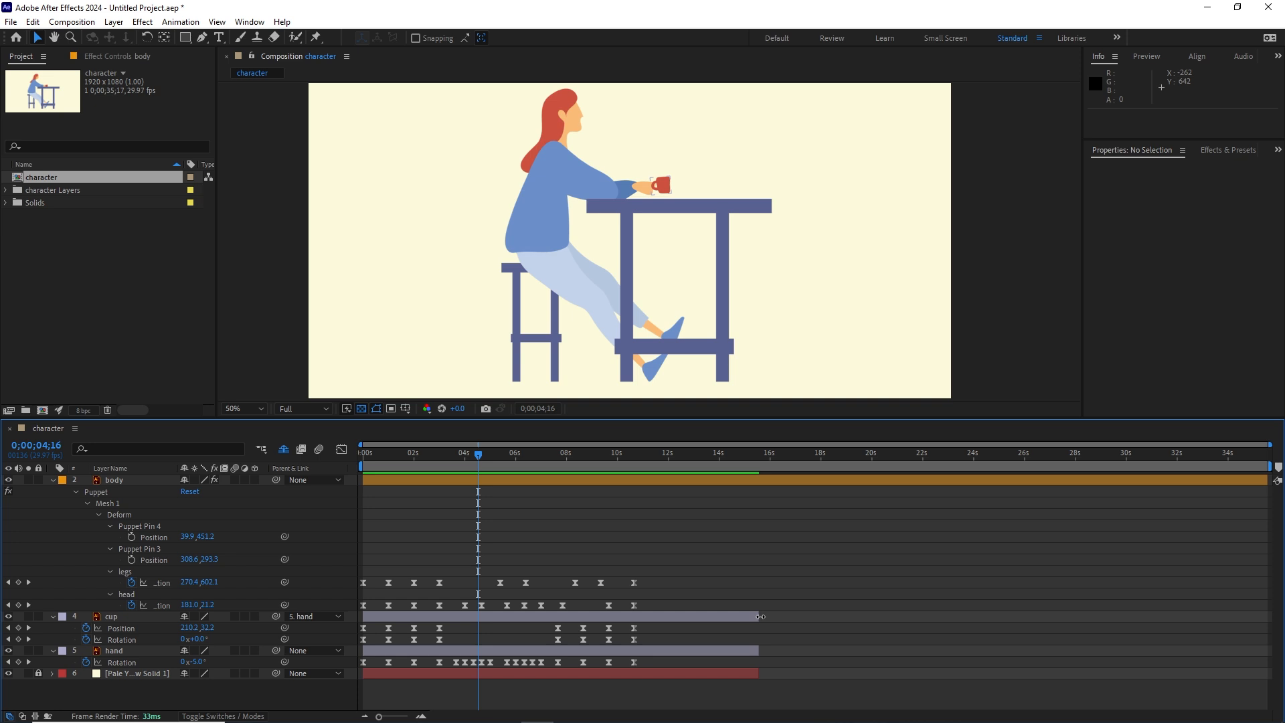
{"action": "left_click_drag", "start_coordinate": [761, 617], "coordinate": [1269, 616]}
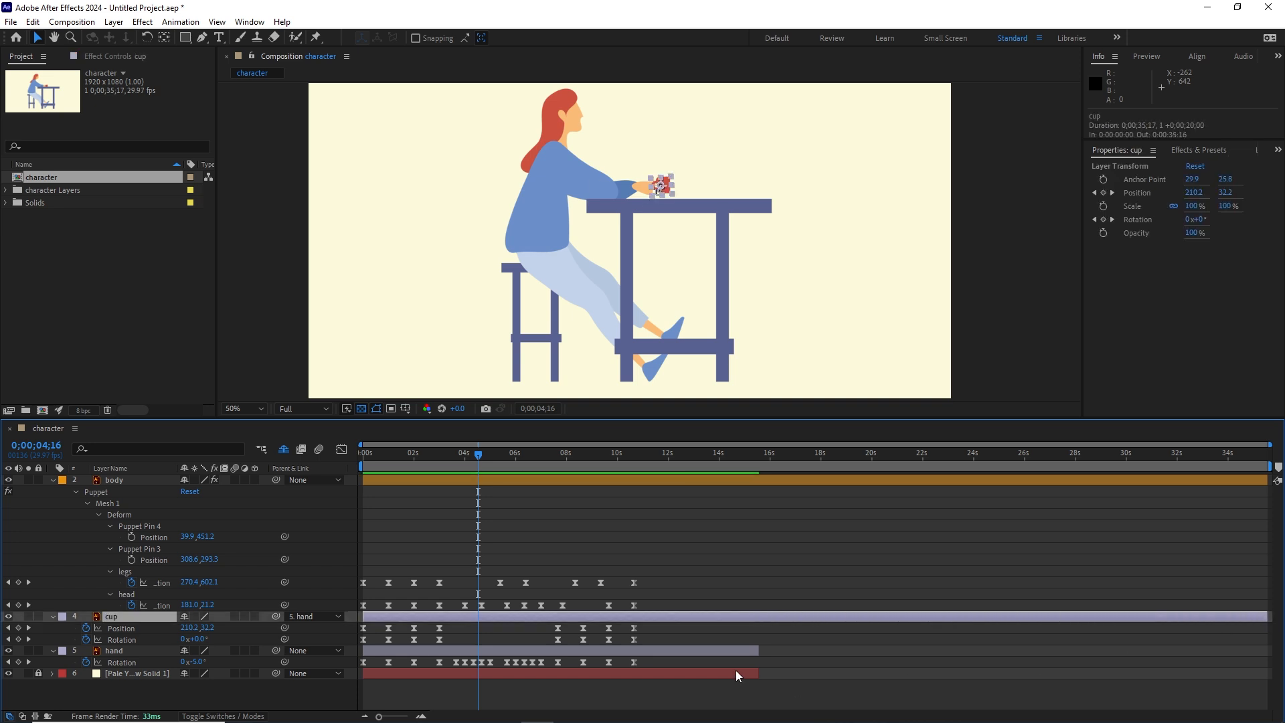
{"action": "left_click_drag", "start_coordinate": [760, 648], "coordinate": [1267, 665]}
Step: Unlock the pale yellow background solid and extend it to the end of the composition
{"action": "left_click_drag", "start_coordinate": [758, 674], "coordinate": [1052, 676]}
{"action": "left_click", "coordinate": [38, 673]}
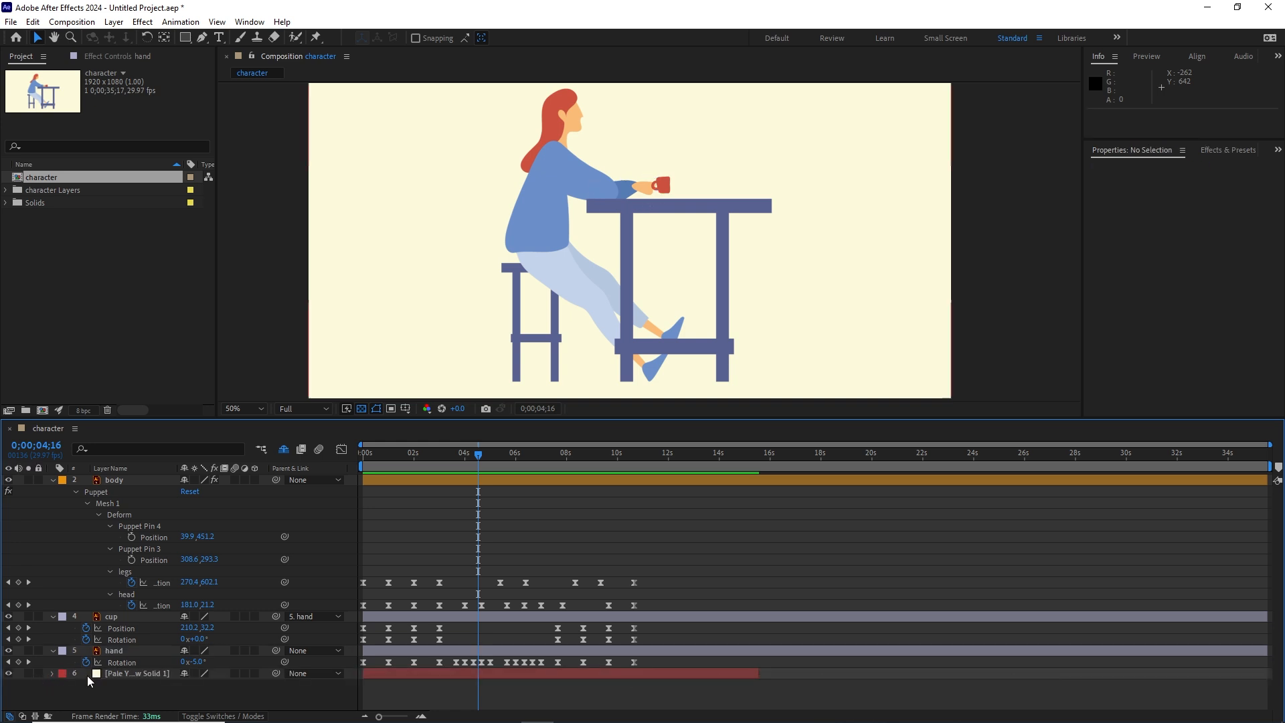
{"action": "left_click_drag", "start_coordinate": [759, 675], "coordinate": [1268, 673]}
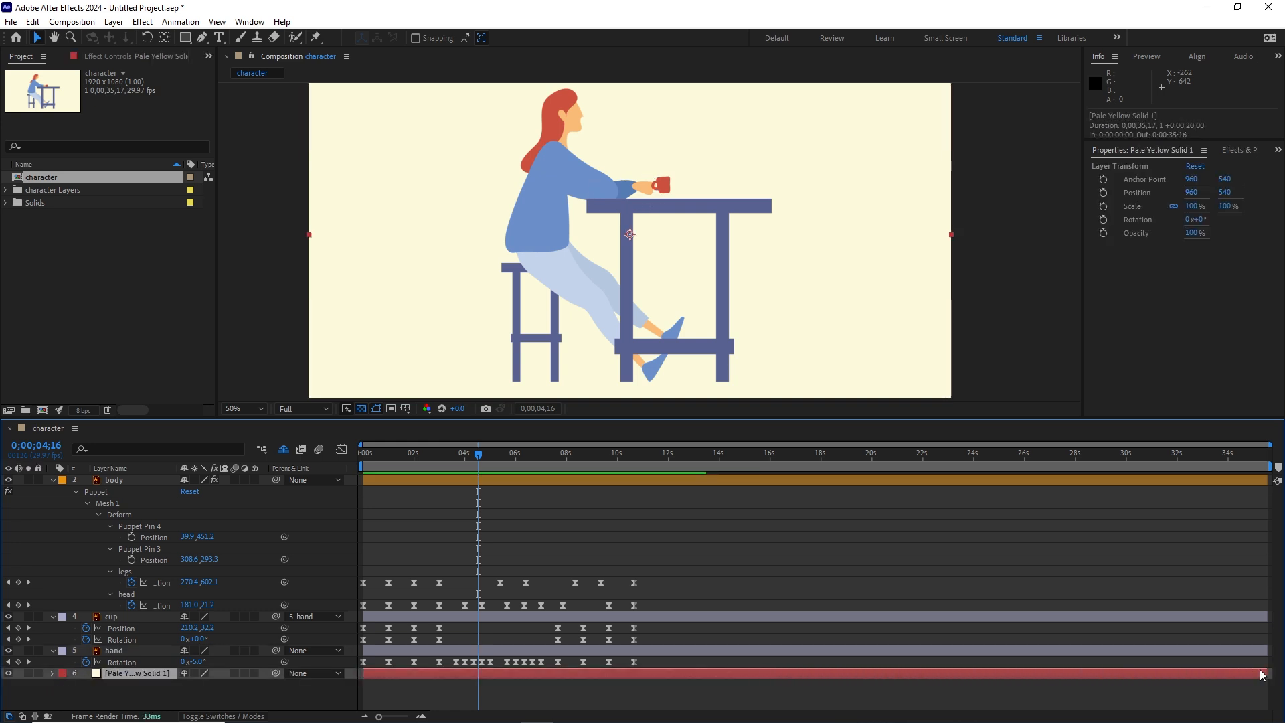
Step: Reveal the shy layers, unlock the table and chair, and extend both to the end of the composition
{"action": "left_click", "coordinate": [283, 449]}
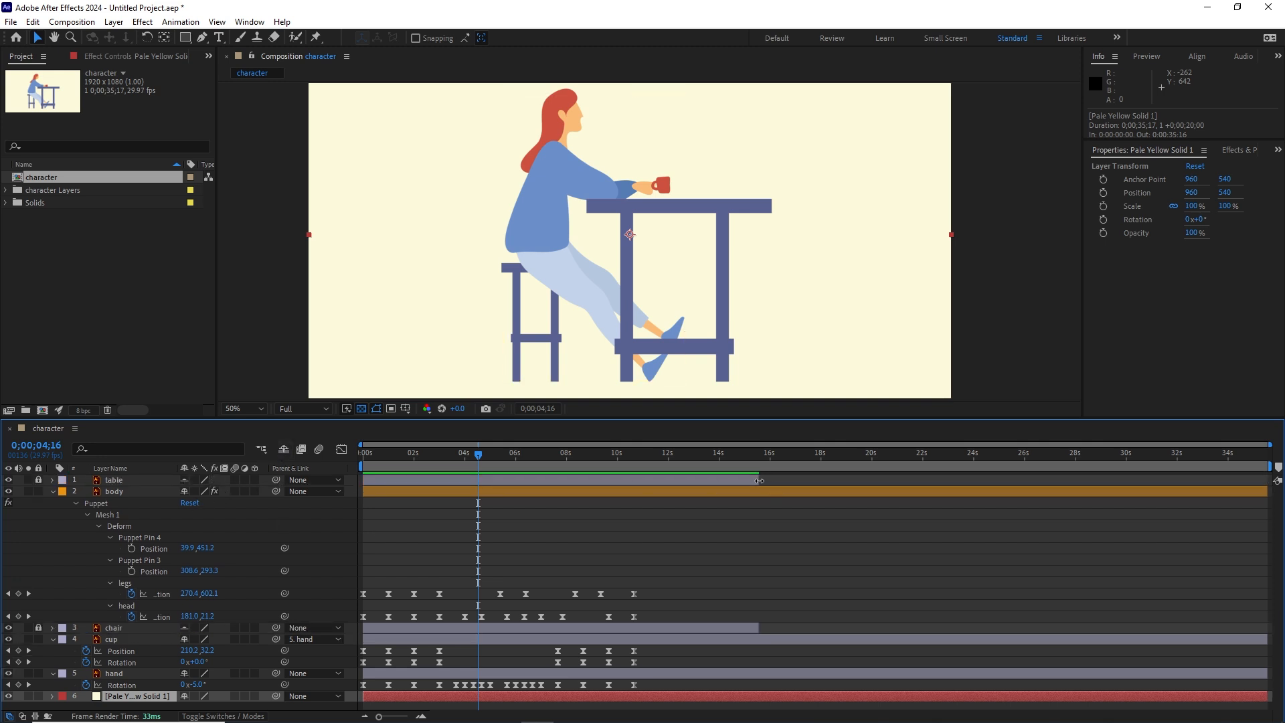
{"action": "left_click", "coordinate": [888, 476]}
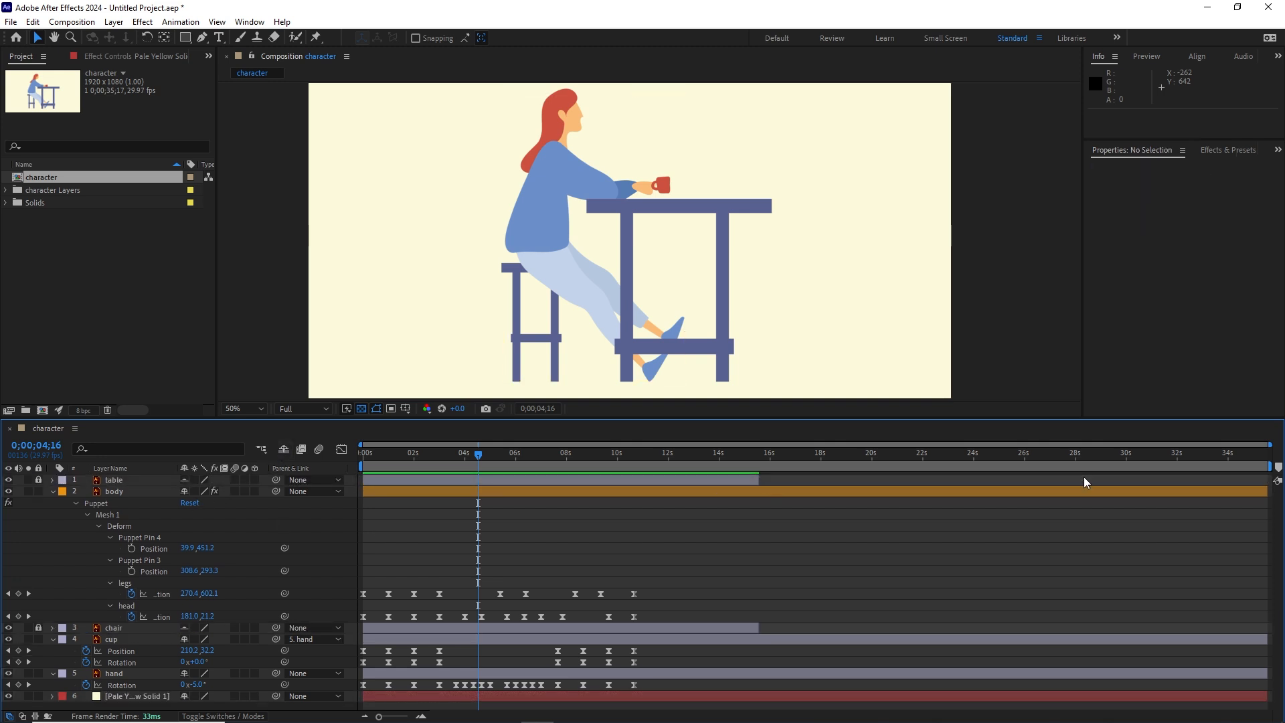
{"action": "left_click", "coordinate": [39, 481]}
{"action": "left_click_drag", "start_coordinate": [760, 479], "coordinate": [1270, 480]}
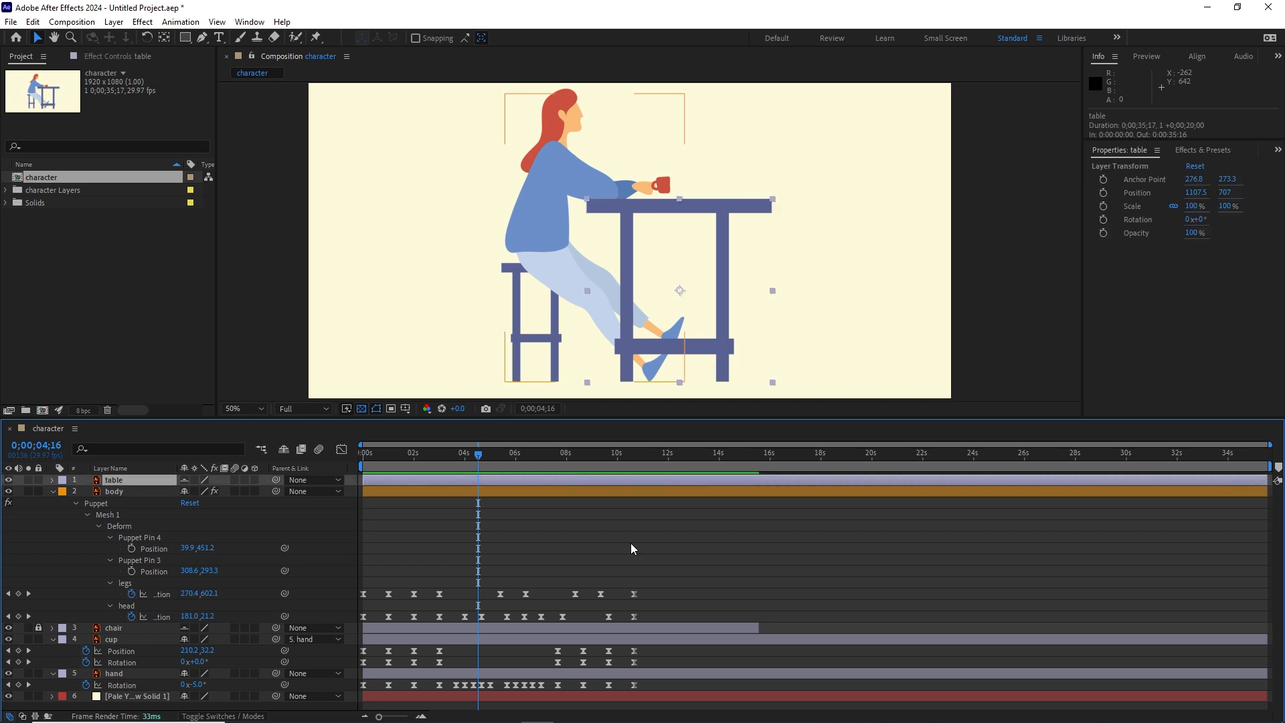
{"action": "left_click", "coordinate": [38, 627]}
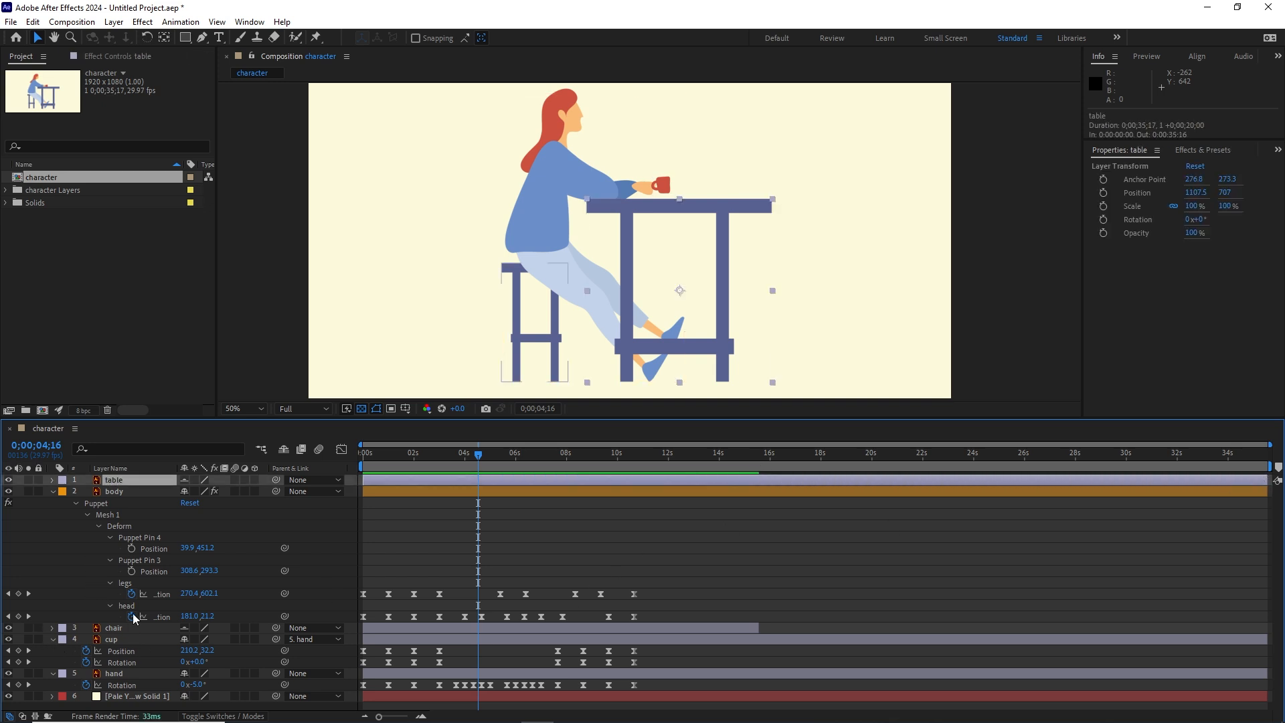
{"action": "left_click_drag", "start_coordinate": [759, 627], "coordinate": [1269, 628]}
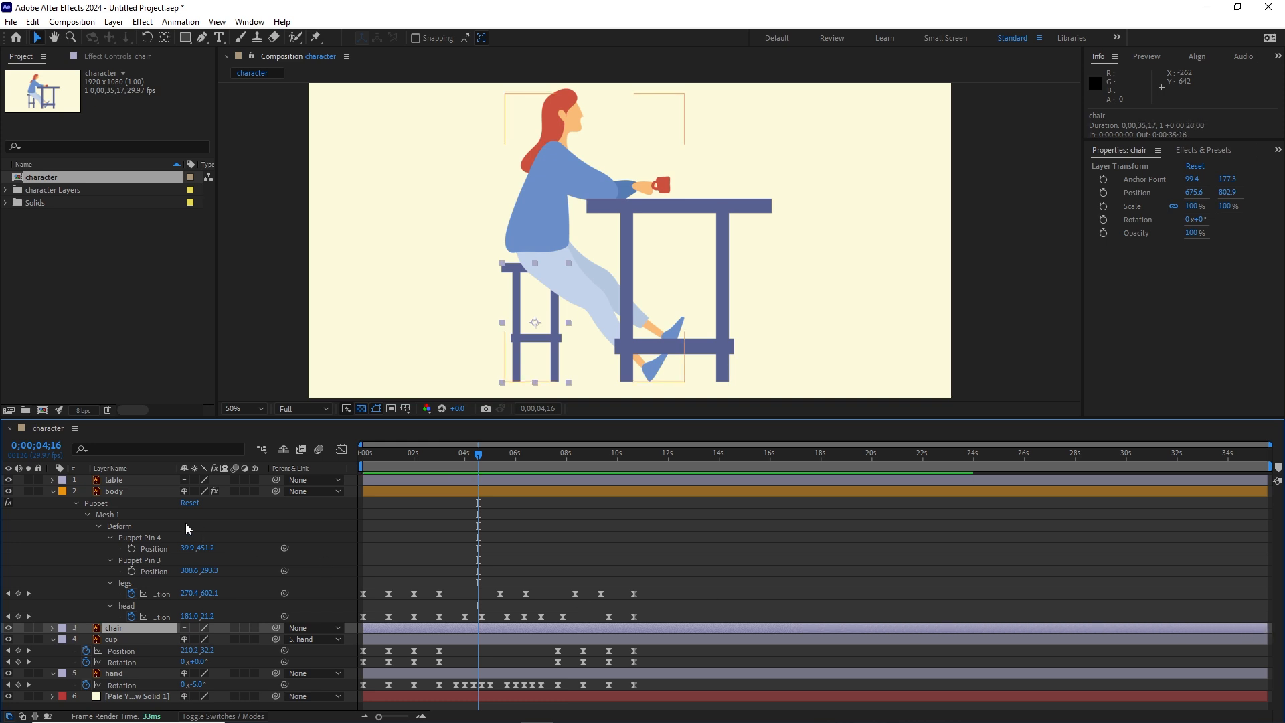
Step: Hide the shy layers again and return the playhead to the start of the composition
{"action": "left_click", "coordinate": [285, 452]}
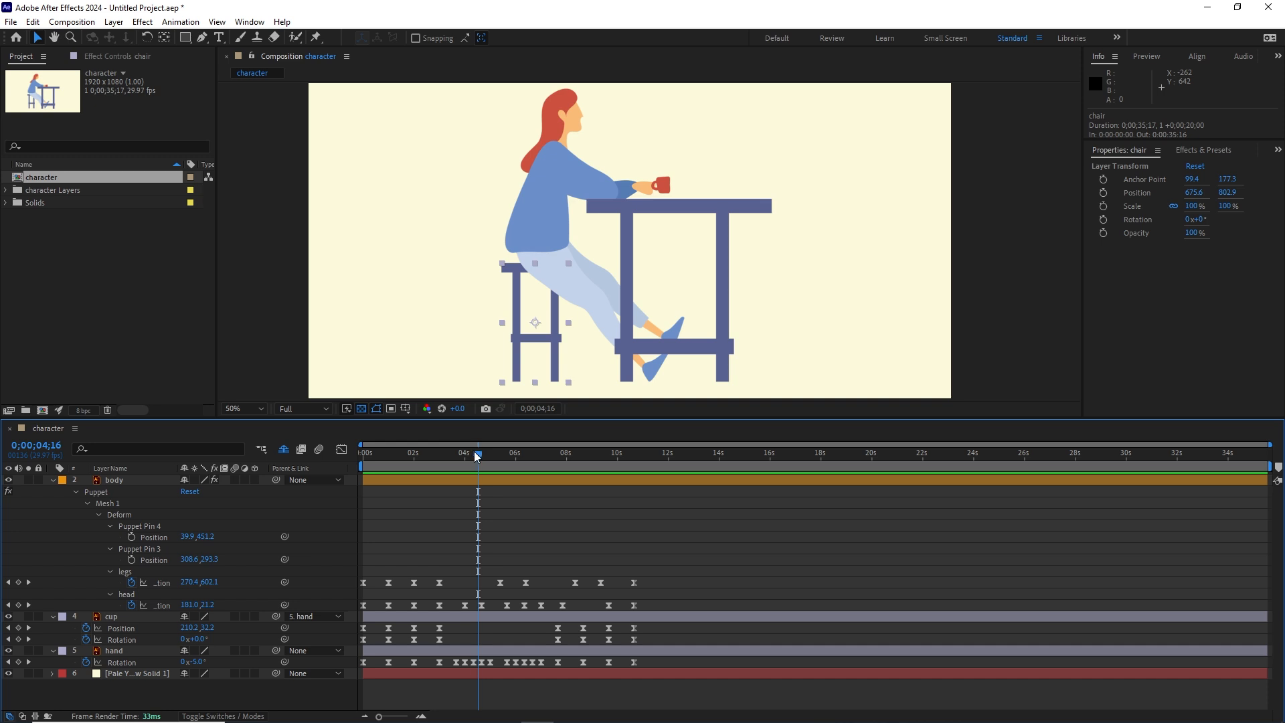
{"action": "left_click_drag", "start_coordinate": [475, 453], "coordinate": [323, 455]}
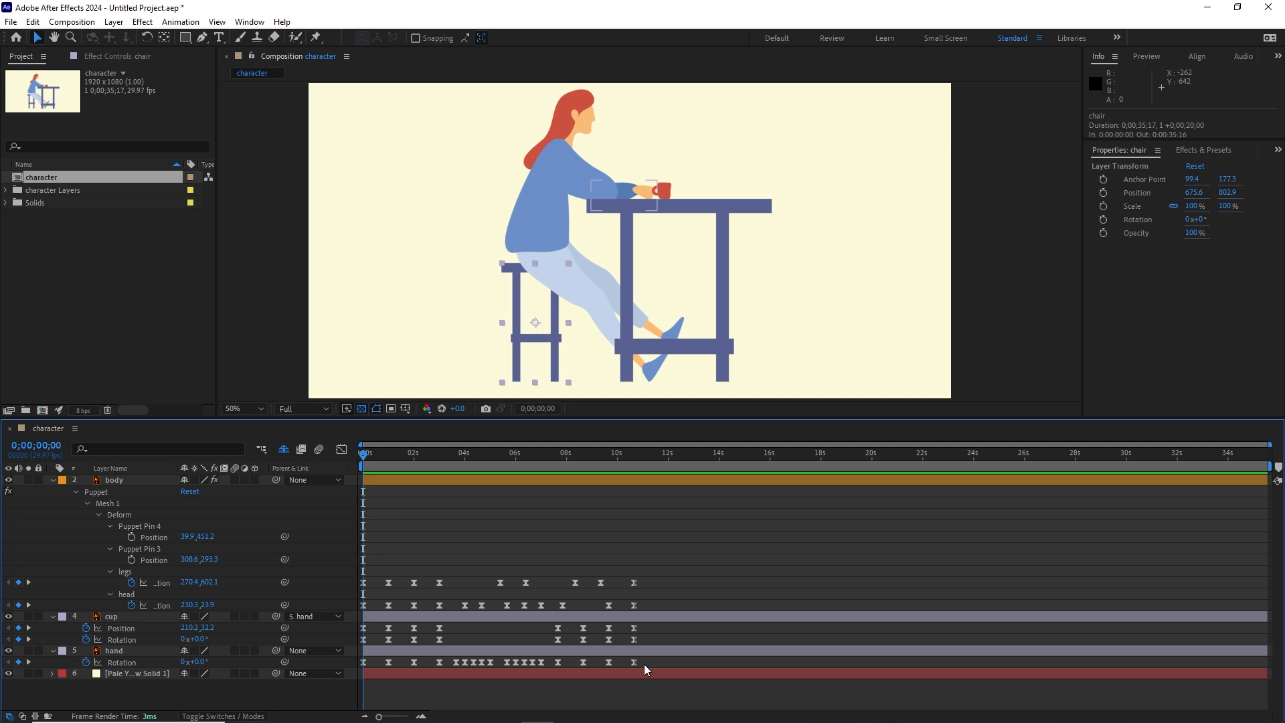
Step: Try to repeat the hand's motion by pasting a copy of all its rotation keyframes at 0;00;10;20
{"action": "left_click_drag", "start_coordinate": [644, 660], "coordinate": [357, 668]}
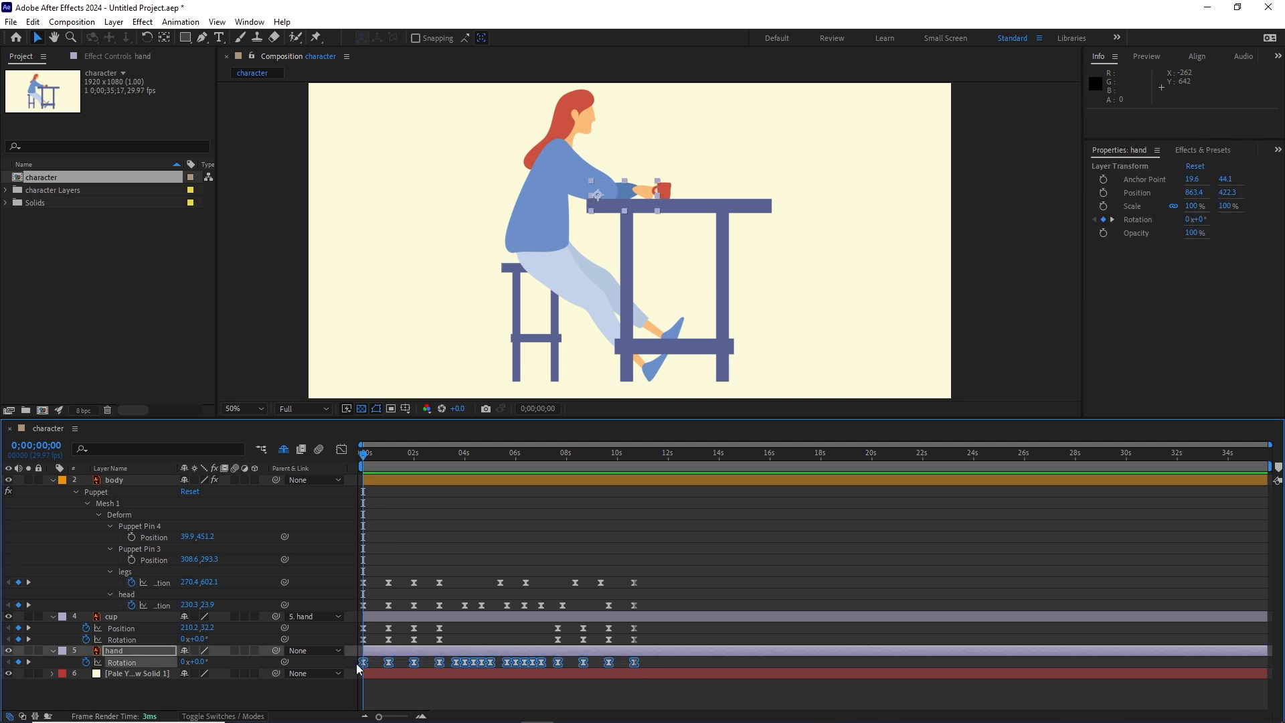
{"action": "key", "text": "ctrl+c"}
{"action": "left_click_drag", "start_coordinate": [531, 456], "coordinate": [633, 469]}
{"action": "key", "text": "ctrl+v"}
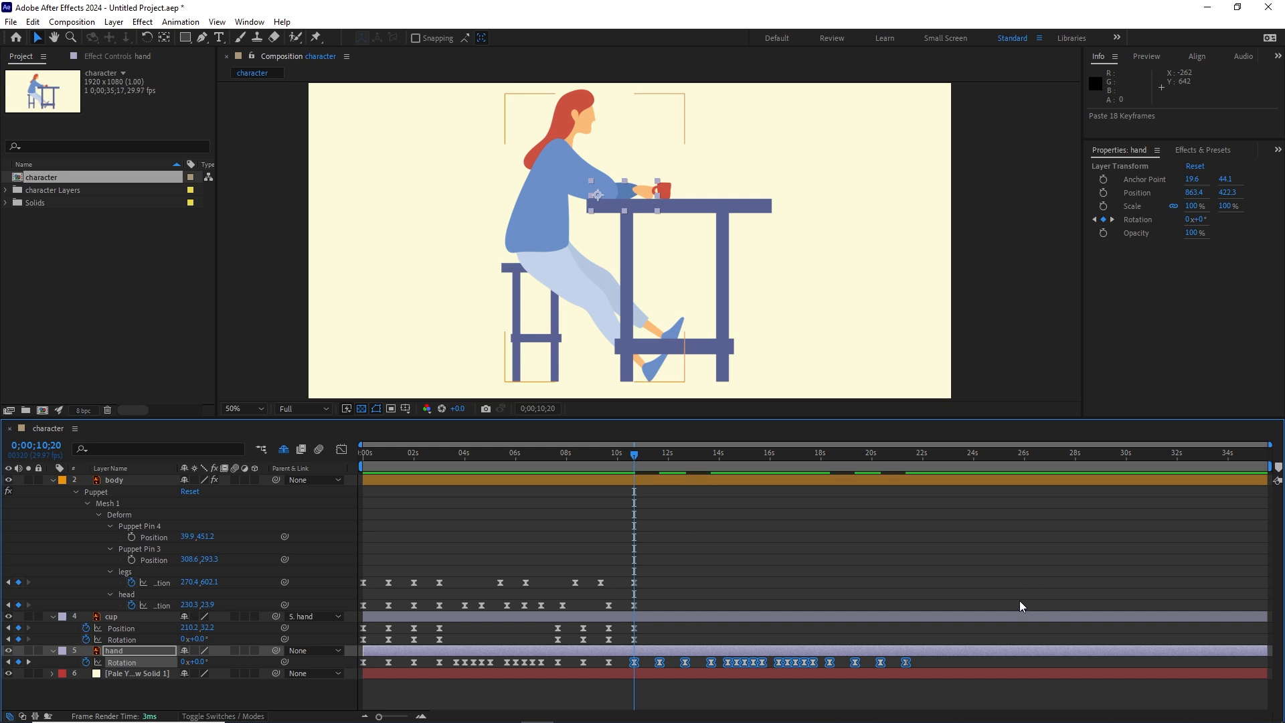
{"action": "key", "text": "ctrl+z"}
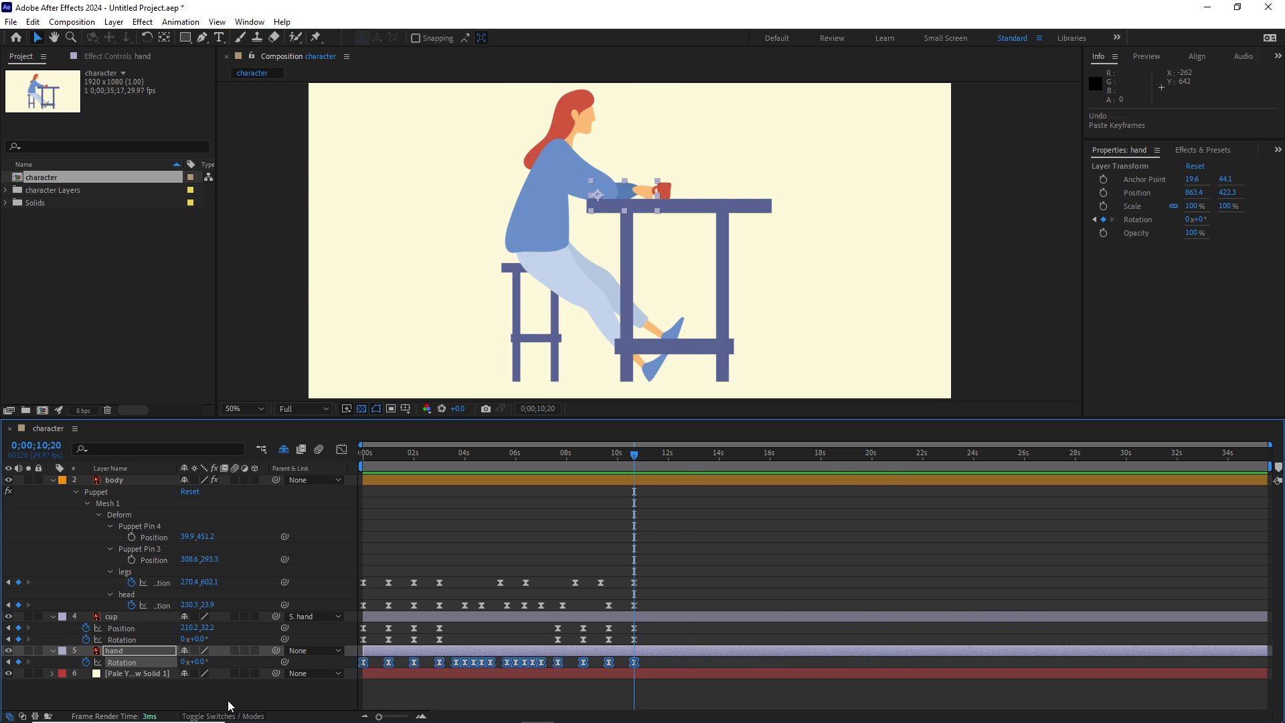
{"action": "left_click", "coordinate": [220, 701]}
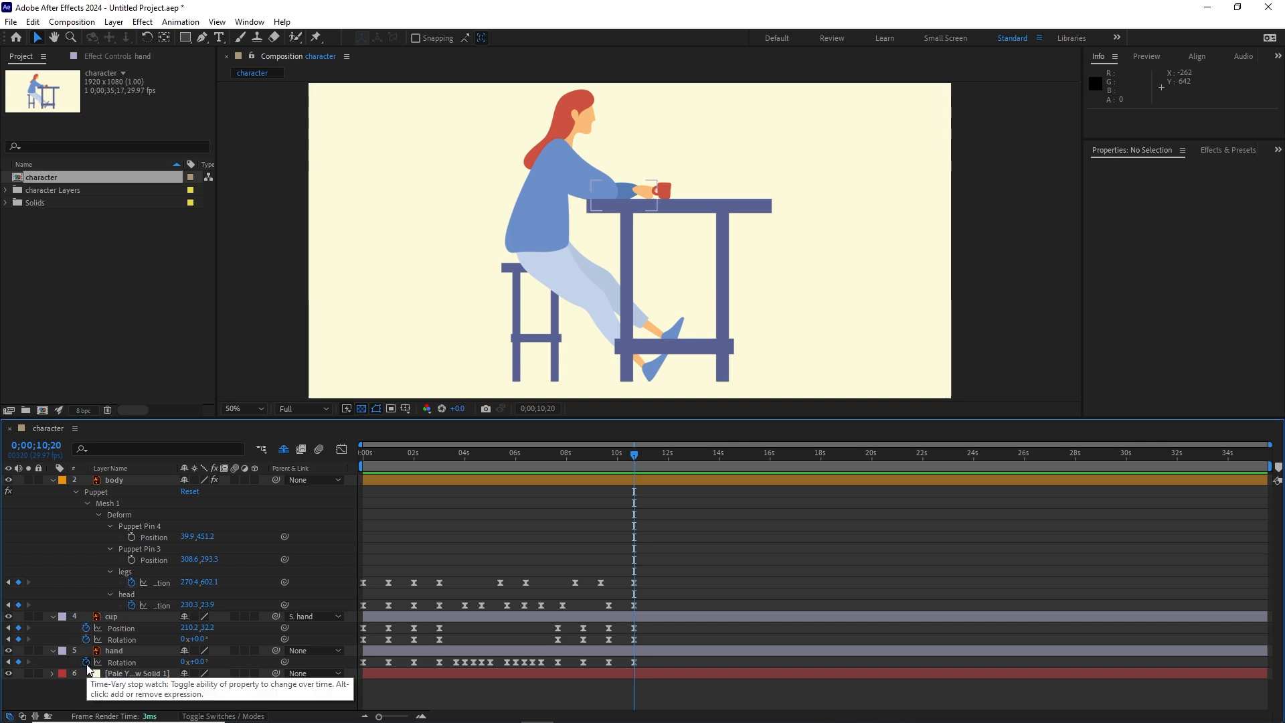
Step: Add the expression loopOut("cycle") to the hand layer's rotation
{"action": "left_click", "coordinate": [87, 663], "text": "alt"}
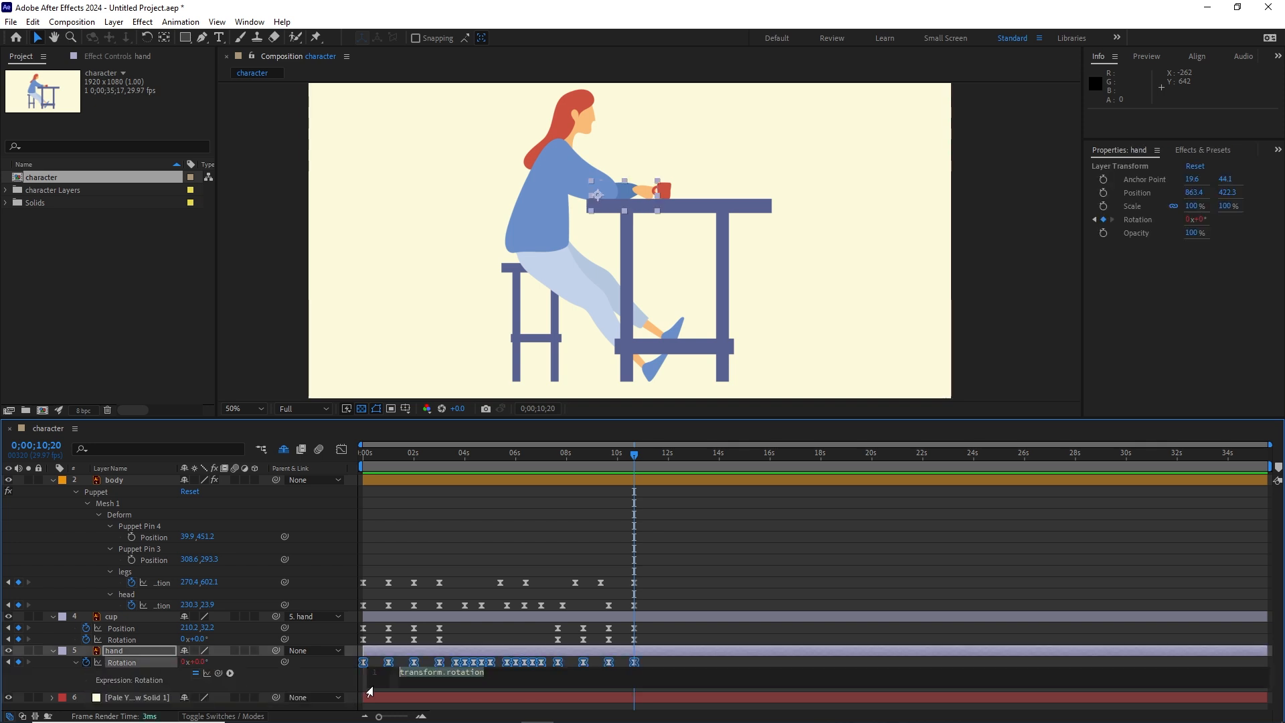
{"action": "scroll", "coordinate": [516, 687], "scroll_direction": "up", "scroll_amount": 5}
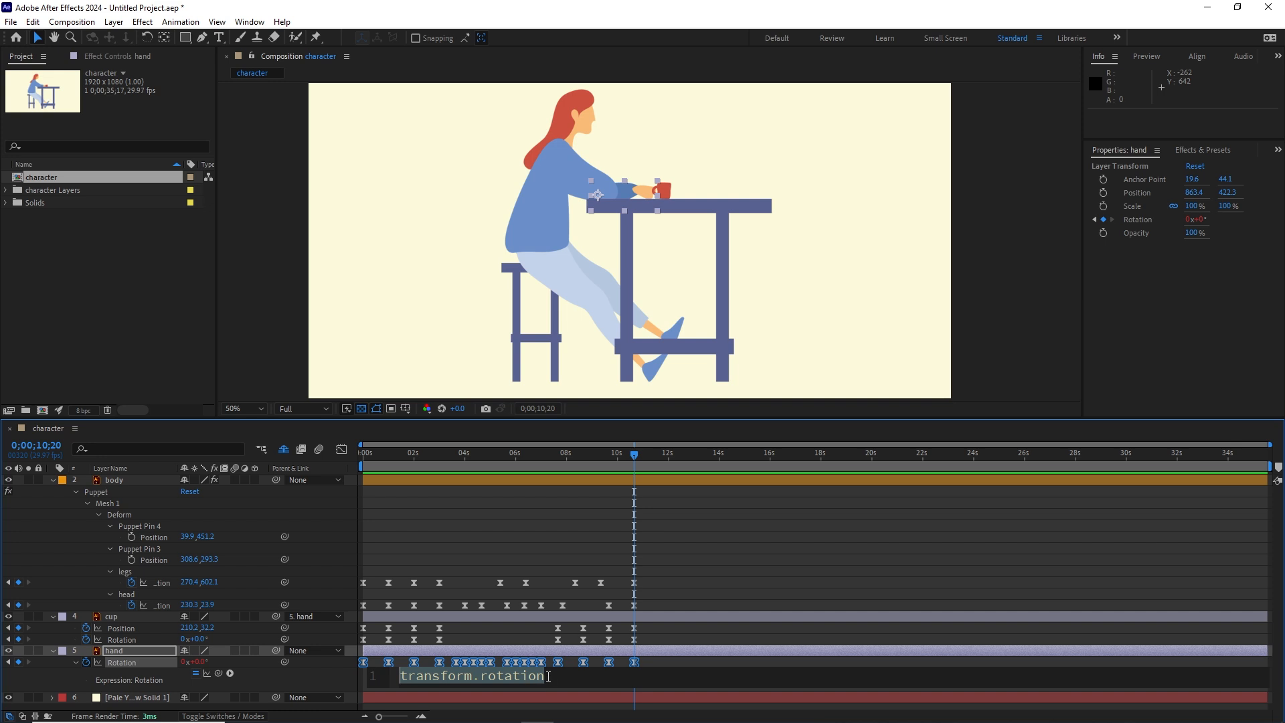
{"action": "left_click", "coordinate": [553, 675]}
{"action": "left_click_drag", "start_coordinate": [554, 675], "coordinate": [447, 675]}
{"action": "type", "text": "loop"}
{"action": "key", "text": "Down"}
{"action": "key", "text": "Down"}
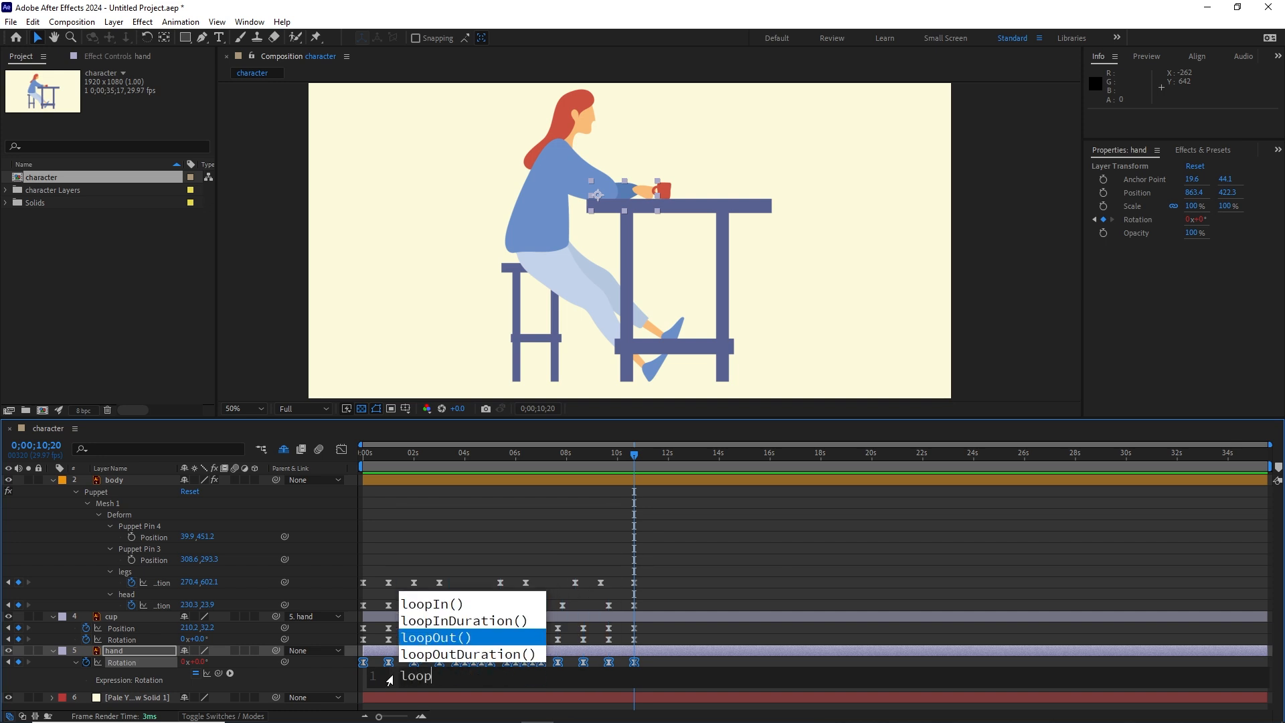
{"action": "key", "text": "Return"}
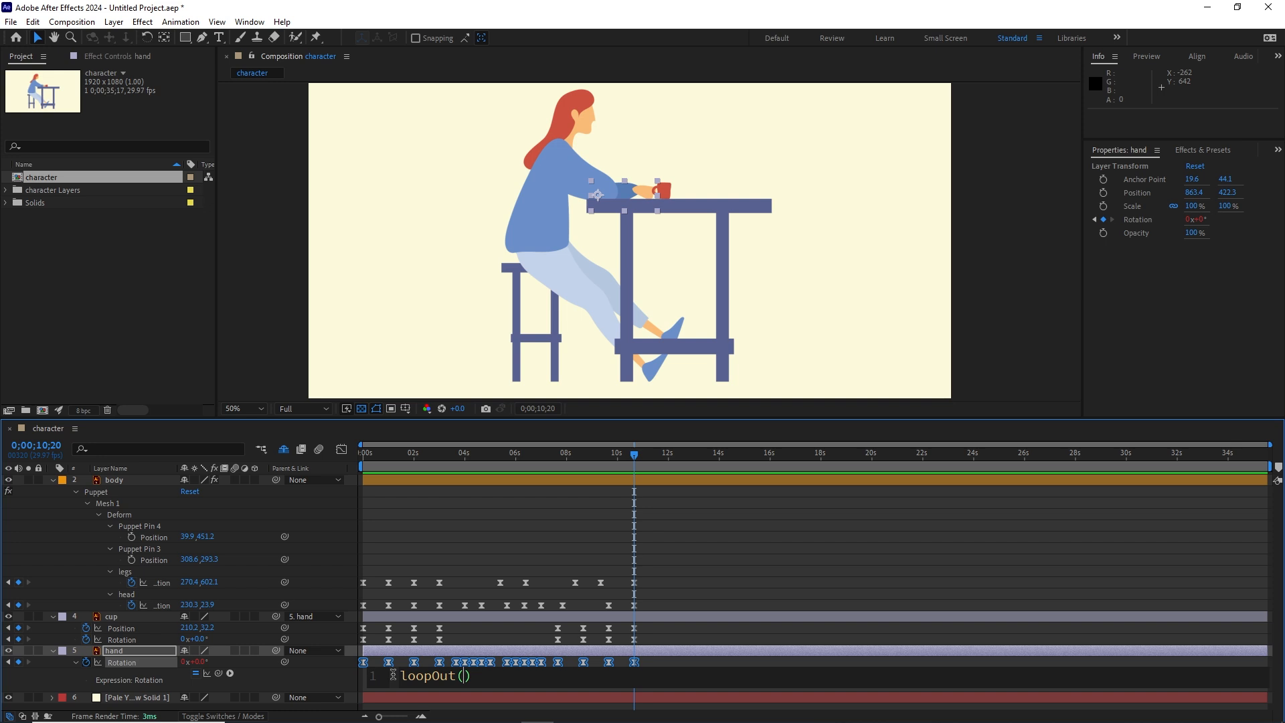
{"action": "type", "text": "\""}
{"action": "key", "text": "Return"}
{"action": "left_click", "coordinate": [708, 636]}
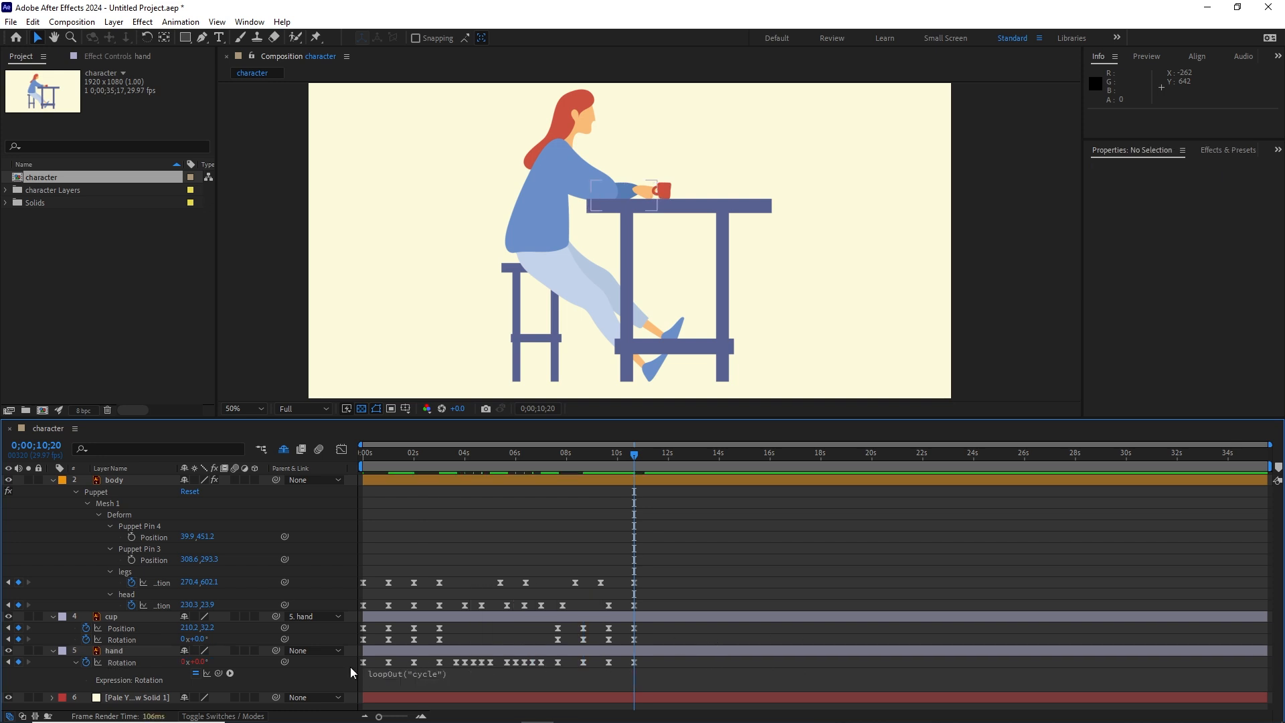
Step: Copy the hand's loopOut("cycle") expression and apply it to the cup layer's rotation and position
{"action": "left_click", "coordinate": [406, 676]}
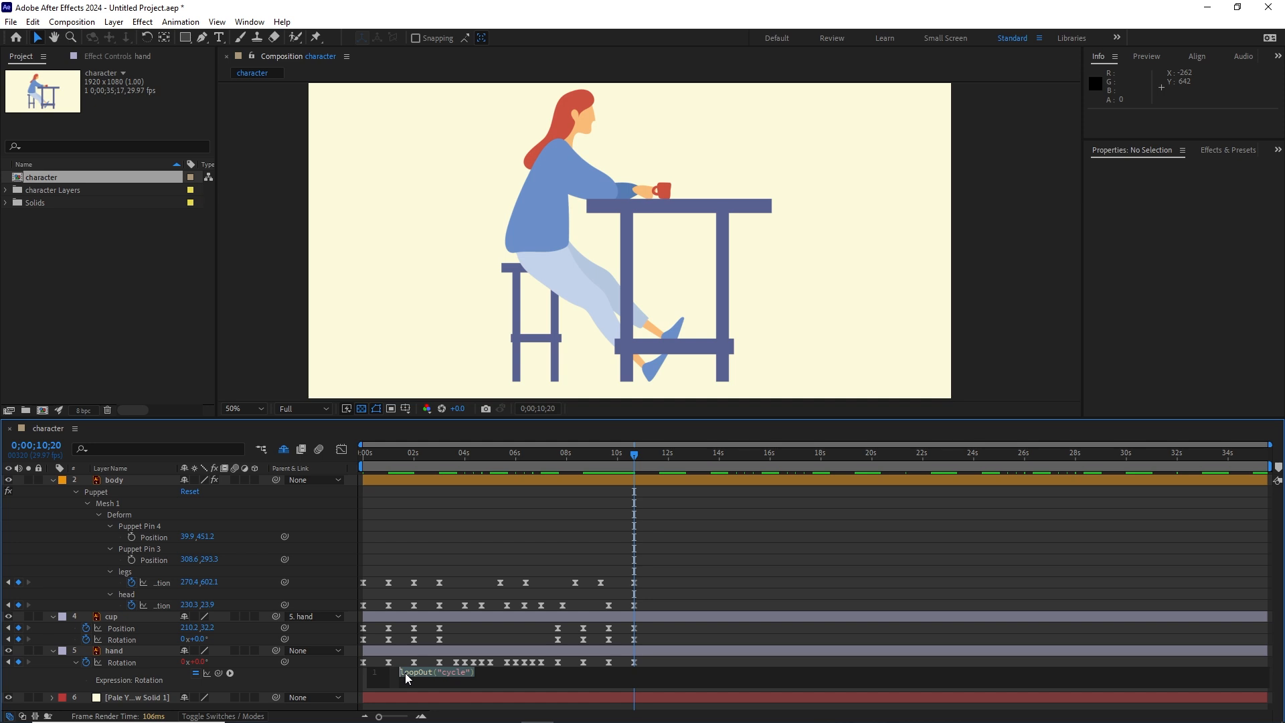
{"action": "left_click", "coordinate": [675, 646]}
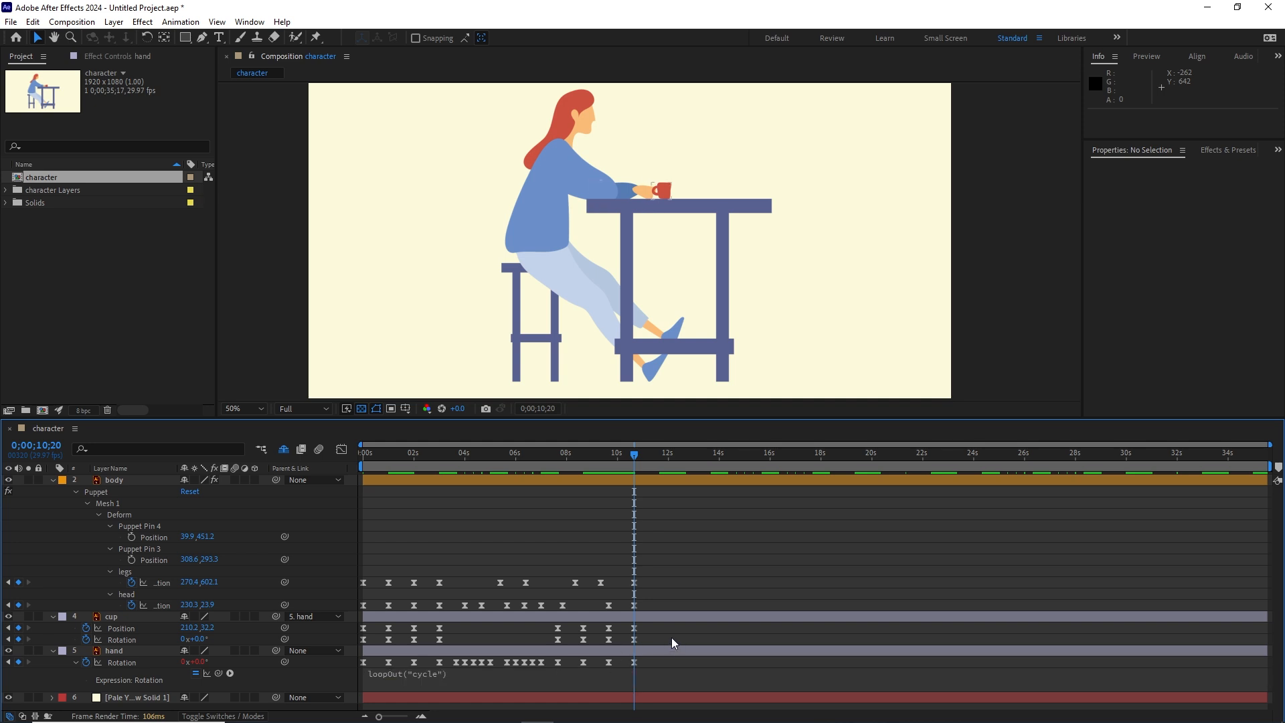
{"action": "left_click", "coordinate": [86, 641], "text": "alt"}
{"action": "key", "text": "ctrl+v"}
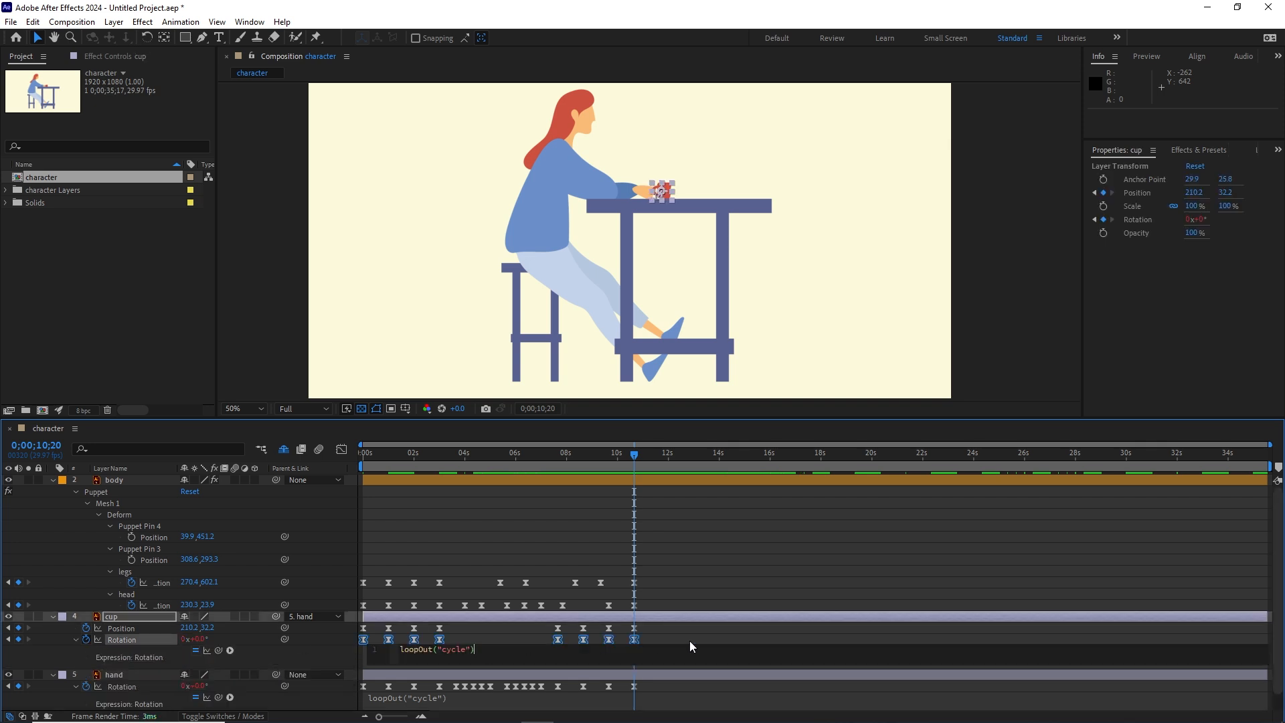
{"action": "left_click", "coordinate": [718, 642]}
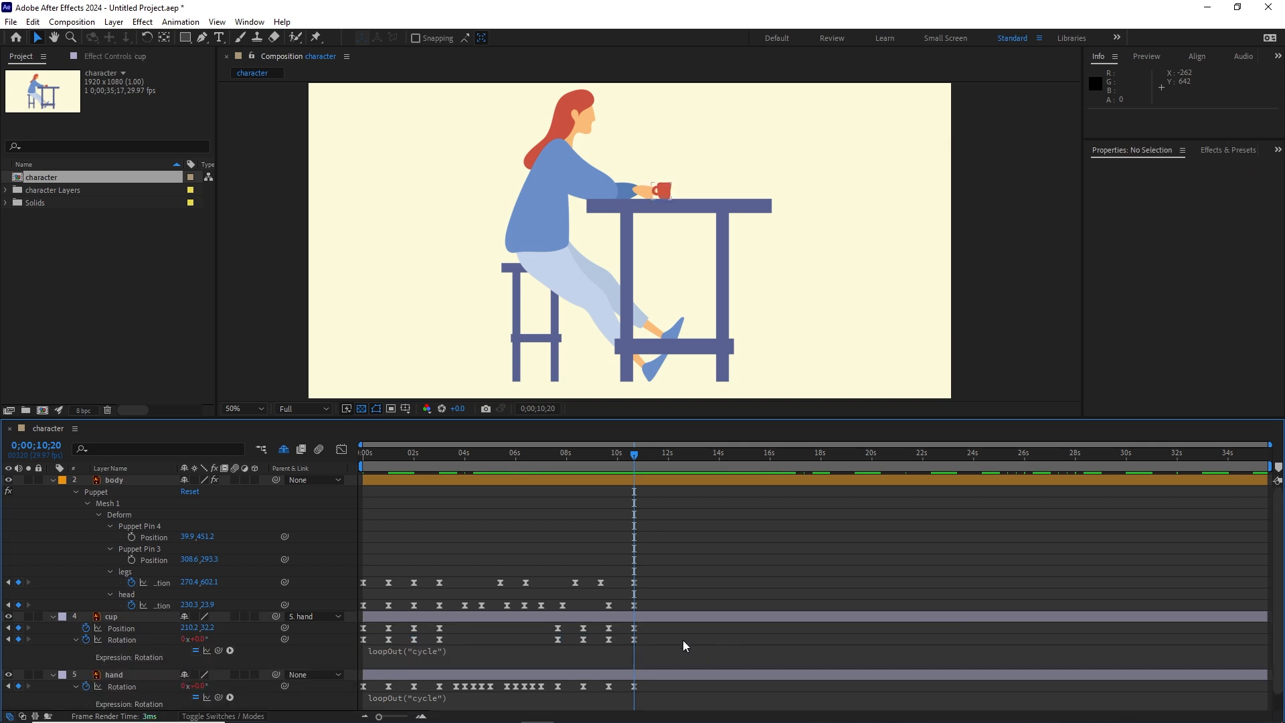
{"action": "left_click", "coordinate": [86, 628], "text": "alt"}
{"action": "key", "text": "ctrl+v"}
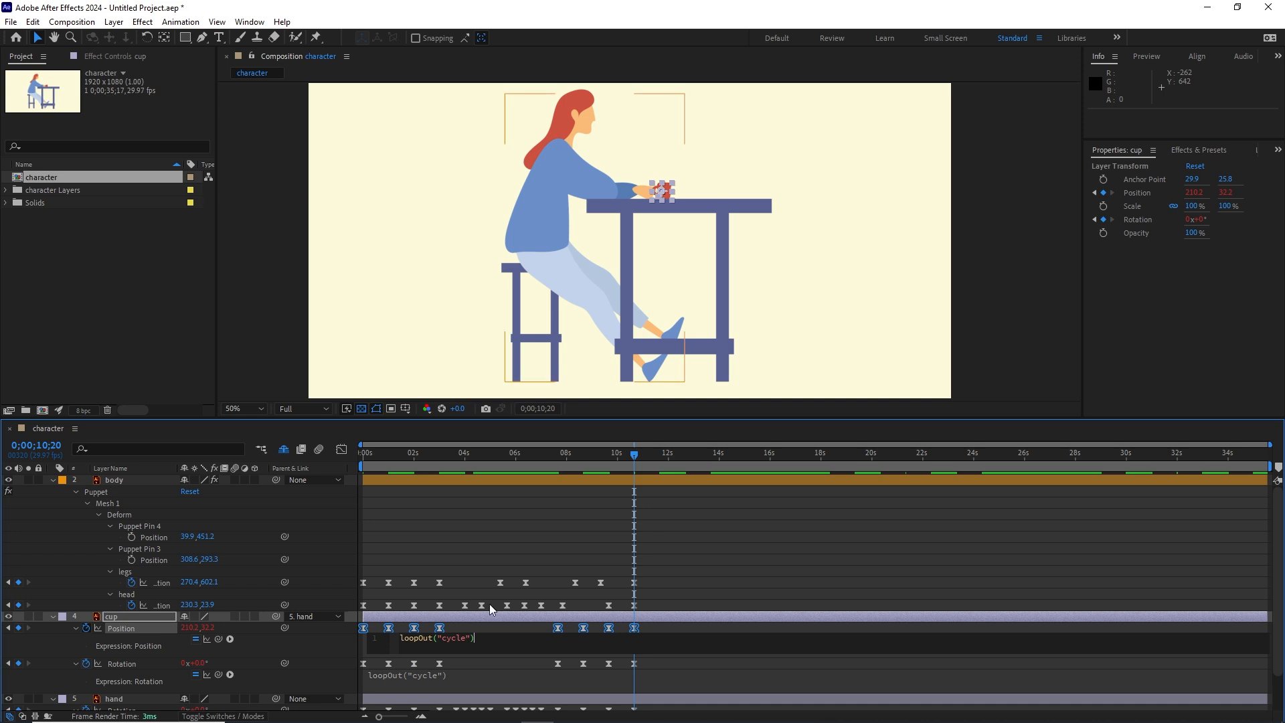
{"action": "left_click", "coordinate": [665, 603]}
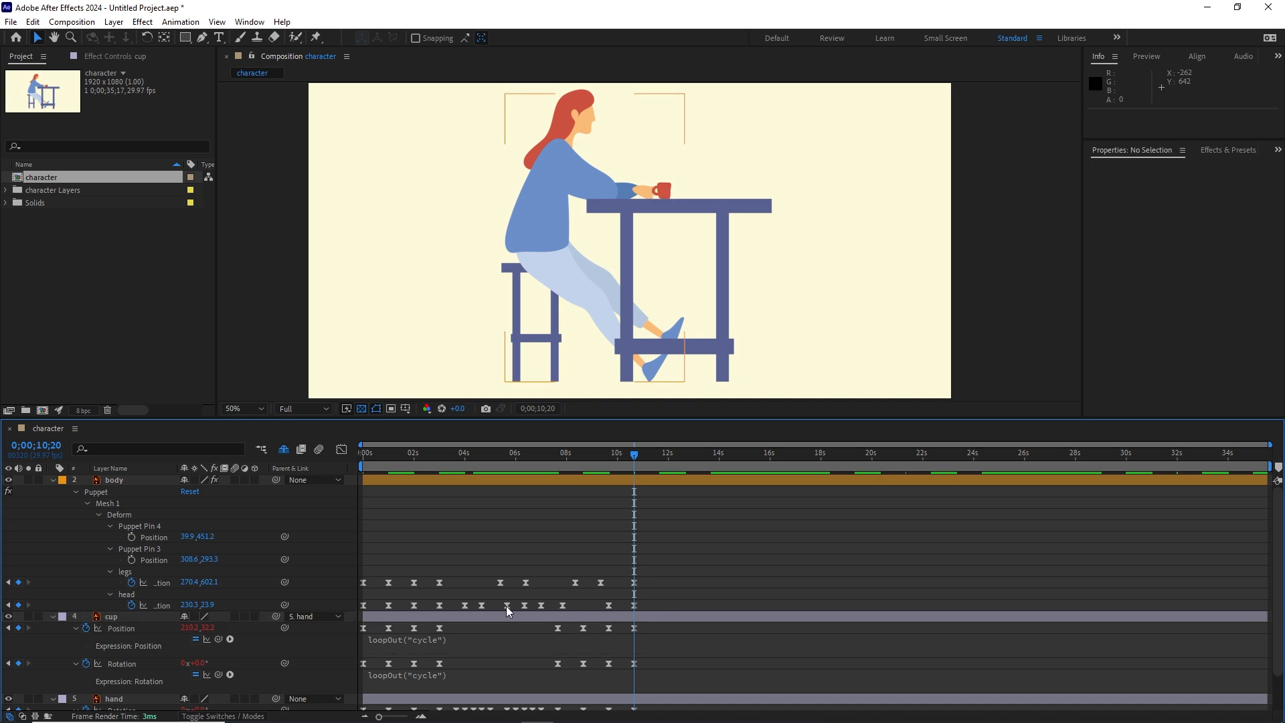
Step: Apply the copied loopOut("cycle") expression to the position of the body's head and legs puppet pins
{"action": "left_click", "coordinate": [132, 605], "text": "alt"}
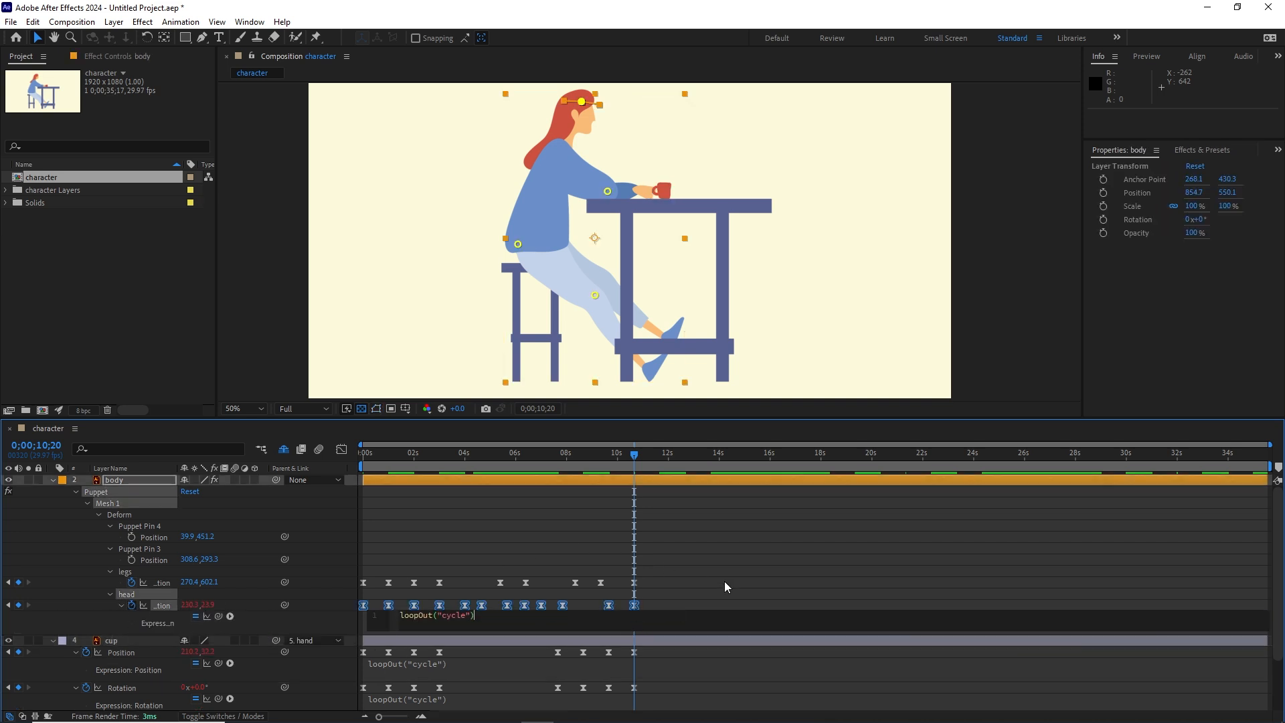
{"action": "key", "text": "ctrl+v"}
{"action": "left_click", "coordinate": [736, 606]}
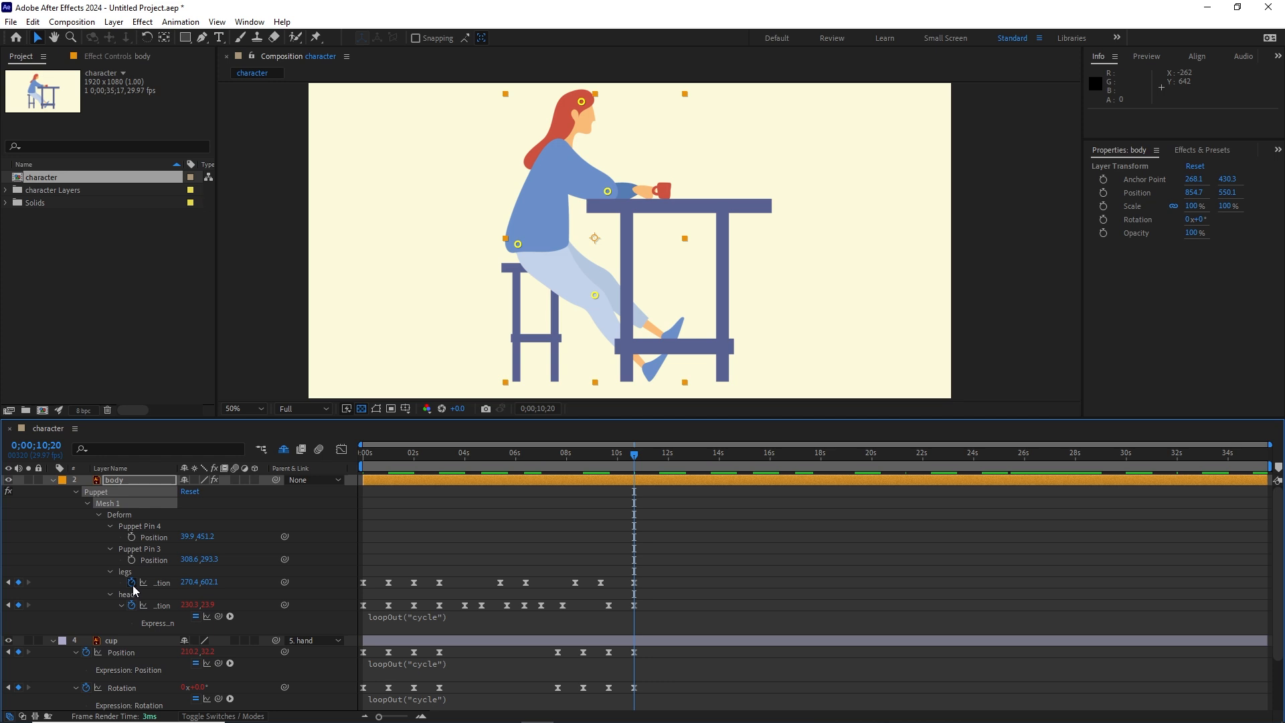
{"action": "left_click", "coordinate": [132, 582], "text": "alt"}
{"action": "key", "text": "ctrl+v"}
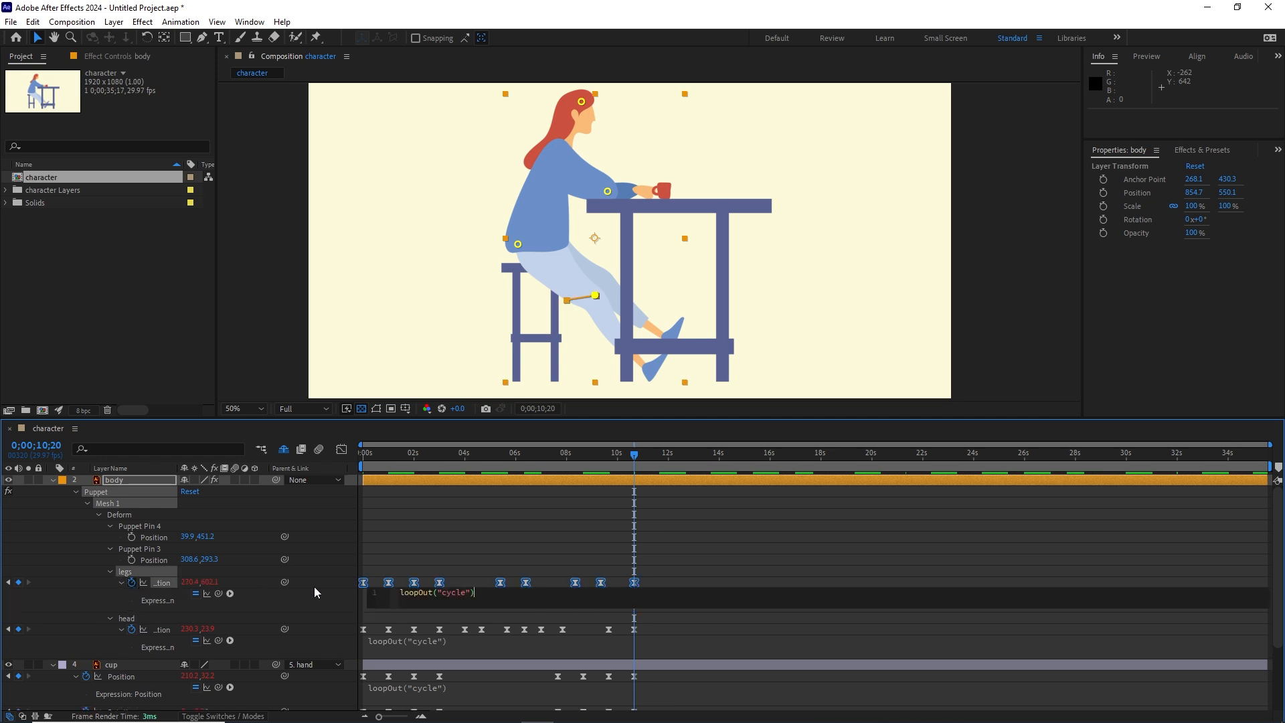
{"action": "left_click", "coordinate": [676, 582]}
Step: Play the composition from the start to check how the looped motion repeats
{"action": "key", "text": "Home"}
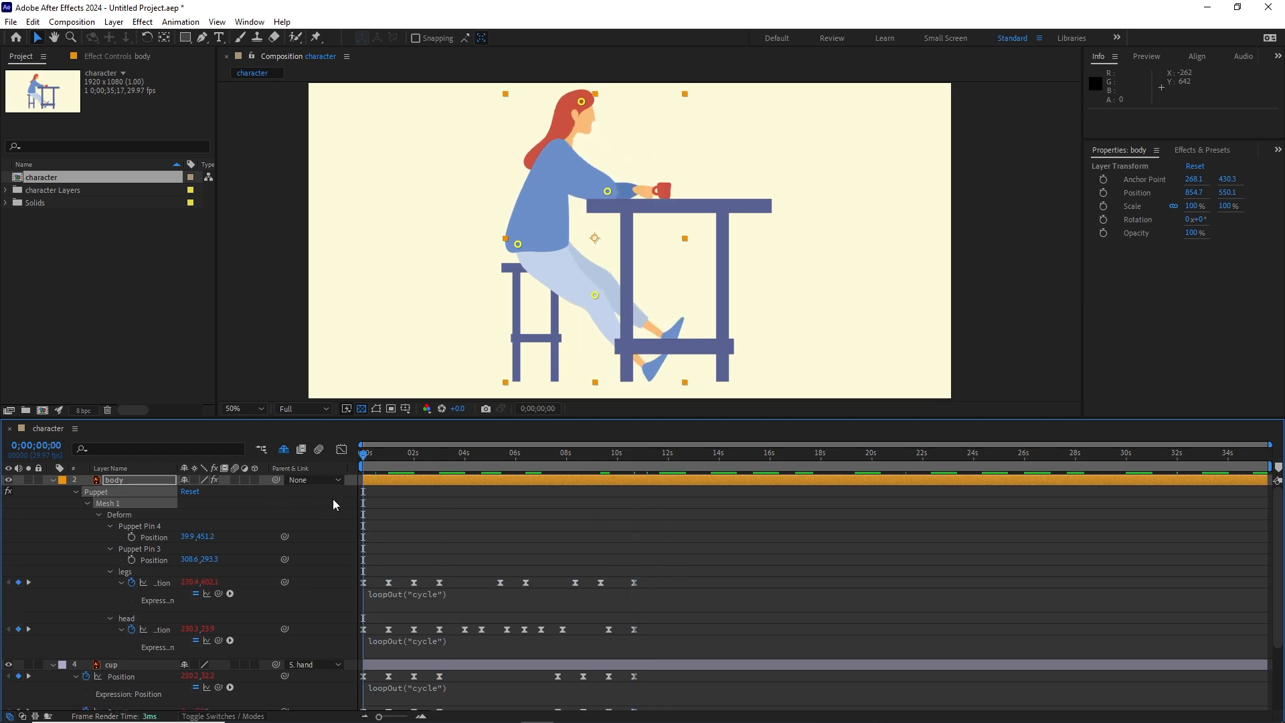
{"action": "key", "text": "space"}
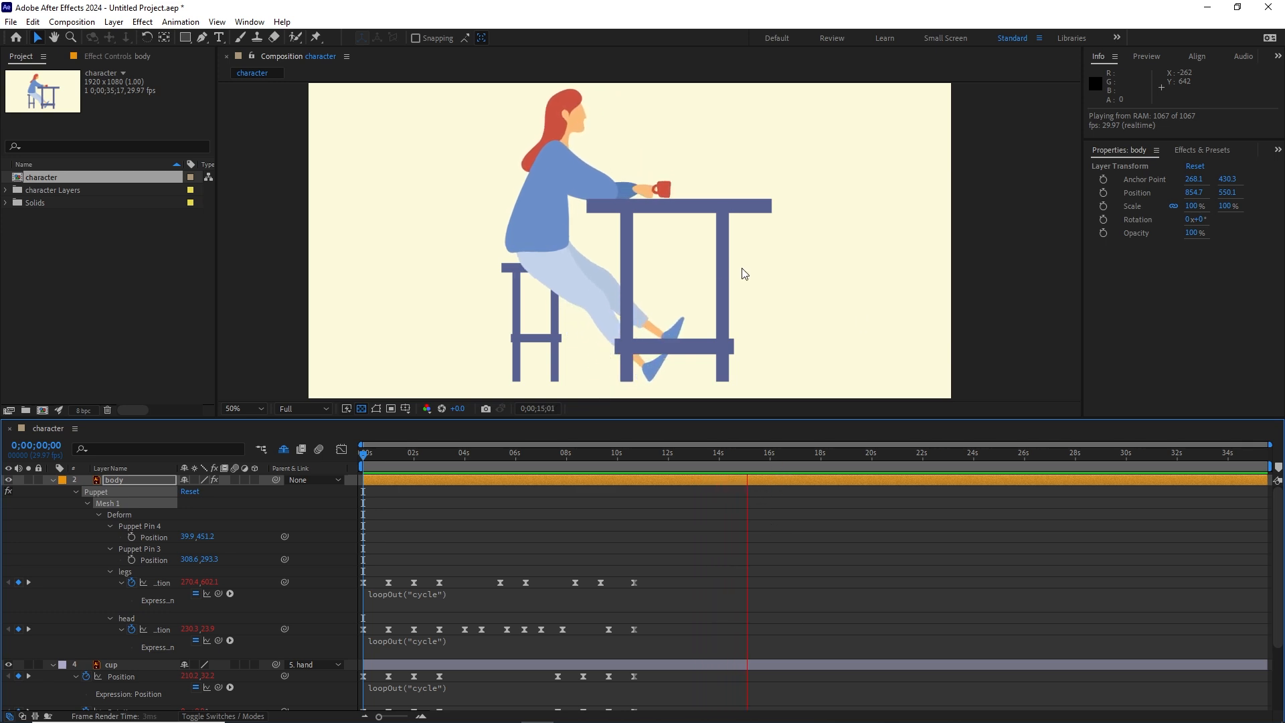
{"action": "key", "text": "space"}
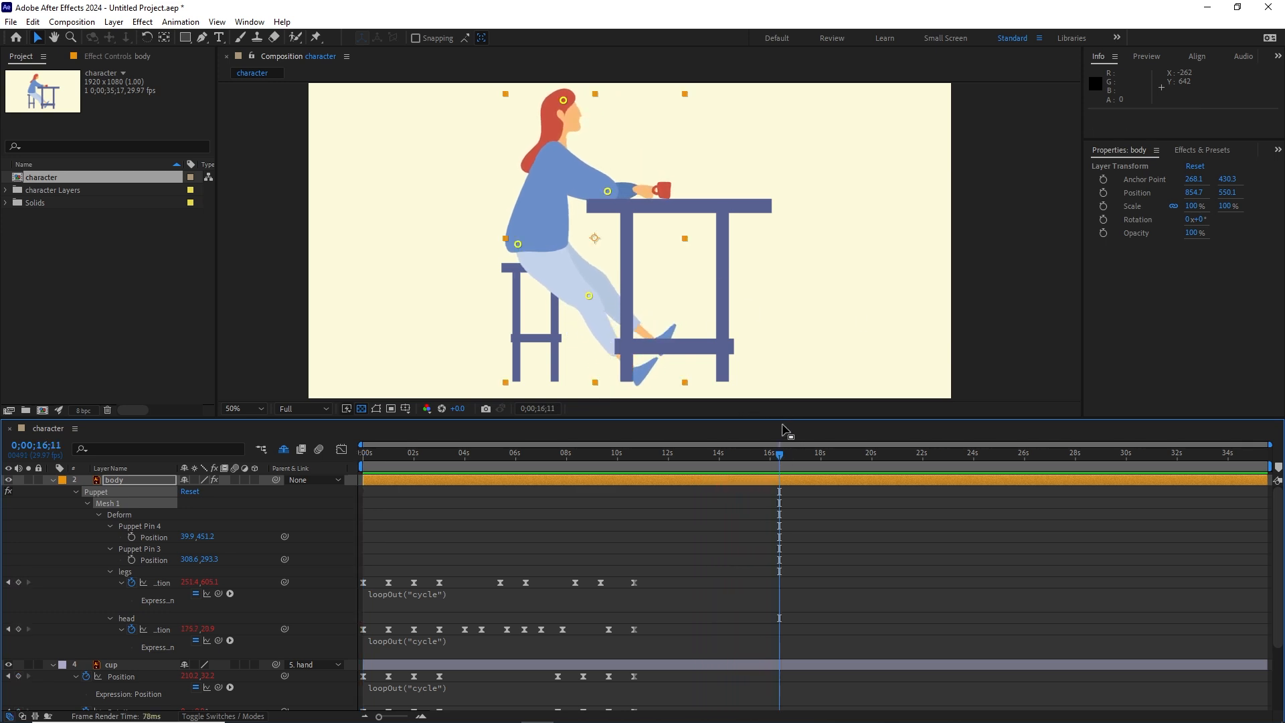
Step: Examine the final legs, head, cup and hand keyframes at 0;00;10;20, where the loop restarts
{"action": "left_click_drag", "start_coordinate": [788, 420], "coordinate": [636, 368]}
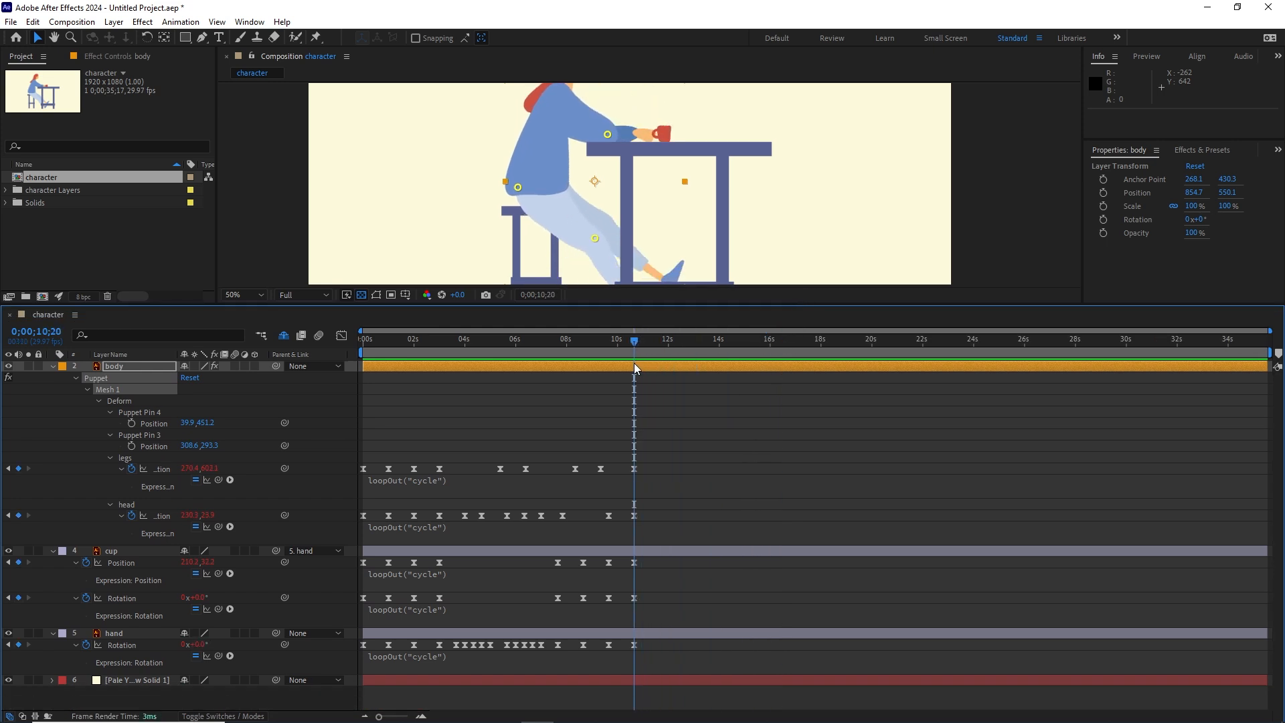
{"action": "left_click", "coordinate": [633, 469]}
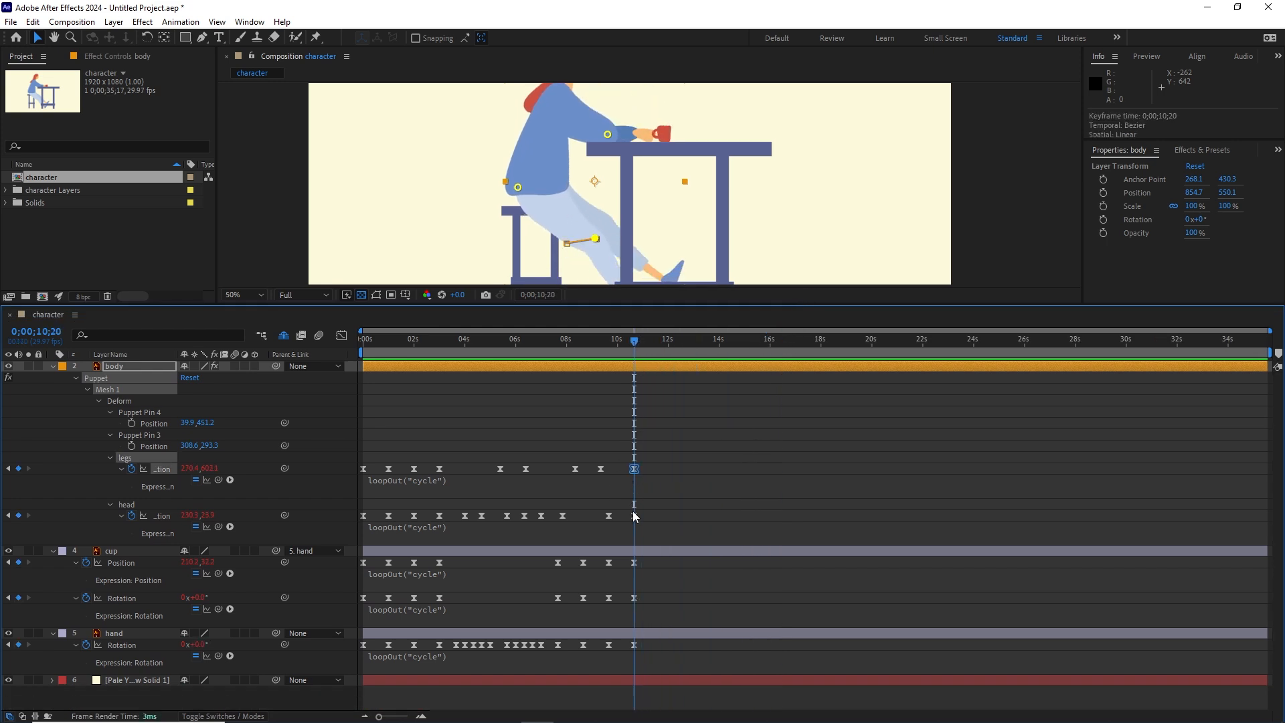
{"action": "left_click", "coordinate": [635, 563]}
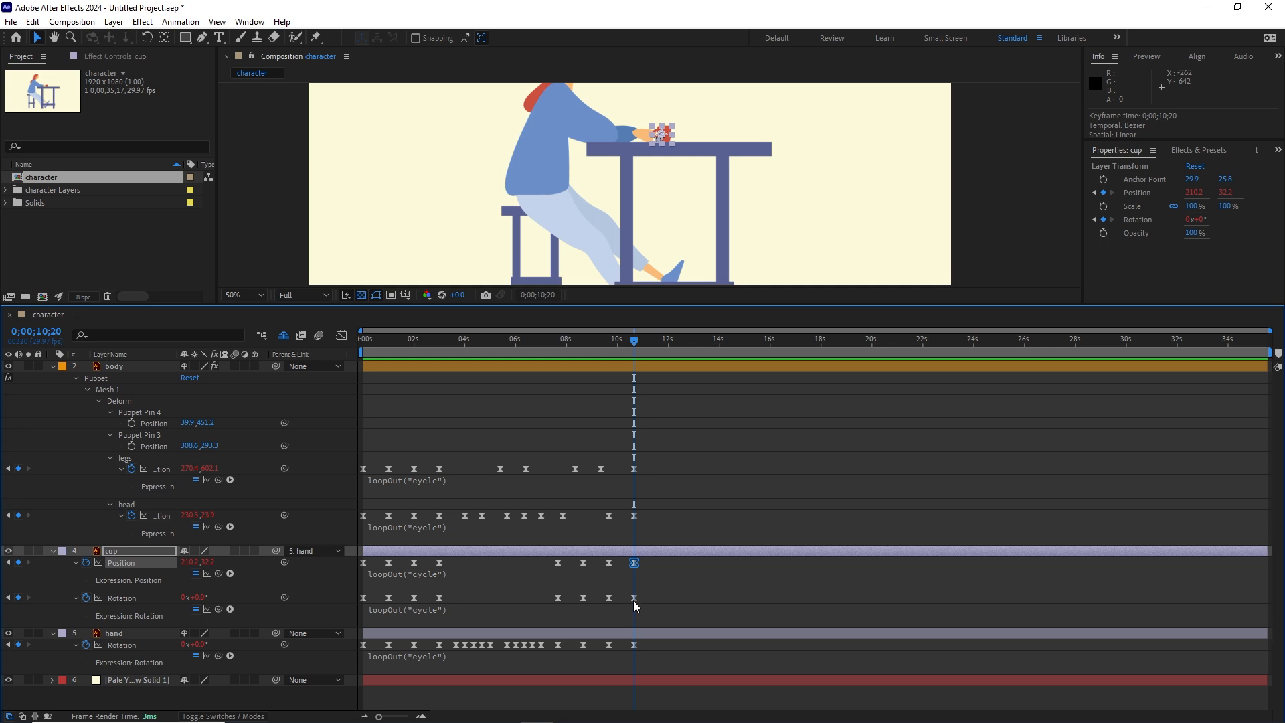
{"action": "left_click", "coordinate": [634, 599]}
{"action": "left_click", "coordinate": [634, 645]}
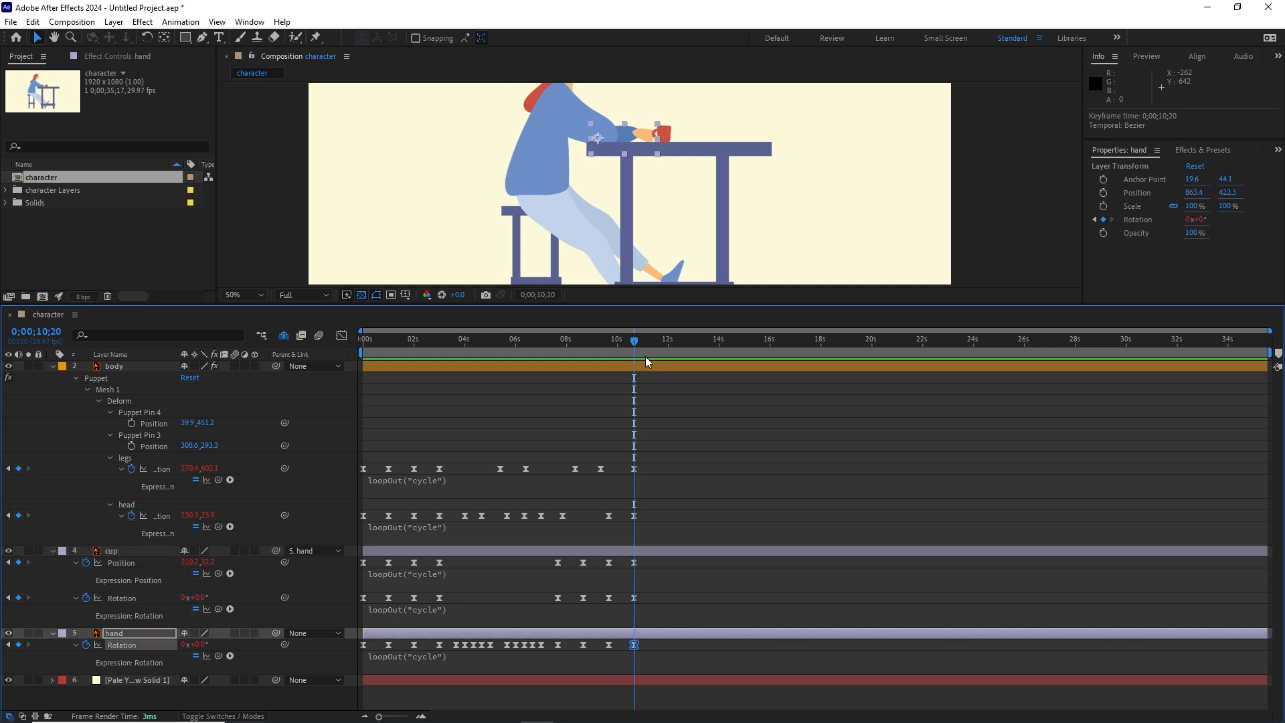
Step: Return to the start, enlarge the composition view and preview the first drinking cycle
{"action": "left_click_drag", "start_coordinate": [630, 348], "coordinate": [363, 345]}
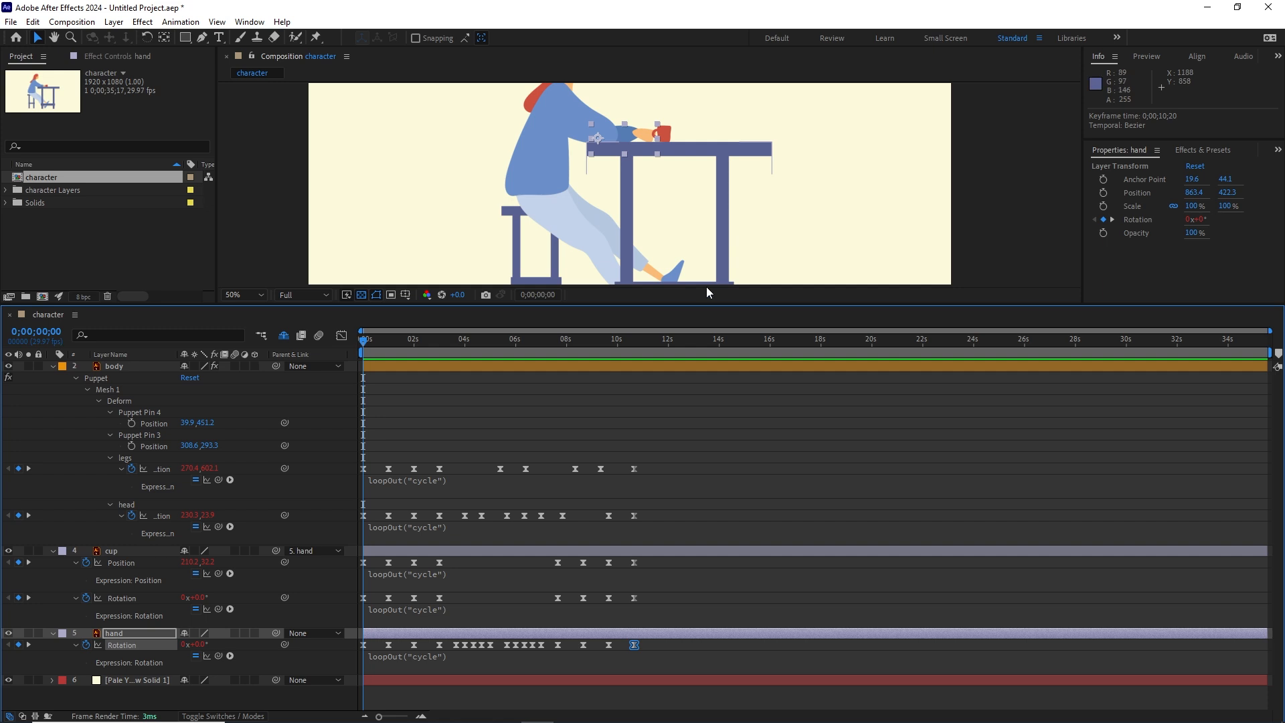
{"action": "left_click_drag", "start_coordinate": [686, 308], "coordinate": [655, 443]}
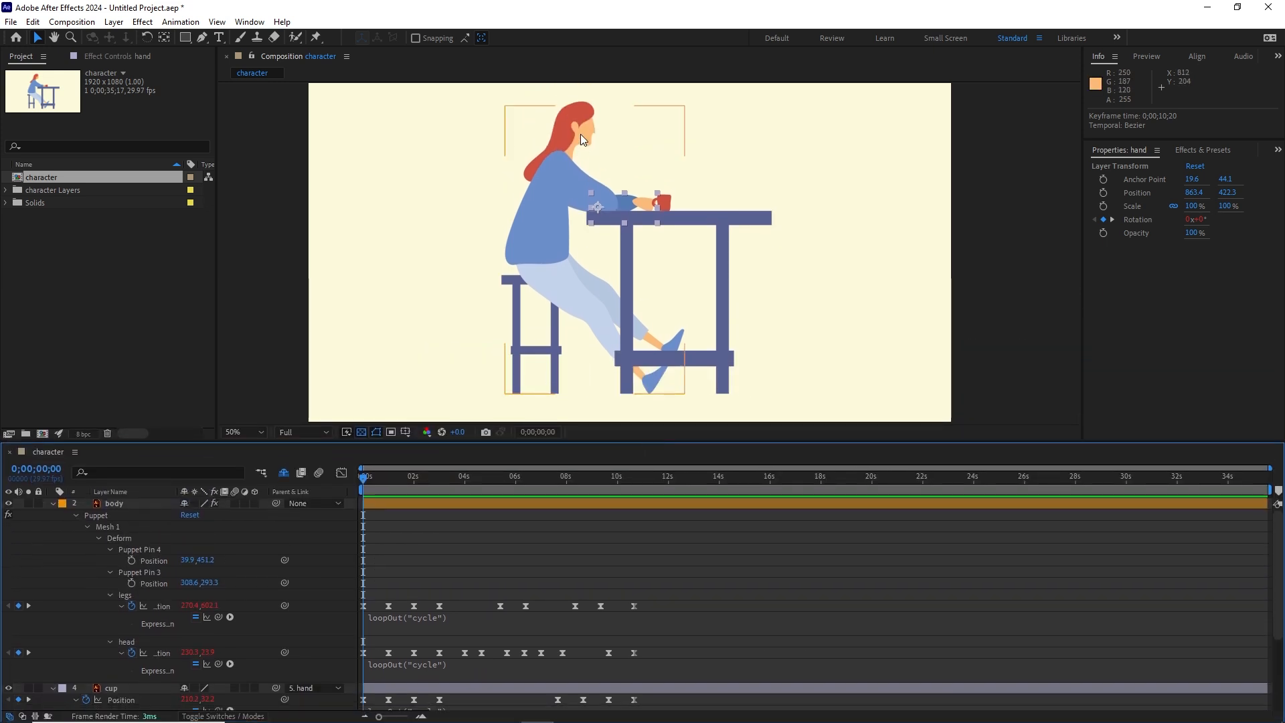
{"action": "key", "text": "ctrl+shift+h"}
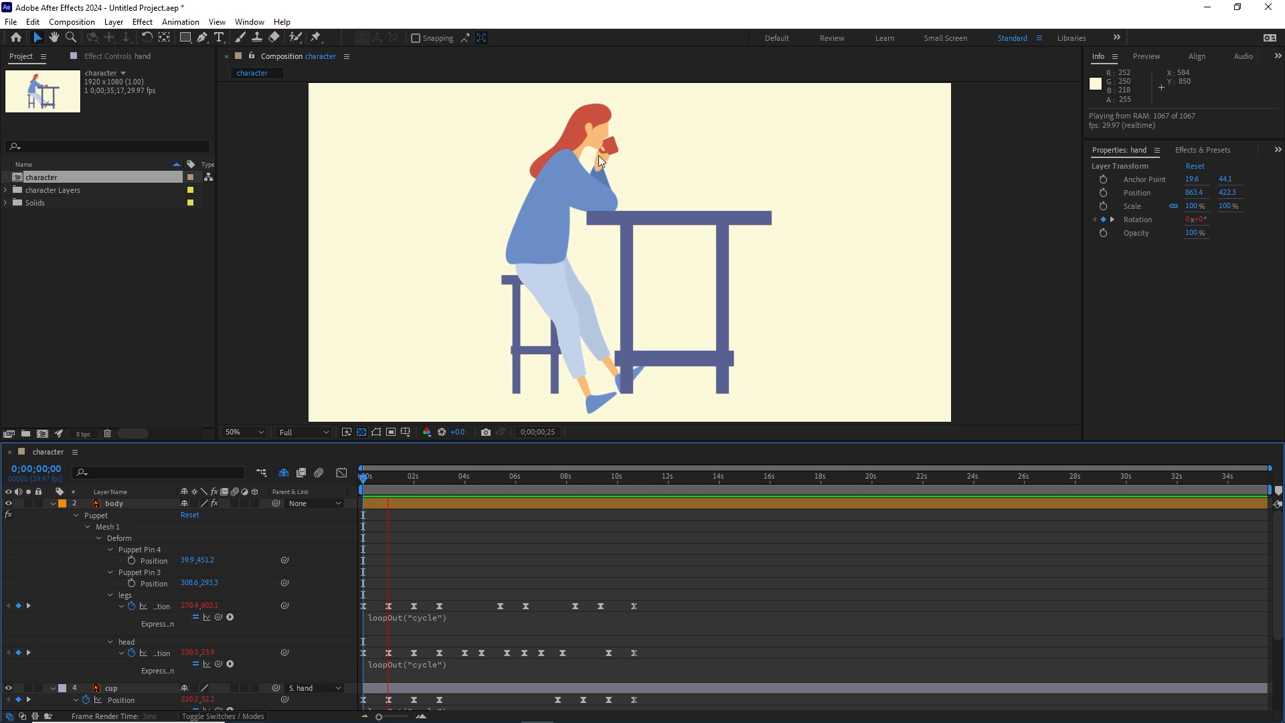
{"action": "key", "text": "space"}
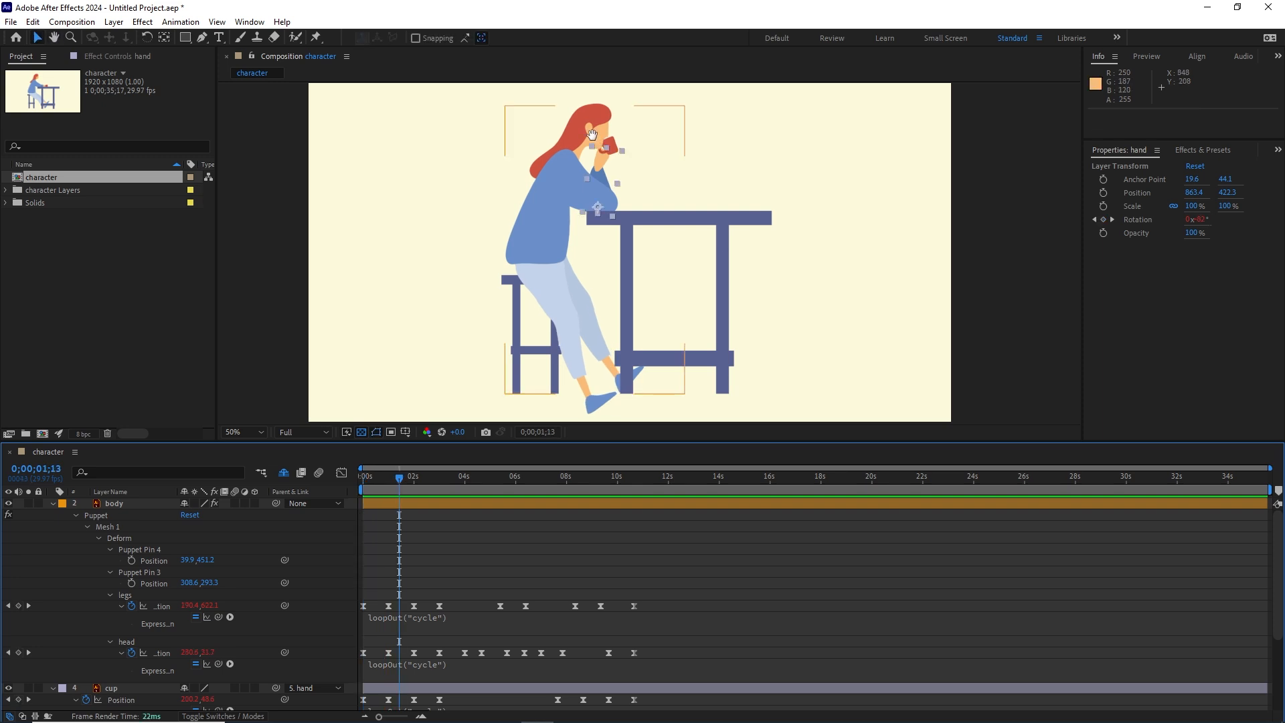
{"action": "key", "text": "space"}
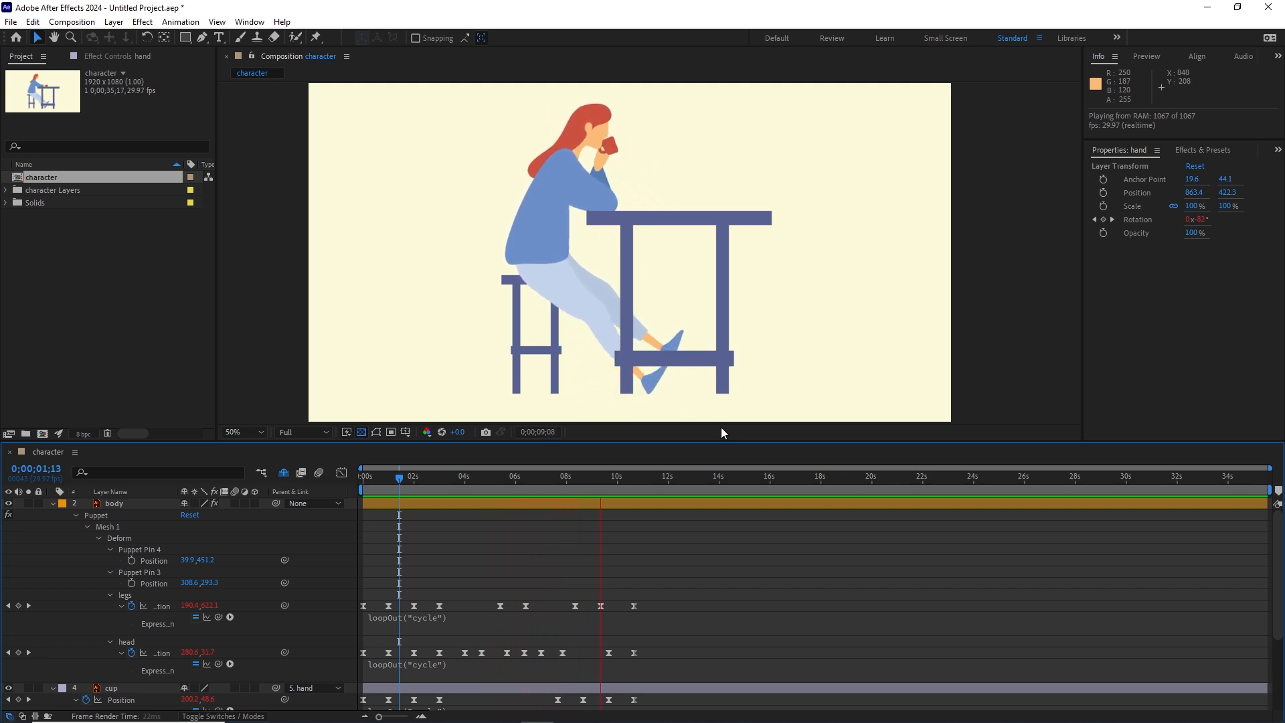
{"action": "key", "text": "space"}
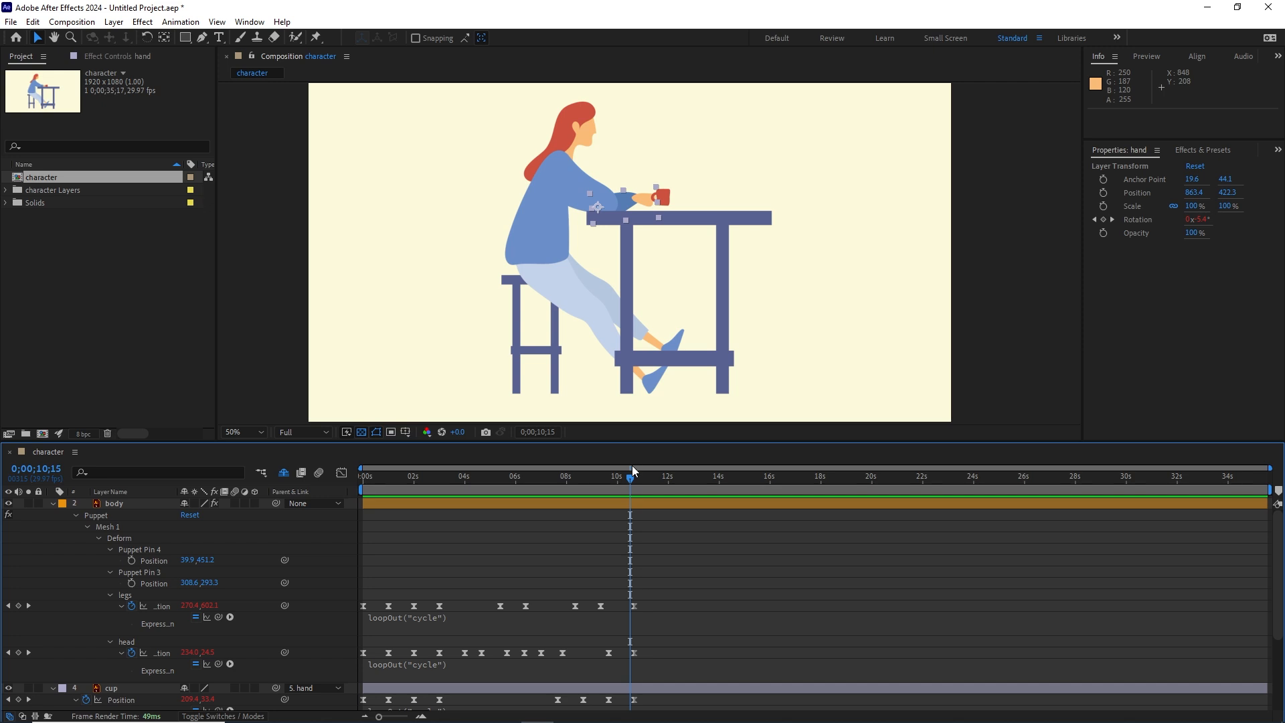
Step: Examine the head pin's keyframes and preview the motion around the loop point at 0;00;10;20
{"action": "left_click_drag", "start_coordinate": [629, 483], "coordinate": [609, 483]}
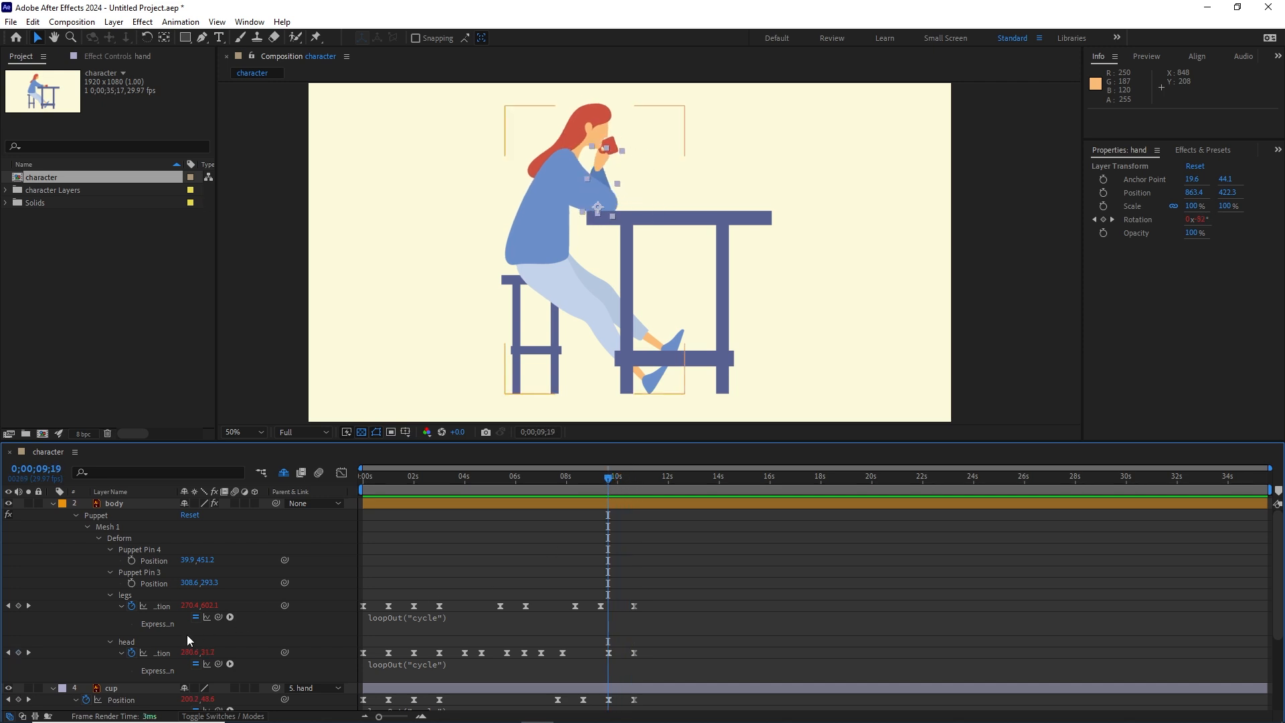
{"action": "left_click", "coordinate": [157, 654]}
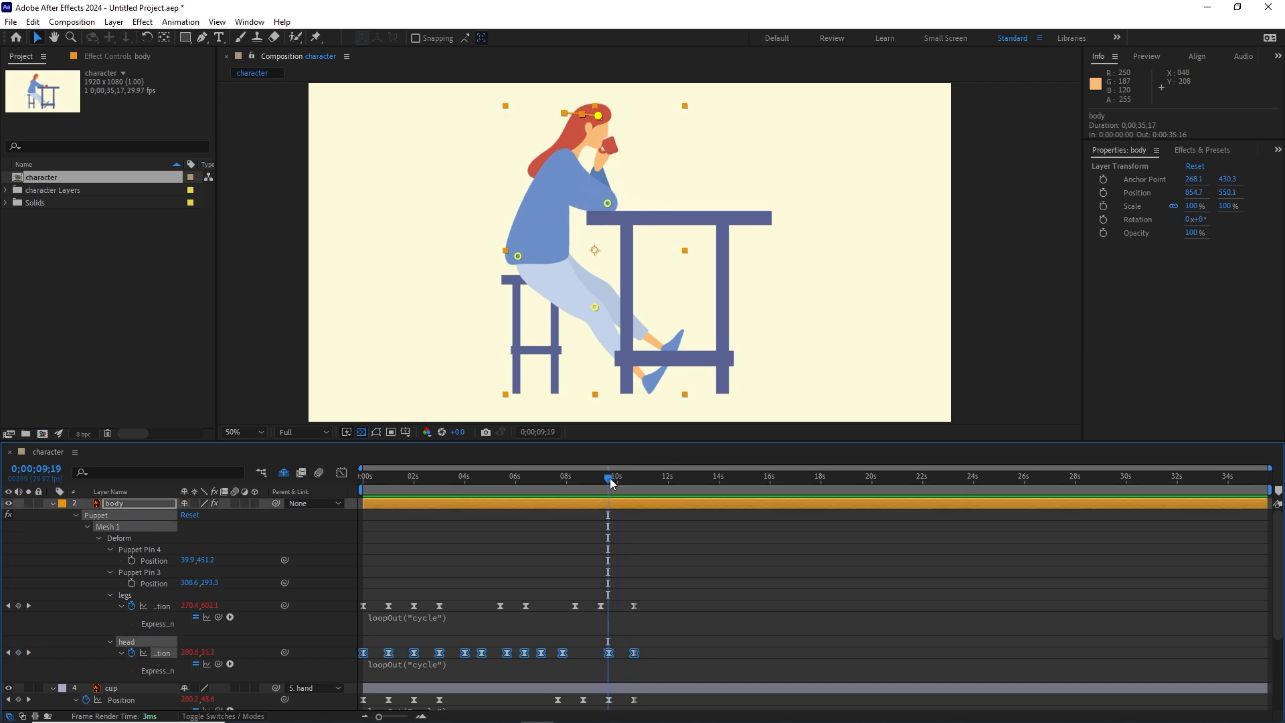
{"action": "key", "text": "space"}
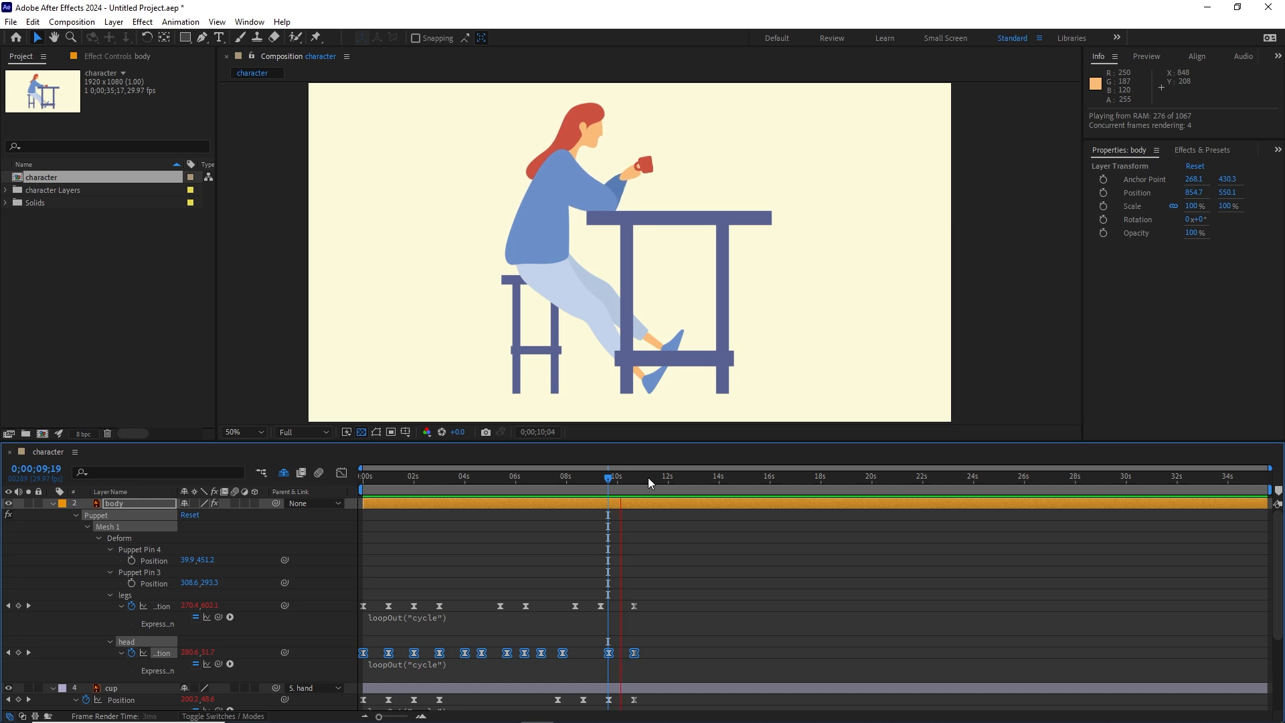
{"action": "key", "text": "space"}
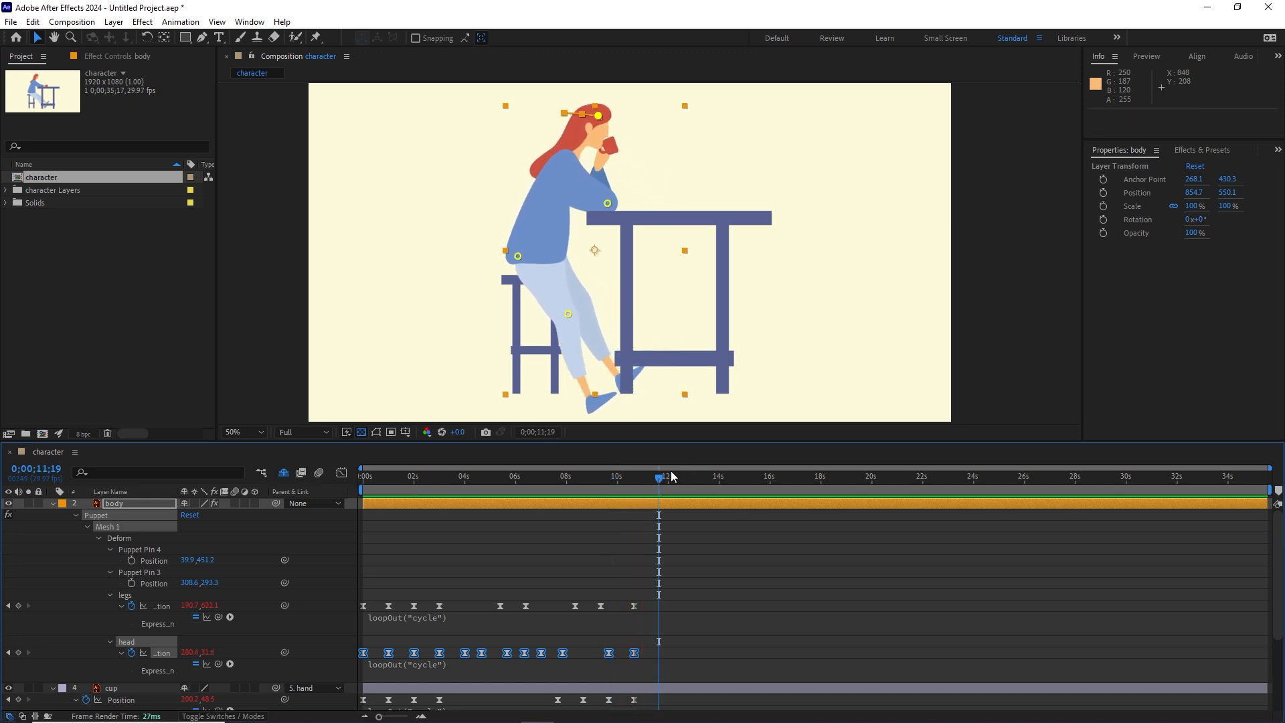
{"action": "left_click_drag", "start_coordinate": [659, 480], "coordinate": [628, 482]}
{"action": "left_click", "coordinate": [653, 658]}
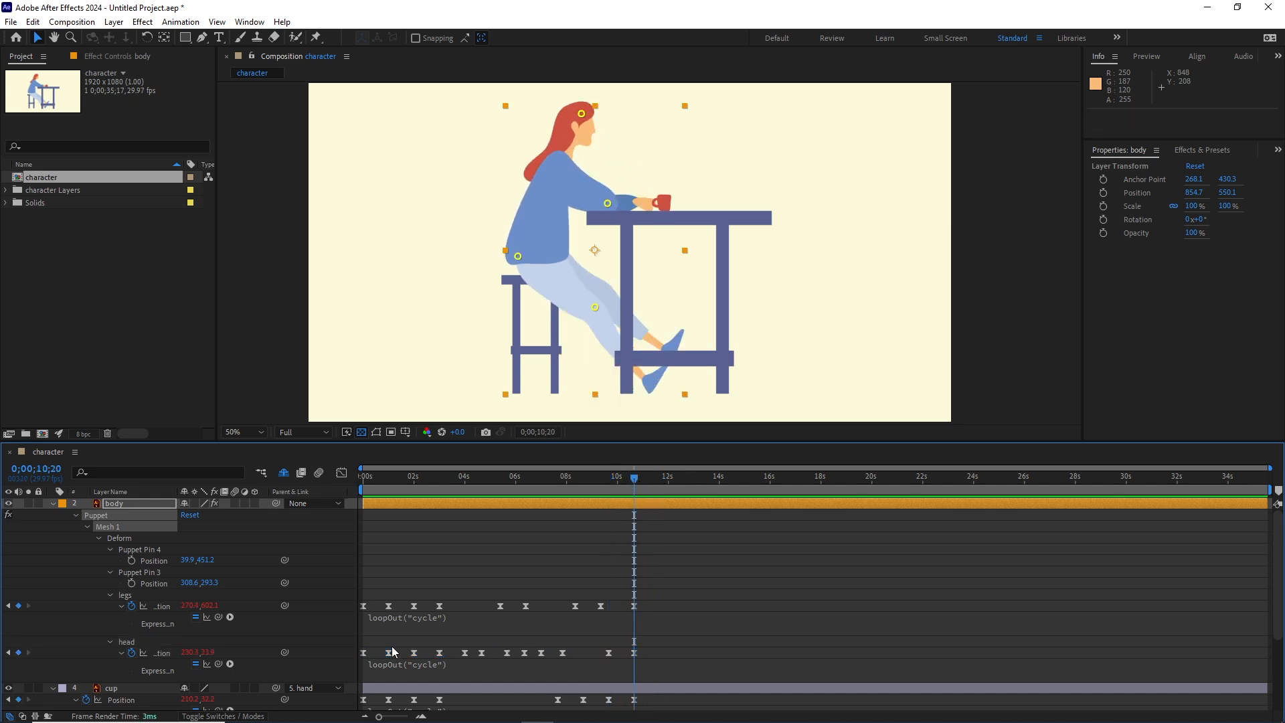
{"action": "left_click", "coordinate": [635, 652]}
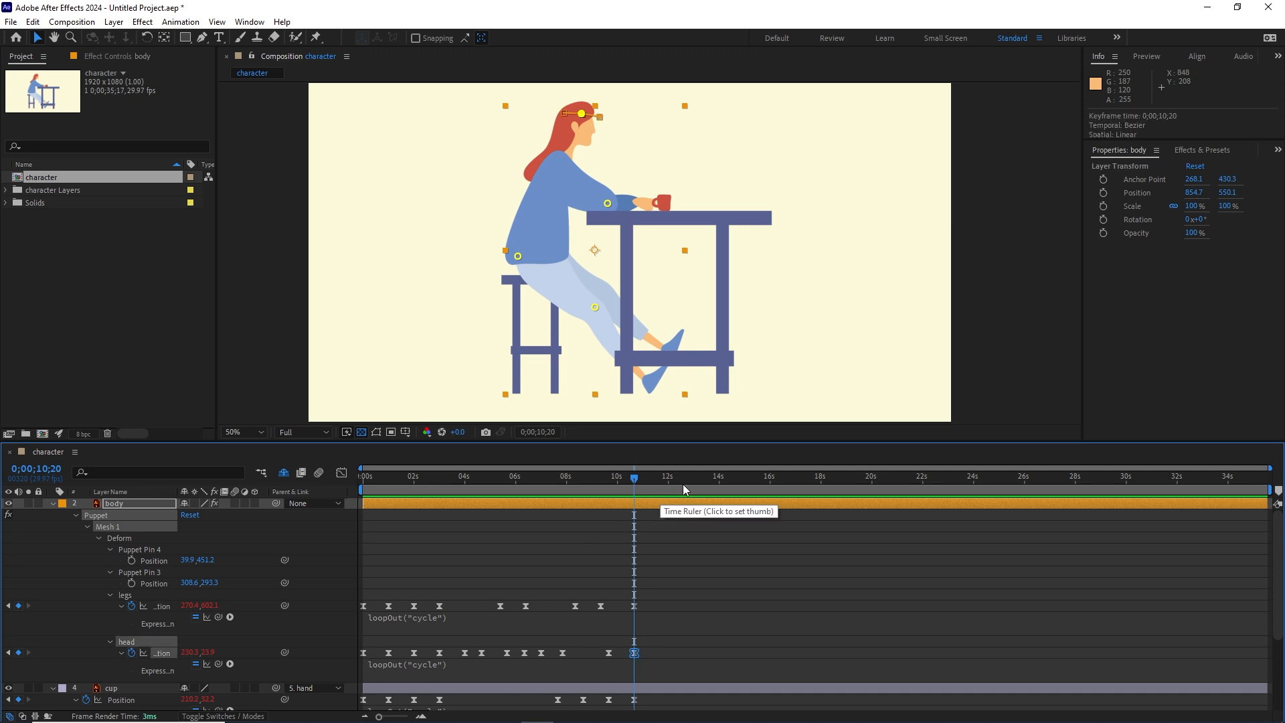
Step: At 0;00;11;20, add keyframes for the legs and head pin positions, the cup's position and rotation, and the hand's rotation
{"action": "key", "text": "space"}
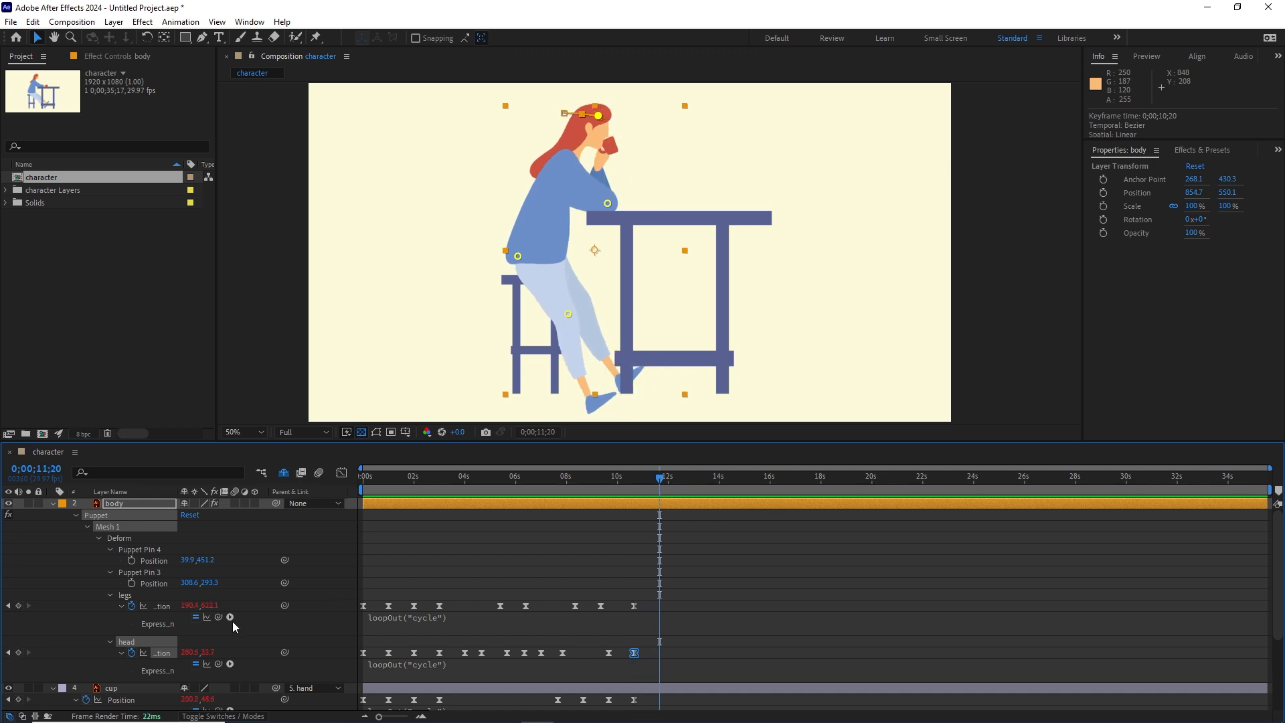
{"action": "left_click", "coordinate": [18, 606]}
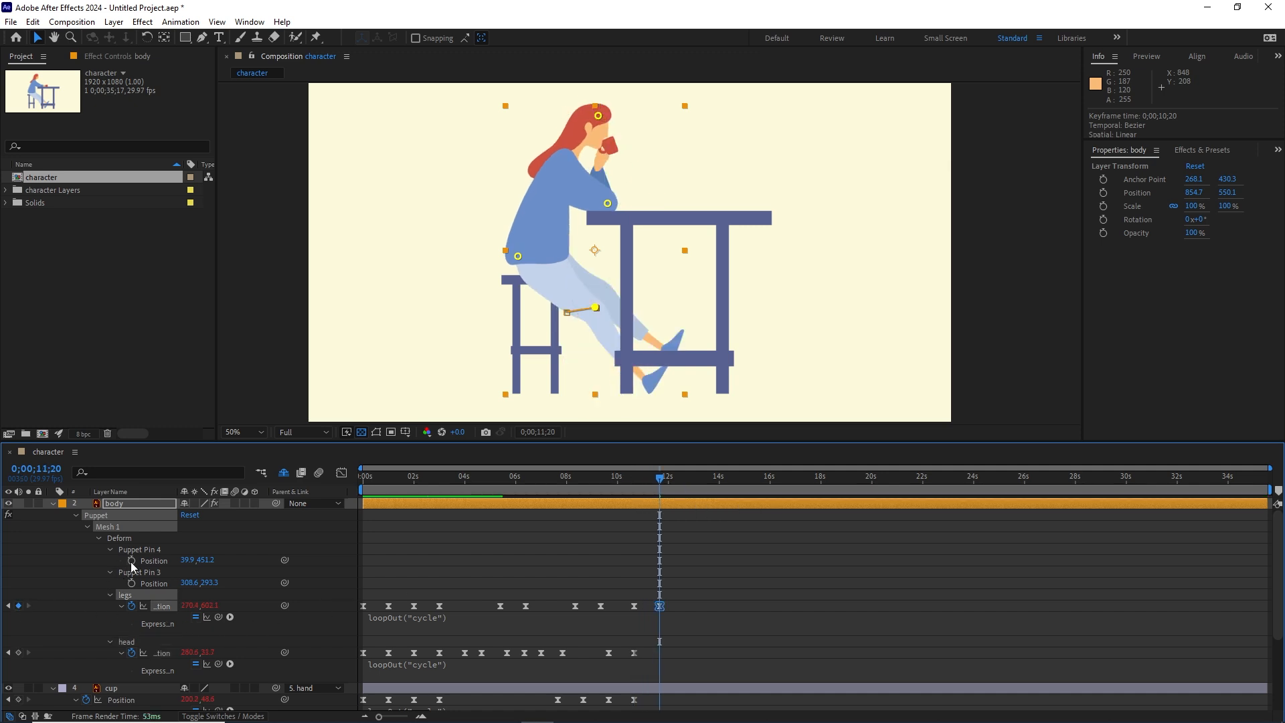
{"action": "left_click", "coordinate": [18, 652]}
{"action": "scroll", "coordinate": [543, 595], "scroll_direction": "down", "scroll_amount": 3}
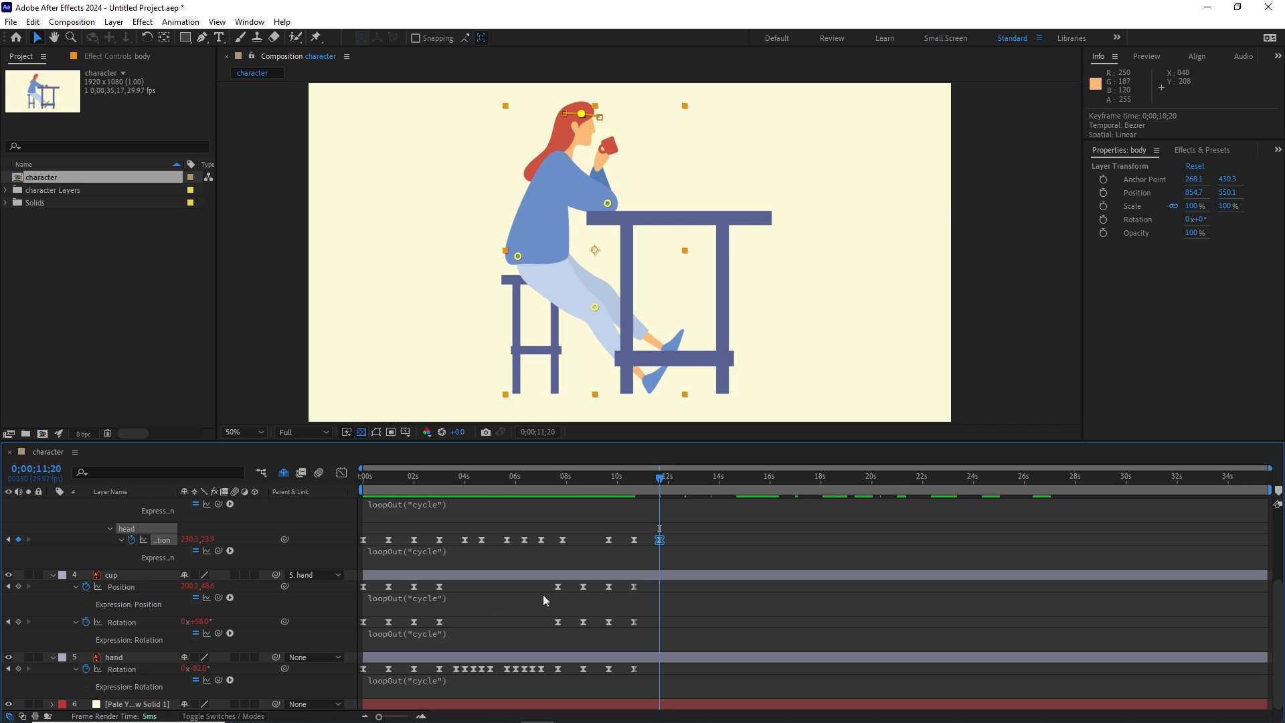
{"action": "left_click", "coordinate": [18, 587]}
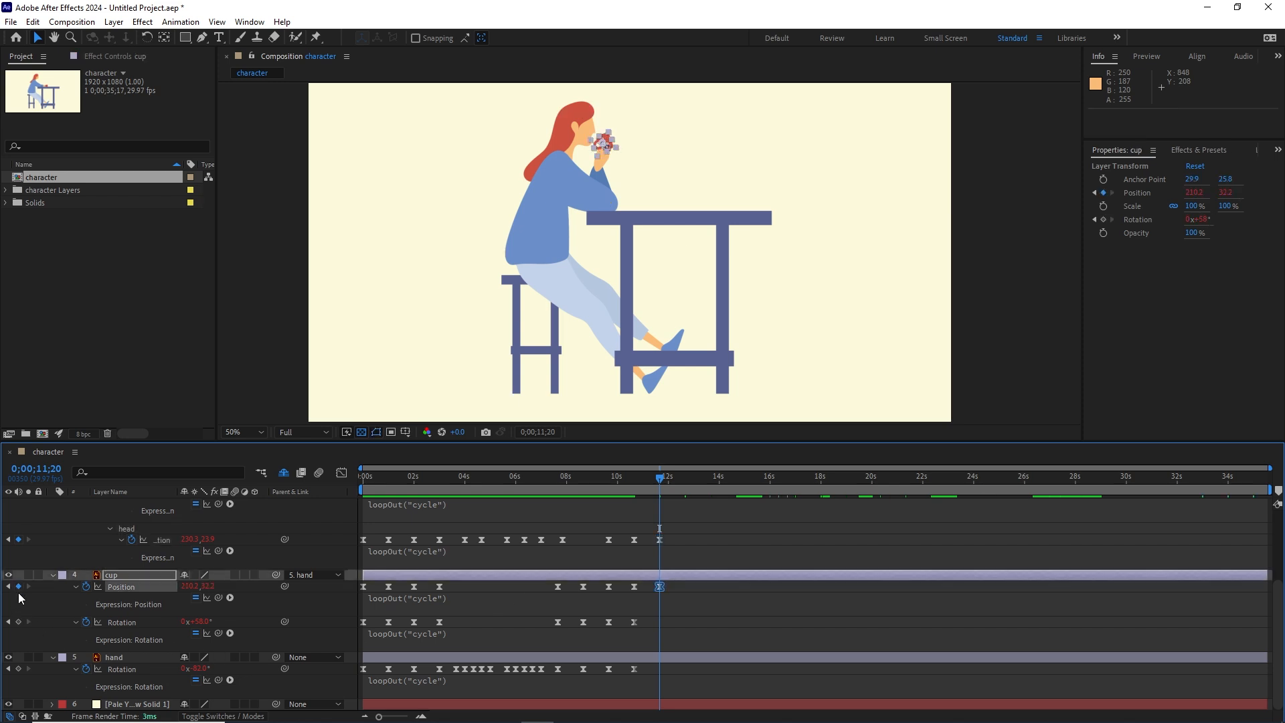
{"action": "left_click", "coordinate": [18, 621]}
{"action": "left_click", "coordinate": [18, 668]}
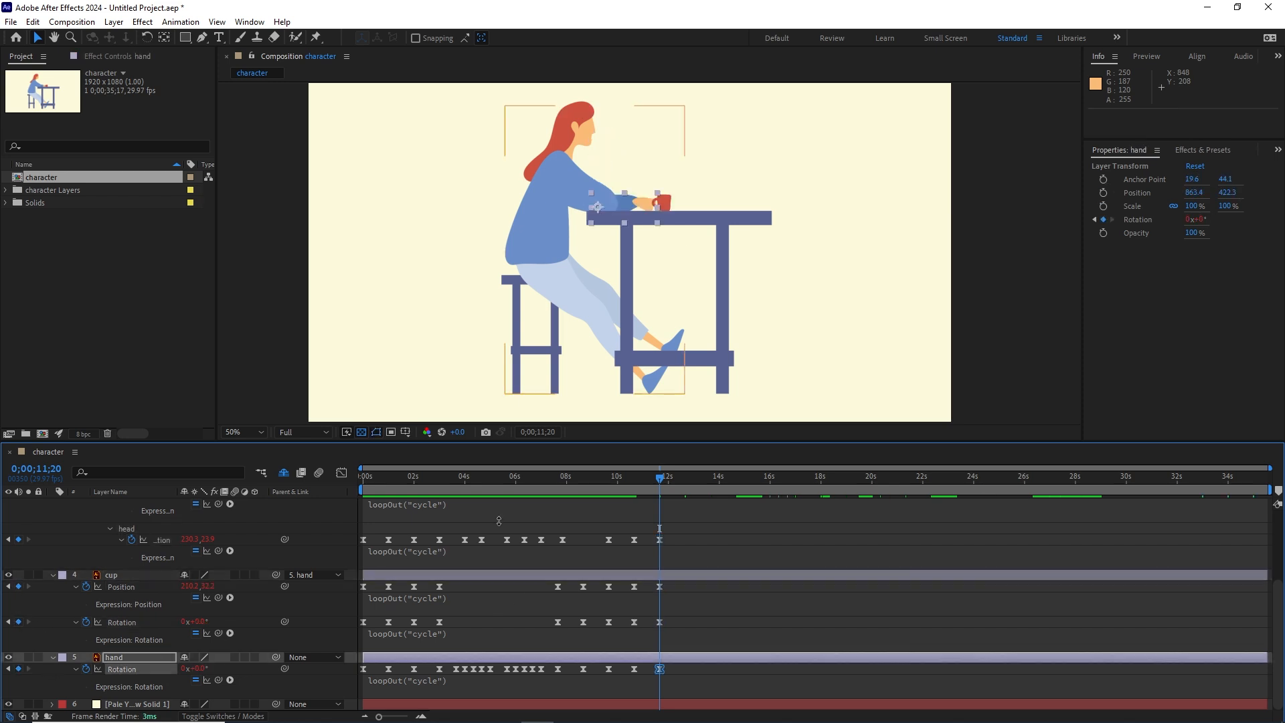
Step: Compare the pose at 0;00;10;20 and 0;00;11;20 with the pose at the composition's start
{"action": "left_click_drag", "start_coordinate": [652, 478], "coordinate": [634, 481]}
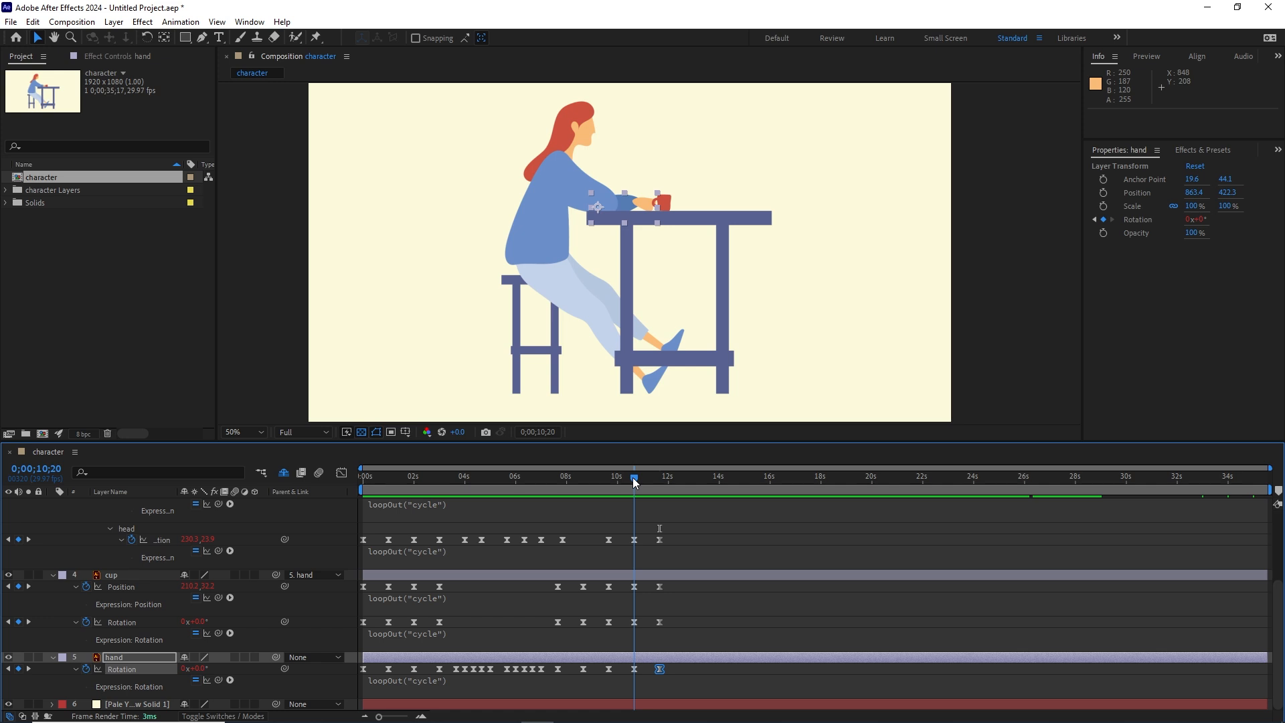
{"action": "left_click", "coordinate": [653, 473]}
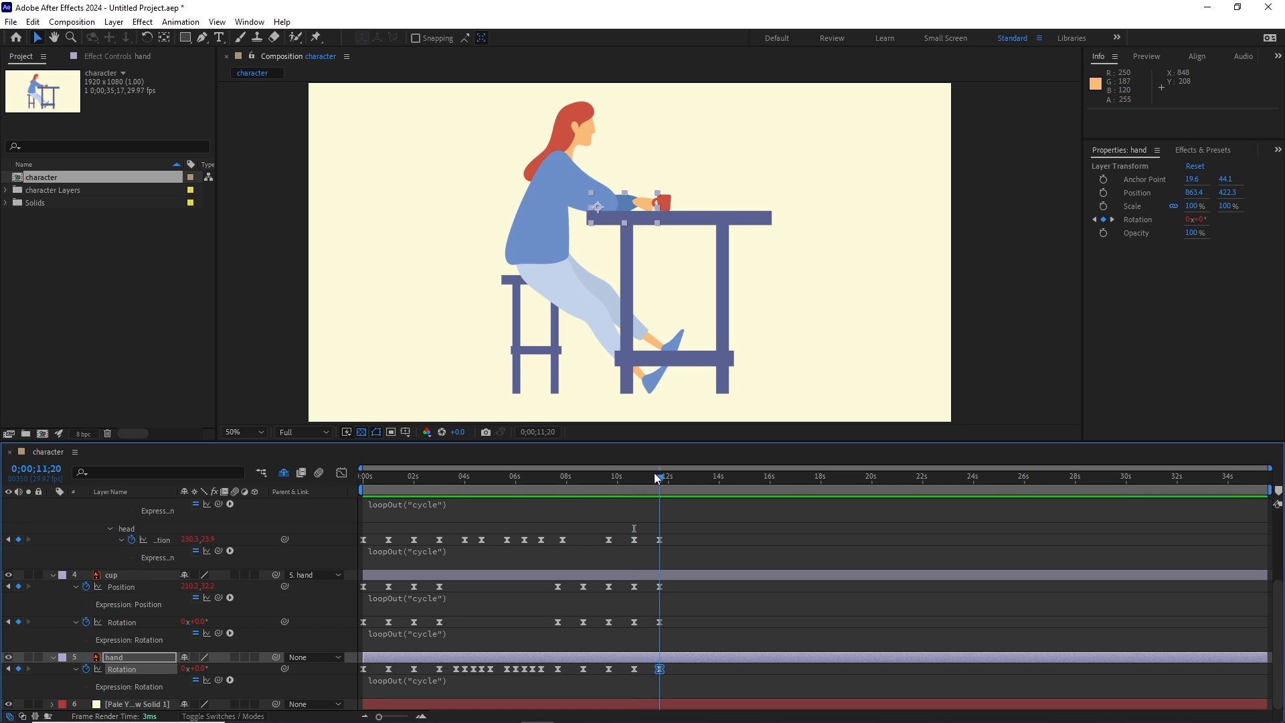
{"action": "key", "text": "Home"}
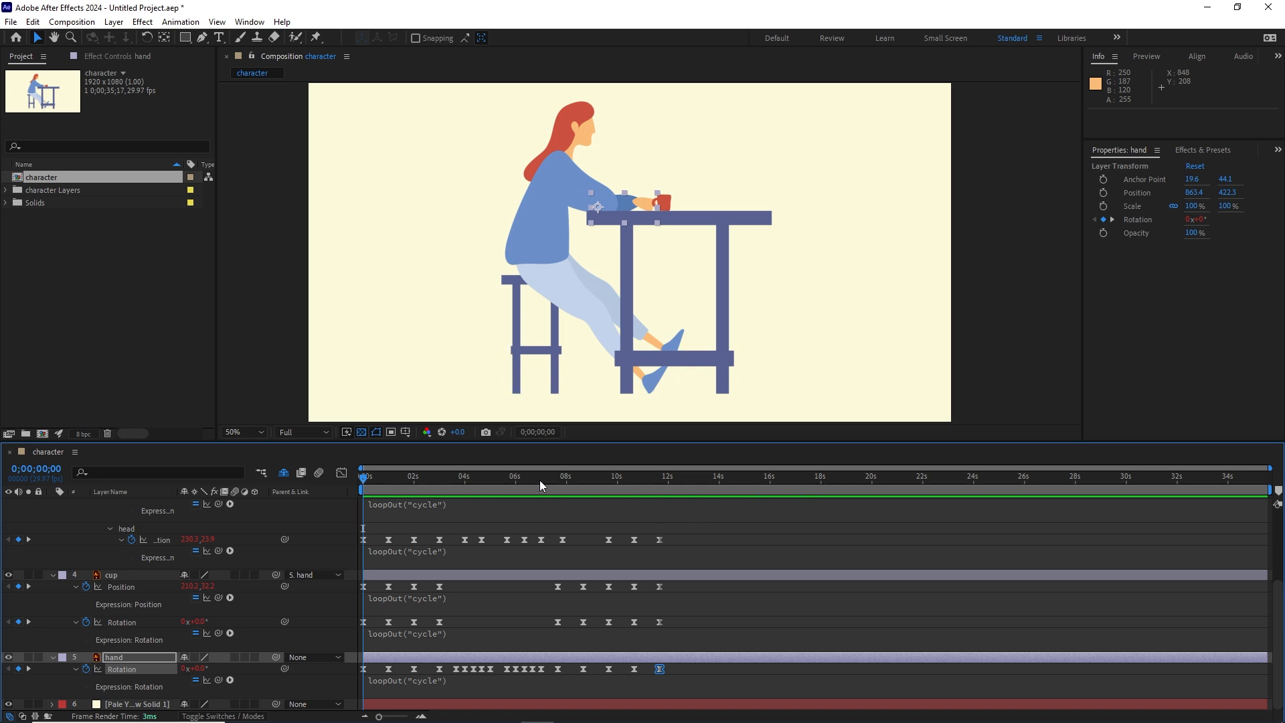
Step: Try limiting the work area to a single cycle ending at 0;00;11;20, then undo the change
{"action": "left_click_drag", "start_coordinate": [539, 479], "coordinate": [662, 479]}
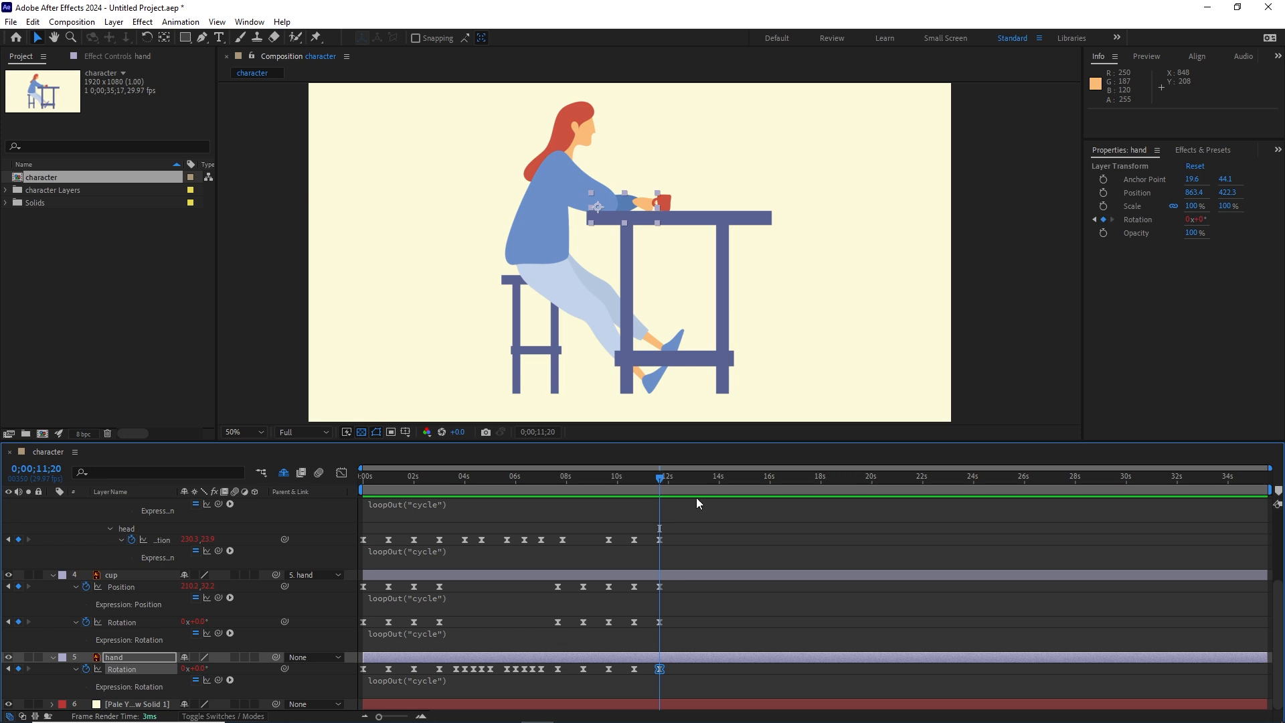
{"action": "key", "text": "n"}
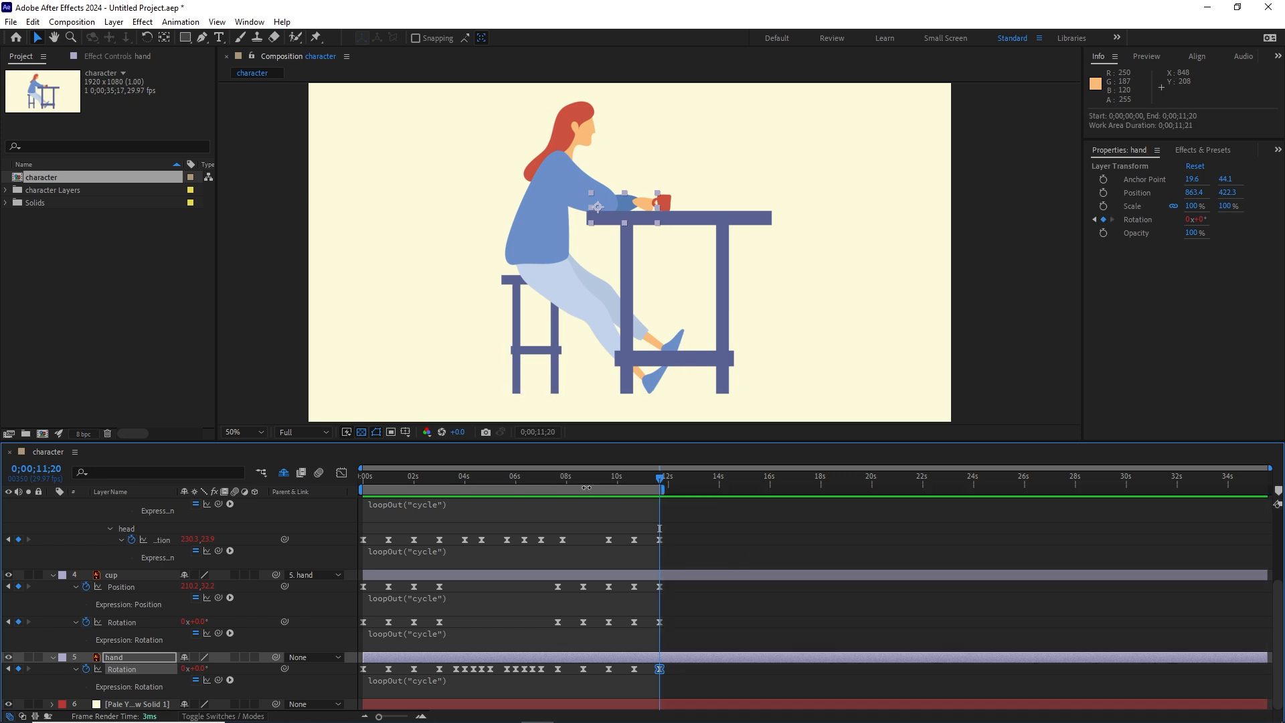
{"action": "right_click", "coordinate": [572, 494]}
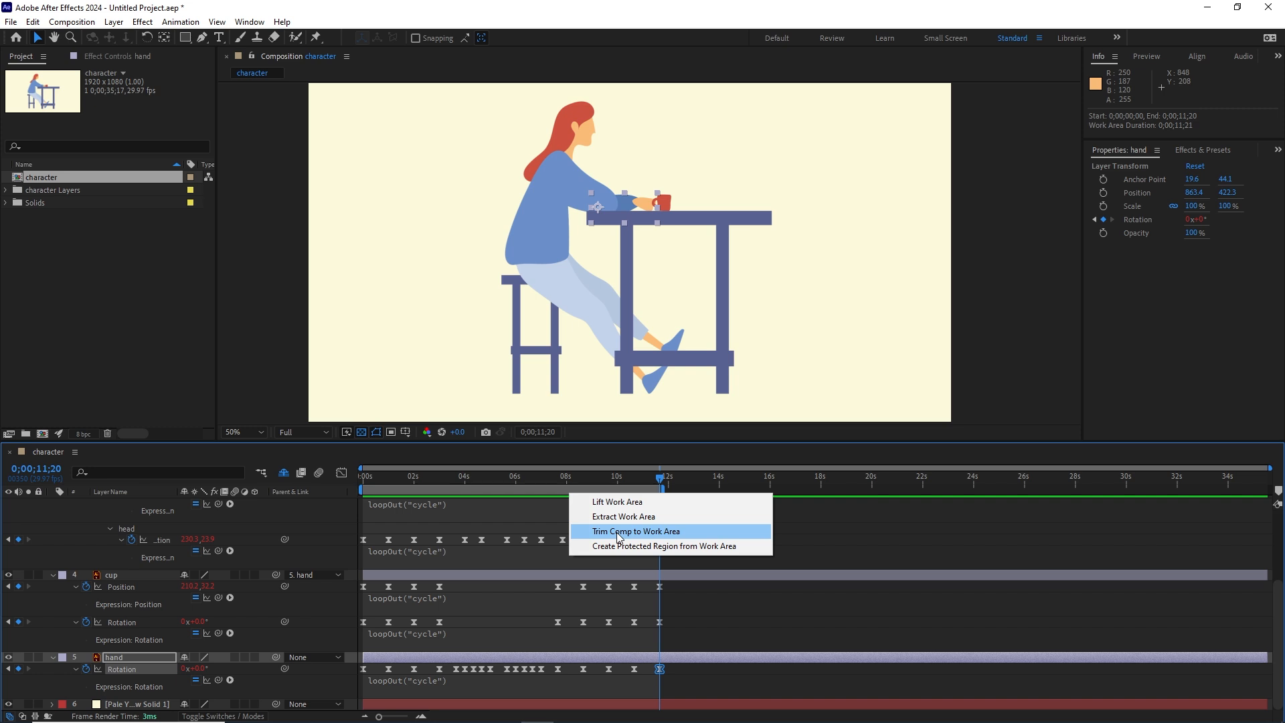
{"action": "left_click", "coordinate": [821, 553]}
{"action": "left_click", "coordinate": [793, 523]}
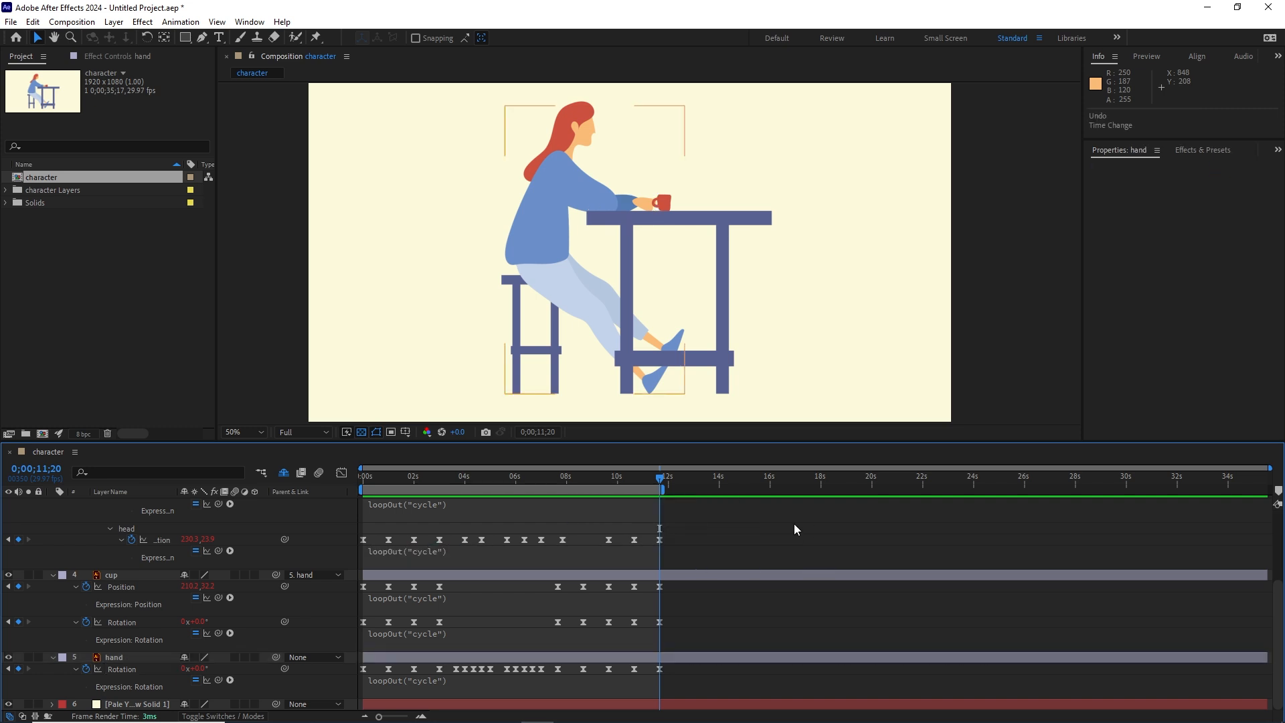
{"action": "key", "text": "ctrl+z"}
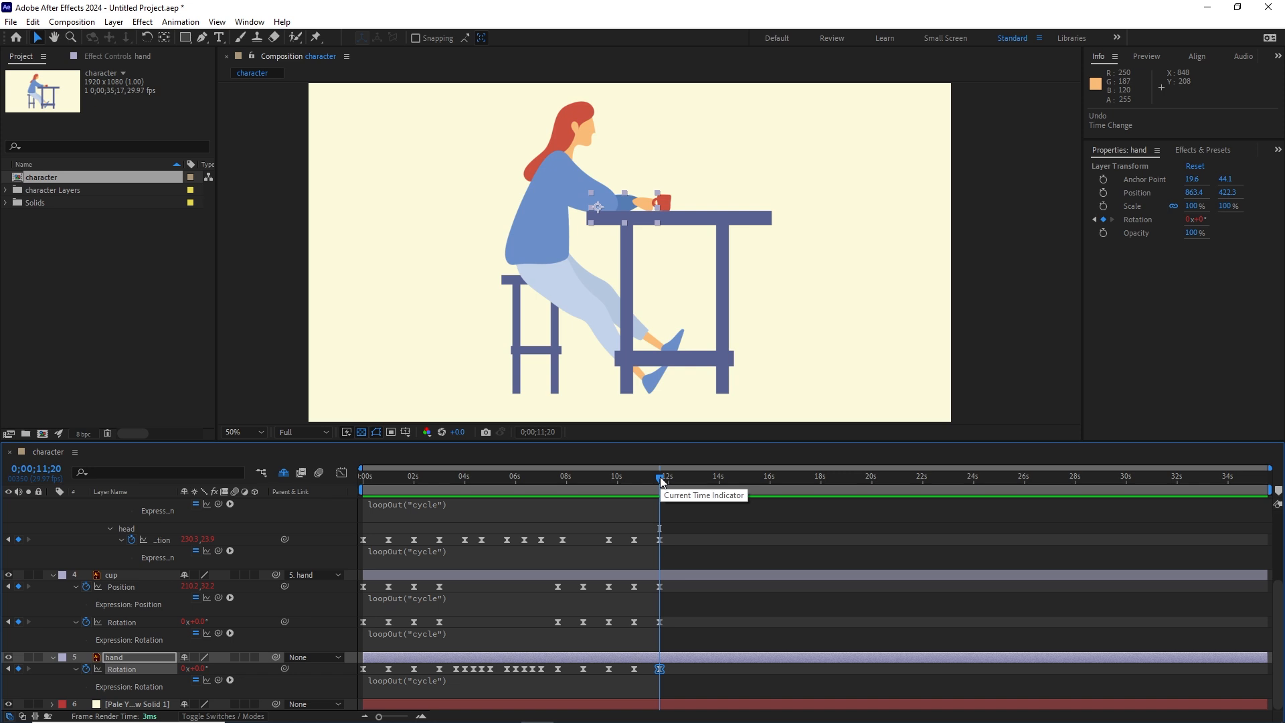
Step: Play the extended animation from the start through two full cycles, stopping at 0;00;23;10
{"action": "left_click", "coordinate": [660, 479]}
{"action": "left_click_drag", "start_coordinate": [660, 480], "coordinate": [338, 478]}
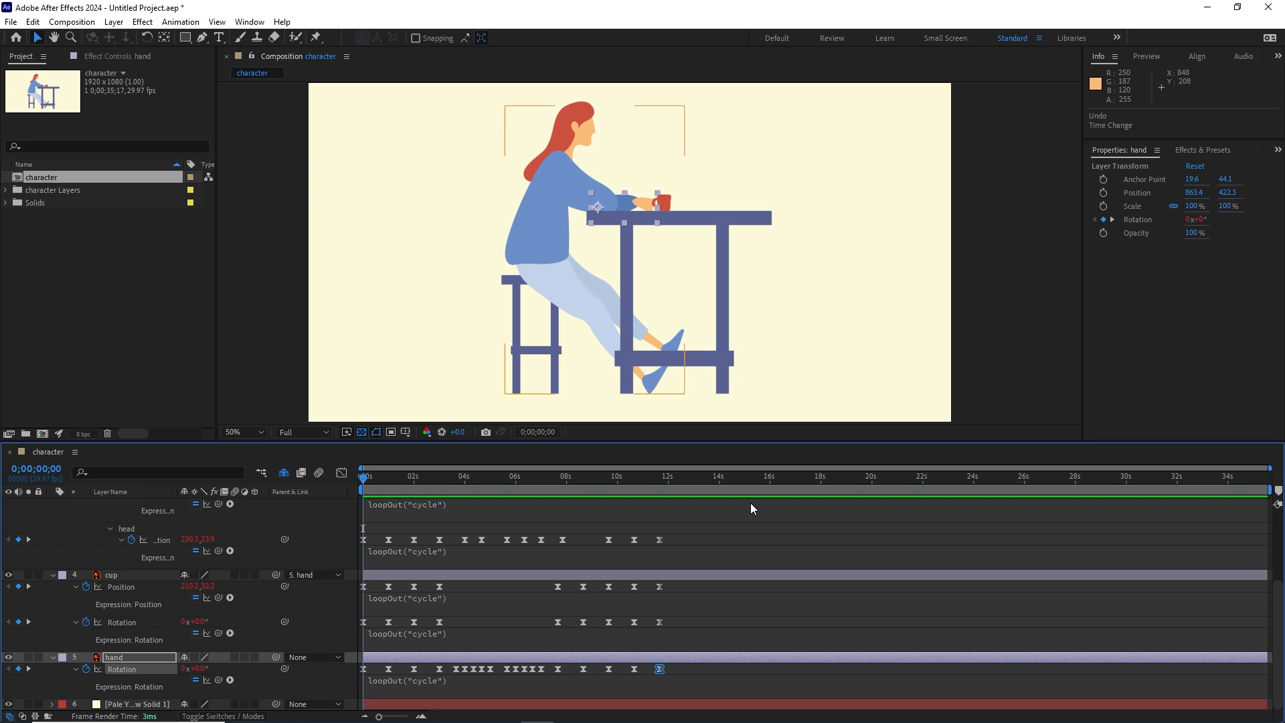
{"action": "key", "text": "space"}
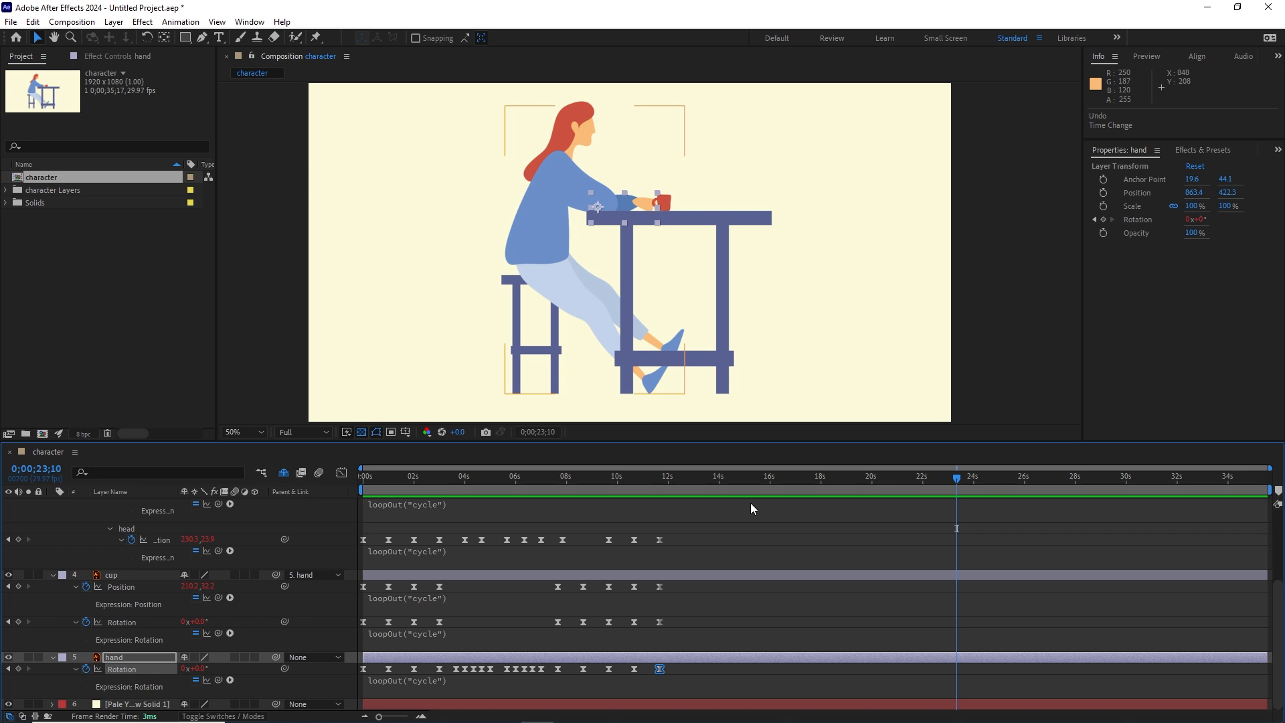
Step: End the work area at 0;00;23;10 and trim the composition to the work area
{"action": "key", "text": "n"}
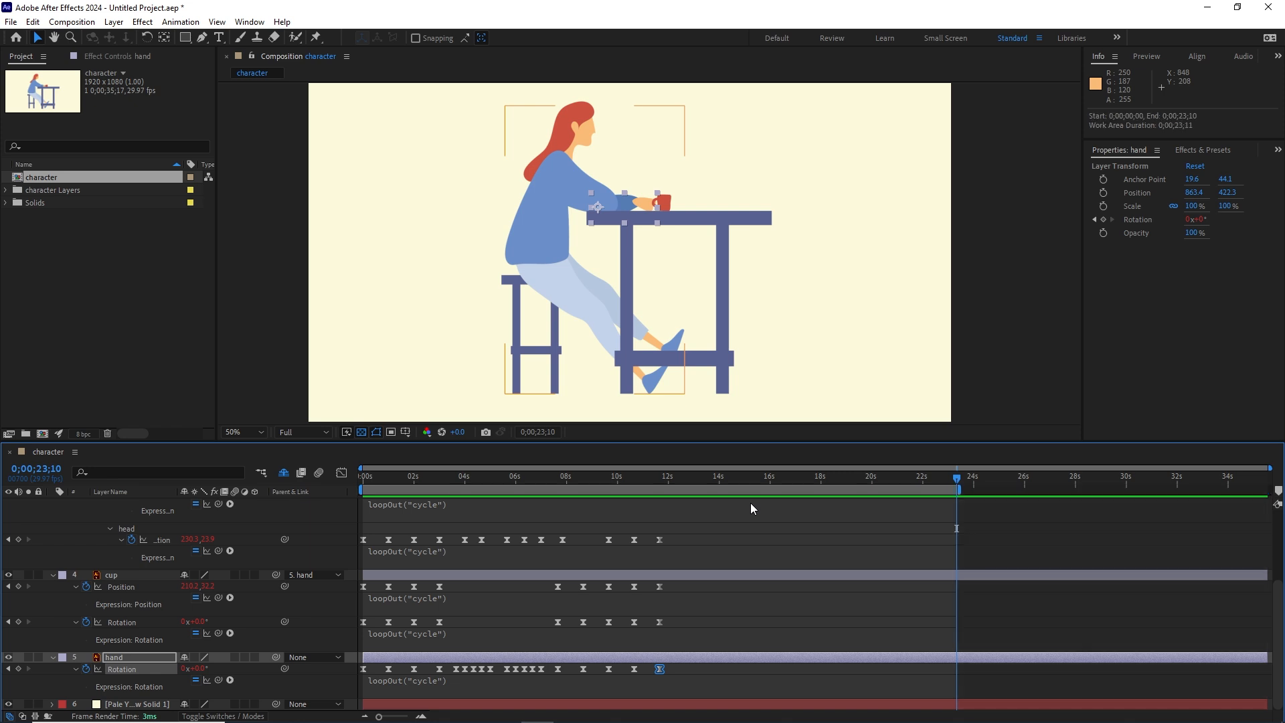
{"action": "mouse_move", "coordinate": [951, 486]}
{"action": "left_mouse_down"}
{"action": "mouse_move", "coordinate": [367, 504]}
{"action": "mouse_move", "coordinate": [831, 507]}
{"action": "mouse_move", "coordinate": [949, 492]}
{"action": "left_mouse_up"}
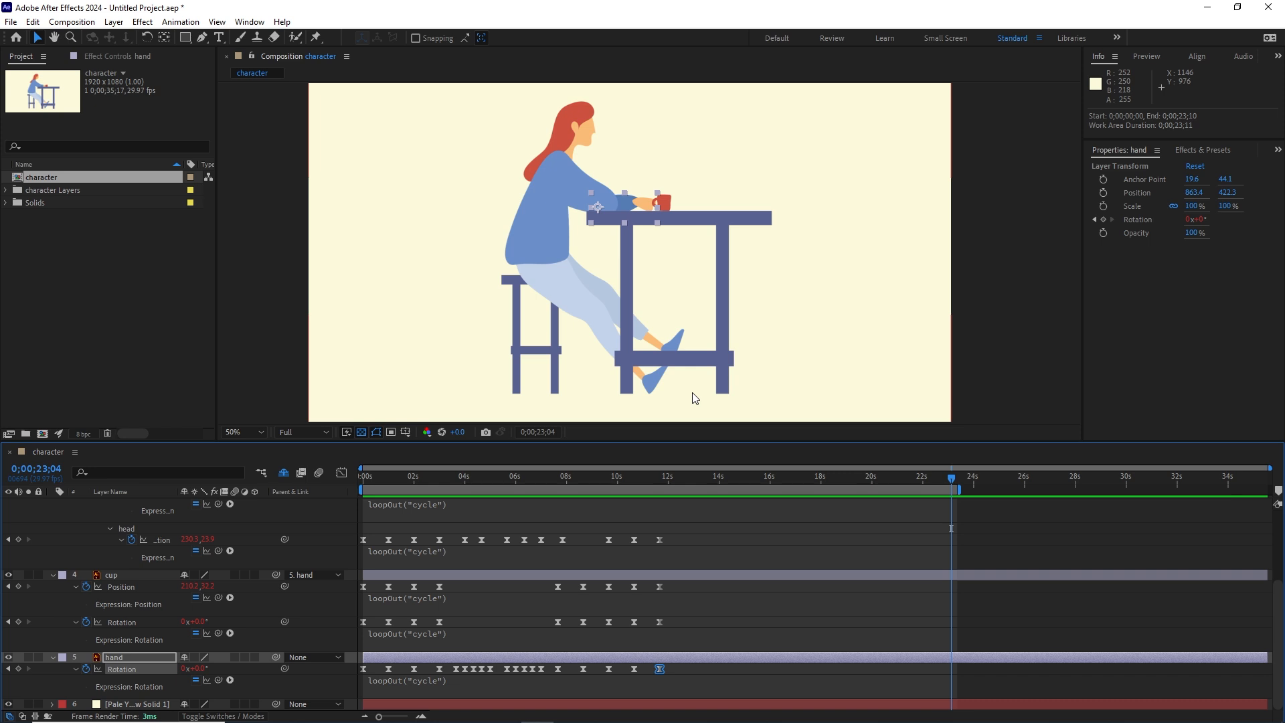
{"action": "right_click", "coordinate": [641, 490]}
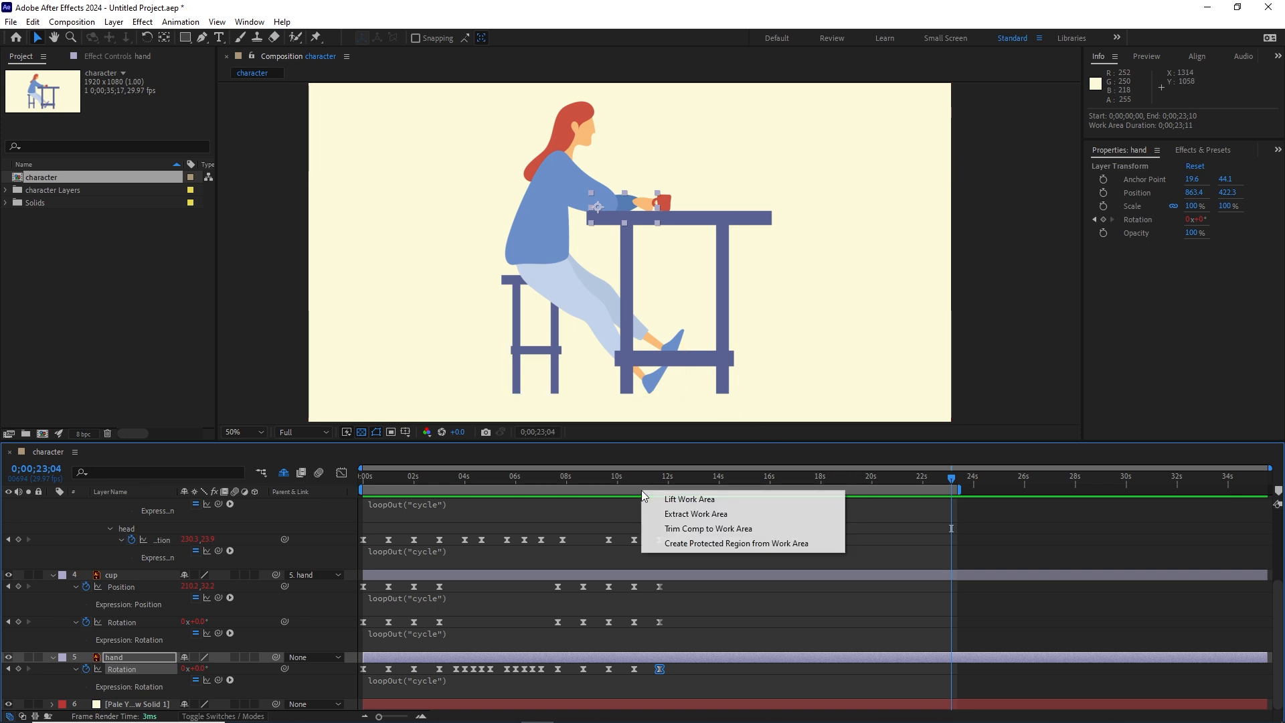
{"action": "left_click", "coordinate": [709, 530]}
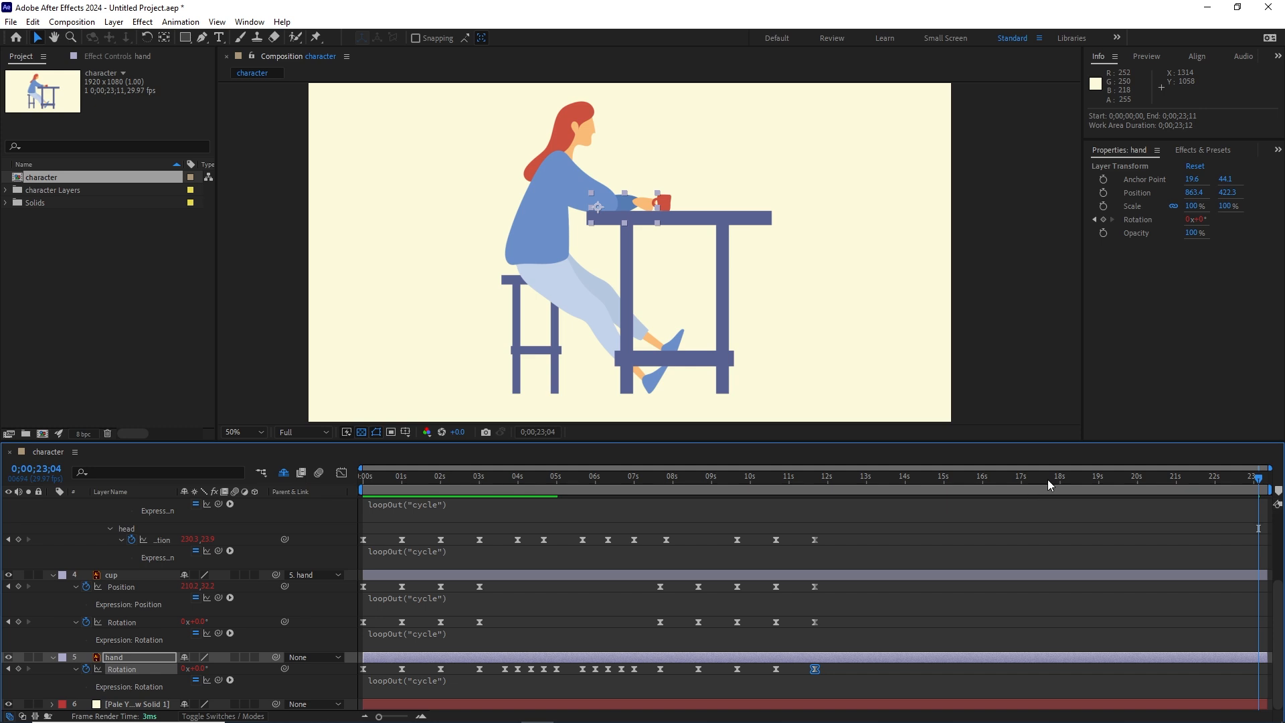
Step: Play the trimmed composition from the start to check the finished loop
{"action": "left_click_drag", "start_coordinate": [953, 480], "coordinate": [335, 483]}
{"action": "key", "text": "space"}
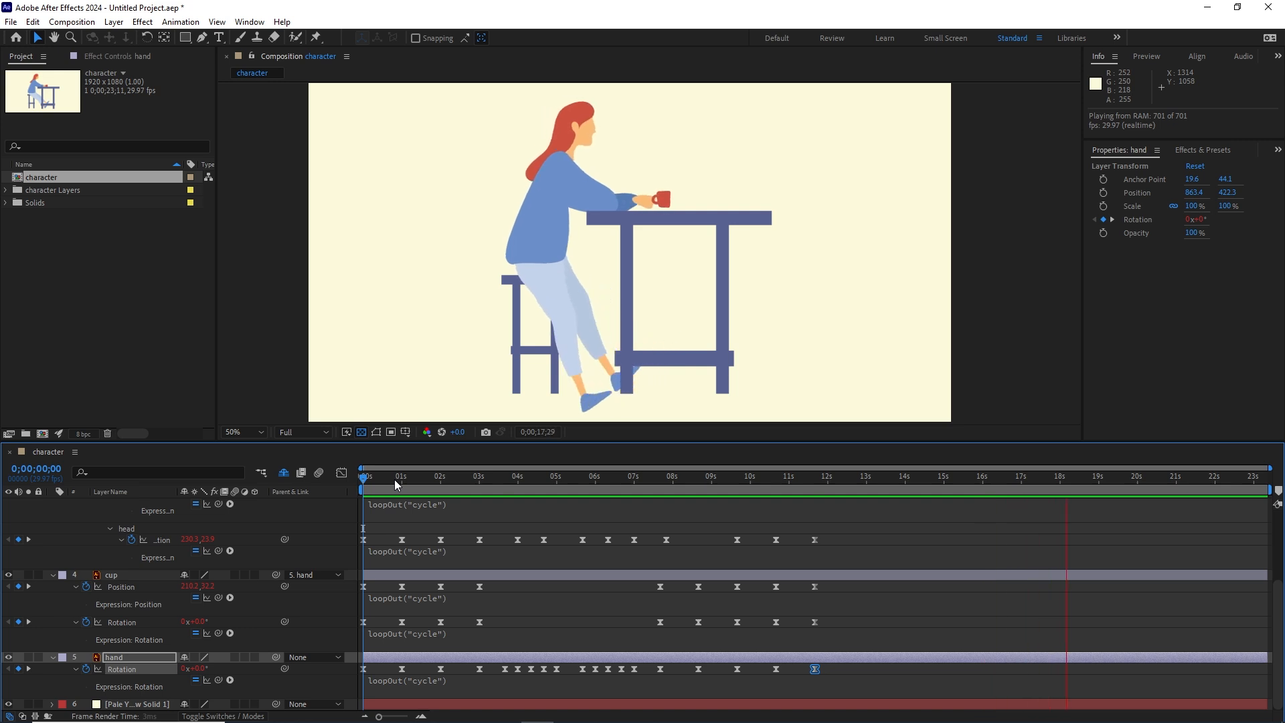
{"action": "key", "text": "space"}
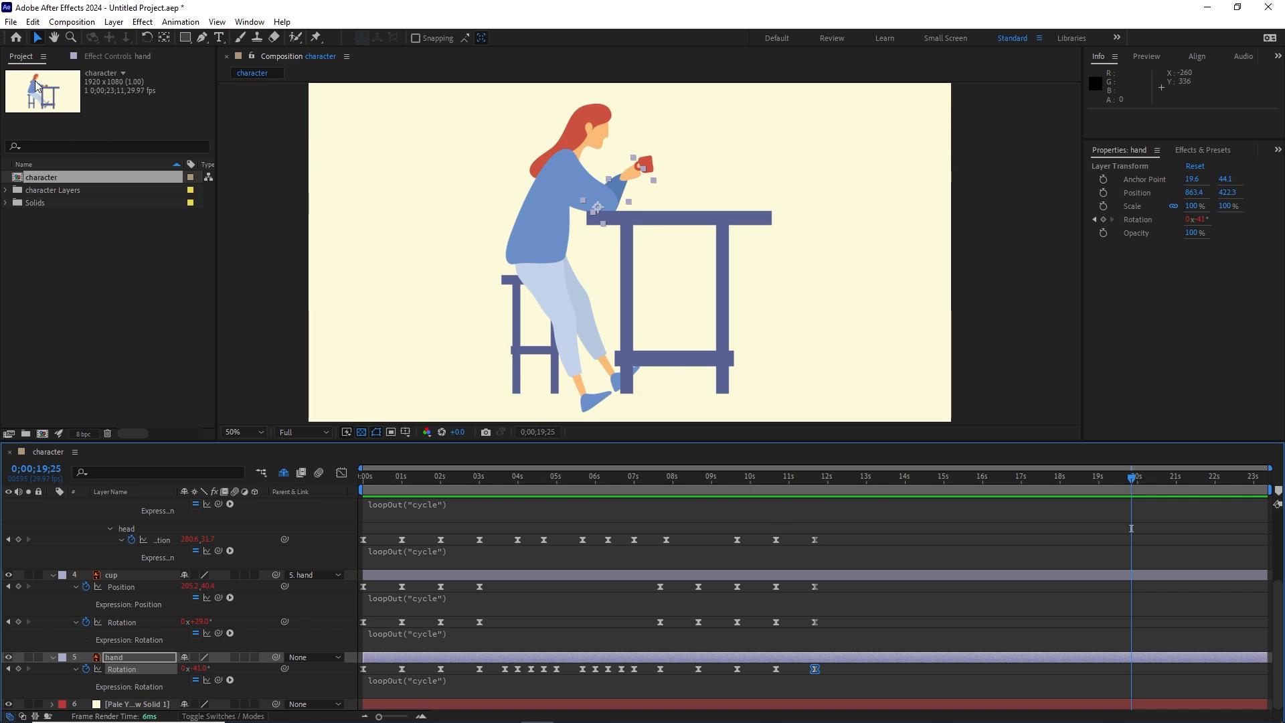
Step: Add the character composition to the Adobe Media Encoder queue and choose H.264 as its output format
{"action": "left_click", "coordinate": [11, 22]}
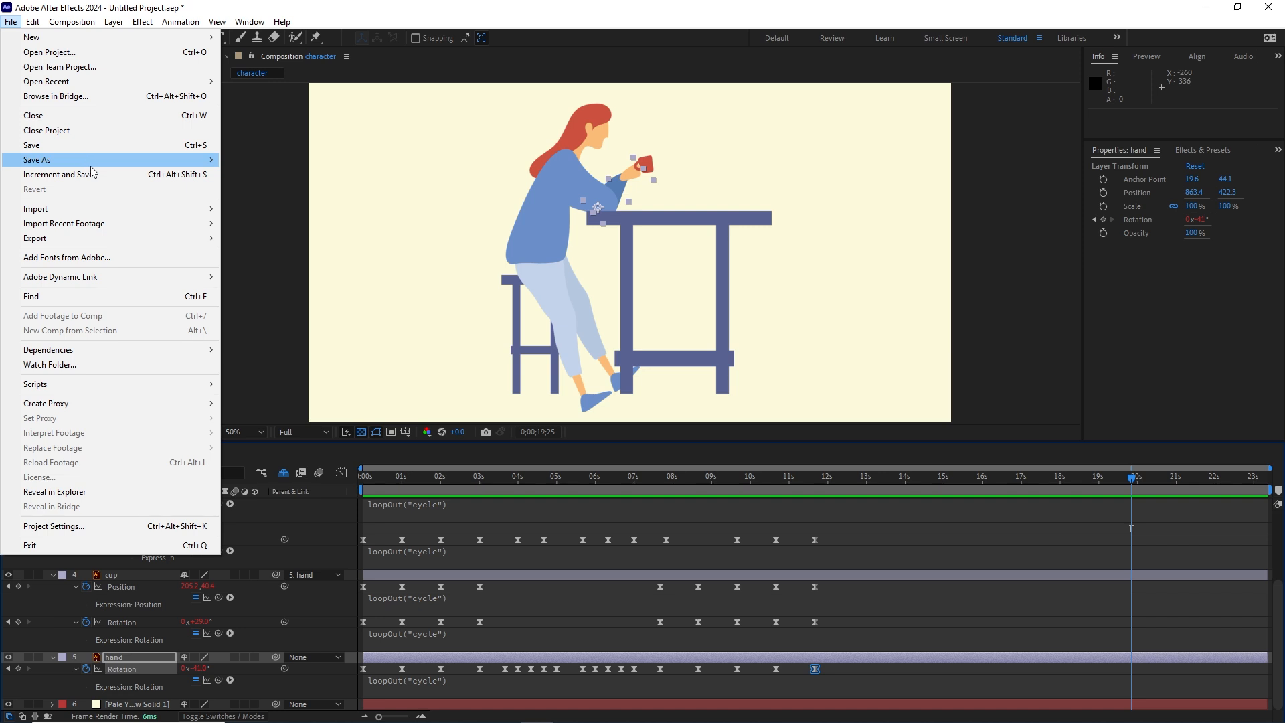
{"action": "mouse_move", "coordinate": [164, 240]}
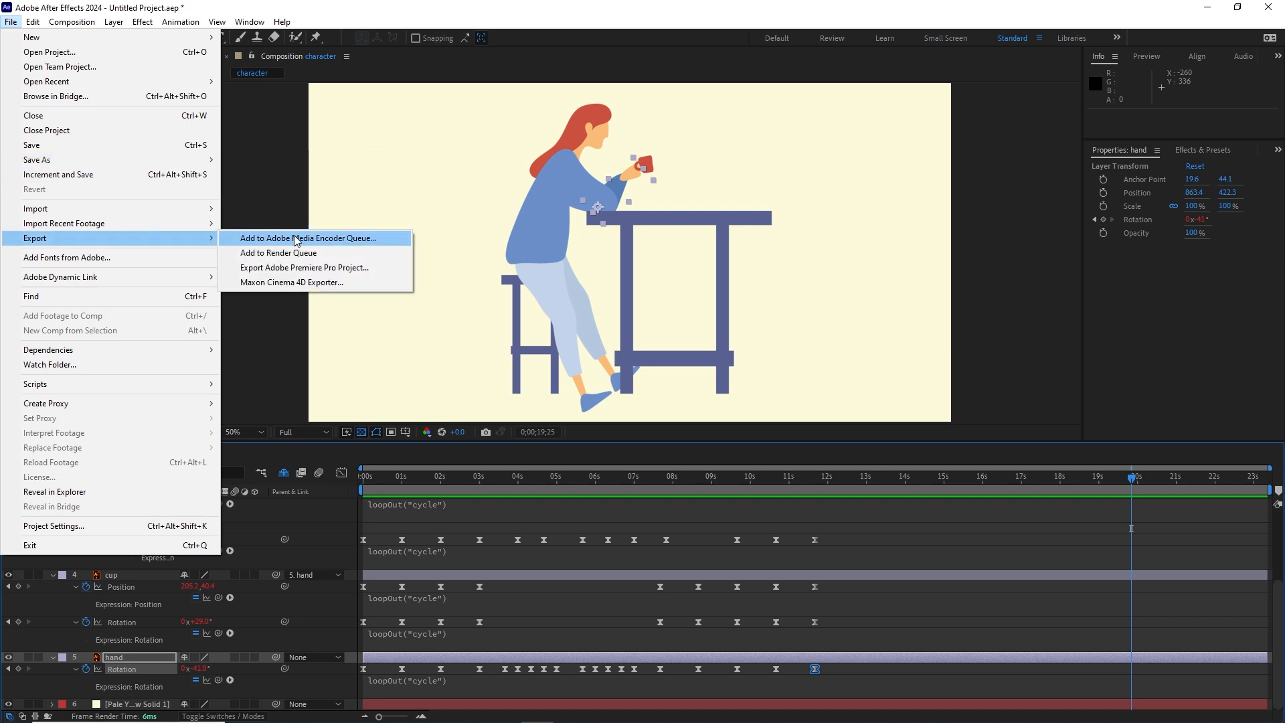
{"action": "left_click", "coordinate": [317, 240]}
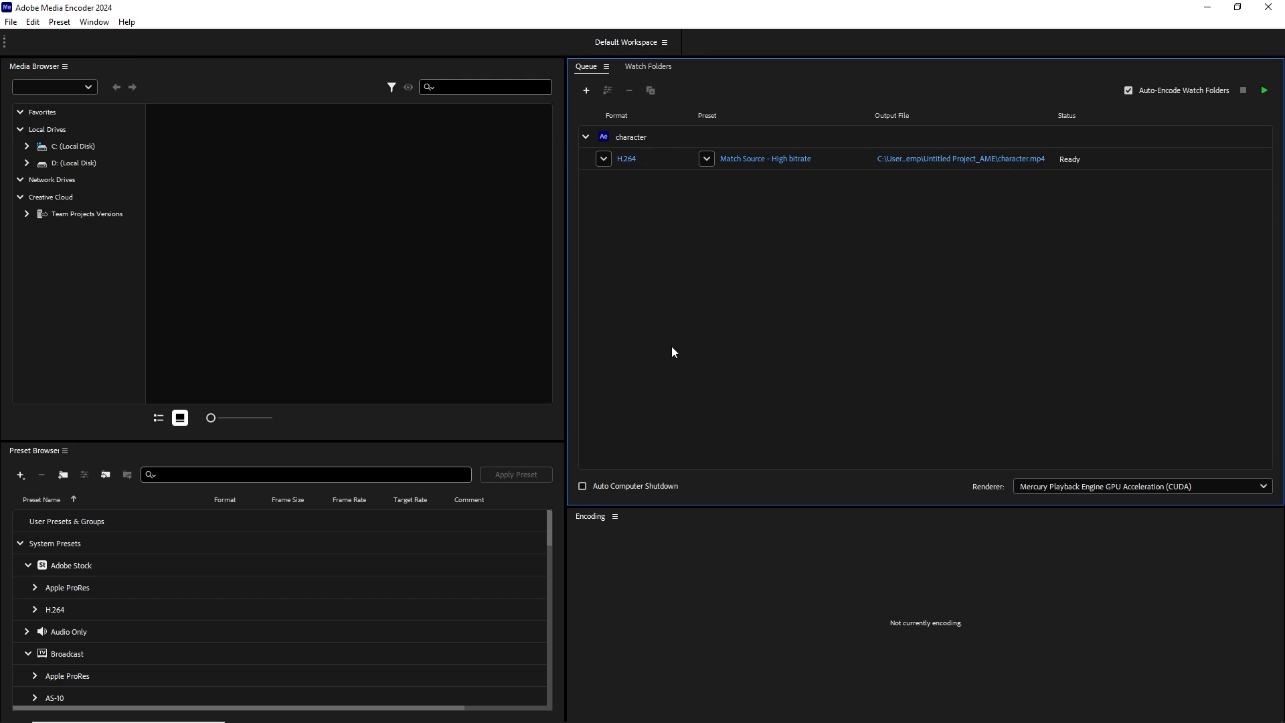
{"action": "left_click", "coordinate": [604, 161]}
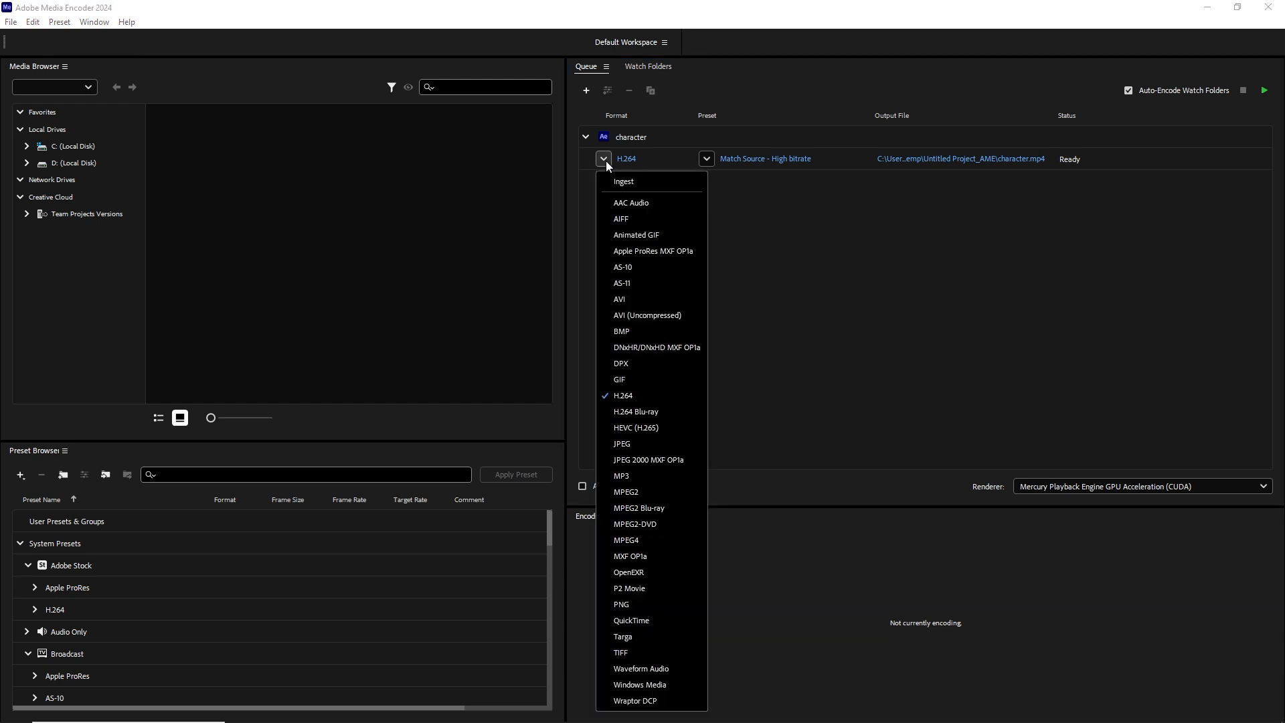
{"action": "left_click", "coordinate": [620, 397]}
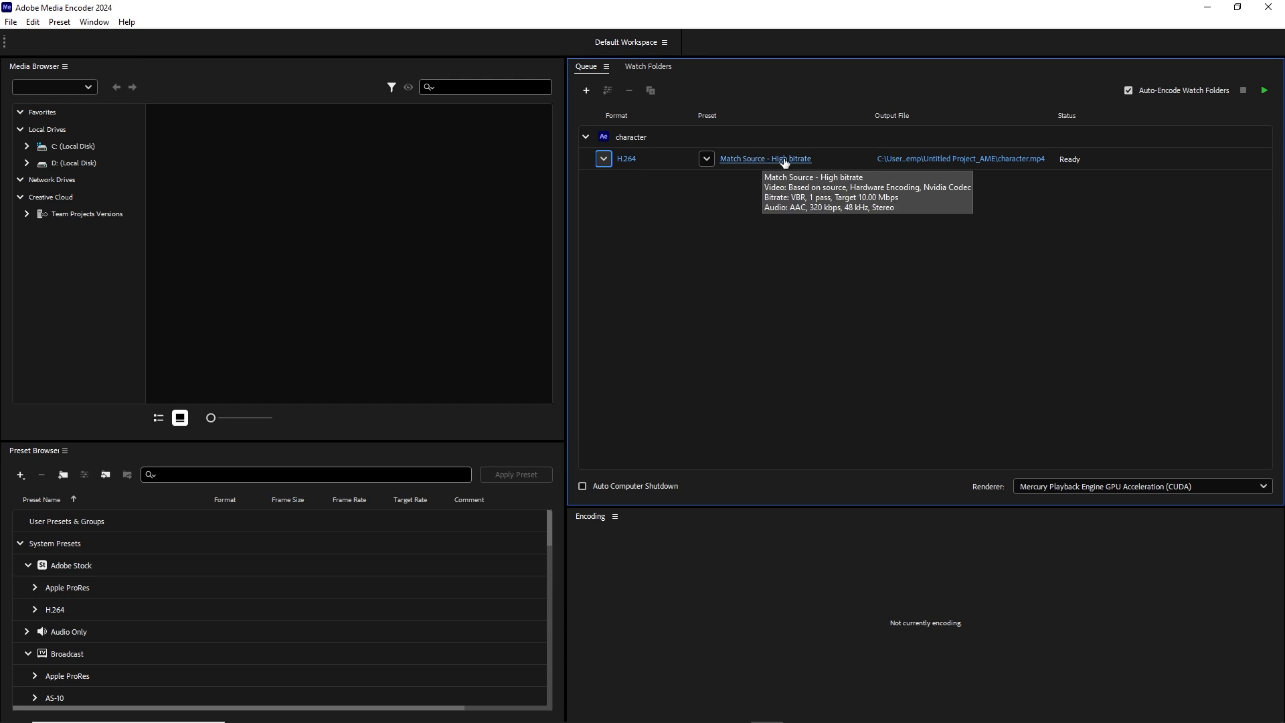
Step: Open the output file location for the H.264 job and browse to the tutorial folder inside 04 try simple character sitting
{"action": "left_click", "coordinate": [969, 161]}
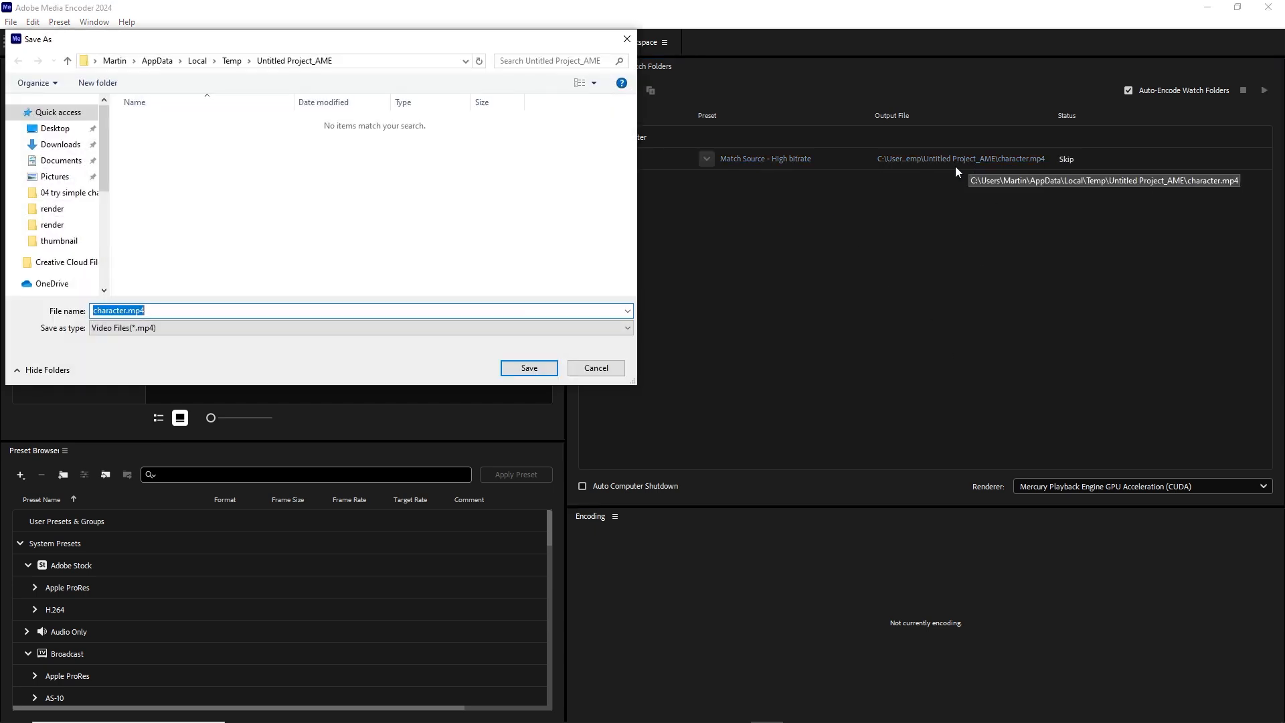
{"action": "left_click", "coordinate": [71, 214]}
{"action": "left_click", "coordinate": [176, 60]}
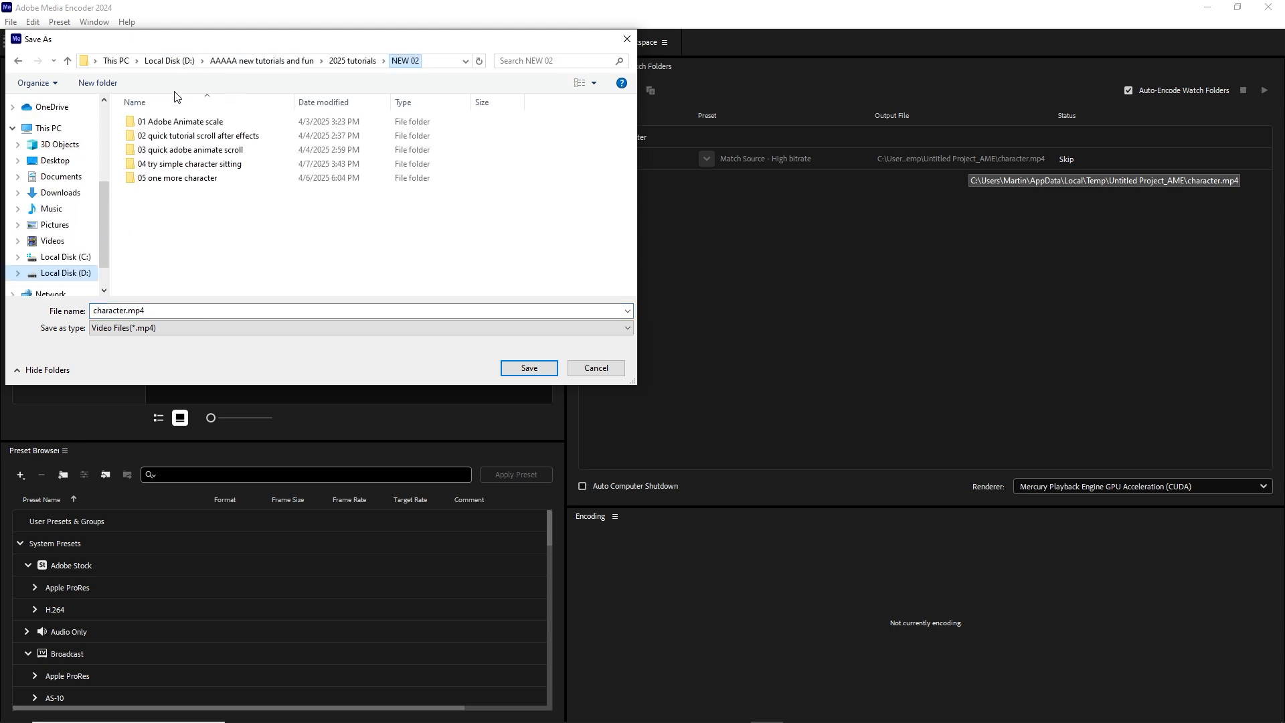
{"action": "left_click", "coordinate": [167, 165]}
{"action": "double_click", "coordinate": [167, 165]}
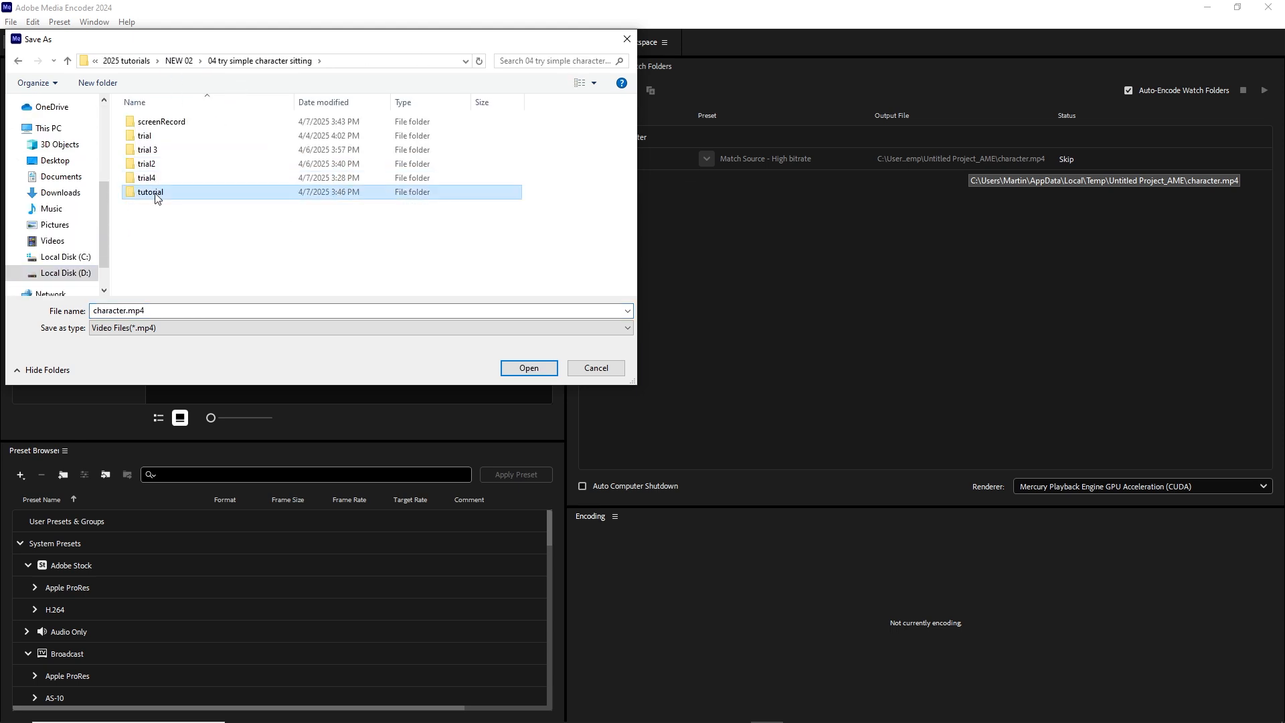
{"action": "double_click", "coordinate": [153, 193]}
Step: Create a new folder named render inside the tutorial folder
{"action": "right_click", "coordinate": [148, 214]}
{"action": "mouse_move", "coordinate": [278, 386]}
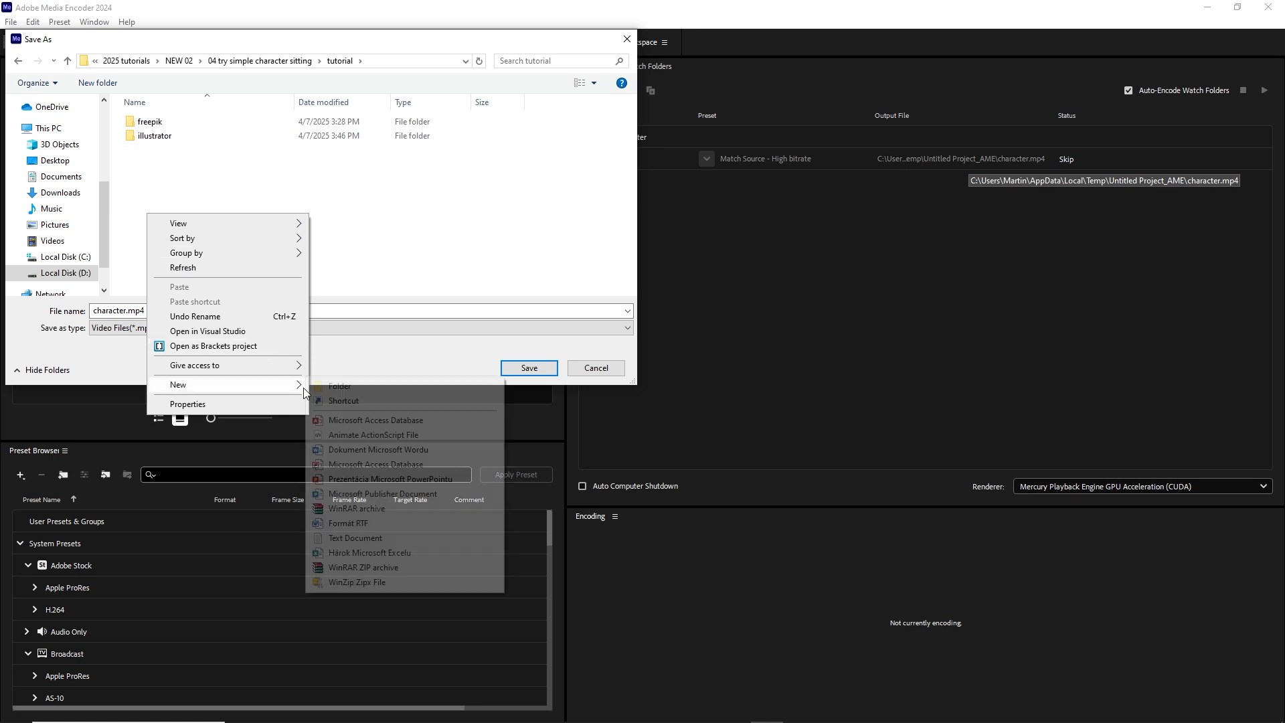
{"action": "left_click", "coordinate": [331, 382]}
{"action": "type", "text": "rend"}
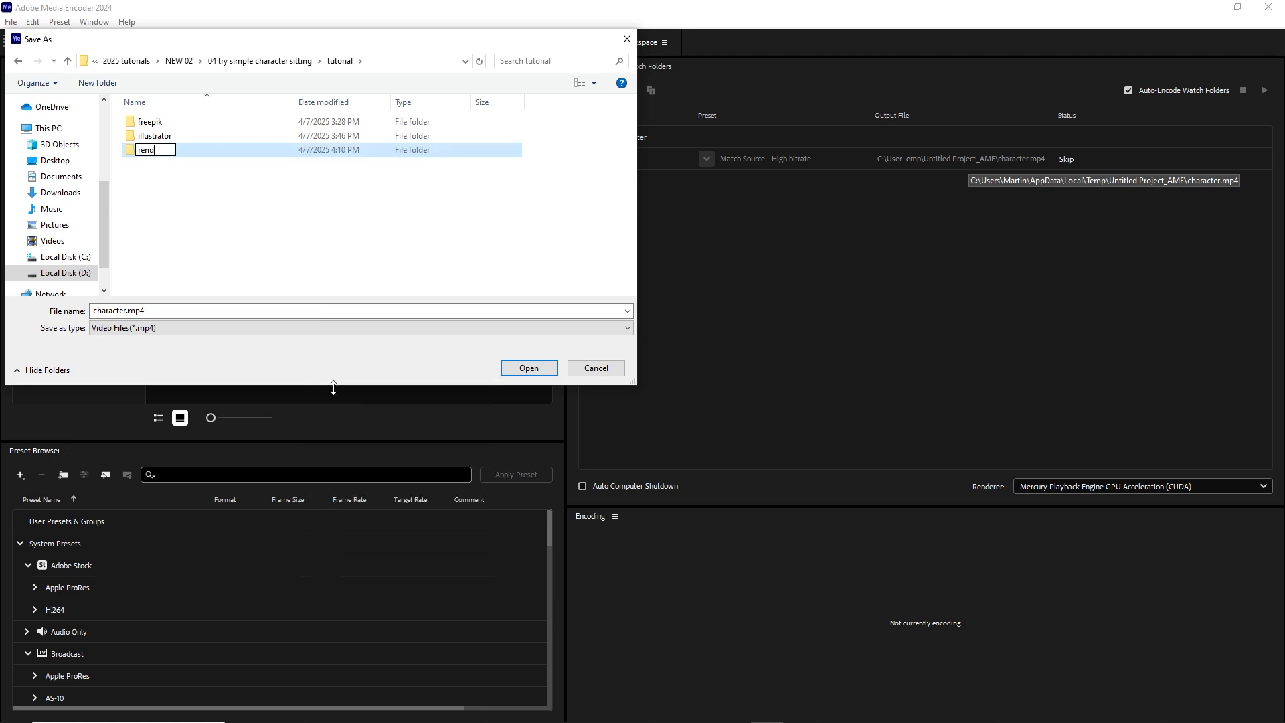
{"action": "type", "text": "er"}
{"action": "key", "text": "Return"}
Step: Save the output as character.mp4 in the render folder and start encoding the queue
{"action": "double_click", "coordinate": [148, 153]}
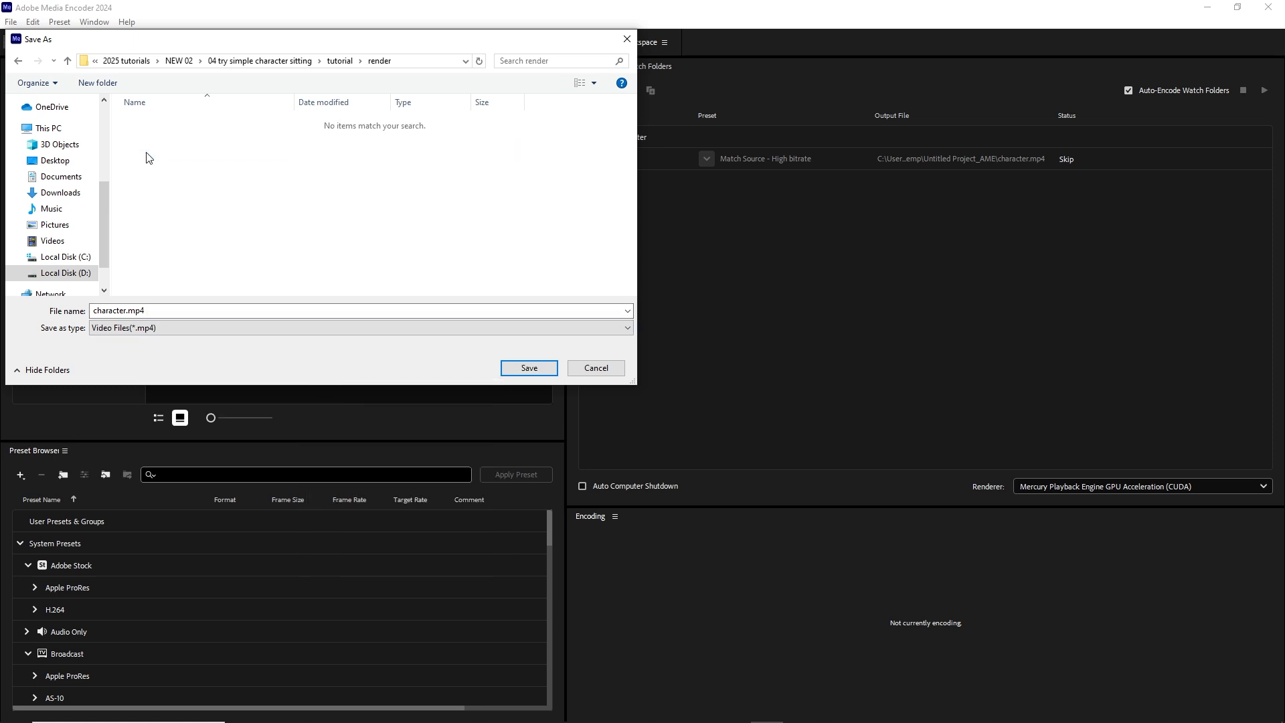
{"action": "left_click", "coordinate": [533, 368]}
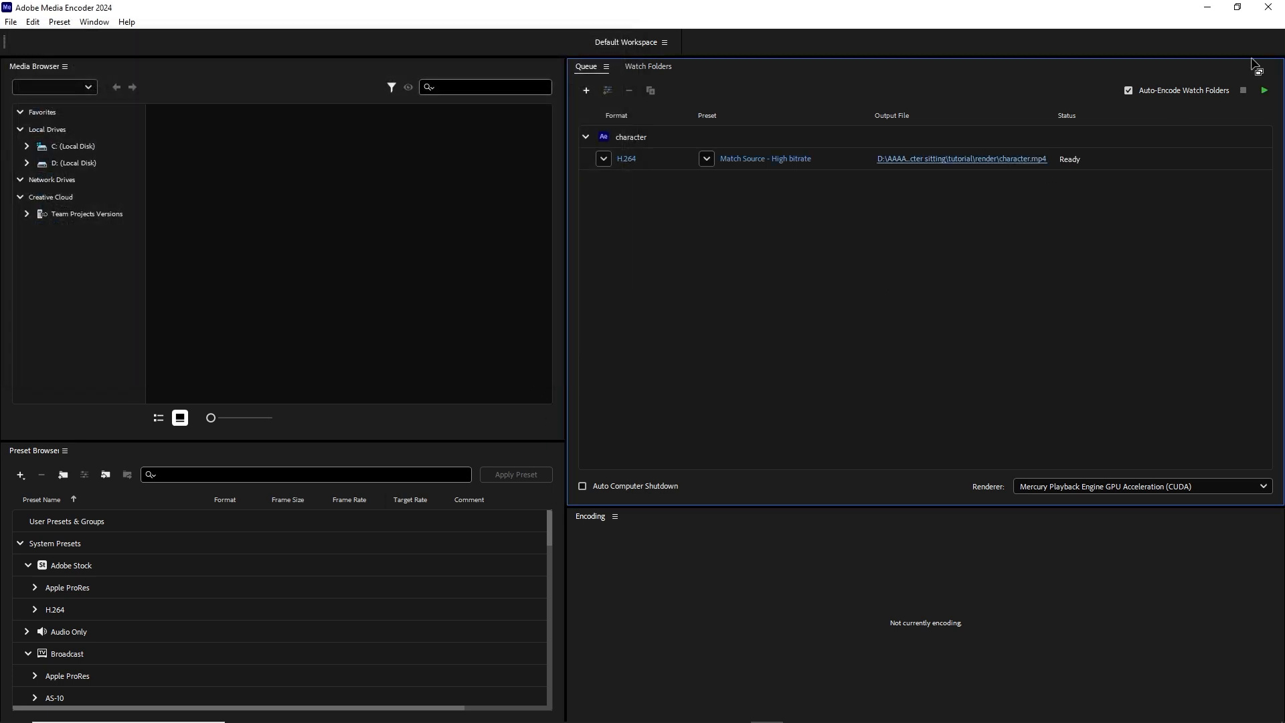
{"action": "left_click", "coordinate": [1265, 93]}
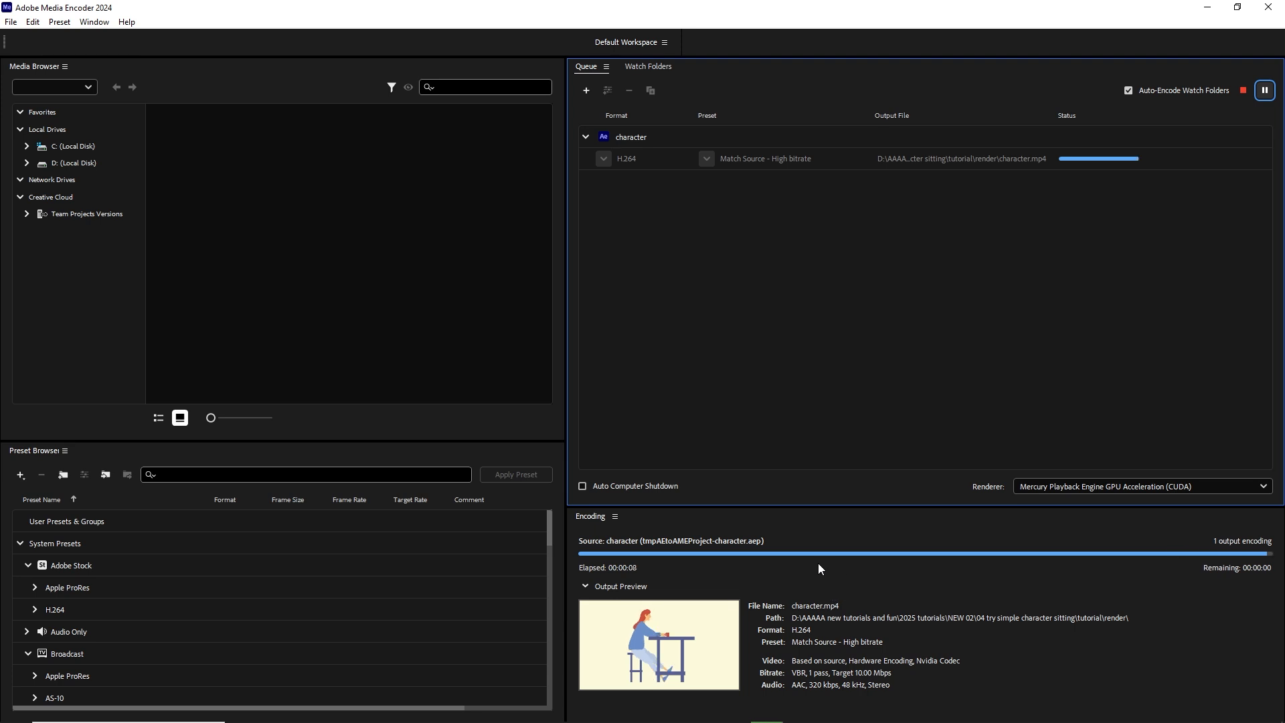
Step: Switch to File Explorer, go to the tutorial's render folder and play the exported character.mp4 video
{"action": "left_click", "coordinate": [307, 715]}
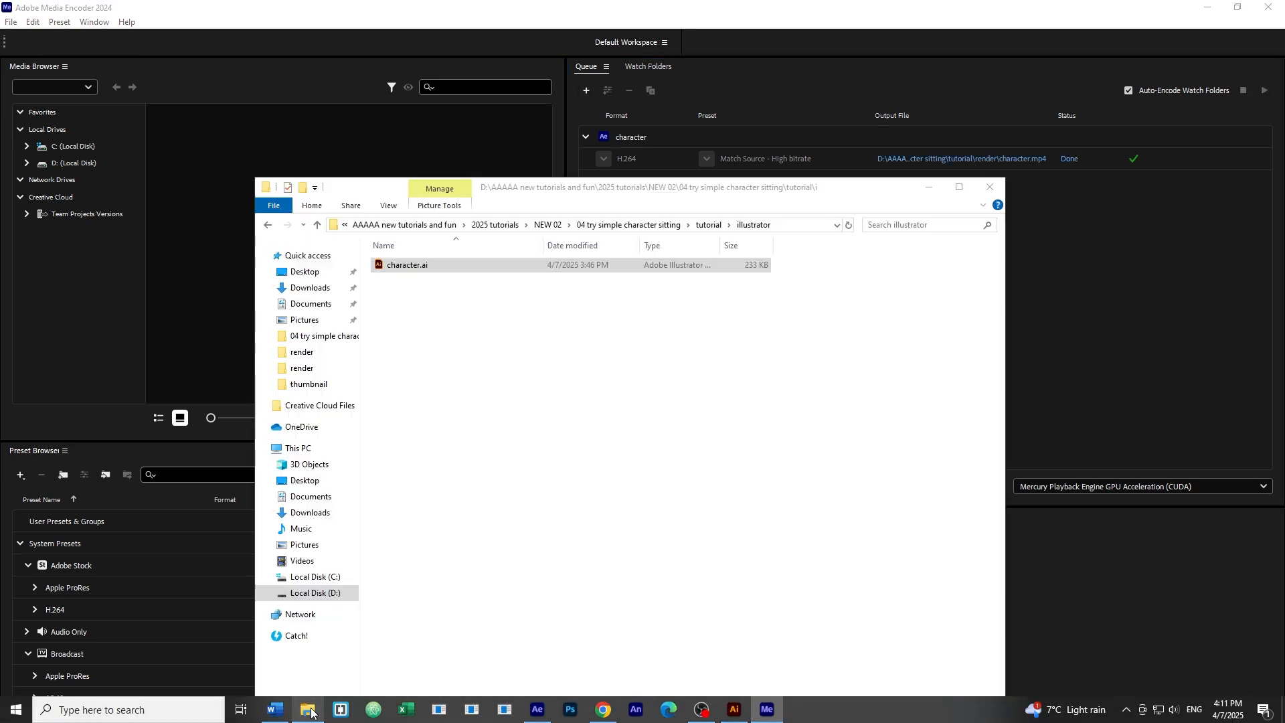
{"action": "left_click", "coordinate": [491, 437]}
{"action": "left_click", "coordinate": [708, 225]}
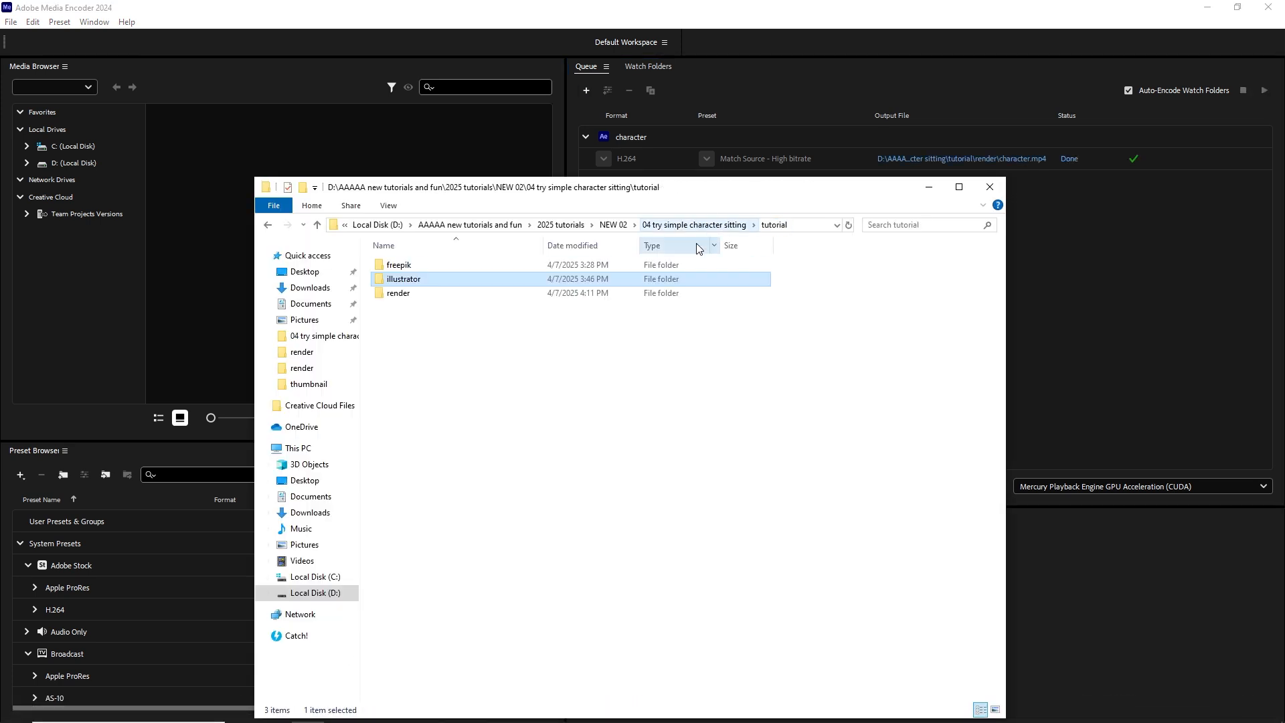
{"action": "double_click", "coordinate": [416, 295]}
{"action": "left_click", "coordinate": [410, 299]}
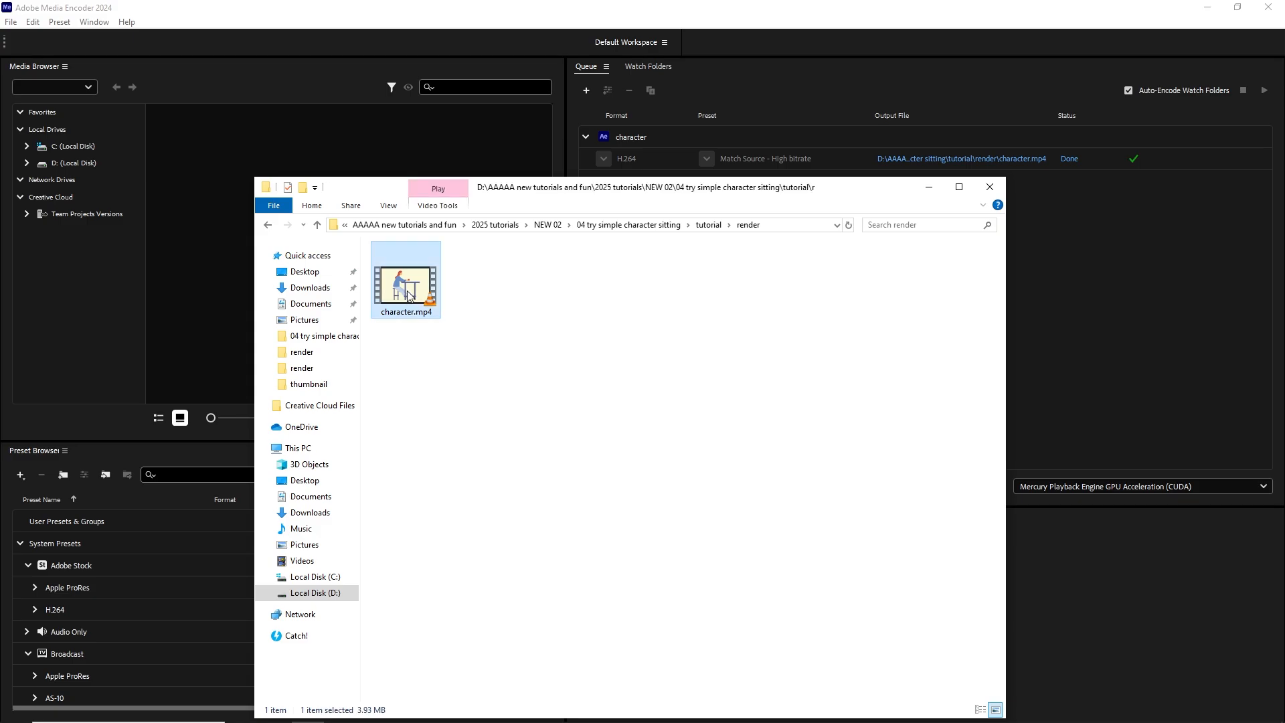
{"action": "double_click", "coordinate": [411, 296]}
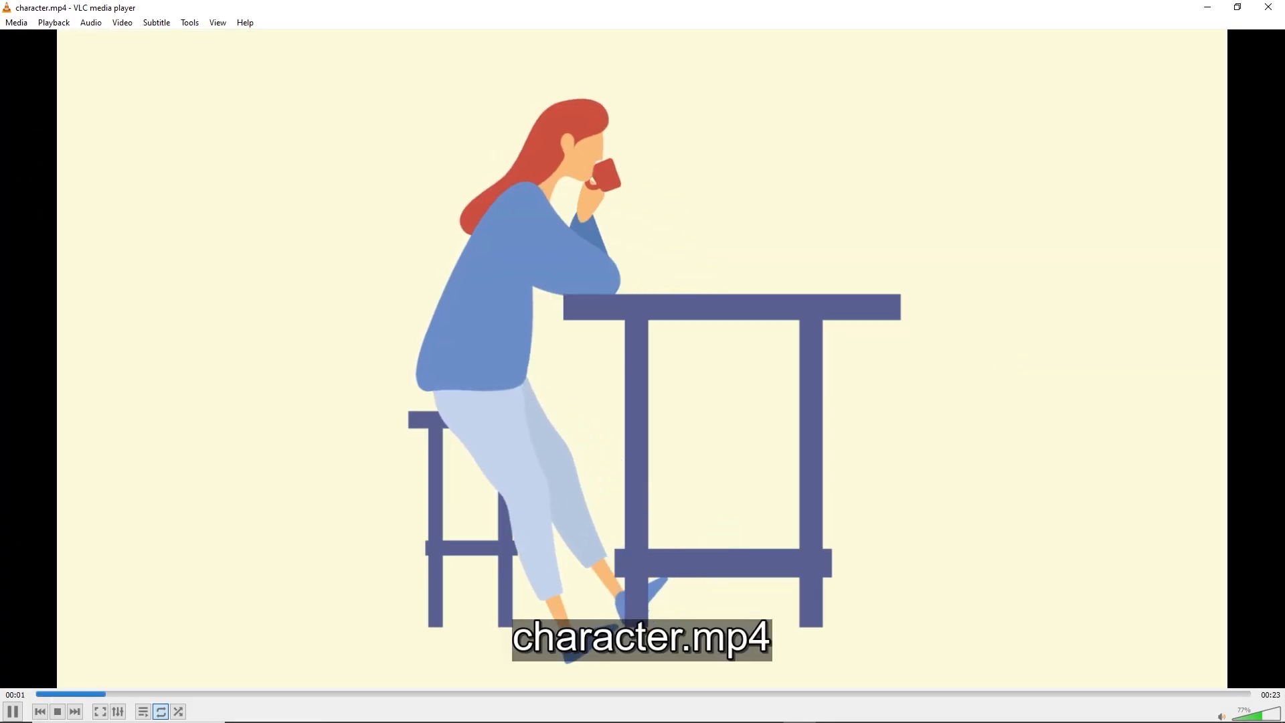